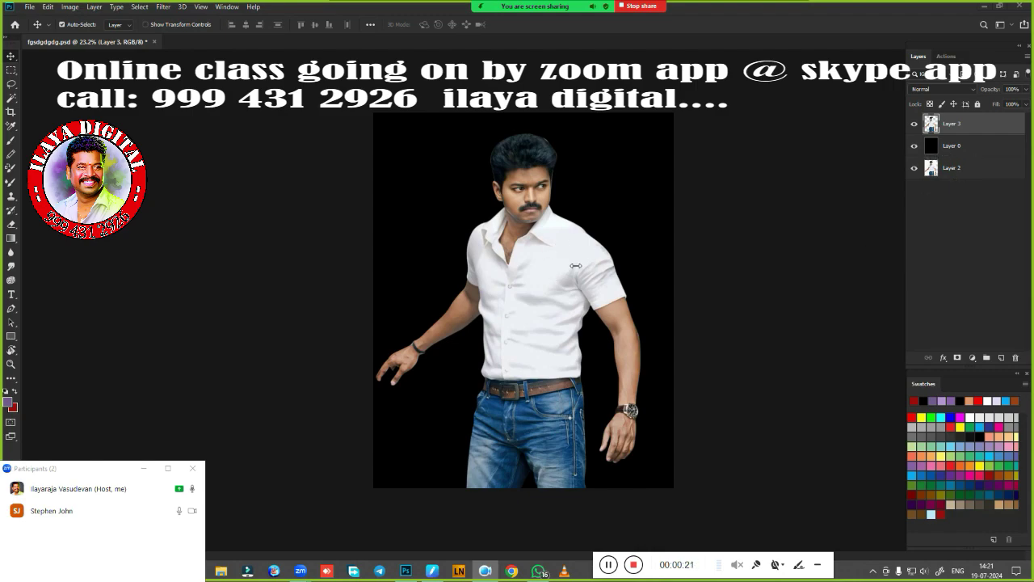
# Check the image resolution in Image Size, close it unchanged, and zoom toward the face
pyautogui.click(607, 282)
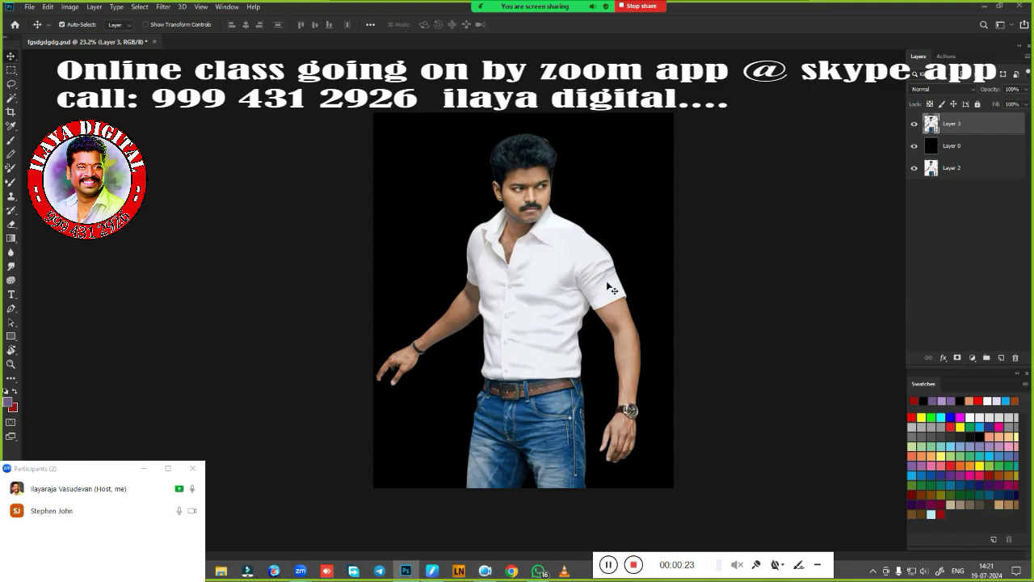
pyautogui.scroll(2, 611, 295)
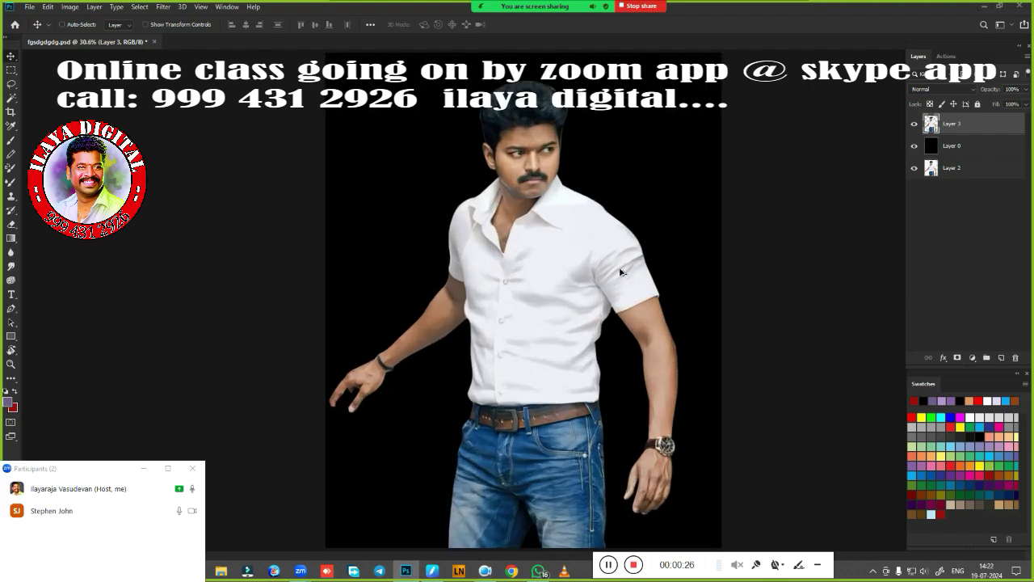
pyautogui.hotkey('ctrl', 'alt', 'i')
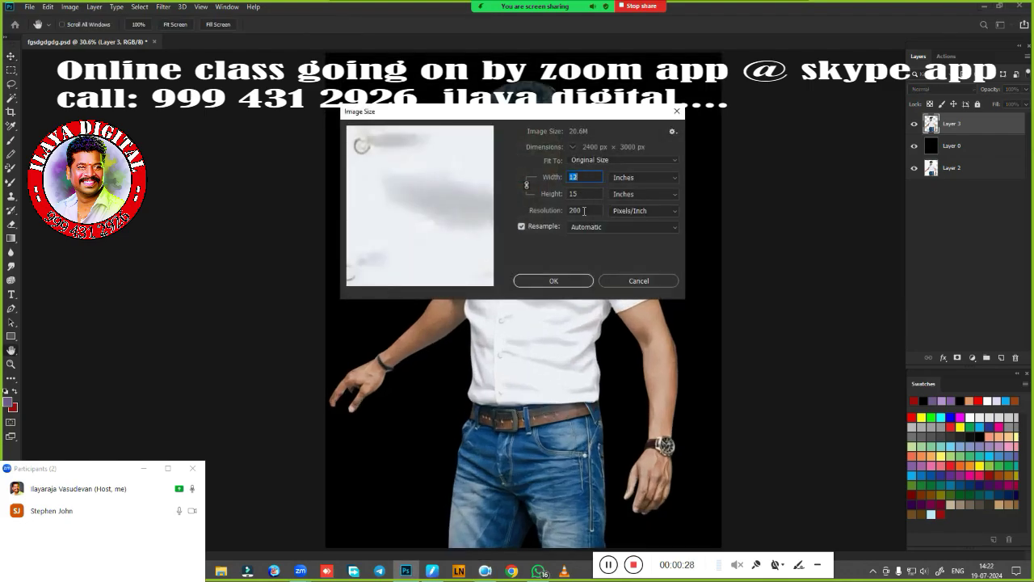
pyautogui.click(577, 211)
pyautogui.click(553, 280)
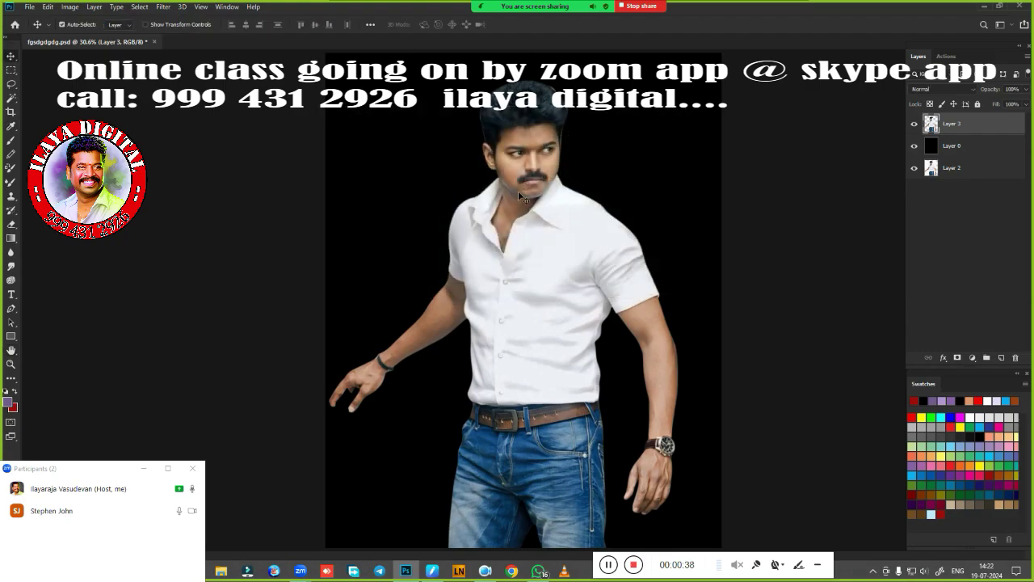
pyautogui.keyDown('ctrl'); pyautogui.click(541, 223); pyautogui.keyUp('ctrl')
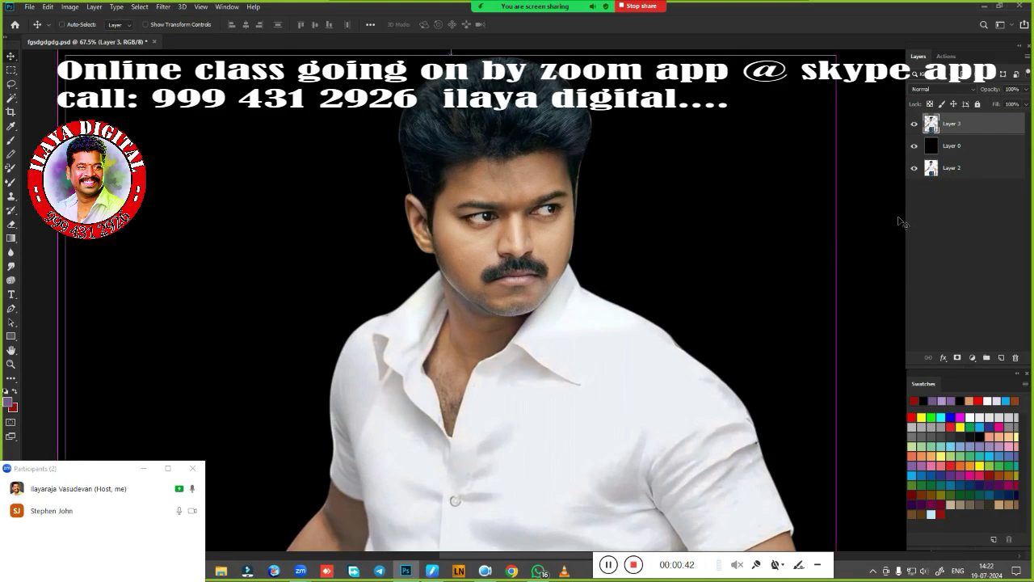
# Duplicate the photo layer and set the copy's Brightness/Contrast to contrast 43, brightness -2
pyautogui.hotkey('ctrl', 'j')
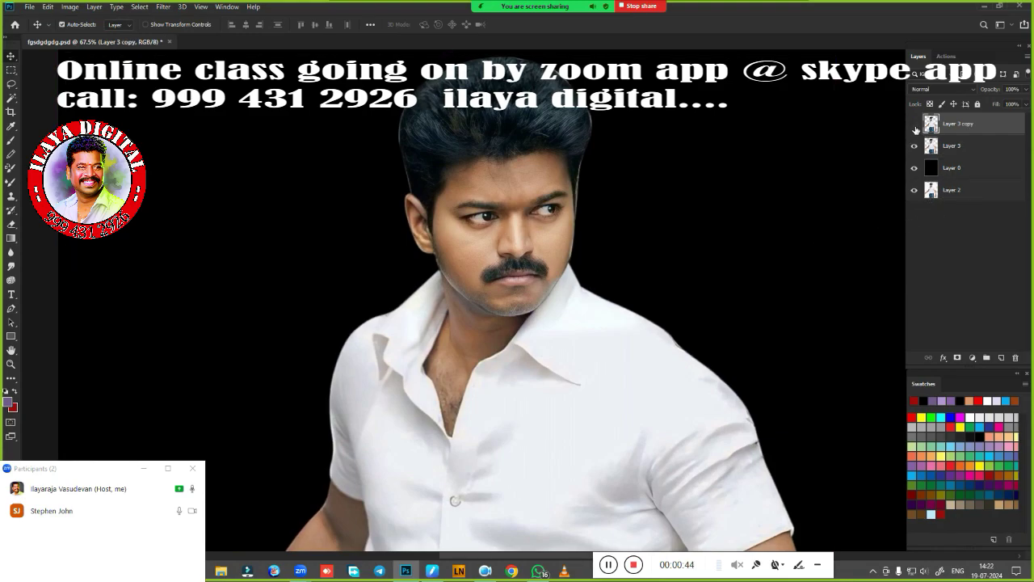
pyautogui.moveTo(539, 209)
pyautogui.mouseDown()
pyautogui.moveTo(647, 225)
pyautogui.moveTo(612, 242)
pyautogui.mouseUp()
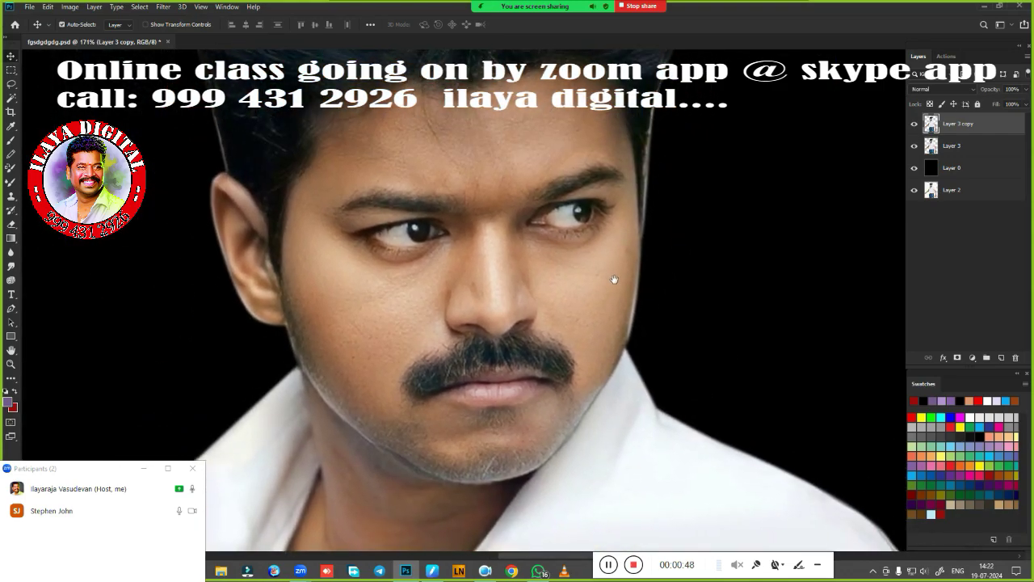
pyautogui.hotkey('alt', 'i')
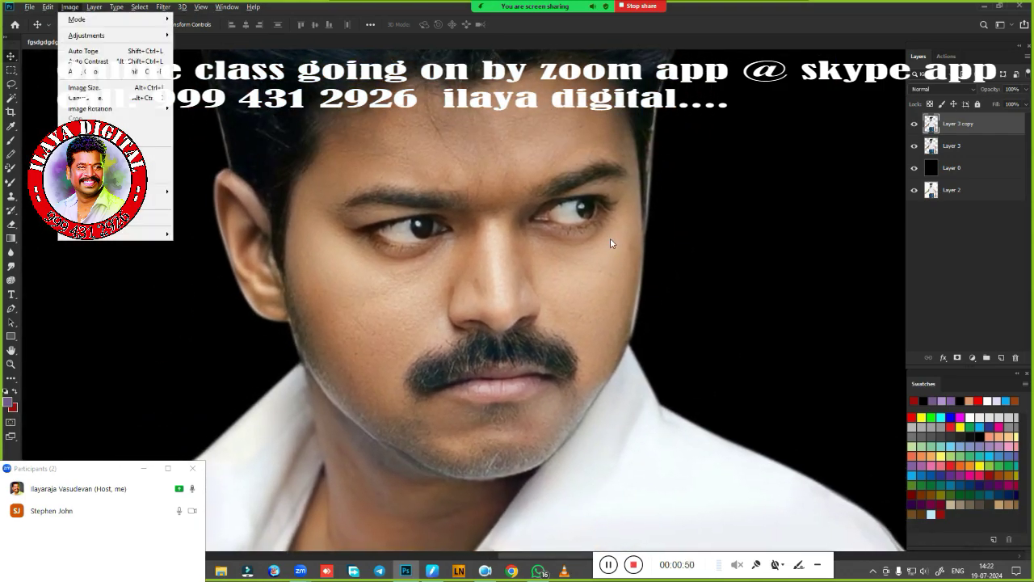
pyautogui.press('j')
pyautogui.press('b')
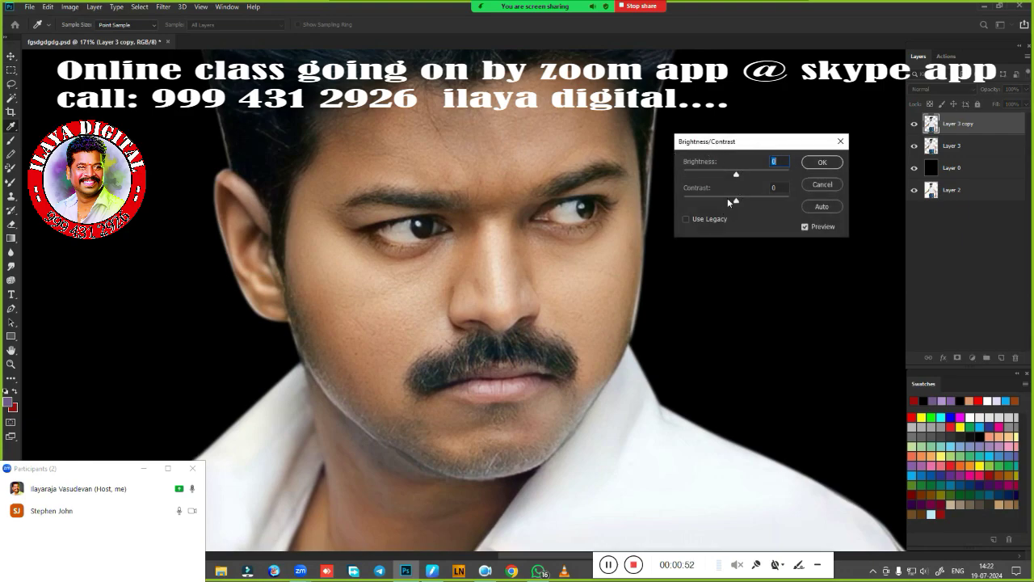
pyautogui.moveTo(737, 201); pyautogui.dragTo(791, 208)
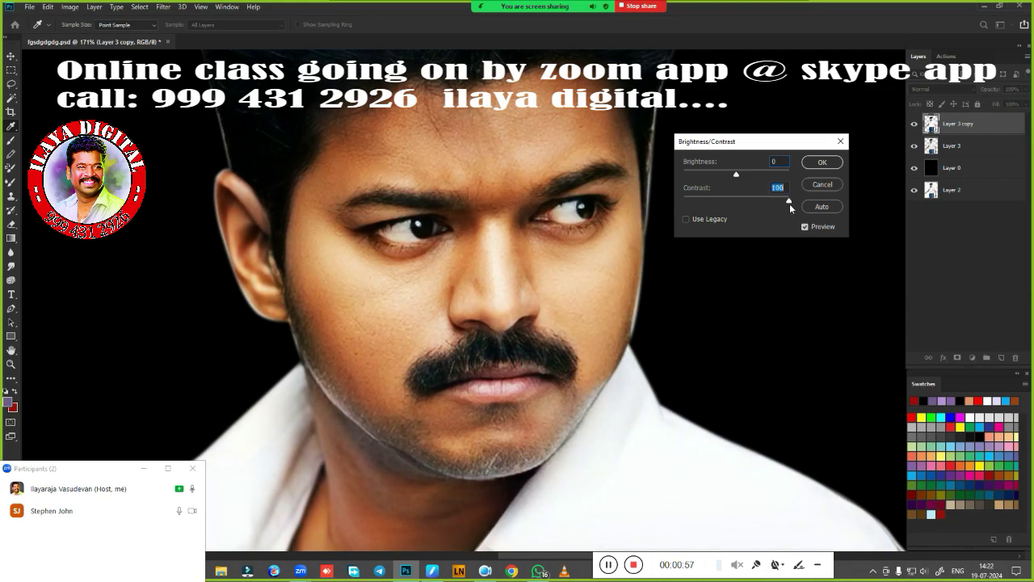
pyautogui.moveTo(785, 207); pyautogui.dragTo(765, 208)
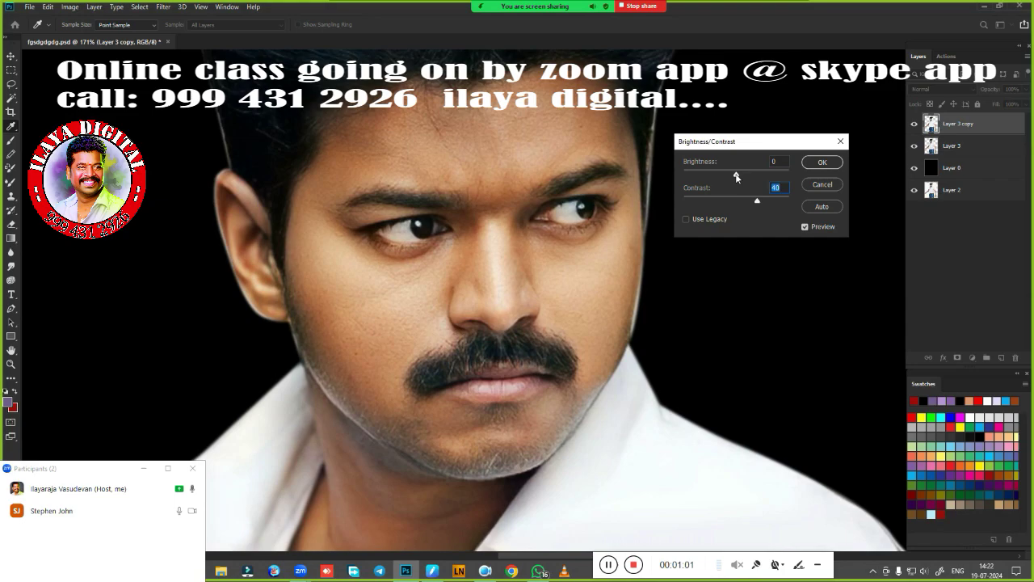
pyautogui.moveTo(737, 177)
pyautogui.mouseDown()
pyautogui.moveTo(758, 177)
pyautogui.moveTo(724, 177)
pyautogui.moveTo(735, 176)
pyautogui.mouseUp()
# Apply the brightness/contrast change, then add +1 Yellow to the Reds in Selective Color
pyautogui.click(823, 163)
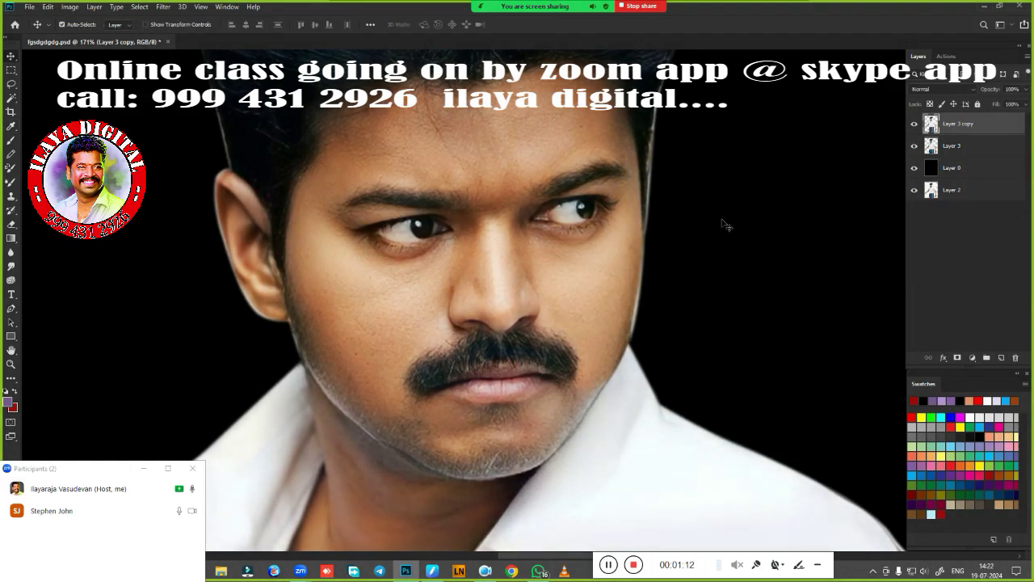
pyautogui.hotkey('alt', 'i')
pyautogui.press('j')
pyautogui.press('s')
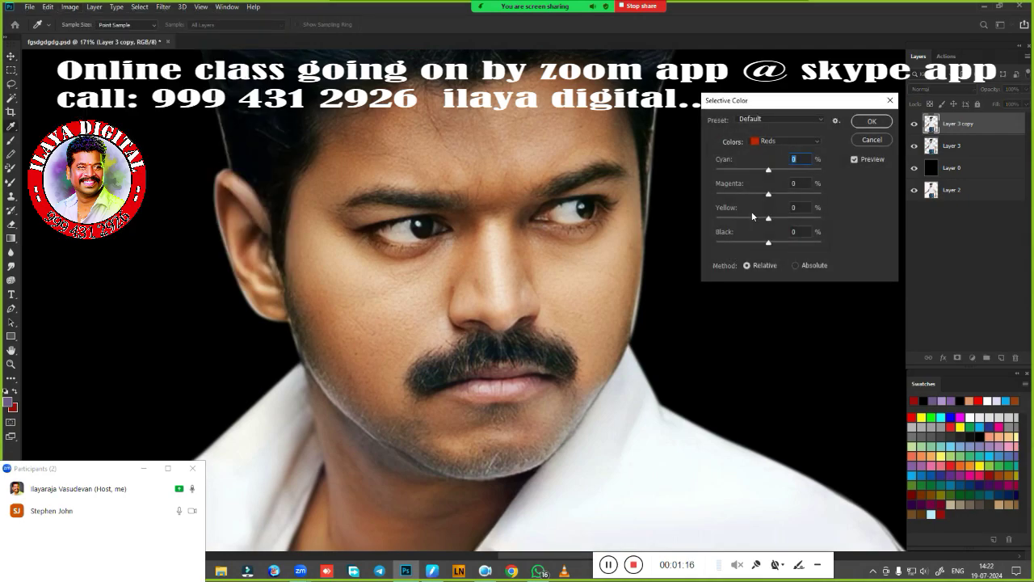
pyautogui.click(866, 143)
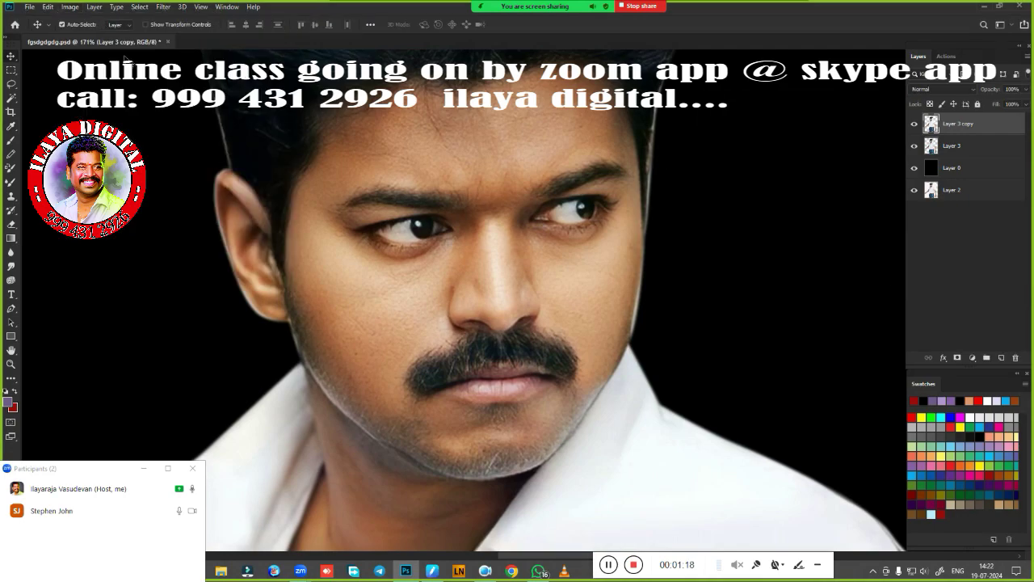
pyautogui.click(70, 7)
pyautogui.moveTo(87, 36)
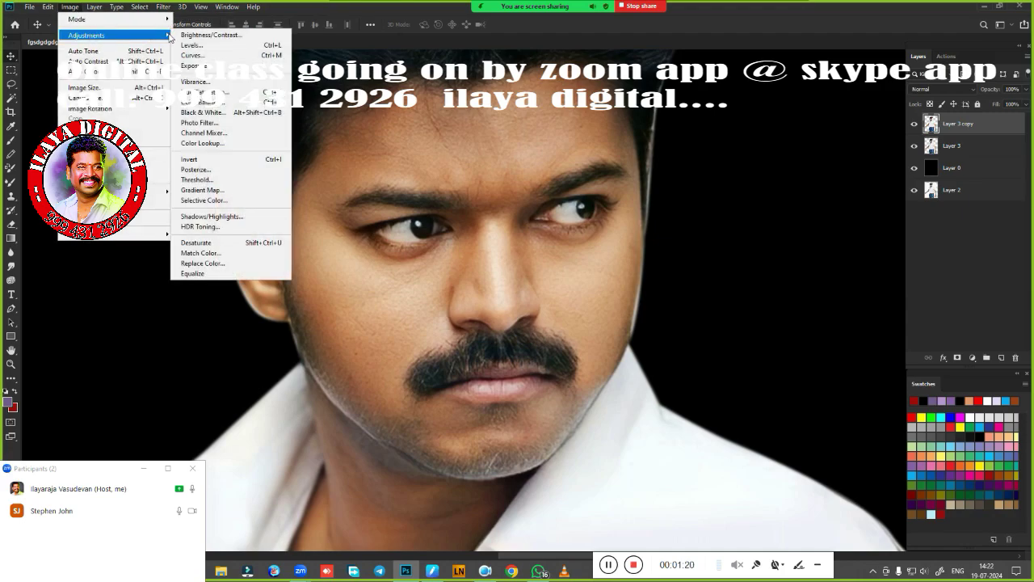
pyautogui.click(200, 200)
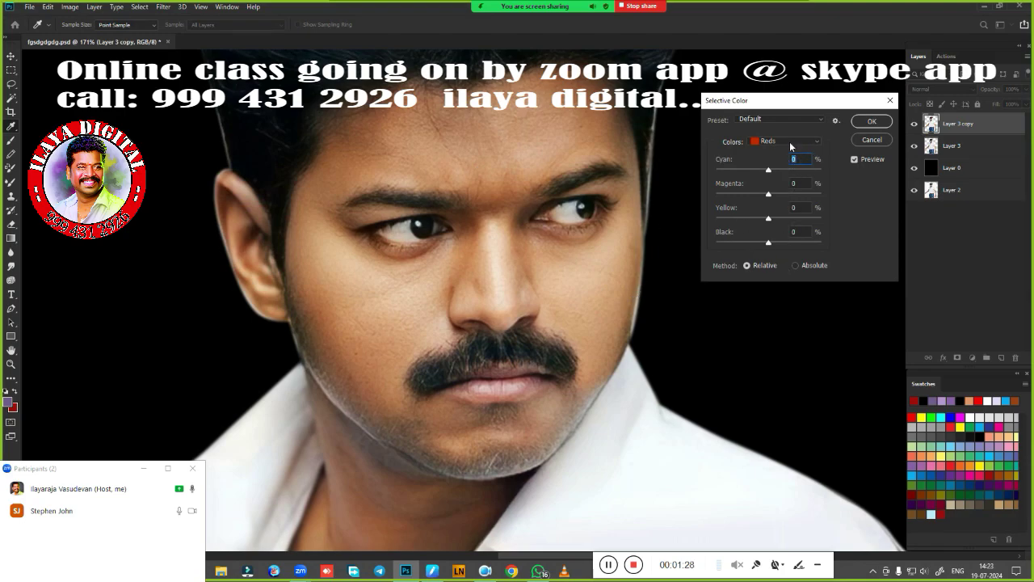
pyautogui.moveTo(770, 221); pyautogui.dragTo(784, 223)
pyautogui.click(885, 126)
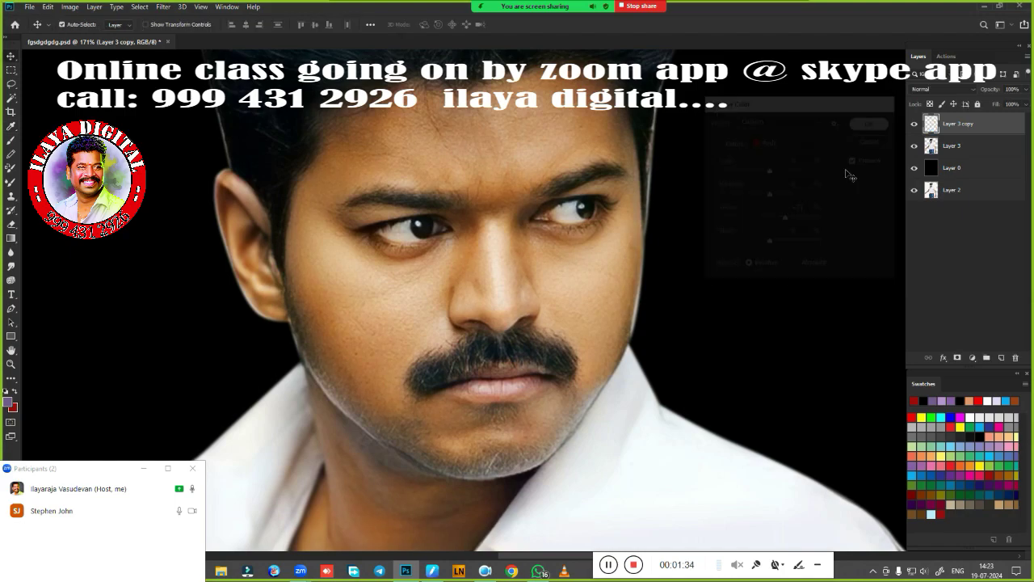
# Use Color Balance to shift midtones toward yellow and slightly reduce the highlights' blue
pyautogui.hotkey('ctrl', 'b')
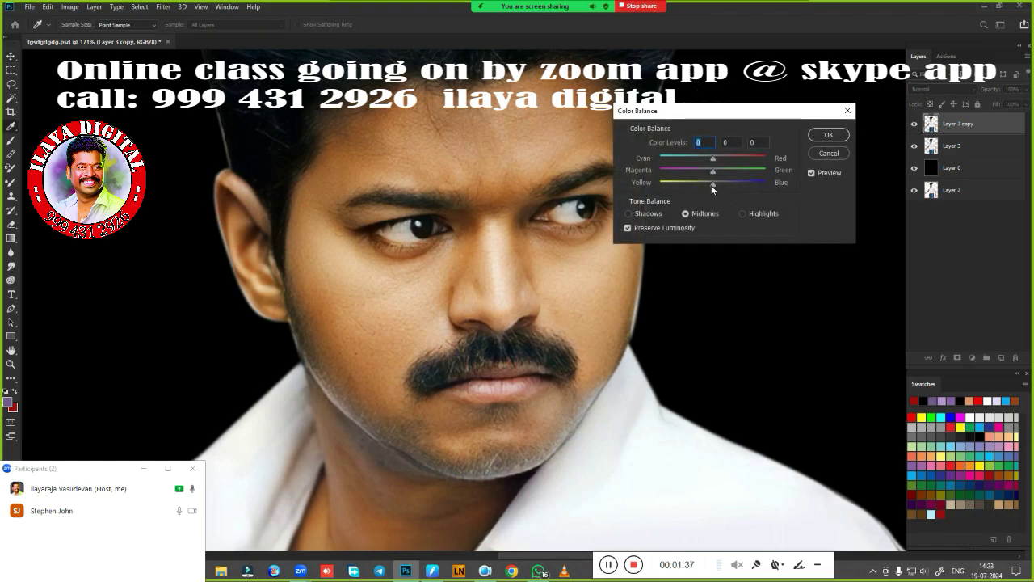
pyautogui.moveTo(712, 186)
pyautogui.mouseDown()
pyautogui.moveTo(719, 158)
pyautogui.moveTo(702, 185)
pyautogui.mouseUp()
pyautogui.moveTo(703, 186); pyautogui.dragTo(705, 186)
pyautogui.click(741, 214)
pyautogui.moveTo(728, 186); pyautogui.dragTo(724, 186)
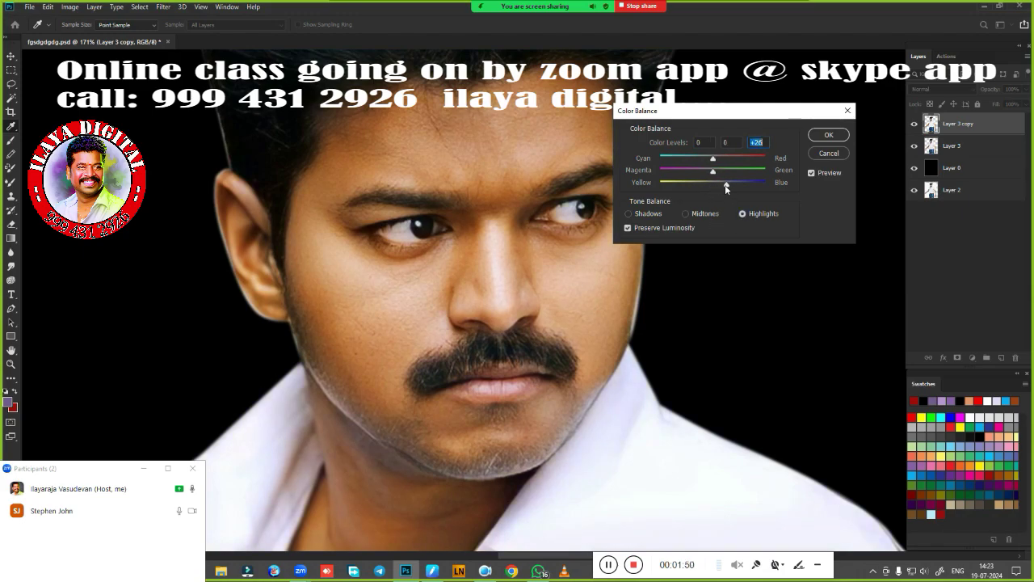
pyautogui.click(819, 139)
# Toggle Layer 3 copy's visibility to compare the image with and without the adjustments
pyautogui.click(919, 125)
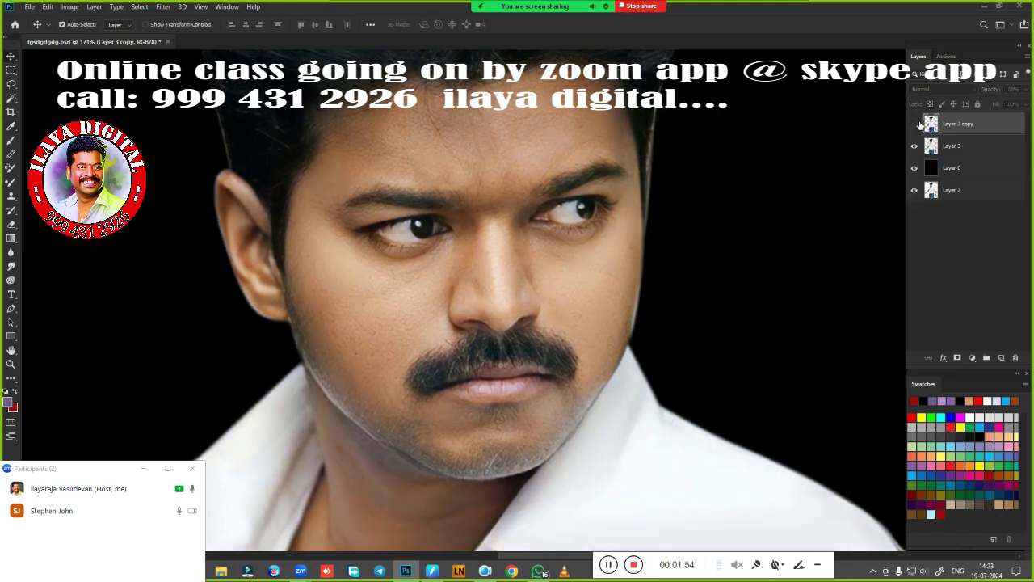
pyautogui.click(921, 125)
pyautogui.click(914, 126)
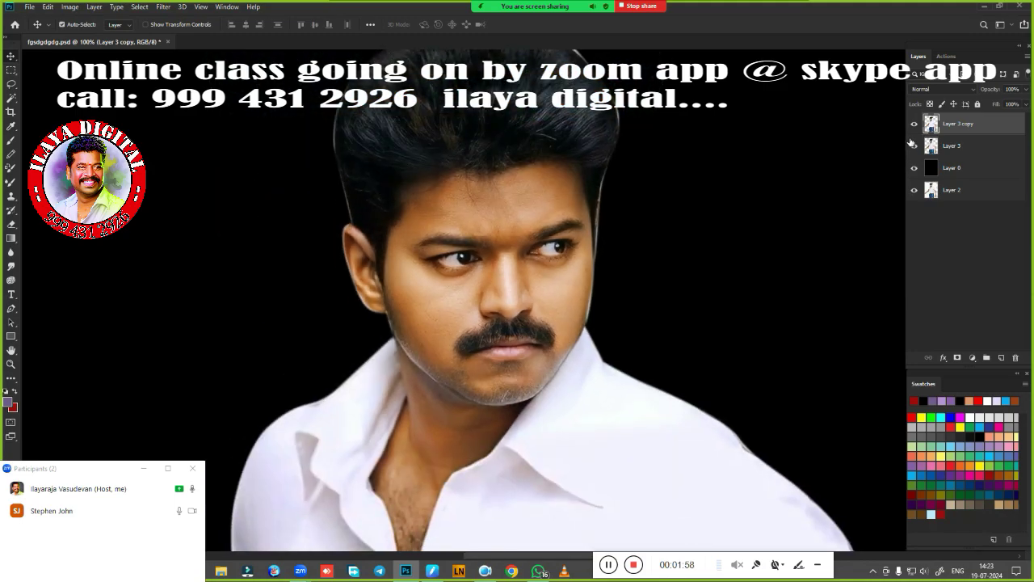
pyautogui.click(916, 124)
pyautogui.click(916, 125)
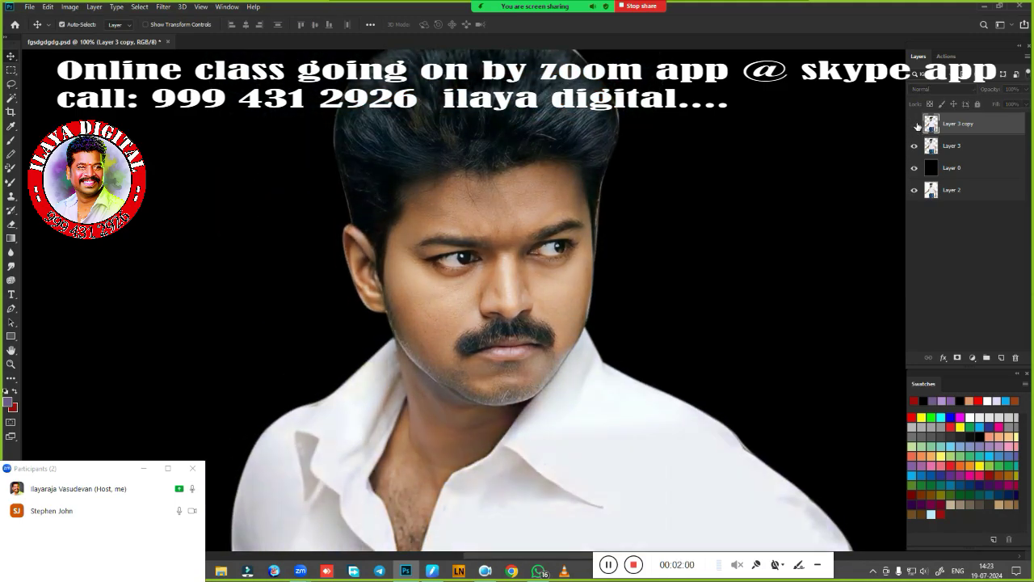
pyautogui.click(915, 124)
pyautogui.click(916, 124)
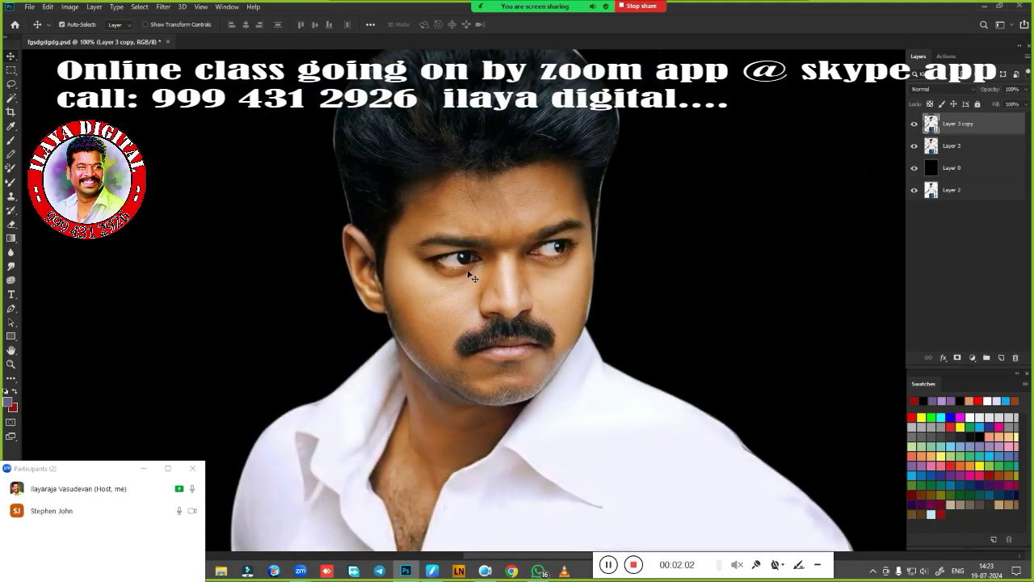
pyautogui.click(915, 125)
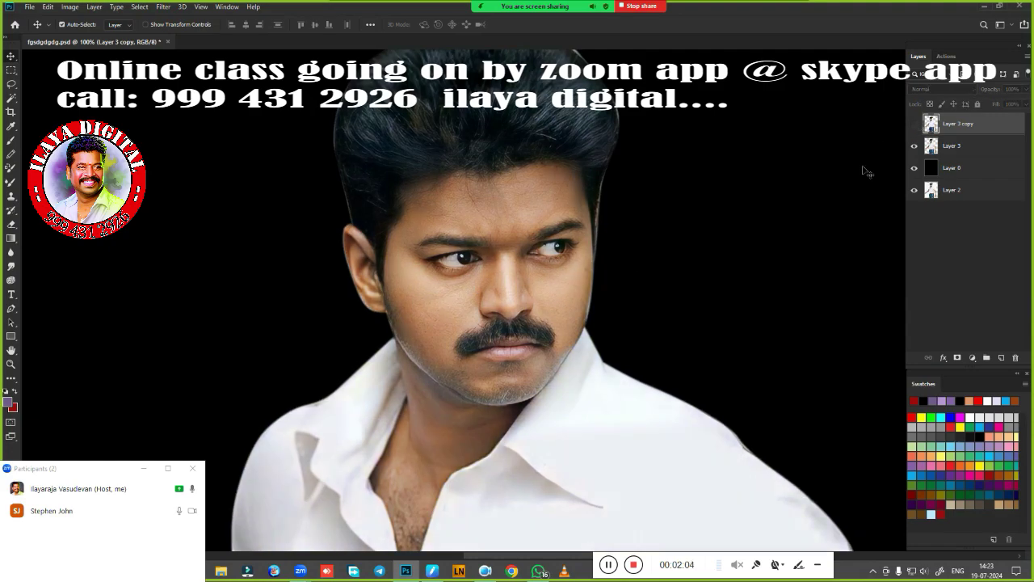
pyautogui.click(916, 126)
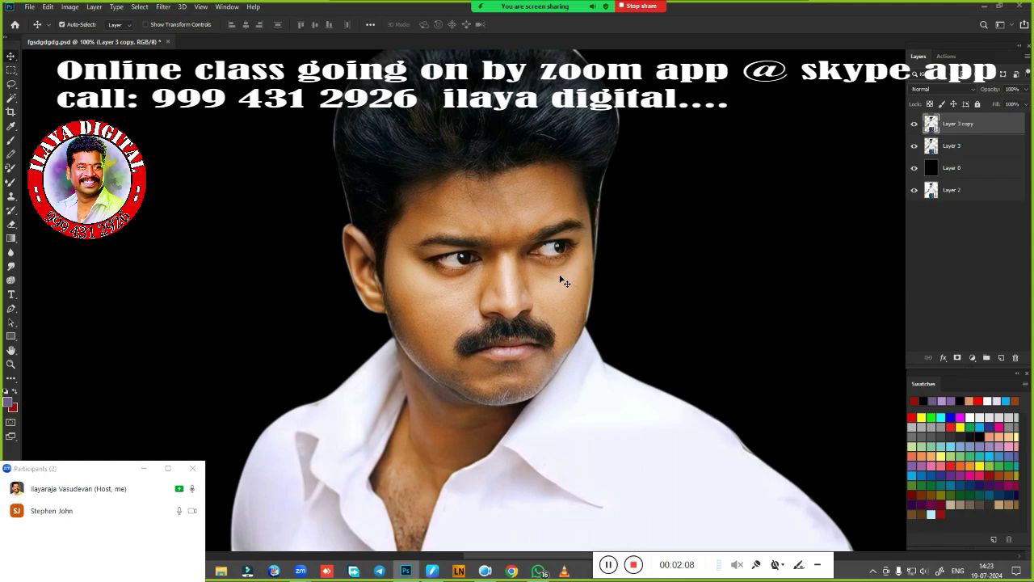
# Zoom around the face, then duplicate the top layer into Layer 3 copy 2
pyautogui.scroll(5, 576, 327)
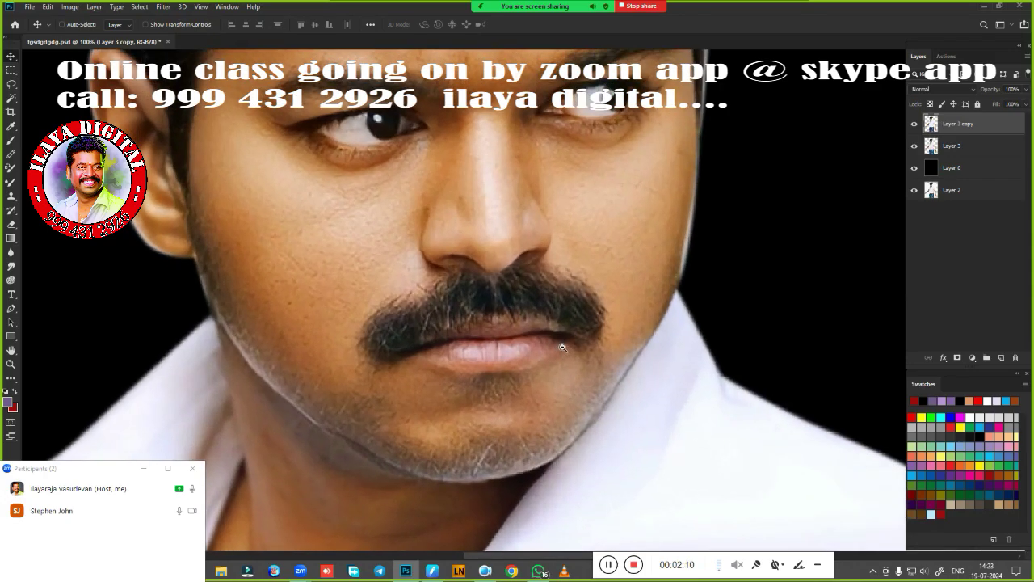
pyautogui.scroll(3, 556, 299)
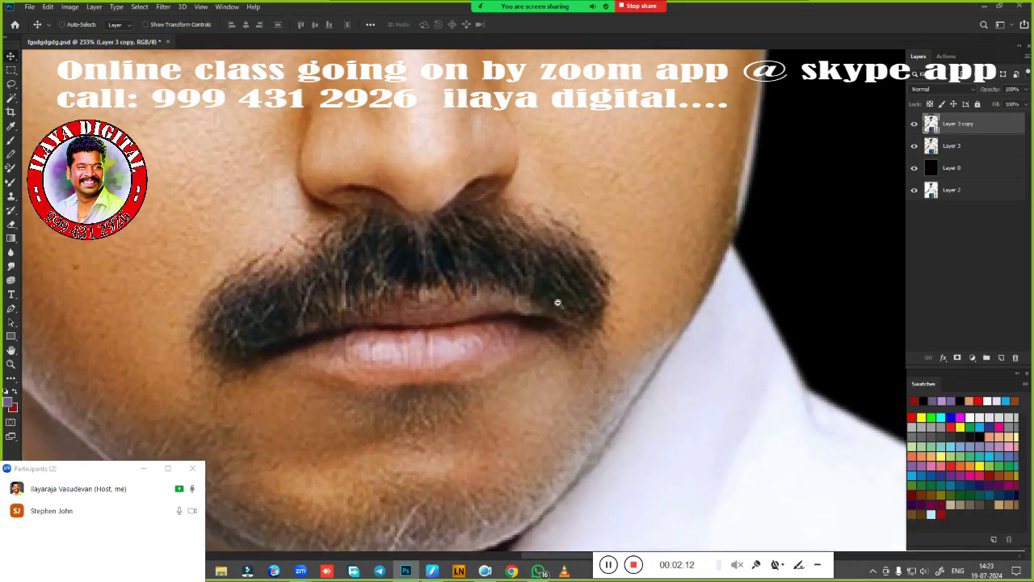
pyautogui.scroll(-3, 566, 300)
pyautogui.scroll(-3, 536, 304)
pyautogui.scroll(2, 529, 312)
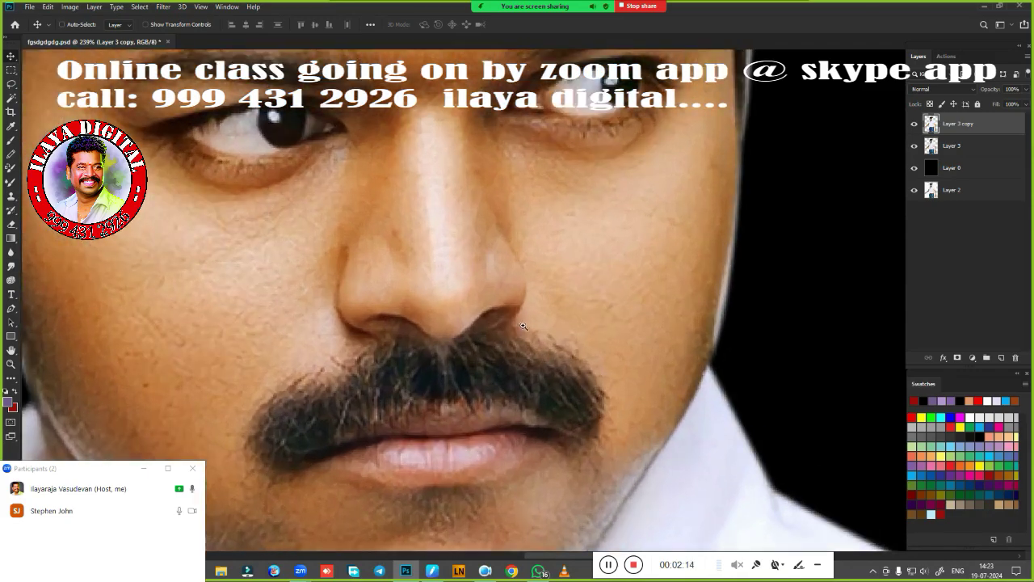
pyautogui.scroll(1, 524, 319)
pyautogui.scroll(1, 519, 327)
pyautogui.scroll(1, 521, 328)
pyautogui.scroll(2, 525, 327)
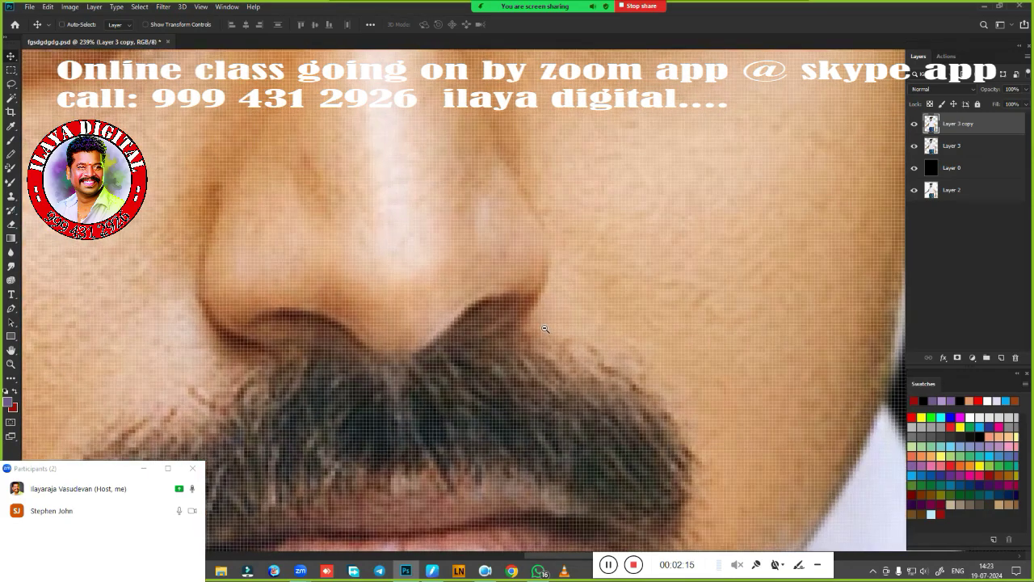
pyautogui.scroll(-2, 529, 326)
pyautogui.scroll(1, 531, 327)
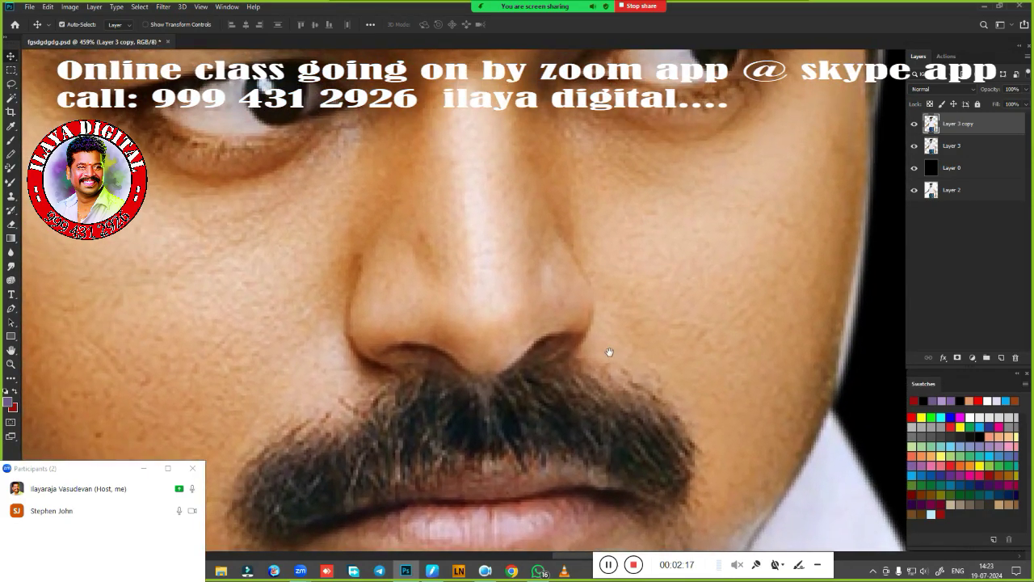
pyautogui.scroll(-3, 610, 351)
pyautogui.scroll(2, 674, 314)
pyautogui.scroll(-1, 692, 323)
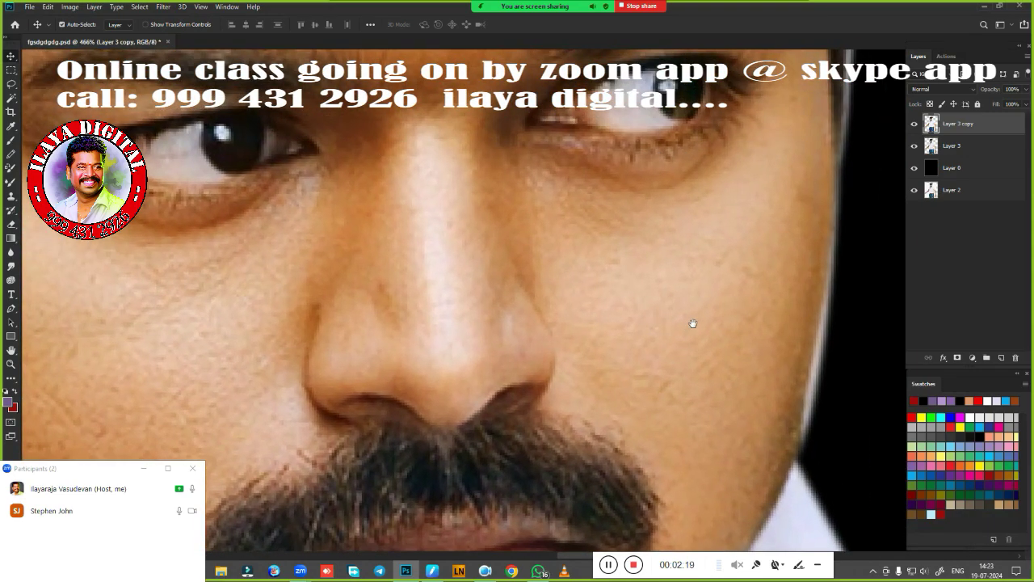
pyautogui.scroll(-2, 665, 314)
pyautogui.scroll(1, 535, 244)
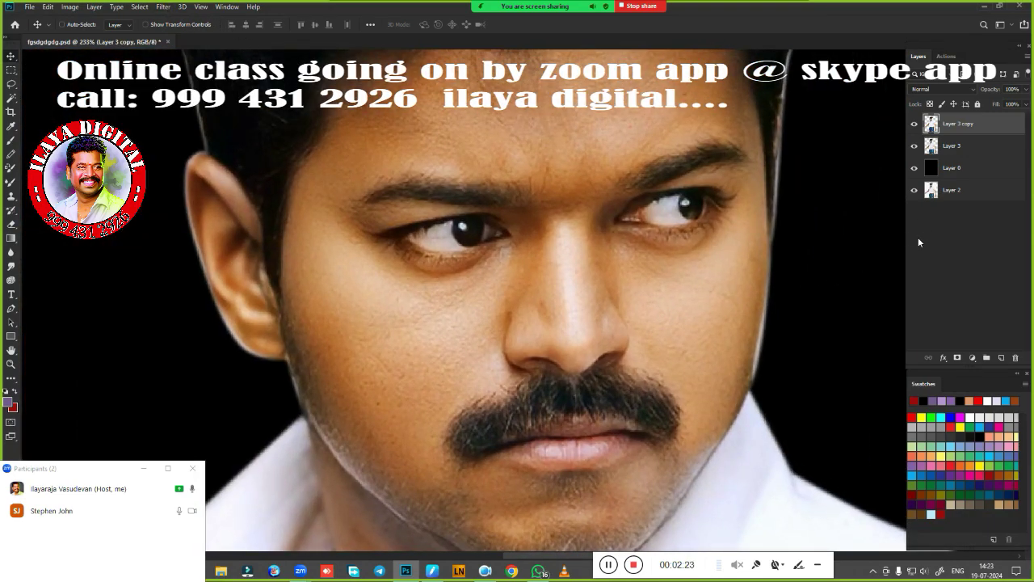
pyautogui.hotkey('ctrl', 'j')
# Sharpen the top copy with Unsharp Mask (amount 91, radius 4.1, threshold 0), adding an empty Layer 4
pyautogui.click(163, 6)
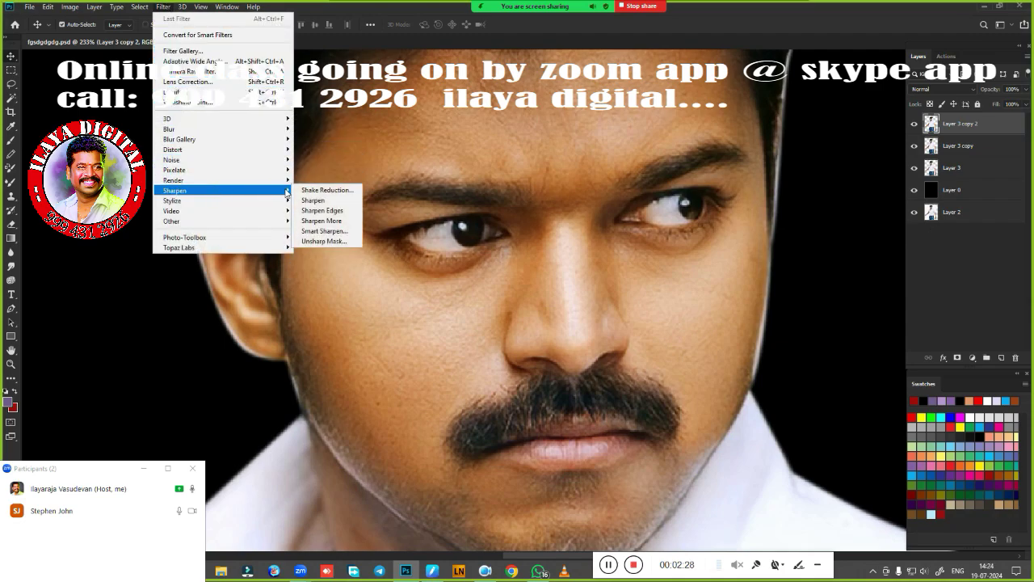
pyautogui.moveTo(174, 190)
pyautogui.click(319, 241)
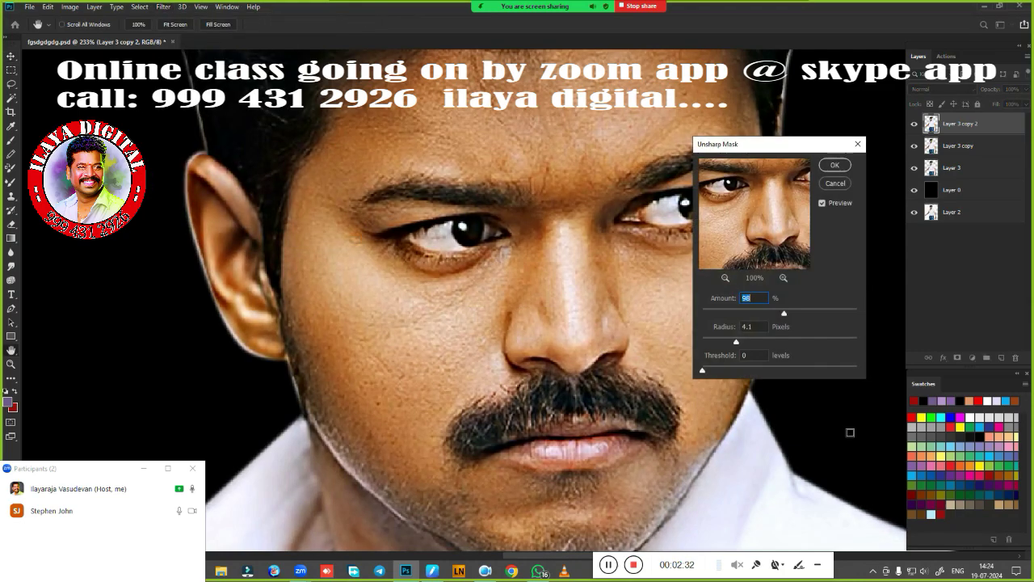
pyautogui.scroll(-2, 603, 348)
pyautogui.scroll(-2, 546, 346)
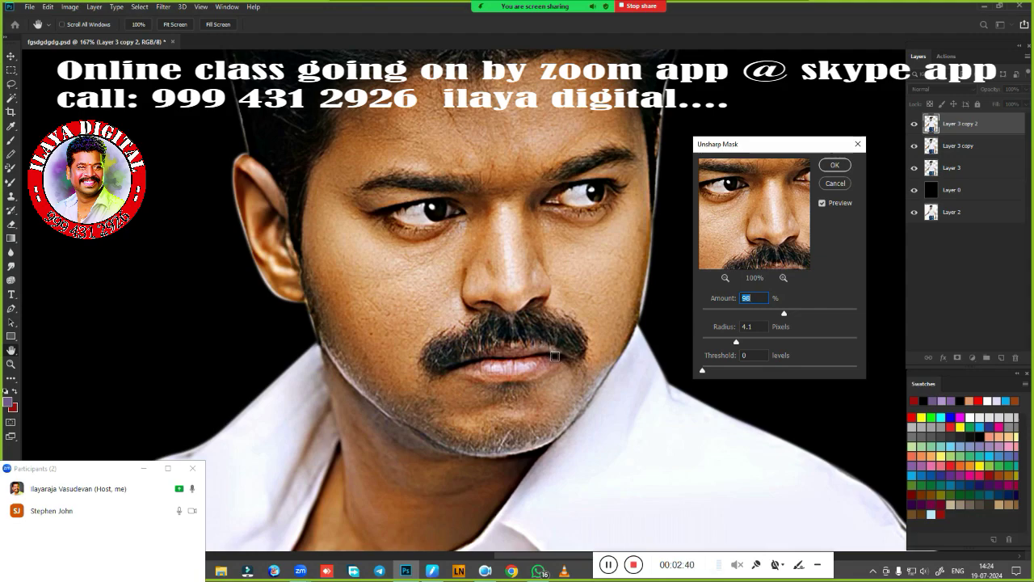
pyautogui.moveTo(534, 291); pyautogui.dragTo(547, 291)
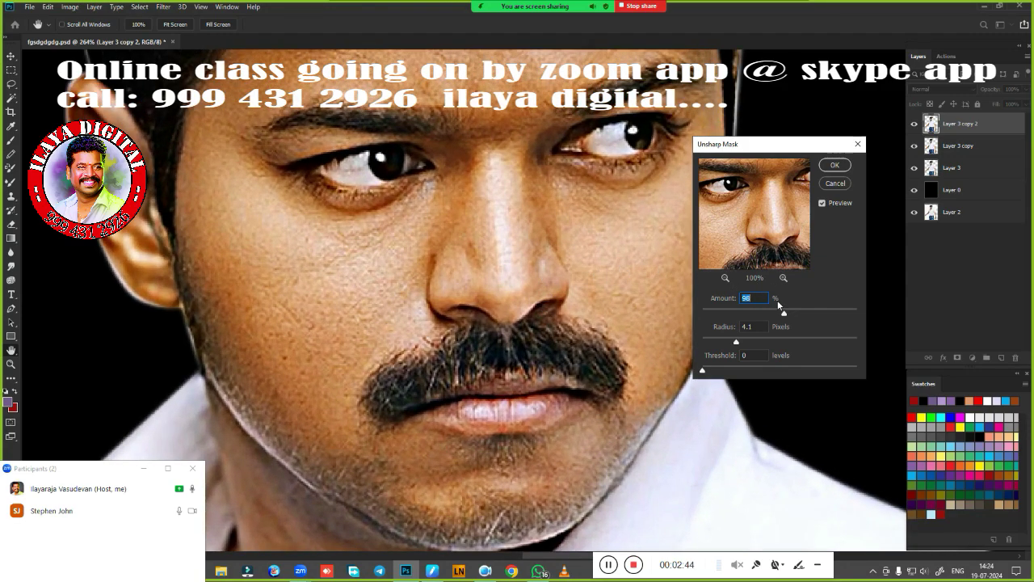
pyautogui.moveTo(784, 316); pyautogui.dragTo(779, 317)
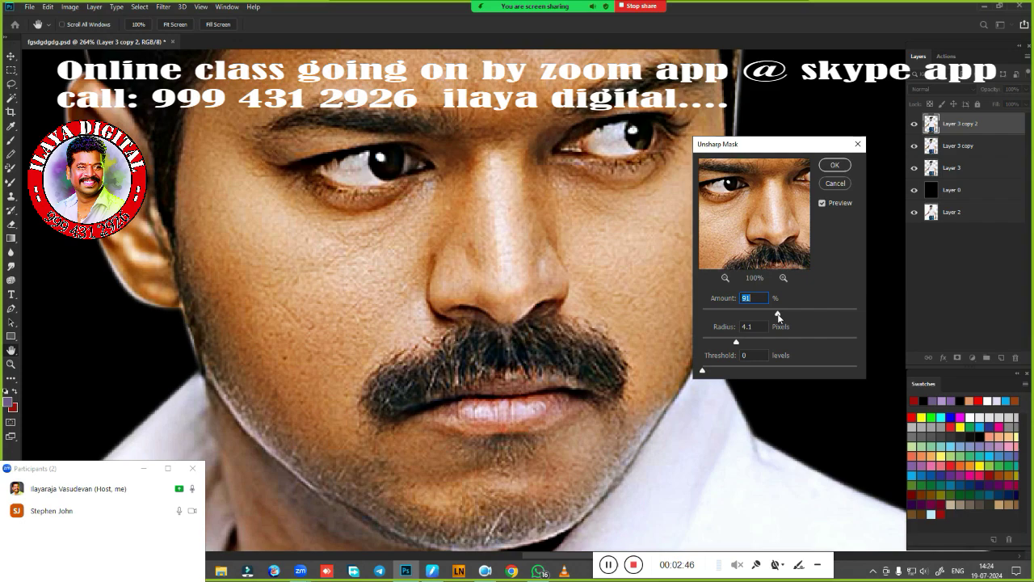
pyautogui.click(823, 203)
pyautogui.click(823, 203)
pyautogui.click(823, 204)
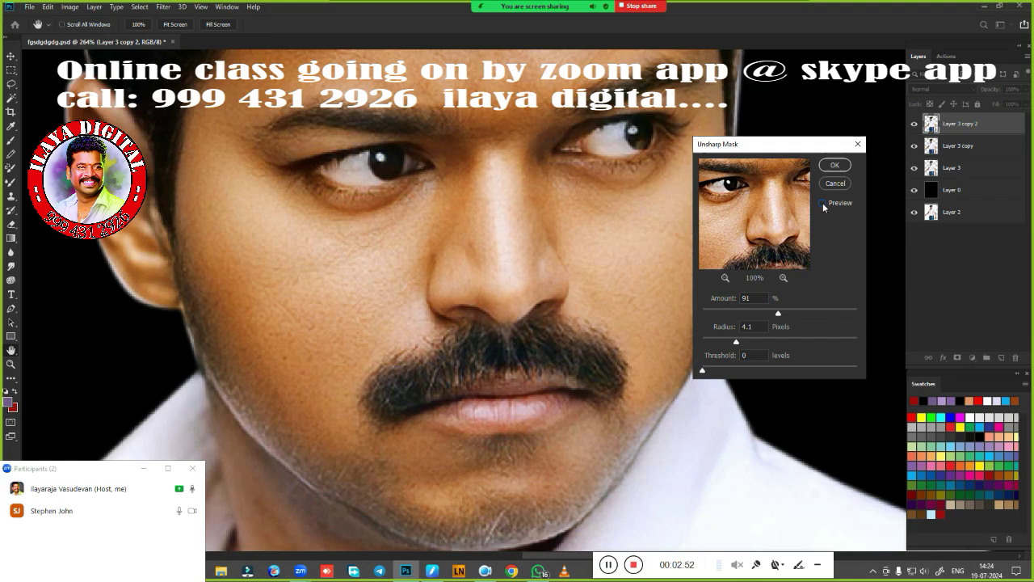
pyautogui.click(823, 203)
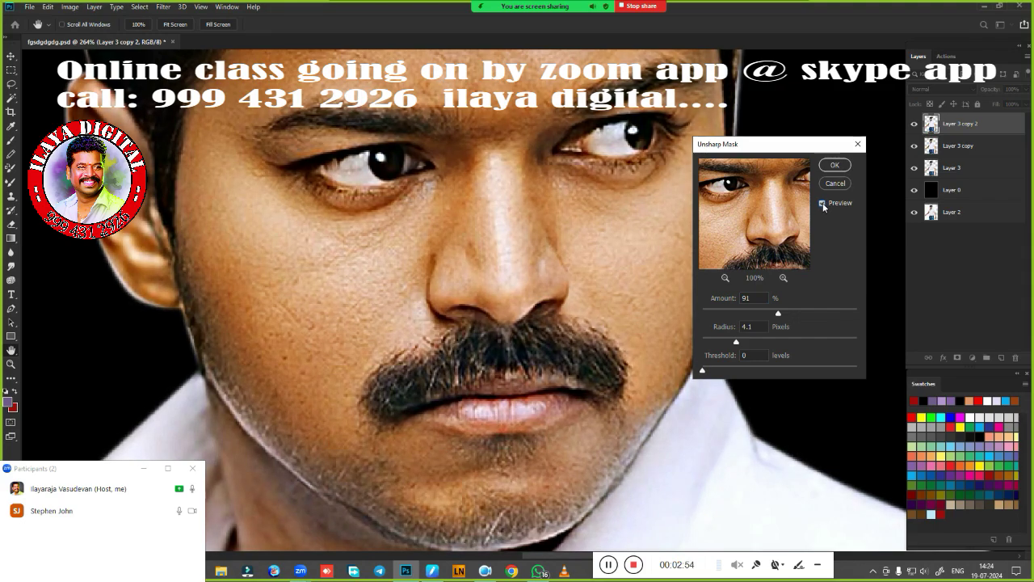
pyautogui.click(824, 204)
pyautogui.click(835, 164)
pyautogui.click(993, 358)
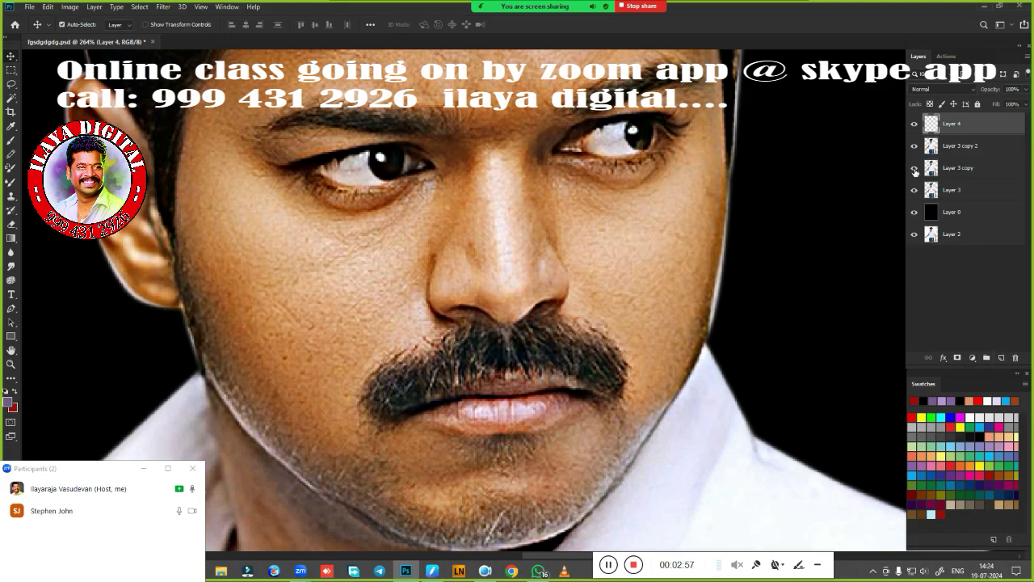
# Hide Layer 3 copy and switch to the Smudge tool with a slightly smaller brush
pyautogui.click(914, 168)
pyautogui.scroll(-3, 531, 315)
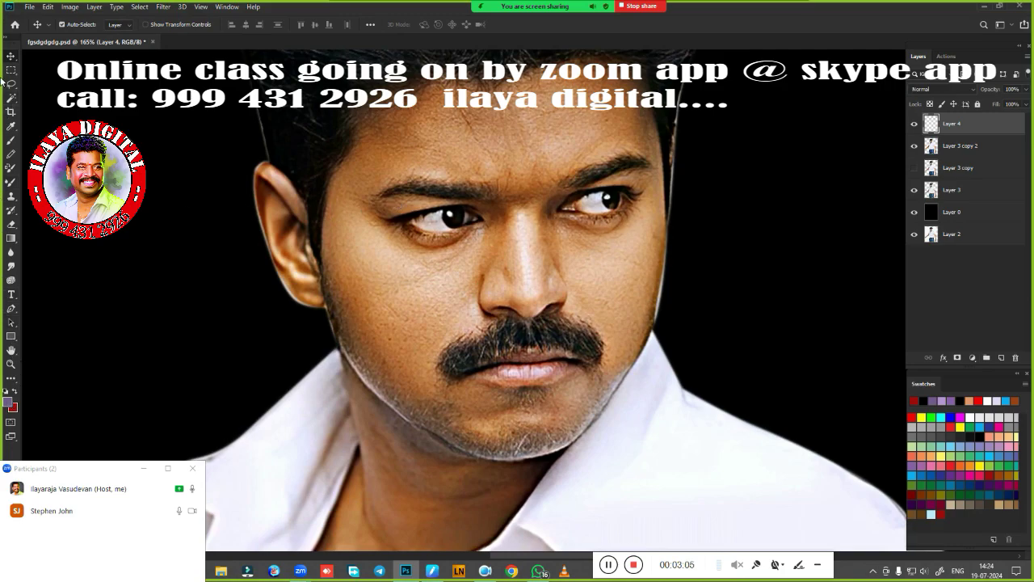
pyautogui.hotkey('ctrl', 'shift', 'd')
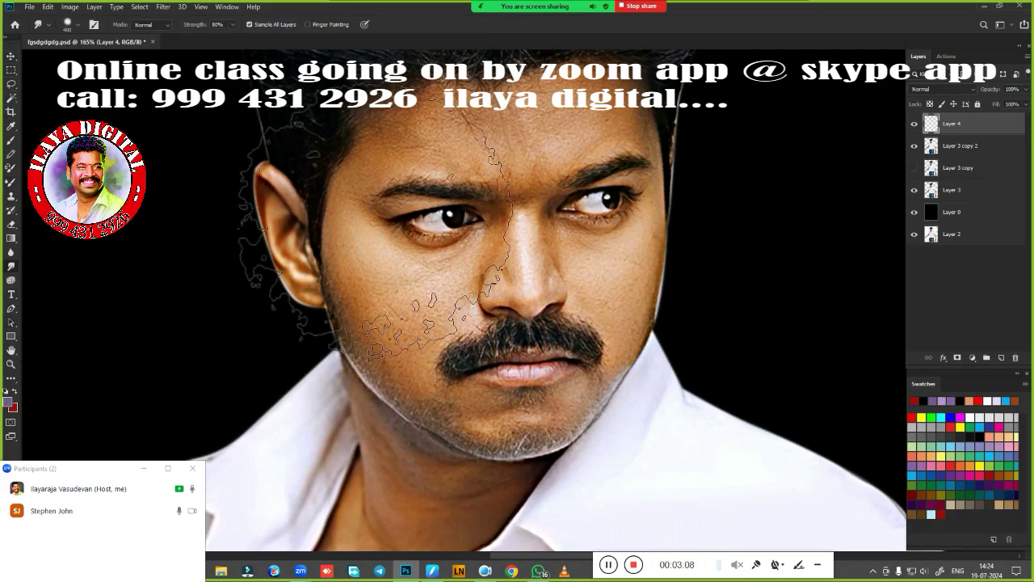
pyautogui.press('[')
pyautogui.press('[')
pyautogui.press('[')
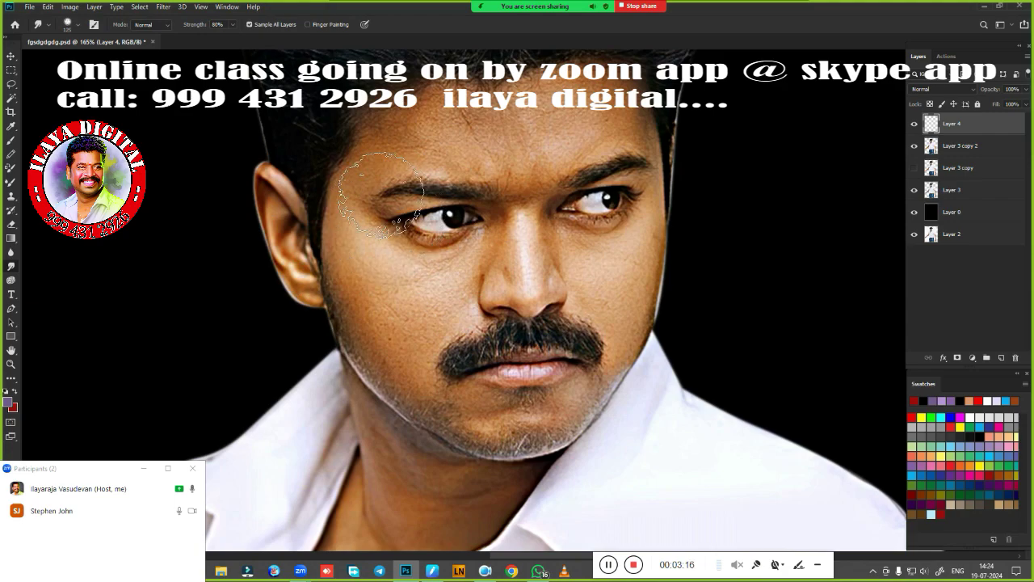
# Choose the soft 100 px brush preset for the Smudge tool
pyautogui.rightClick(360, 186)
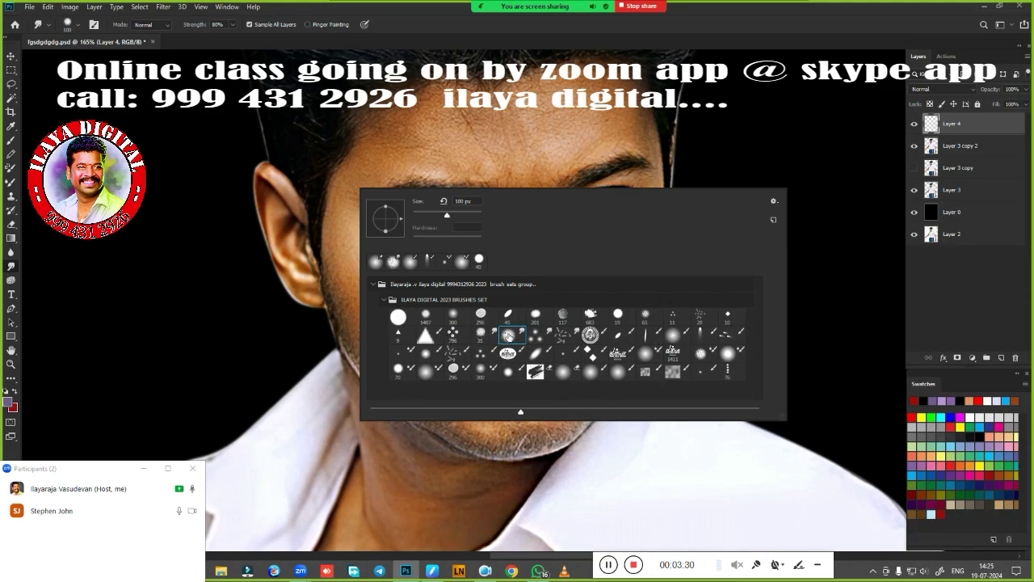
pyautogui.click(508, 334)
pyautogui.click(646, 353)
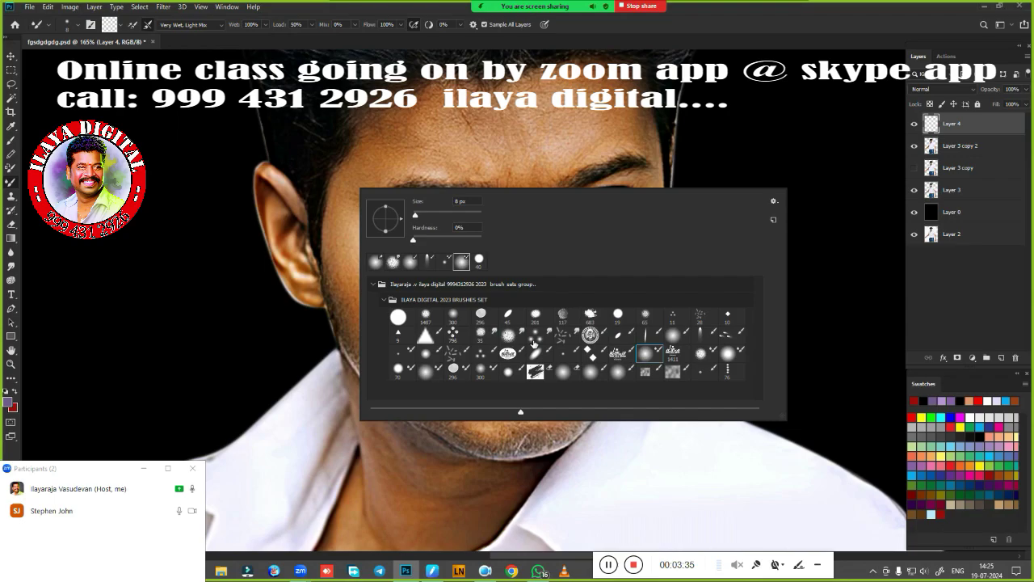
pyautogui.click(508, 335)
pyautogui.click(619, 36)
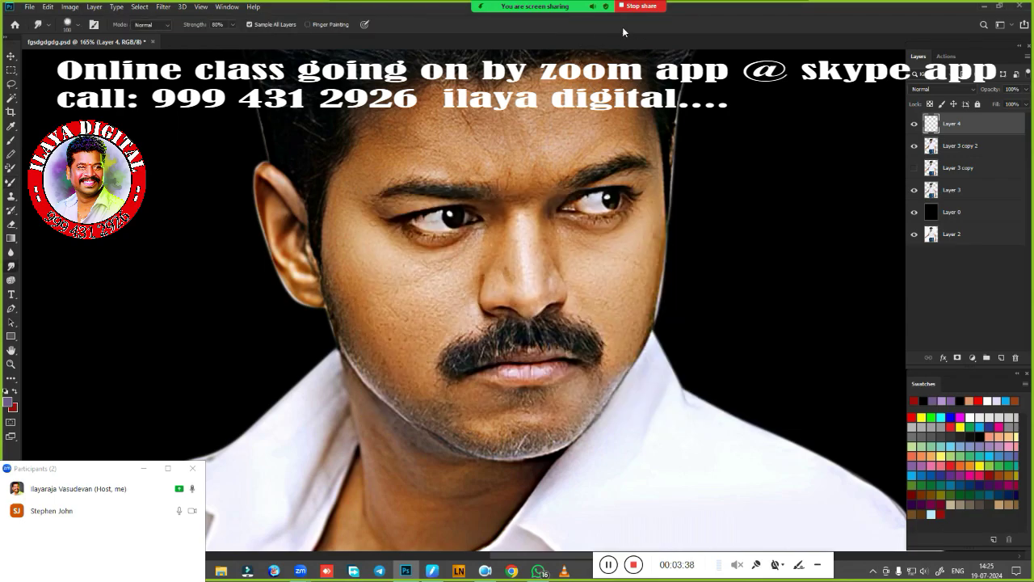
pyautogui.scroll(3, 551, 334)
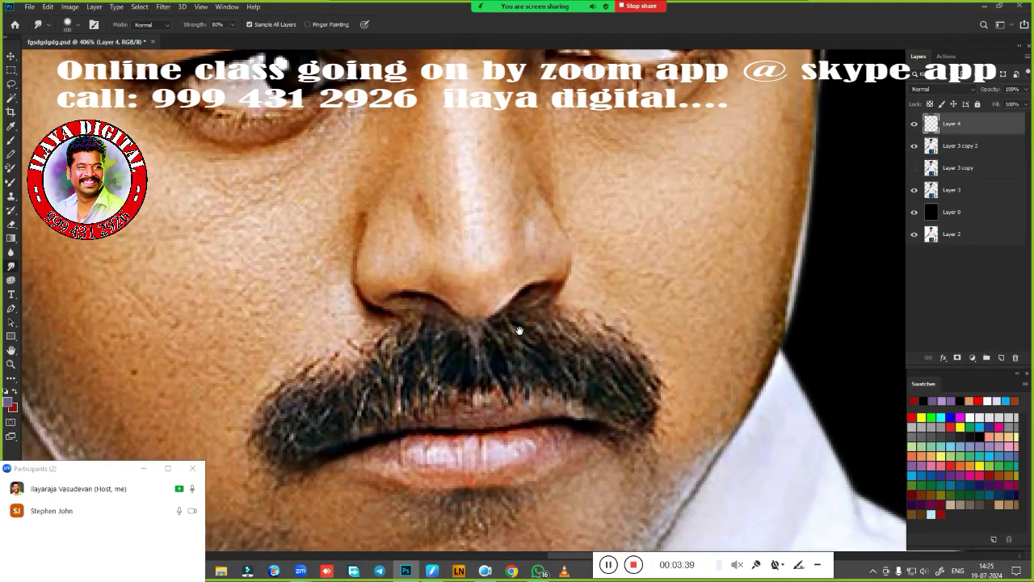
pyautogui.scroll(3, 520, 330)
pyautogui.scroll(-2, 508, 320)
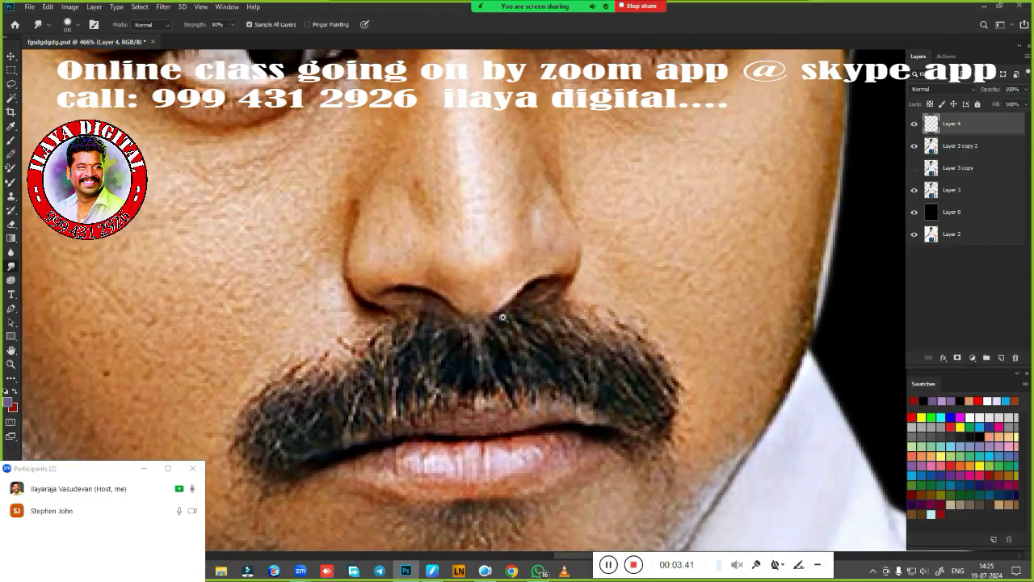
pyautogui.scroll(1, 493, 311)
pyautogui.scroll(-1, 480, 302)
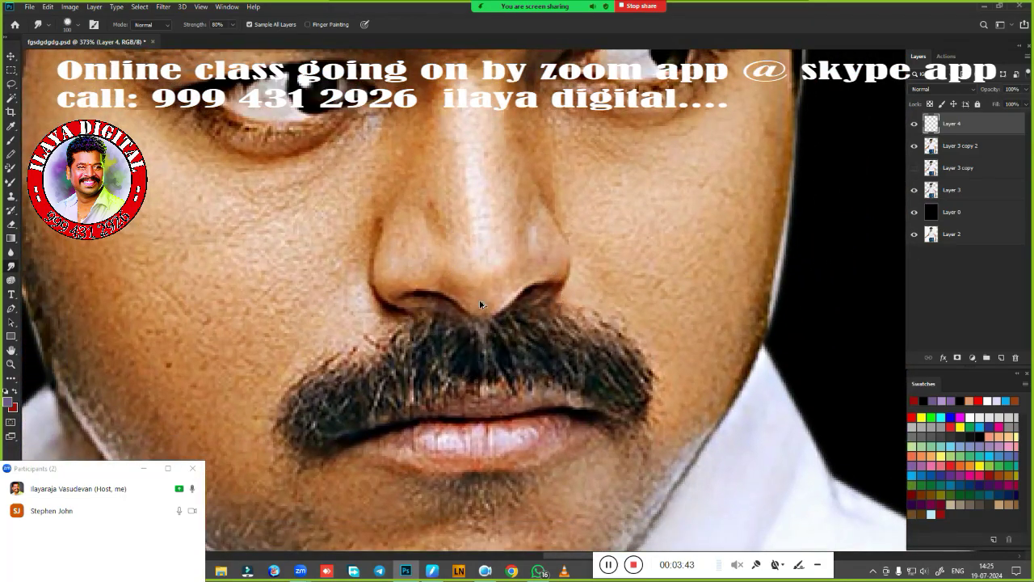
pyautogui.hotkey('ctrl', 'alt', 'i')
pyautogui.doubleClick(588, 212)
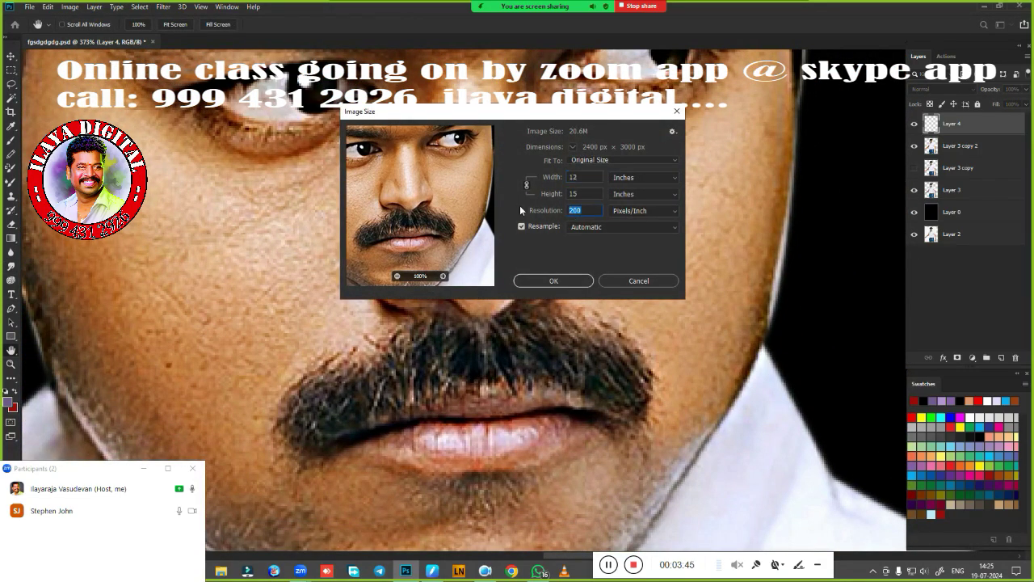
pyautogui.write('25')
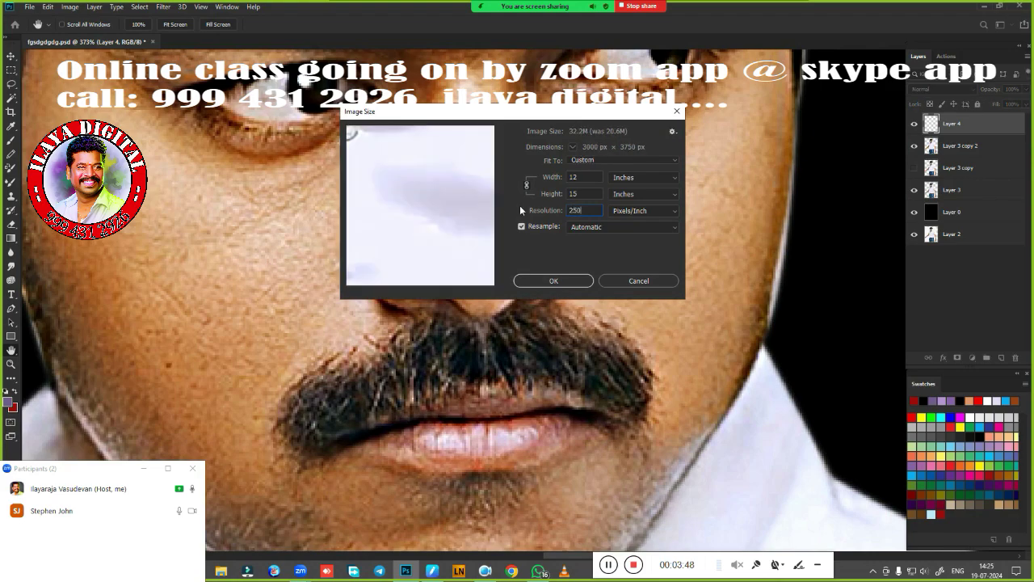
pyautogui.press('Escape')
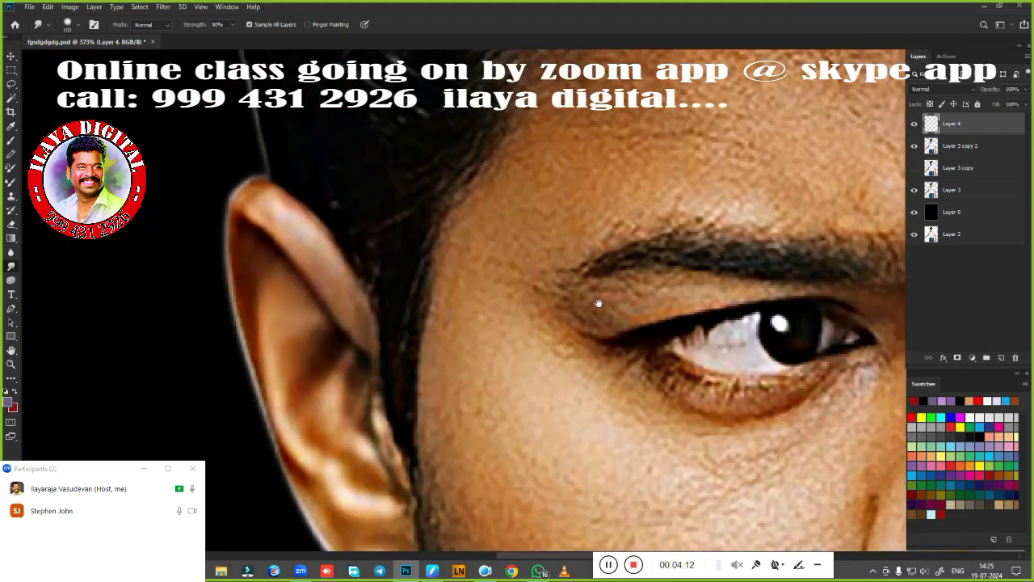
# Pan to the nose and mustache and set the Smudge brush to the soft 20 px preset
pyautogui.moveTo(727, 525); pyautogui.dragTo(544, 303)
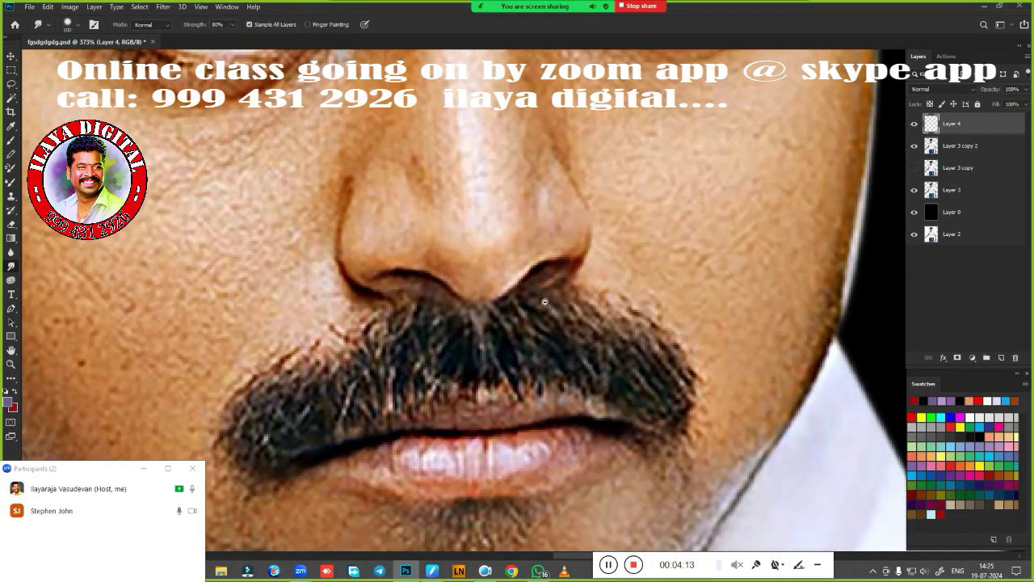
pyautogui.scroll(3, 544, 302)
pyautogui.scroll(-2, 558, 323)
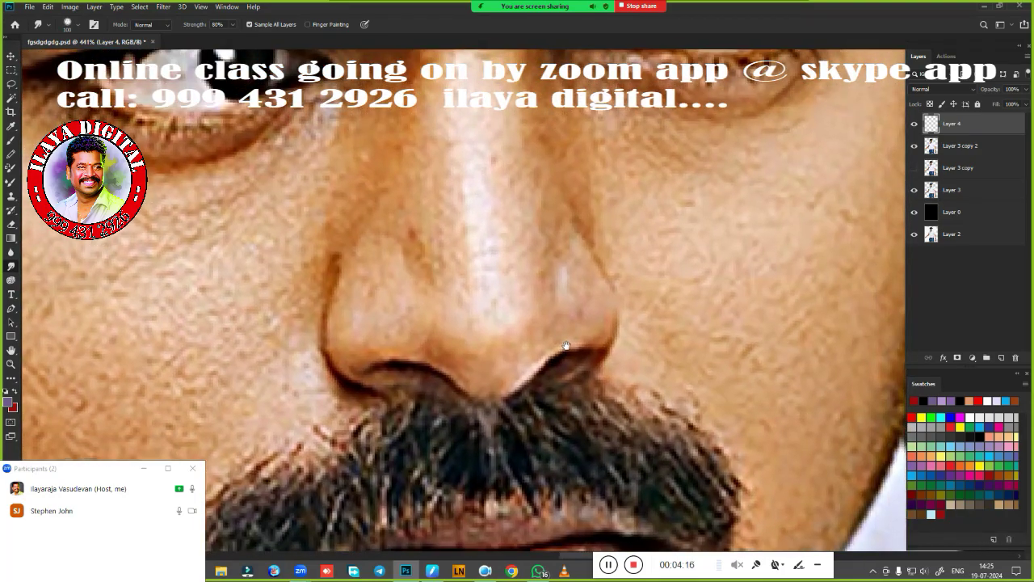
pyautogui.moveTo(566, 346); pyautogui.dragTo(541, 304)
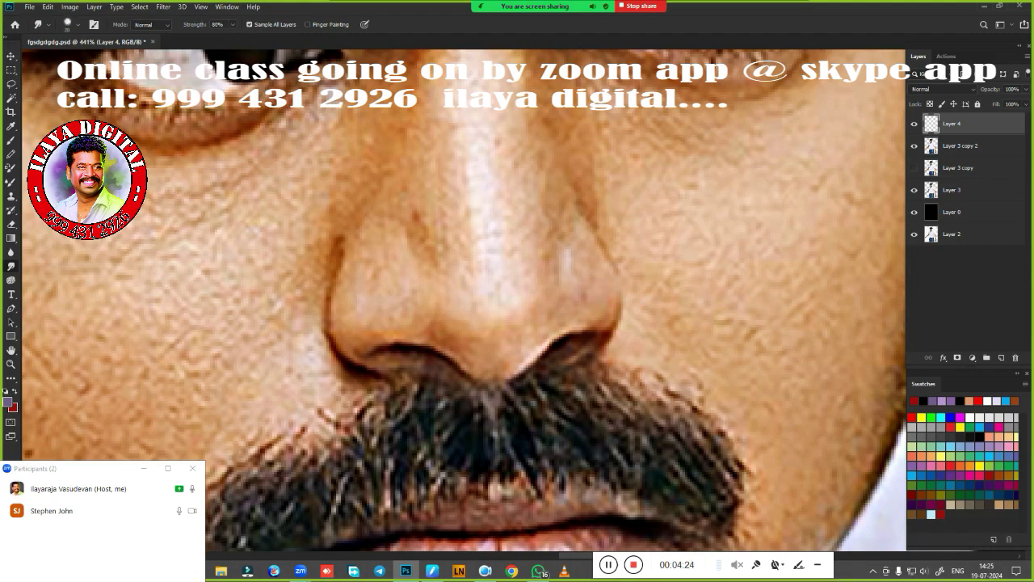
pyautogui.rightClick(477, 211)
pyautogui.click(624, 357)
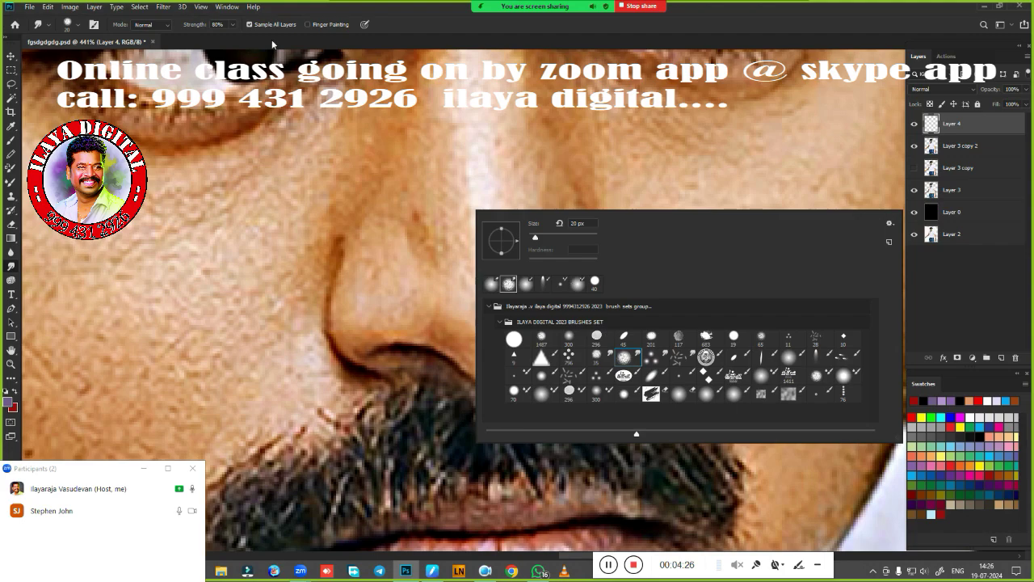
pyautogui.click(764, 378)
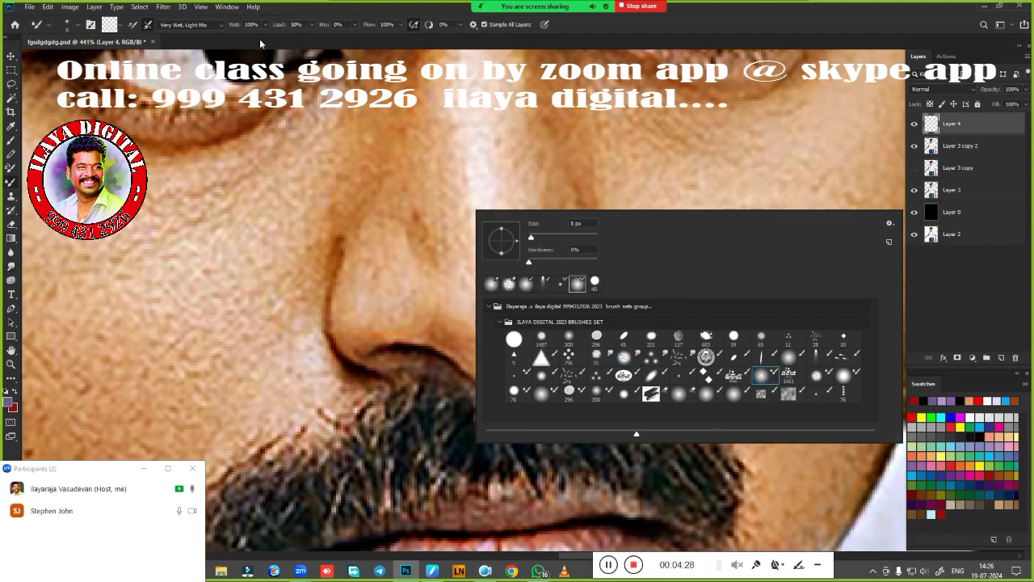
pyautogui.click(626, 358)
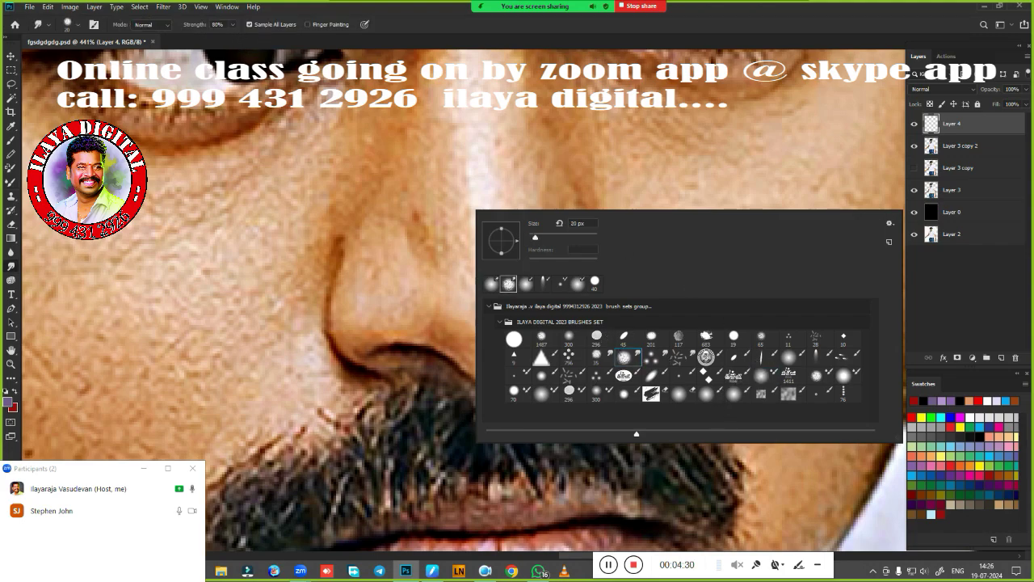
pyautogui.click(693, 20)
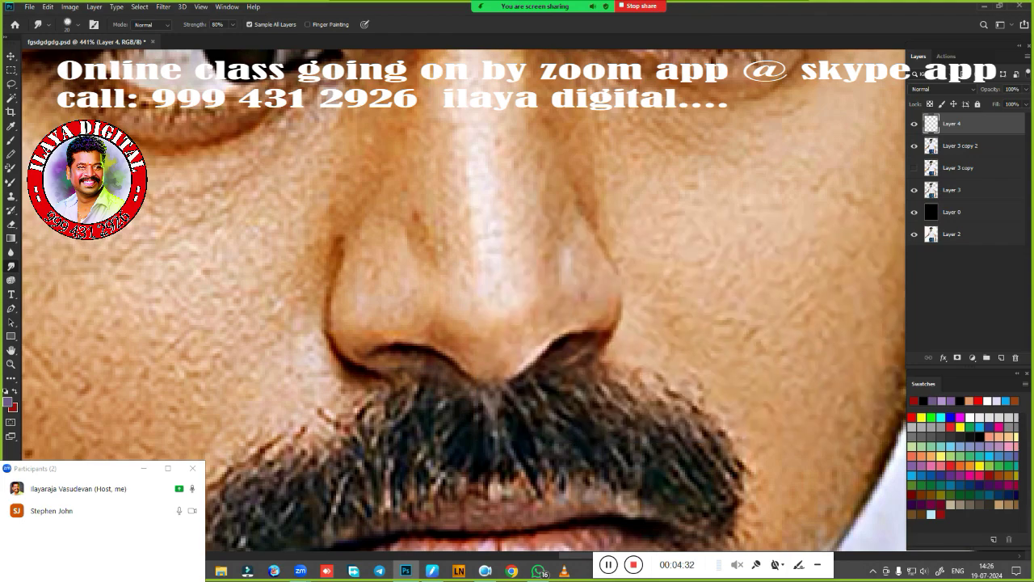
# Resize the brush and smudge the skin just under the nose tip
pyautogui.press('[')
pyautogui.press(']')
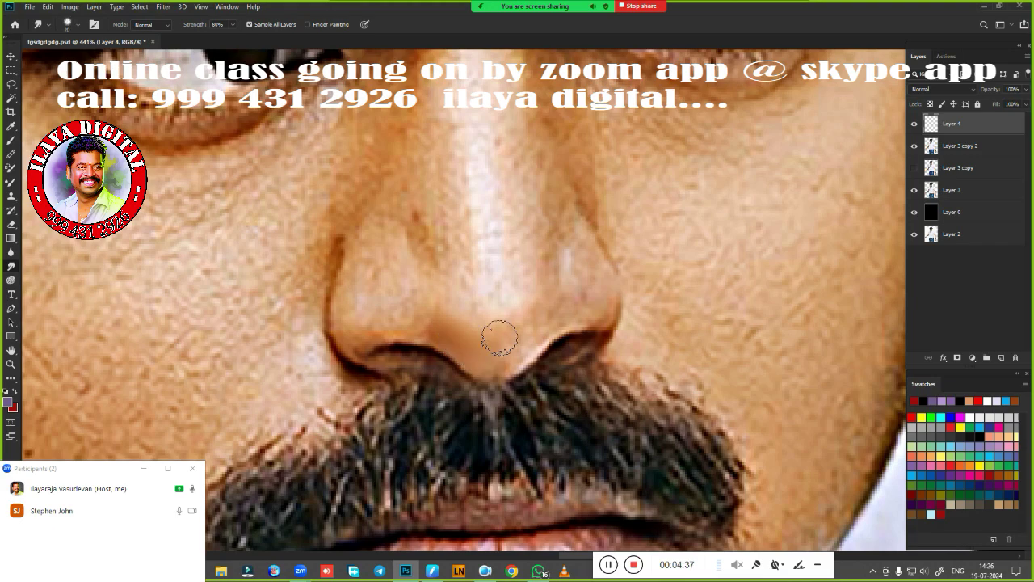
pyautogui.press('[')
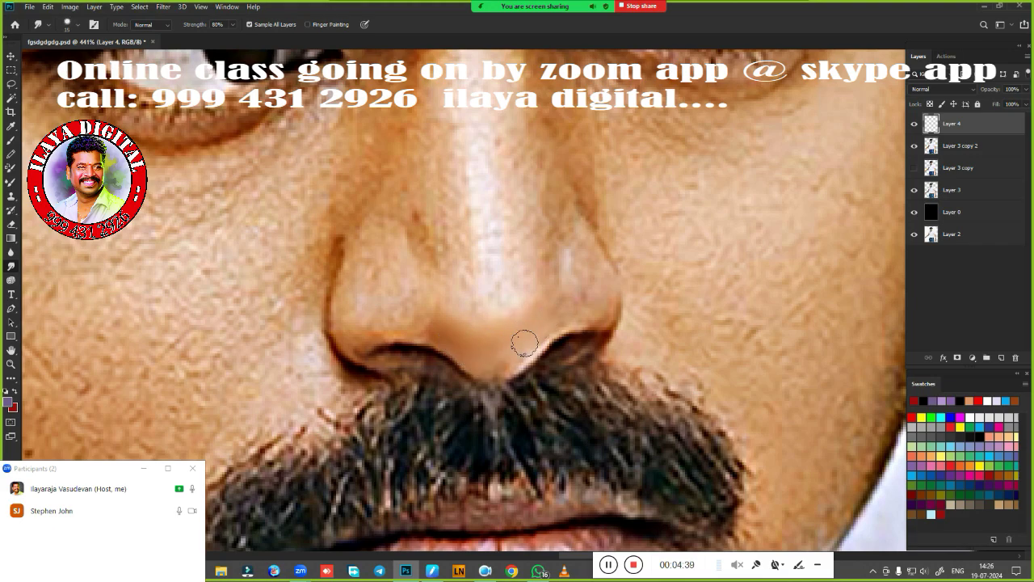
pyautogui.press('[')
pyautogui.moveTo(524, 343); pyautogui.dragTo(522, 349)
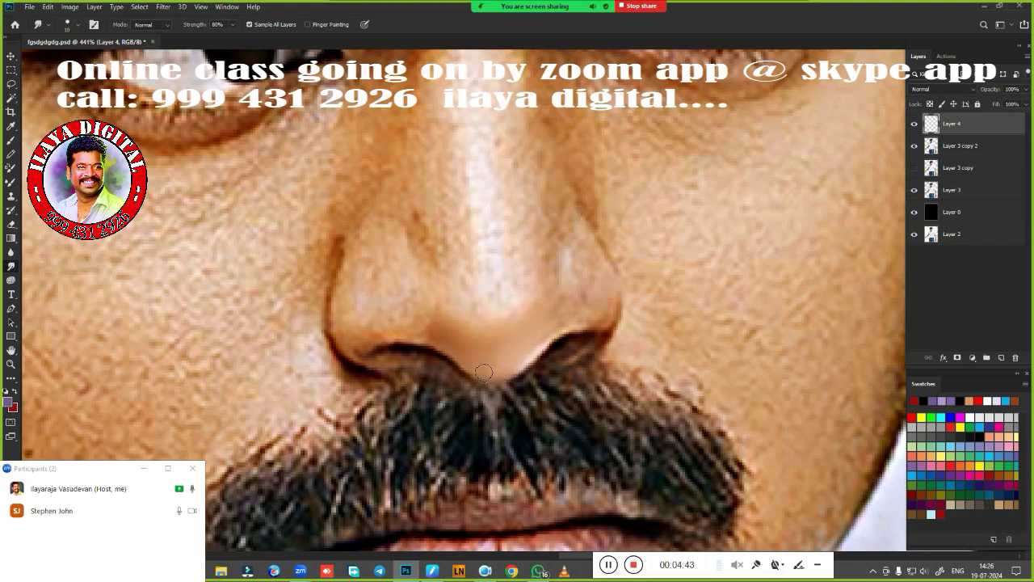
pyautogui.moveTo(478, 365); pyautogui.dragTo(507, 368)
pyautogui.press(']')
# Blend the highlight and nostril edge on the nose's right side and smooth its left outline
pyautogui.moveTo(582, 250)
pyautogui.mouseDown()
pyautogui.moveTo(574, 271)
pyautogui.moveTo(578, 259)
pyautogui.moveTo(609, 291)
pyautogui.mouseUp()
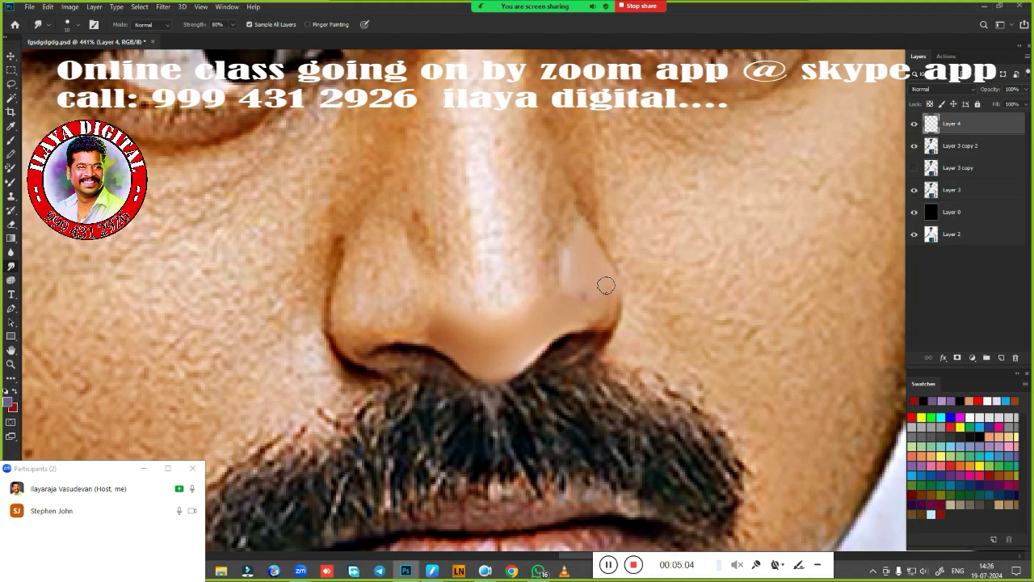
pyautogui.moveTo(608, 290); pyautogui.dragTo(598, 324)
pyautogui.press('[')
pyautogui.press('[')
pyautogui.press('[')
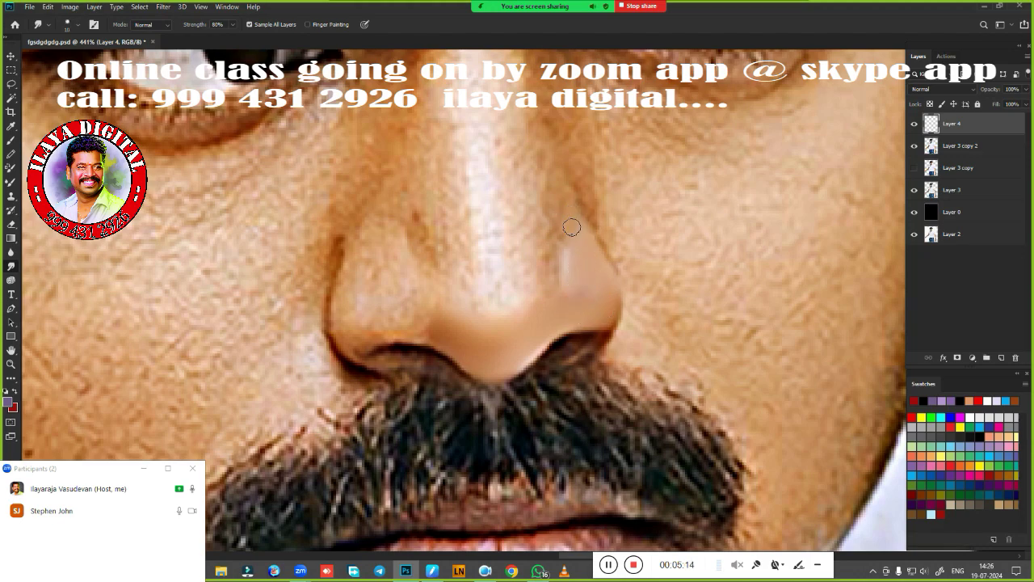
pyautogui.moveTo(570, 225); pyautogui.dragTo(569, 267)
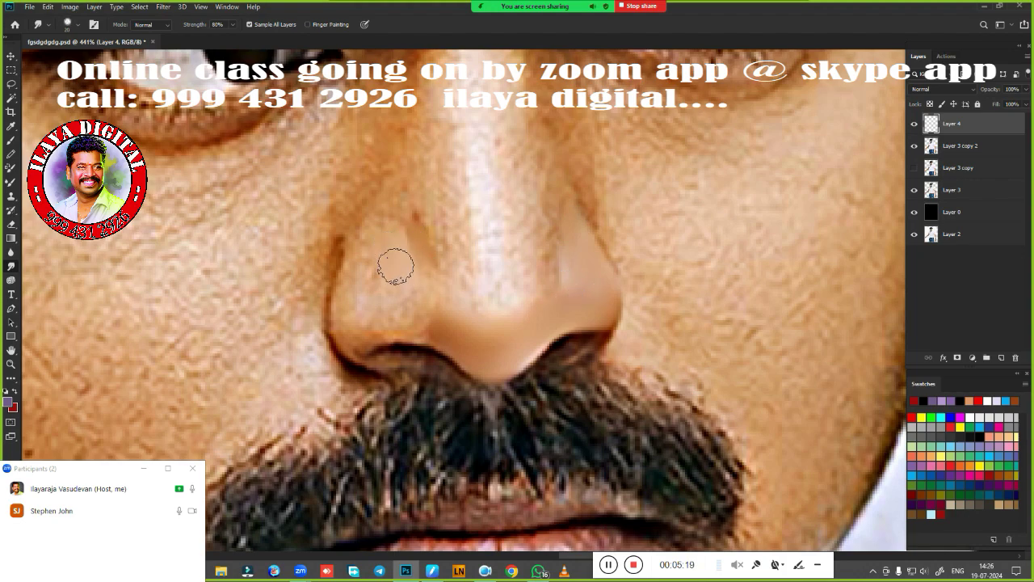
pyautogui.moveTo(351, 336)
pyautogui.mouseDown()
pyautogui.moveTo(340, 323)
pyautogui.moveTo(341, 287)
pyautogui.moveTo(356, 251)
pyautogui.mouseUp()
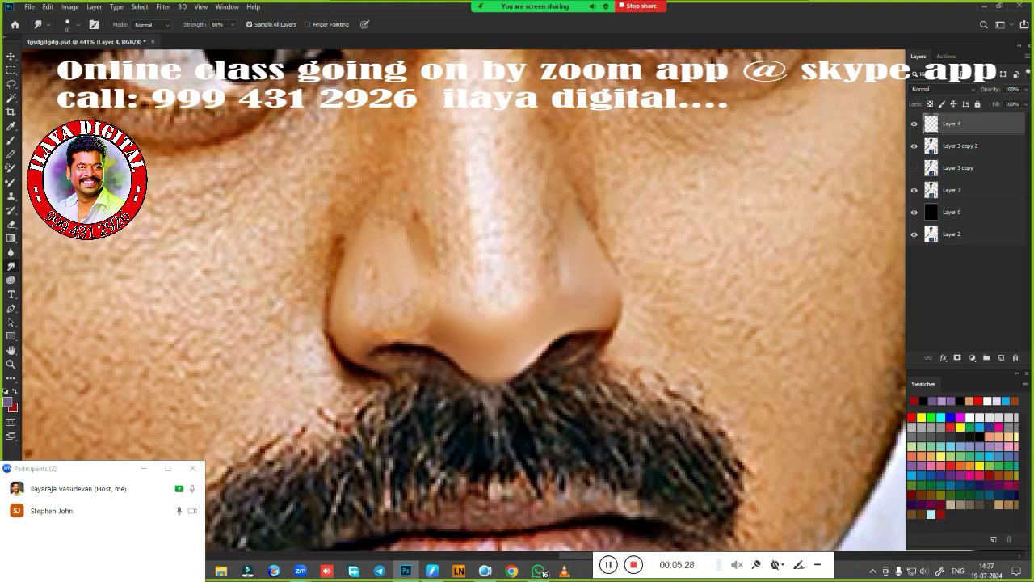
# Smudge the nostril's upper and lower edges, then shrink the brush and pan below the nose
pyautogui.moveTo(385, 332)
pyautogui.mouseDown()
pyautogui.moveTo(372, 334)
pyautogui.moveTo(434, 335)
pyautogui.moveTo(402, 343)
pyautogui.mouseUp()
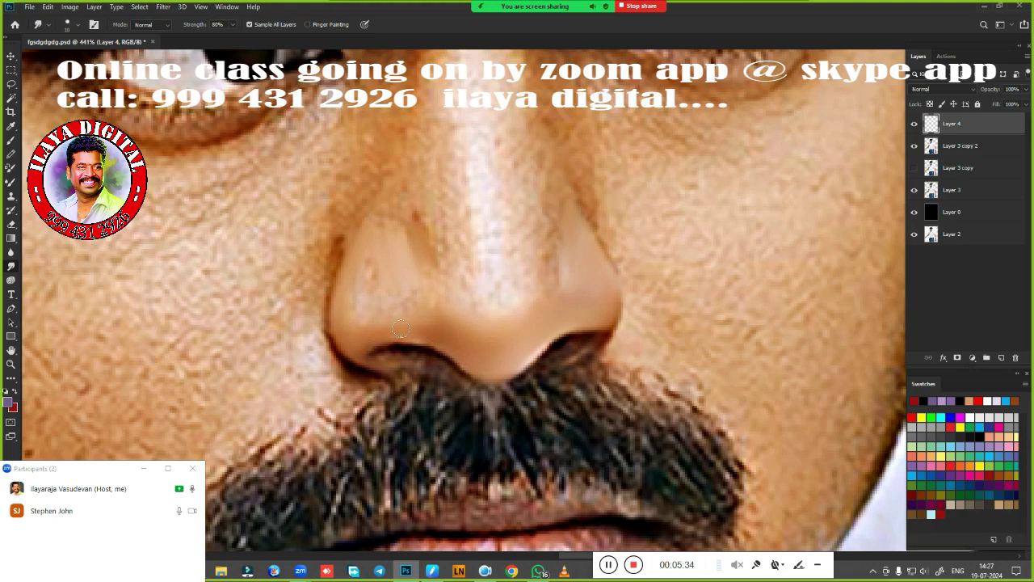
pyautogui.moveTo(420, 334); pyautogui.dragTo(451, 354)
pyautogui.moveTo(450, 354); pyautogui.dragTo(396, 336)
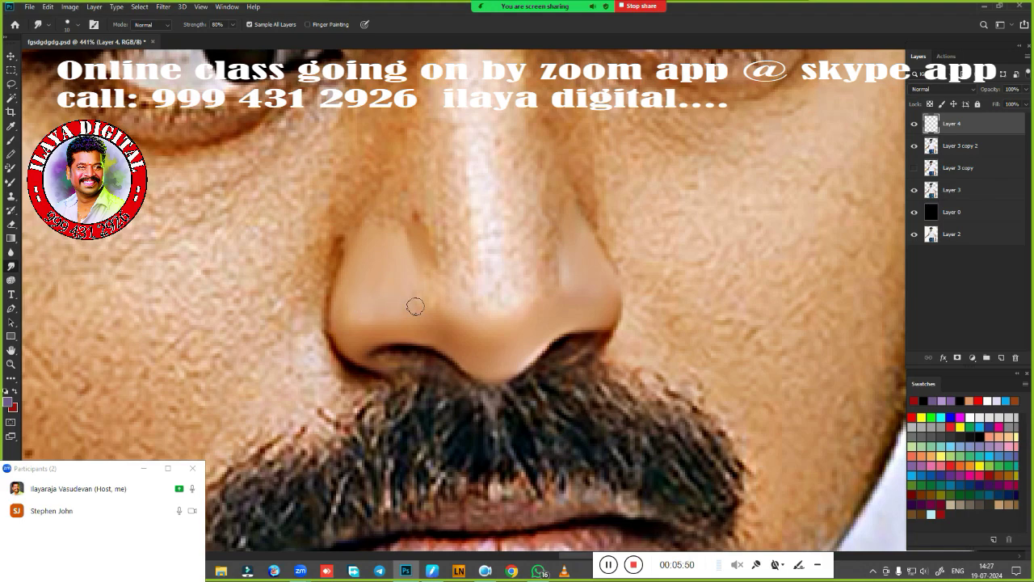
pyautogui.press('[')
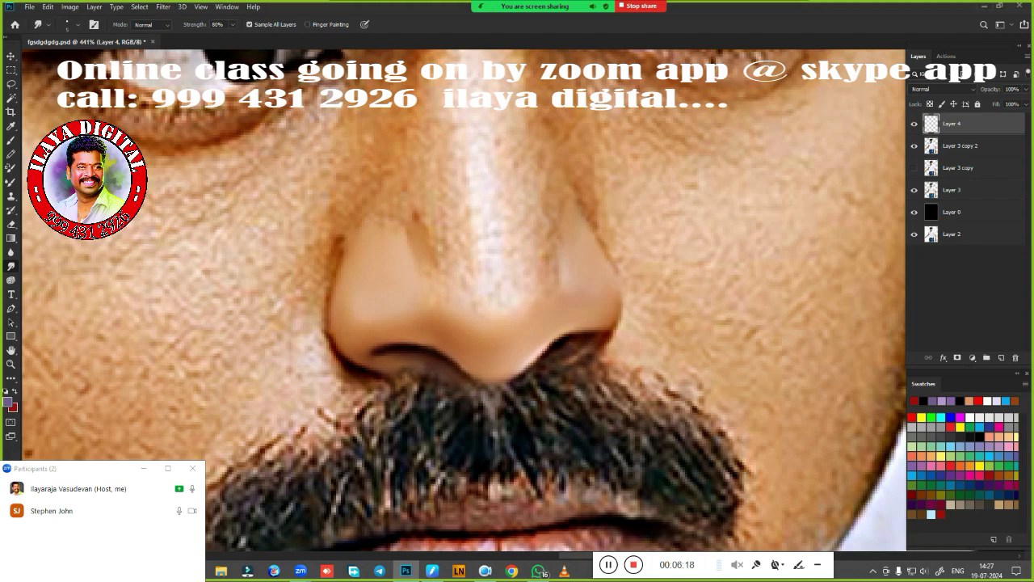
pyautogui.moveTo(460, 435); pyautogui.dragTo(434, 314)
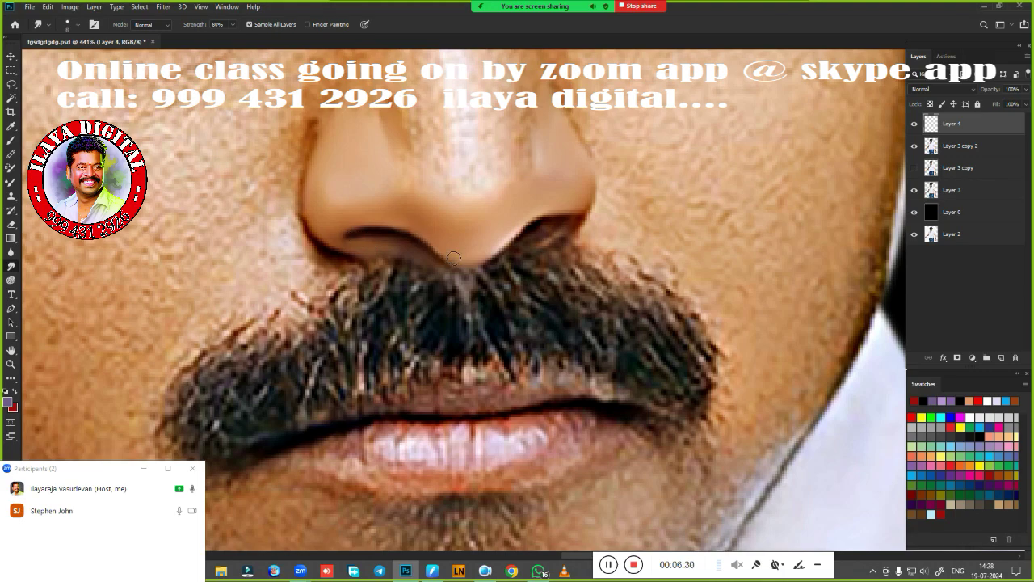
# Smudge under the nose tip, recentre the view on the nose, and switch to the Mixer Brush
pyautogui.moveTo(464, 273); pyautogui.dragTo(486, 270)
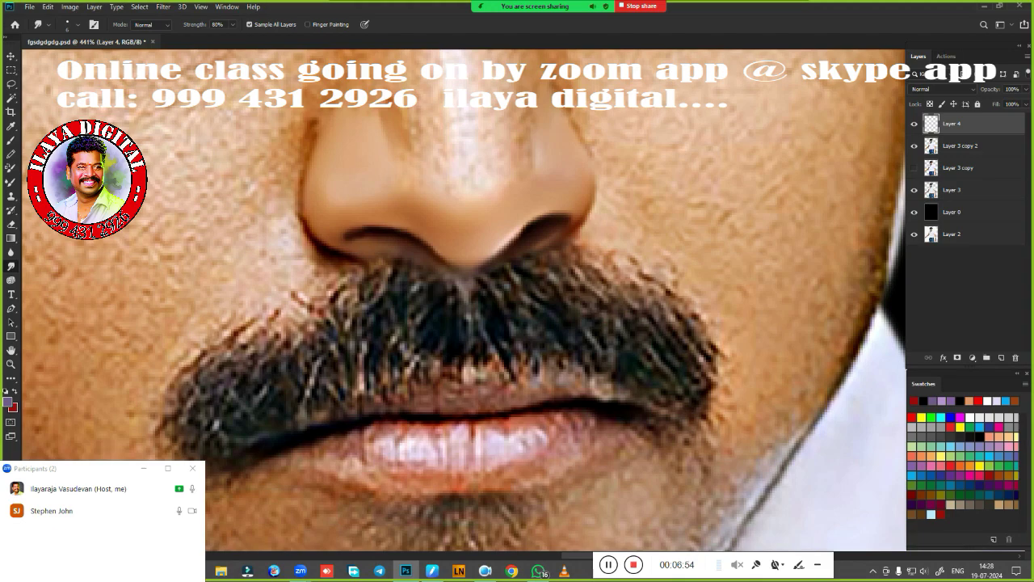
pyautogui.moveTo(585, 130); pyautogui.dragTo(537, 293)
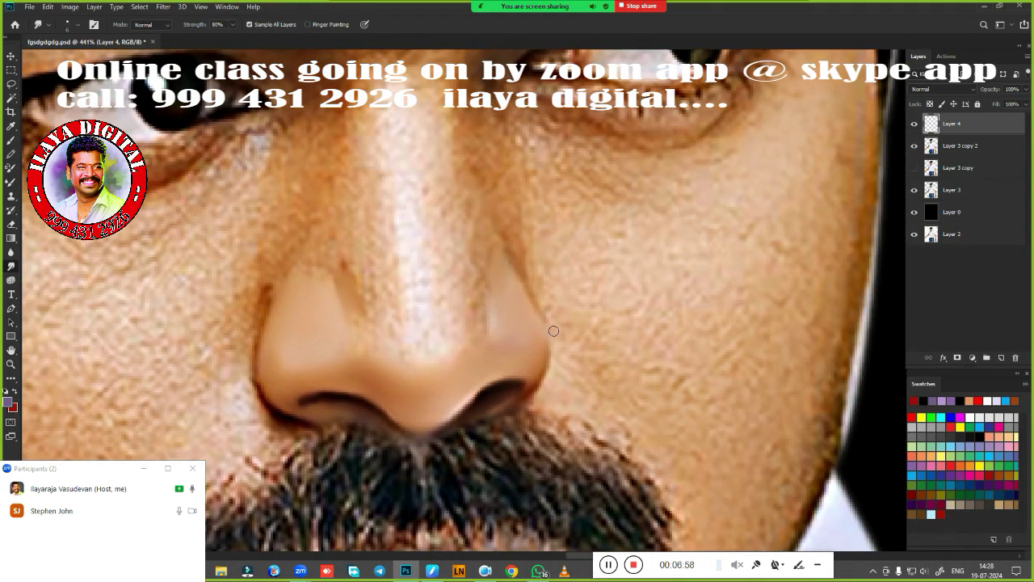
pyautogui.press('b')
pyautogui.moveTo(581, 375); pyautogui.dragTo(619, 293)
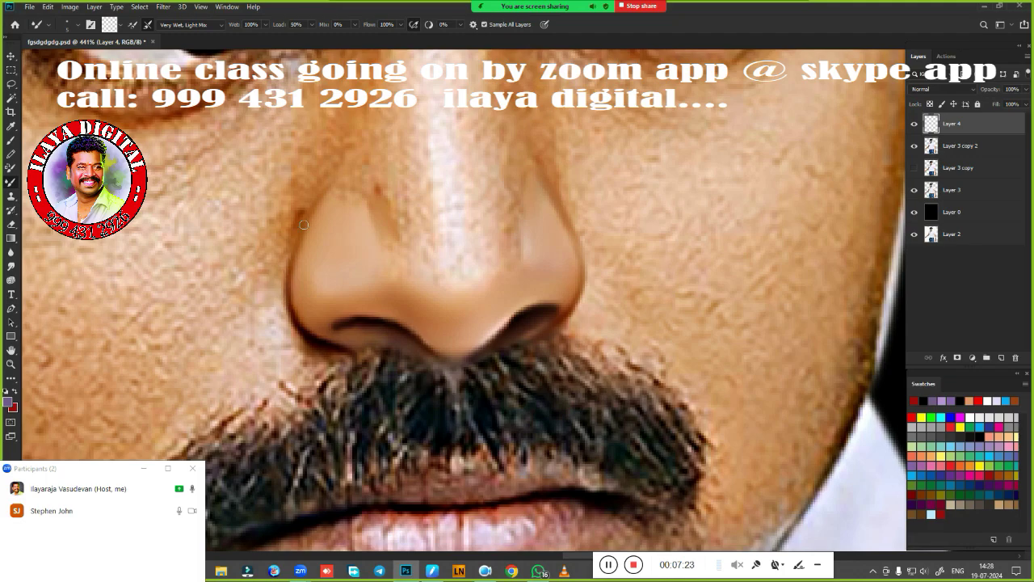
# Zoom and pan to frame the eyes and nose, then return to the Smudge tool
pyautogui.scroll(-5, 590, 332)
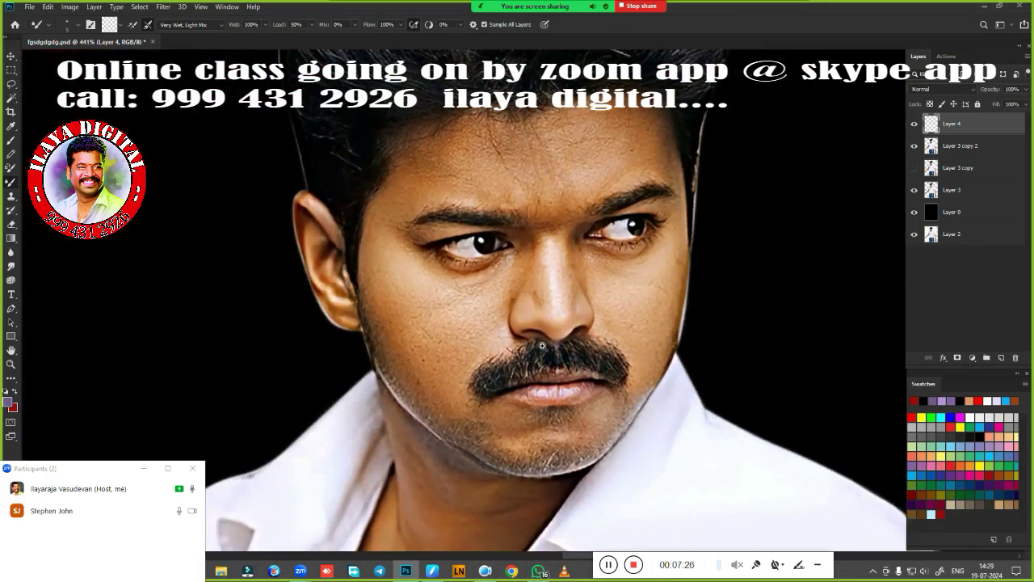
pyautogui.scroll(2, 598, 347)
pyautogui.scroll(2, 606, 364)
pyautogui.scroll(1, 615, 379)
pyautogui.moveTo(615, 379); pyautogui.dragTo(621, 412)
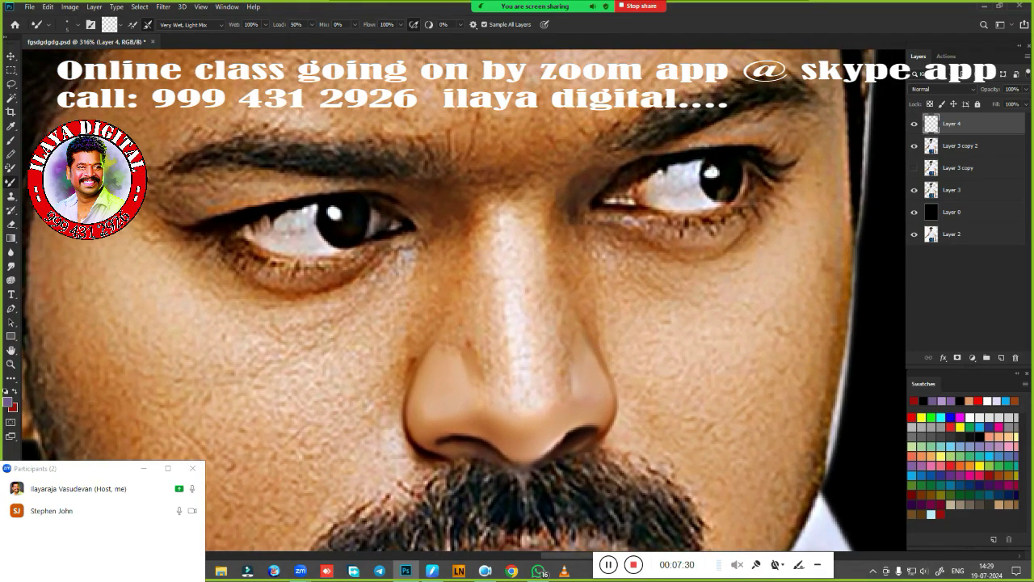
pyautogui.press('r')
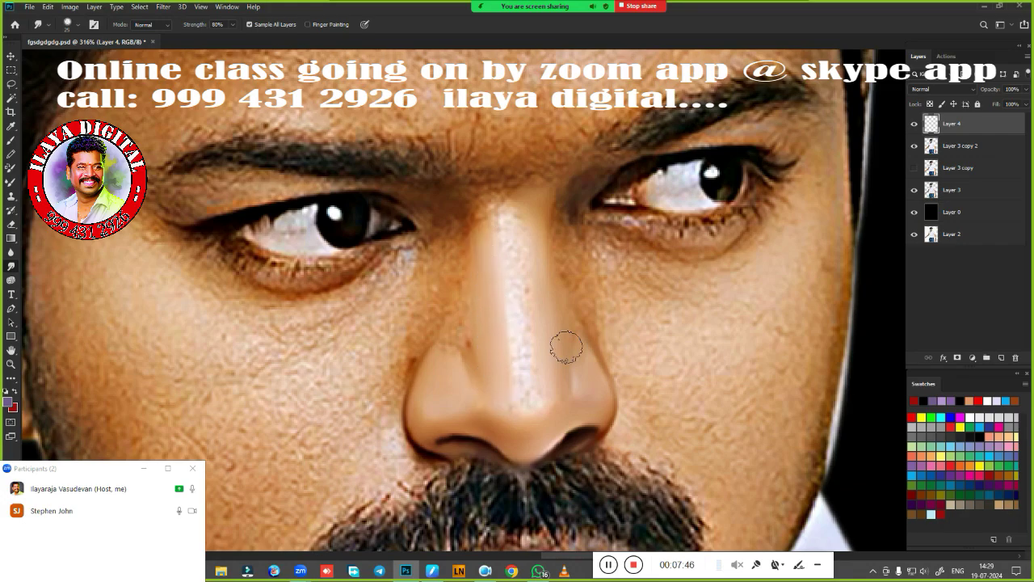
pyautogui.scroll(5, 566, 348)
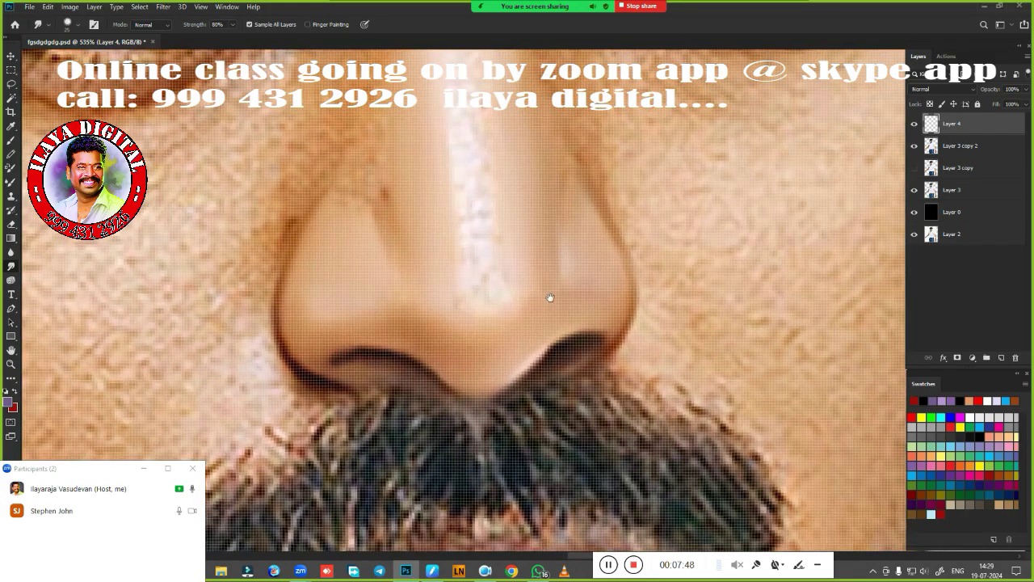
pyautogui.scroll(-2, 581, 327)
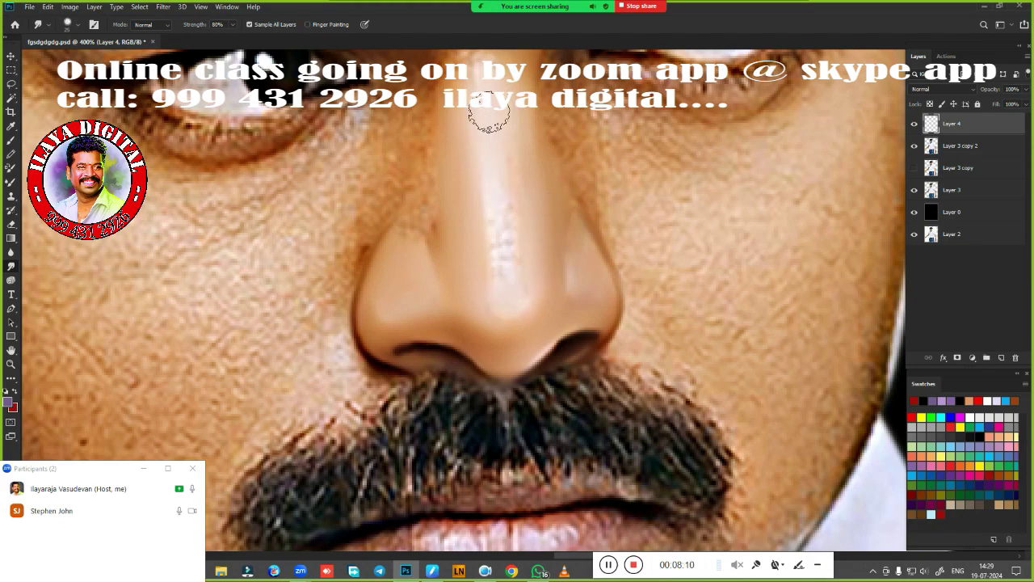
# Smudge away the nose-bridge blemish and smooth the skin between and across the brows
pyautogui.moveTo(487, 143); pyautogui.dragTo(502, 260)
pyautogui.moveTo(566, 225); pyautogui.dragTo(558, 376)
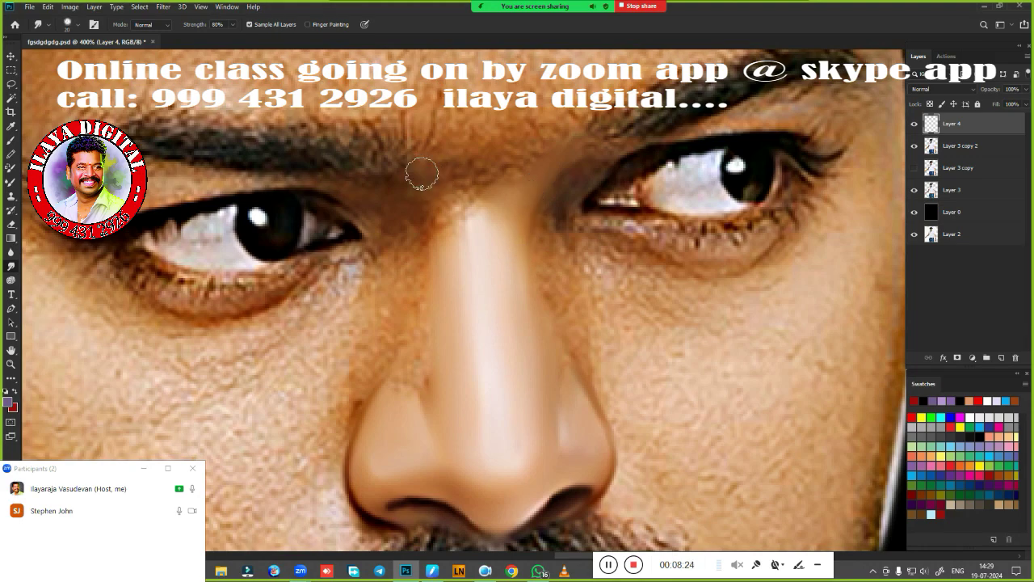
pyautogui.moveTo(423, 169); pyautogui.dragTo(501, 183)
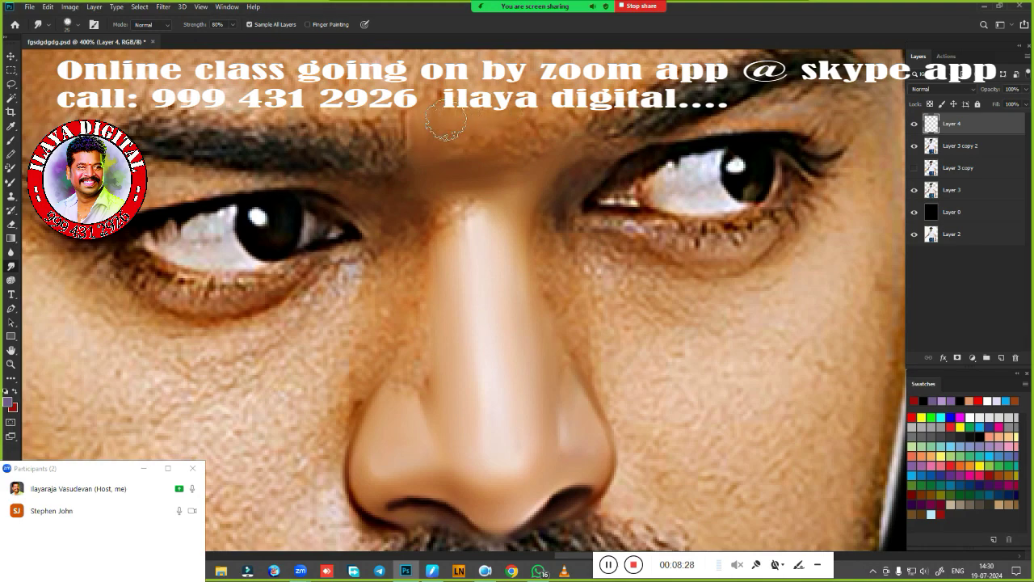
pyautogui.moveTo(433, 137); pyautogui.dragTo(458, 145)
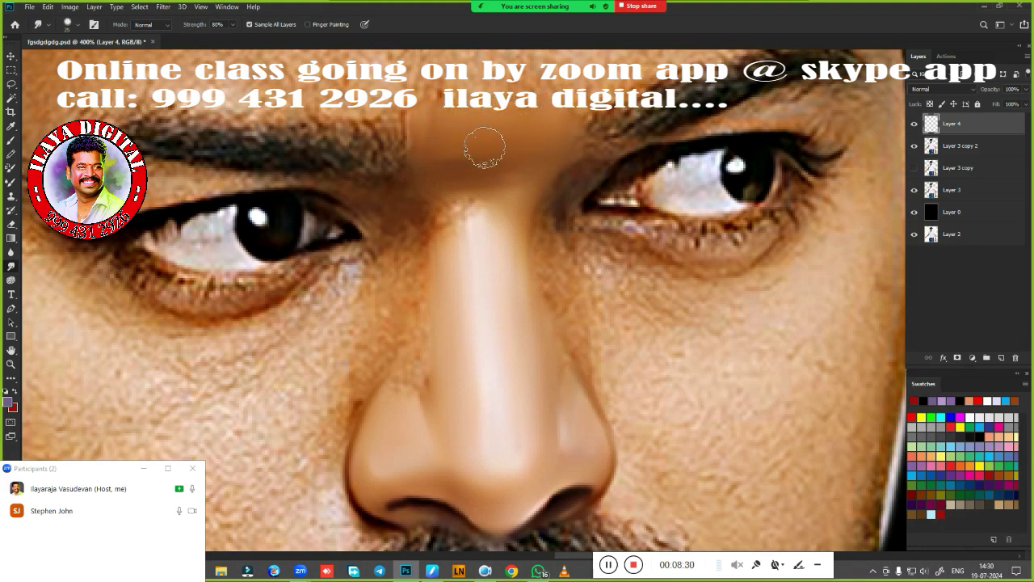
pyautogui.moveTo(458, 145); pyautogui.dragTo(549, 117)
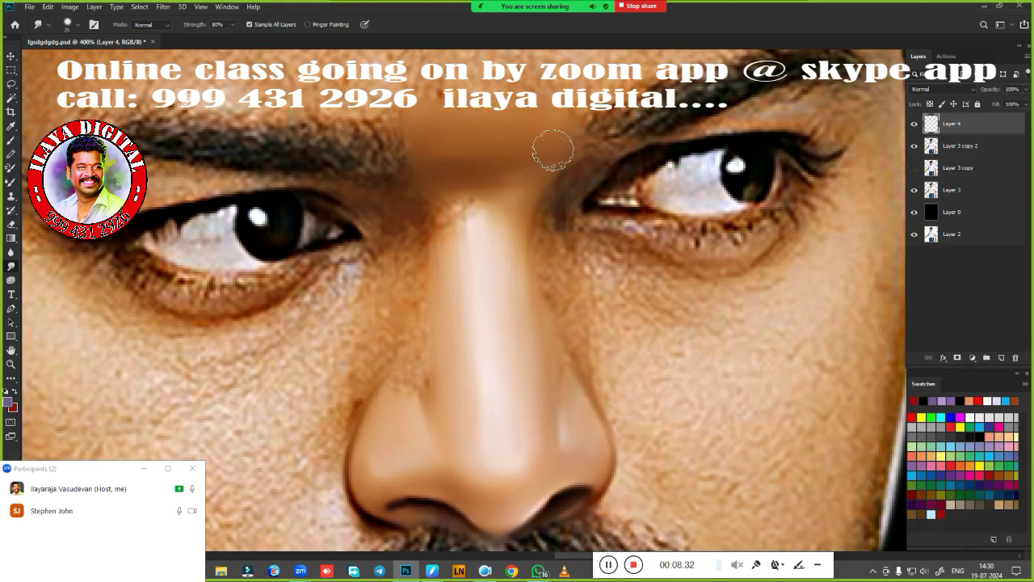
pyautogui.moveTo(430, 200); pyautogui.dragTo(458, 200)
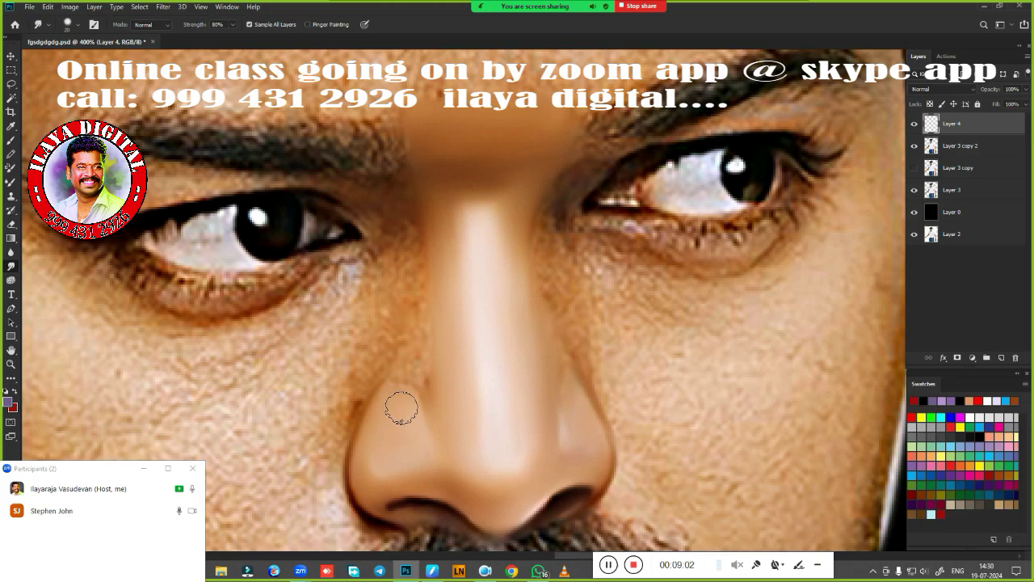
# Review the retouched face, then hide Layer 4 to compare with the original skin
pyautogui.scroll(-3, 400, 407)
pyautogui.moveTo(538, 325); pyautogui.dragTo(533, 217)
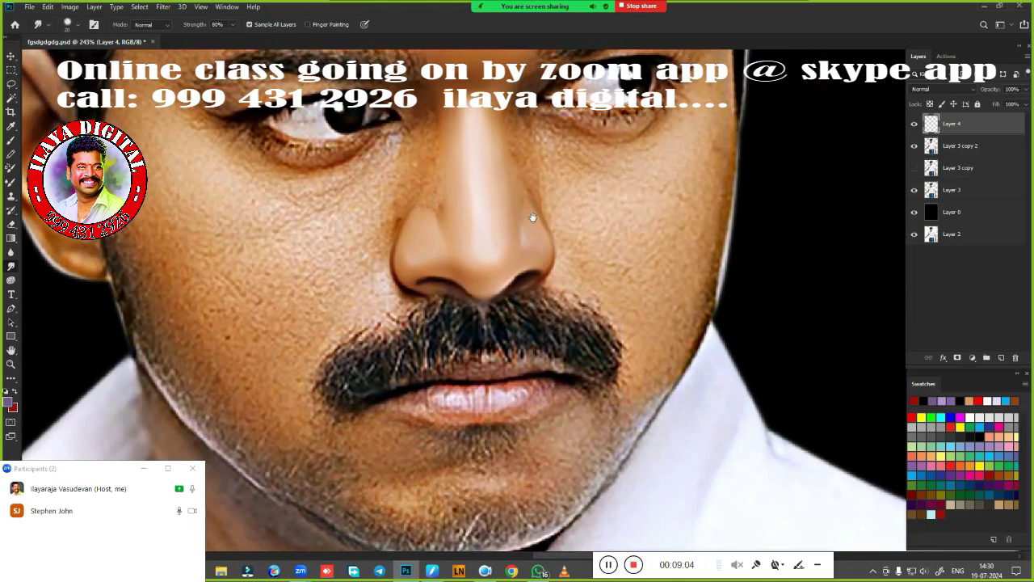
pyautogui.scroll(-1, 499, 305)
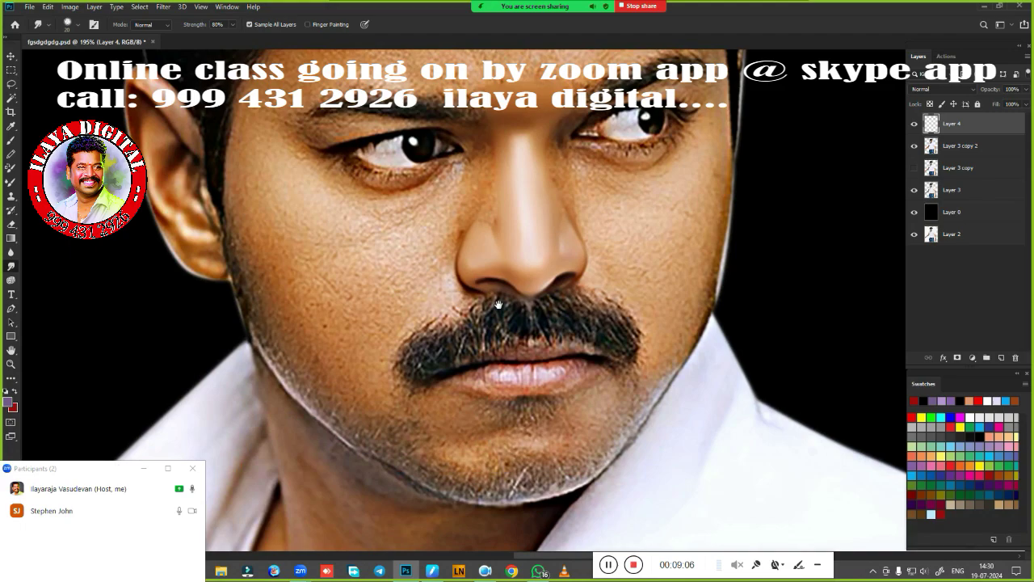
pyautogui.scroll(1, 550, 283)
pyautogui.scroll(2, 550, 284)
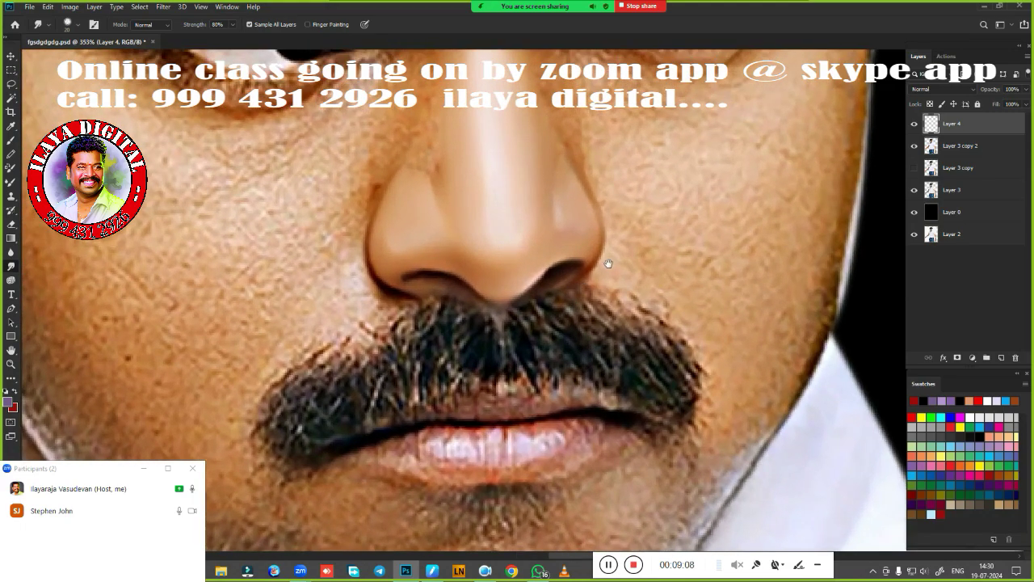
pyautogui.scroll(-1, 548, 339)
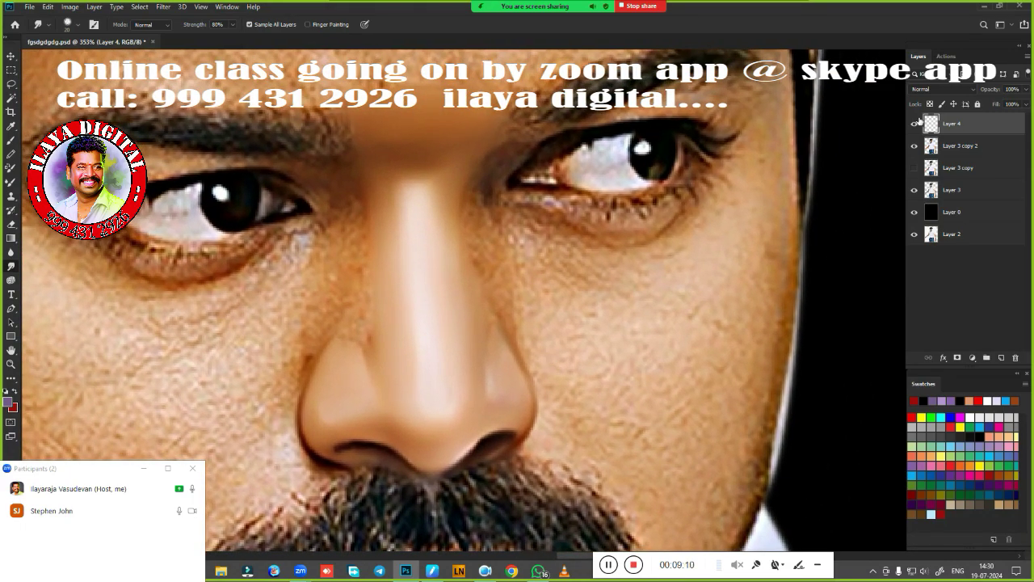
pyautogui.click(916, 124)
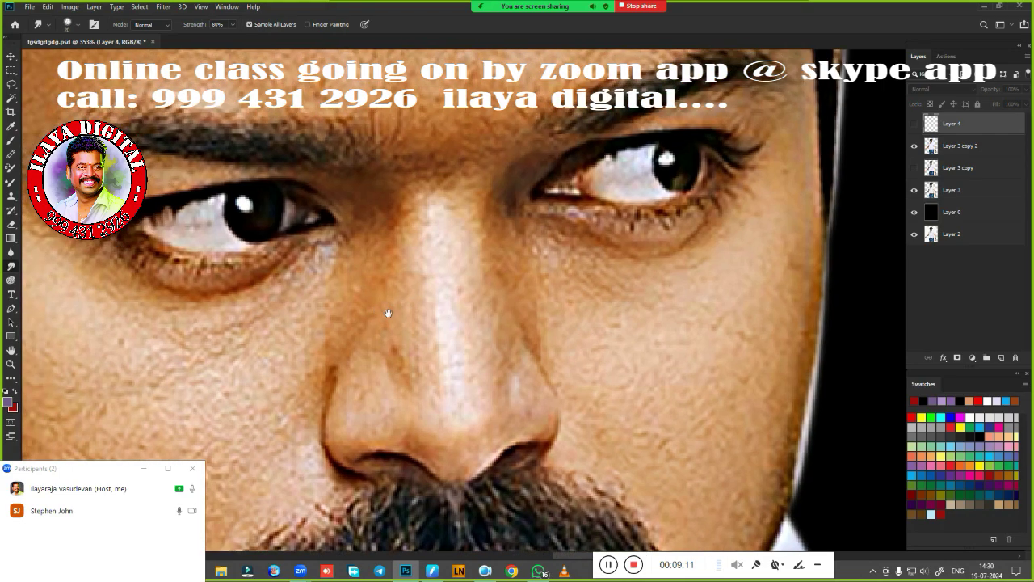
pyautogui.moveTo(353, 297); pyautogui.dragTo(609, 353)
# Trace a pen path along both eyebrows and around the upper cheeks below the eyes
pyautogui.press('p')
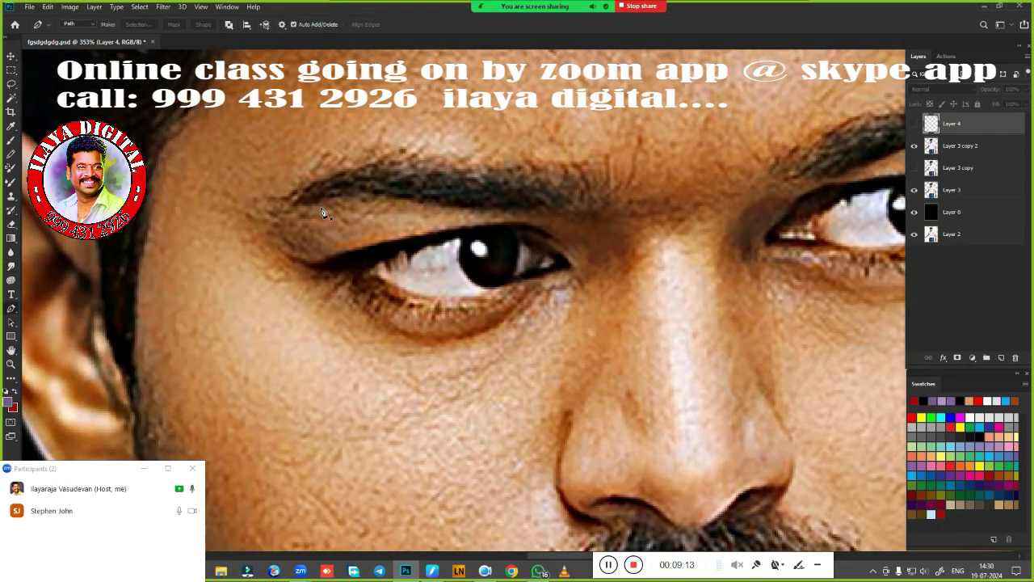
pyautogui.click(289, 207)
pyautogui.moveTo(379, 193); pyautogui.dragTo(403, 202)
pyautogui.moveTo(506, 208); pyautogui.dragTo(527, 208)
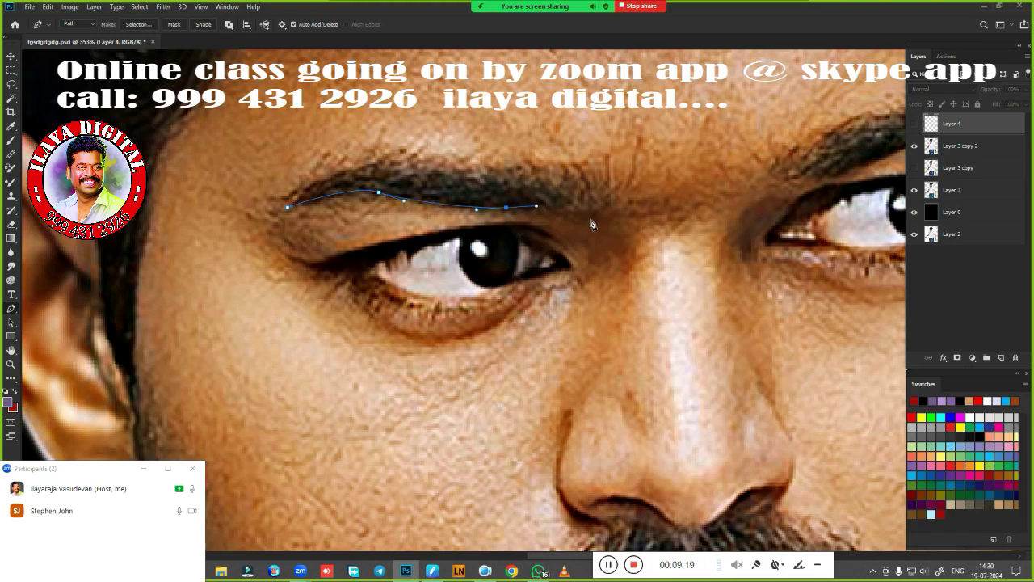
pyautogui.moveTo(588, 218); pyautogui.dragTo(609, 202)
pyautogui.moveTo(686, 239); pyautogui.dragTo(408, 321)
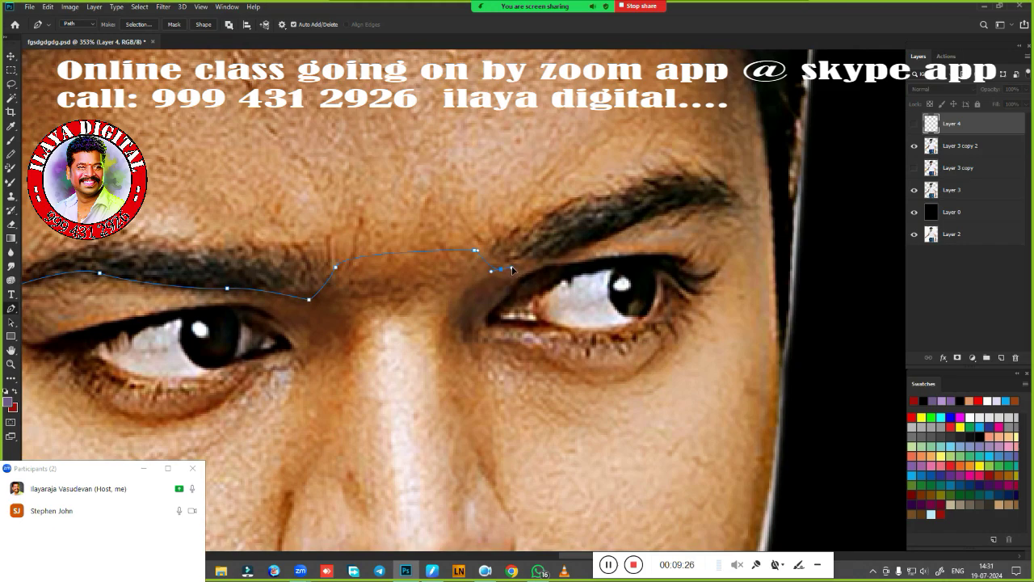
pyautogui.moveTo(594, 237); pyautogui.dragTo(630, 222)
pyautogui.moveTo(740, 209); pyautogui.dragTo(770, 234)
pyautogui.moveTo(746, 371); pyautogui.dragTo(823, 299)
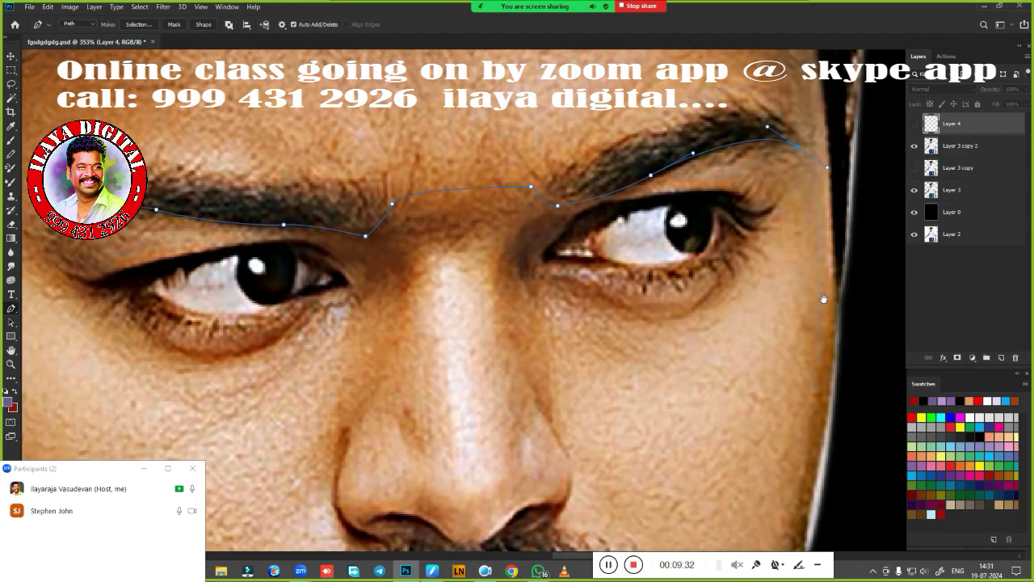
pyautogui.click(783, 397)
pyautogui.moveTo(468, 479); pyautogui.dragTo(362, 480)
pyautogui.moveTo(211, 417); pyautogui.dragTo(145, 378)
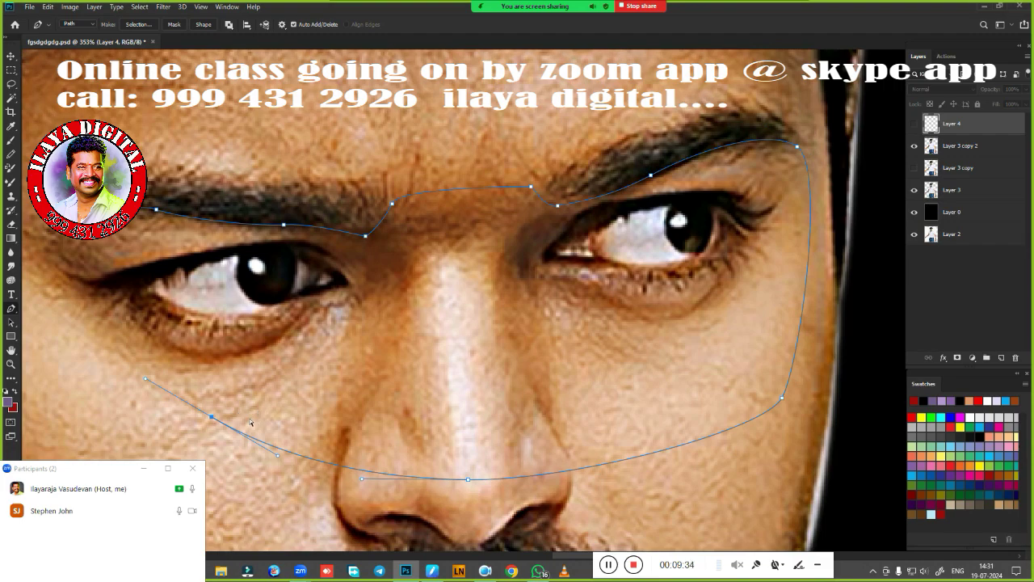
# Convert the path to a selection, feather it 2 px, and show Layer 4 again
pyautogui.hotkey('ctrl', 'Return')
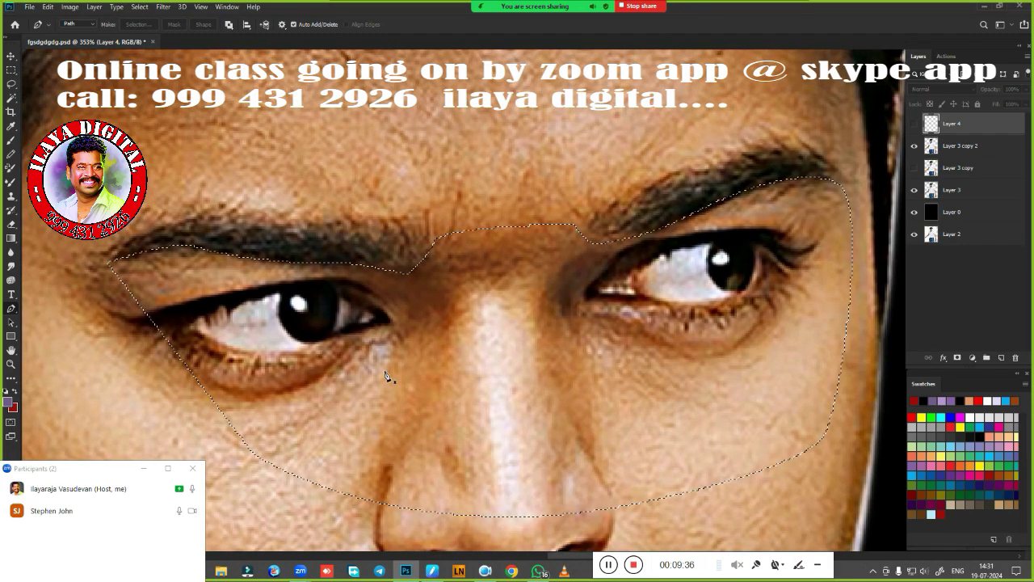
pyautogui.hotkey('shift', 'F6')
pyautogui.write('2')
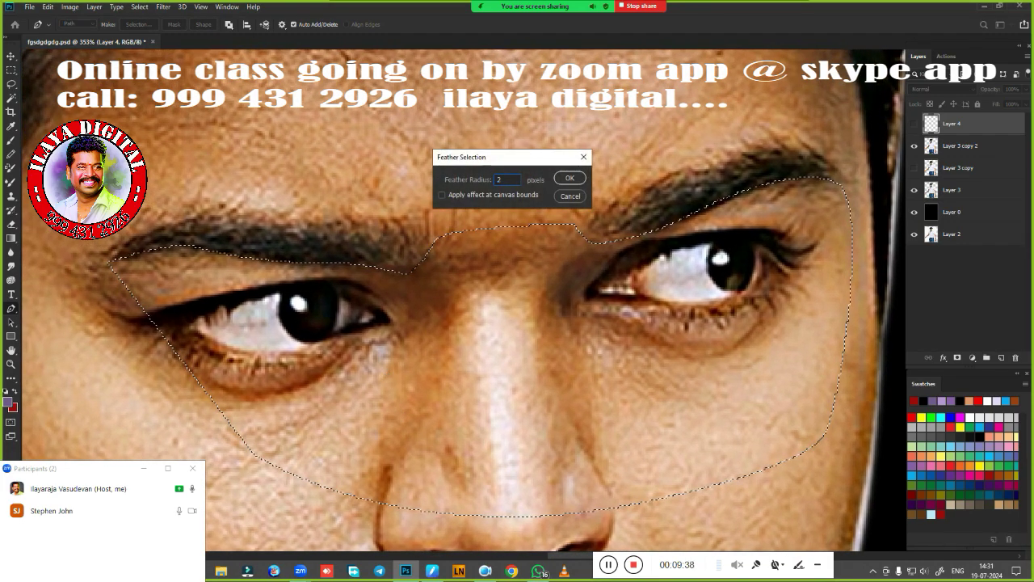
pyautogui.press('Return')
pyautogui.scroll(2, 464, 300)
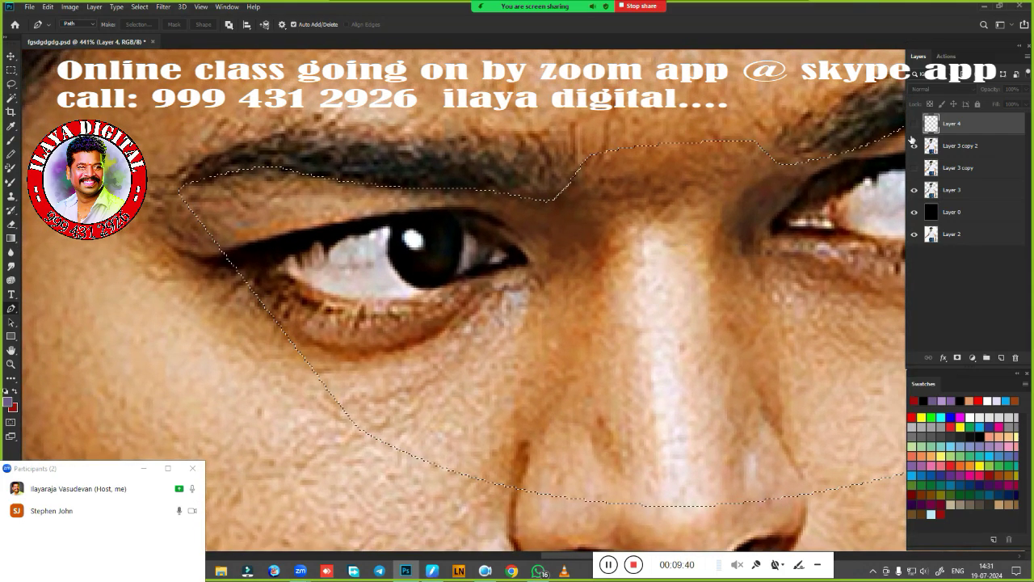
pyautogui.click(914, 123)
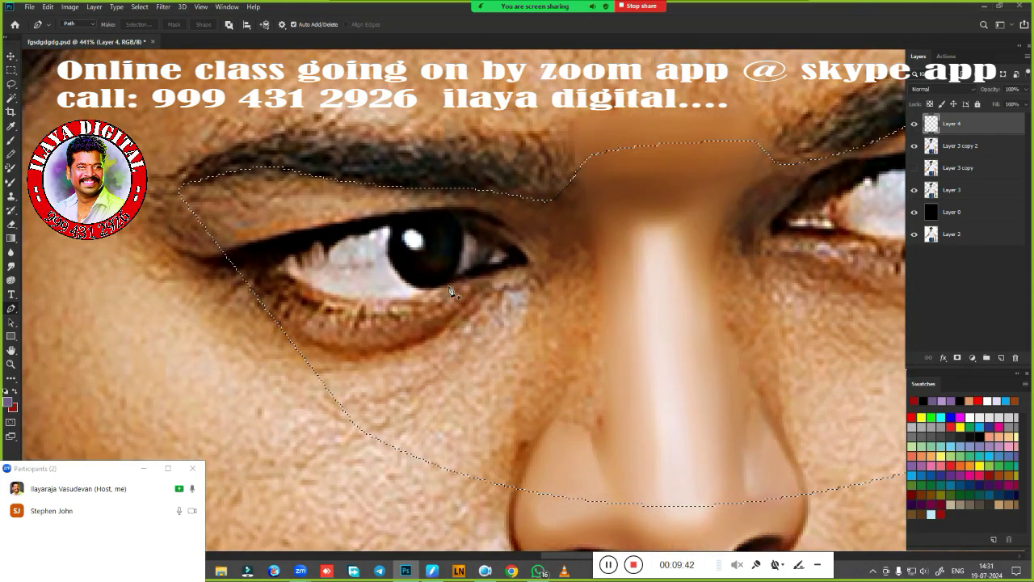
# Smudge the skin under the left eyebrow and near the right eye's outer corner and brow tail
pyautogui.press('r')
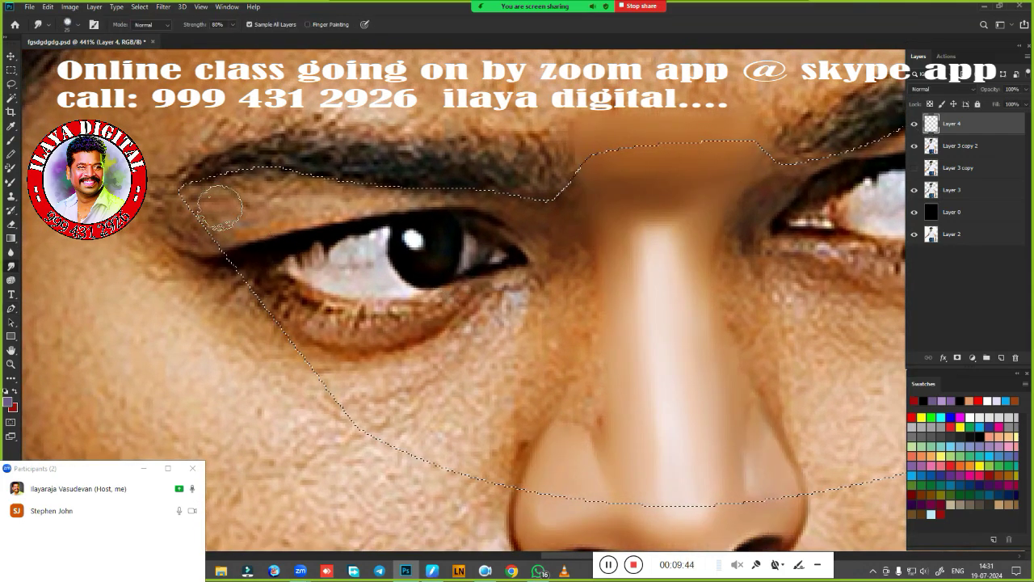
pyautogui.moveTo(219, 206)
pyautogui.mouseDown()
pyautogui.moveTo(268, 172)
pyautogui.moveTo(272, 191)
pyautogui.moveTo(332, 191)
pyautogui.mouseUp()
pyautogui.moveTo(275, 207); pyautogui.dragTo(212, 214)
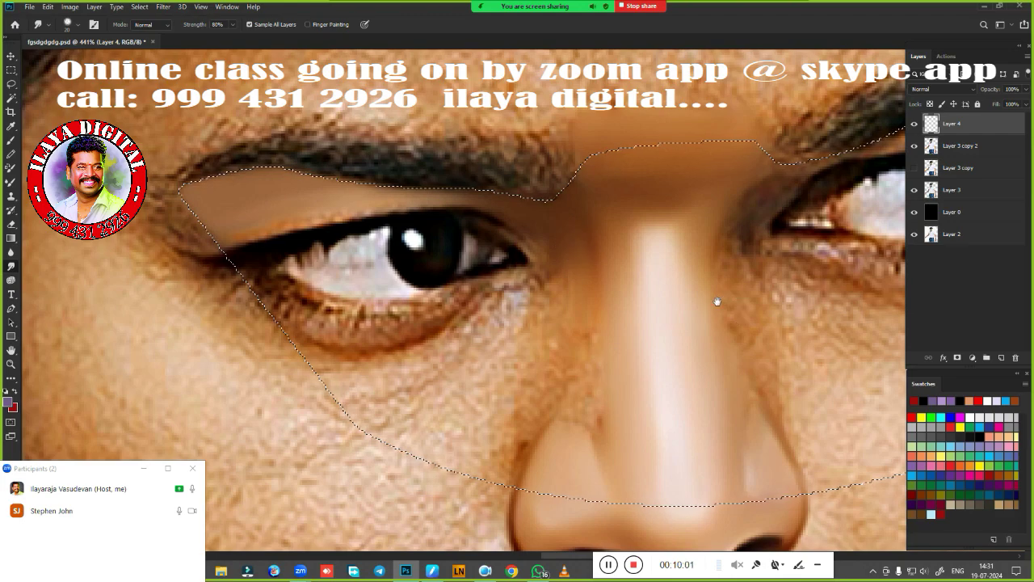
pyautogui.moveTo(717, 301); pyautogui.dragTo(361, 362)
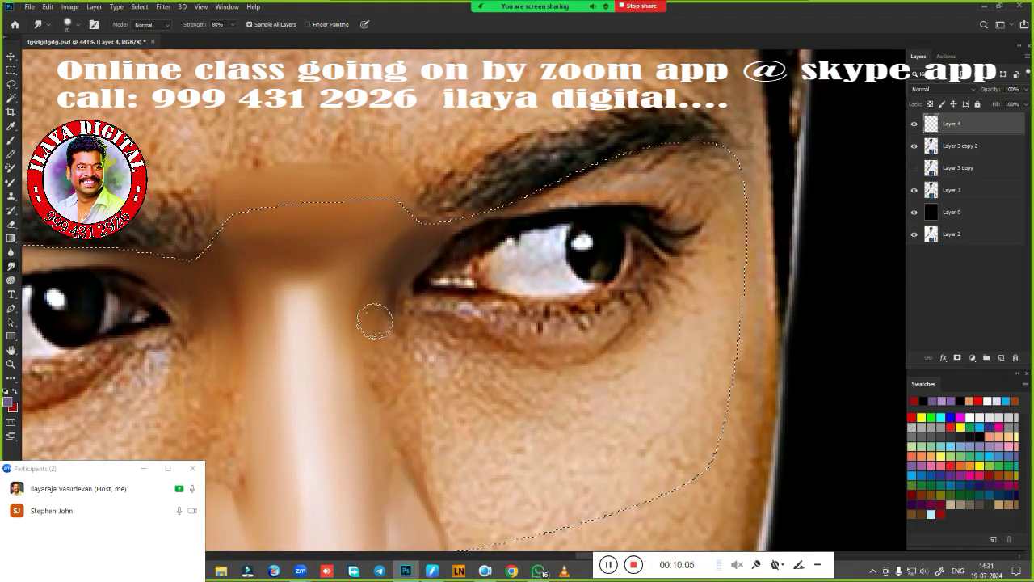
pyautogui.moveTo(610, 314); pyautogui.dragTo(511, 357)
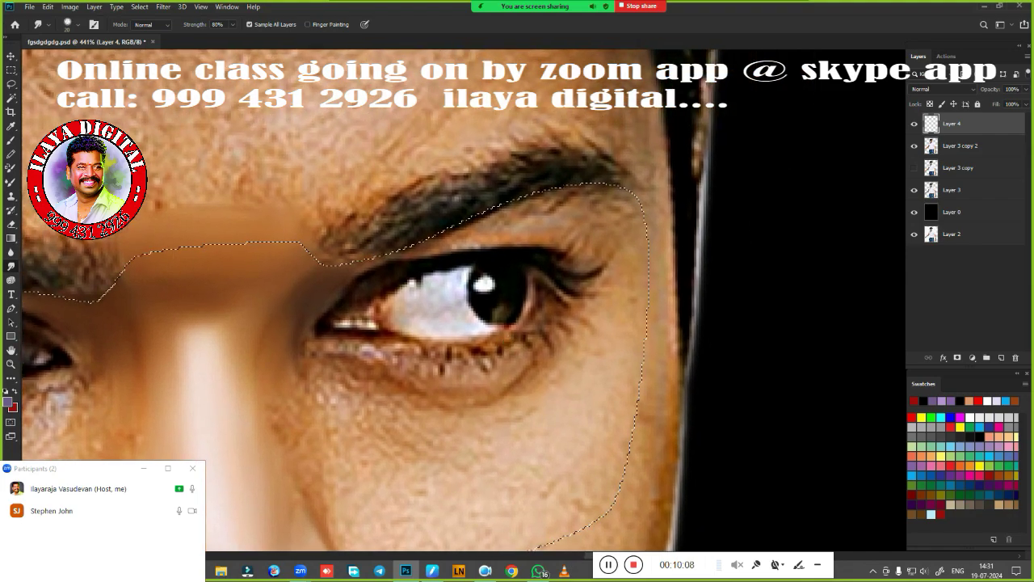
pyautogui.moveTo(633, 195)
pyautogui.mouseDown()
pyautogui.moveTo(625, 208)
pyautogui.moveTo(602, 189)
pyautogui.mouseUp()
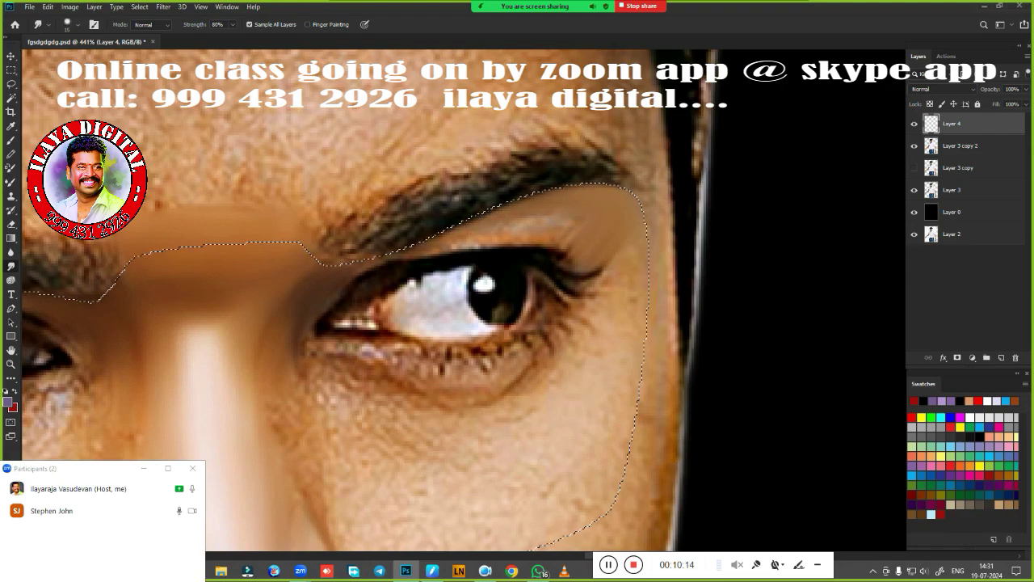
# With a 5 px, 0% hardness Mixer Brush (Very Wet, Light Mix), blend the right eye's upper lash line
pyautogui.rightClick(585, 187)
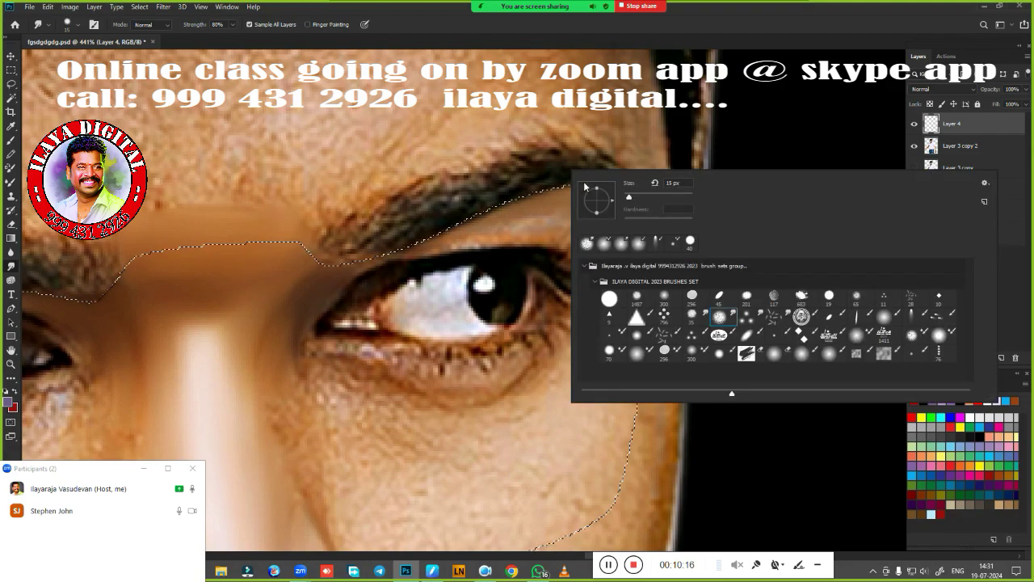
pyautogui.press('b')
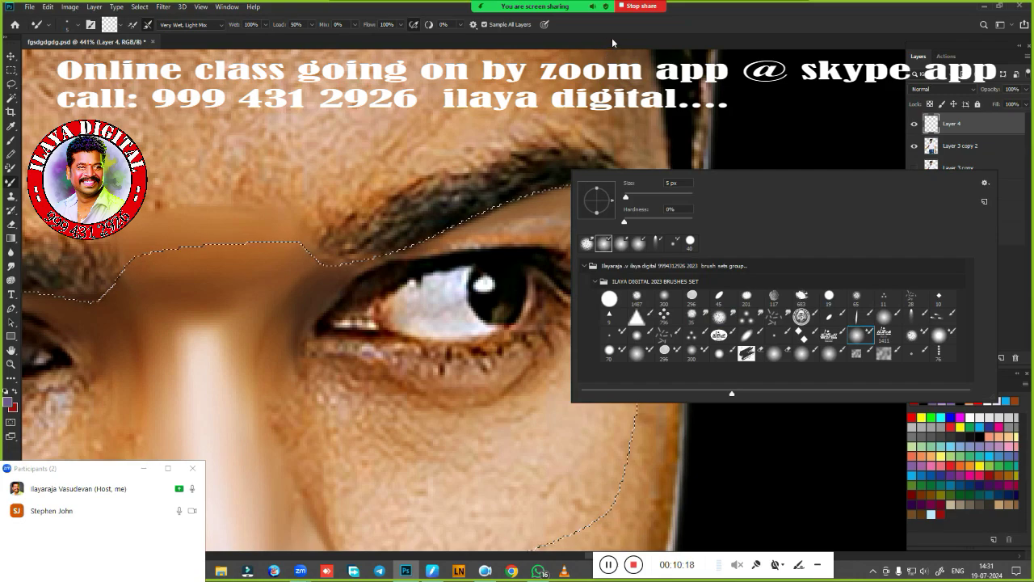
pyautogui.click(612, 37)
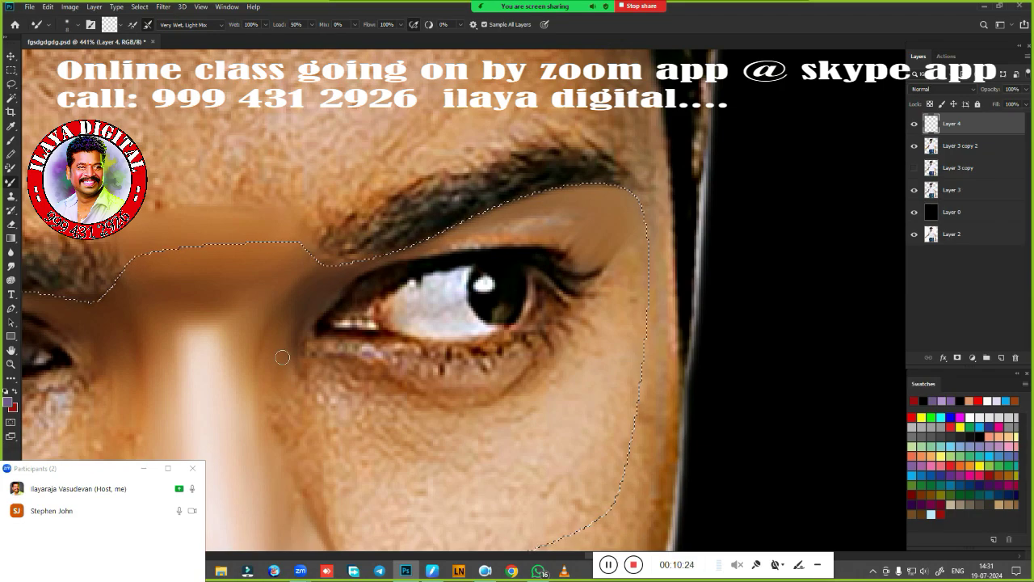
pyautogui.moveTo(474, 242); pyautogui.dragTo(446, 249)
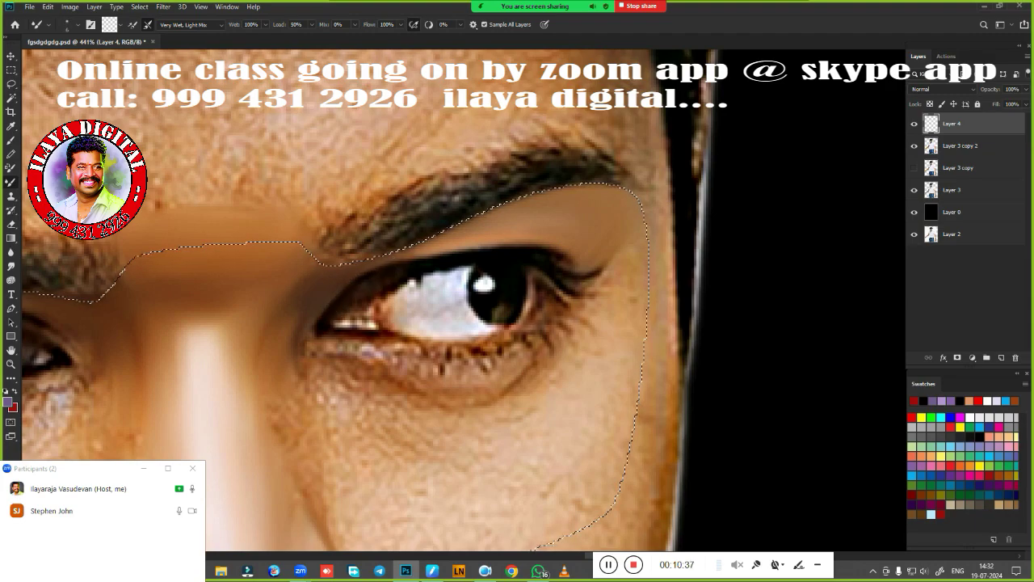
pyautogui.moveTo(410, 262); pyautogui.dragTo(537, 247)
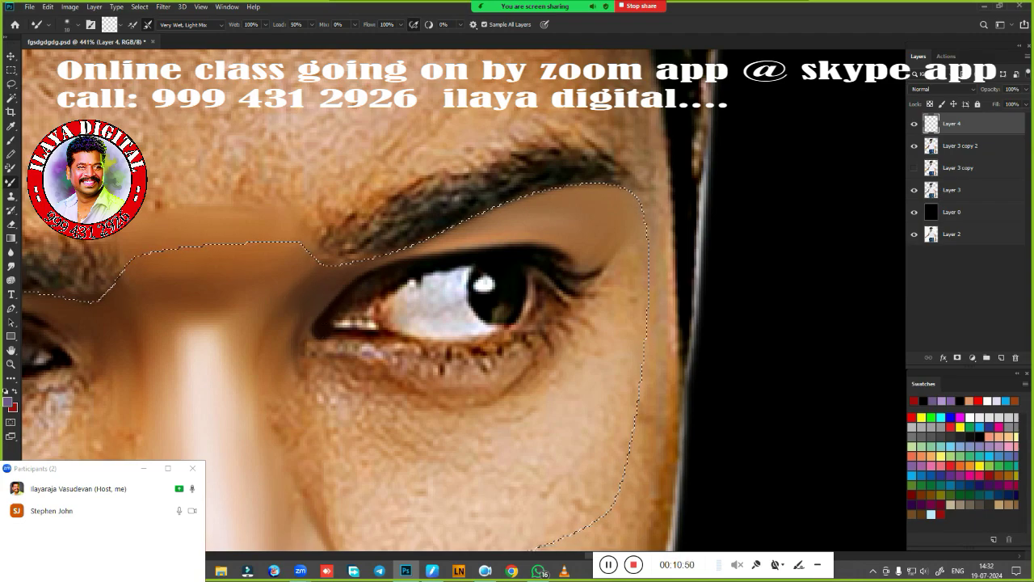
# Restore the eye-and-forehead selection and feather it 2 px
pyautogui.scroll(-2, 610, 356)
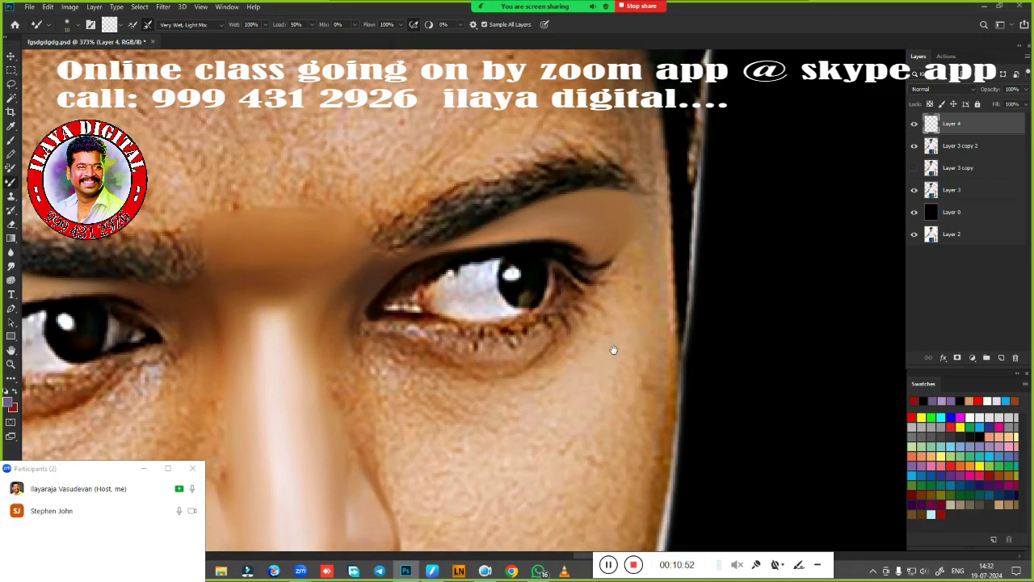
pyautogui.moveTo(612, 346); pyautogui.dragTo(506, 354)
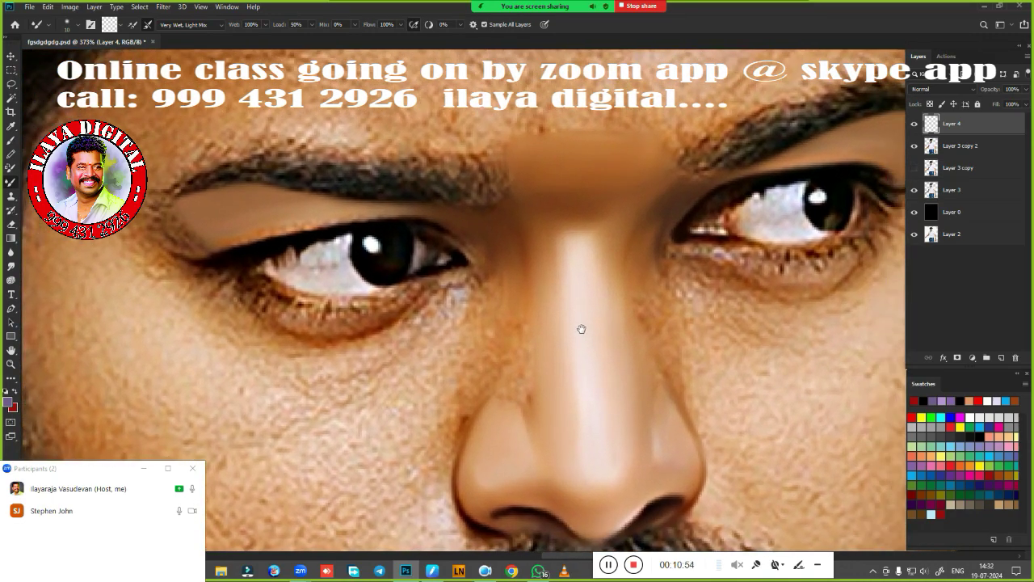
pyautogui.hotkey('ctrl', 'shift', 'd')
pyautogui.hotkey('shift', 'F6')
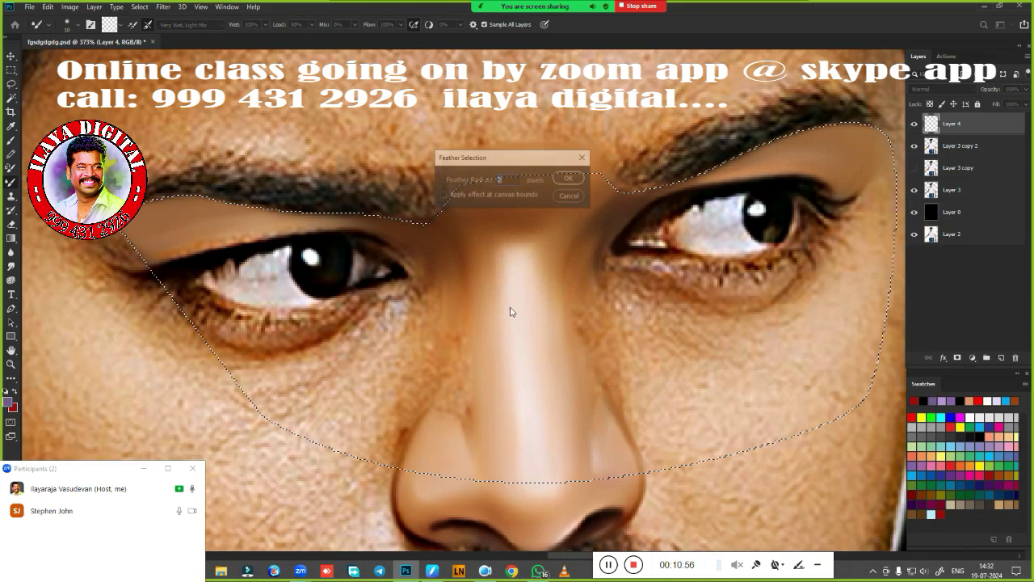
pyautogui.press('Return')
# With a slightly larger smudge brush, smooth both eyebrows into soft bands
pyautogui.moveTo(510, 314); pyautogui.dragTo(548, 360)
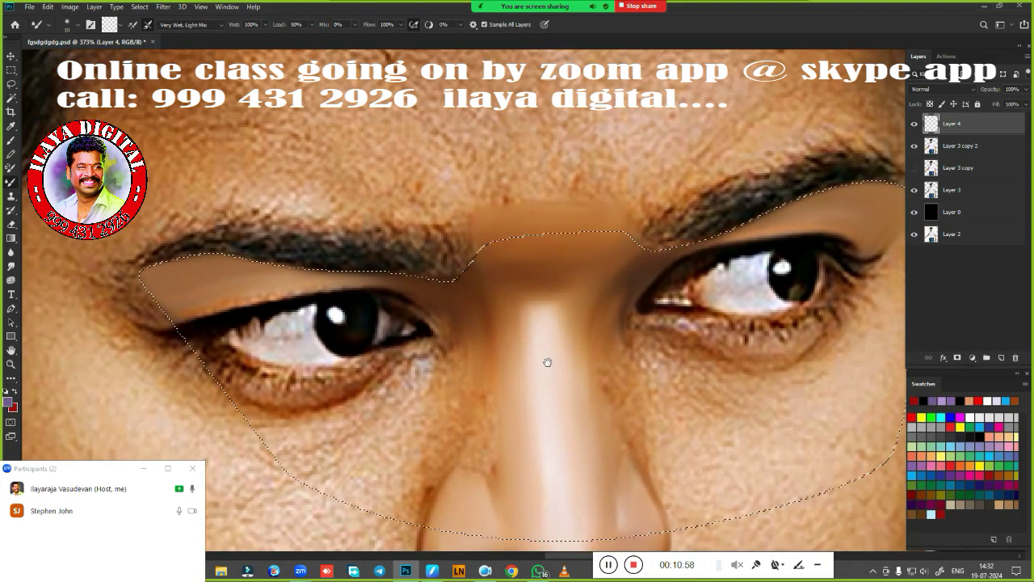
pyautogui.press('r')
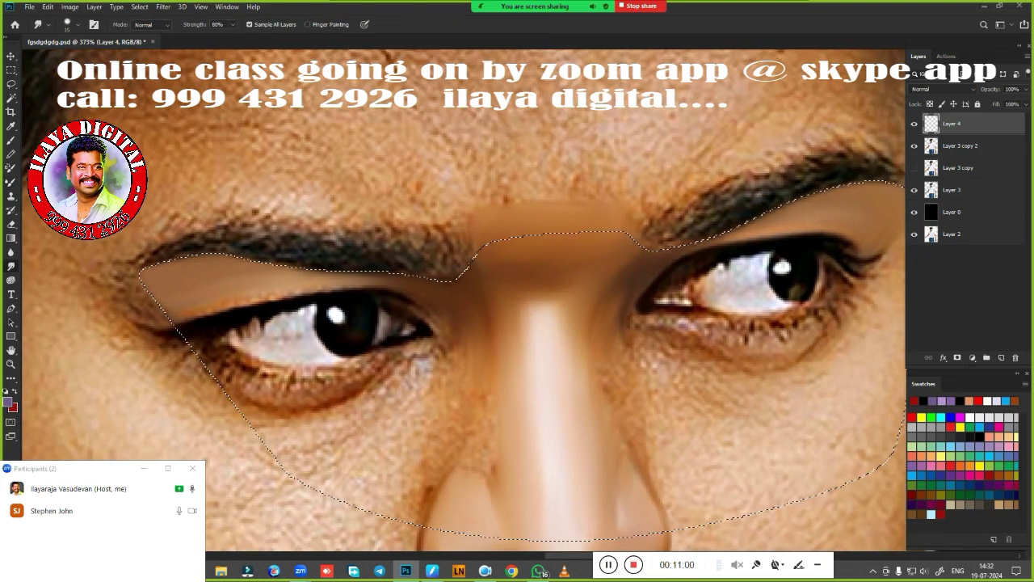
pyautogui.press(']')
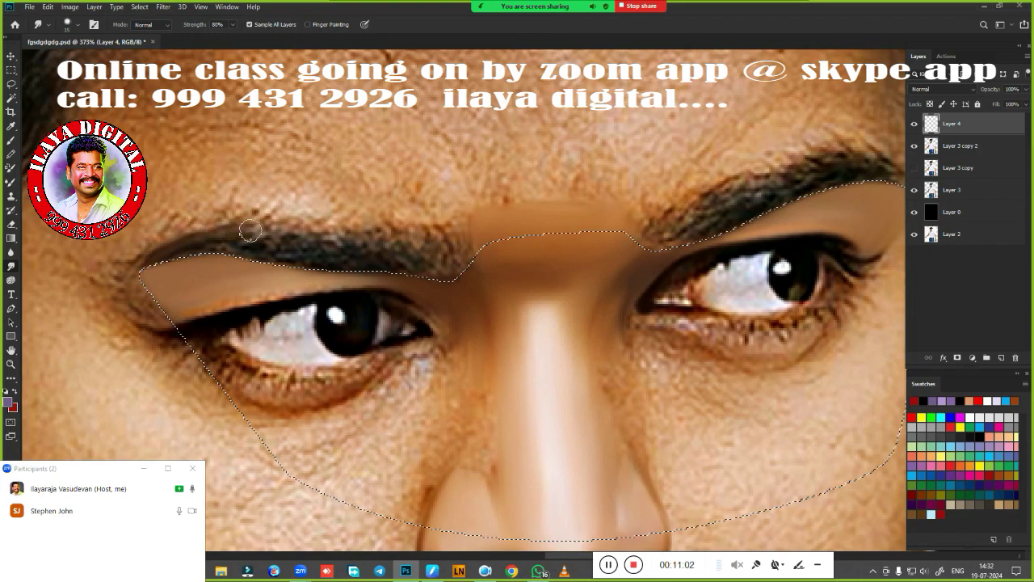
pyautogui.moveTo(289, 243)
pyautogui.mouseDown()
pyautogui.moveTo(215, 260)
pyautogui.moveTo(473, 231)
pyautogui.mouseUp()
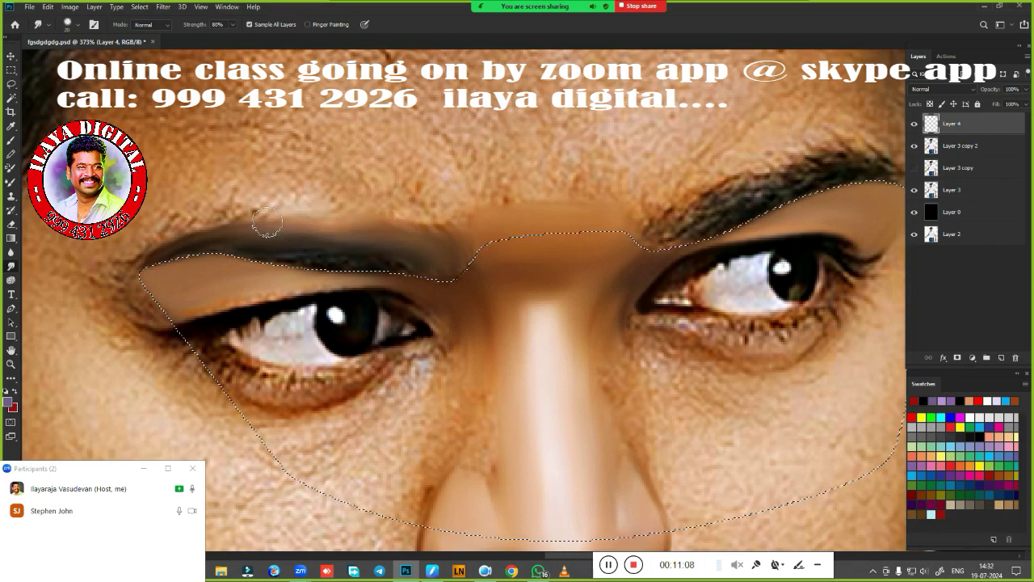
pyautogui.moveTo(161, 261); pyautogui.dragTo(226, 222)
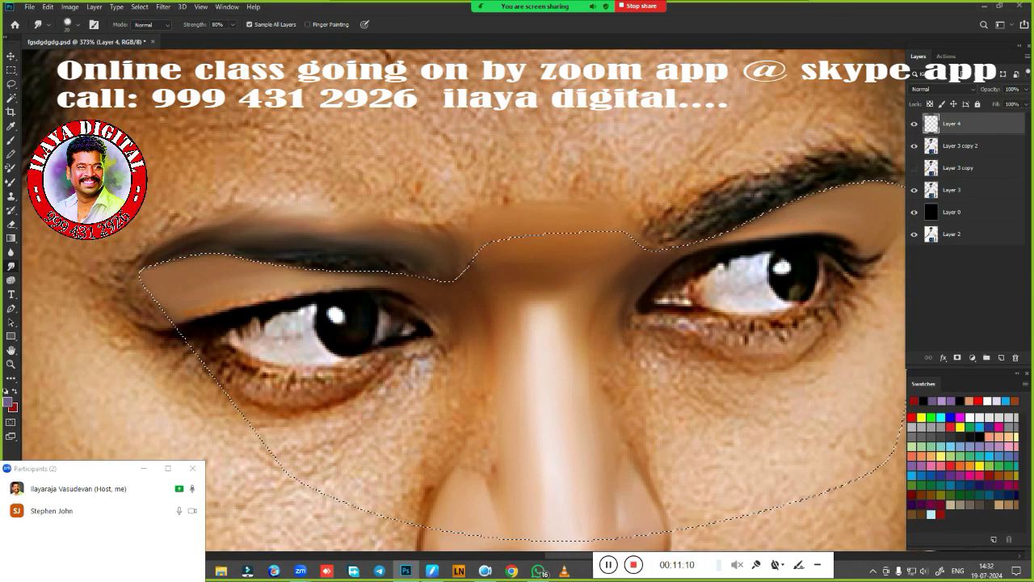
pyautogui.moveTo(300, 250)
pyautogui.mouseDown()
pyautogui.moveTo(451, 282)
pyautogui.moveTo(453, 243)
pyautogui.mouseUp()
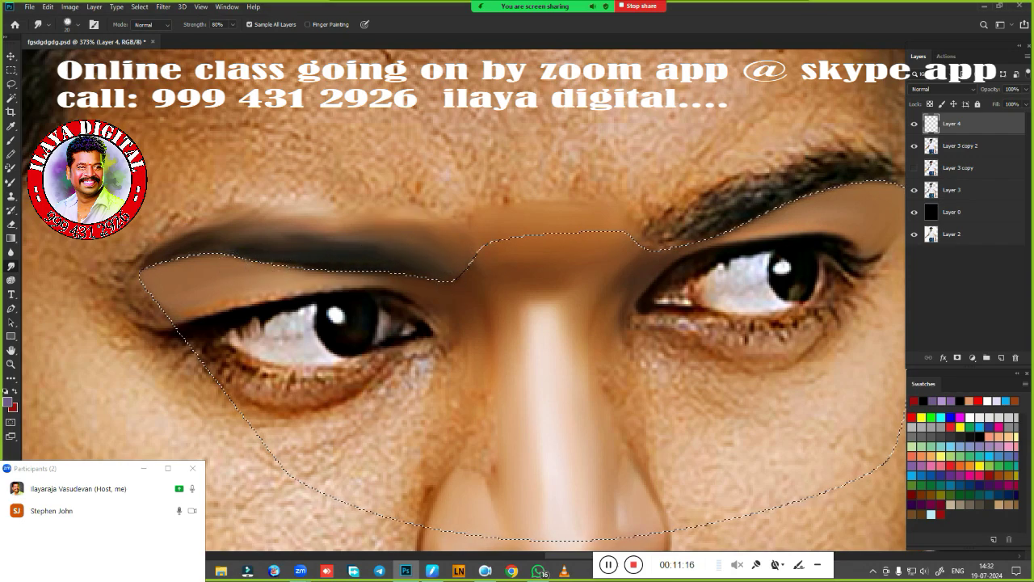
pyautogui.moveTo(713, 341); pyautogui.dragTo(434, 366)
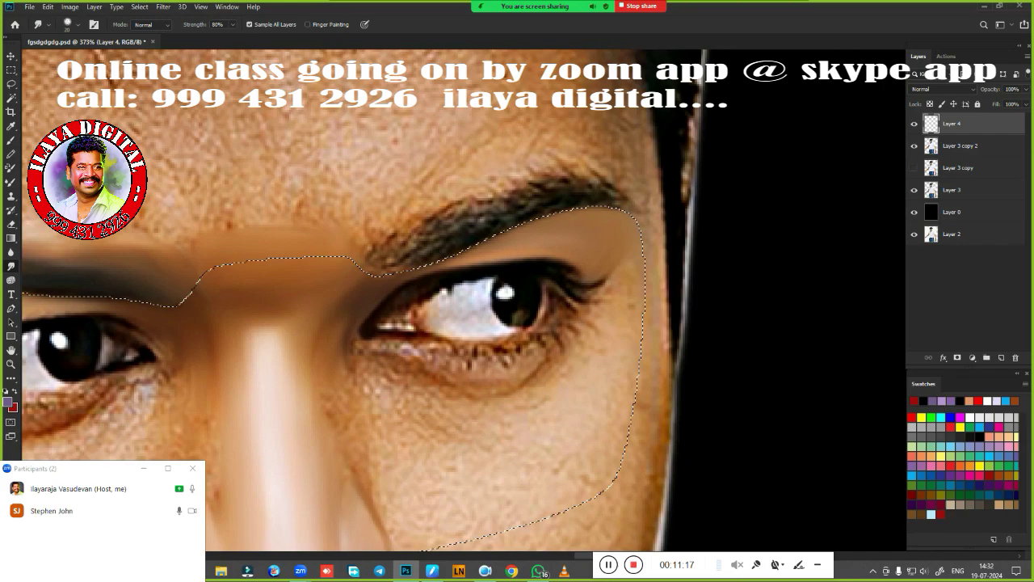
pyautogui.moveTo(378, 234)
pyautogui.mouseDown()
pyautogui.moveTo(435, 259)
pyautogui.moveTo(465, 208)
pyautogui.moveTo(555, 181)
pyautogui.moveTo(615, 199)
pyautogui.moveTo(565, 204)
pyautogui.moveTo(460, 247)
pyautogui.moveTo(478, 223)
pyautogui.moveTo(632, 209)
pyautogui.moveTo(607, 192)
pyautogui.moveTo(545, 178)
pyautogui.moveTo(558, 173)
pyautogui.moveTo(606, 182)
pyautogui.moveTo(499, 212)
pyautogui.mouseUp()
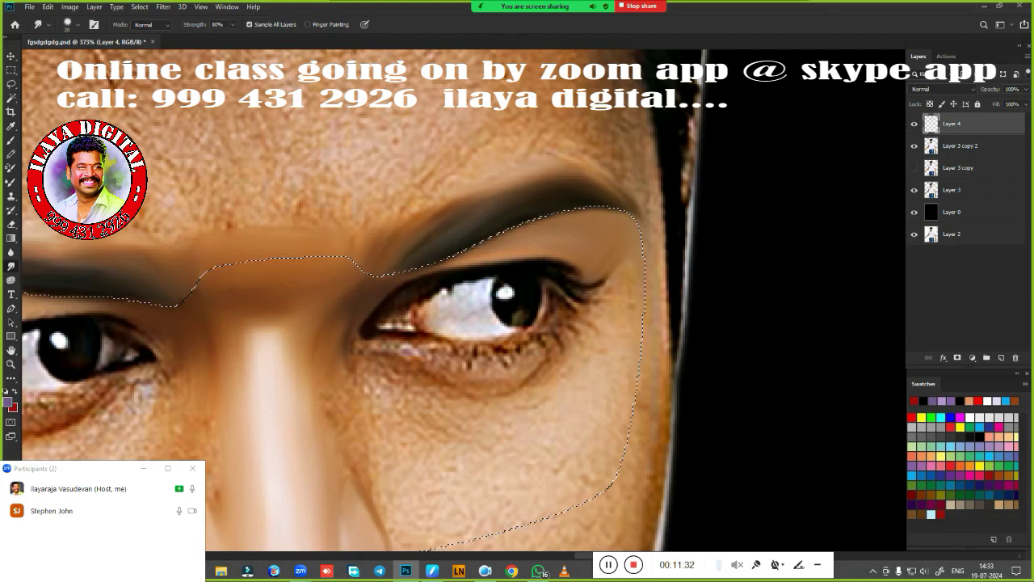
pyautogui.moveTo(473, 408)
pyautogui.mouseDown()
pyautogui.moveTo(724, 288)
pyautogui.moveTo(732, 295)
pyautogui.mouseUp()
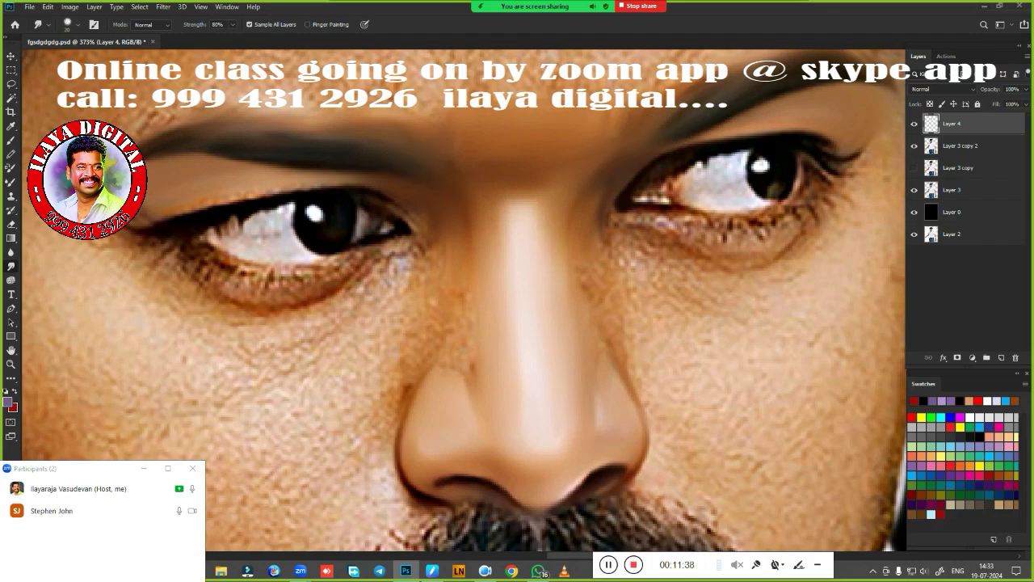
# Zoom out to the whole face and hide Layer 4 to view the original skin
pyautogui.hotkey('ctrl', '0')
pyautogui.scroll(1, 504, 292)
pyautogui.scroll(2, 517, 308)
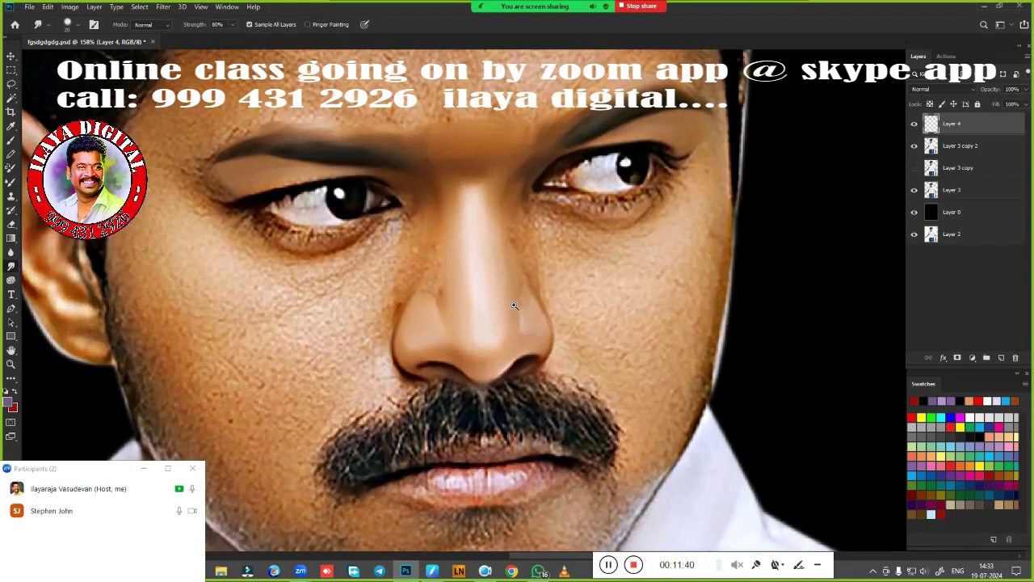
pyautogui.scroll(2, 533, 319)
pyautogui.scroll(1, 549, 335)
pyautogui.scroll(-2, 549, 335)
pyautogui.scroll(-1, 549, 334)
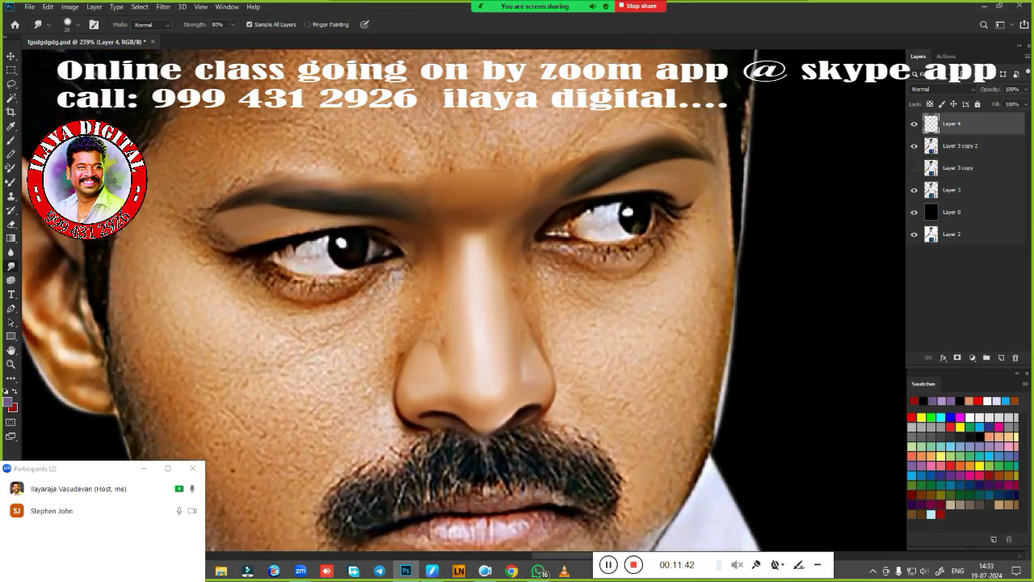
pyautogui.click(915, 123)
# Trace a closed pen path around the cheek right of the nose
pyautogui.press('p')
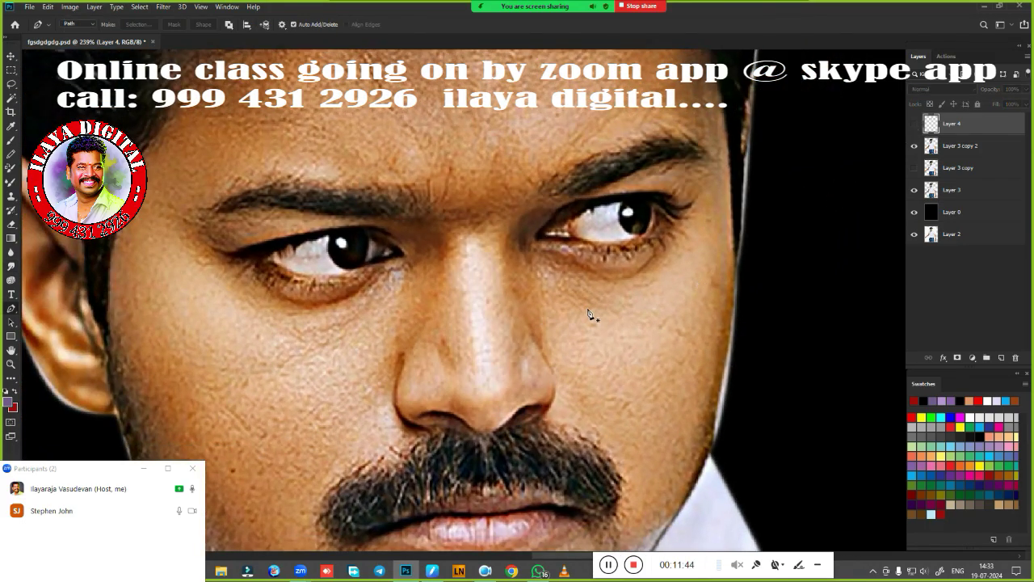
pyautogui.scroll(2, 588, 311)
pyautogui.click(512, 163)
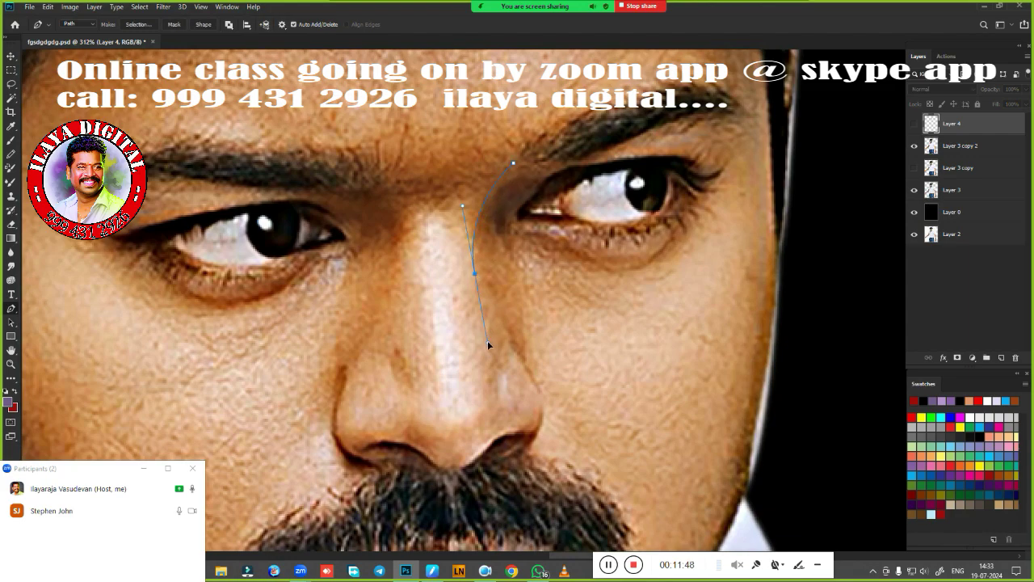
pyautogui.moveTo(488, 344); pyautogui.dragTo(491, 350)
pyautogui.moveTo(480, 432); pyautogui.dragTo(453, 458)
pyautogui.moveTo(558, 526); pyautogui.dragTo(614, 517)
pyautogui.moveTo(731, 258); pyautogui.dragTo(732, 307)
pyautogui.click(513, 163)
# Make the cheek path a selection, show Layer 4, and feather the selection
pyautogui.hotkey('ctrl', 'Return')
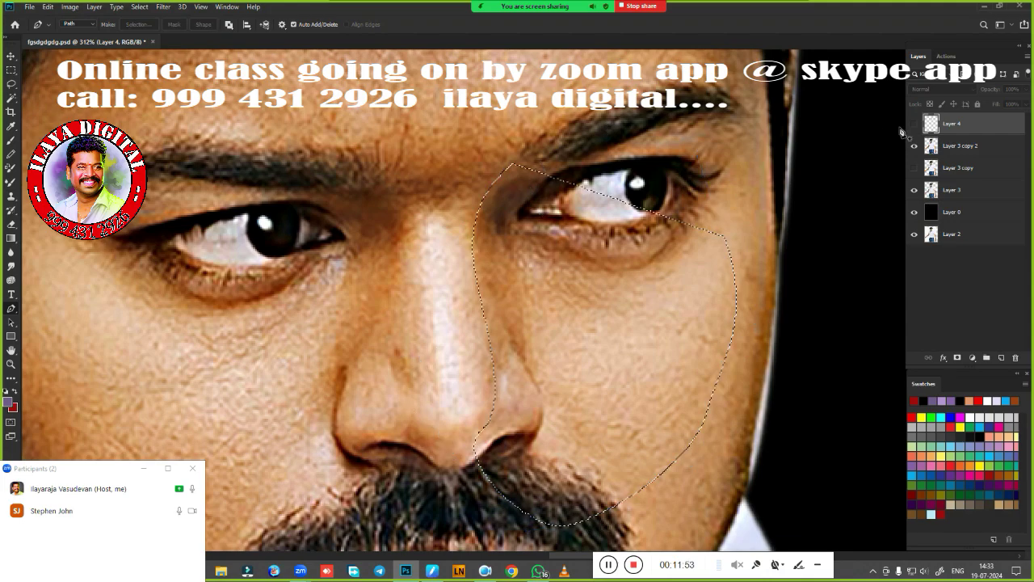
pyautogui.click(914, 123)
pyautogui.scroll(2, 543, 311)
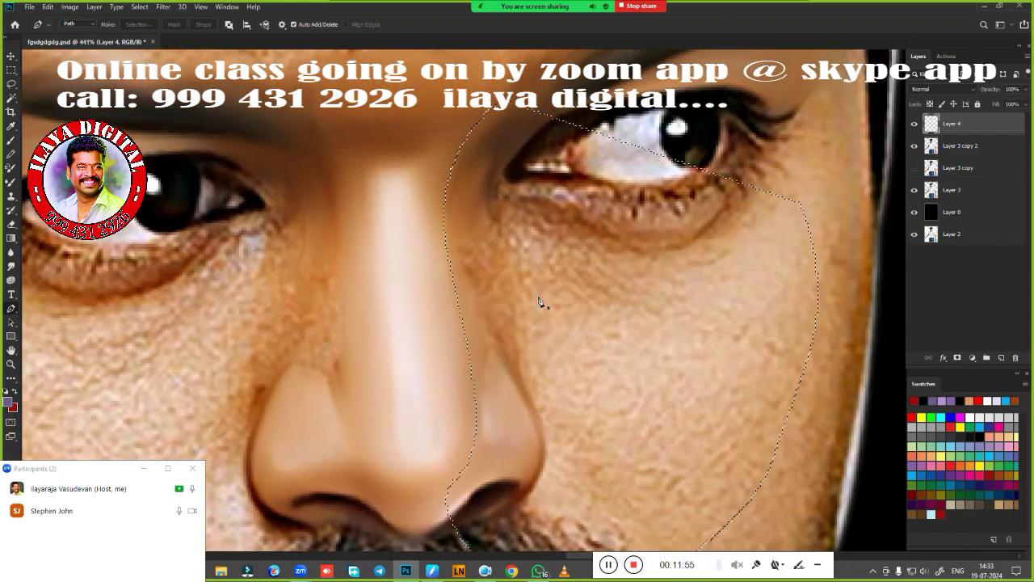
pyautogui.hotkey('shift', 'F6')
pyautogui.press('Return')
# Feather the cheek selection again, then clear it and review the face
pyautogui.press('r')
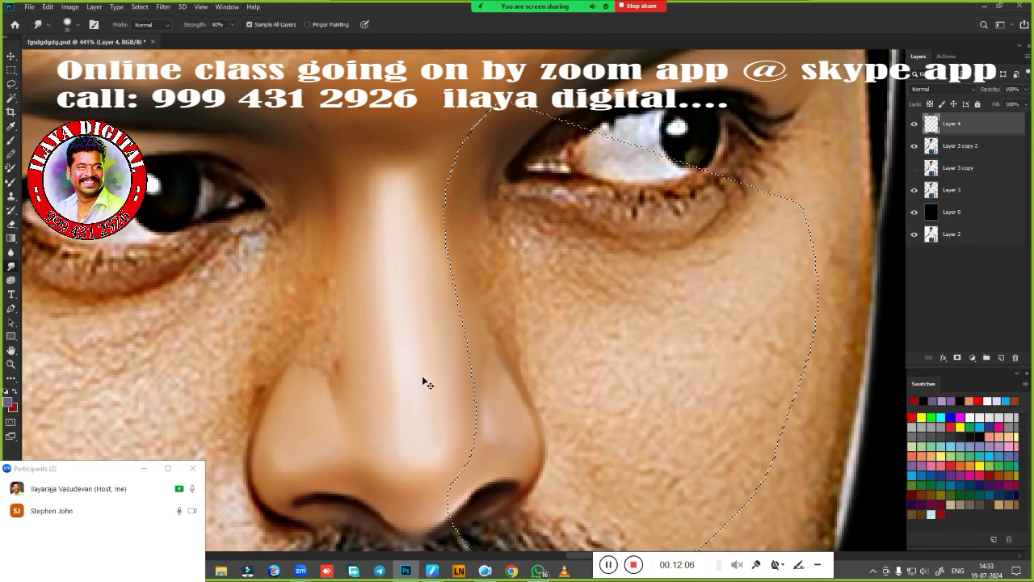
pyautogui.hotkey('shift', 'F6')
pyautogui.press('Return')
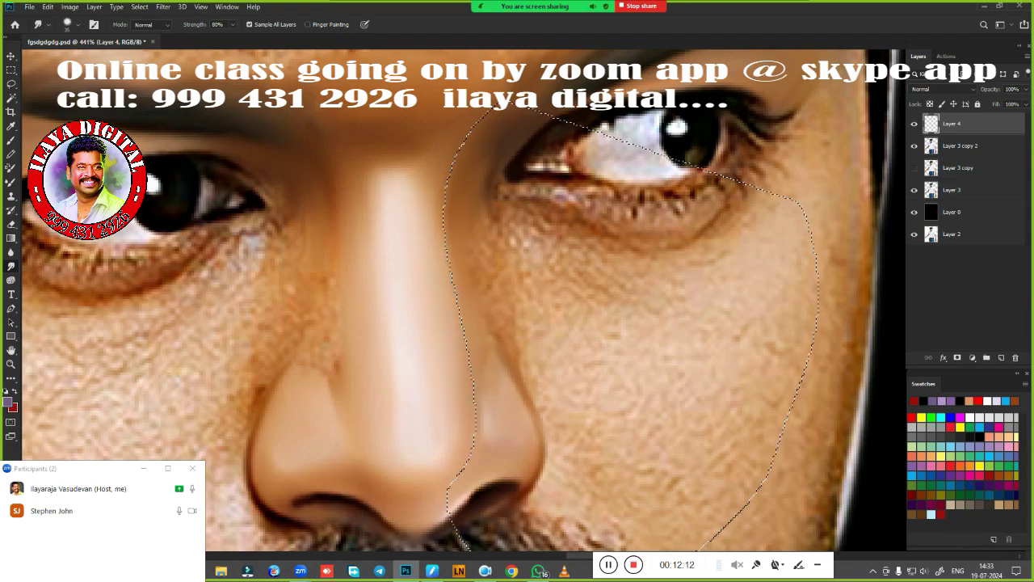
pyautogui.hotkey('ctrl', 'd')
pyautogui.scroll(-5, 575, 314)
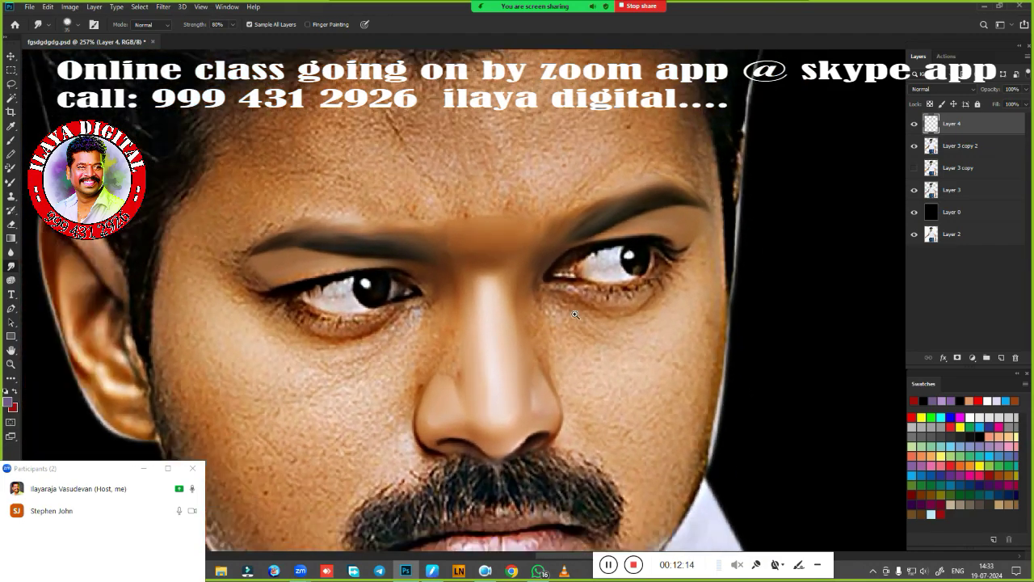
pyautogui.scroll(-2, 574, 315)
pyautogui.scroll(5, 560, 414)
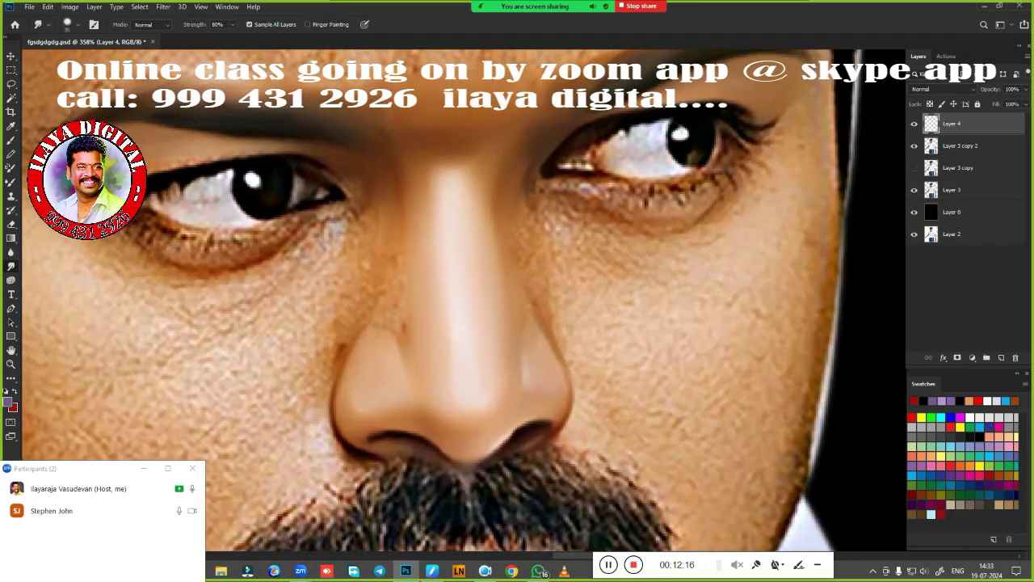
# Hide Layer 4 and trace a pen outline around the left under-eye cheek beside the nose
pyautogui.click(914, 125)
pyautogui.press('p')
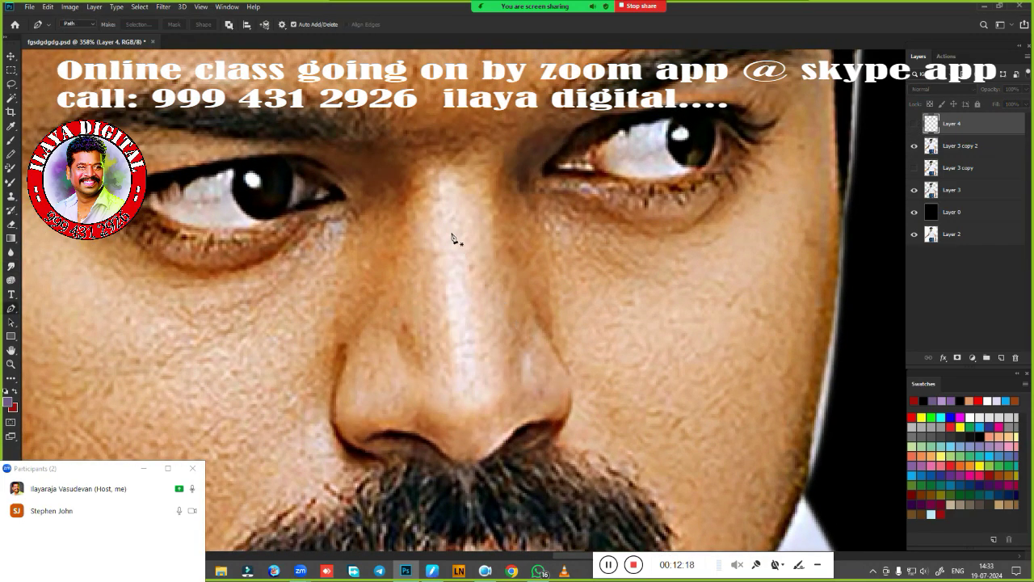
pyautogui.click(363, 144)
pyautogui.moveTo(399, 269); pyautogui.dragTo(350, 368)
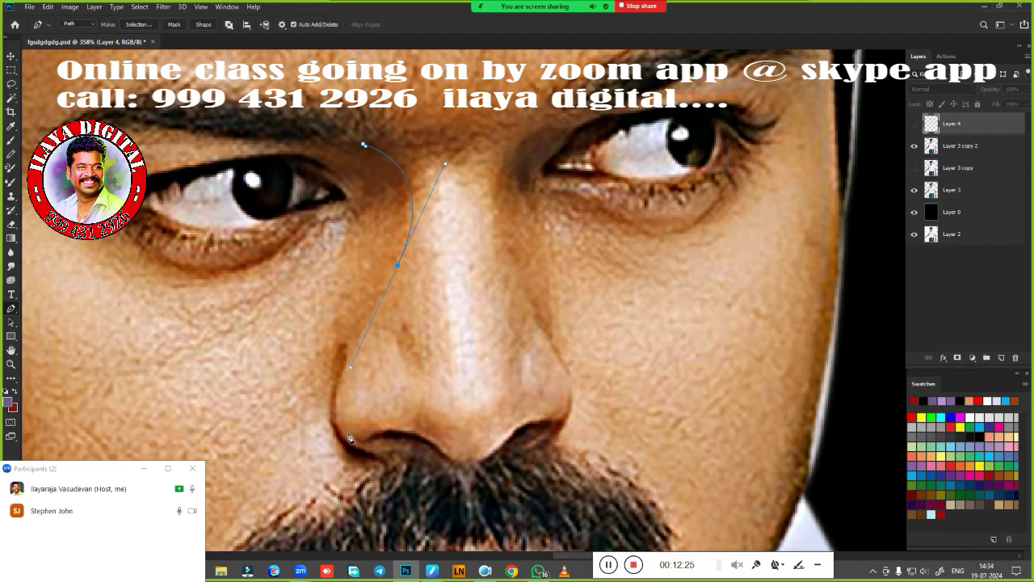
pyautogui.moveTo(352, 443); pyautogui.dragTo(399, 464)
pyautogui.click(91, 257)
# Convert the outline to a feathered selection and show Layer 4 again
pyautogui.hotkey('ctrl', 'Return')
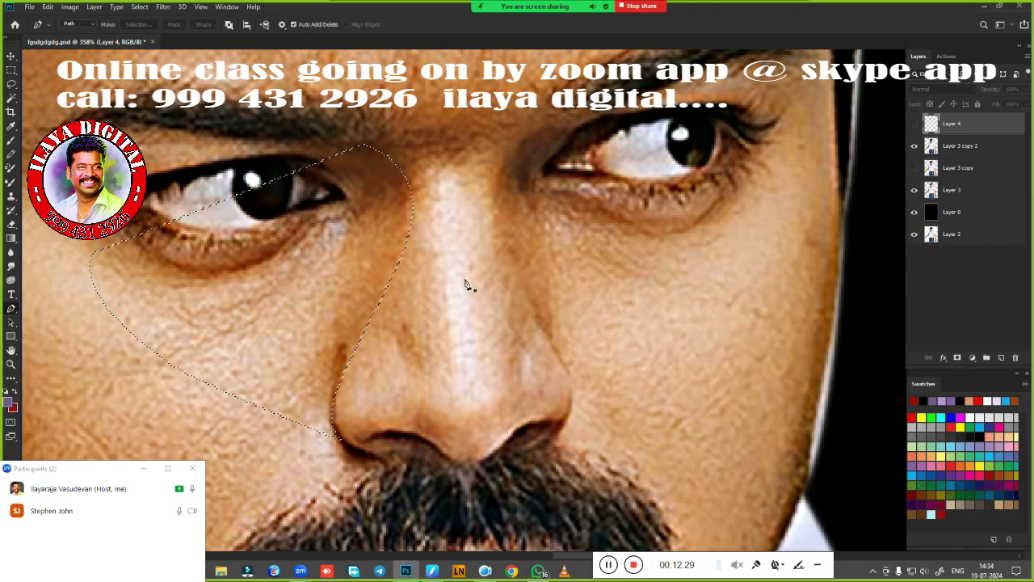
pyautogui.hotkey('shift', 'F6')
pyautogui.press('Return')
pyautogui.scroll(1, 494, 404)
pyautogui.click(914, 123)
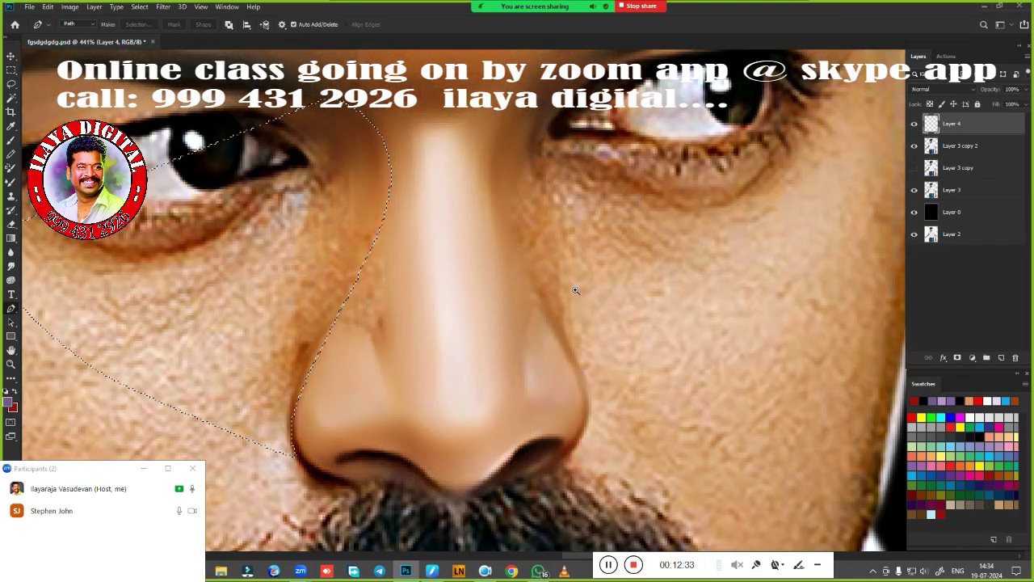
pyautogui.hotkey('ctrl', 'd')
pyautogui.scroll(-1, 612, 278)
pyautogui.moveTo(612, 278); pyautogui.dragTo(677, 285)
# Reselect and re-feather the cheek, smooth it with the Smudge tool, then deselect
pyautogui.press('r')
pyautogui.hotkey('ctrl', 'shift', 'd')
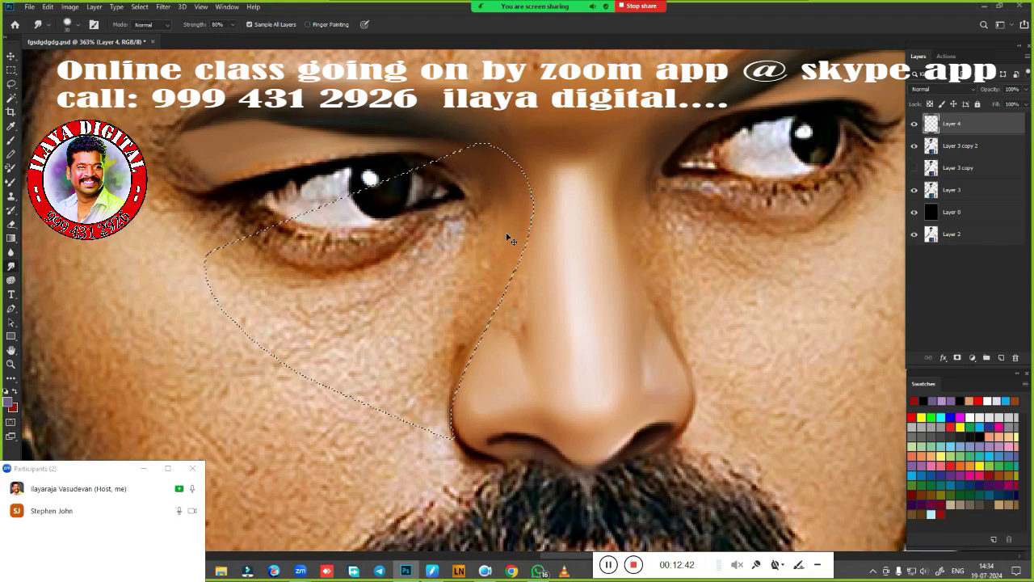
pyautogui.hotkey('shift', 'F6')
pyautogui.press('Return')
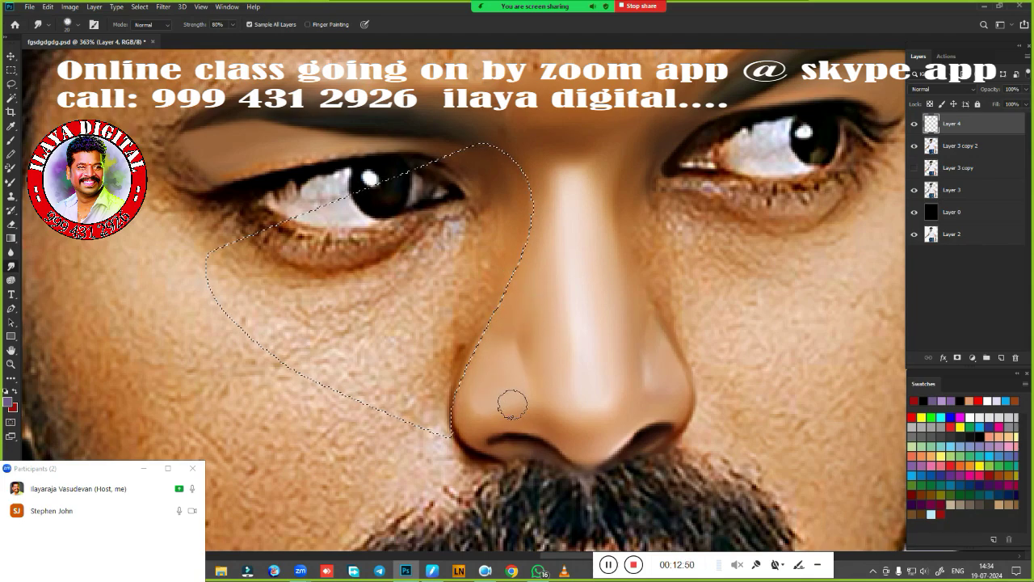
pyautogui.hotkey('ctrl', 'd')
pyautogui.scroll(-3, 486, 354)
pyautogui.scroll(-2, 486, 354)
pyautogui.scroll(3, 486, 354)
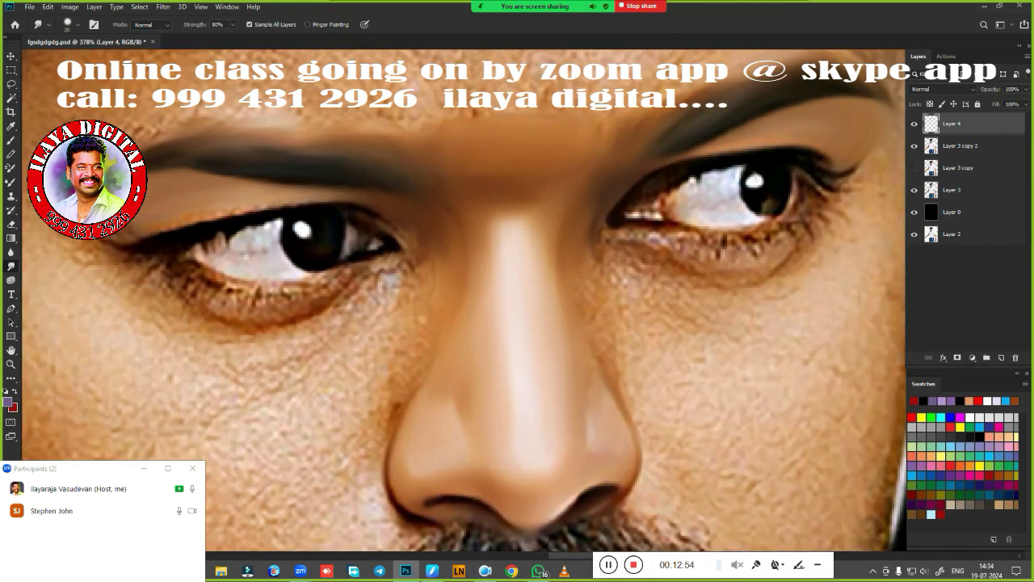
pyautogui.scroll(-2, 564, 349)
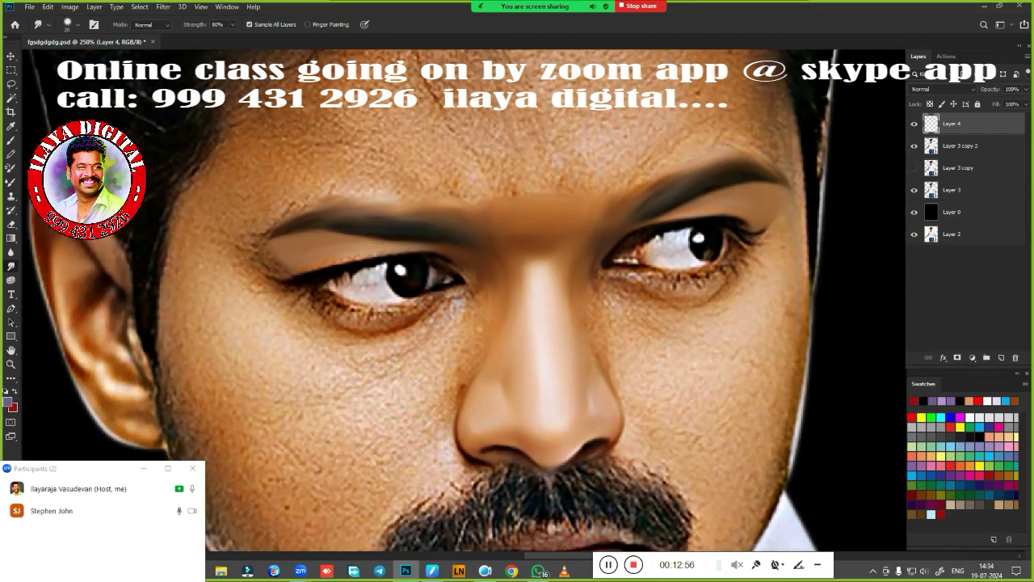
# Trace a pen outline around the cheek and jaw right of the nose and moustache
pyautogui.moveTo(619, 275); pyautogui.dragTo(609, 259)
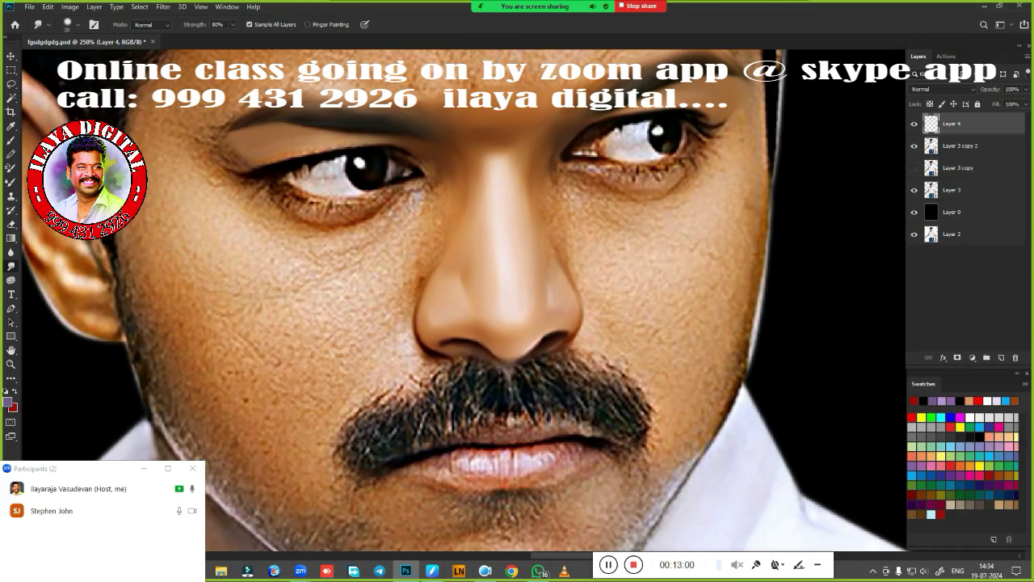
pyautogui.press('p')
pyautogui.scroll(3, 573, 343)
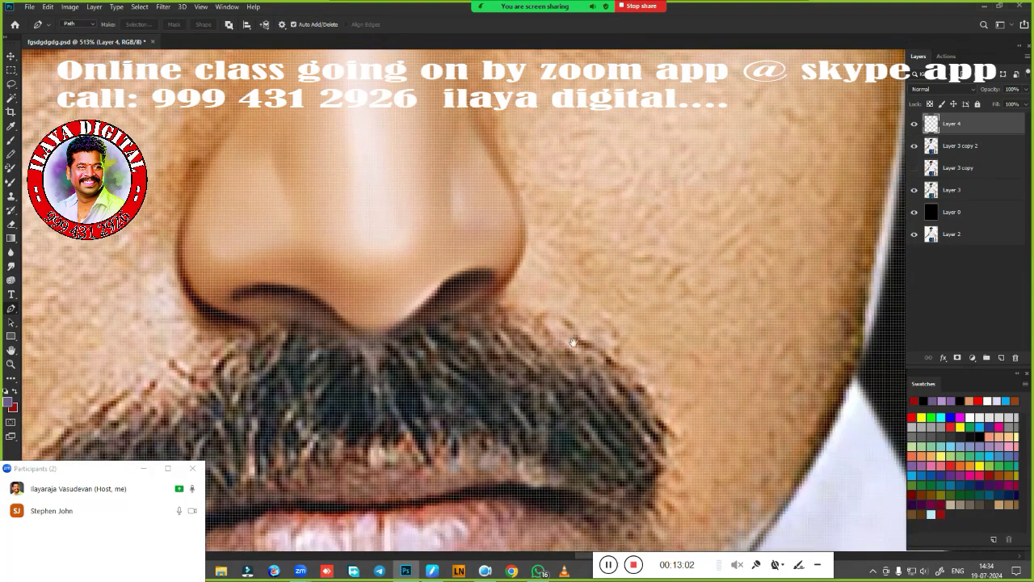
pyautogui.scroll(-2, 573, 343)
pyautogui.click(560, 281)
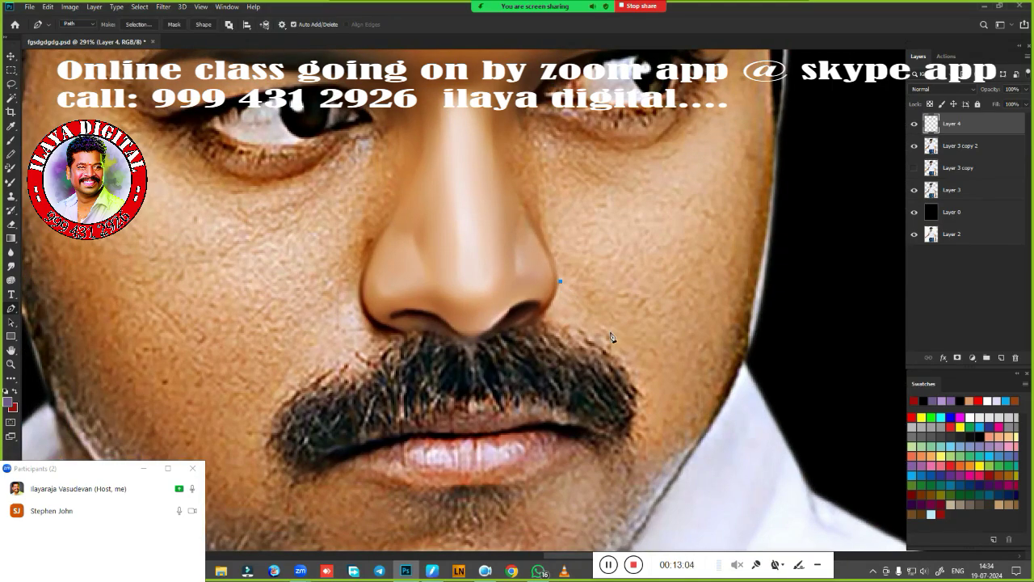
pyautogui.moveTo(648, 427); pyautogui.dragTo(641, 443)
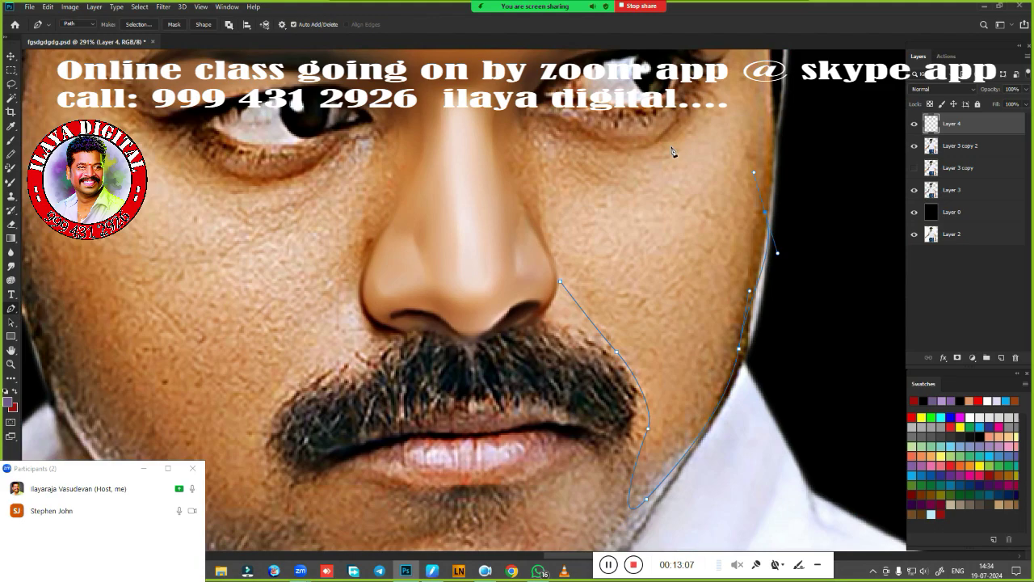
pyautogui.moveTo(724, 142); pyautogui.dragTo(672, 149)
pyautogui.scroll(2, 565, 222)
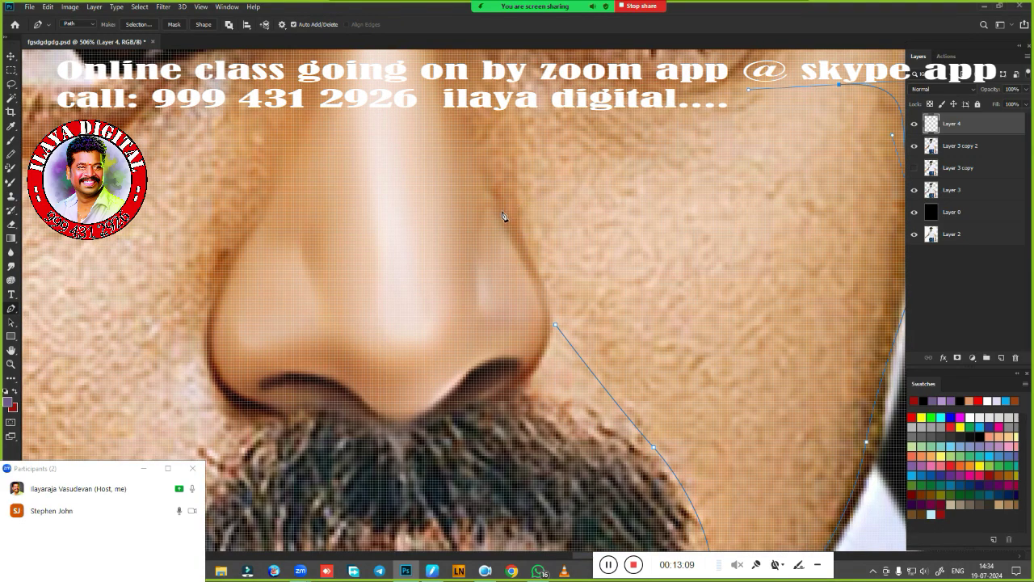
pyautogui.click(504, 211)
pyautogui.moveTo(553, 328); pyautogui.dragTo(545, 354)
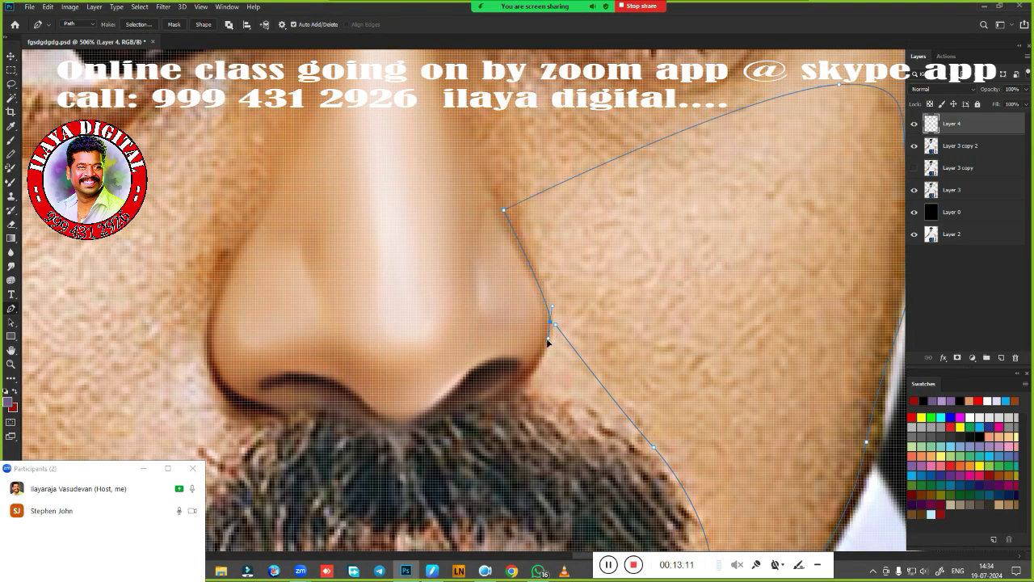
# Convert the outline to a selection and feather it
pyautogui.hotkey('ctrl', 'Return')
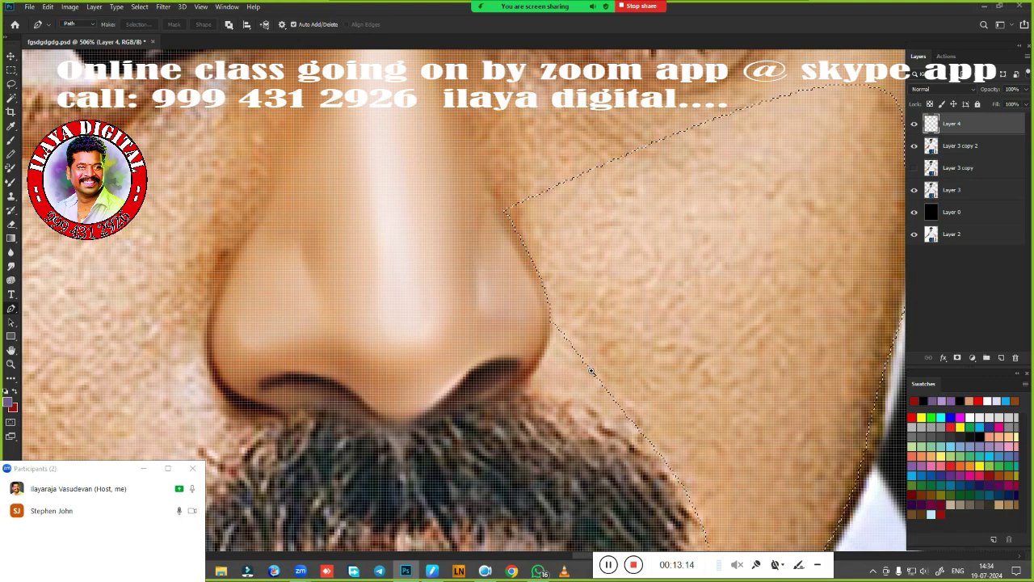
pyautogui.scroll(-2, 593, 369)
pyautogui.hotkey('shift', 'F6')
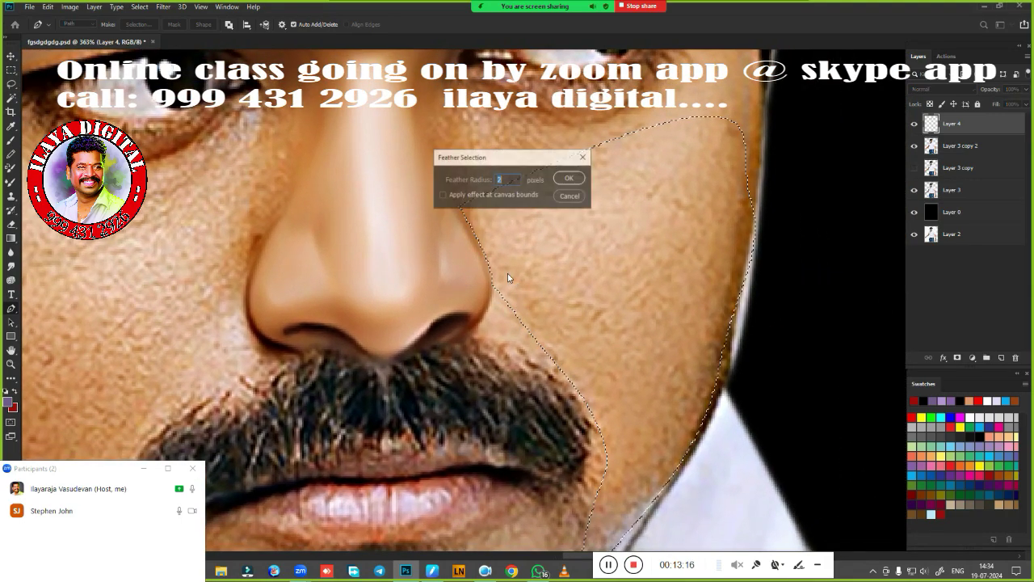
pyautogui.press('Return')
# Wet-blend the cheek skin along the selection edge, briefly trying the Burn tool
pyautogui.press('b')
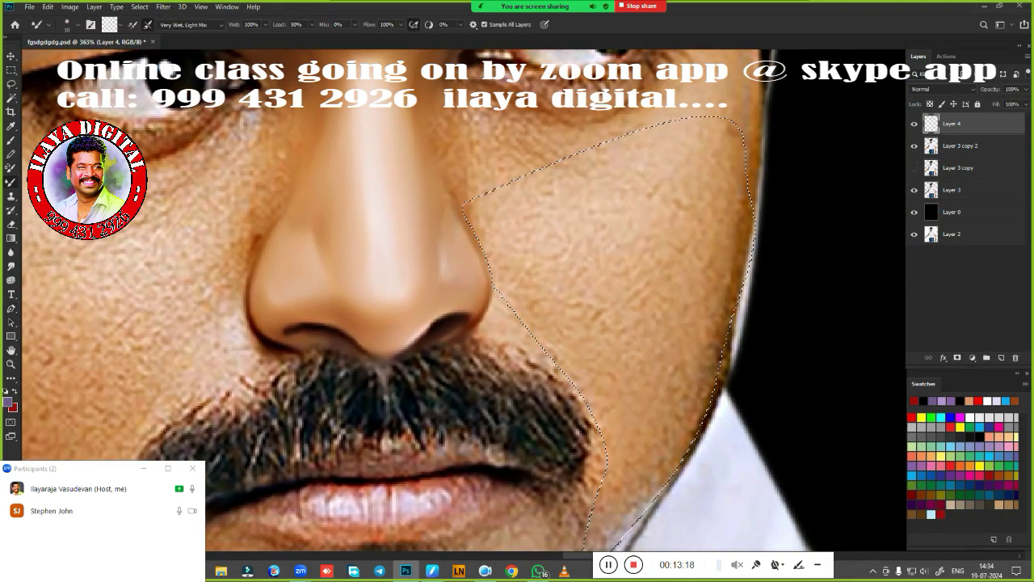
pyautogui.scroll(-2, 628, 351)
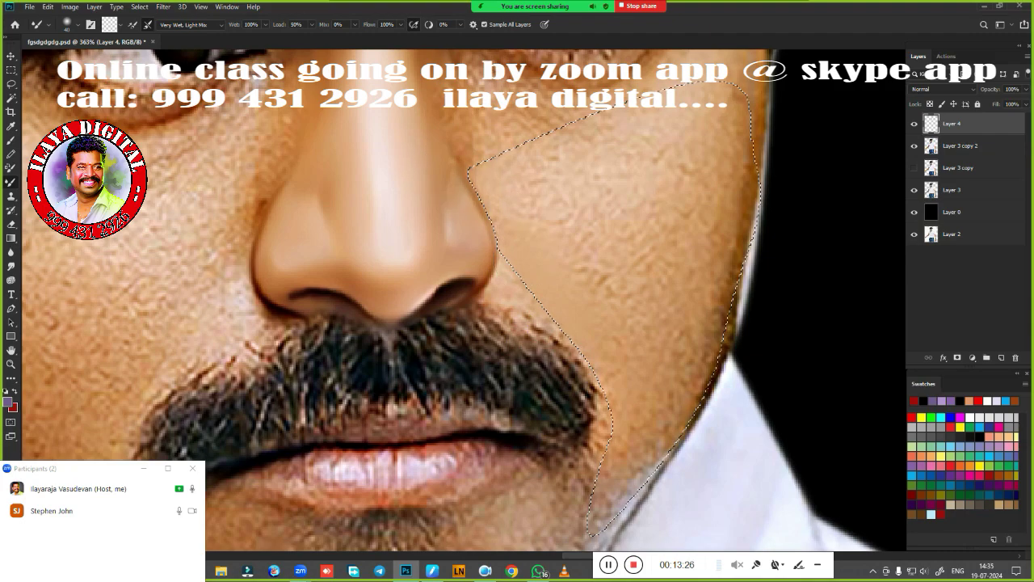
pyautogui.moveTo(499, 239); pyautogui.dragTo(579, 338)
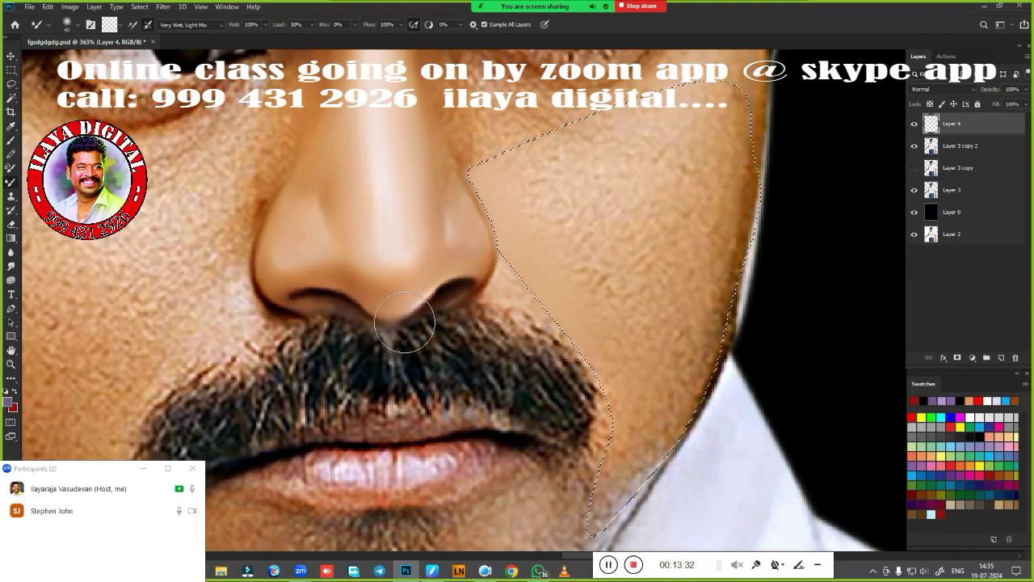
pyautogui.press('o')
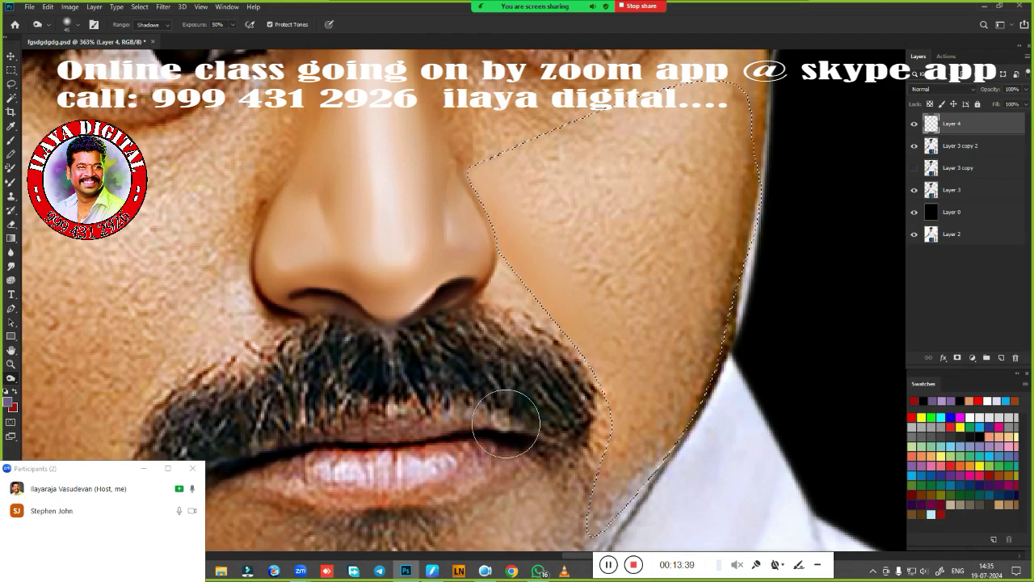
pyautogui.hotkey('shift', 'F6')
pyautogui.press('Return')
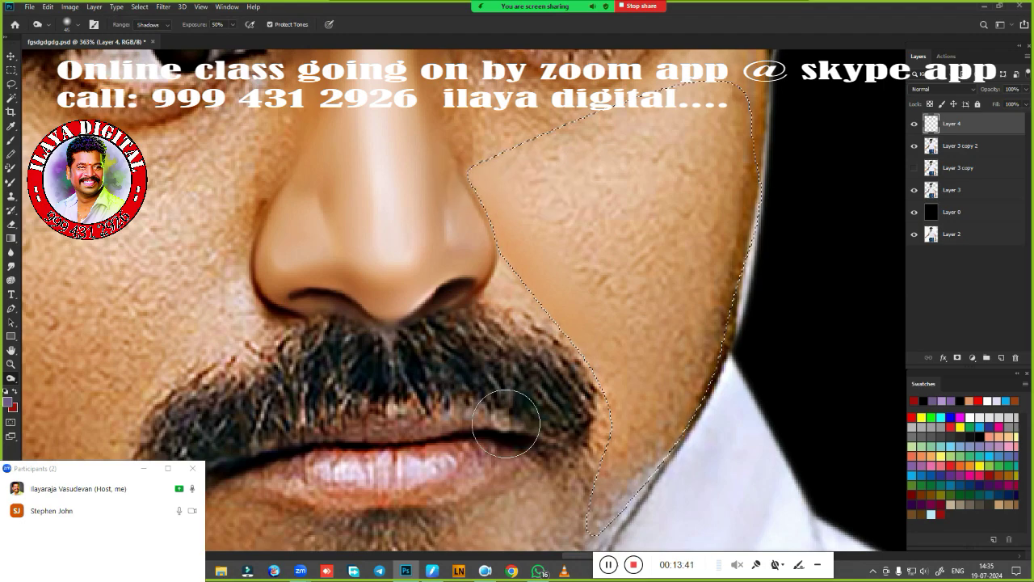
# Blend the cheek inside the selection with the Mixer Brush, then deselect and review
pyautogui.press('b')
pyautogui.moveTo(566, 375); pyautogui.dragTo(623, 351)
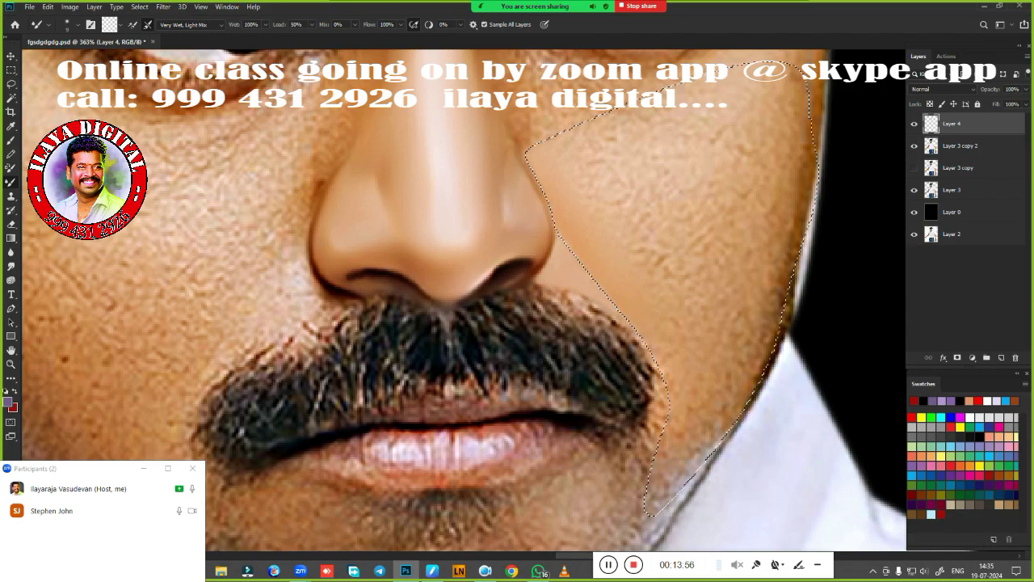
pyautogui.hotkey('ctrl', 'd')
pyautogui.scroll(-3, 590, 392)
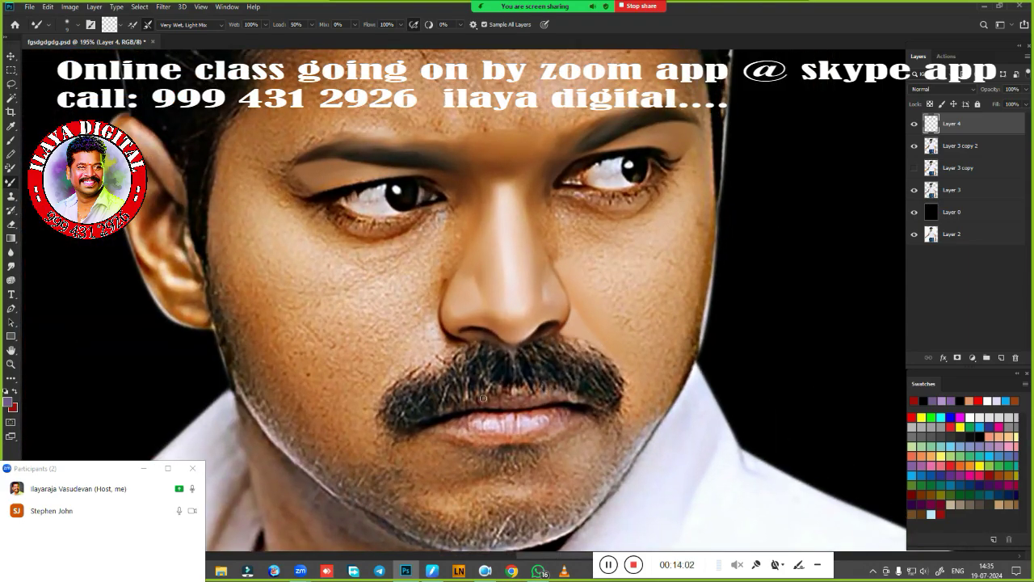
pyautogui.scroll(3, 484, 398)
# Outline the cheek beside the nose and moustache with a Pen path, then select it with a 2 px feather
pyautogui.press('p')
pyautogui.scroll(-3, 523, 331)
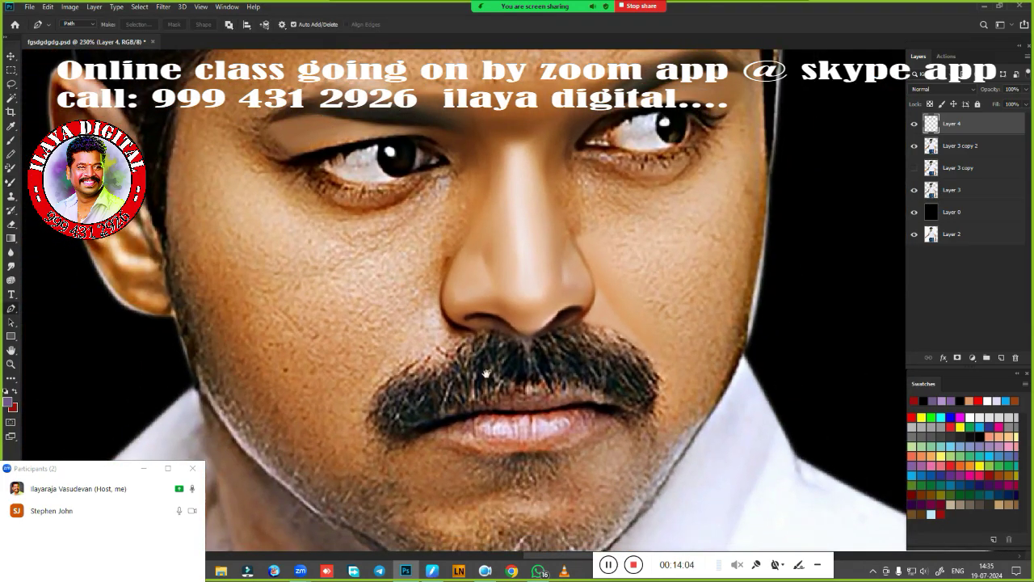
pyautogui.click(527, 272)
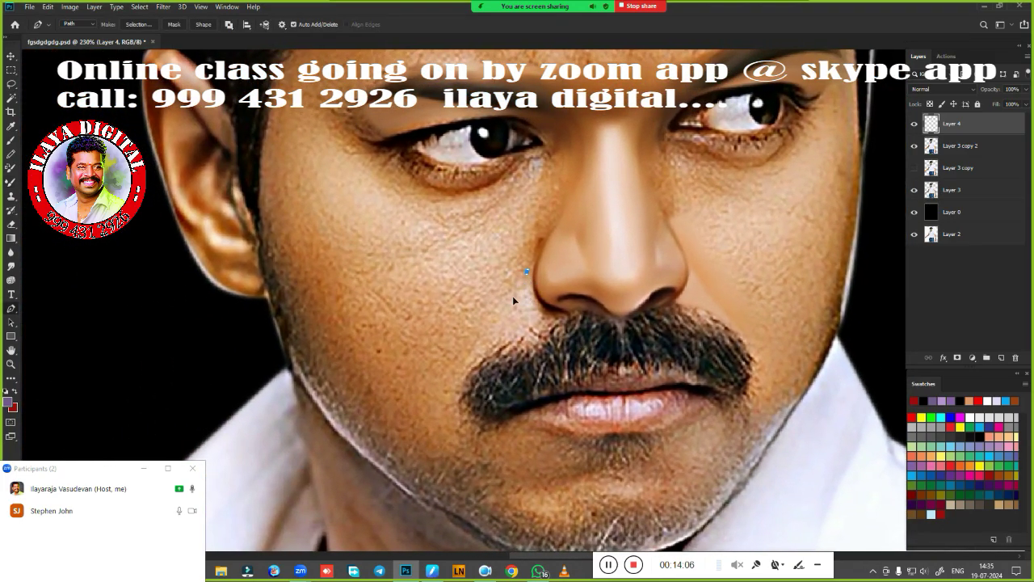
pyautogui.moveTo(478, 343); pyautogui.dragTo(461, 363)
pyautogui.scroll(2, 508, 450)
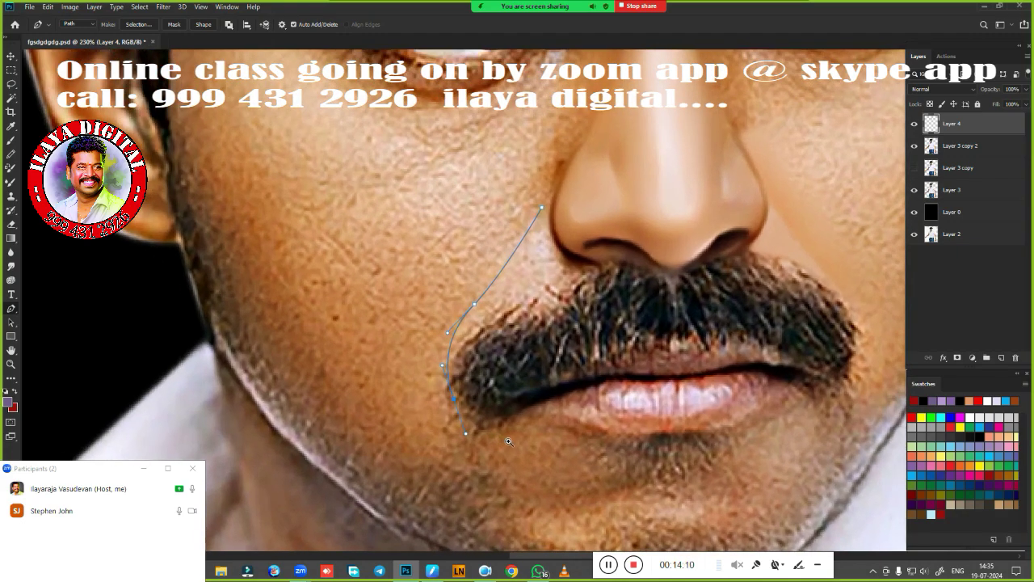
pyautogui.scroll(2, 503, 451)
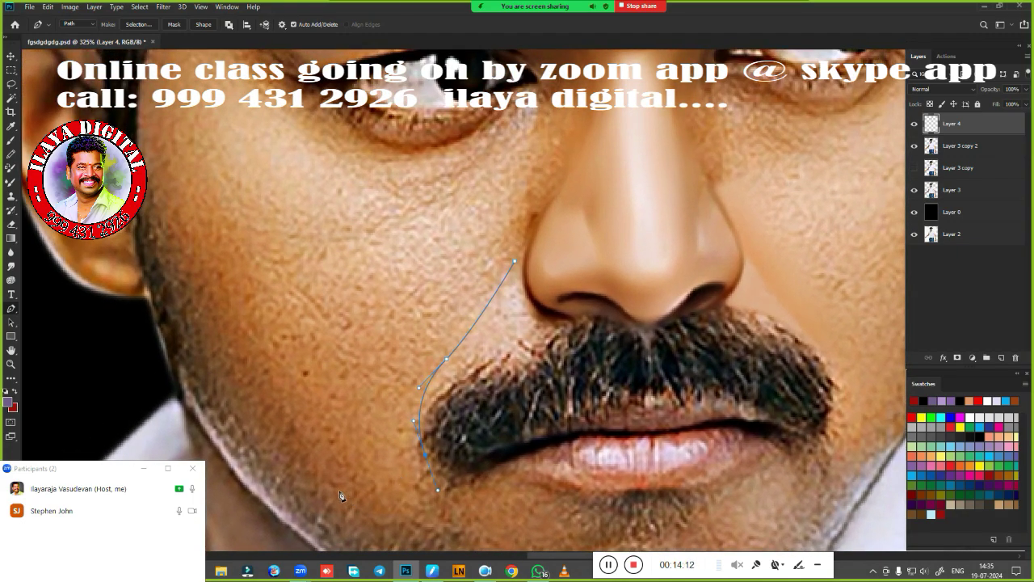
pyautogui.click(343, 465)
pyautogui.click(220, 402)
pyautogui.click(194, 254)
pyautogui.moveTo(455, 170); pyautogui.dragTo(464, 174)
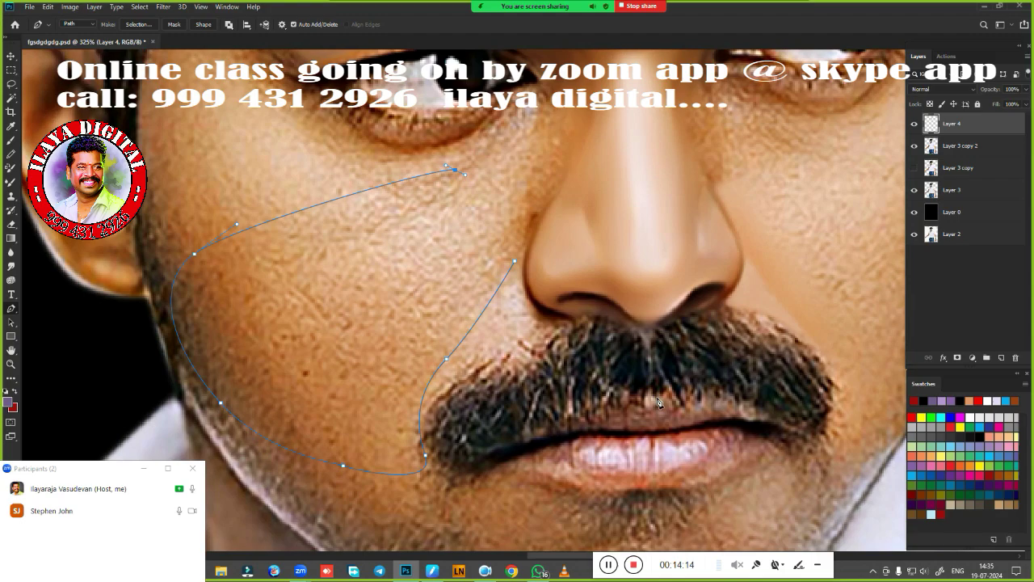
pyautogui.hotkey('ctrl', 'Return')
pyautogui.hotkey('shift', 'F6')
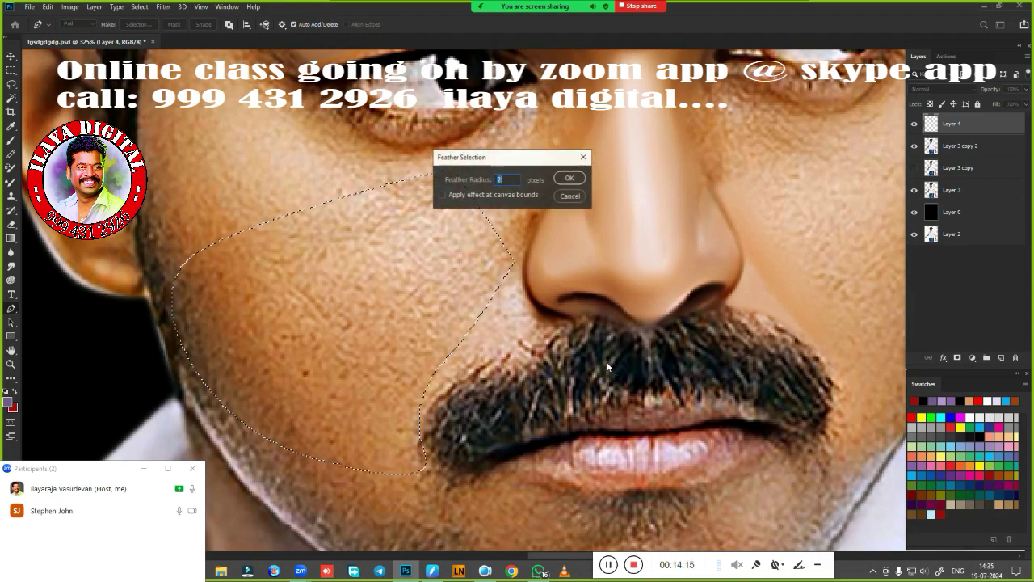
pyautogui.press('Return')
# Blend the cheek skin with Mixer Brush strokes, re-feather the selection, then deselect
pyautogui.press('b')
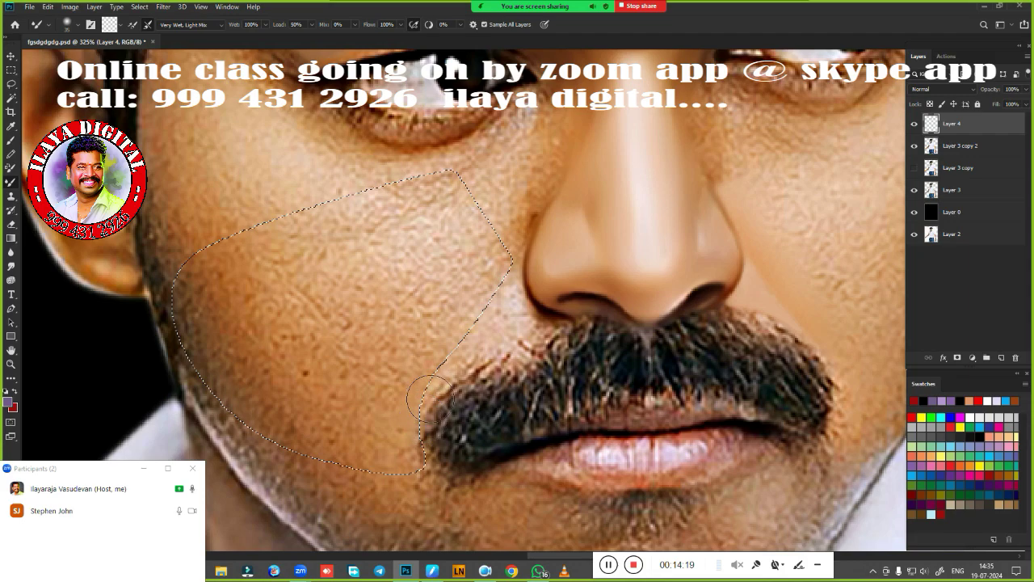
pyautogui.moveTo(425, 398)
pyautogui.mouseDown()
pyautogui.moveTo(492, 285)
pyautogui.moveTo(483, 369)
pyautogui.mouseUp()
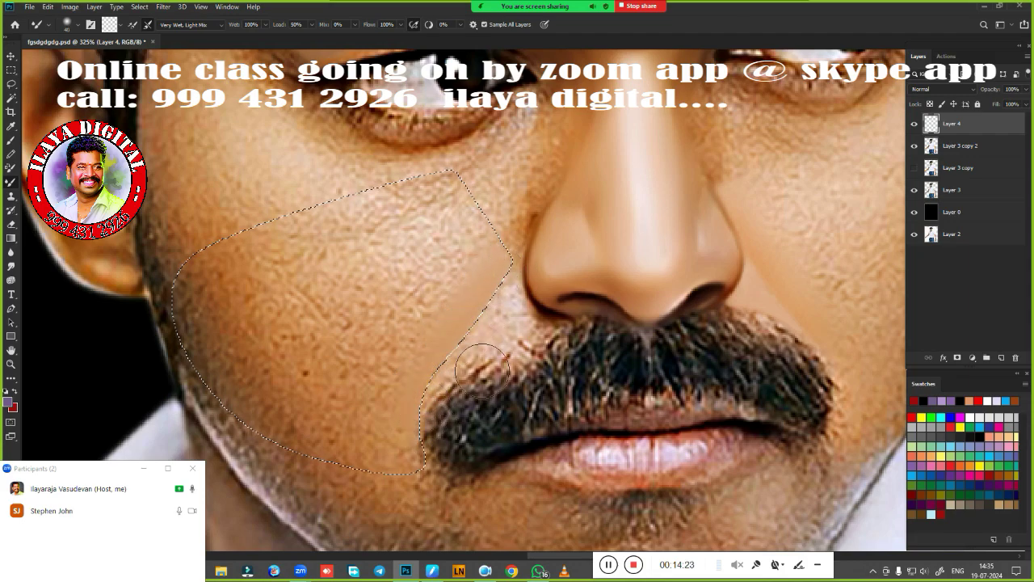
pyautogui.press('o')
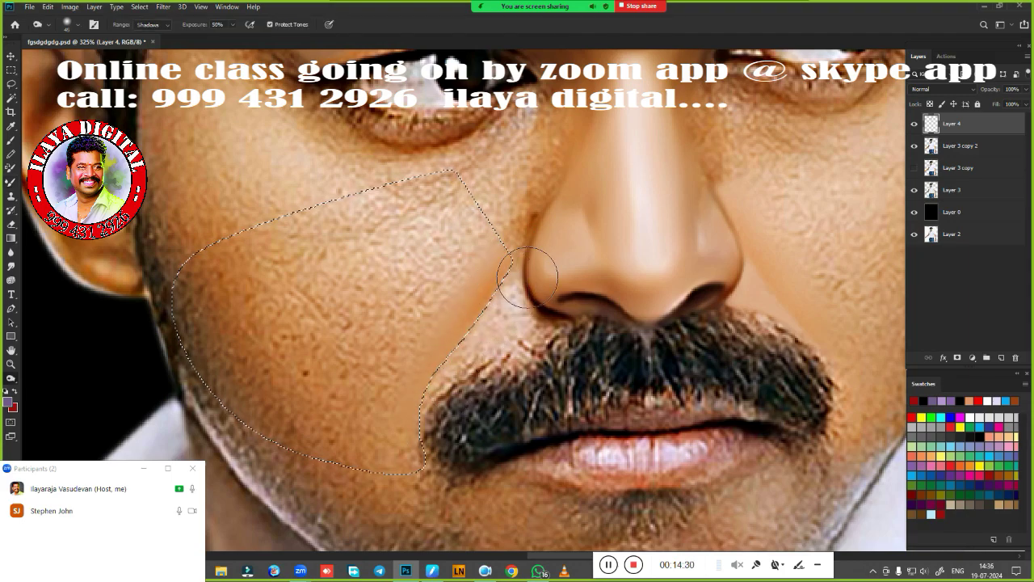
pyautogui.press('i')
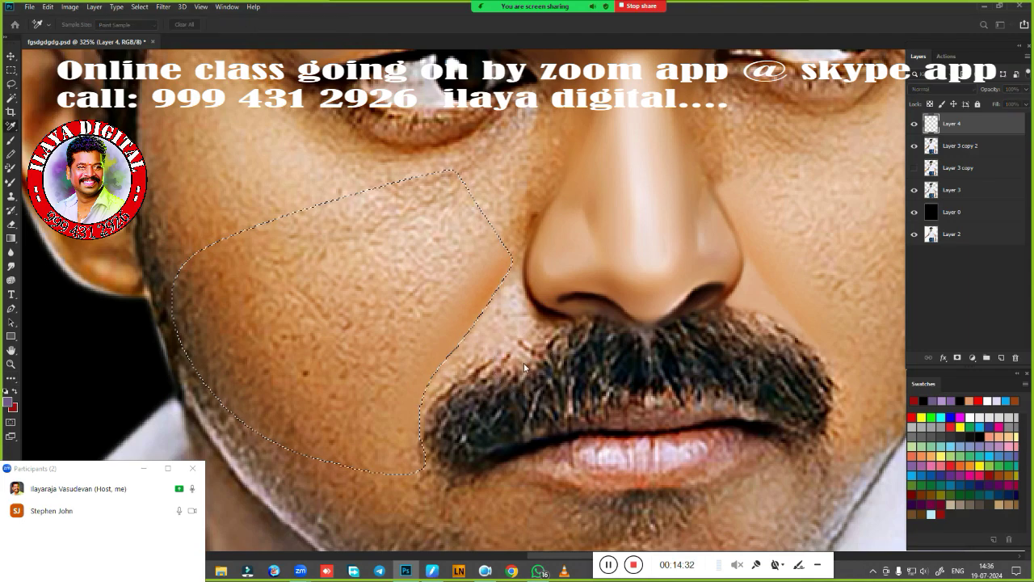
pyautogui.press('b')
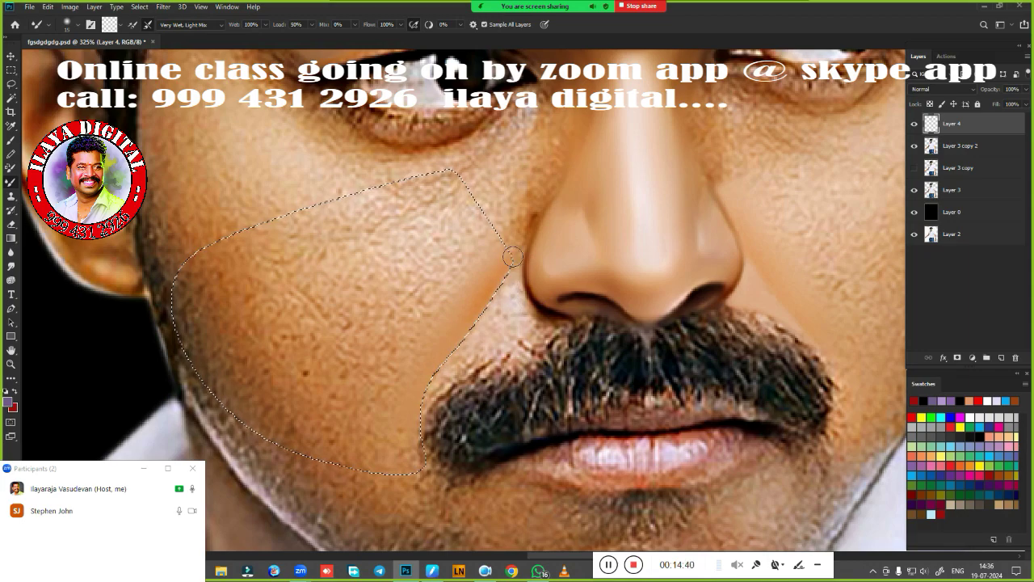
pyautogui.hotkey('shift', 'F6')
pyautogui.press('Return')
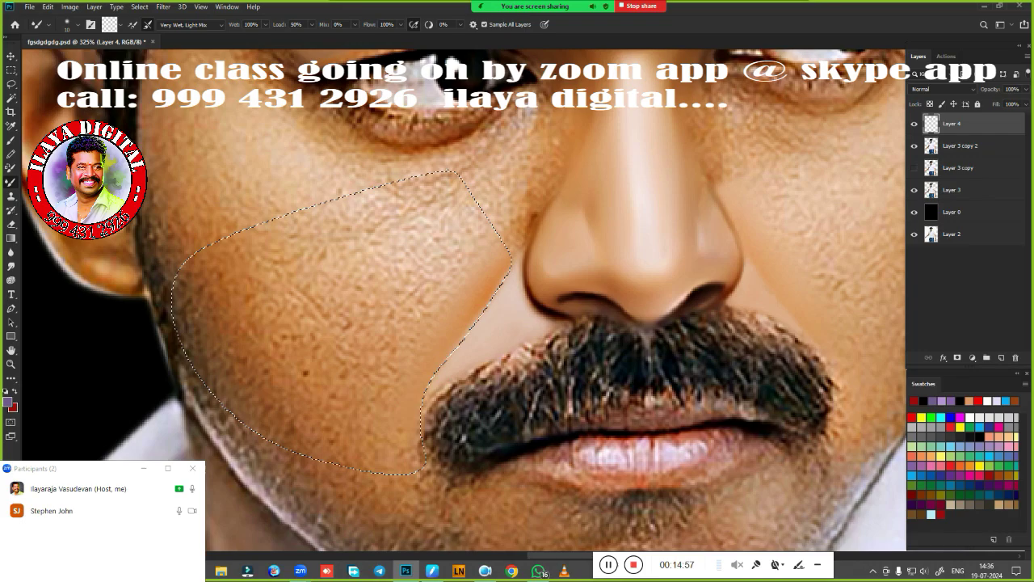
pyautogui.hotkey('ctrl', 'd')
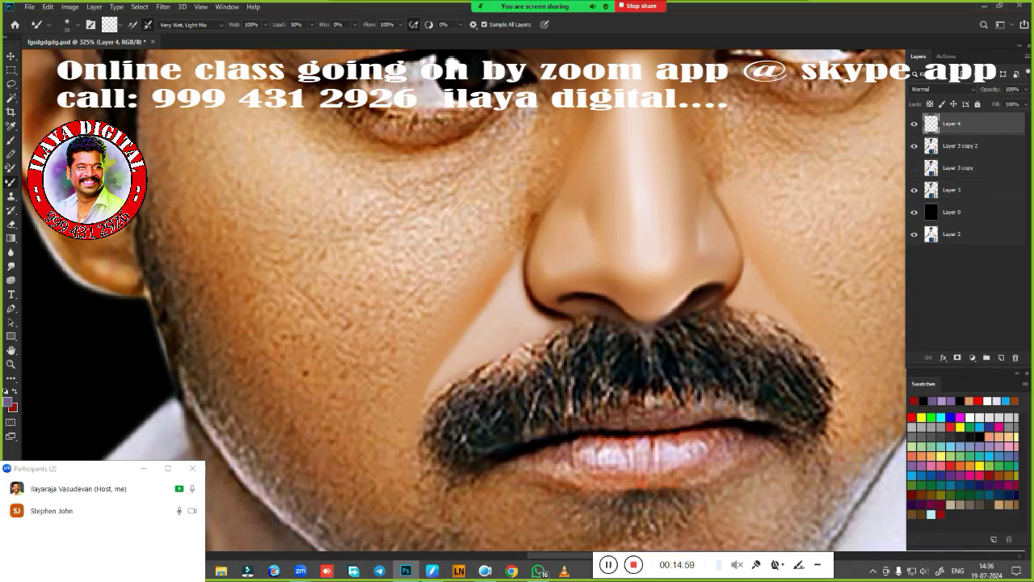
pyautogui.scroll(-3, 532, 408)
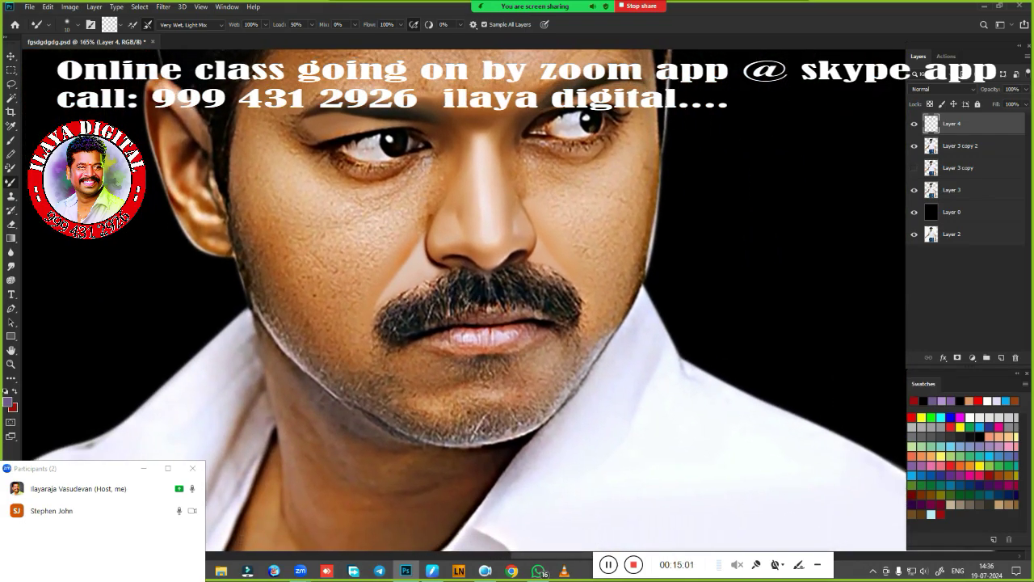
# Zoom in and blend the left nostril crease above the moustache with short Very Wet, Light Mix strokes
pyautogui.scroll(1, 471, 360)
pyautogui.scroll(2, 470, 359)
pyautogui.scroll(1, 470, 360)
pyautogui.scroll(1, 470, 360)
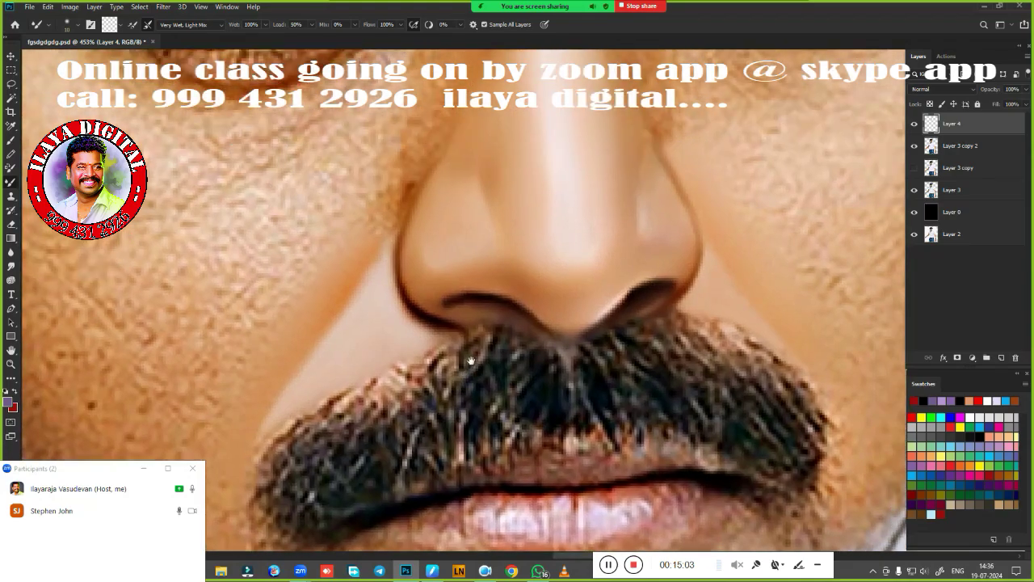
pyautogui.moveTo(470, 360); pyautogui.dragTo(468, 378)
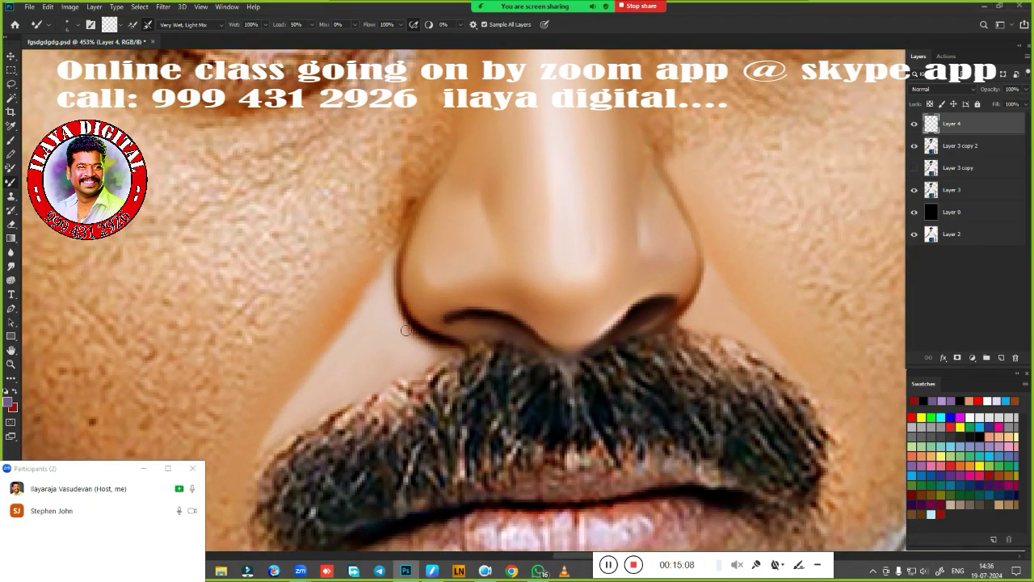
pyautogui.moveTo(414, 332); pyautogui.dragTo(440, 347)
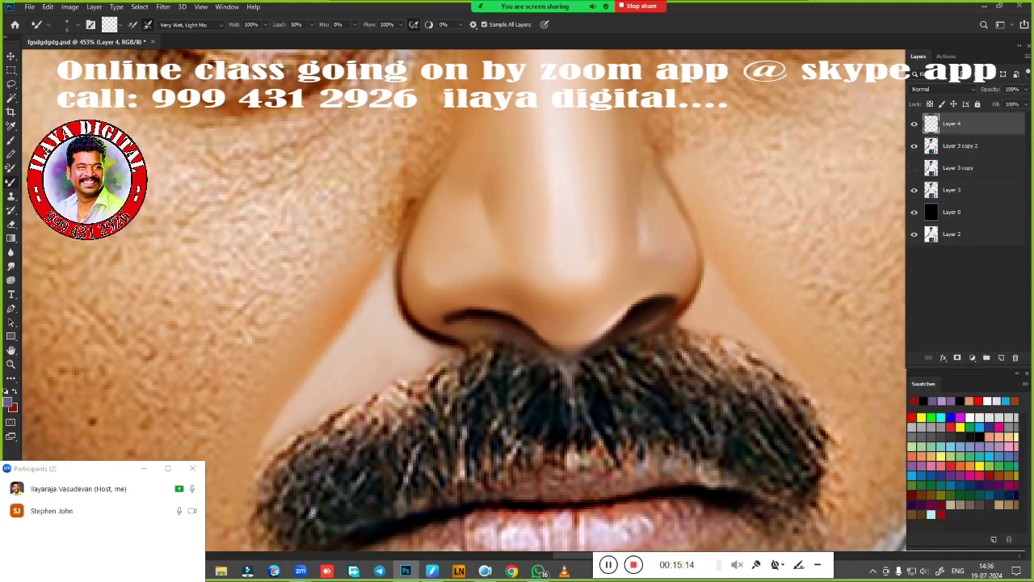
pyautogui.moveTo(330, 329)
pyautogui.mouseDown()
pyautogui.moveTo(368, 294)
pyautogui.moveTo(402, 217)
pyautogui.mouseUp()
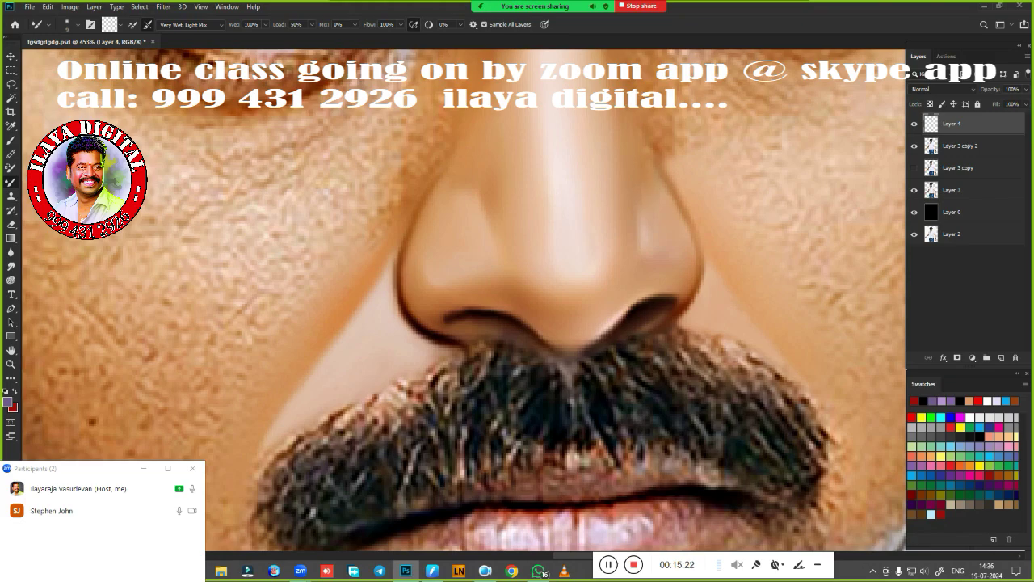
pyautogui.scroll(-5, 703, 371)
pyautogui.scroll(5, 727, 340)
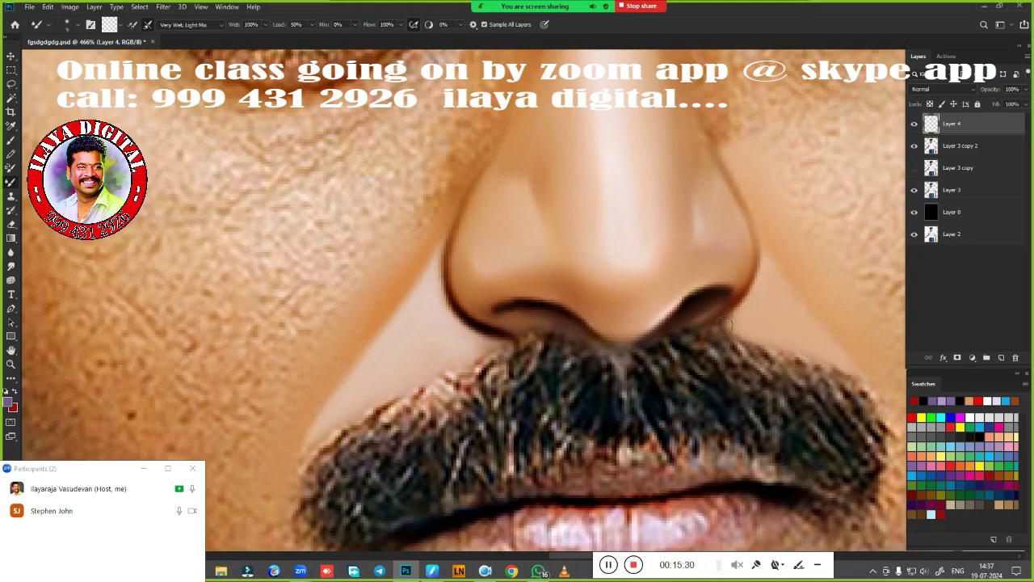
pyautogui.scroll(-2, 727, 420)
pyautogui.scroll(-3, 691, 416)
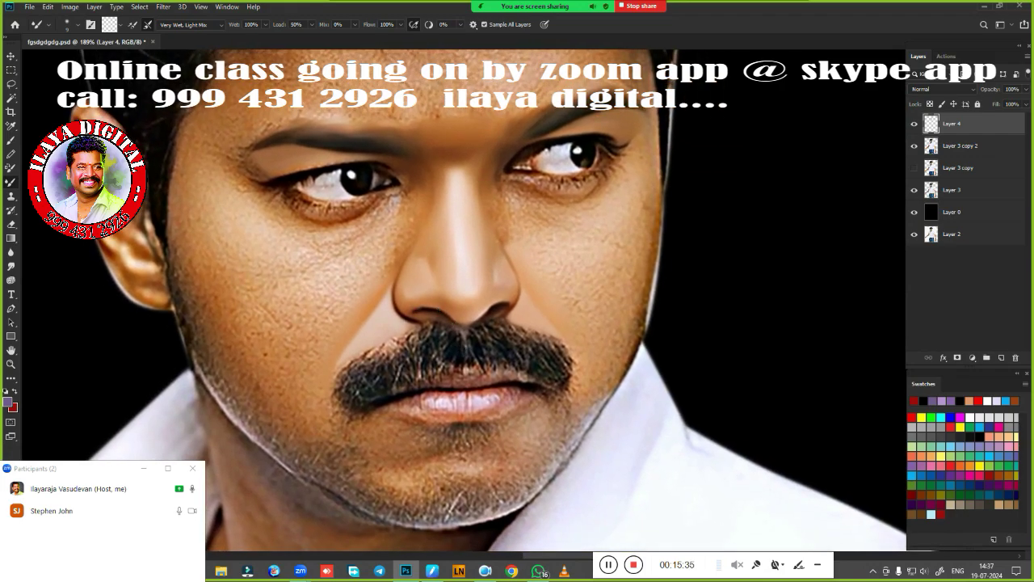
pyautogui.scroll(3, 515, 301)
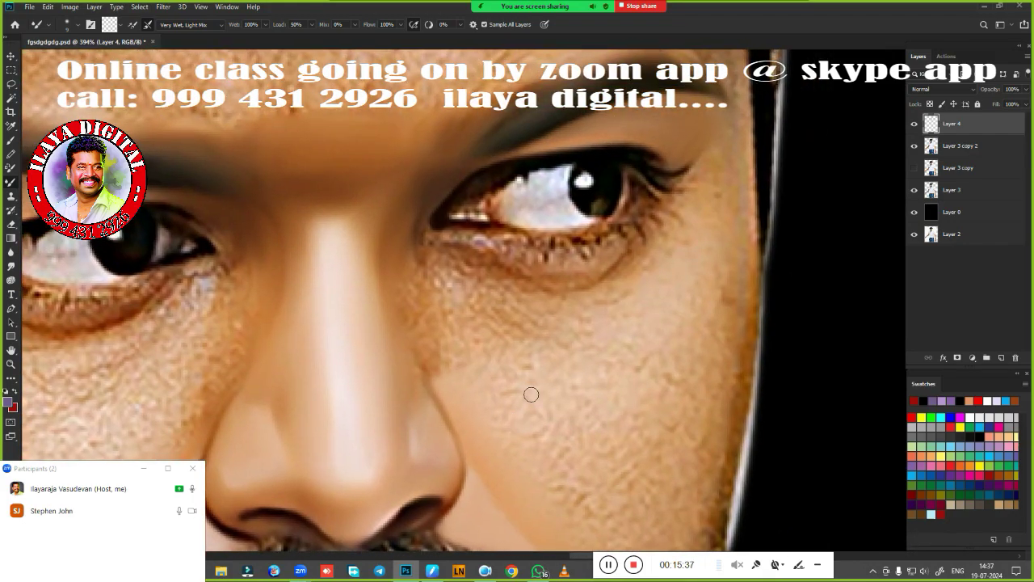
# Outline the puffy area under the right-hand eye with a Pen path and load it as a selection
pyautogui.press('p')
pyautogui.scroll(-2, 522, 346)
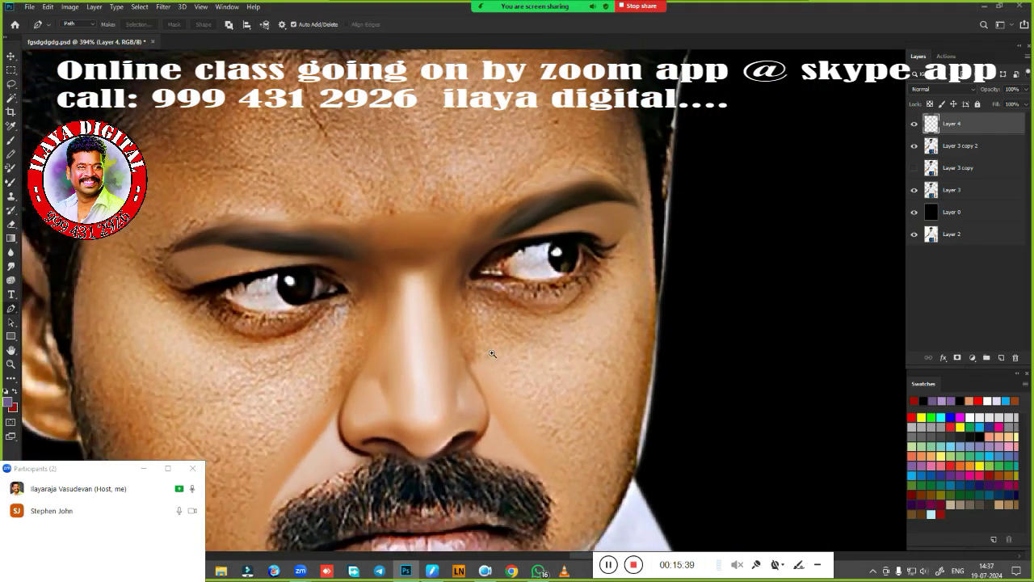
pyautogui.scroll(1, 482, 302)
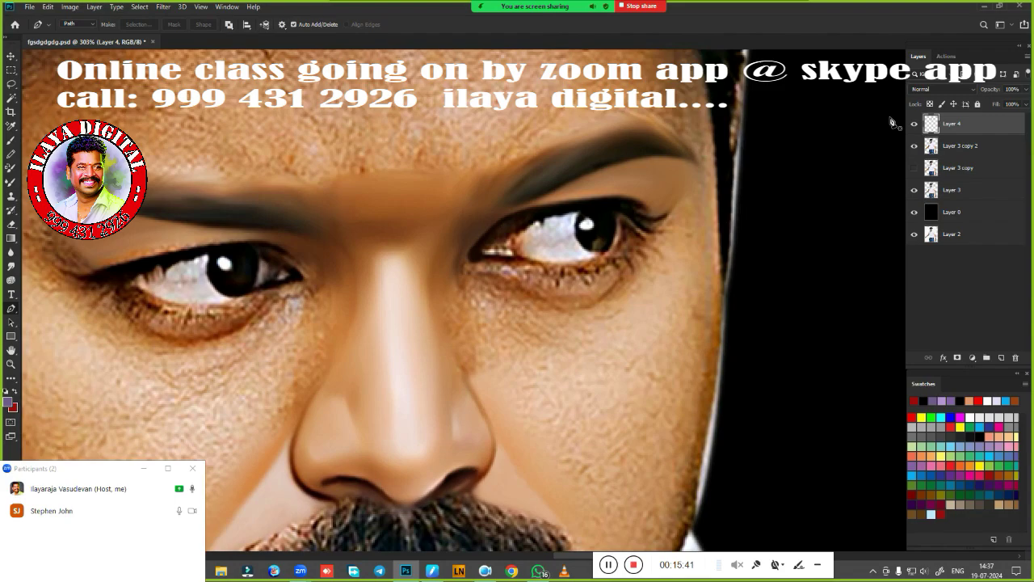
pyautogui.click(914, 123)
pyautogui.scroll(-2, 503, 325)
pyautogui.scroll(2, 496, 356)
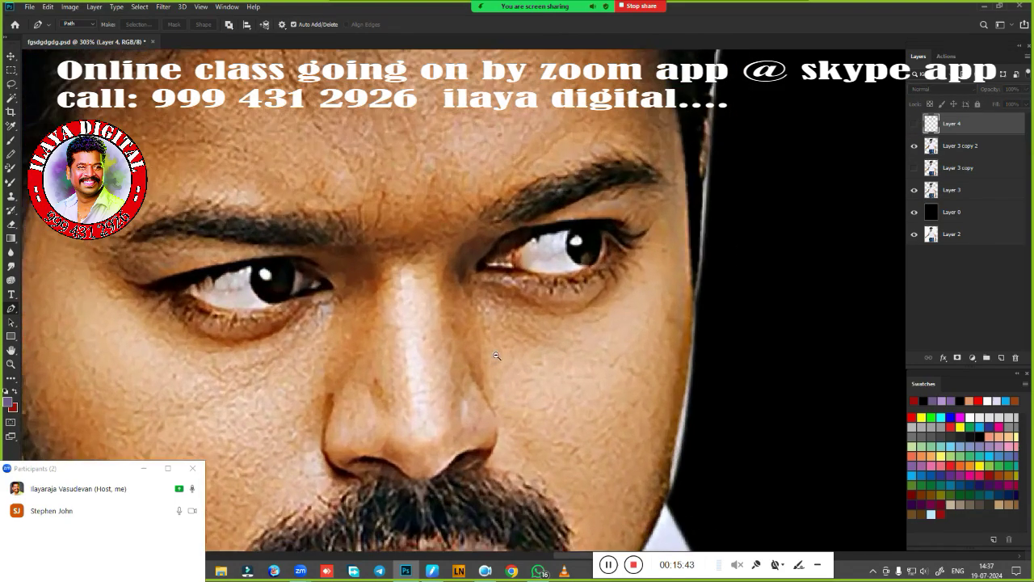
pyautogui.scroll(-1, 496, 355)
pyautogui.click(455, 261)
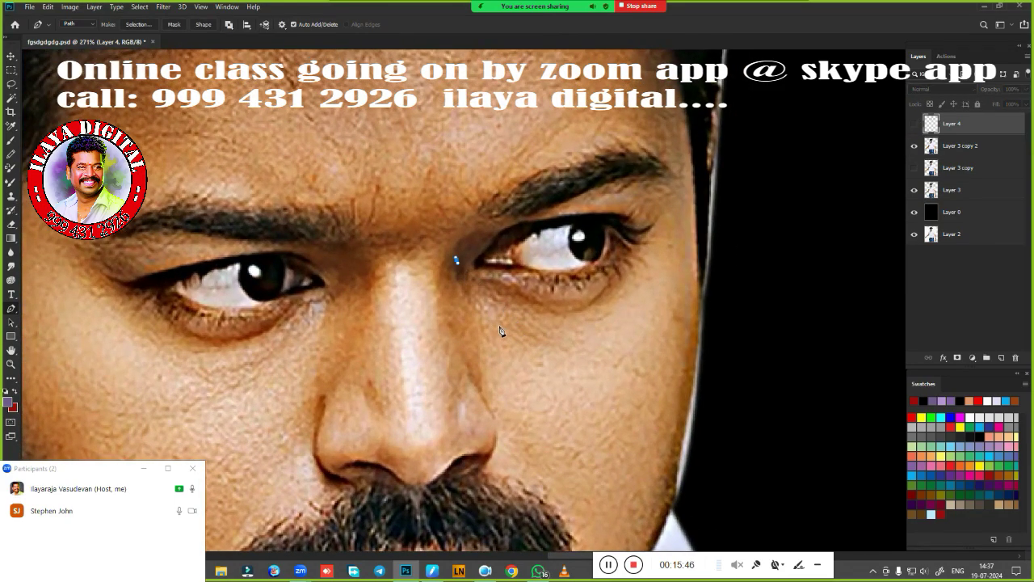
pyautogui.moveTo(499, 325); pyautogui.dragTo(535, 346)
pyautogui.moveTo(643, 336); pyautogui.dragTo(672, 310)
pyautogui.hotkey('ctrl', 'Return')
# Feather the under-eye selection, smudge the skin smooth at 80% strength, then deselect
pyautogui.click(494, 331)
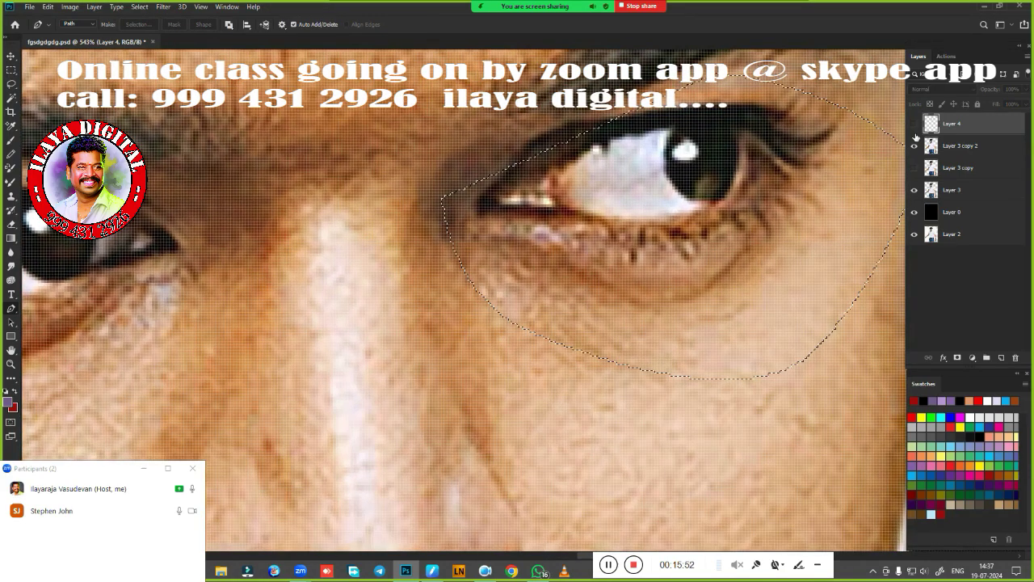
pyautogui.click(664, 306)
pyautogui.scroll(-1, 664, 306)
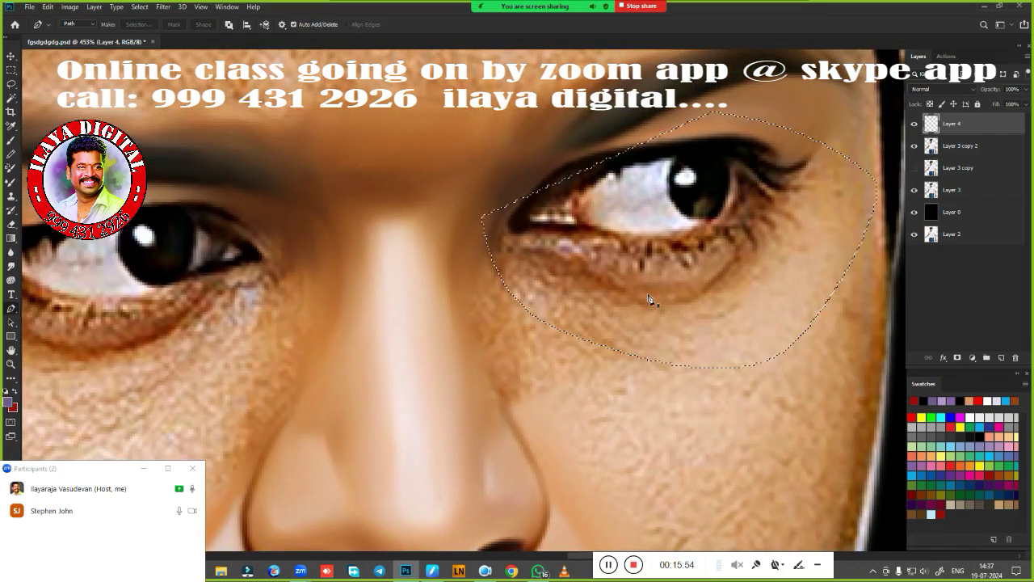
pyautogui.hotkey('shift', 'F6')
pyautogui.press('Return')
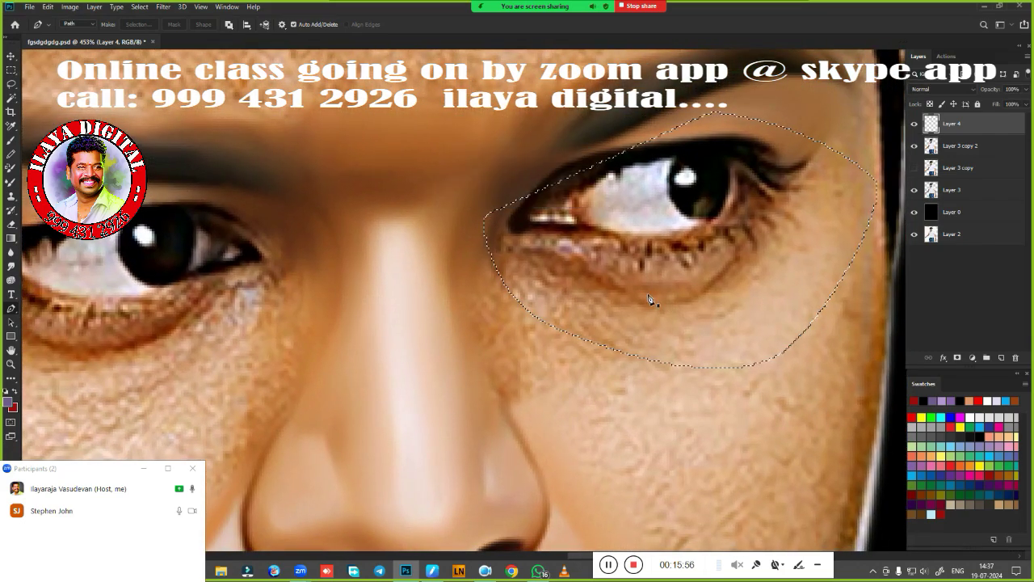
pyautogui.press('r')
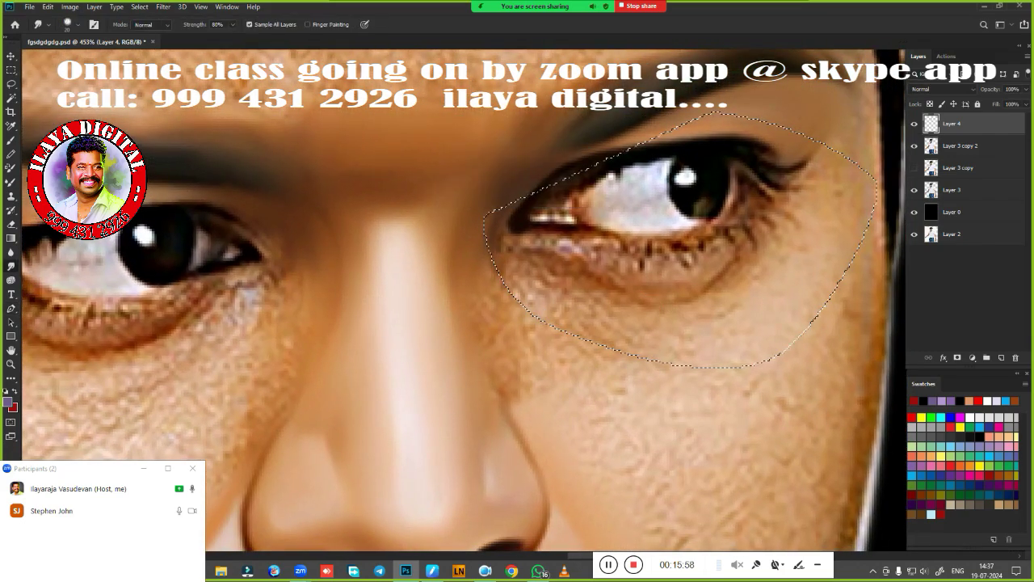
pyautogui.moveTo(675, 346); pyautogui.dragTo(557, 319)
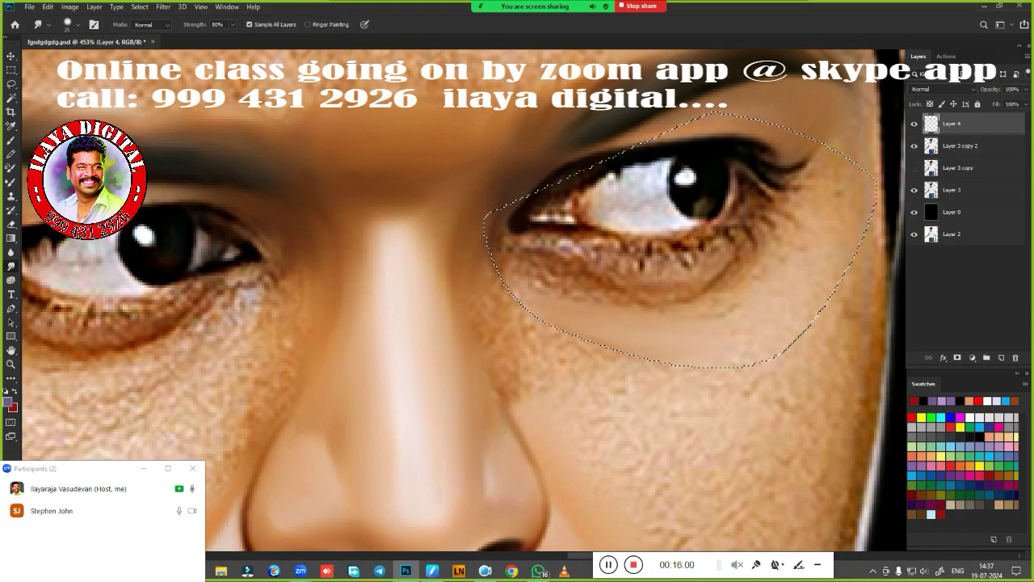
pyautogui.moveTo(753, 366); pyautogui.dragTo(624, 369)
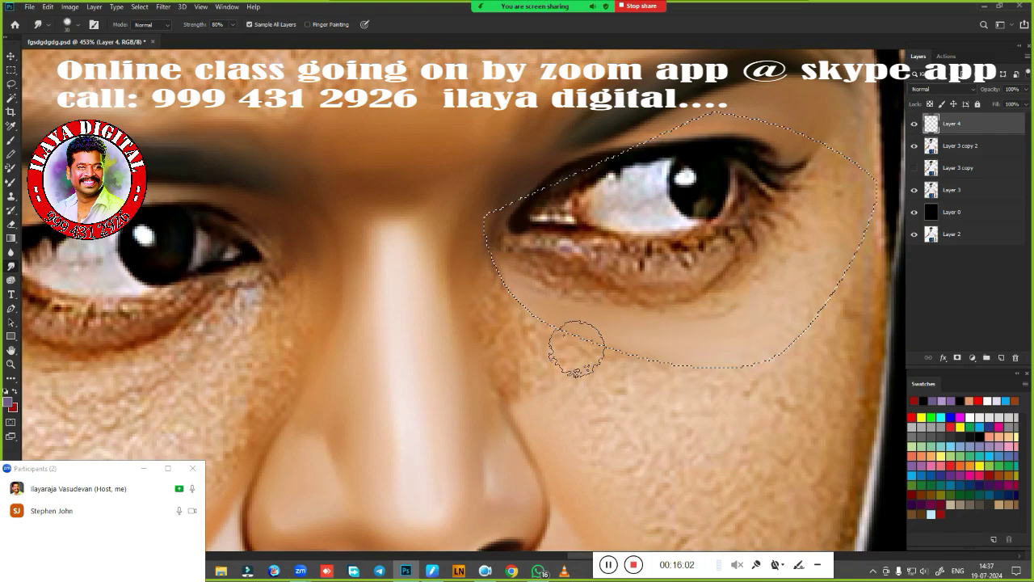
pyautogui.moveTo(756, 338); pyautogui.dragTo(476, 287)
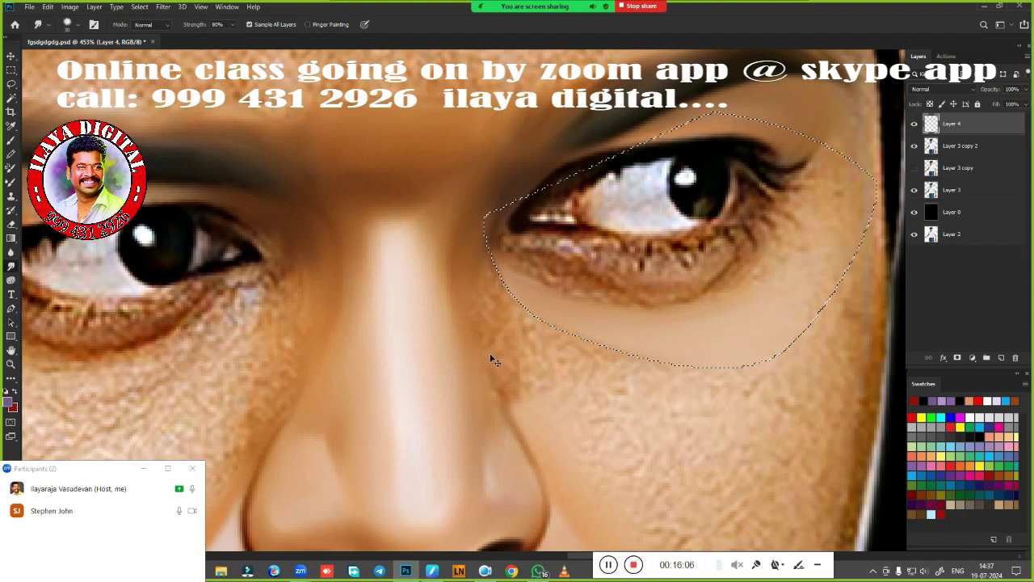
pyautogui.moveTo(492, 356); pyautogui.dragTo(483, 279)
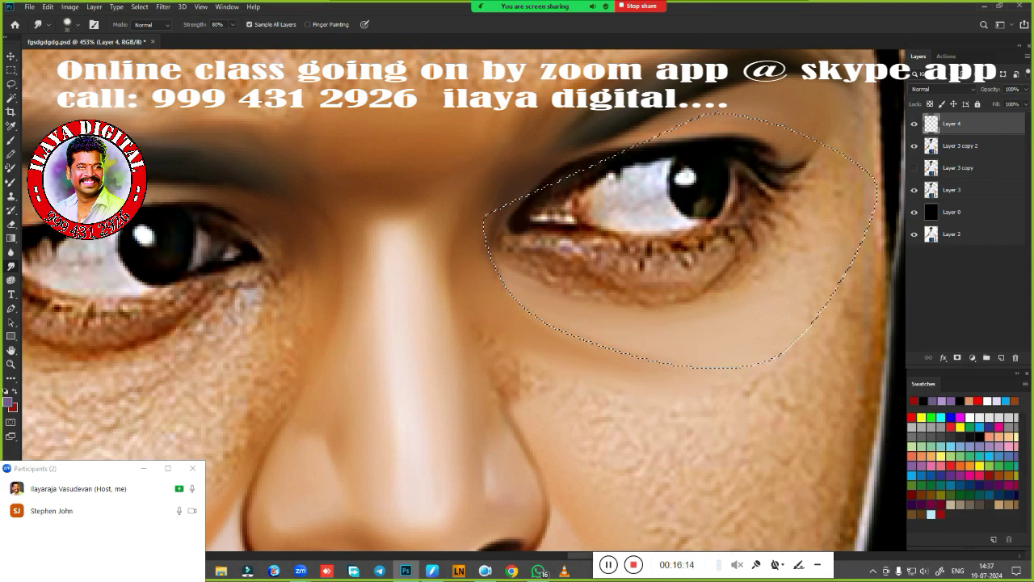
pyautogui.hotkey('ctrl', 'd')
# Zoom out to the whole face and load Layer 3's figure outline as a selection
pyautogui.hotkey('ctrl', '0')
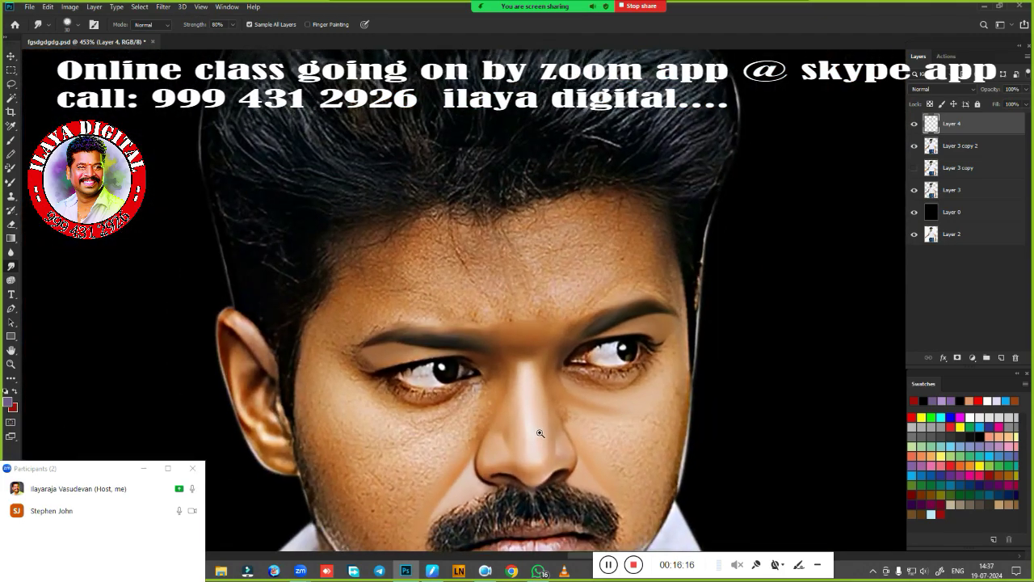
pyautogui.scroll(5, 570, 432)
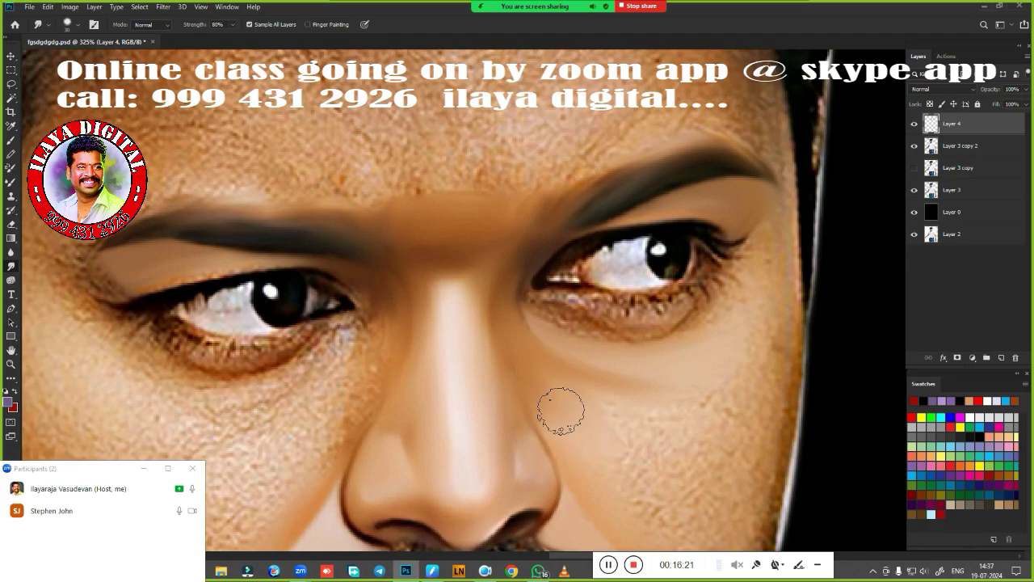
pyautogui.scroll(-3, 591, 283)
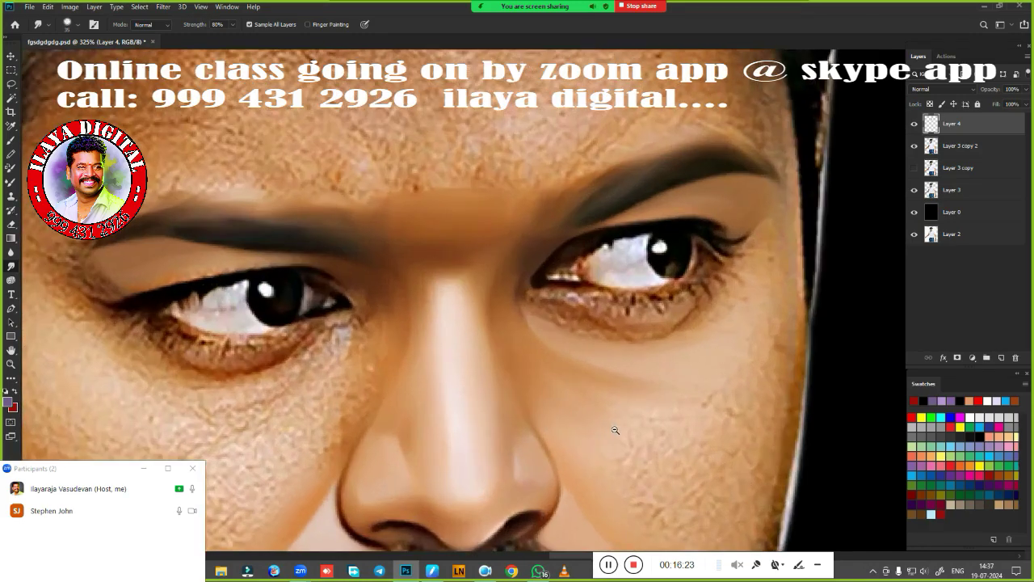
pyautogui.scroll(-2, 592, 283)
pyautogui.scroll(-1, 592, 283)
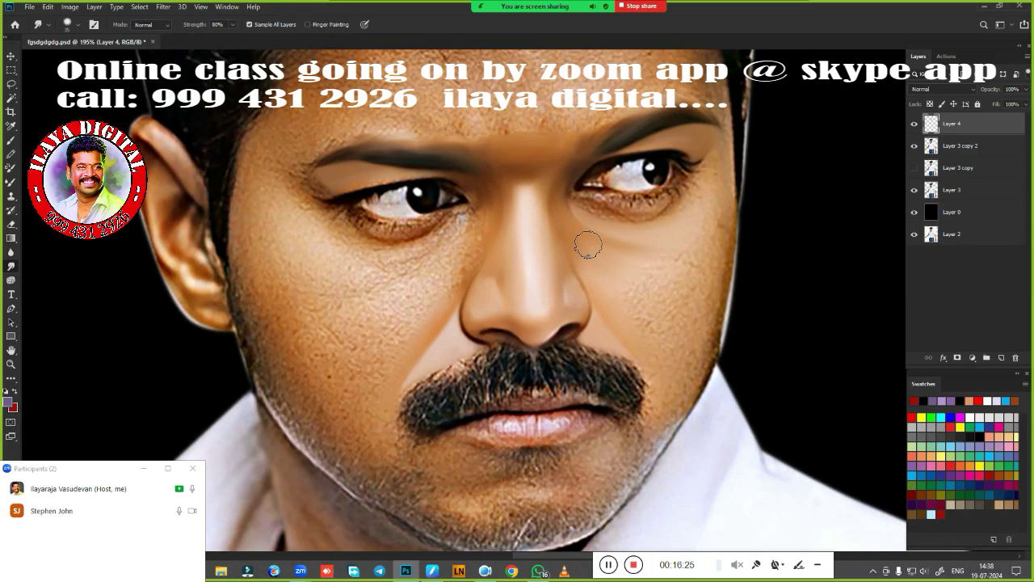
pyautogui.scroll(1, 701, 301)
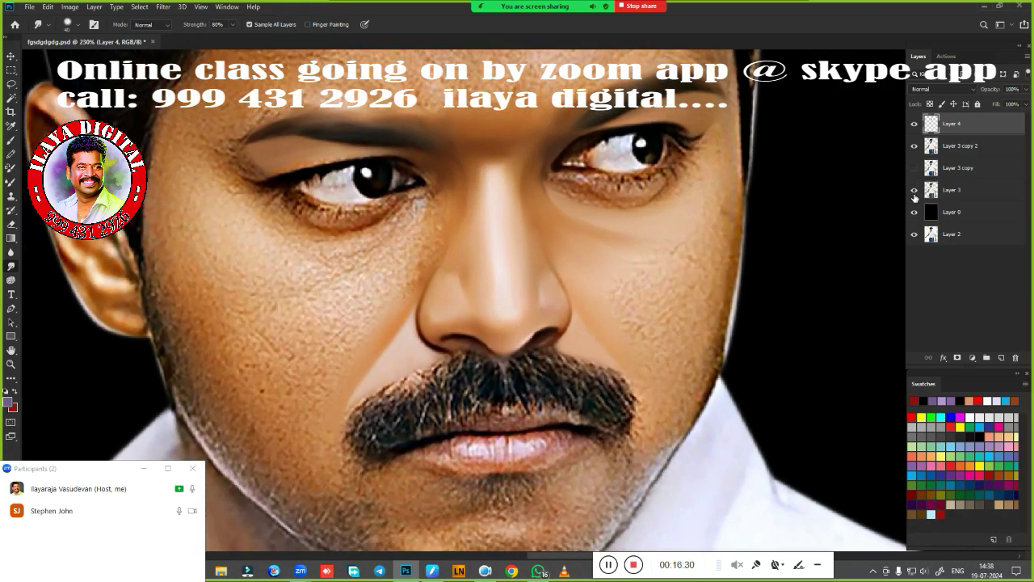
pyautogui.keyDown('ctrl'); pyautogui.click(931, 190); pyautogui.keyUp('ctrl')
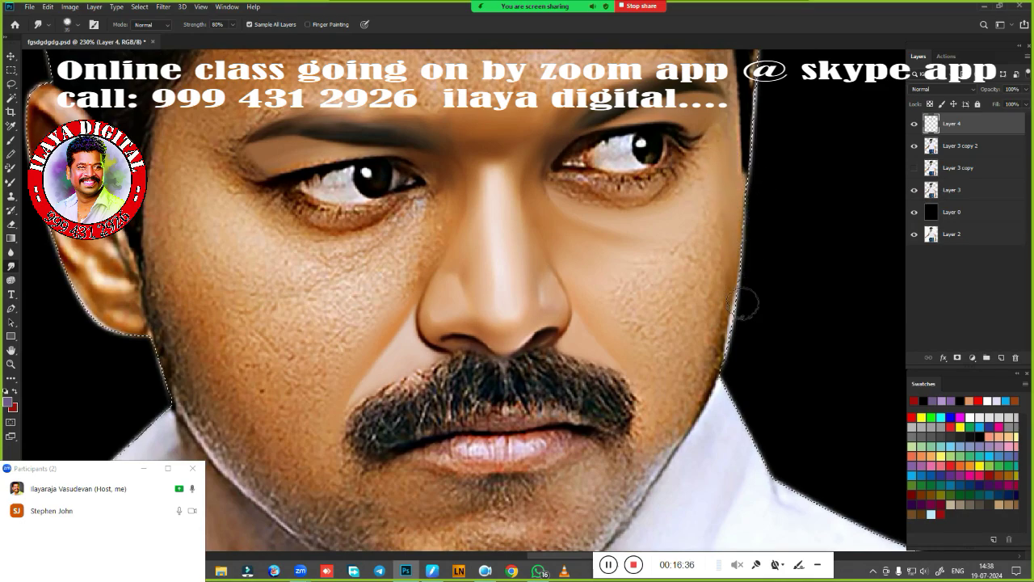
# Smudge the skin texture along the right cheek edge
pyautogui.moveTo(704, 208); pyautogui.dragTo(700, 271)
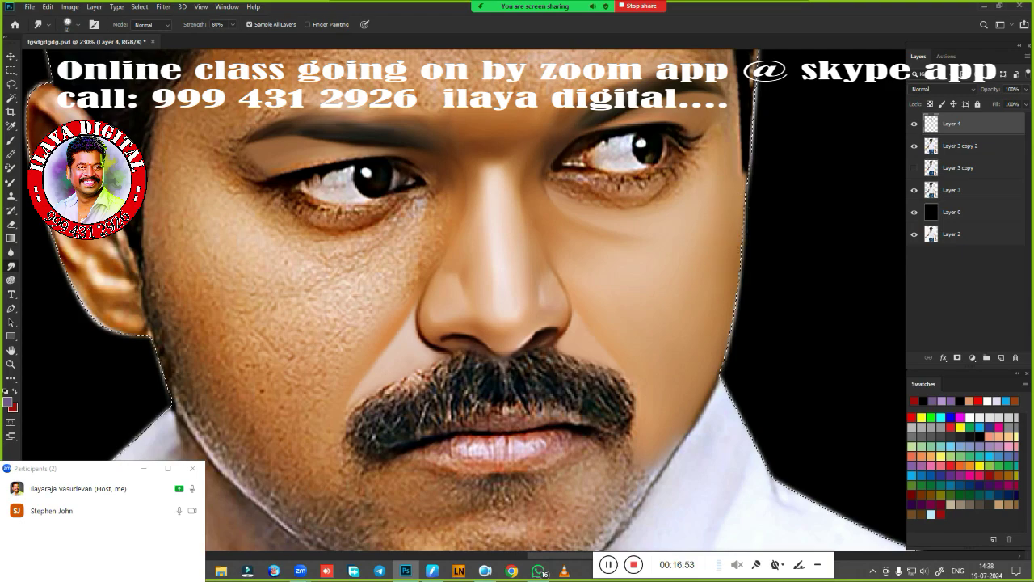
pyautogui.moveTo(693, 304); pyautogui.dragTo(649, 445)
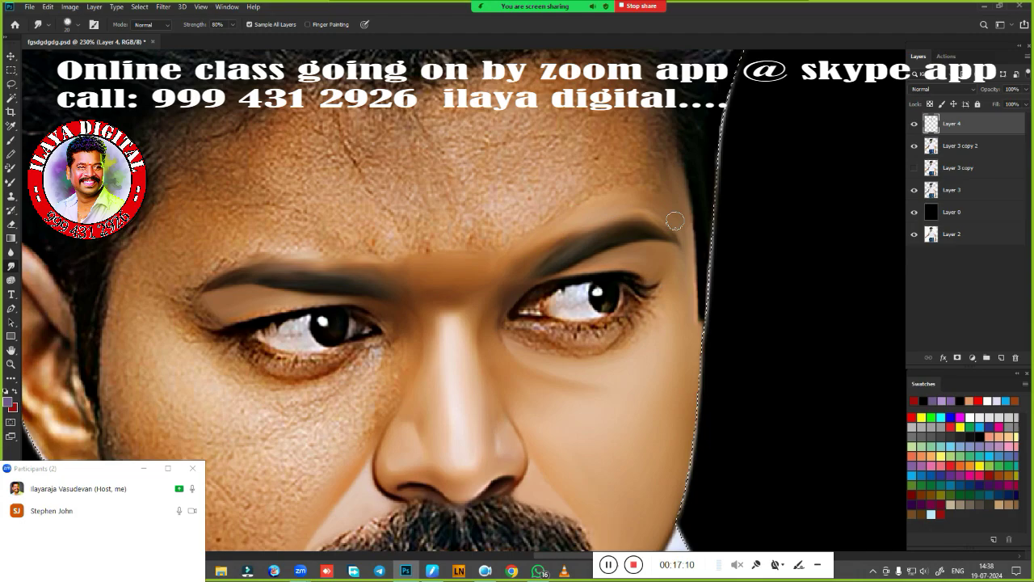
pyautogui.scroll(-5, 635, 388)
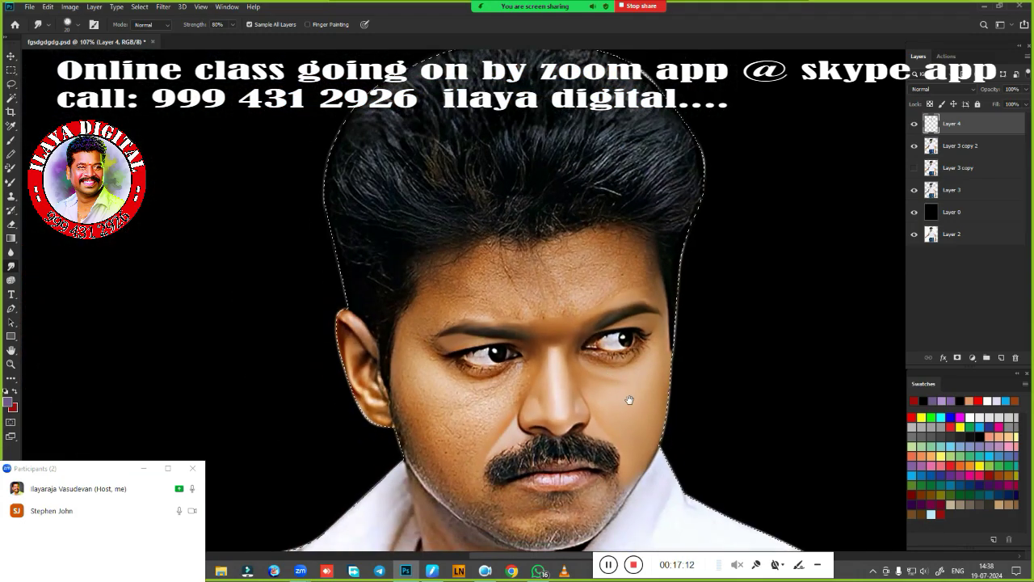
pyautogui.scroll(5, 635, 388)
pyautogui.moveTo(651, 390); pyautogui.dragTo(840, 130)
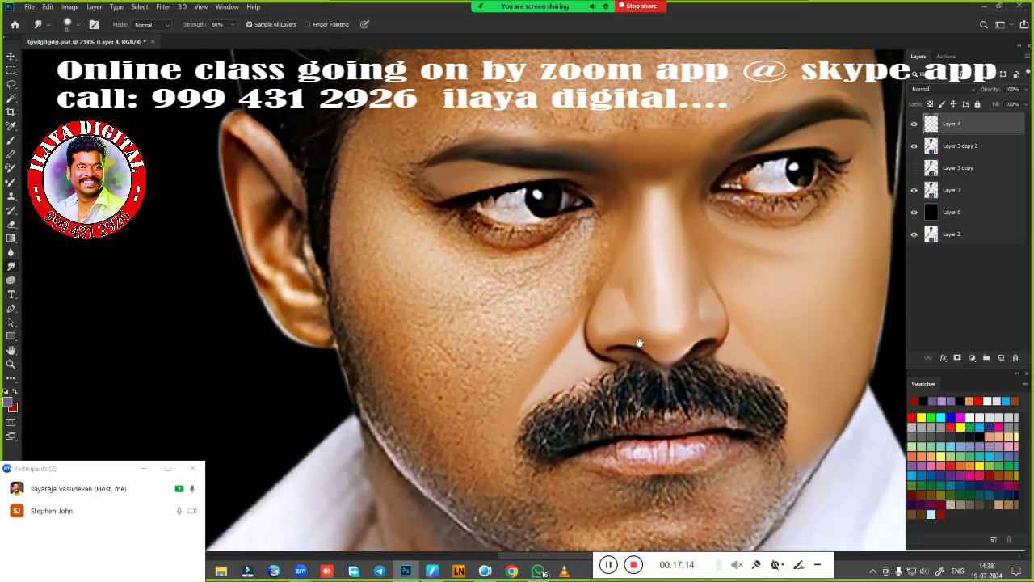
pyautogui.moveTo(599, 203); pyautogui.dragTo(599, 352)
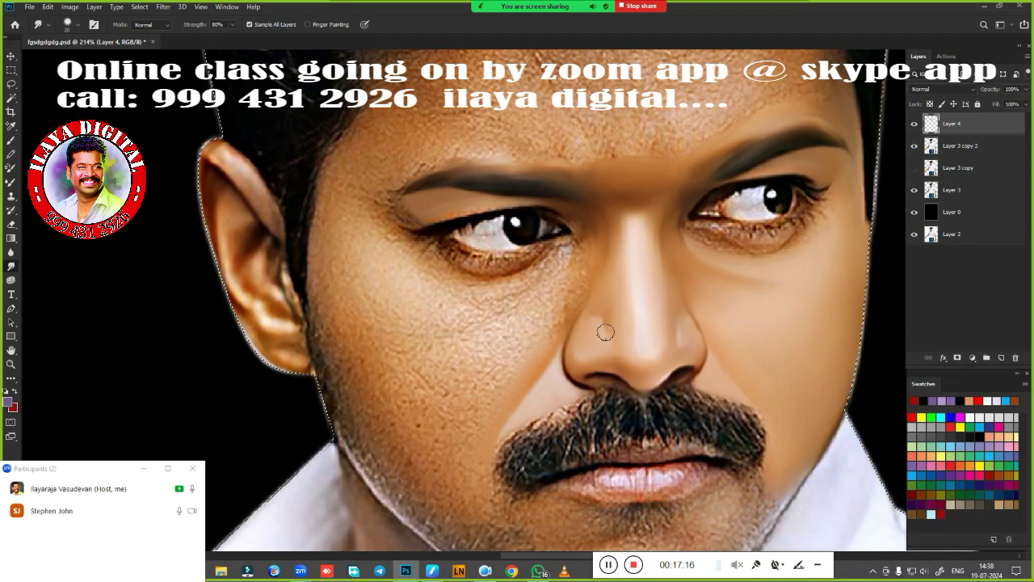
# Clear the figure selection and outline the left under-eye area as a Pen path selection
pyautogui.hotkey('ctrl', 'd')
pyautogui.hotkey('ctrl', 'Escape')
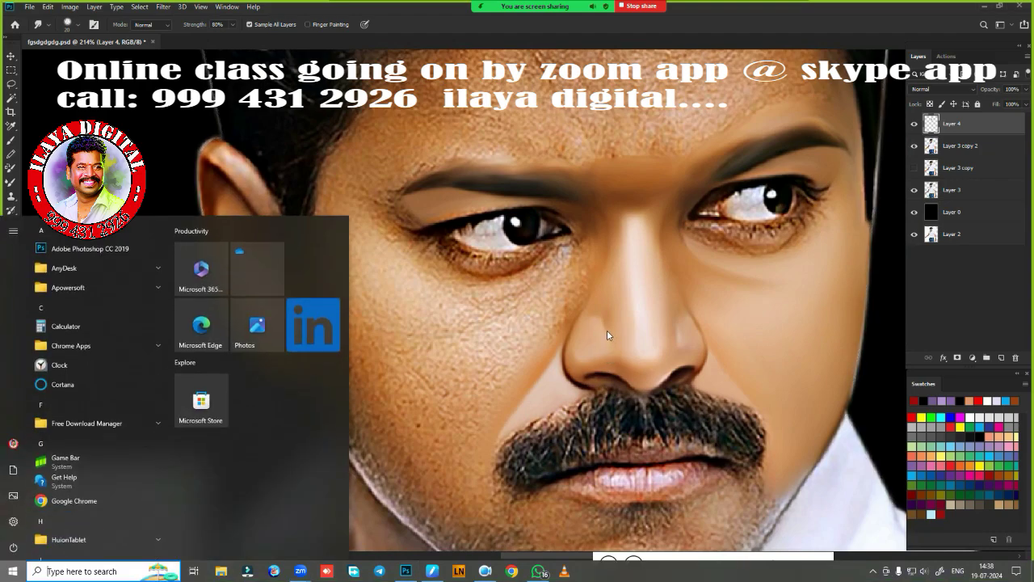
pyautogui.press('Escape')
pyautogui.hotkey('ctrl', 'z')
pyautogui.hotkey('ctrl', 'd')
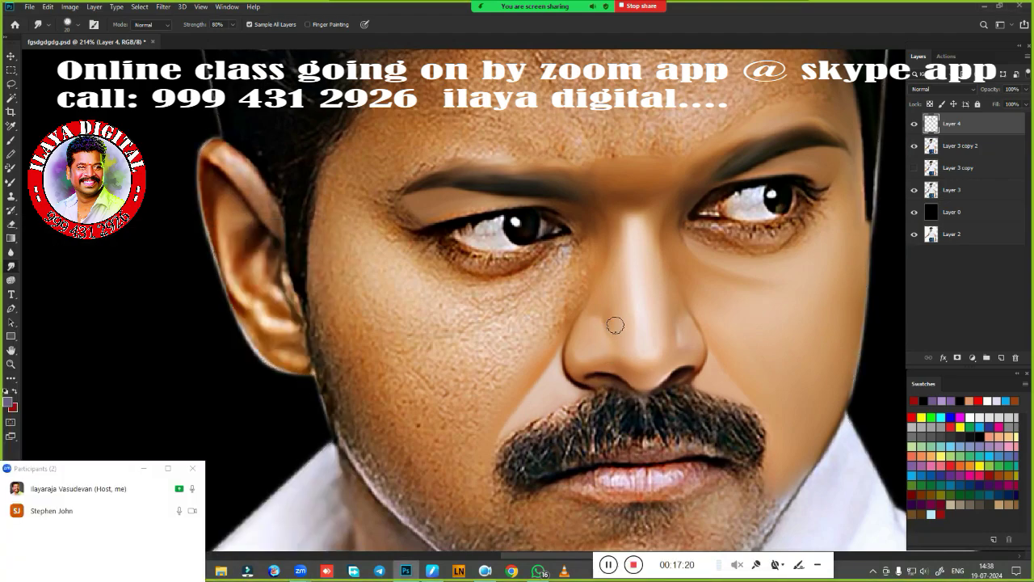
pyautogui.press('p')
pyautogui.moveTo(579, 298); pyautogui.dragTo(790, 267)
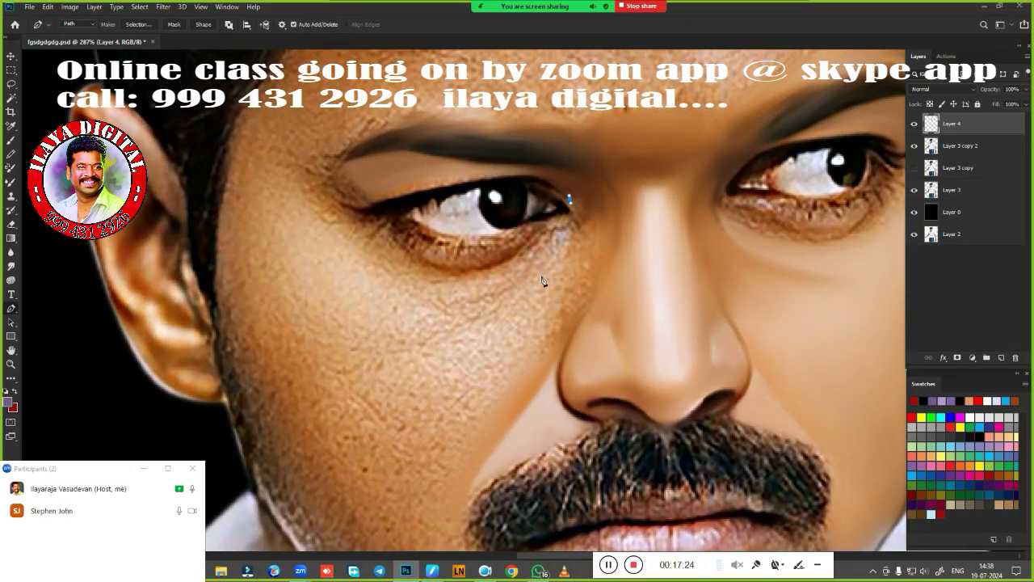
pyautogui.moveTo(362, 317); pyautogui.dragTo(296, 274)
pyautogui.moveTo(272, 196); pyautogui.dragTo(320, 140)
pyautogui.hotkey('ctrl', 'Return')
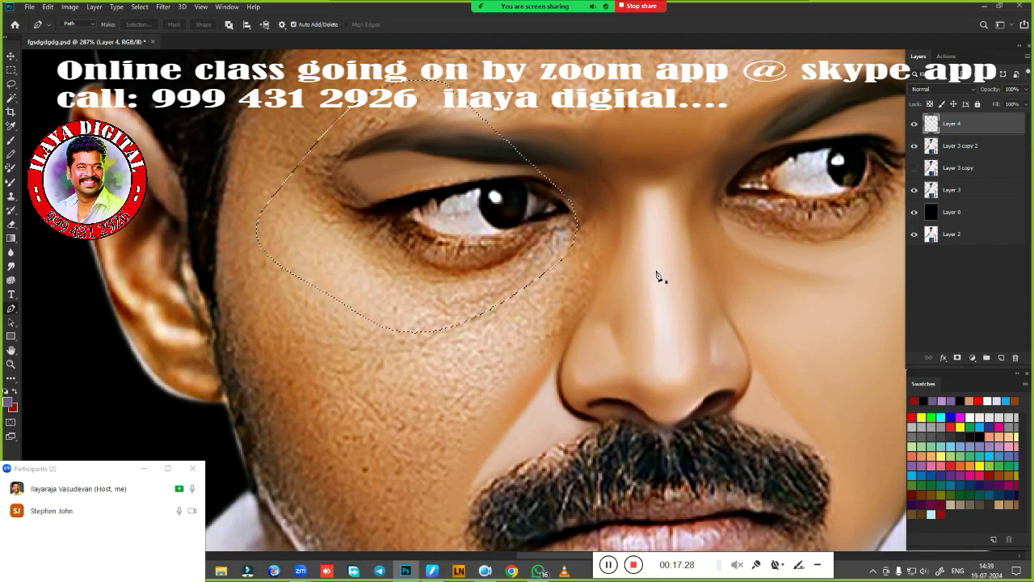
# Feather the selection 2 px, smudge the under-eye skin smooth, then deselect
pyautogui.scroll(1, 630, 285)
pyautogui.hotkey('shift', 'F6')
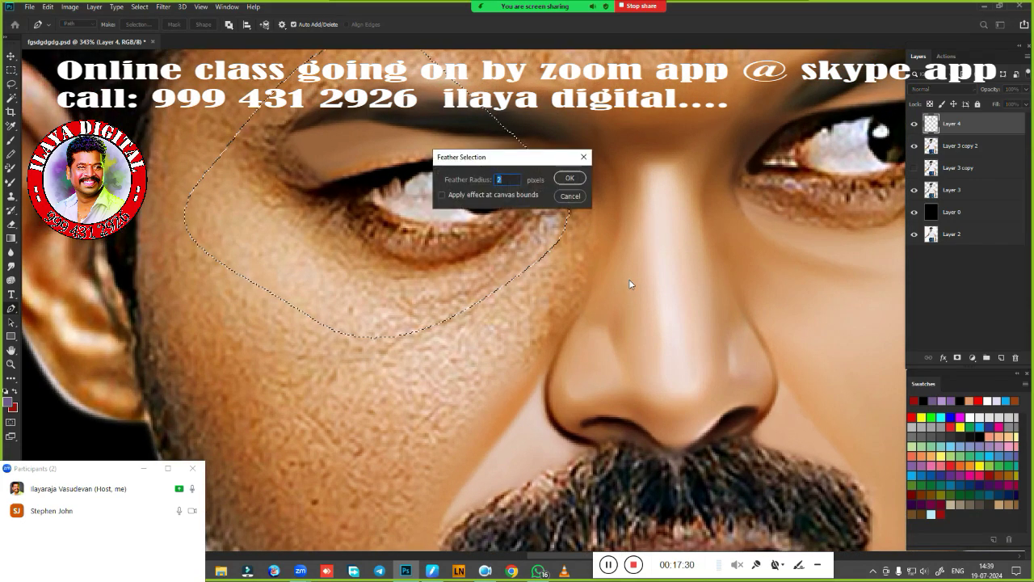
pyautogui.press('Return')
pyautogui.press('r')
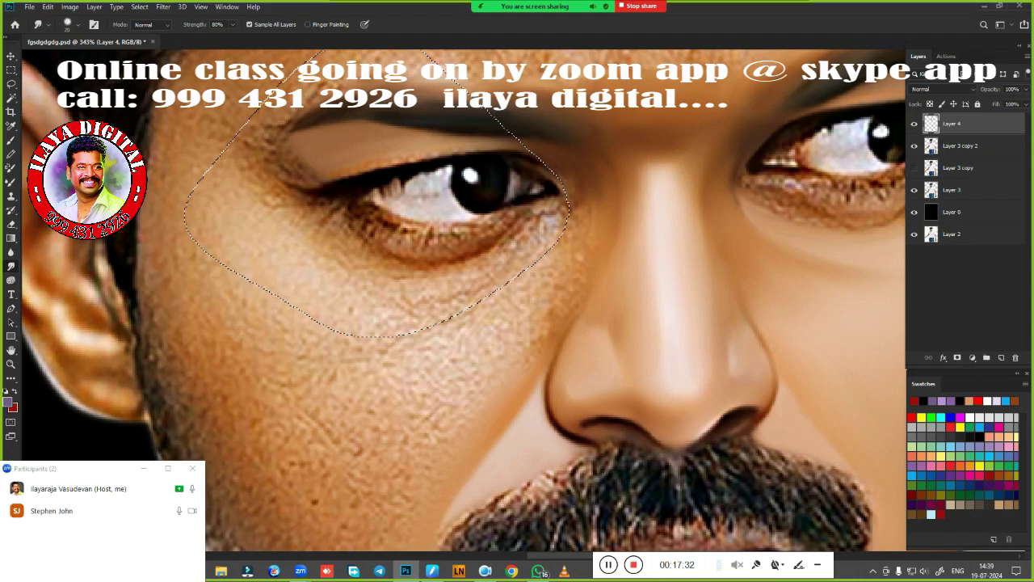
pyautogui.moveTo(398, 324)
pyautogui.mouseDown()
pyautogui.moveTo(417, 300)
pyautogui.moveTo(492, 298)
pyautogui.moveTo(479, 279)
pyautogui.moveTo(529, 259)
pyautogui.moveTo(554, 173)
pyautogui.mouseUp()
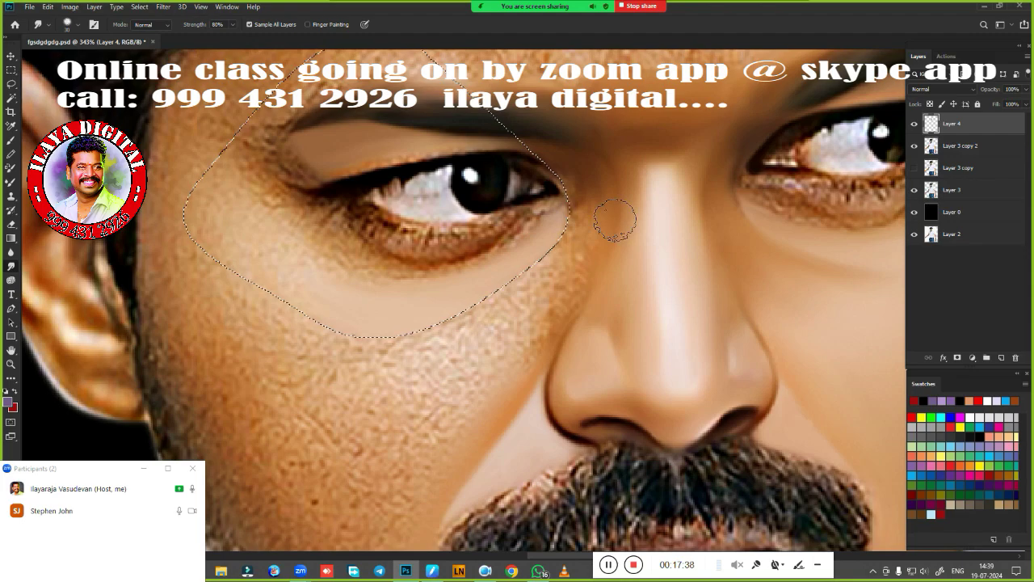
pyautogui.hotkey('shift', 'F6')
pyautogui.press('Return')
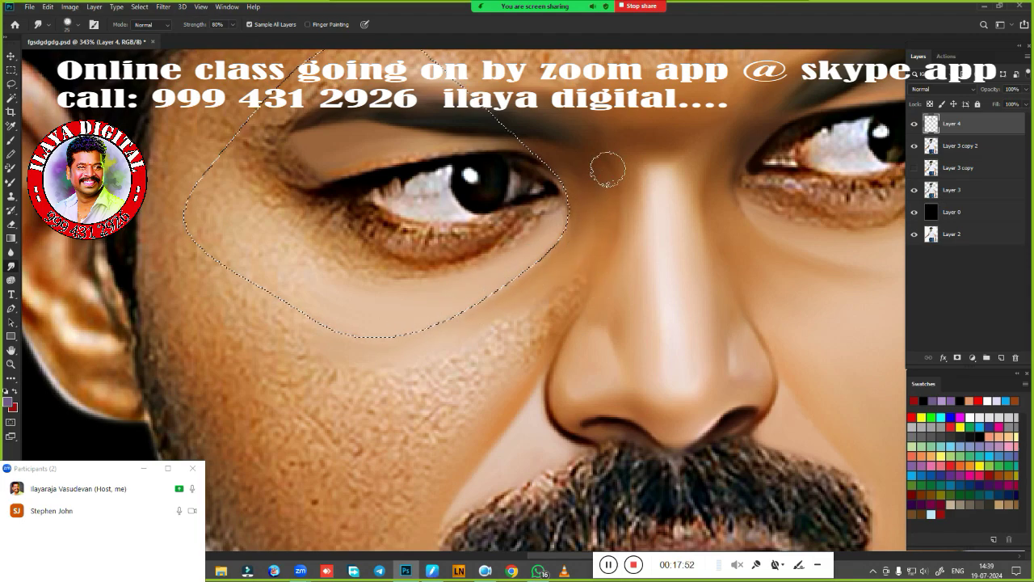
pyautogui.press(']')
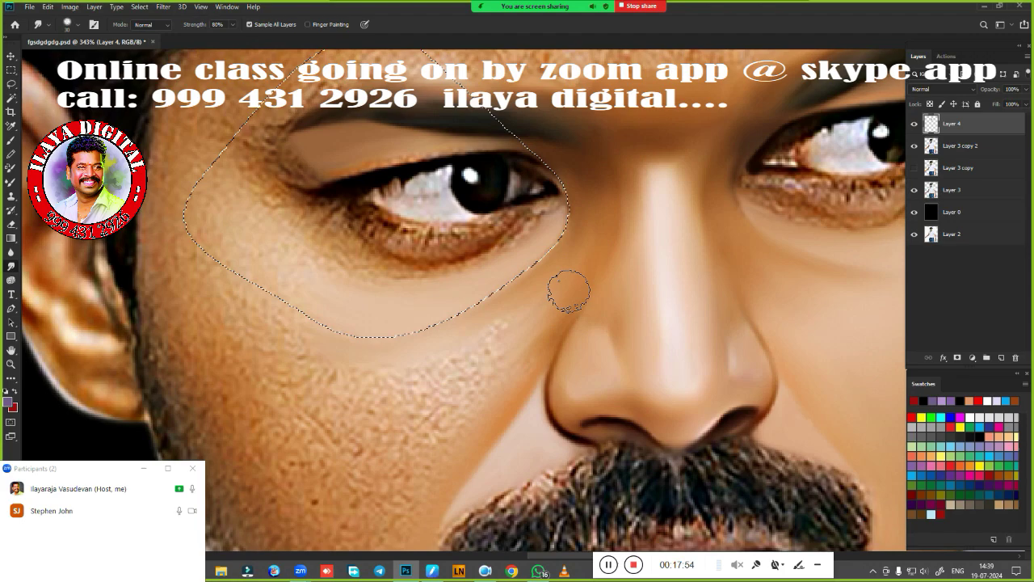
pyautogui.moveTo(490, 337); pyautogui.dragTo(473, 306)
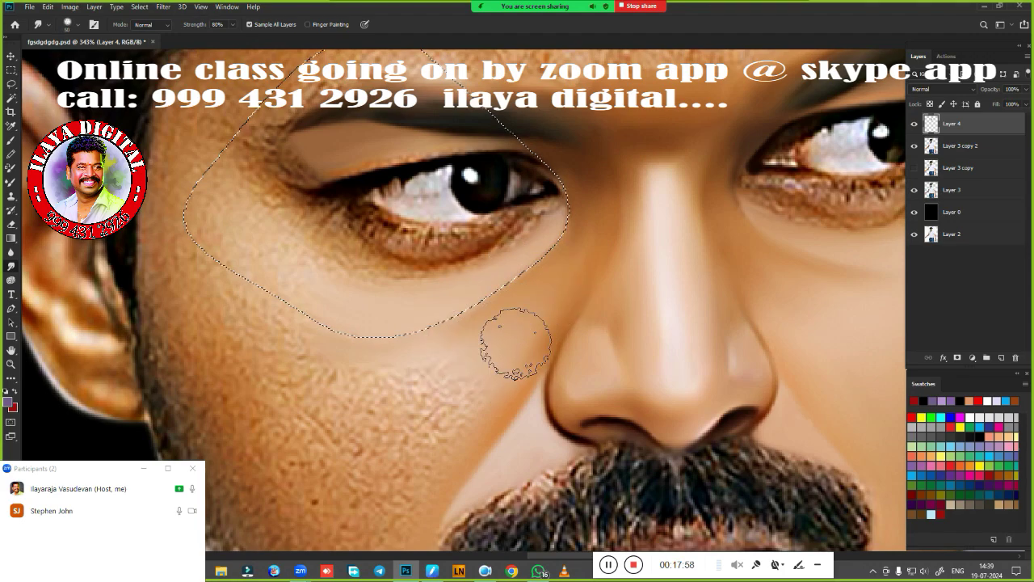
pyautogui.hotkey('ctrl', 'd')
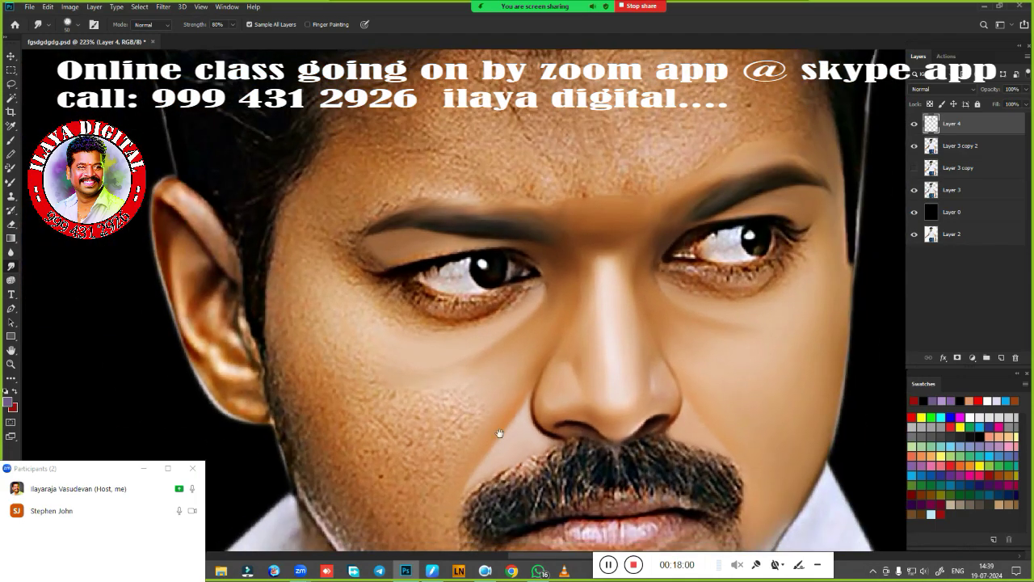
# Reload the figure selection and smudge the left cheek smooth down to the jaw and moustache edge
pyautogui.scroll(-3, 496, 428)
pyautogui.scroll(-2, 350, 347)
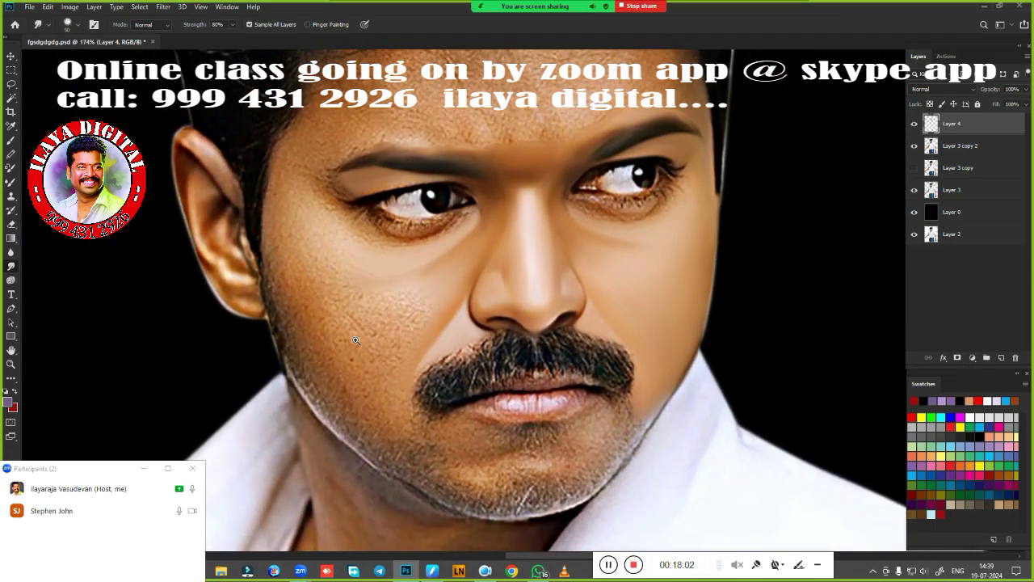
pyautogui.keyDown('ctrl'); pyautogui.click(932, 190); pyautogui.keyUp('ctrl')
pyautogui.scroll(1, 302, 363)
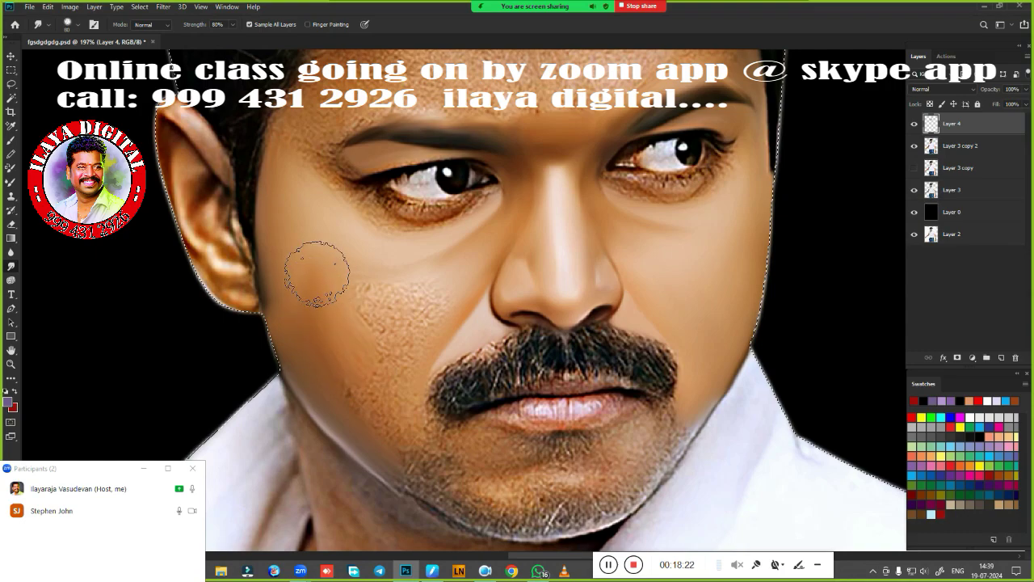
pyautogui.moveTo(342, 333); pyautogui.dragTo(392, 350)
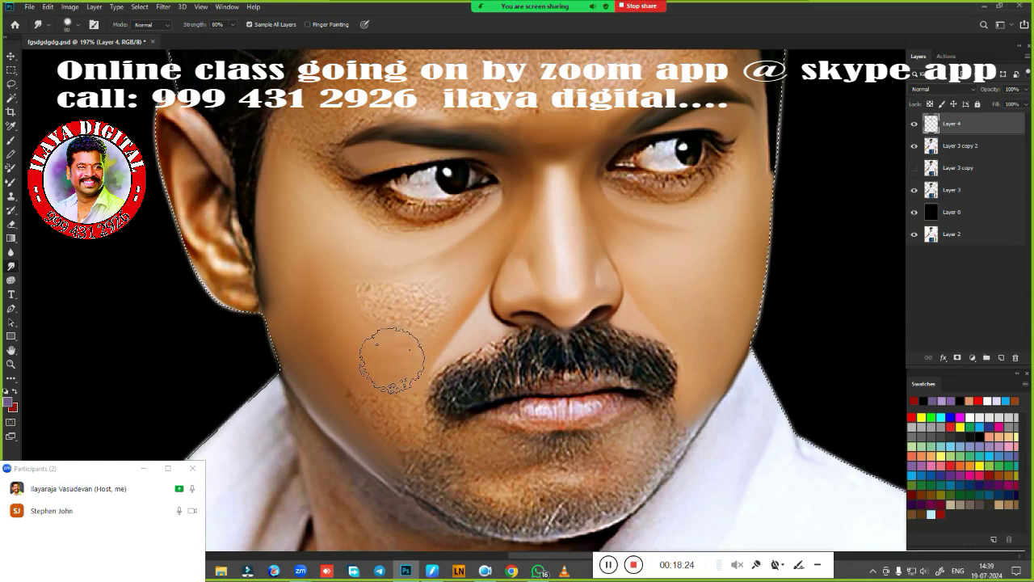
pyautogui.moveTo(363, 303); pyautogui.dragTo(407, 302)
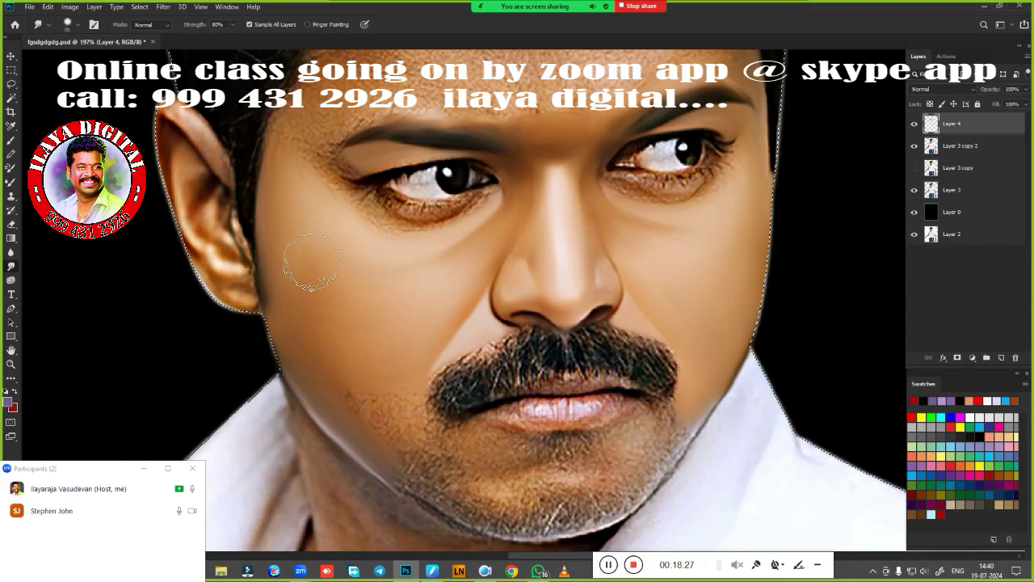
pyautogui.moveTo(334, 397); pyautogui.dragTo(386, 441)
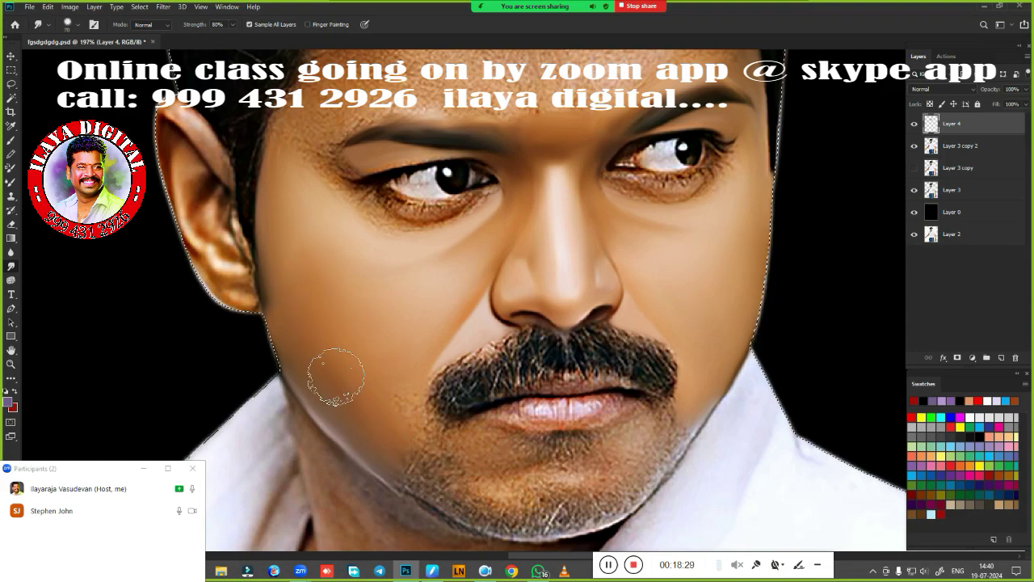
pyautogui.moveTo(399, 382); pyautogui.dragTo(407, 412)
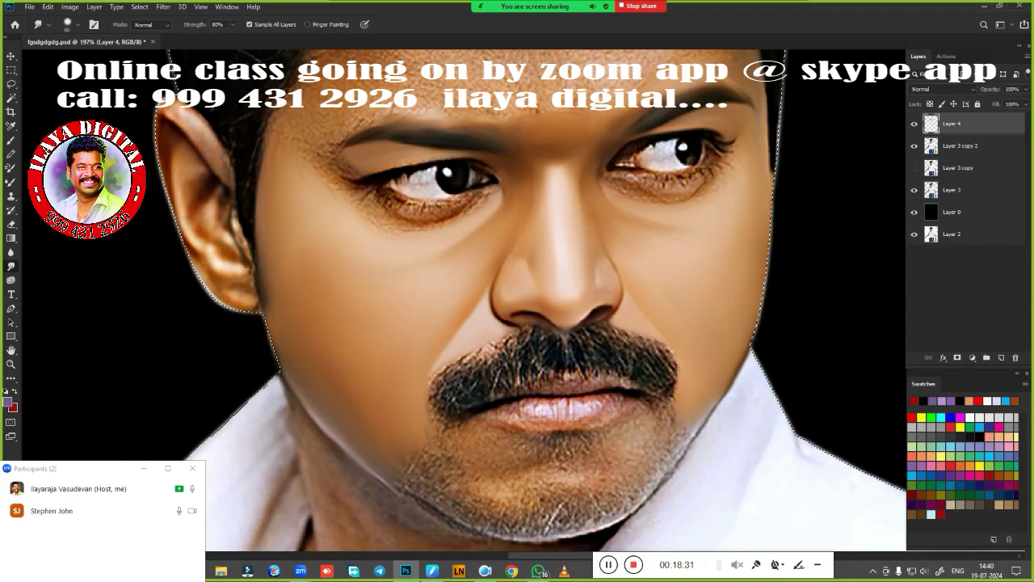
pyautogui.scroll(-3, 550, 415)
pyautogui.scroll(3, 550, 415)
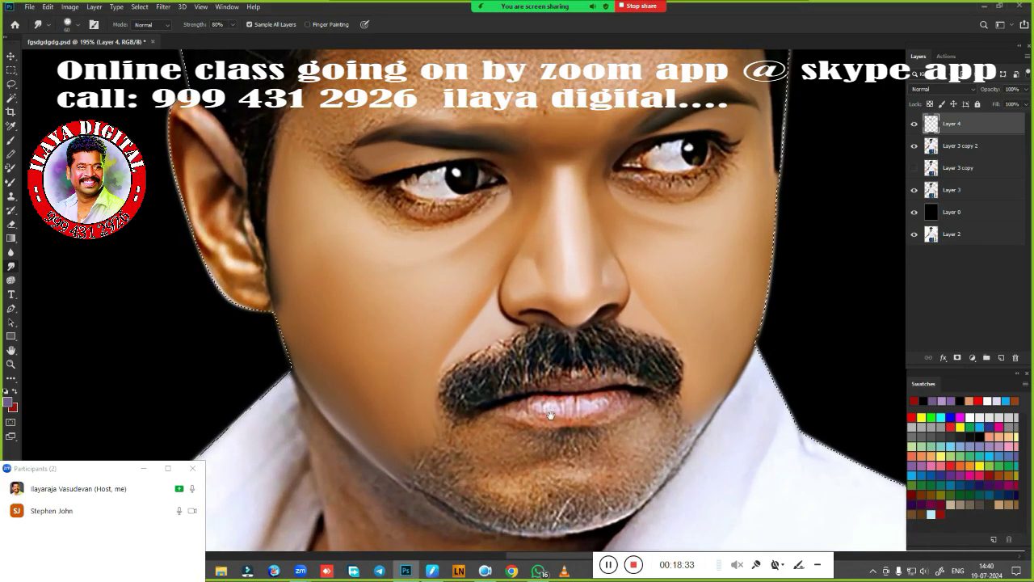
# Lasso a 2 px feathered selection around the forehead, brows and under-eyes
pyautogui.press('e')
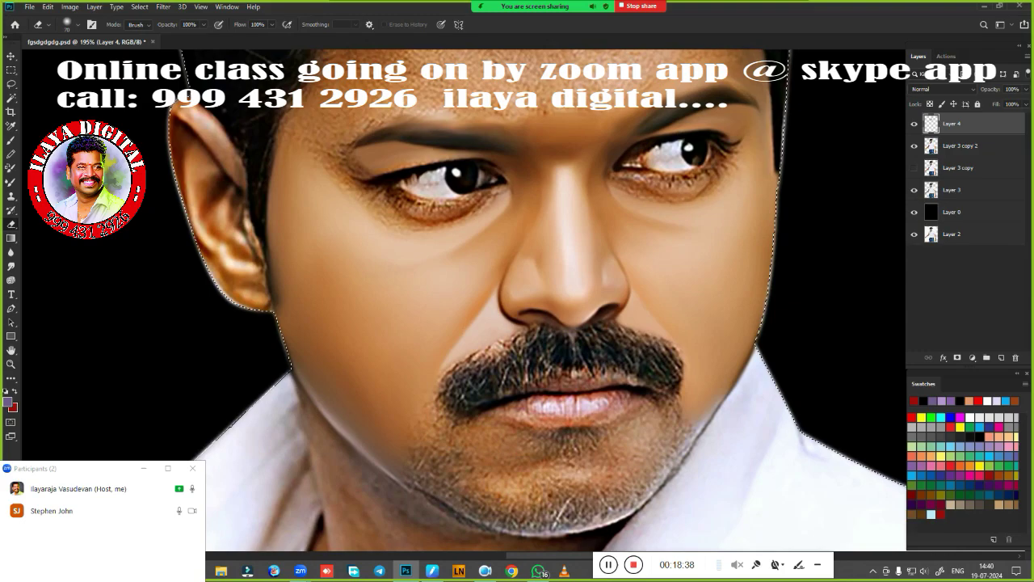
pyautogui.scroll(-2, 614, 372)
pyautogui.scroll(2, 615, 372)
pyautogui.scroll(2, 615, 373)
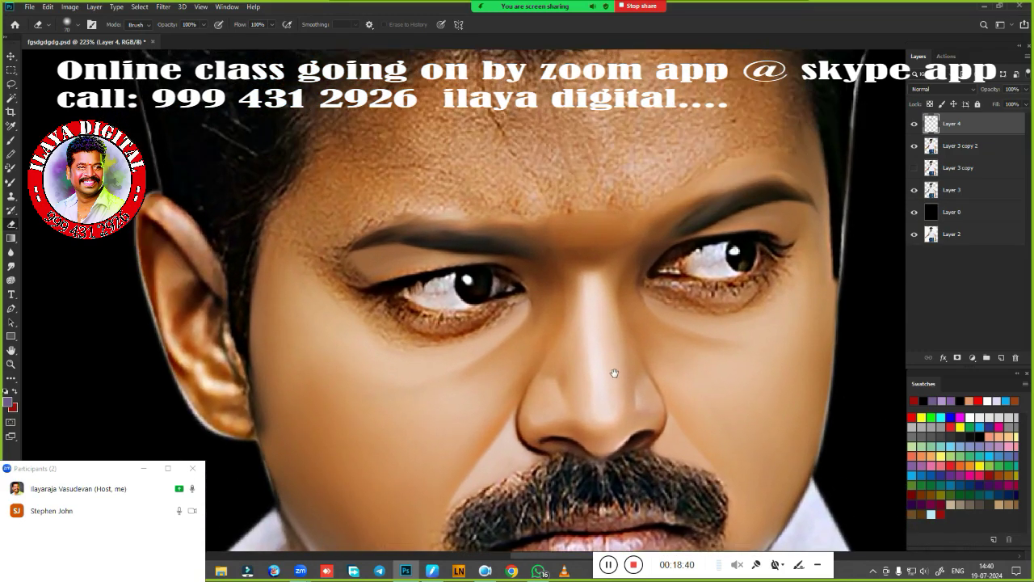
pyautogui.scroll(1, 614, 372)
pyautogui.scroll(1, 594, 323)
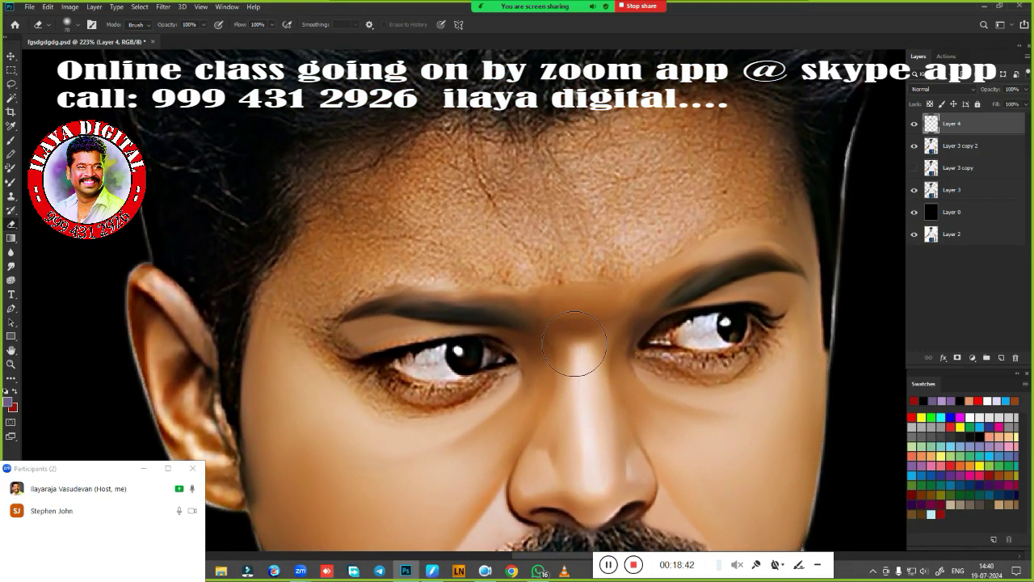
pyautogui.press('p')
pyautogui.press('l')
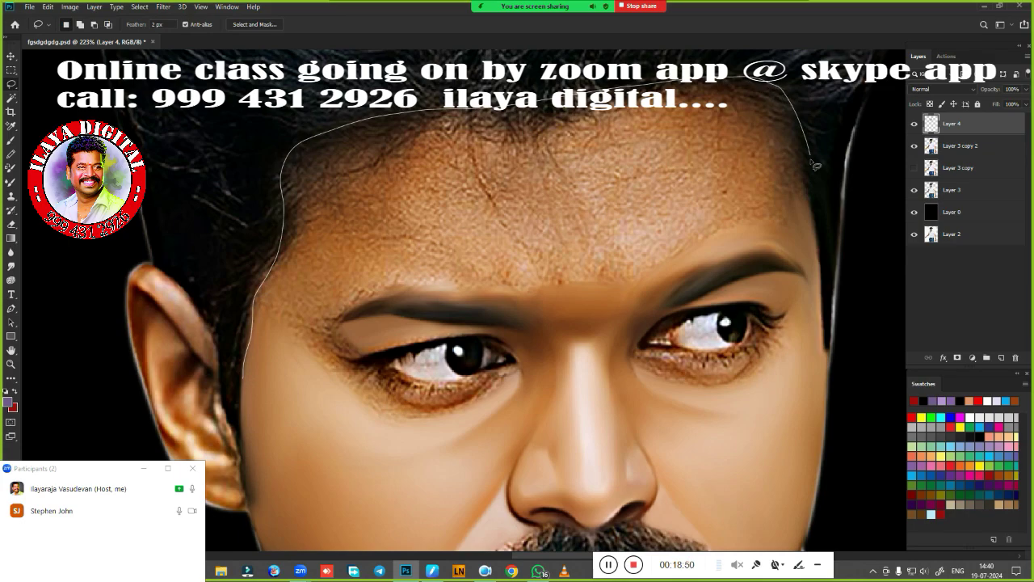
pyautogui.moveTo(825, 292); pyautogui.dragTo(392, 443)
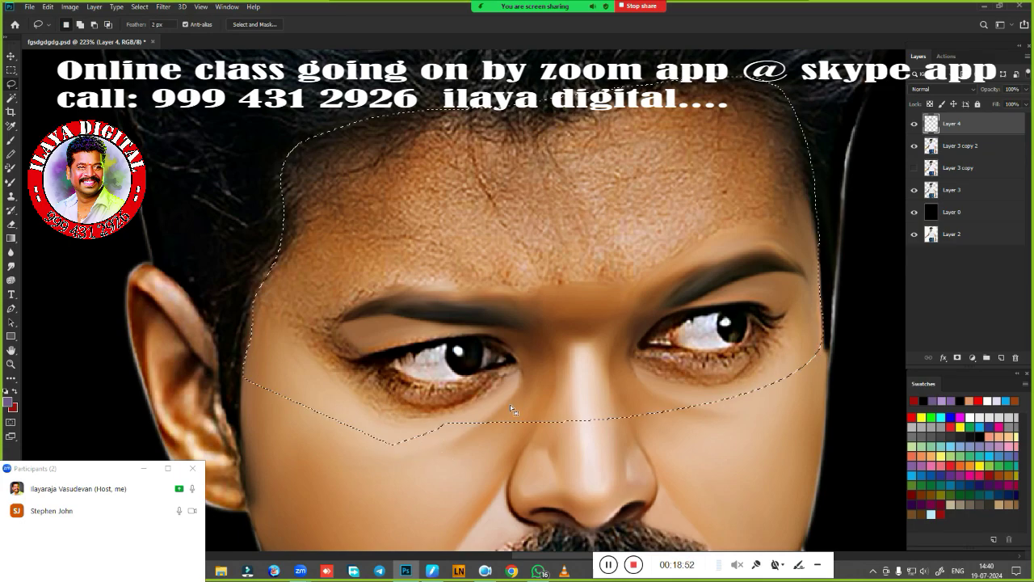
pyautogui.moveTo(543, 304); pyautogui.dragTo(644, 242)
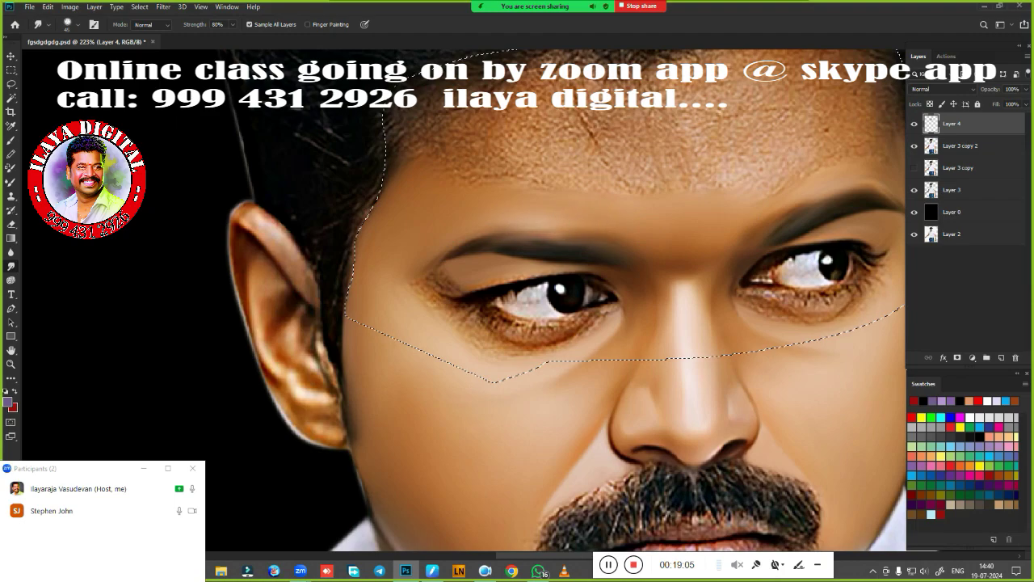
# Smudge the forehead texture smooth across the middle, along the hairline and over the left blotch
pyautogui.moveTo(601, 267); pyautogui.dragTo(436, 378)
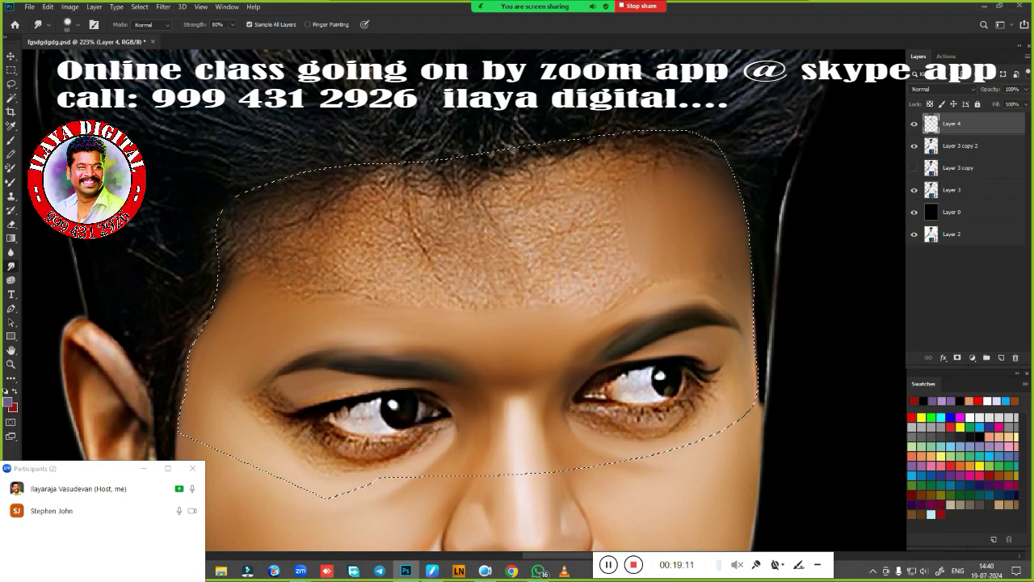
pyautogui.moveTo(602, 235)
pyautogui.mouseDown()
pyautogui.moveTo(409, 239)
pyautogui.moveTo(458, 241)
pyautogui.moveTo(418, 238)
pyautogui.moveTo(396, 260)
pyautogui.mouseUp()
pyautogui.moveTo(365, 272)
pyautogui.mouseDown()
pyautogui.moveTo(474, 282)
pyautogui.moveTo(593, 273)
pyautogui.moveTo(656, 253)
pyautogui.mouseUp()
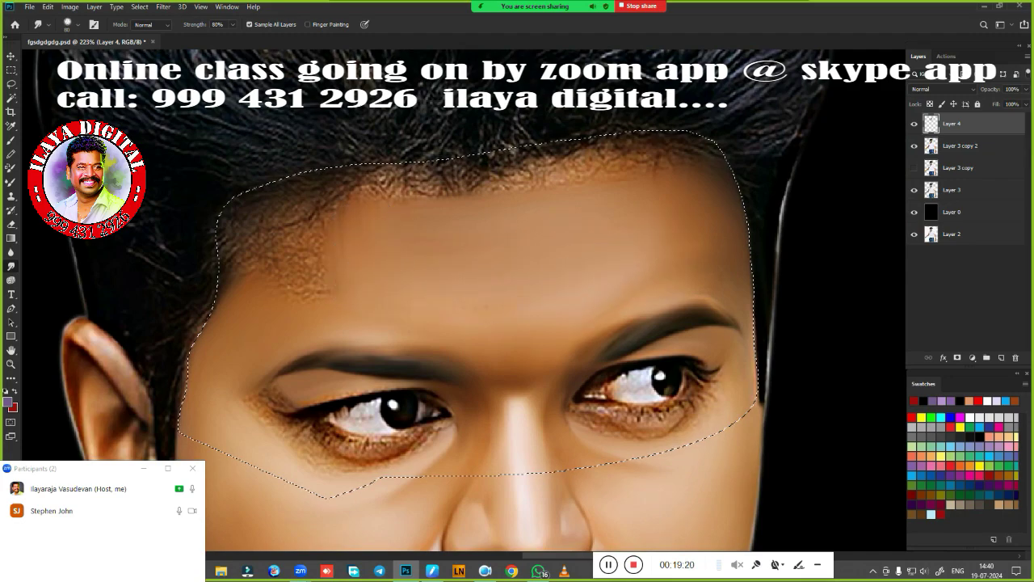
pyautogui.moveTo(278, 270)
pyautogui.mouseDown()
pyautogui.moveTo(232, 219)
pyautogui.moveTo(157, 242)
pyautogui.mouseUp()
pyautogui.moveTo(234, 234)
pyautogui.mouseDown()
pyautogui.moveTo(323, 202)
pyautogui.moveTo(611, 168)
pyautogui.moveTo(404, 203)
pyautogui.moveTo(566, 174)
pyautogui.moveTo(695, 165)
pyautogui.mouseUp()
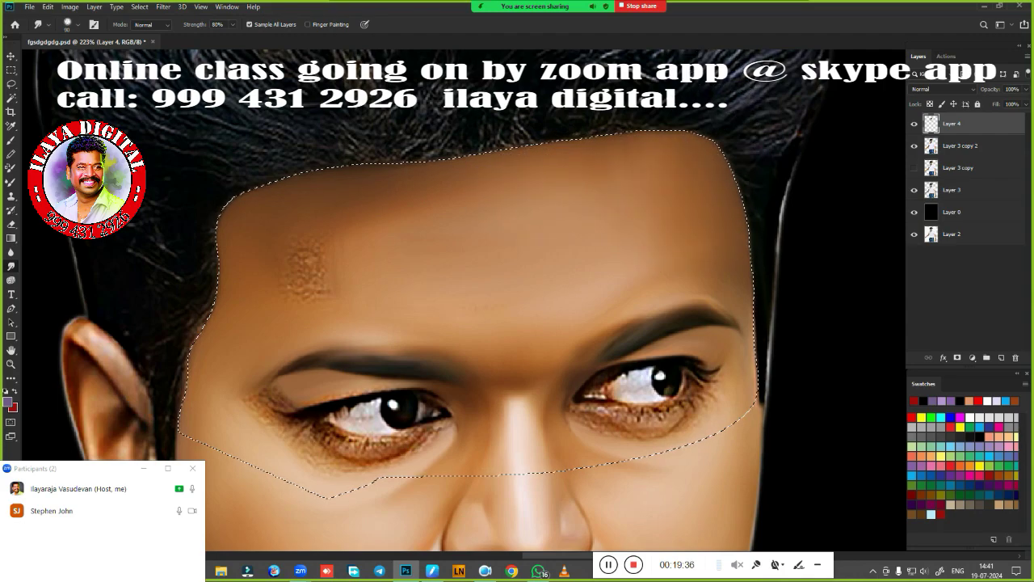
pyautogui.moveTo(288, 269); pyautogui.dragTo(299, 241)
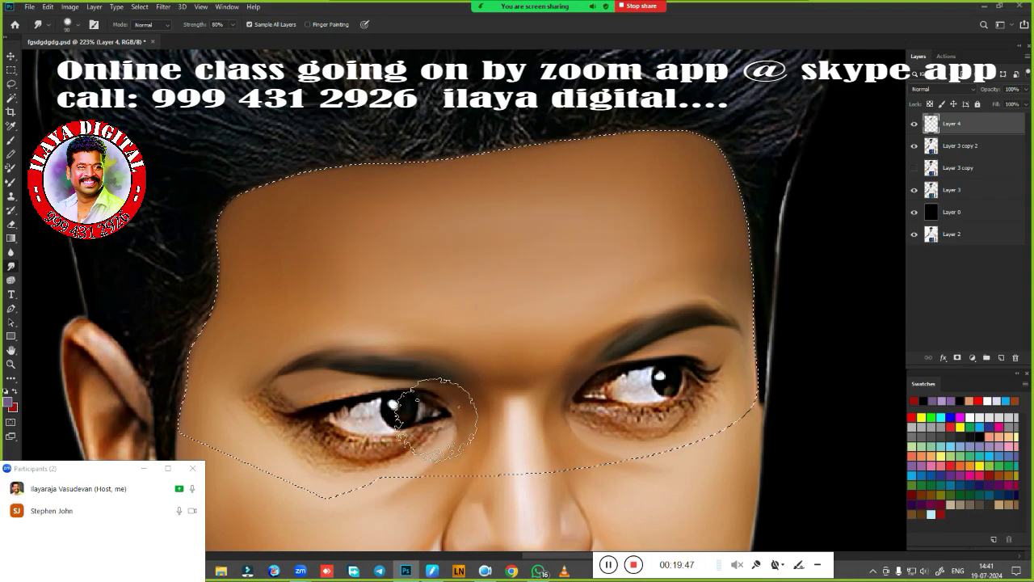
# Deselect and erase the smudge spill from the hairline on Layer 4 so hair strands look crisp
pyautogui.hotkey('ctrl', 'd')
pyautogui.hotkey('ctrl', '0')
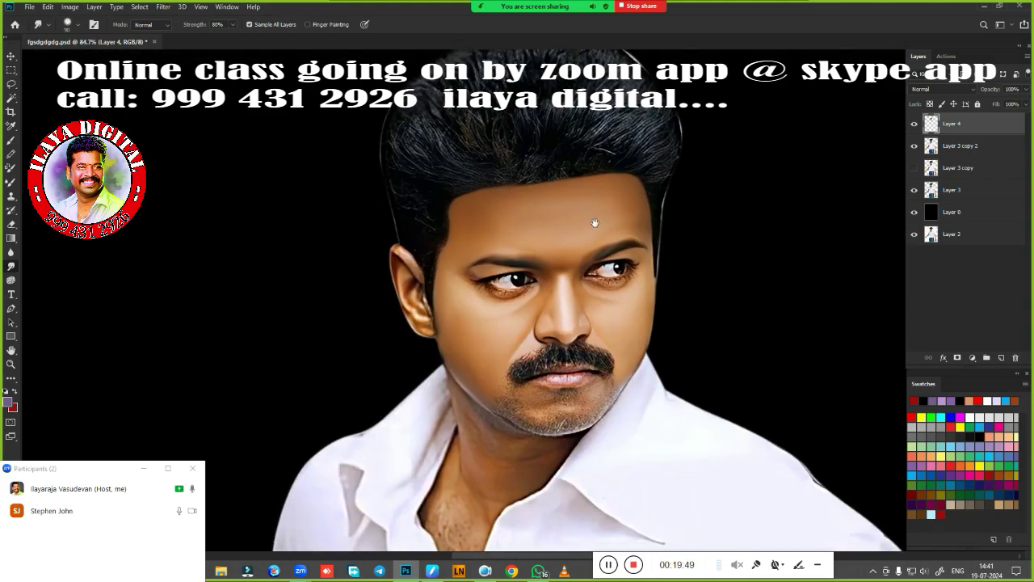
pyautogui.scroll(3, 512, 240)
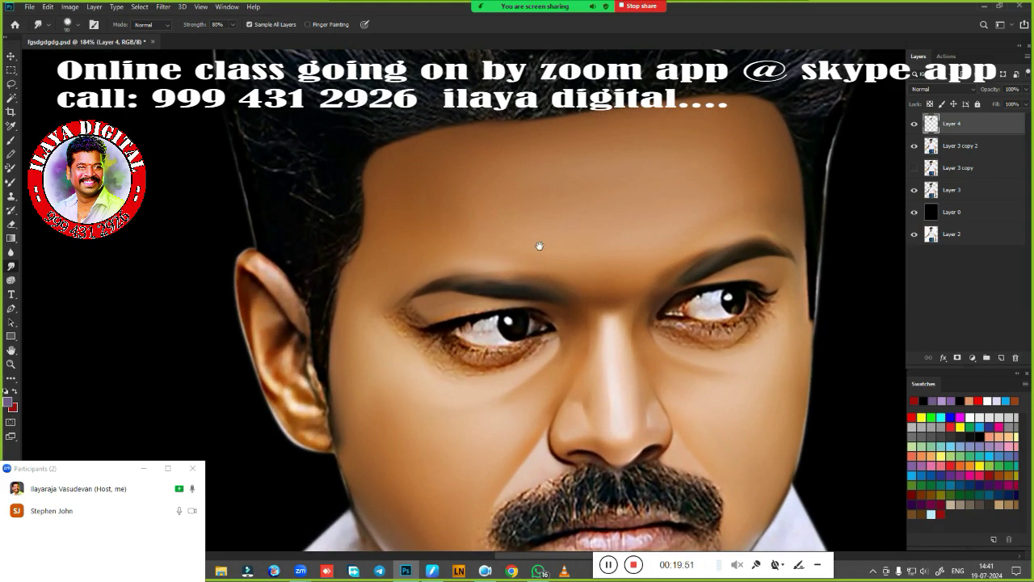
pyautogui.press('e')
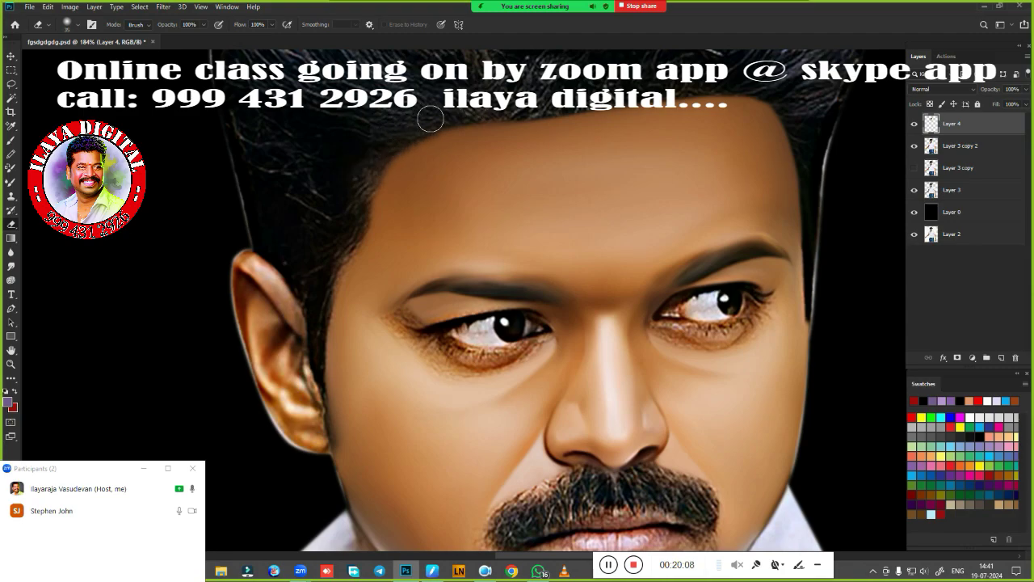
pyautogui.moveTo(538, 113)
pyautogui.mouseDown()
pyautogui.moveTo(760, 95)
pyautogui.moveTo(820, 185)
pyautogui.moveTo(831, 239)
pyautogui.moveTo(817, 263)
pyautogui.mouseUp()
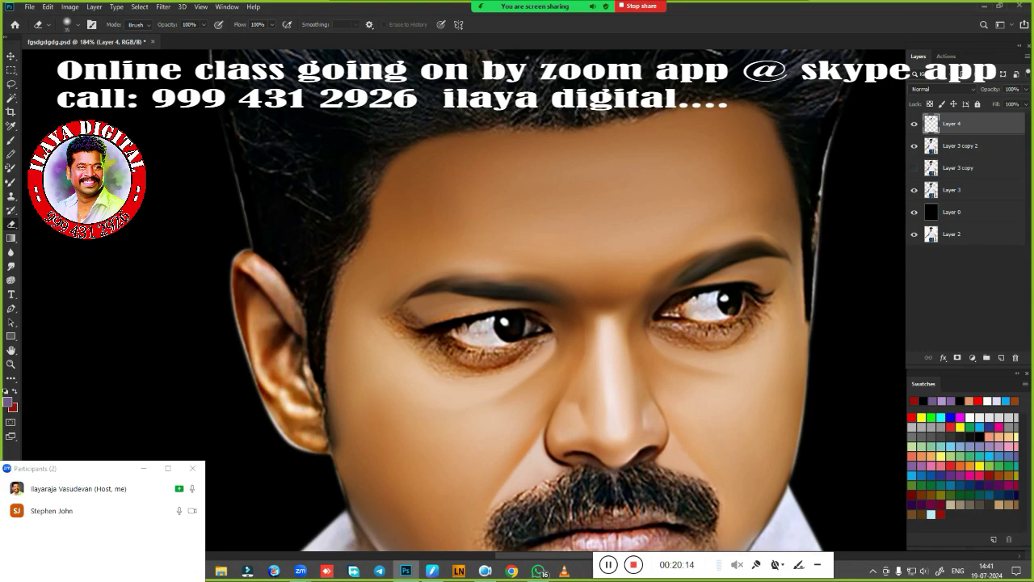
pyautogui.moveTo(794, 107); pyautogui.dragTo(772, 87)
pyautogui.click(915, 124)
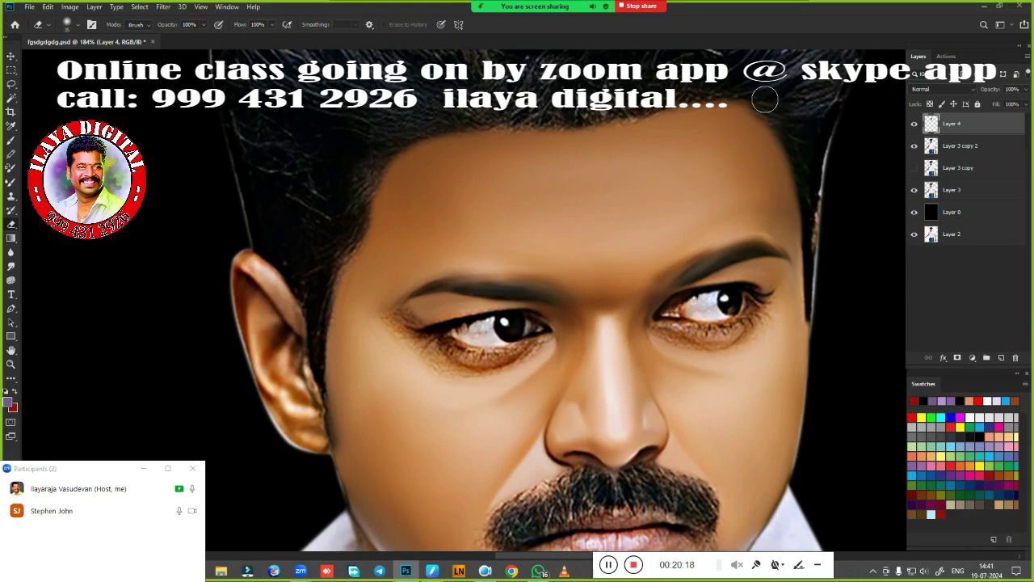
pyautogui.moveTo(765, 99)
pyautogui.mouseDown()
pyautogui.moveTo(553, 127)
pyautogui.moveTo(429, 129)
pyautogui.moveTo(353, 179)
pyautogui.moveTo(352, 239)
pyautogui.mouseUp()
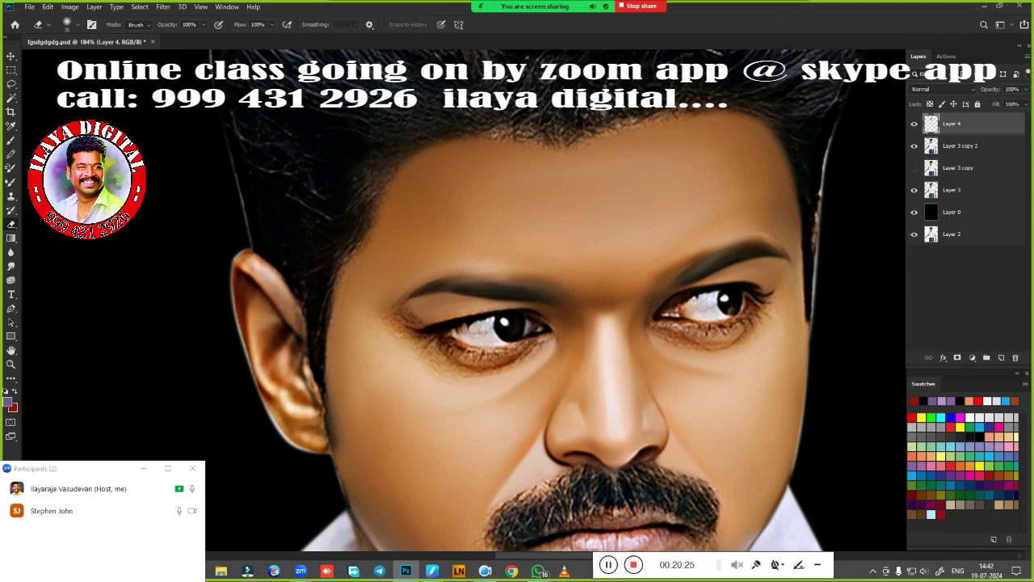
pyautogui.moveTo(685, 396)
pyautogui.mouseDown()
pyautogui.moveTo(614, 251)
pyautogui.moveTo(665, 247)
pyautogui.mouseUp()
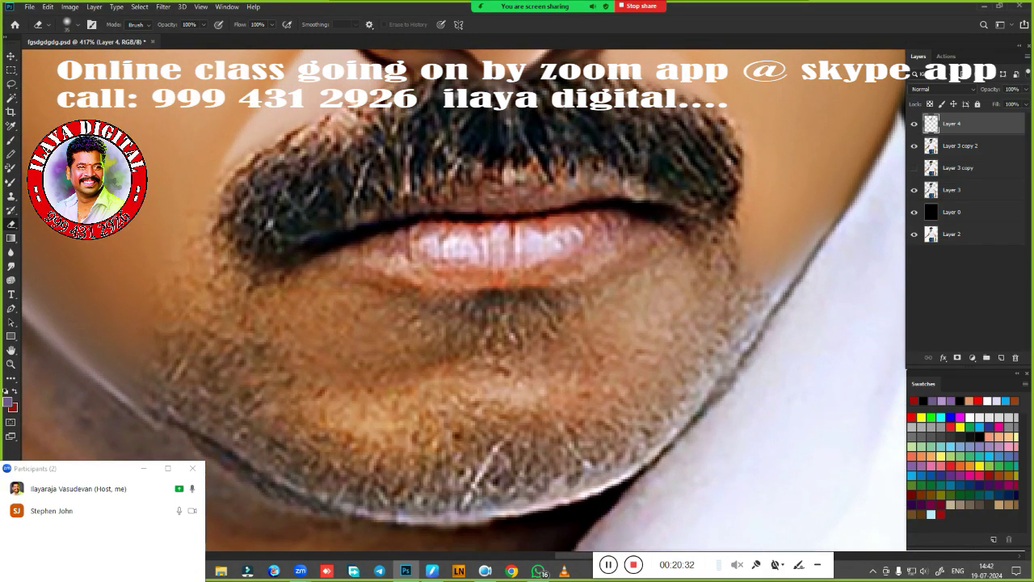
# Blend the lip corners, lower lip edge and upper lip line with a Very Wet, Light Mix Mixer Brush
pyautogui.press('b')
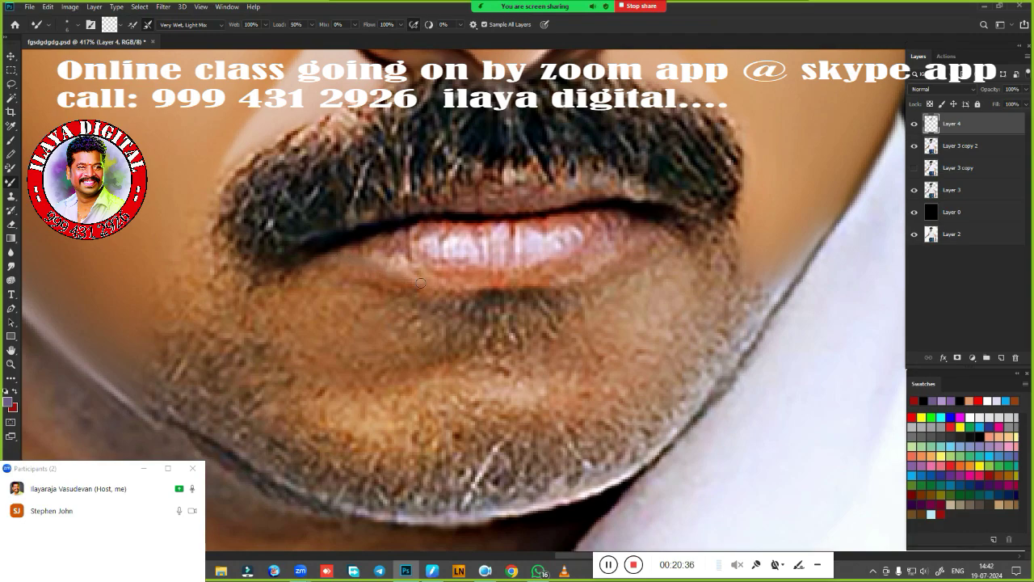
pyautogui.moveTo(639, 233); pyautogui.dragTo(590, 267)
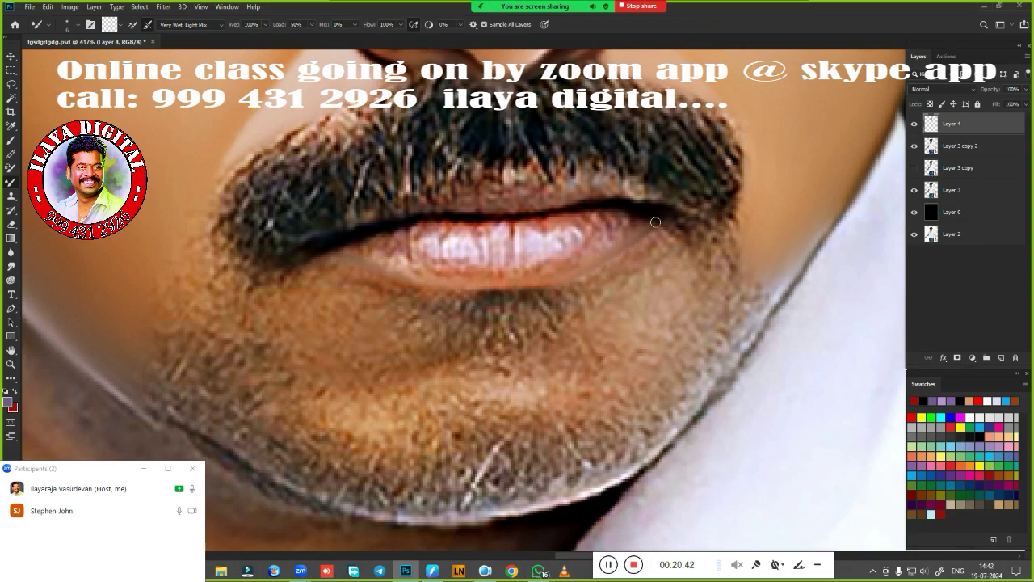
pyautogui.moveTo(619, 248); pyautogui.dragTo(595, 266)
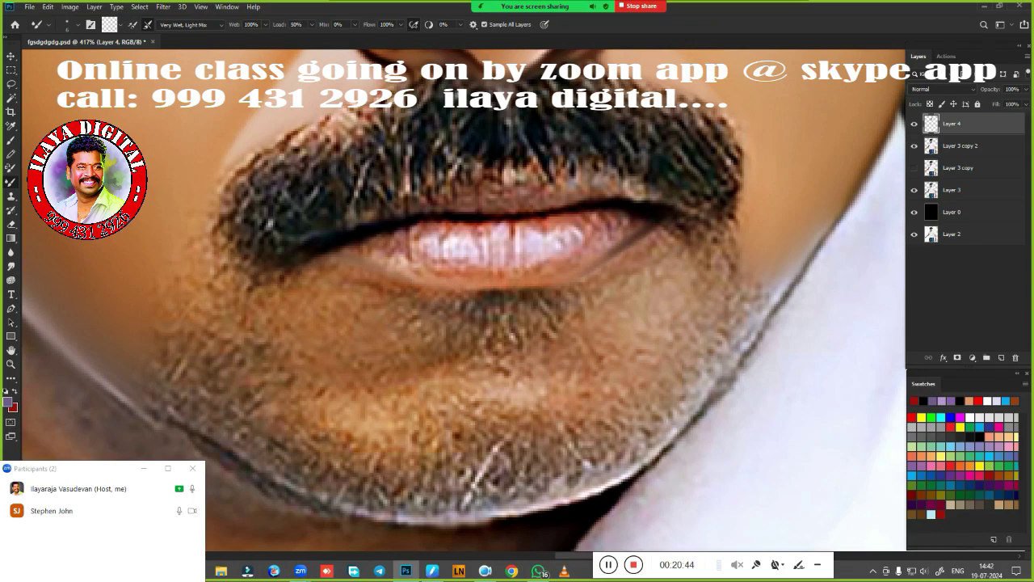
pyautogui.moveTo(355, 257)
pyautogui.mouseDown()
pyautogui.moveTo(333, 265)
pyautogui.moveTo(442, 283)
pyautogui.mouseUp()
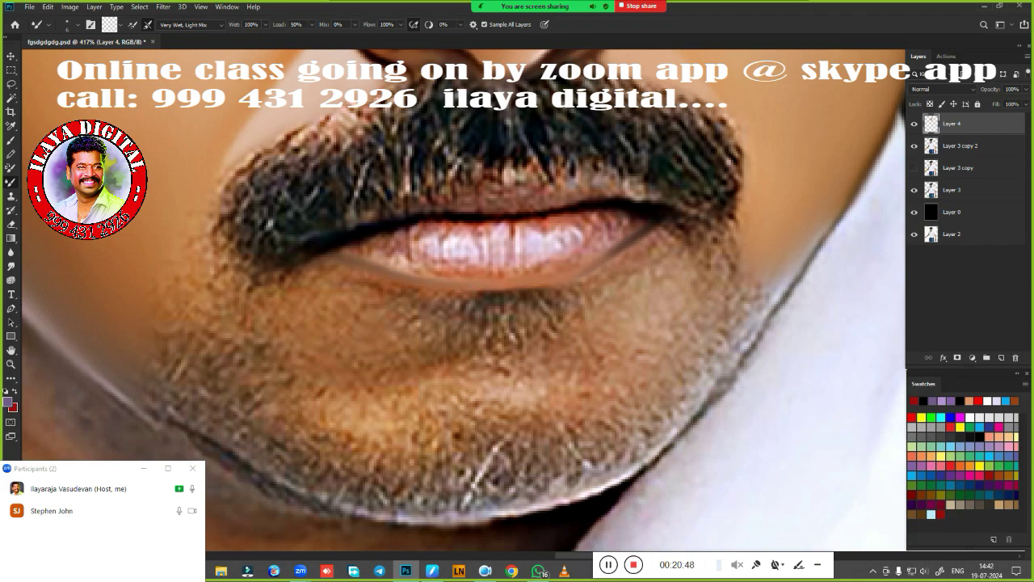
pyautogui.moveTo(620, 255)
pyautogui.mouseDown()
pyautogui.moveTo(609, 263)
pyautogui.moveTo(665, 220)
pyautogui.mouseUp()
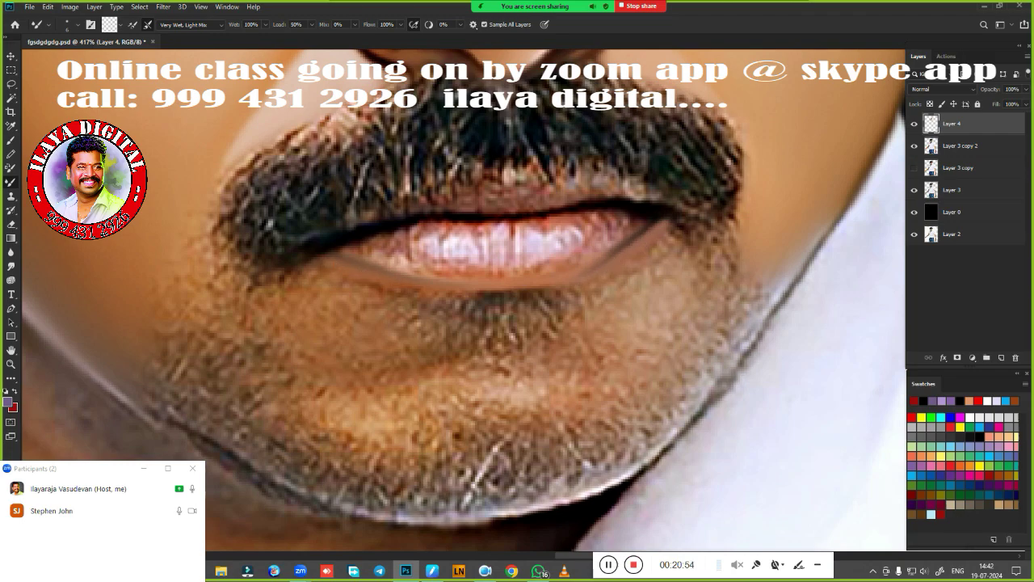
pyautogui.moveTo(477, 296); pyautogui.dragTo(519, 291)
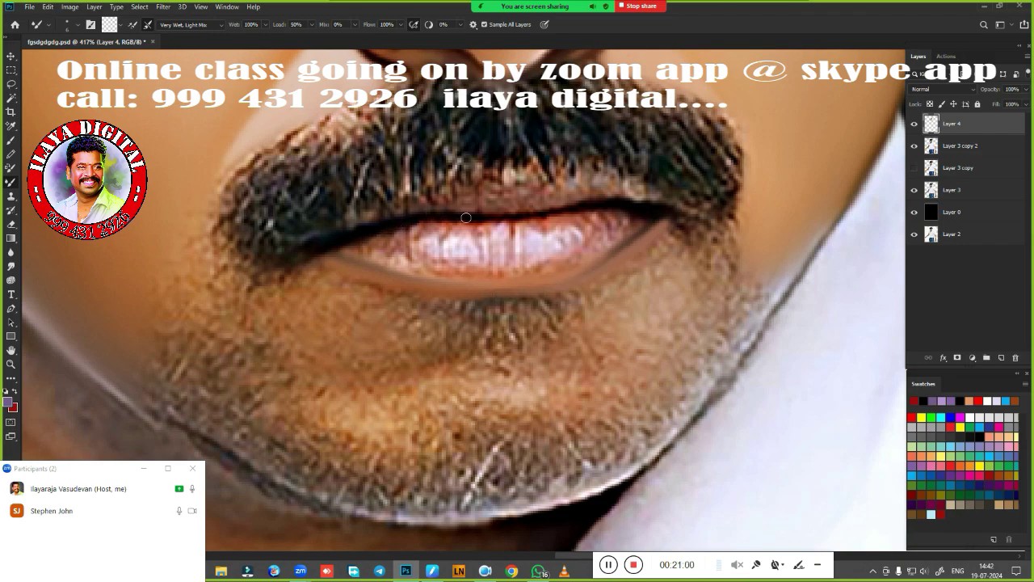
pyautogui.moveTo(599, 204); pyautogui.dragTo(502, 216)
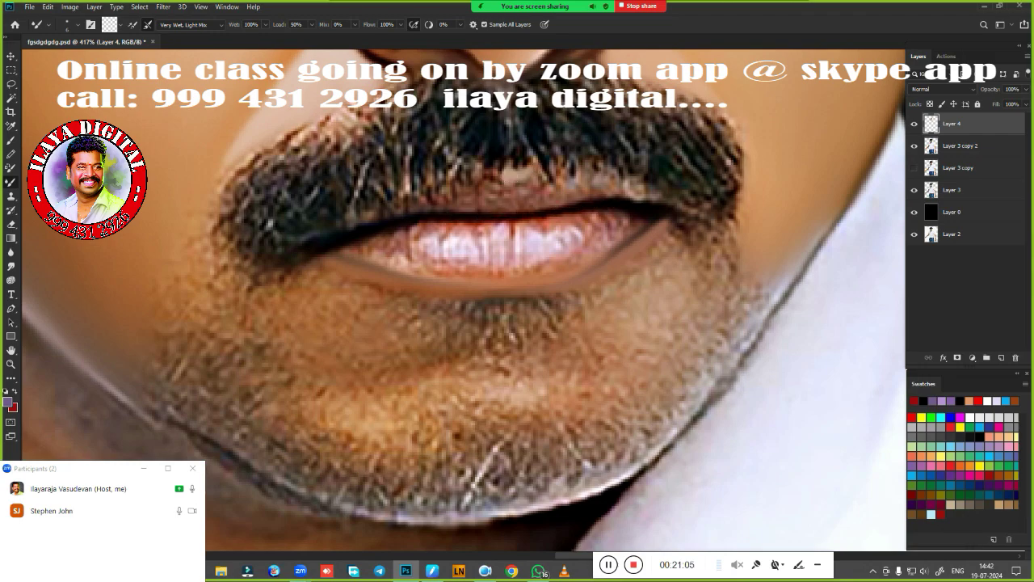
pyautogui.scroll(-1, 532, 319)
pyautogui.scroll(1, 566, 312)
pyautogui.scroll(-1, 582, 311)
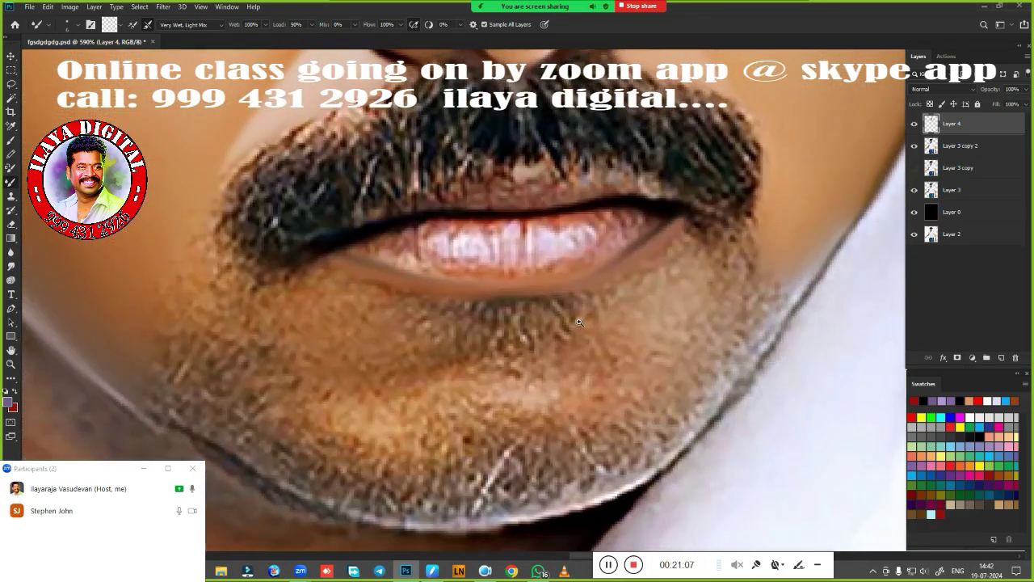
pyautogui.scroll(1, 588, 307)
# Smudge the upper lip line, right lip corner and lower lip at 80% strength into smooth, even texture
pyautogui.press('r')
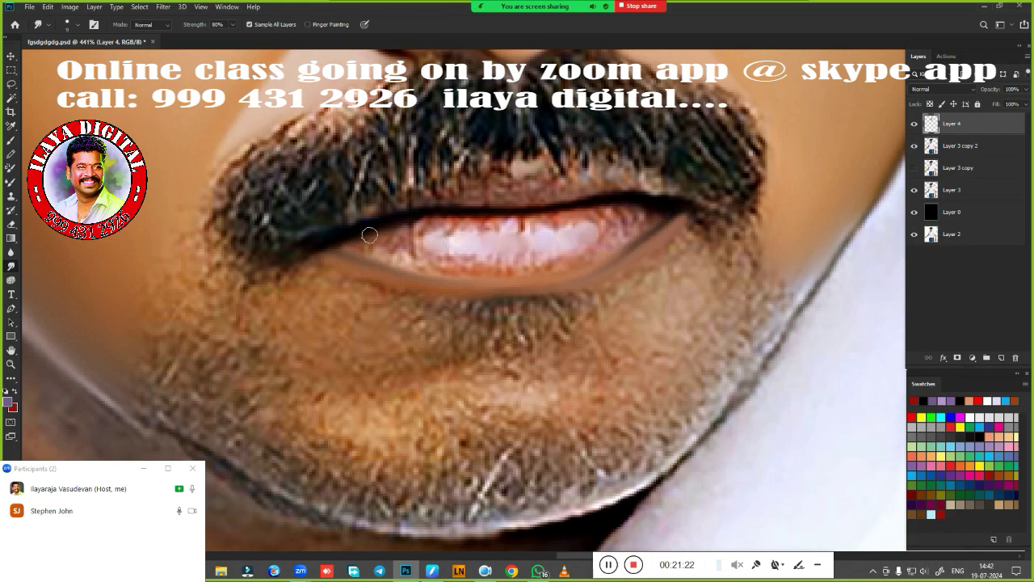
pyautogui.moveTo(408, 221); pyautogui.dragTo(360, 235)
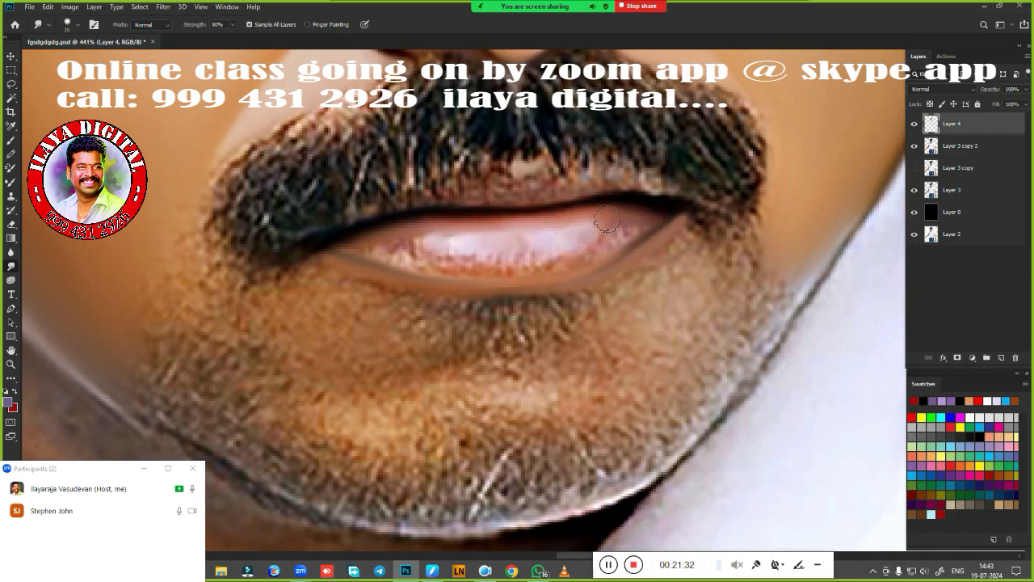
pyautogui.moveTo(626, 230); pyautogui.dragTo(583, 257)
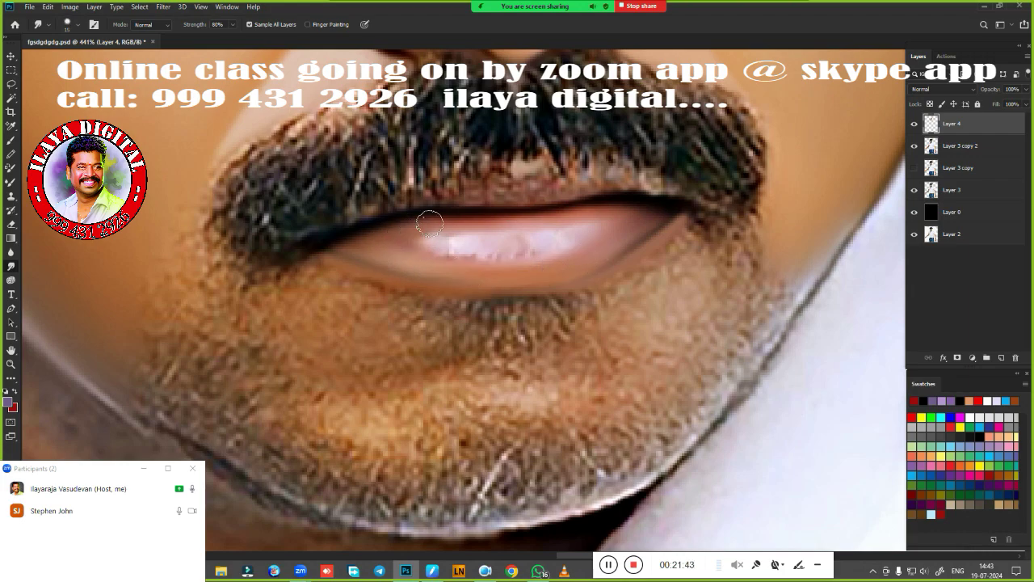
pyautogui.moveTo(405, 240); pyautogui.dragTo(508, 263)
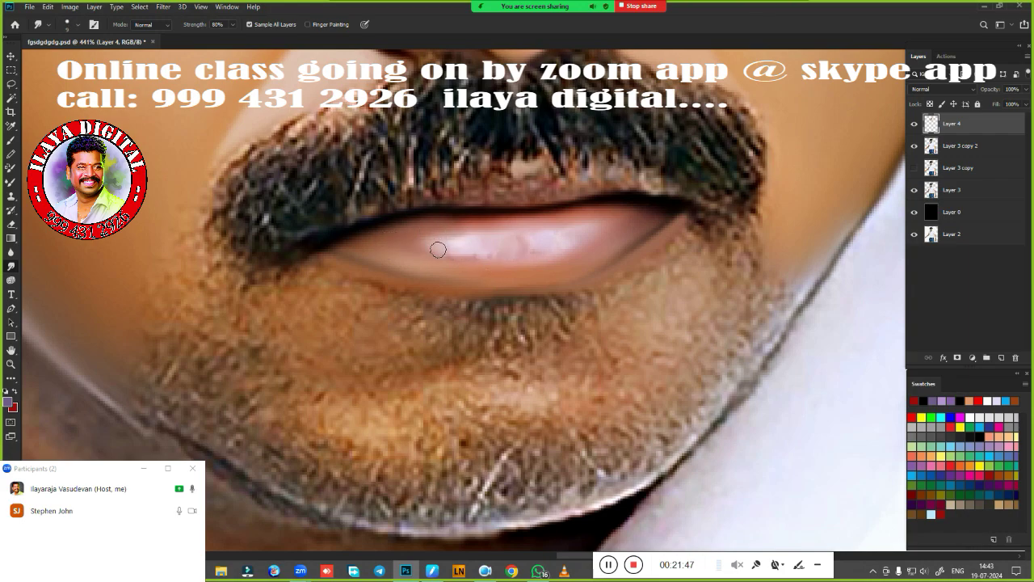
pyautogui.moveTo(438, 250); pyautogui.dragTo(518, 248)
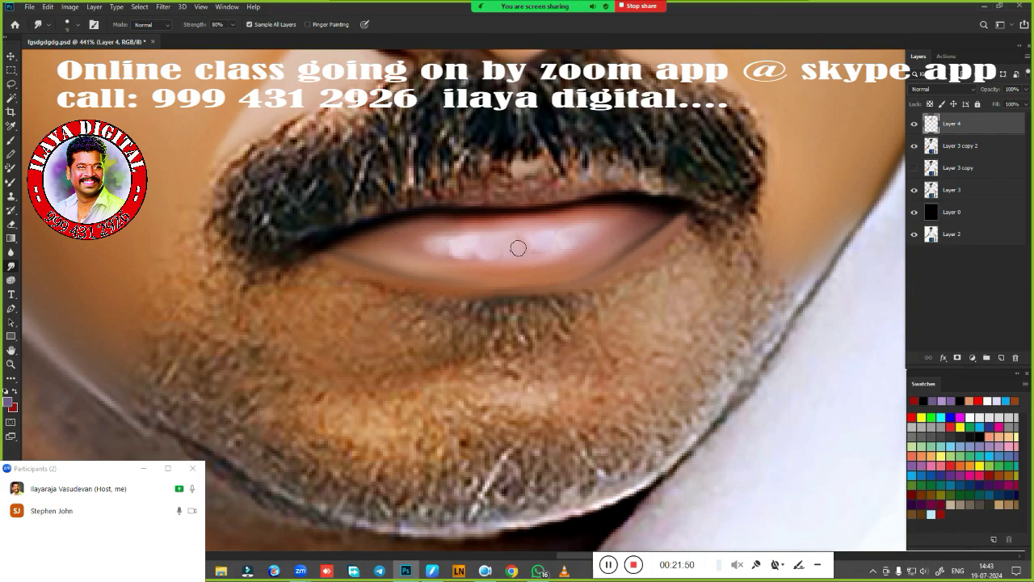
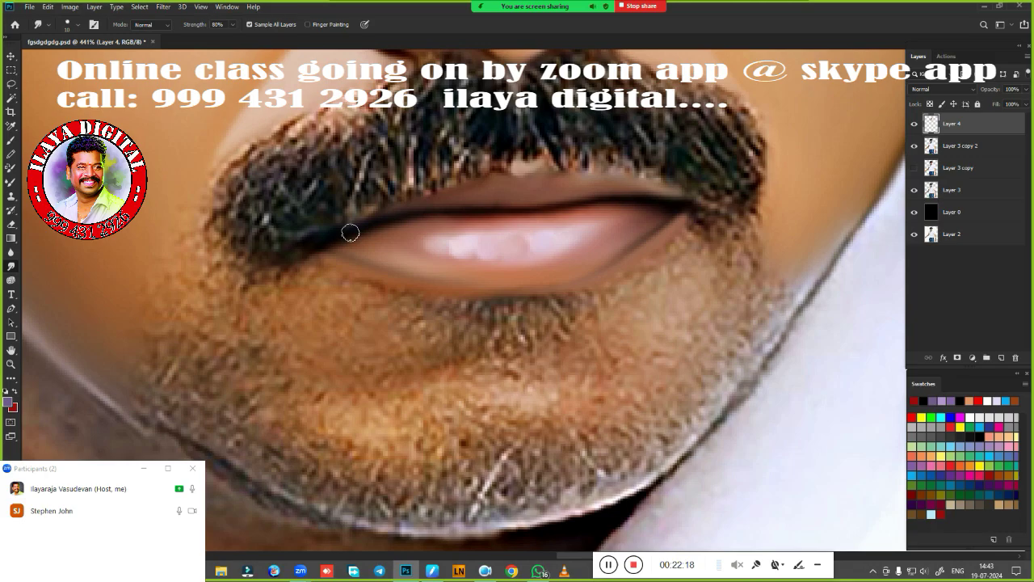
# Smudge the chin patch, the area under the lower lip and both lip corners into even skin
pyautogui.scroll(-5, 533, 331)
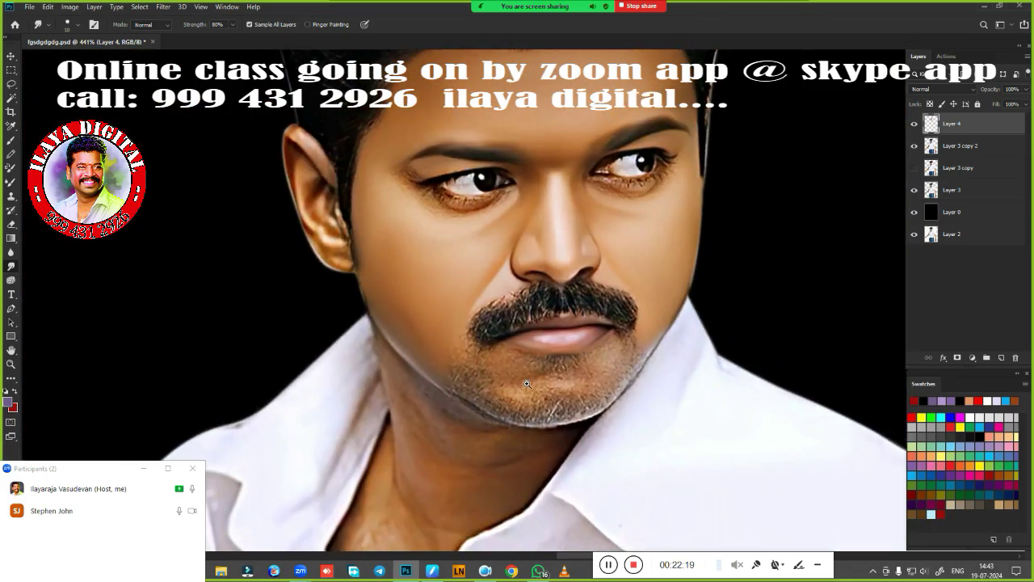
pyautogui.scroll(4, 533, 330)
pyautogui.scroll(2, 533, 331)
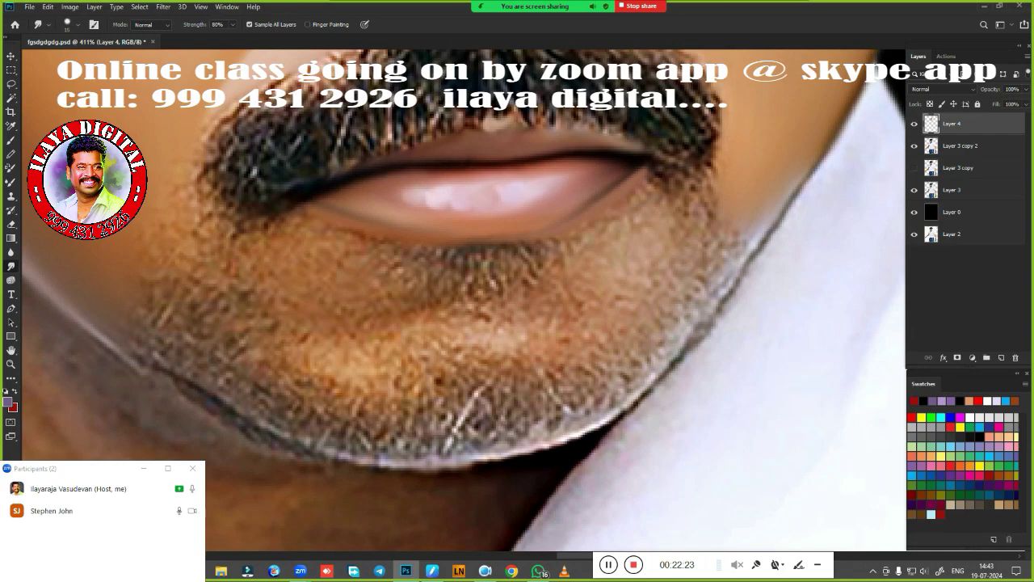
pyautogui.moveTo(320, 356)
pyautogui.mouseDown()
pyautogui.moveTo(372, 370)
pyautogui.moveTo(469, 344)
pyautogui.mouseUp()
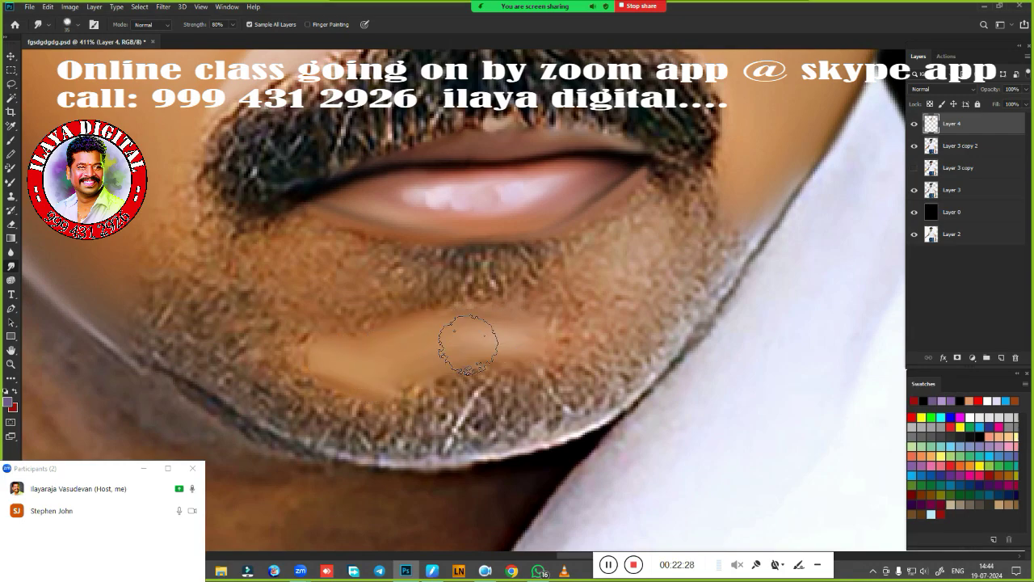
pyautogui.moveTo(457, 255)
pyautogui.mouseDown()
pyautogui.moveTo(511, 266)
pyautogui.moveTo(550, 257)
pyautogui.mouseUp()
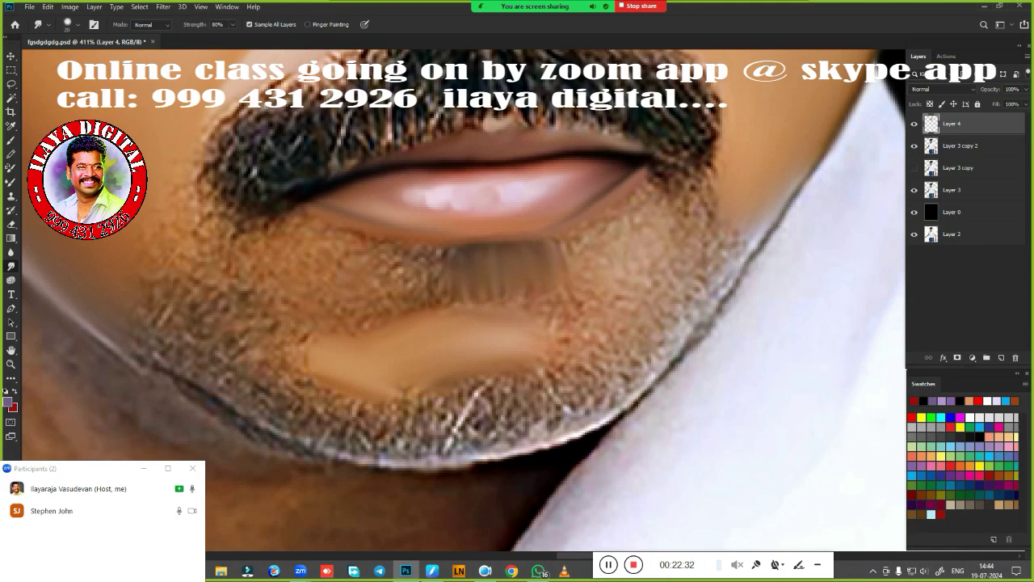
pyautogui.moveTo(427, 269); pyautogui.dragTo(446, 289)
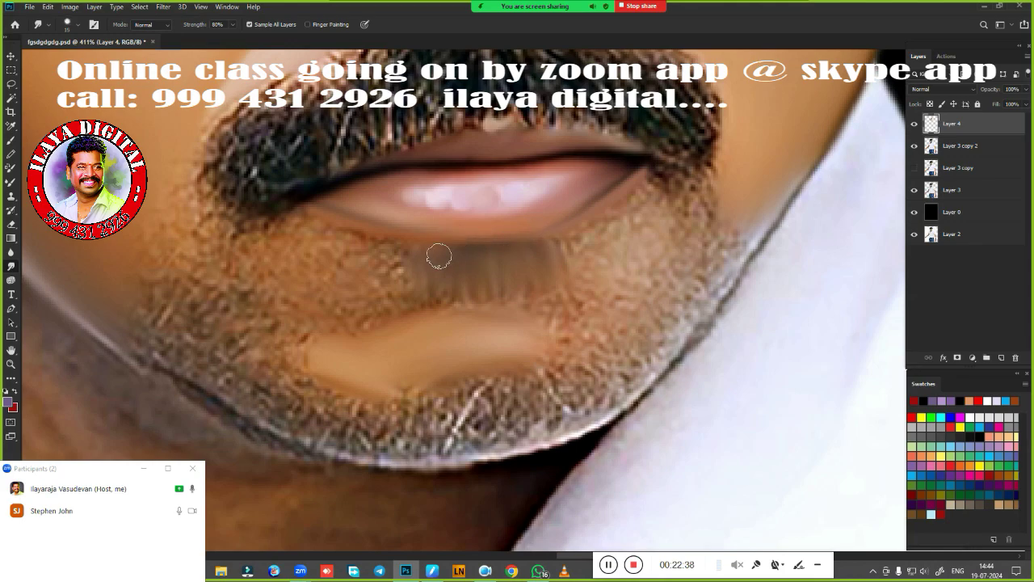
pyautogui.moveTo(582, 267)
pyautogui.mouseDown()
pyautogui.moveTo(644, 192)
pyautogui.moveTo(612, 271)
pyautogui.mouseUp()
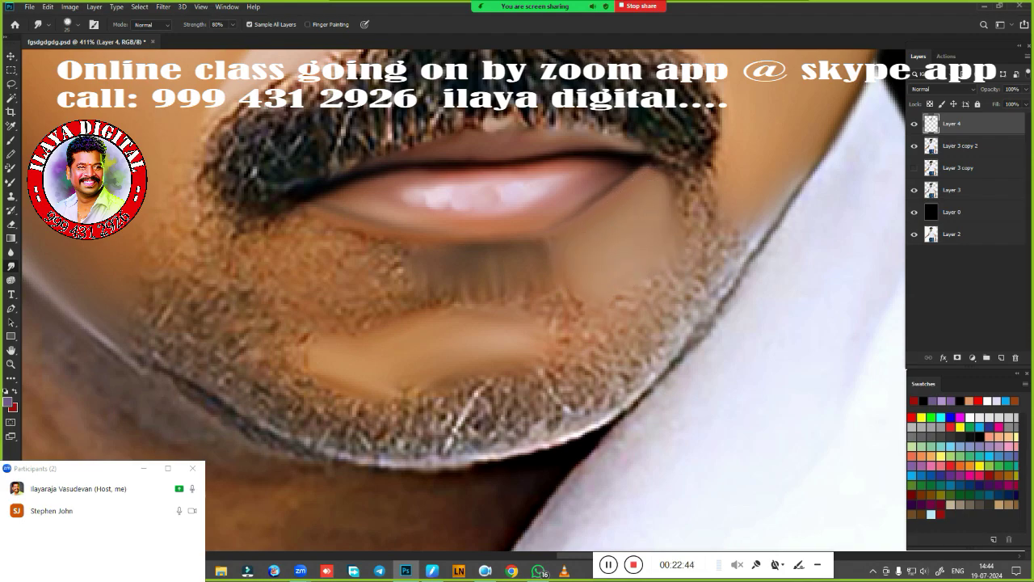
pyautogui.moveTo(327, 237)
pyautogui.mouseDown()
pyautogui.moveTo(380, 249)
pyautogui.moveTo(393, 300)
pyautogui.moveTo(316, 322)
pyautogui.moveTo(369, 288)
pyautogui.moveTo(376, 315)
pyautogui.mouseUp()
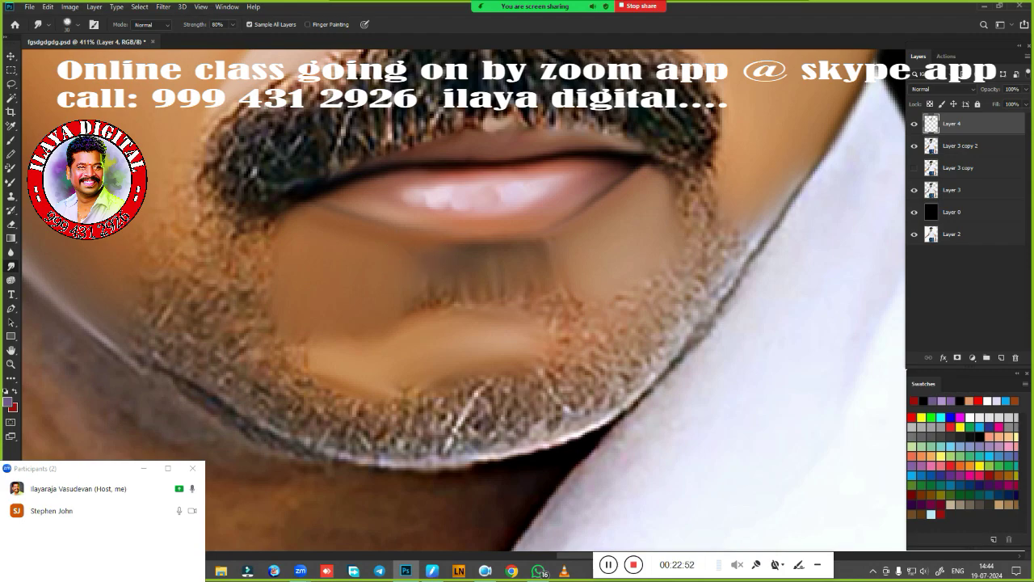
pyautogui.moveTo(515, 261)
pyautogui.mouseDown()
pyautogui.moveTo(411, 254)
pyautogui.moveTo(541, 256)
pyautogui.moveTo(413, 309)
pyautogui.moveTo(542, 335)
pyautogui.mouseUp()
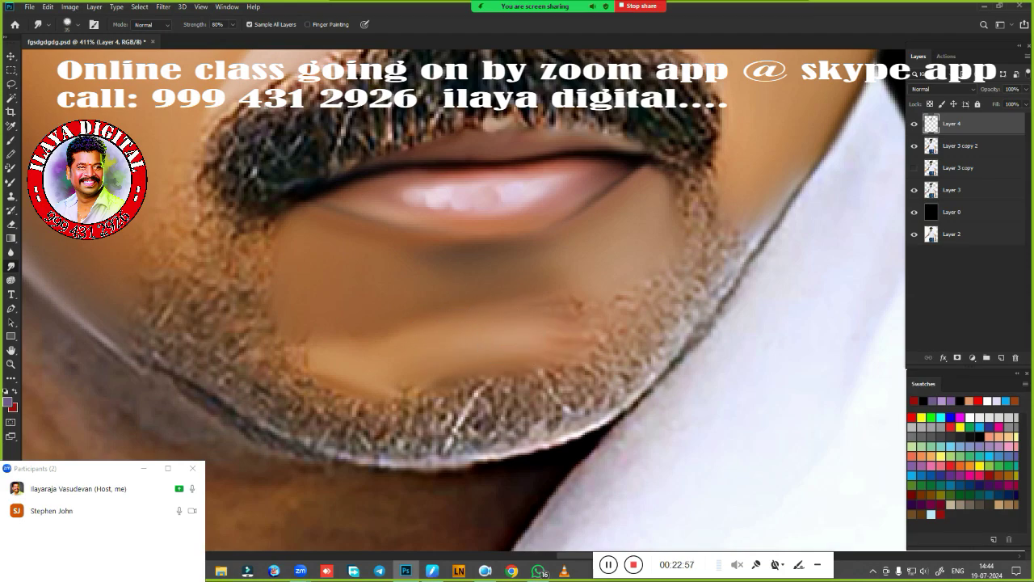
pyautogui.moveTo(601, 307); pyautogui.dragTo(594, 327)
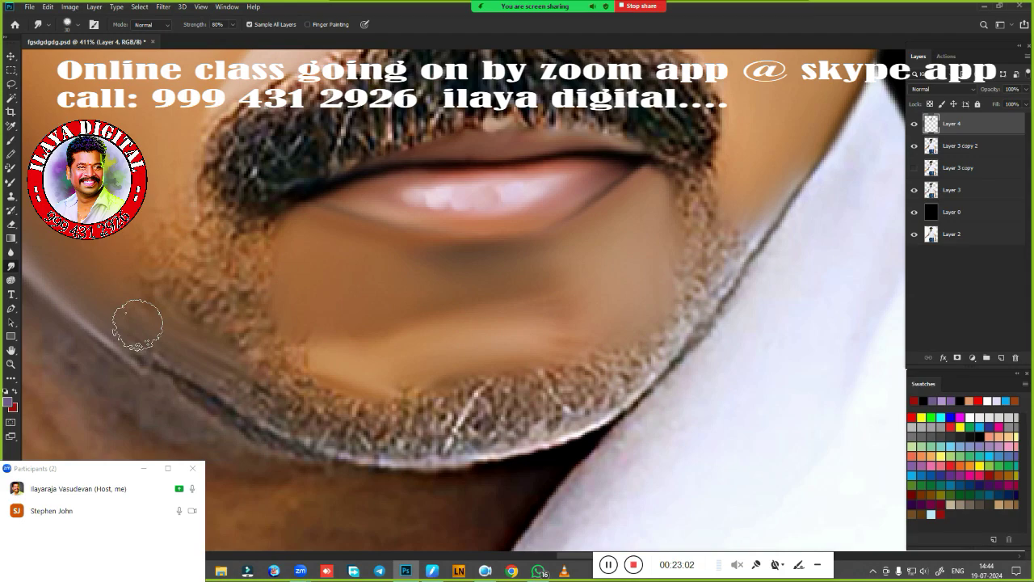
# Smudge the stubble along the lower left jawline and across the bottom of the chin
pyautogui.moveTo(134, 300); pyautogui.dragTo(323, 436)
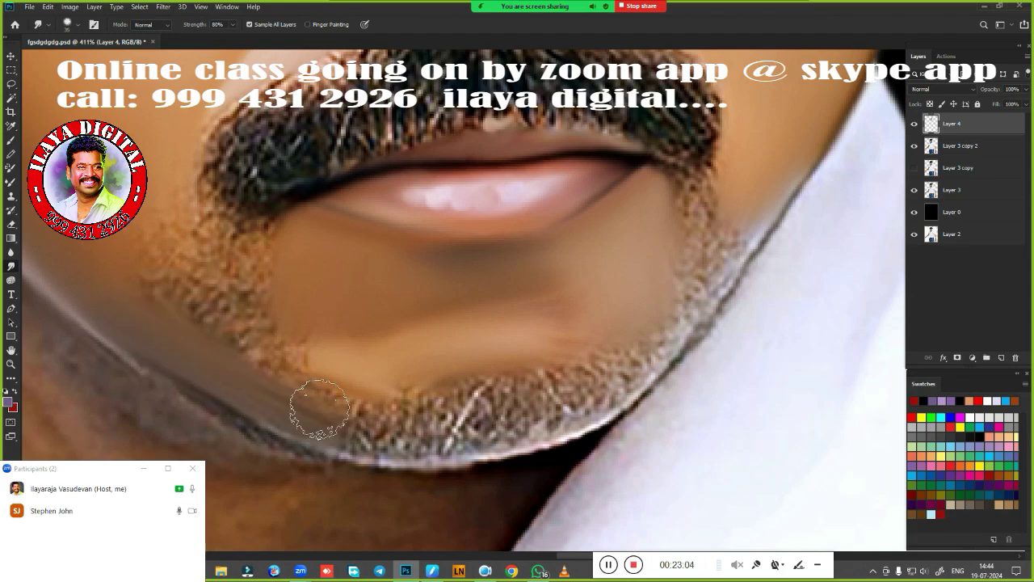
pyautogui.moveTo(381, 412); pyautogui.dragTo(505, 408)
pyautogui.moveTo(657, 328); pyautogui.dragTo(320, 426)
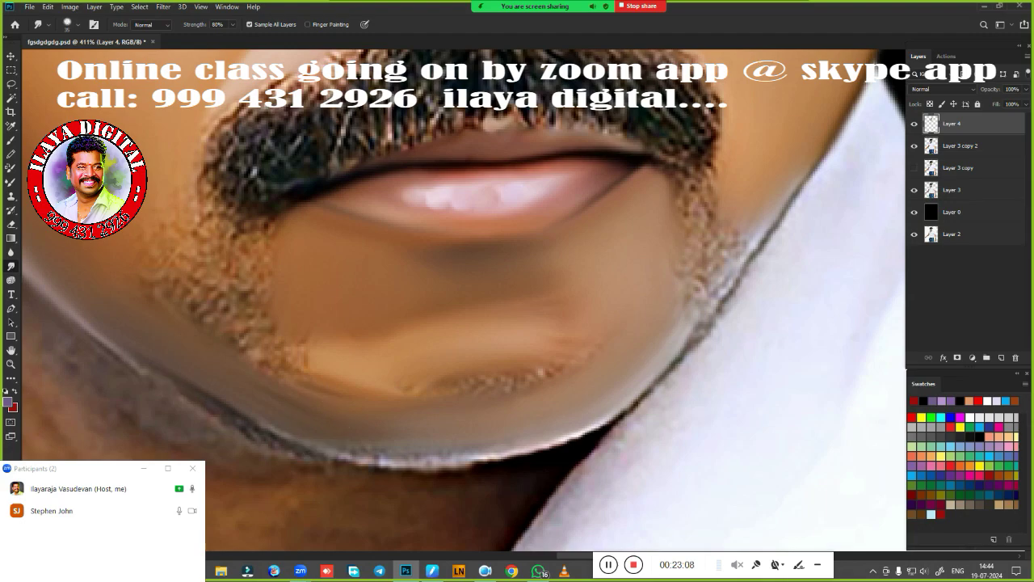
pyautogui.moveTo(130, 327); pyautogui.dragTo(280, 406)
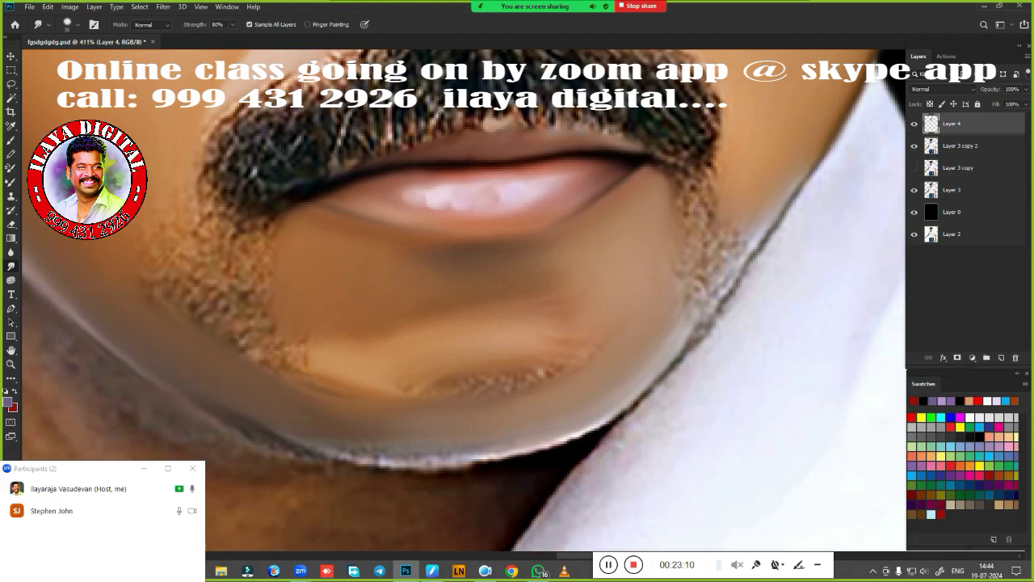
pyautogui.moveTo(347, 420); pyautogui.dragTo(576, 419)
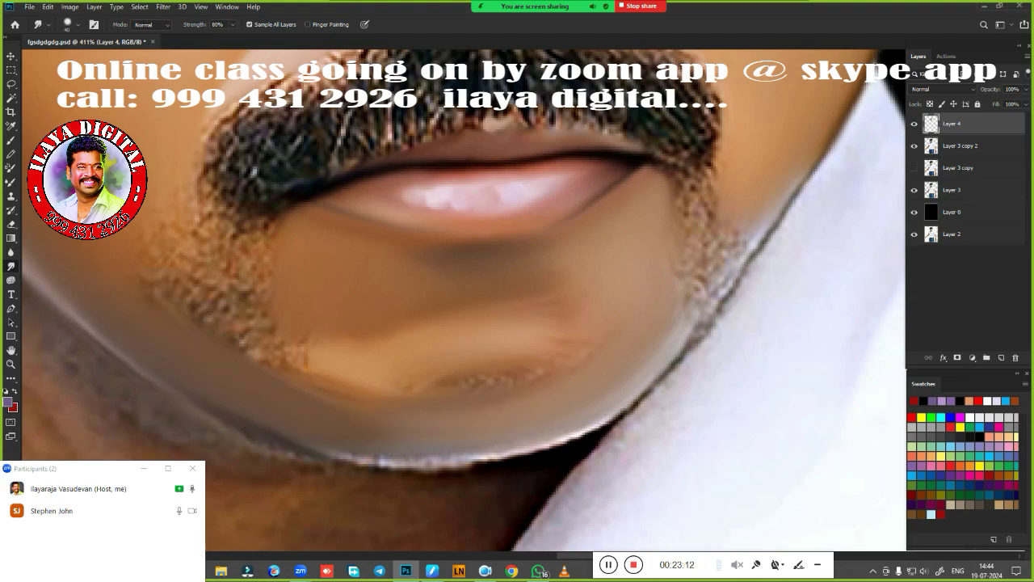
pyautogui.moveTo(491, 415)
pyautogui.mouseDown()
pyautogui.moveTo(339, 420)
pyautogui.moveTo(645, 391)
pyautogui.mouseUp()
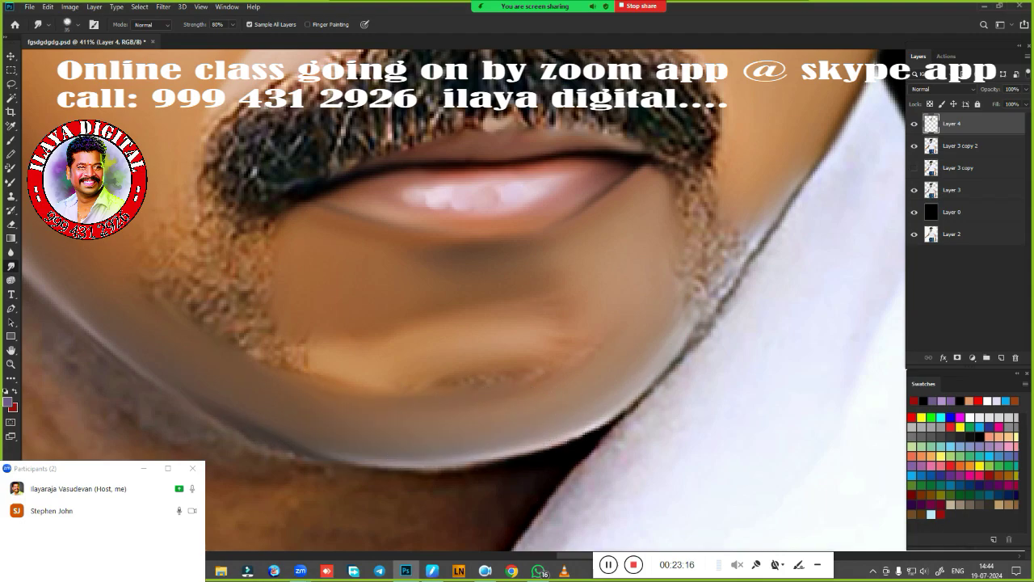
# Smooth the jagged dark line on the right jaw and blend the chin highlight band
pyautogui.moveTo(732, 207); pyautogui.dragTo(705, 283)
pyautogui.moveTo(769, 177); pyautogui.dragTo(697, 291)
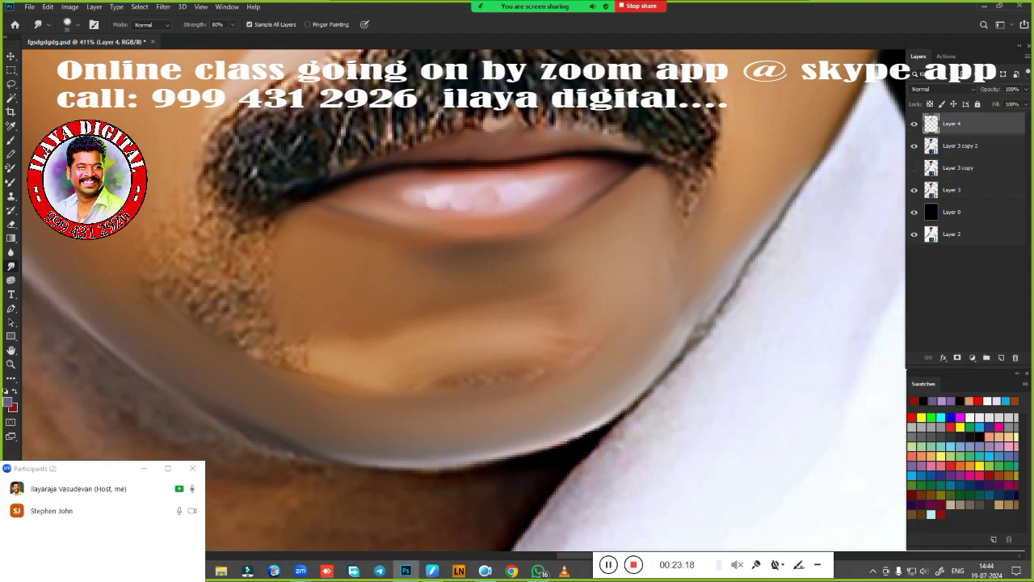
pyautogui.moveTo(784, 145); pyautogui.dragTo(668, 302)
pyautogui.moveTo(773, 172); pyautogui.dragTo(673, 333)
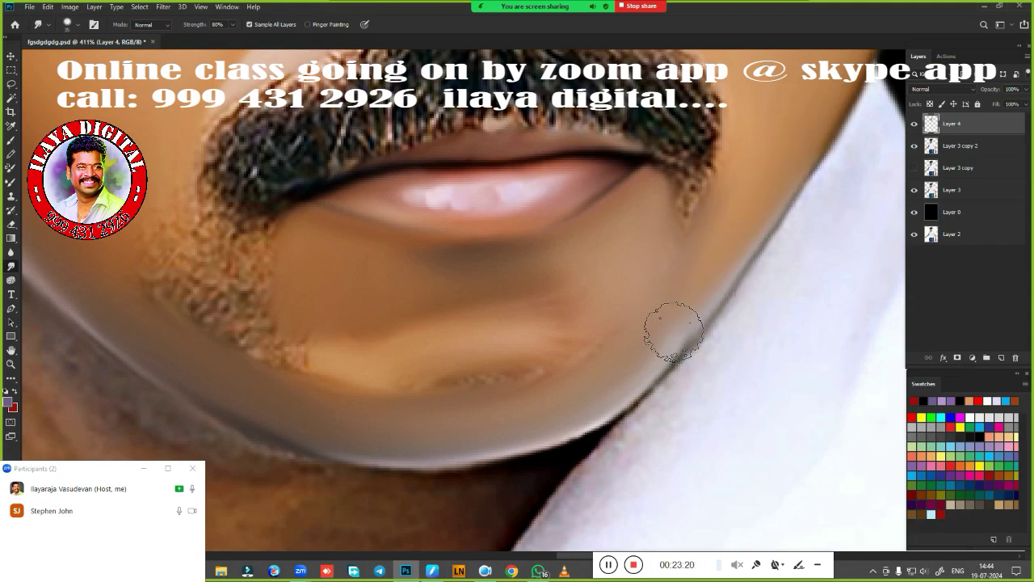
pyautogui.moveTo(413, 380)
pyautogui.mouseDown()
pyautogui.moveTo(542, 367)
pyautogui.moveTo(404, 378)
pyautogui.mouseUp()
pyautogui.moveTo(541, 400)
pyautogui.mouseDown()
pyautogui.moveTo(335, 363)
pyautogui.moveTo(226, 364)
pyautogui.mouseUp()
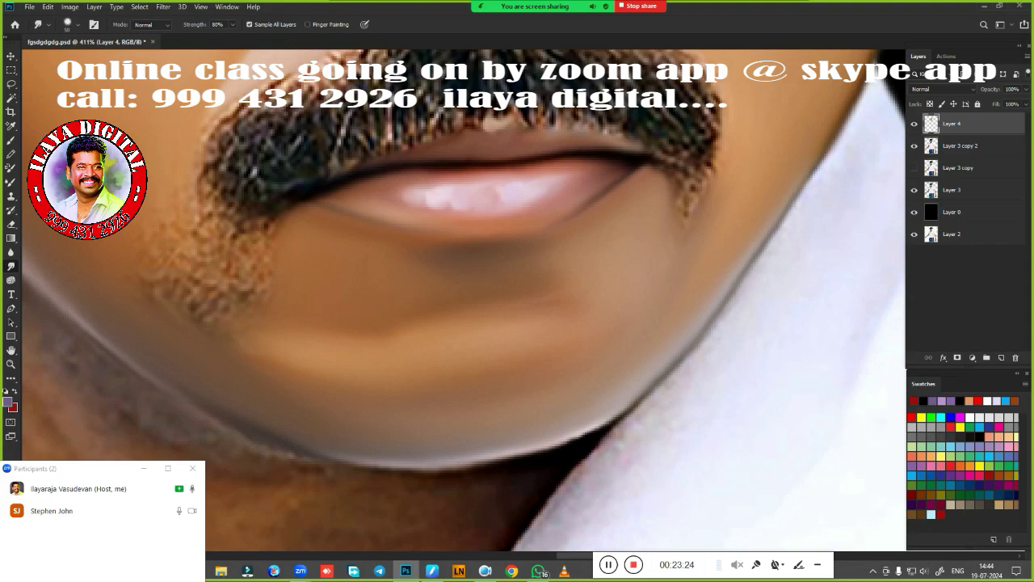
# Blend the last left-jaw stubble and right mouth-corner stray hairs, then zoom out to check
pyautogui.moveTo(167, 177)
pyautogui.mouseDown()
pyautogui.moveTo(184, 219)
pyautogui.moveTo(173, 219)
pyautogui.moveTo(176, 197)
pyautogui.mouseUp()
pyautogui.moveTo(277, 243)
pyautogui.mouseDown()
pyautogui.moveTo(282, 249)
pyautogui.moveTo(261, 261)
pyautogui.moveTo(210, 245)
pyautogui.mouseUp()
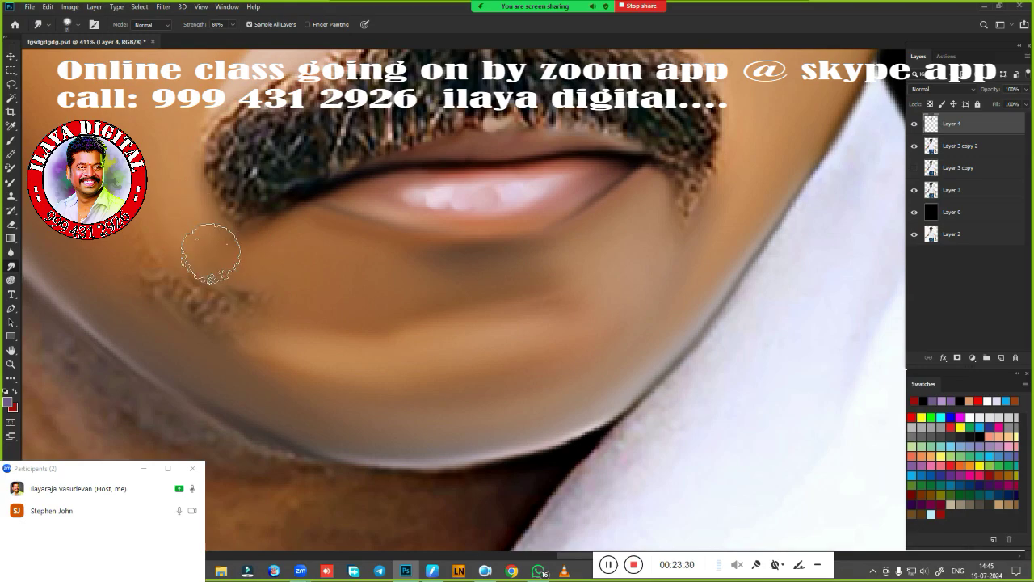
pyautogui.moveTo(687, 234)
pyautogui.mouseDown()
pyautogui.moveTo(658, 219)
pyautogui.moveTo(700, 208)
pyautogui.moveTo(733, 172)
pyautogui.moveTo(692, 219)
pyautogui.moveTo(662, 202)
pyautogui.moveTo(659, 186)
pyautogui.mouseUp()
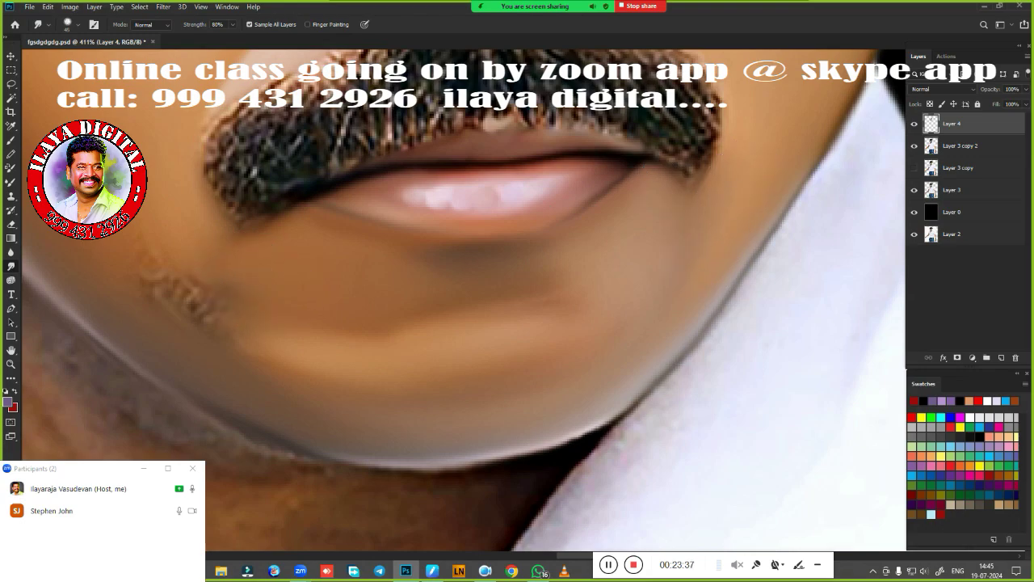
pyautogui.moveTo(105, 250); pyautogui.dragTo(274, 347)
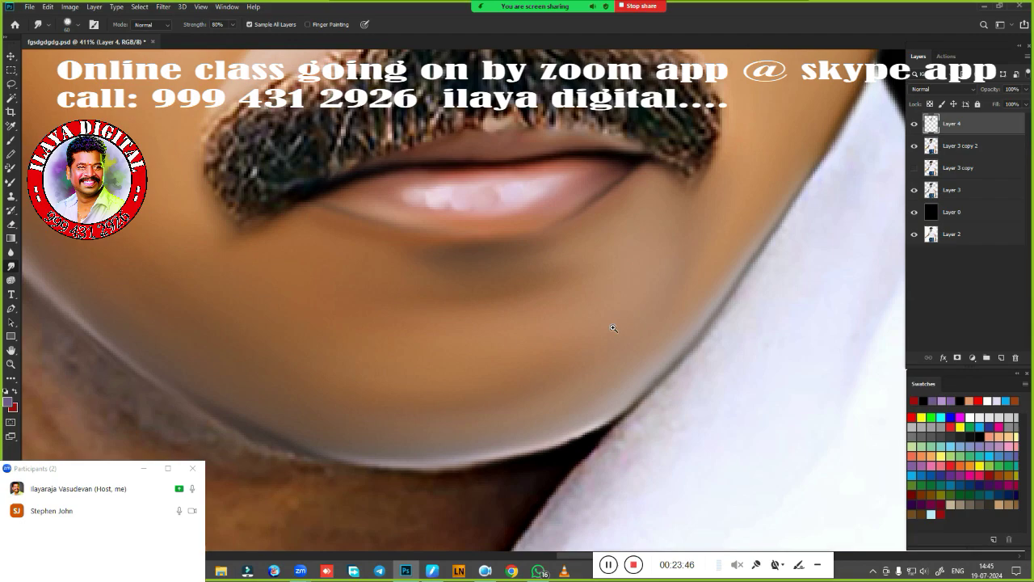
pyautogui.scroll(-3, 586, 328)
pyautogui.moveTo(586, 327); pyautogui.dragTo(556, 384)
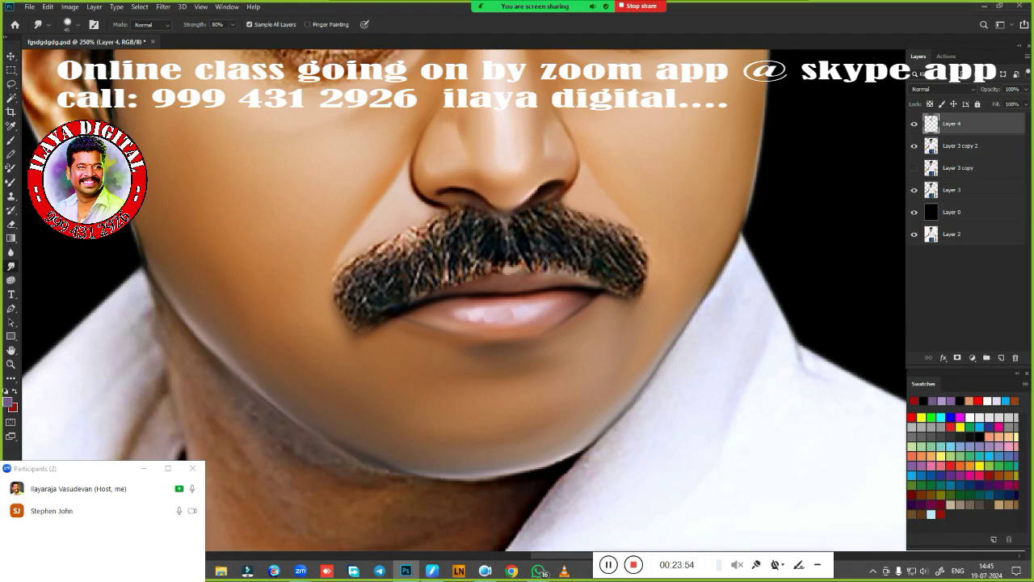
# Hide Layer 3 and Layer 3 copy 2 in the Layers panel
pyautogui.scroll(-4, 457, 334)
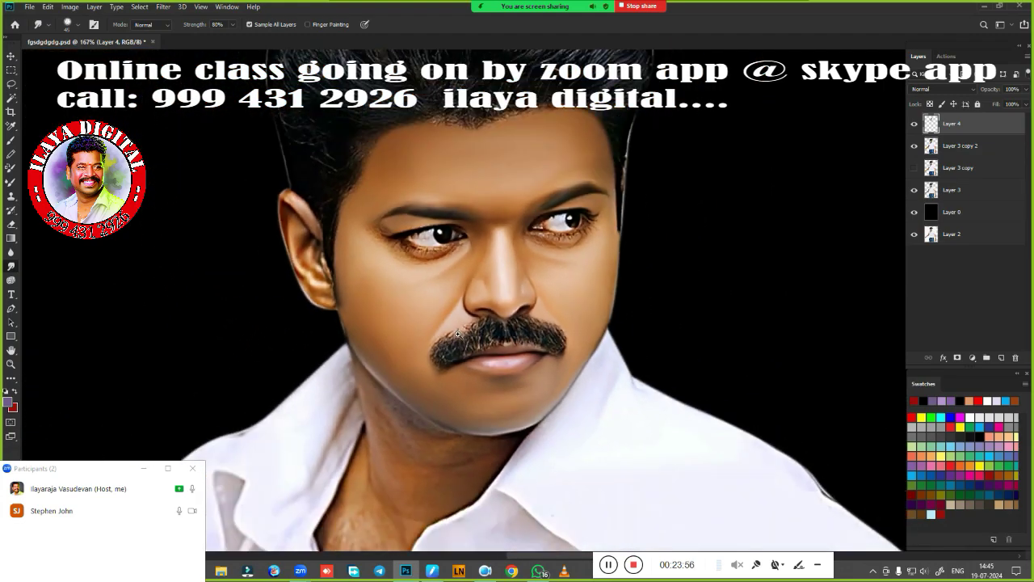
pyautogui.scroll(-2, 458, 334)
pyautogui.click(915, 189)
pyautogui.click(915, 145)
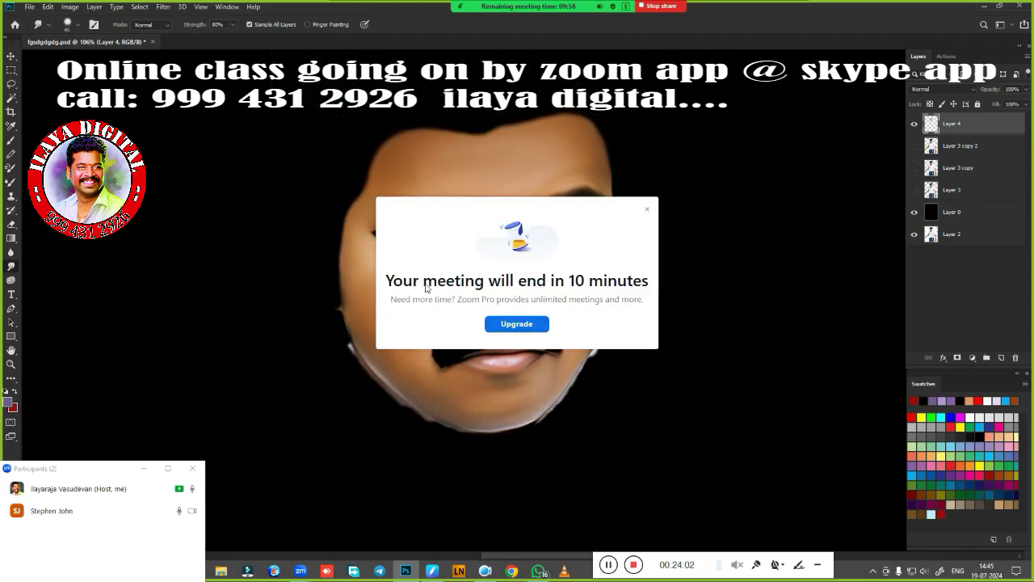
# Dismiss the meeting notice, show Layer 3 copy 2 again, and zoom into the moustache
pyautogui.click(647, 209)
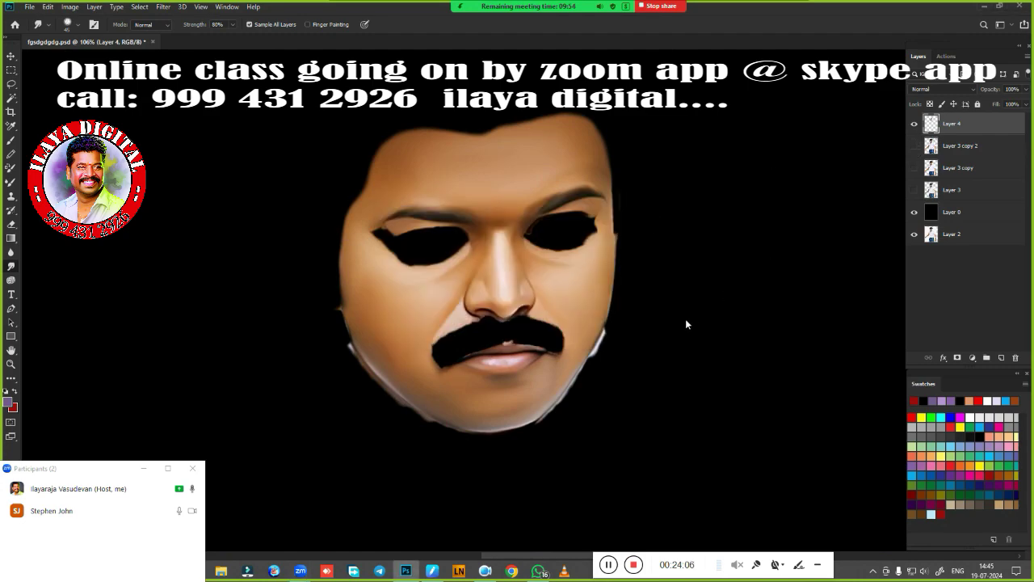
pyautogui.click(915, 146)
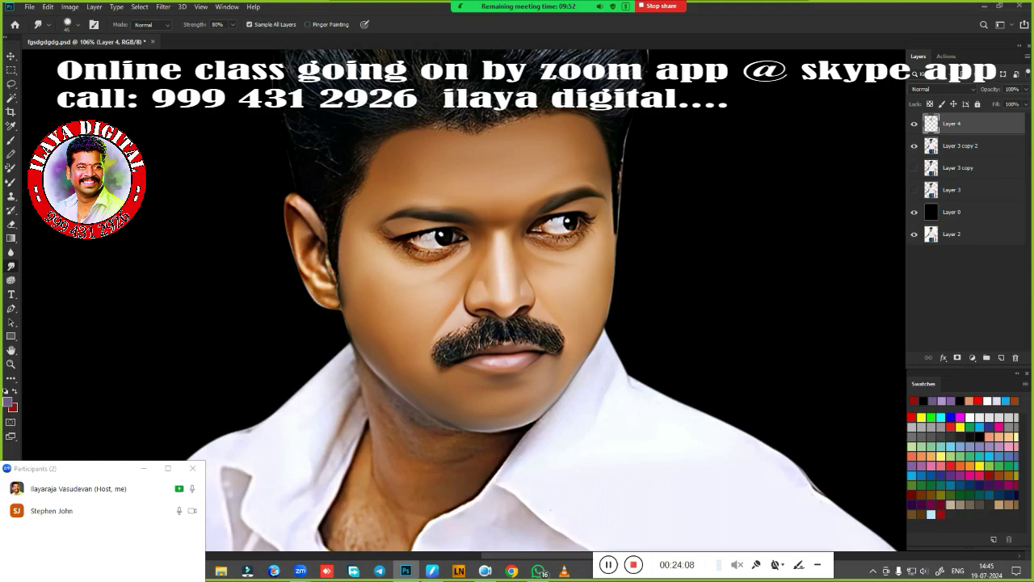
pyautogui.moveTo(511, 273)
pyautogui.mouseDown()
pyautogui.moveTo(591, 257)
pyautogui.moveTo(650, 306)
pyautogui.mouseUp()
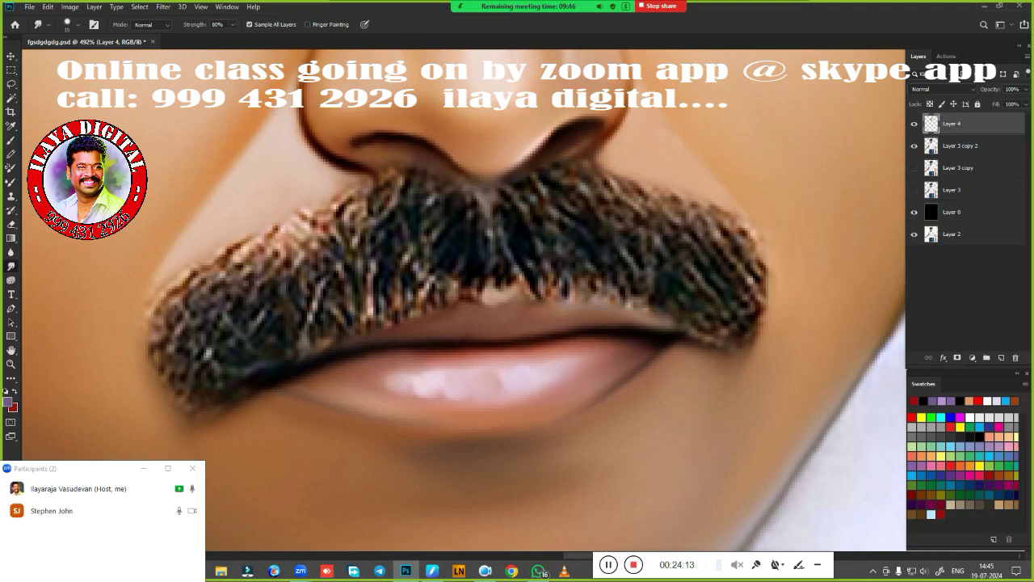
# Smudge dark downward hair strokes through the moustache centre and out to its right end
pyautogui.moveTo(518, 230); pyautogui.dragTo(529, 260)
pyautogui.scroll(-1, 588, 296)
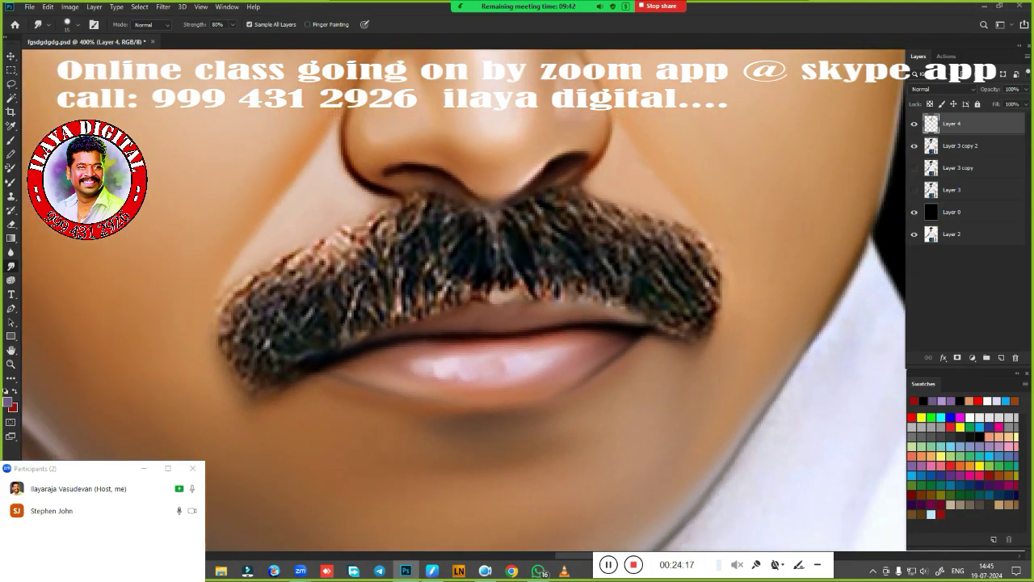
pyautogui.moveTo(526, 267)
pyautogui.mouseDown()
pyautogui.moveTo(540, 224)
pyautogui.moveTo(566, 263)
pyautogui.moveTo(585, 232)
pyautogui.mouseUp()
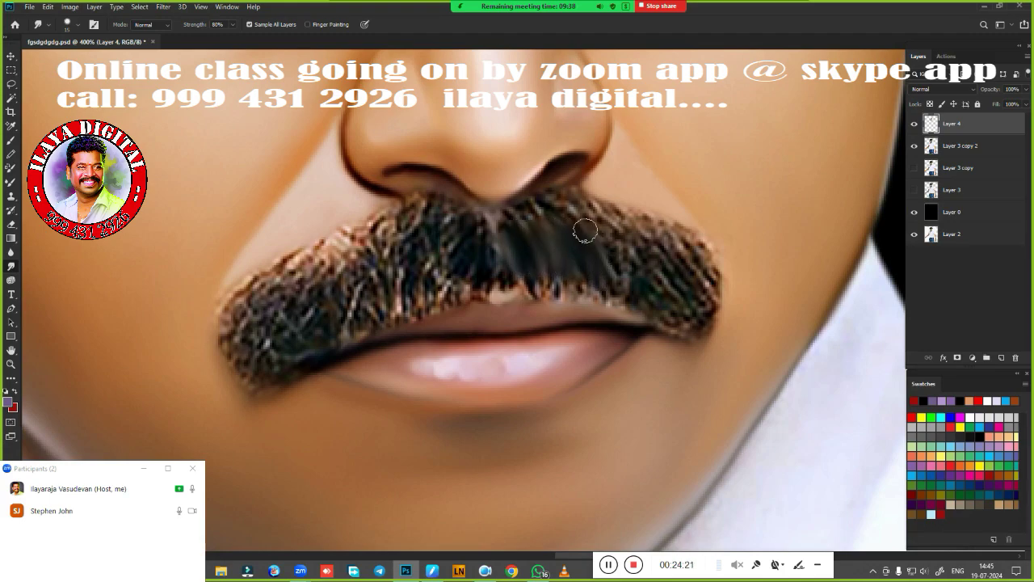
pyautogui.moveTo(612, 283)
pyautogui.mouseDown()
pyautogui.moveTo(593, 234)
pyautogui.moveTo(649, 277)
pyautogui.moveTo(646, 238)
pyautogui.mouseUp()
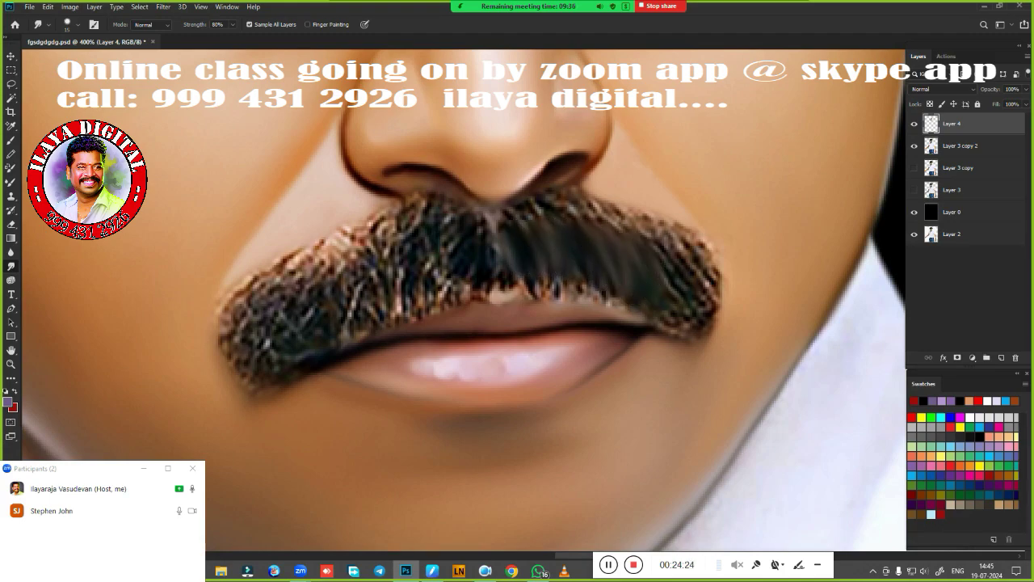
pyautogui.moveTo(668, 275); pyautogui.dragTo(714, 309)
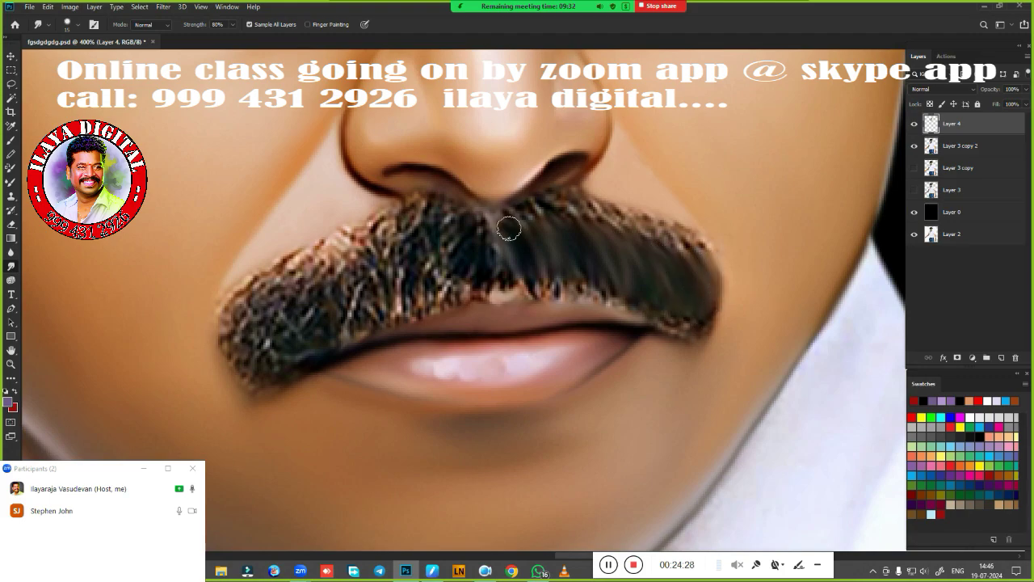
# Smooth the centre into downward strands, darken the right tip and smooth the left part
pyautogui.moveTo(510, 229)
pyautogui.mouseDown()
pyautogui.moveTo(534, 205)
pyautogui.moveTo(557, 224)
pyautogui.moveTo(563, 200)
pyautogui.moveTo(590, 202)
pyautogui.moveTo(606, 229)
pyautogui.moveTo(647, 218)
pyautogui.moveTo(710, 256)
pyautogui.mouseUp()
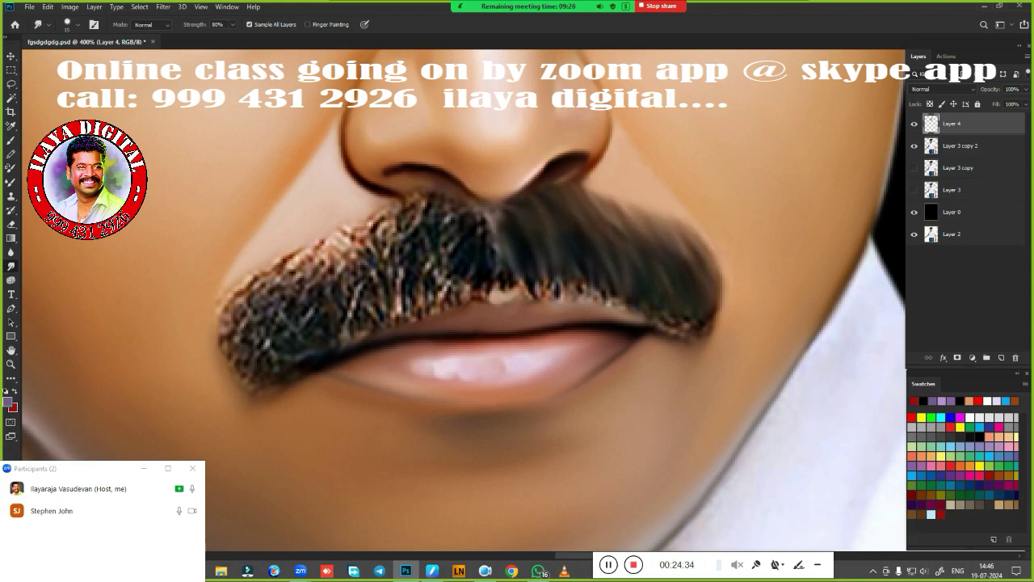
pyautogui.moveTo(503, 247)
pyautogui.mouseDown()
pyautogui.moveTo(506, 270)
pyautogui.moveTo(535, 281)
pyautogui.mouseUp()
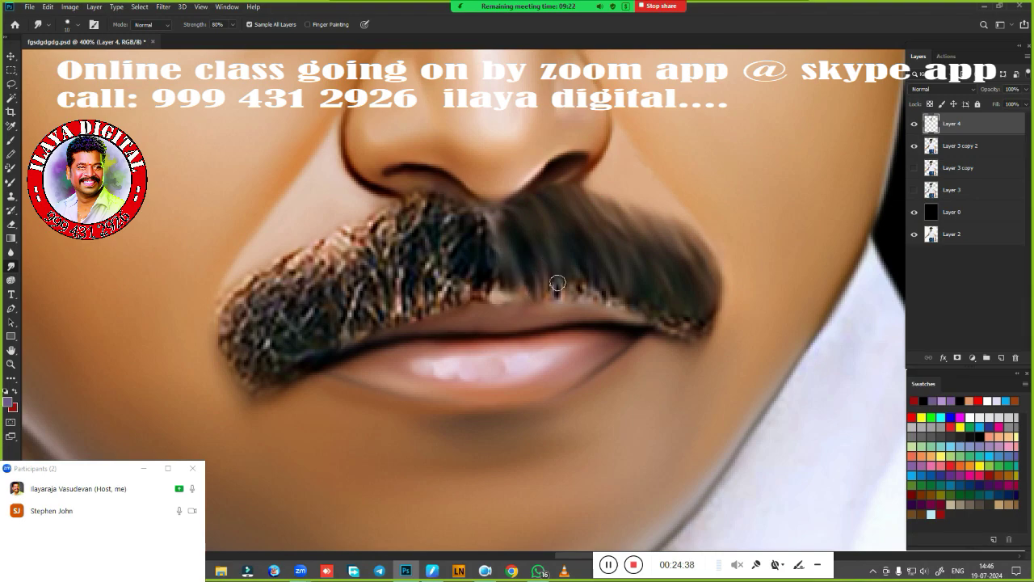
pyautogui.moveTo(552, 263); pyautogui.dragTo(592, 300)
pyautogui.moveTo(582, 252)
pyautogui.mouseDown()
pyautogui.moveTo(606, 296)
pyautogui.moveTo(616, 279)
pyautogui.mouseUp()
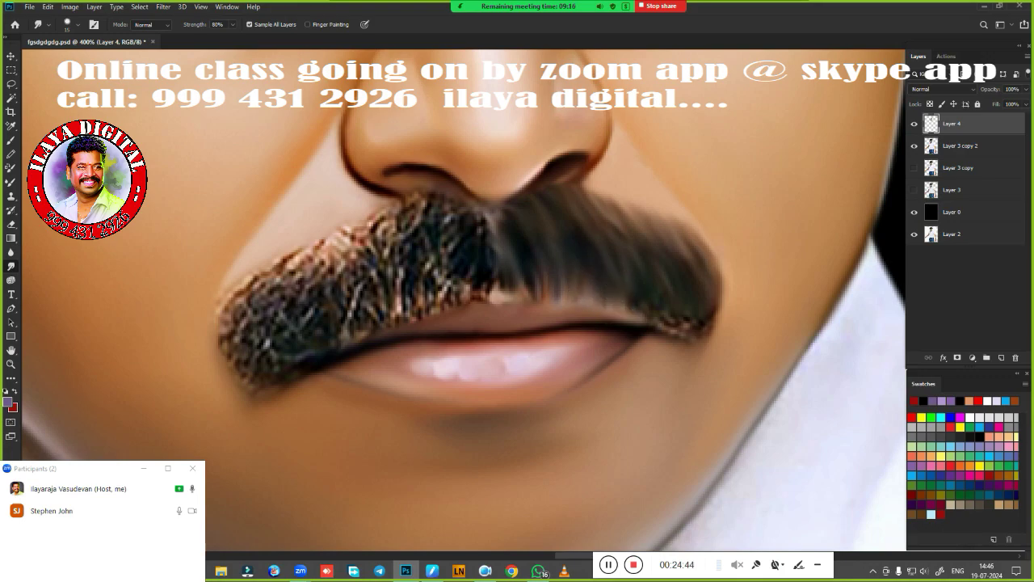
pyautogui.moveTo(666, 323)
pyautogui.mouseDown()
pyautogui.moveTo(679, 305)
pyautogui.moveTo(707, 338)
pyautogui.mouseUp()
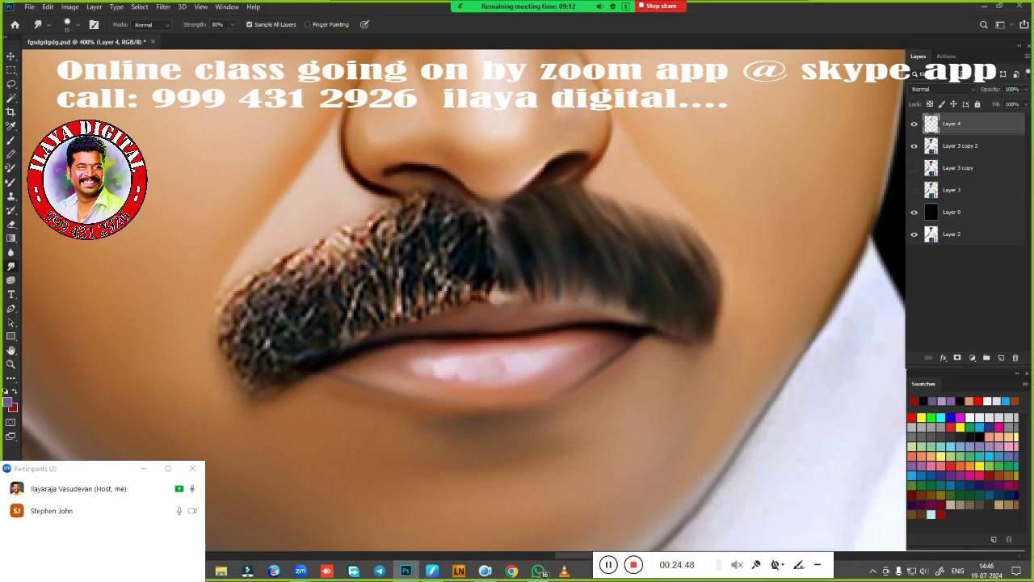
pyautogui.moveTo(239, 327)
pyautogui.mouseDown()
pyautogui.moveTo(243, 358)
pyautogui.moveTo(327, 283)
pyautogui.moveTo(346, 315)
pyautogui.moveTo(374, 289)
pyautogui.moveTo(391, 303)
pyautogui.moveTo(439, 233)
pyautogui.moveTo(453, 282)
pyautogui.moveTo(490, 228)
pyautogui.mouseUp()
# Smooth the speckled left end, upper edge and lower-left lip edge of the moustache
pyautogui.moveTo(238, 352)
pyautogui.mouseDown()
pyautogui.moveTo(231, 315)
pyautogui.moveTo(231, 363)
pyautogui.moveTo(233, 287)
pyautogui.moveTo(254, 275)
pyautogui.moveTo(224, 339)
pyautogui.mouseUp()
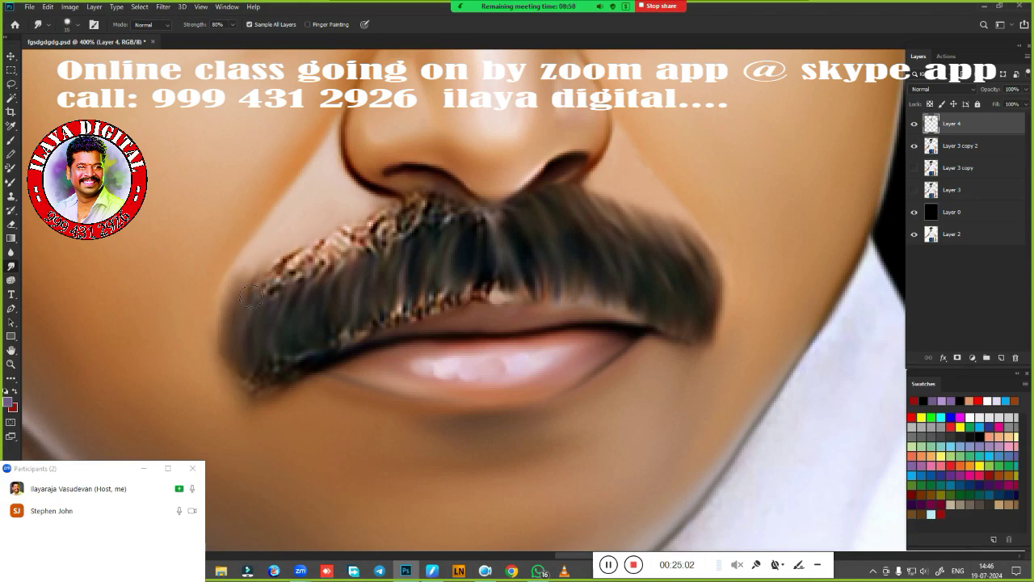
pyautogui.moveTo(265, 275)
pyautogui.mouseDown()
pyautogui.moveTo(319, 246)
pyautogui.moveTo(269, 278)
pyautogui.mouseUp()
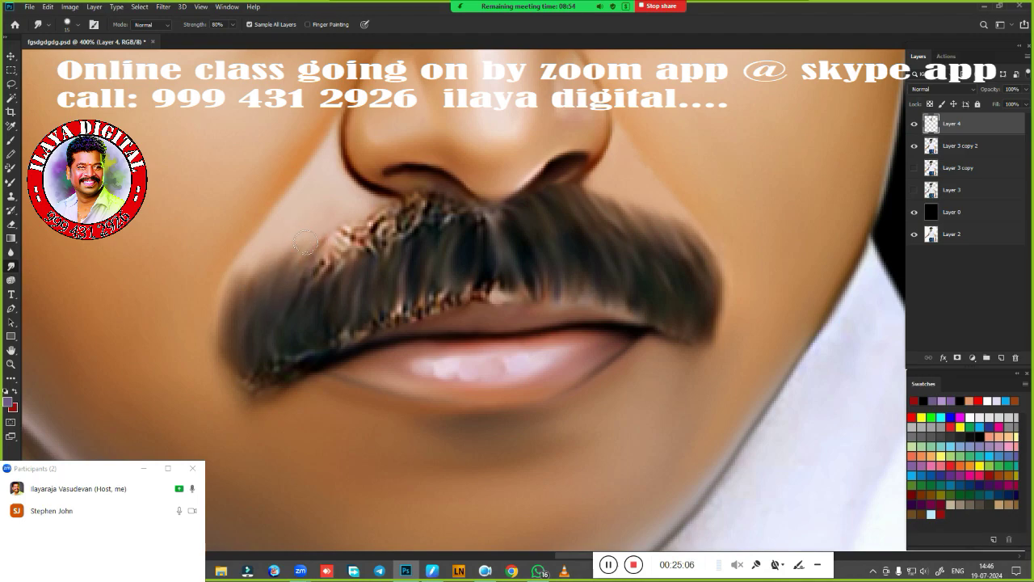
pyautogui.moveTo(305, 242)
pyautogui.mouseDown()
pyautogui.moveTo(324, 258)
pyautogui.moveTo(343, 243)
pyautogui.moveTo(379, 249)
pyautogui.moveTo(412, 210)
pyautogui.moveTo(401, 238)
pyautogui.moveTo(439, 207)
pyautogui.moveTo(481, 232)
pyautogui.moveTo(526, 208)
pyautogui.mouseUp()
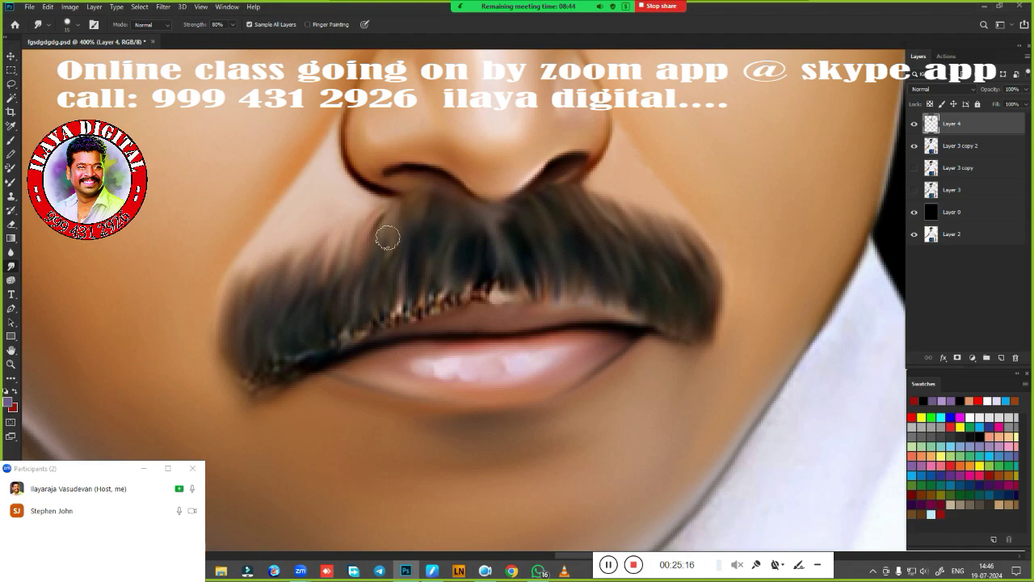
pyautogui.moveTo(387, 238); pyautogui.dragTo(366, 234)
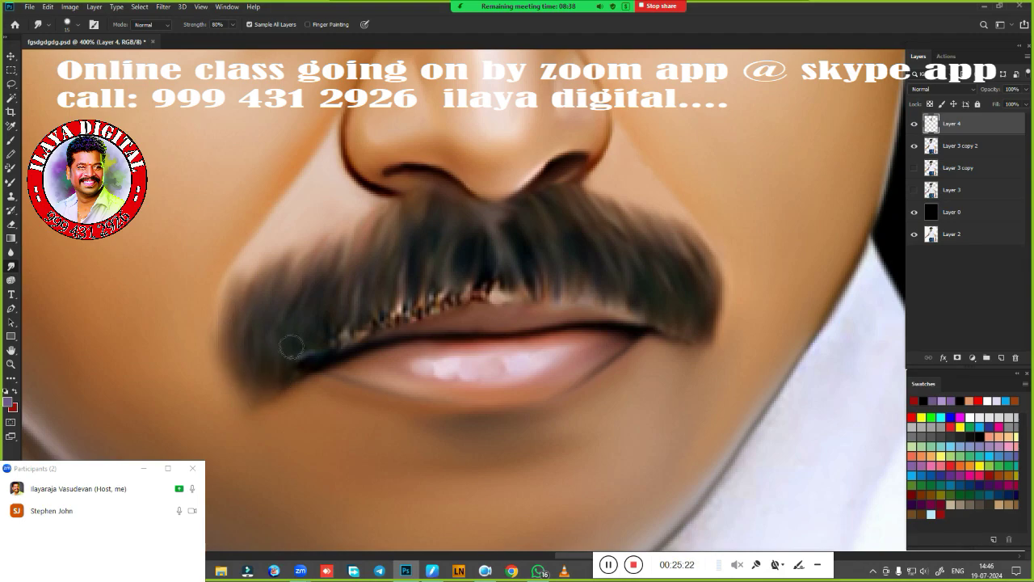
pyautogui.moveTo(291, 348)
pyautogui.mouseDown()
pyautogui.moveTo(330, 335)
pyautogui.moveTo(364, 339)
pyautogui.moveTo(408, 291)
pyautogui.moveTo(415, 321)
pyautogui.moveTo(439, 280)
pyautogui.moveTo(457, 304)
pyautogui.moveTo(482, 267)
pyautogui.moveTo(489, 297)
pyautogui.moveTo(504, 285)
pyautogui.mouseUp()
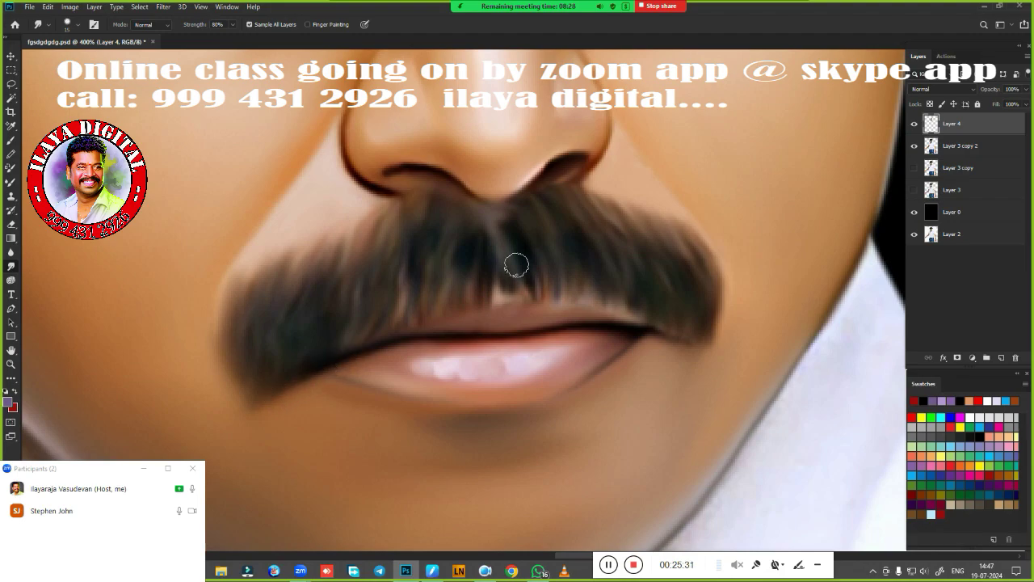
# Pull the strands above the upper lip downward and smooth the moustache's right side
pyautogui.moveTo(516, 265); pyautogui.dragTo(527, 297)
pyautogui.moveTo(528, 262)
pyautogui.mouseDown()
pyautogui.moveTo(550, 311)
pyautogui.moveTo(578, 268)
pyautogui.moveTo(602, 309)
pyautogui.moveTo(614, 270)
pyautogui.mouseUp()
pyautogui.moveTo(614, 270); pyautogui.dragTo(622, 304)
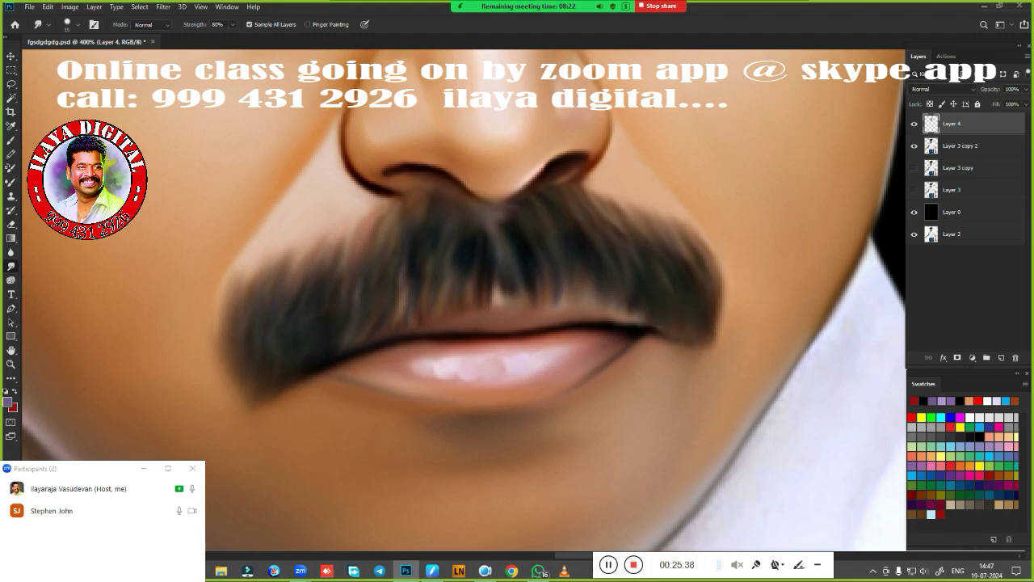
# Zoom out to view the full portrait, then zoom back in and pan to the chin and collar
pyautogui.scroll(-1, 619, 341)
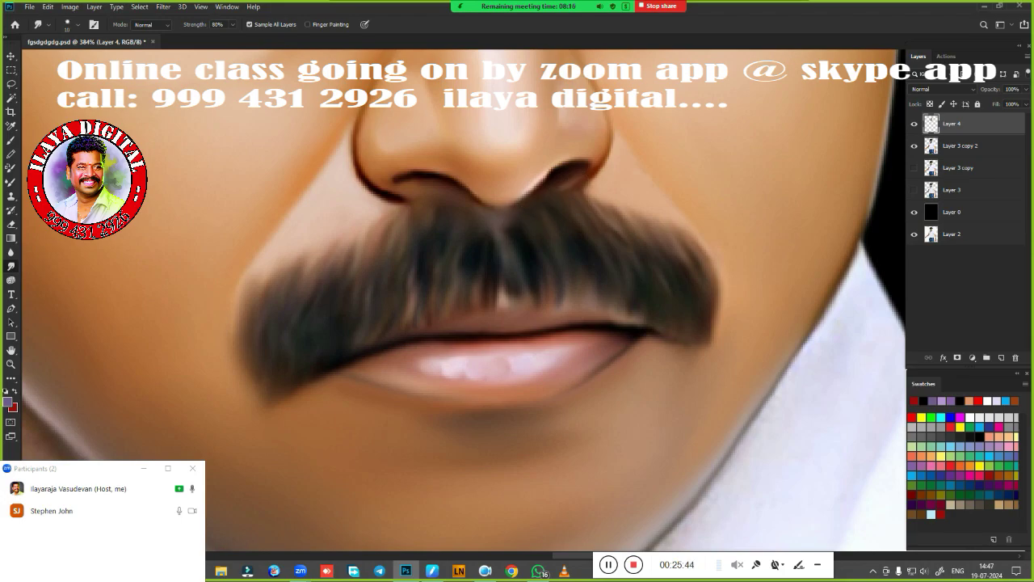
pyautogui.scroll(-10, 586, 392)
pyautogui.scroll(2, 593, 414)
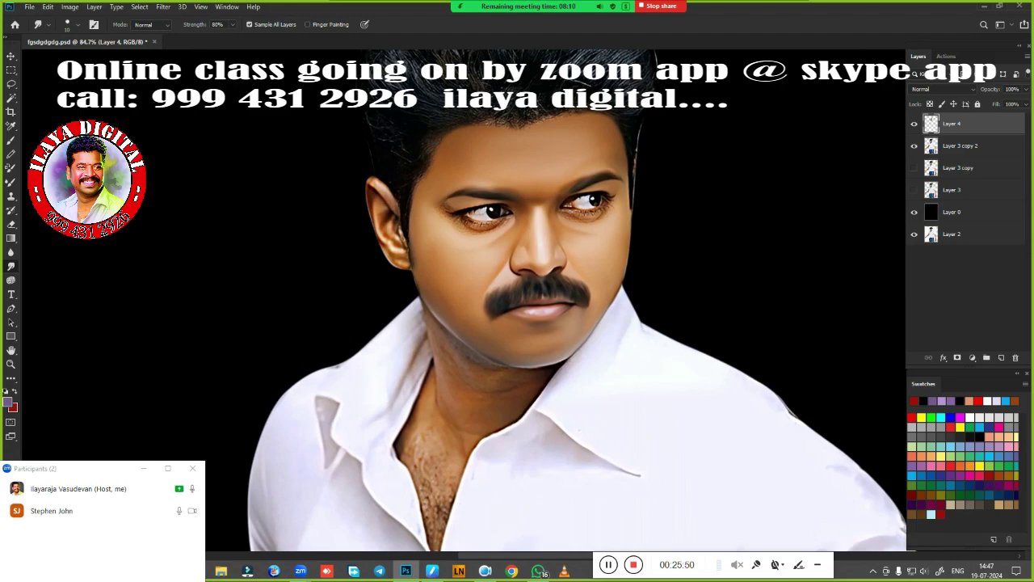
pyautogui.scroll(2, 543, 358)
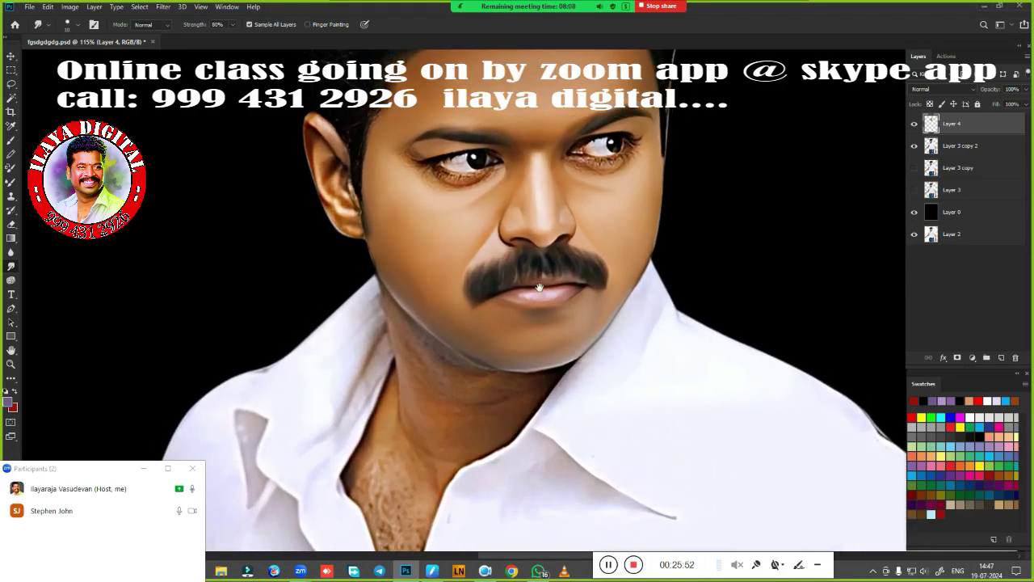
pyautogui.moveTo(610, 371)
pyautogui.mouseDown()
pyautogui.moveTo(615, 308)
pyautogui.moveTo(603, 335)
pyautogui.mouseUp()
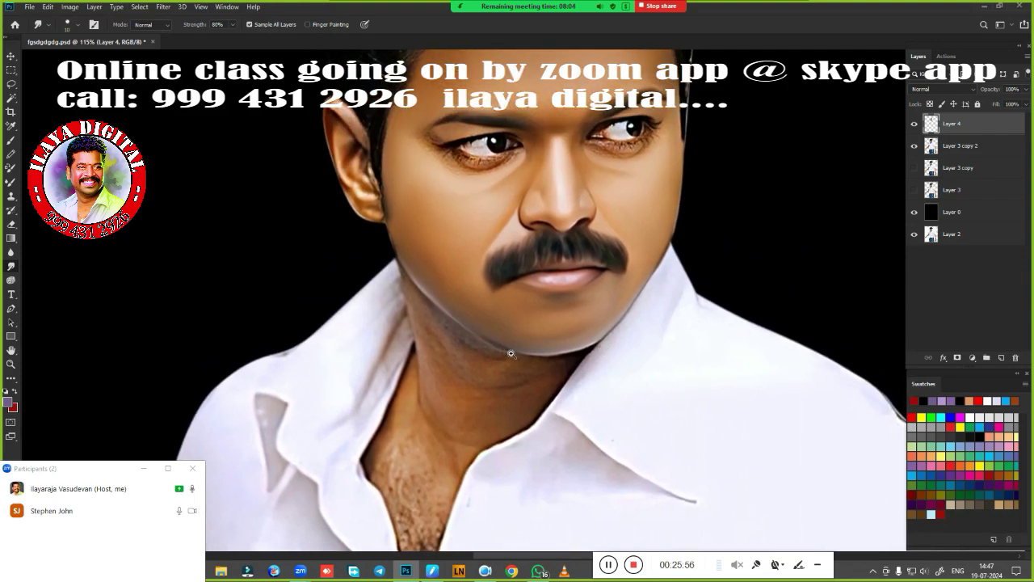
# Frame the neck and collar, switch to the Pen tool, and try then drop a selection
pyautogui.scroll(2, 511, 353)
pyautogui.moveTo(550, 302); pyautogui.dragTo(615, 220)
pyautogui.moveTo(552, 353); pyautogui.dragTo(522, 363)
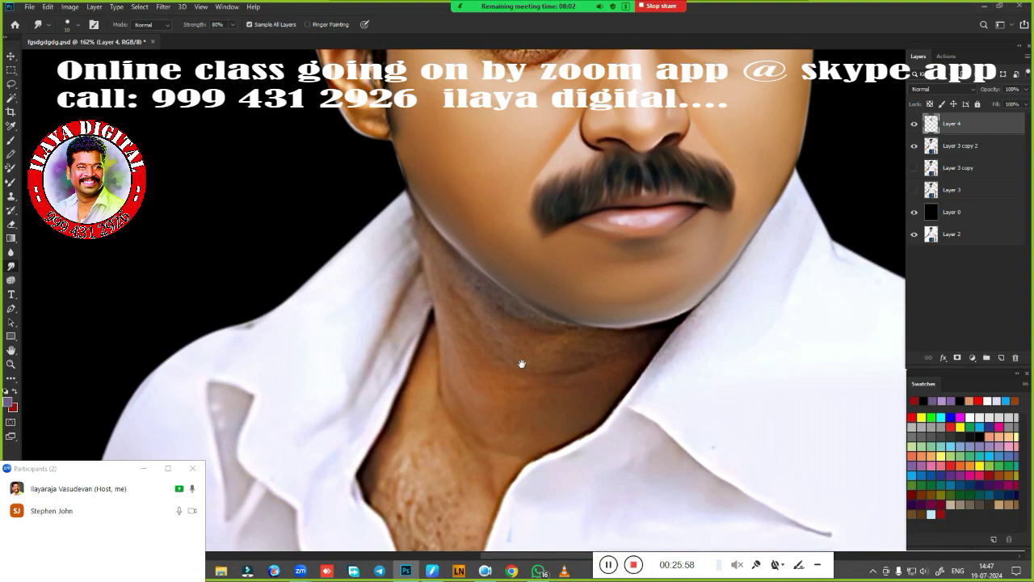
pyautogui.press('p')
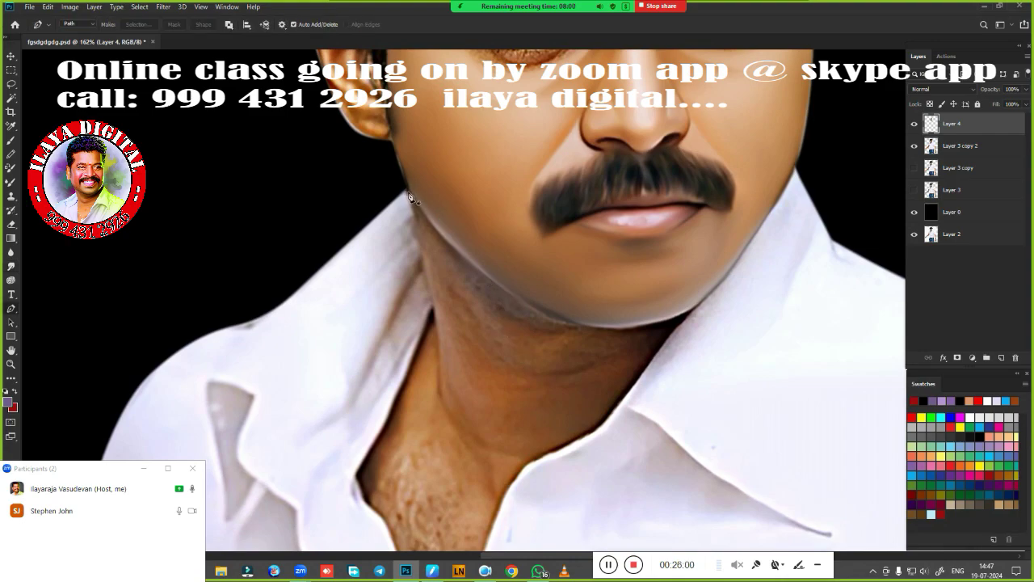
pyautogui.hotkey('ctrl', 'Return')
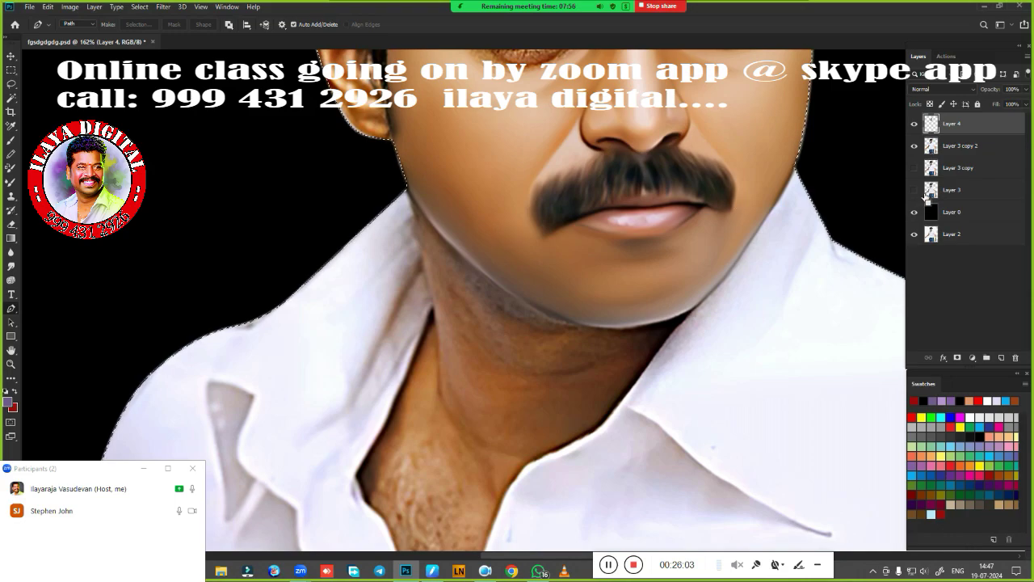
pyautogui.hotkey('ctrl', 'd')
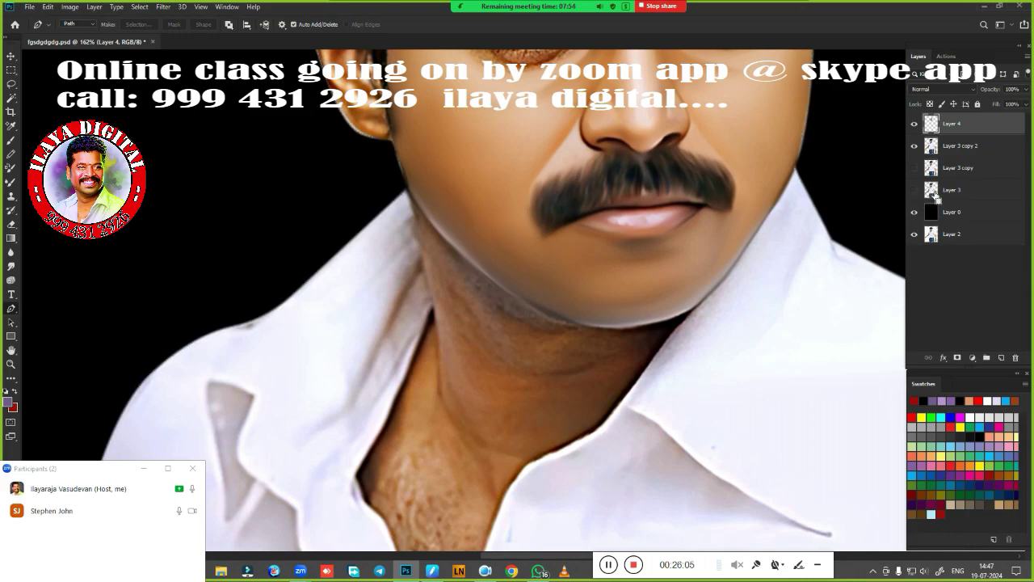
# Load the figure selection from the layer thumbnail and return to the Smudge tool
pyautogui.keyDown('ctrl'); pyautogui.click(932, 190); pyautogui.keyUp('ctrl')
pyautogui.scroll(5, 472, 372)
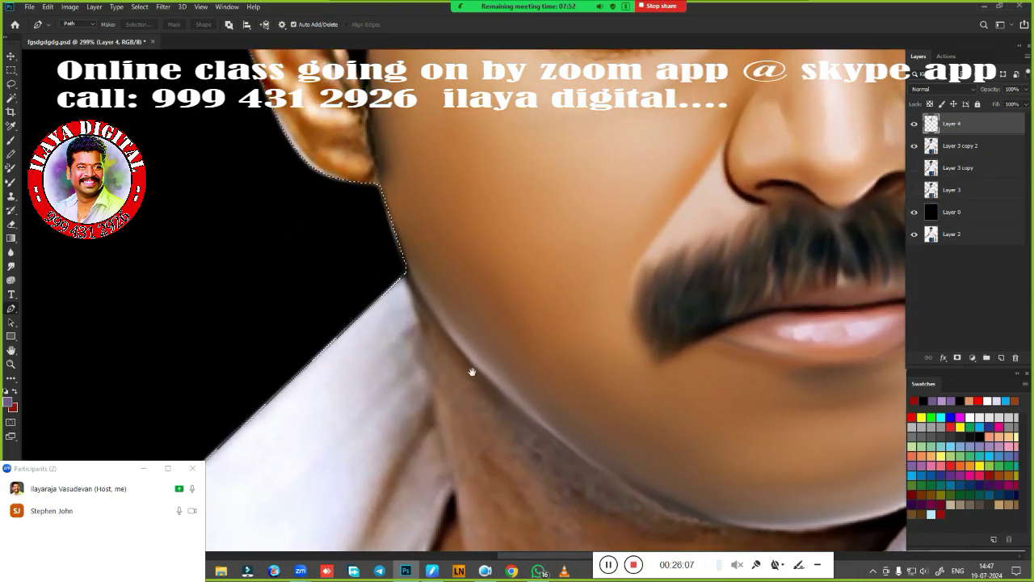
pyautogui.press('r')
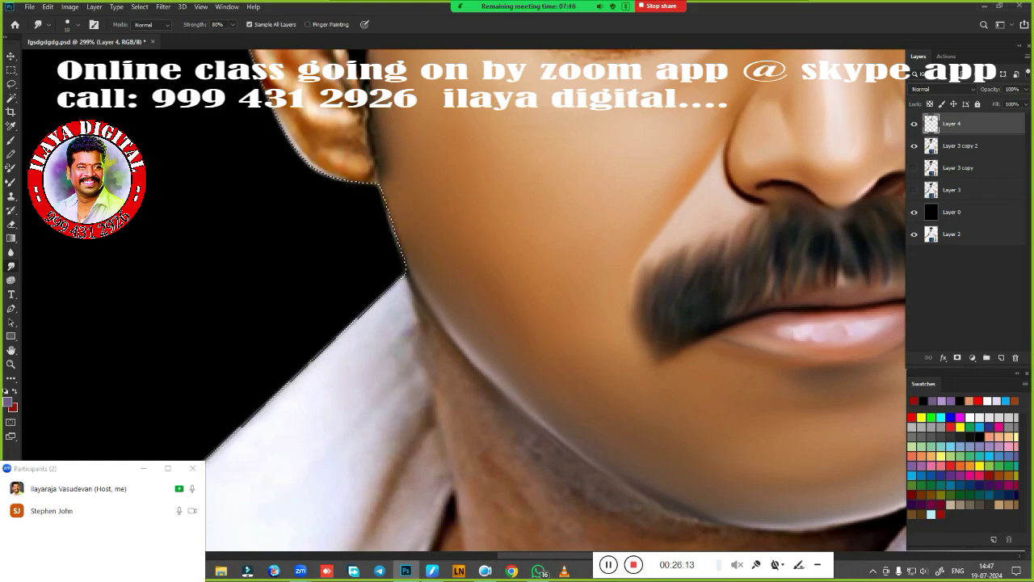
pyautogui.scroll(-3, 423, 276)
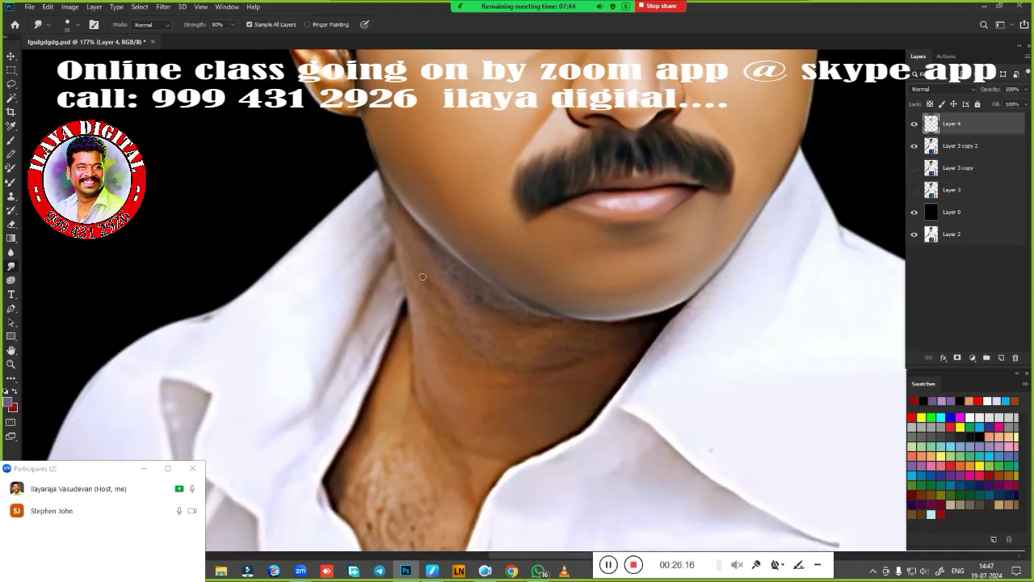
# Trace a Pen path from the neck side down to the collar point and up beside the jaw
pyautogui.press('p')
pyautogui.click(377, 169)
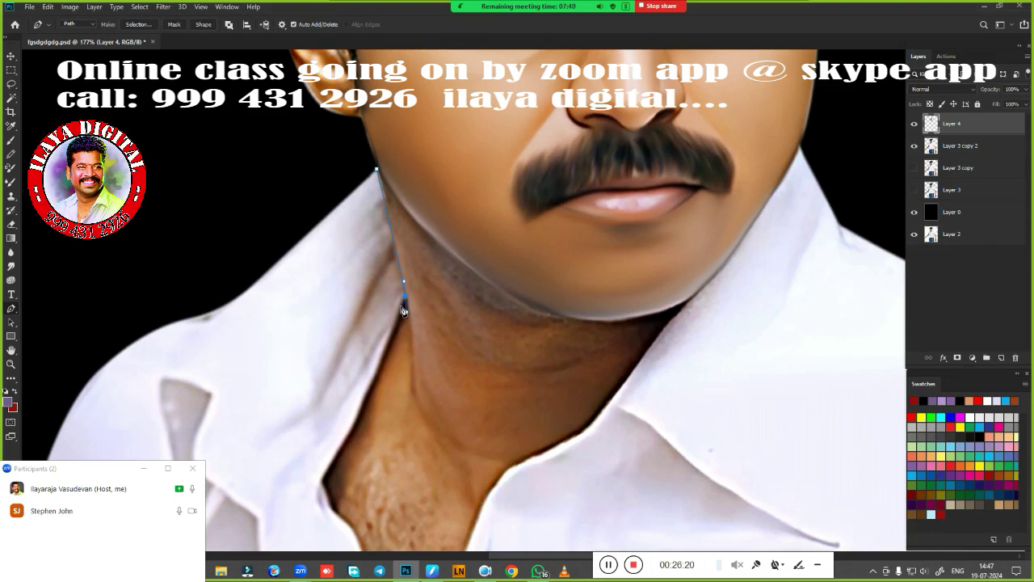
pyautogui.moveTo(408, 307); pyautogui.dragTo(482, 178)
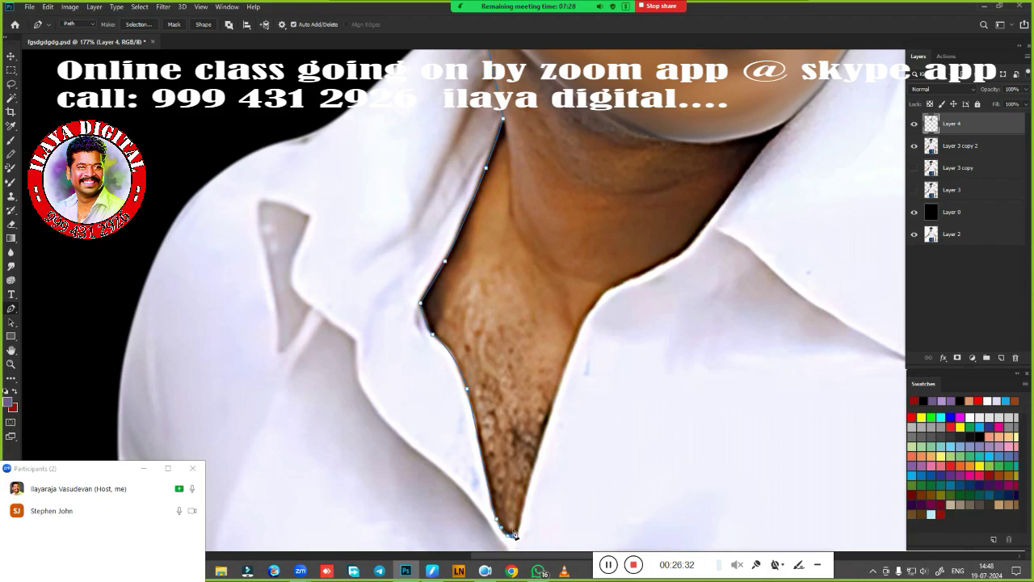
pyautogui.moveTo(557, 402)
pyautogui.mouseDown()
pyautogui.moveTo(566, 365)
pyautogui.moveTo(564, 373)
pyautogui.mouseUp()
pyautogui.moveTo(614, 288); pyautogui.dragTo(633, 283)
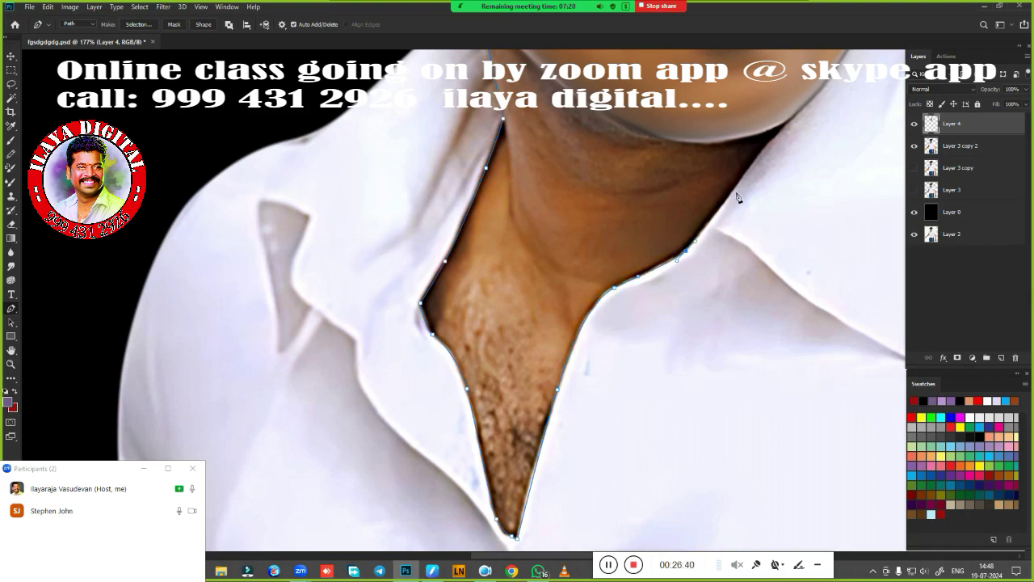
pyautogui.moveTo(769, 137)
pyautogui.mouseDown()
pyautogui.moveTo(808, 110)
pyautogui.moveTo(724, 224)
pyautogui.mouseUp()
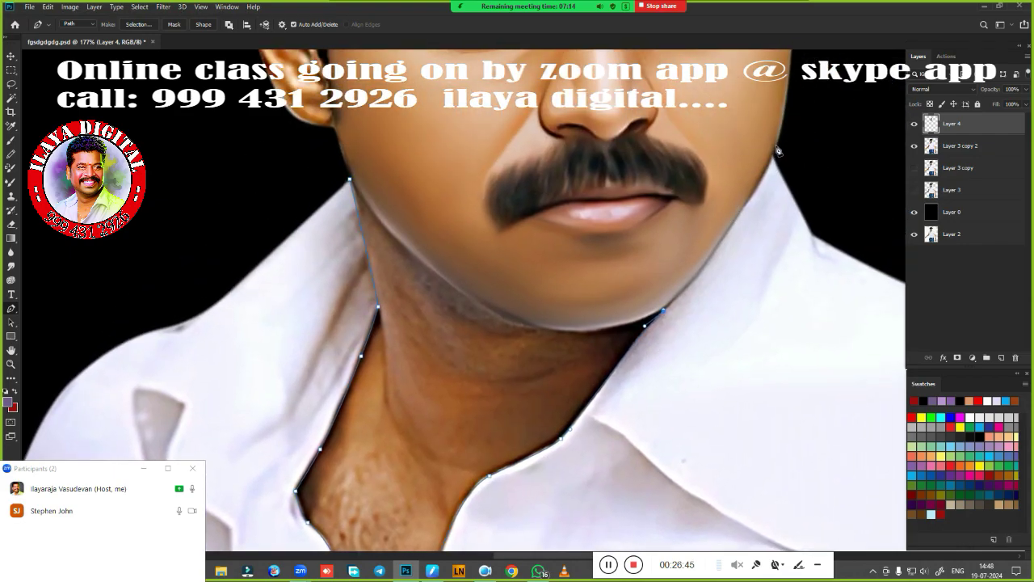
pyautogui.moveTo(777, 147); pyautogui.dragTo(791, 92)
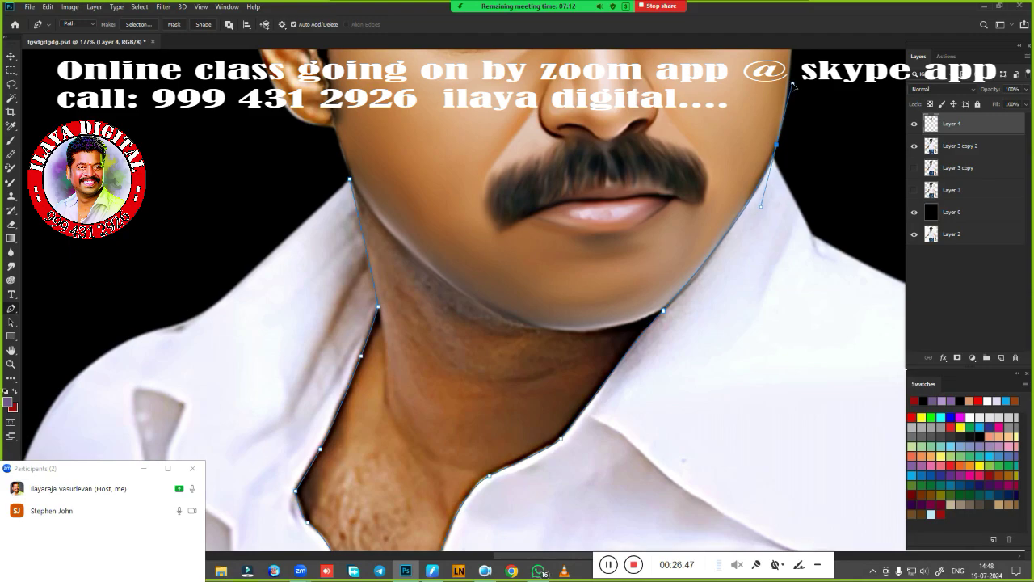
pyautogui.moveTo(508, 83); pyautogui.dragTo(469, 85)
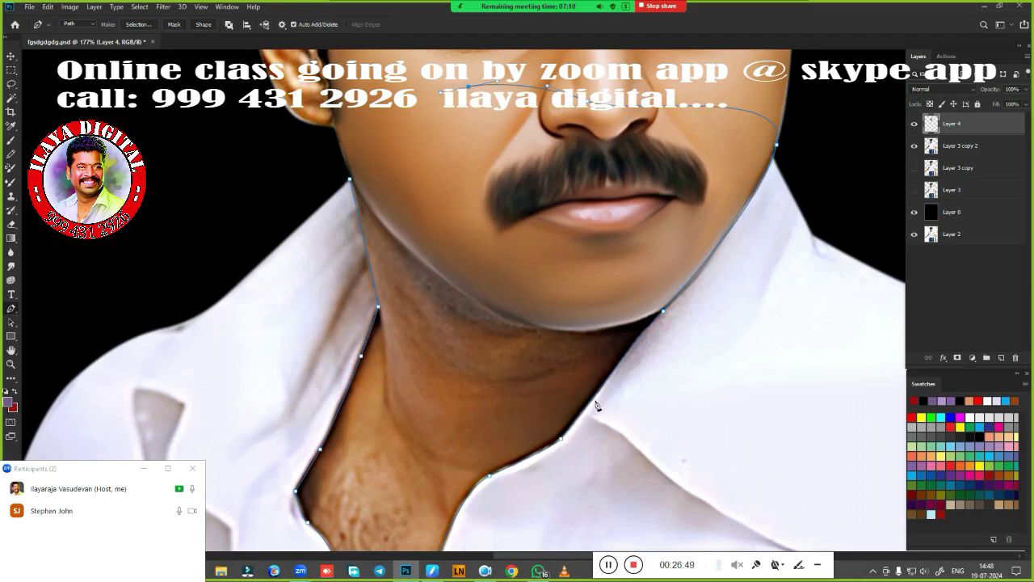
# Convert the neck path to a selection and feather it by 2 pixels
pyautogui.hotkey('ctrl', 'Return')
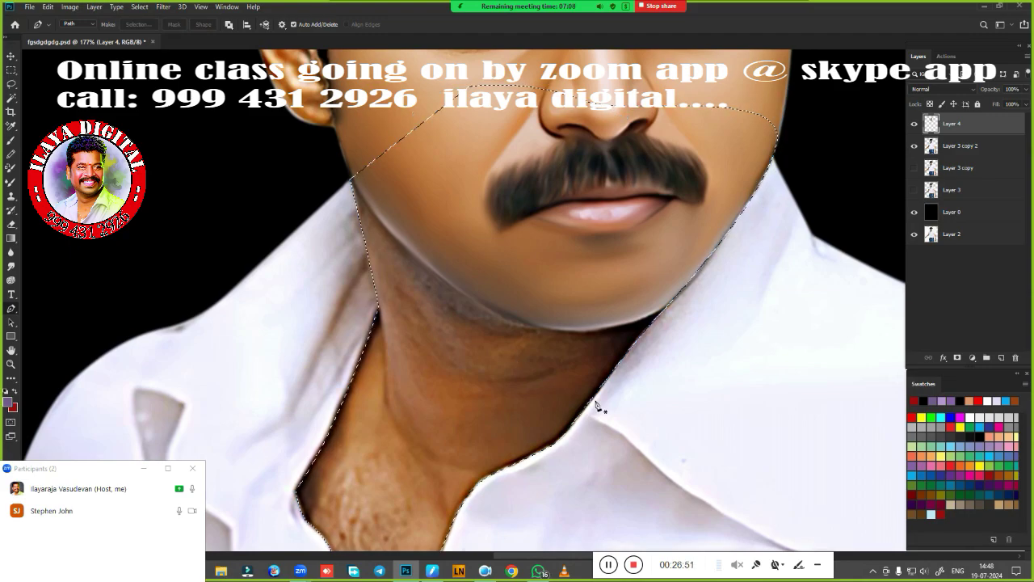
pyautogui.hotkey('shift', 'F6')
pyautogui.press('Return')
# Smudge the neck skin and soften the dark collar shadow under the jaw
pyautogui.press('r')
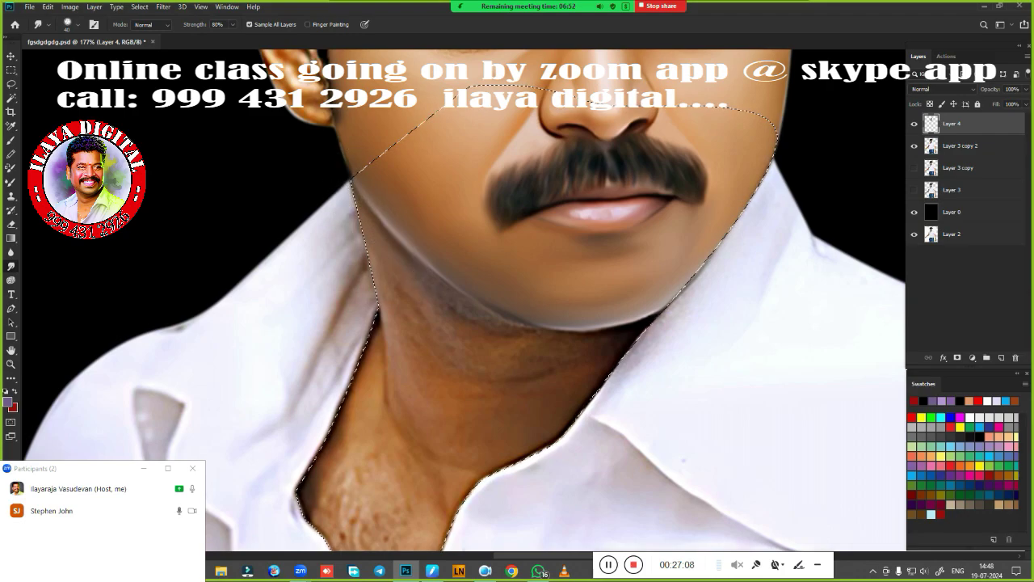
pyautogui.scroll(2, 452, 339)
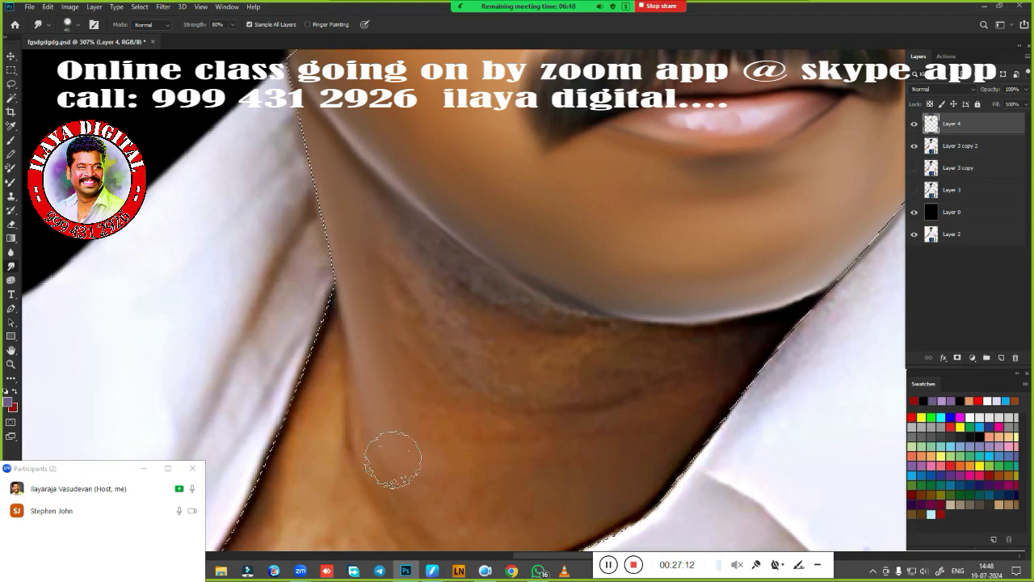
pyautogui.moveTo(545, 358)
pyautogui.mouseDown()
pyautogui.moveTo(440, 312)
pyautogui.moveTo(614, 315)
pyautogui.moveTo(396, 238)
pyautogui.mouseUp()
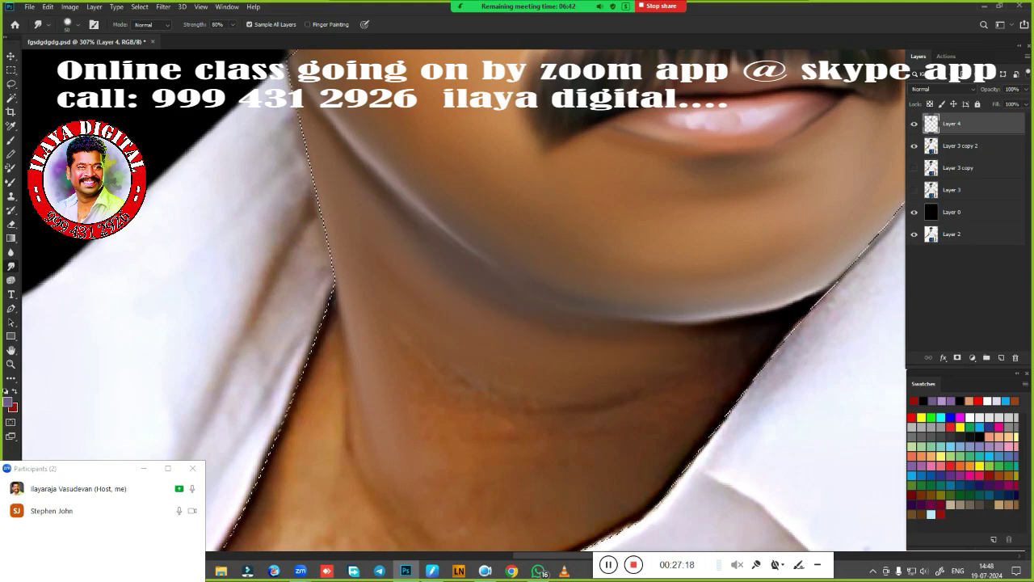
pyautogui.moveTo(703, 343); pyautogui.dragTo(889, 220)
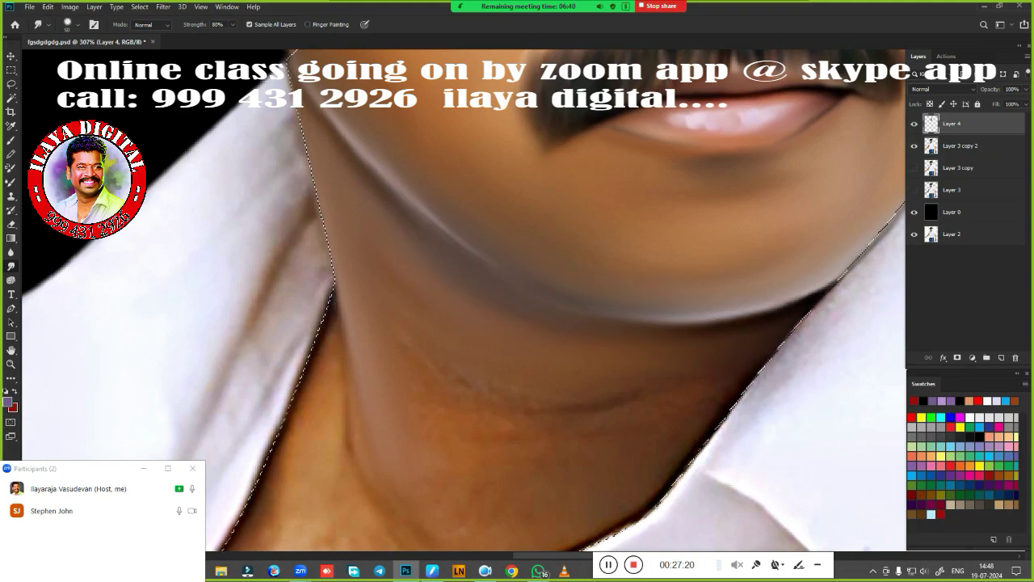
pyautogui.moveTo(738, 358); pyautogui.dragTo(838, 327)
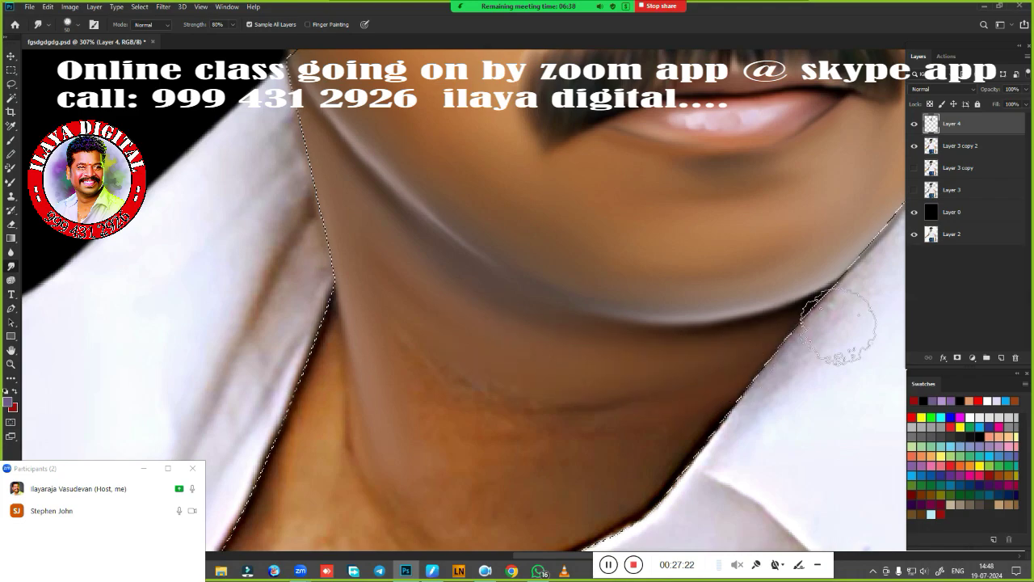
# Lighten the shadow along the collar edge further up the neck
pyautogui.moveTo(611, 466); pyautogui.dragTo(582, 305)
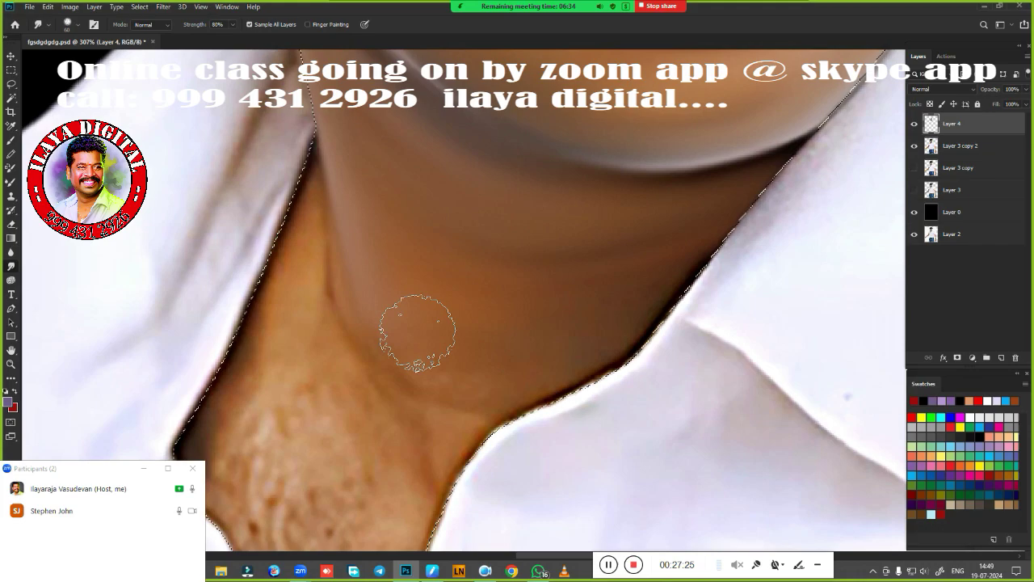
pyautogui.moveTo(537, 381); pyautogui.dragTo(799, 249)
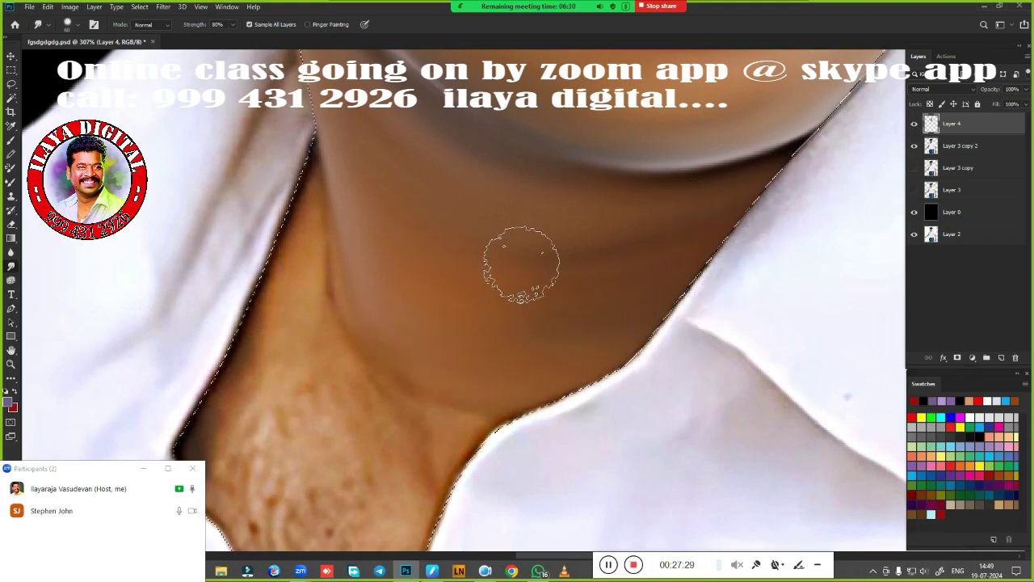
pyautogui.moveTo(580, 309); pyautogui.dragTo(637, 237)
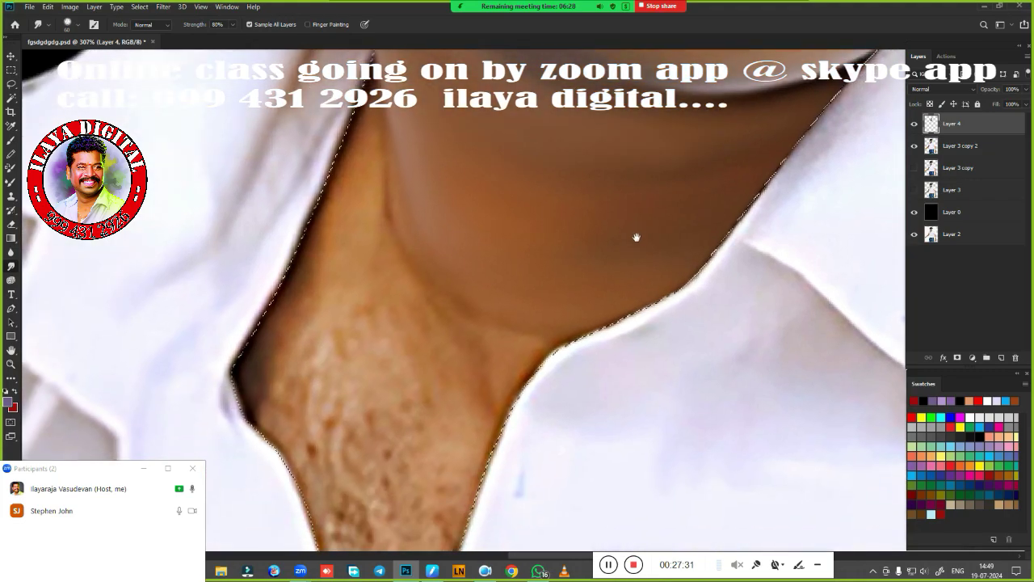
pyautogui.scroll(-4, 637, 237)
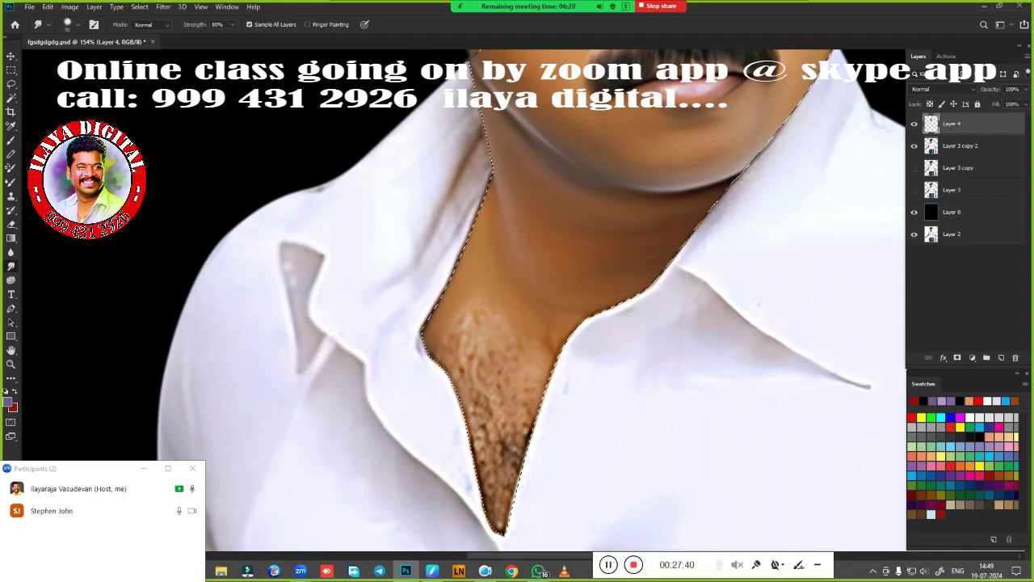
# Smudge away the chest hair down to the tip of the V-neck into even skin
pyautogui.moveTo(485, 303); pyautogui.dragTo(495, 349)
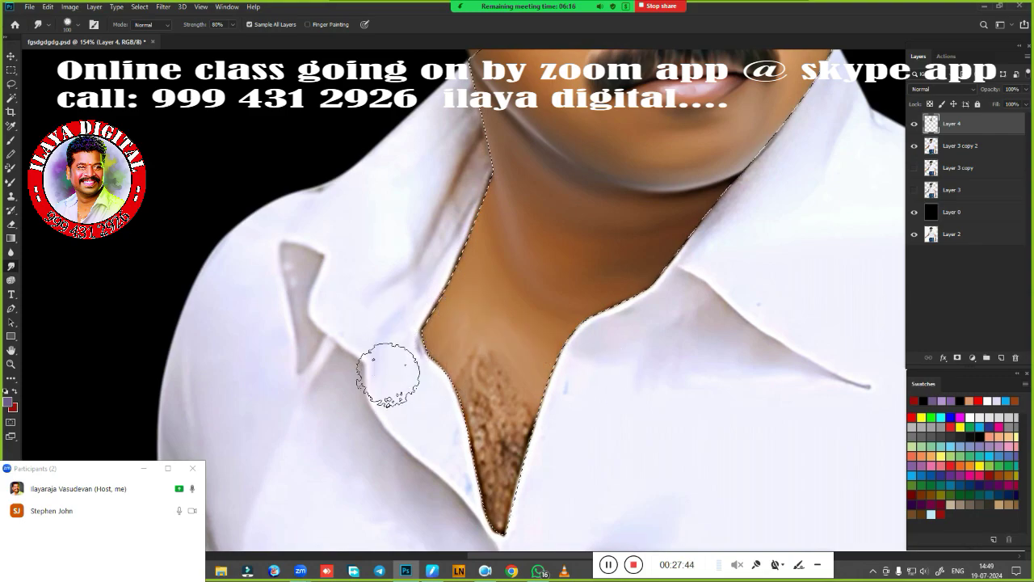
pyautogui.moveTo(474, 334); pyautogui.dragTo(500, 485)
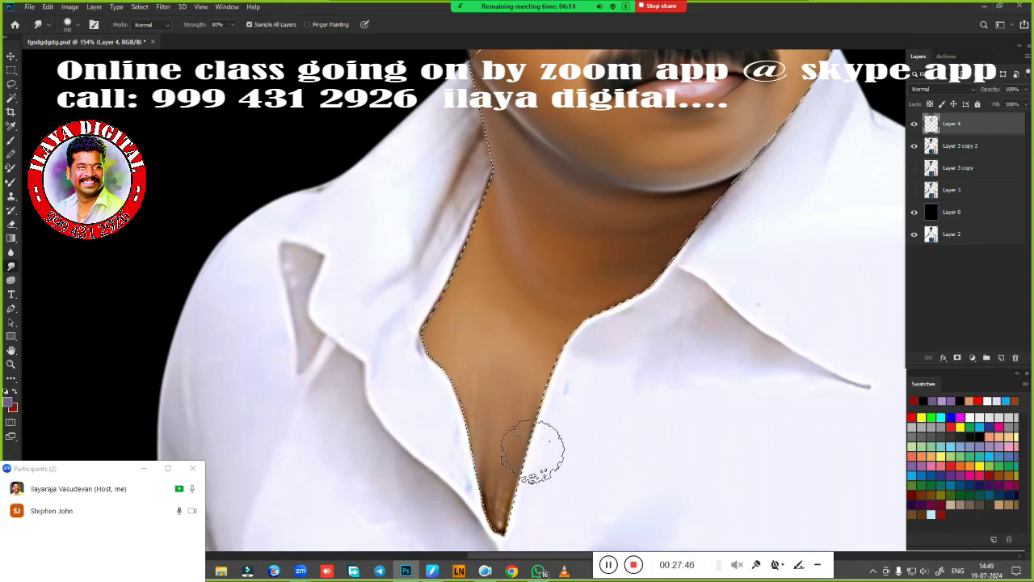
pyautogui.moveTo(462, 376); pyautogui.dragTo(495, 511)
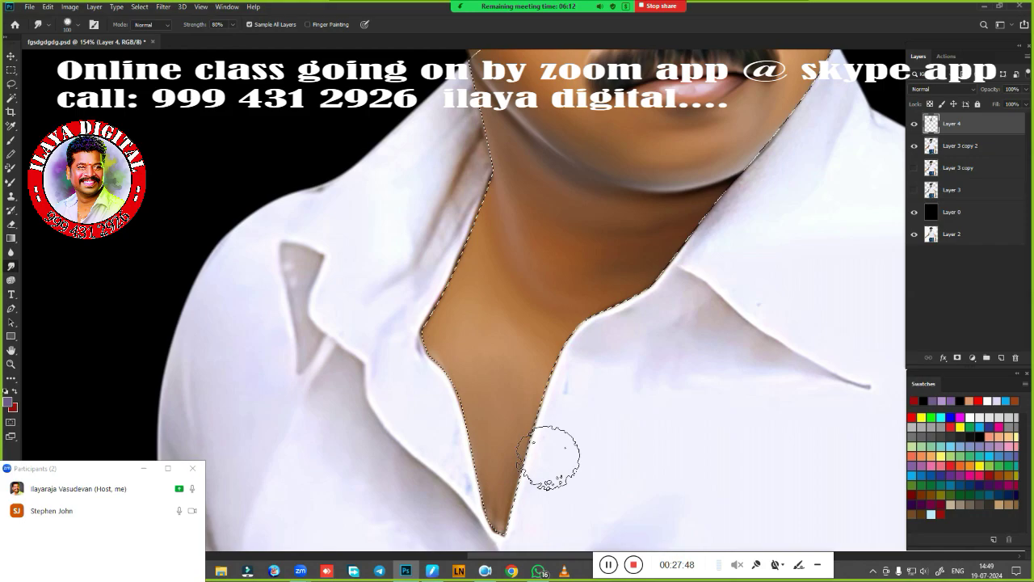
pyautogui.moveTo(543, 450); pyautogui.dragTo(502, 477)
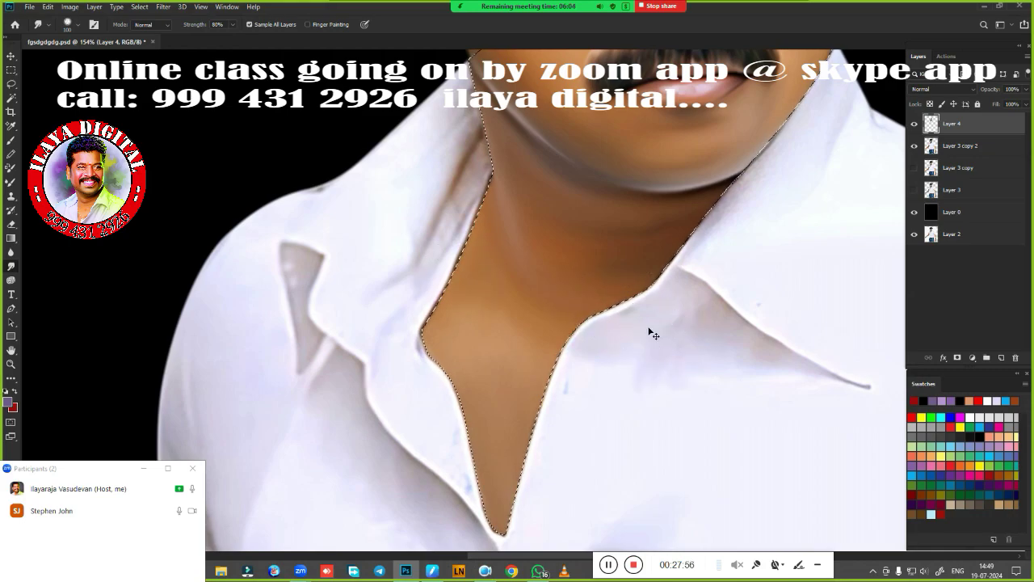
# Feather the selection edge again and pan back to the moustache and collar
pyautogui.hotkey('shift', 'F6')
pyautogui.press('Return')
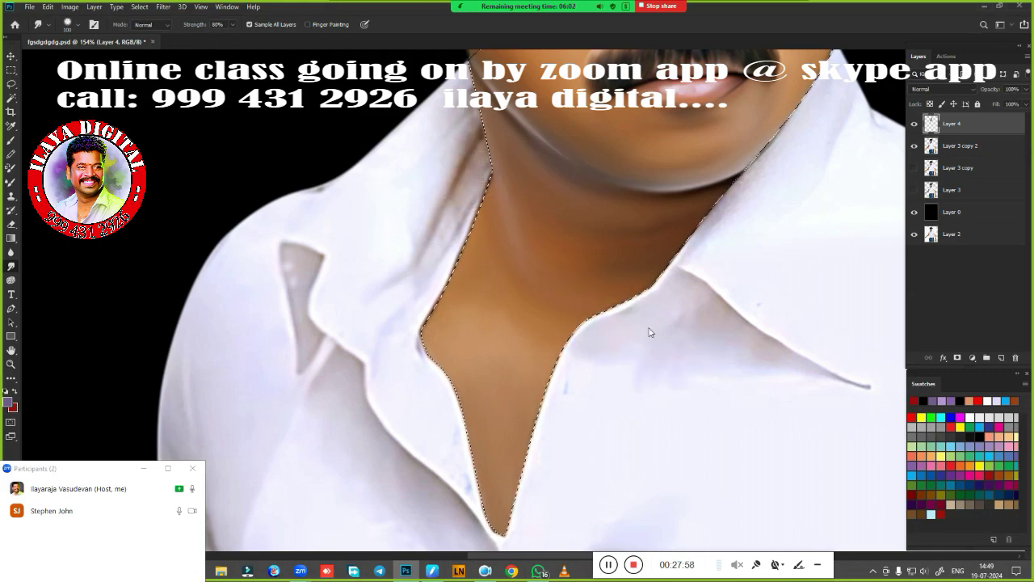
pyautogui.moveTo(738, 362); pyautogui.dragTo(549, 453)
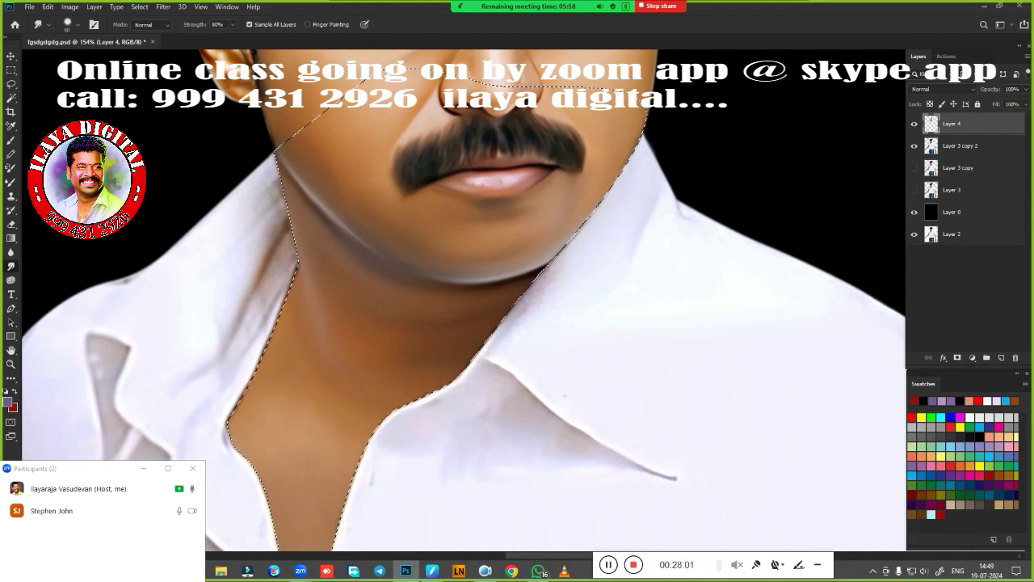
# Smudge the neck edges along the jaw, collar and left V-neck smooth
pyautogui.moveTo(530, 296); pyautogui.dragTo(505, 347)
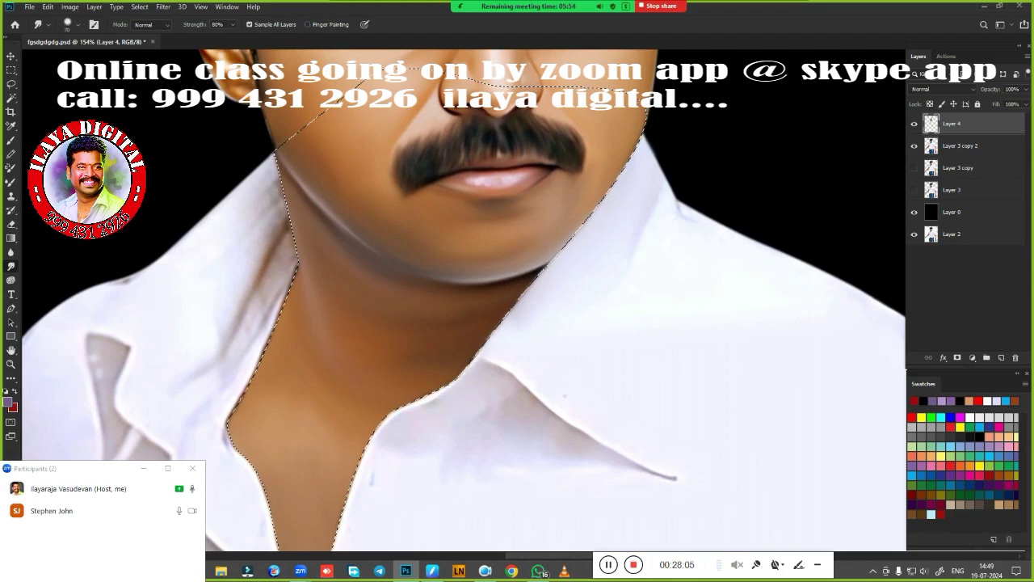
pyautogui.moveTo(413, 419); pyautogui.dragTo(619, 197)
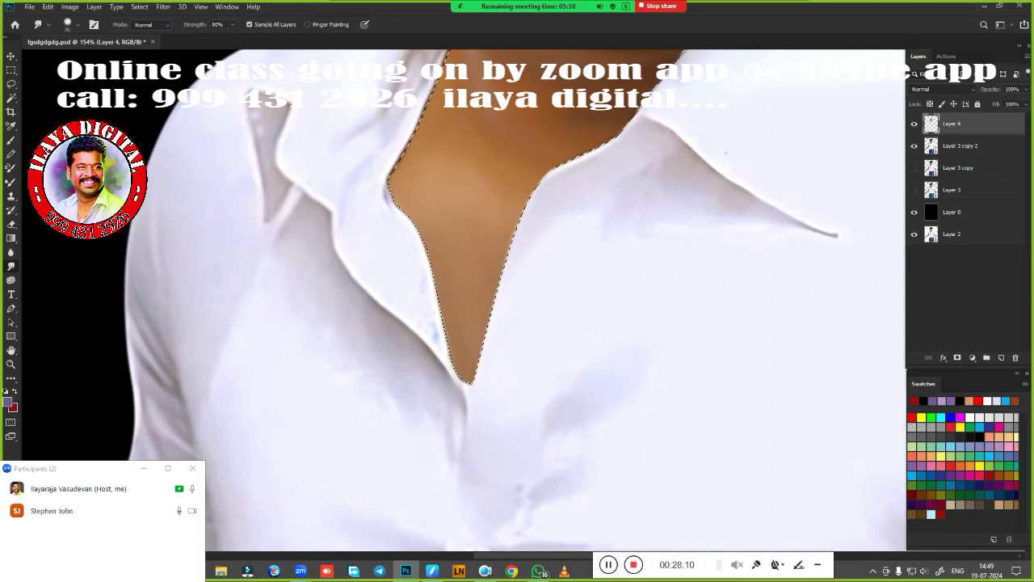
pyautogui.moveTo(425, 224); pyautogui.dragTo(429, 326)
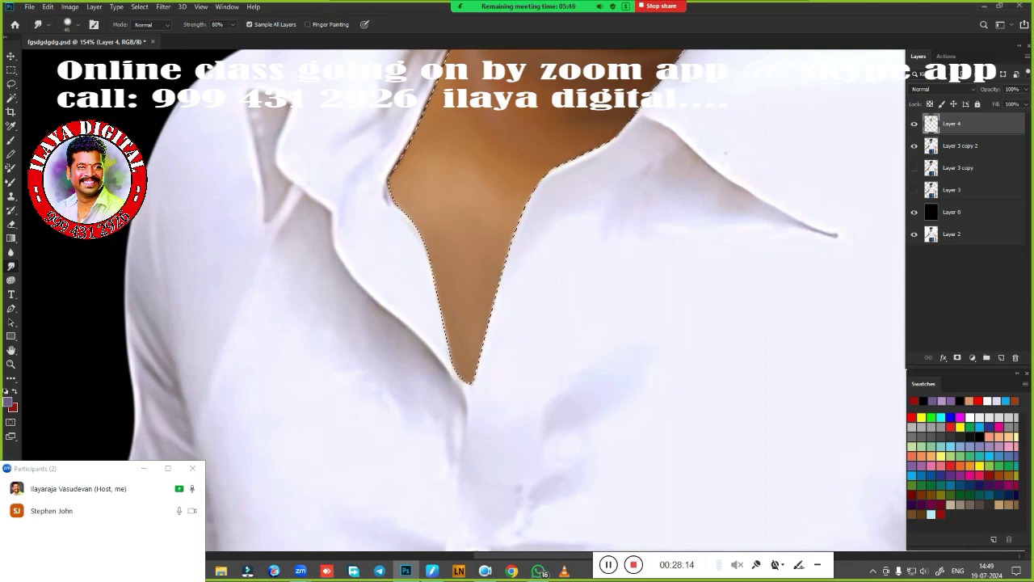
pyautogui.moveTo(429, 241); pyautogui.dragTo(475, 416)
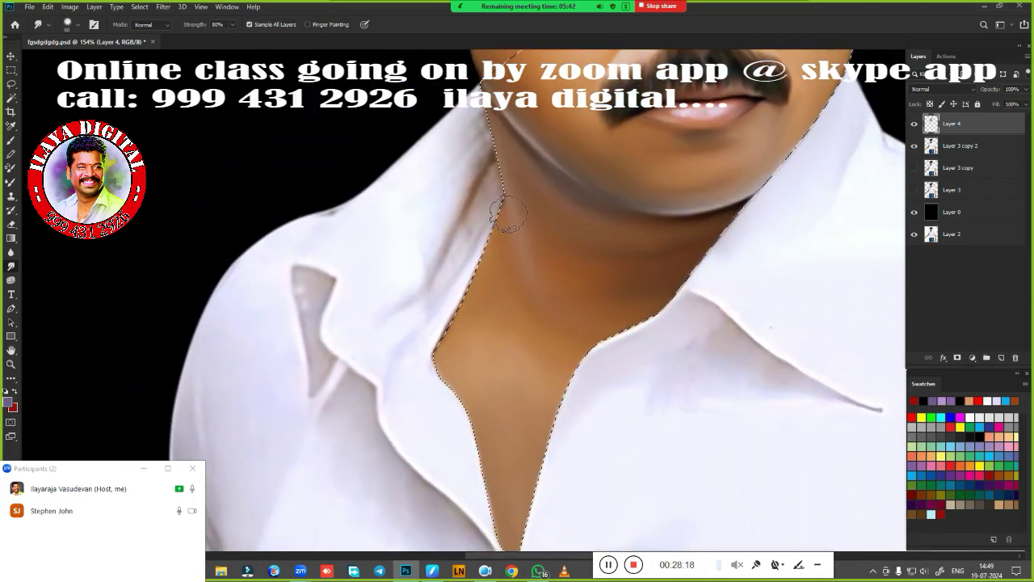
pyautogui.moveTo(507, 217); pyautogui.dragTo(488, 174)
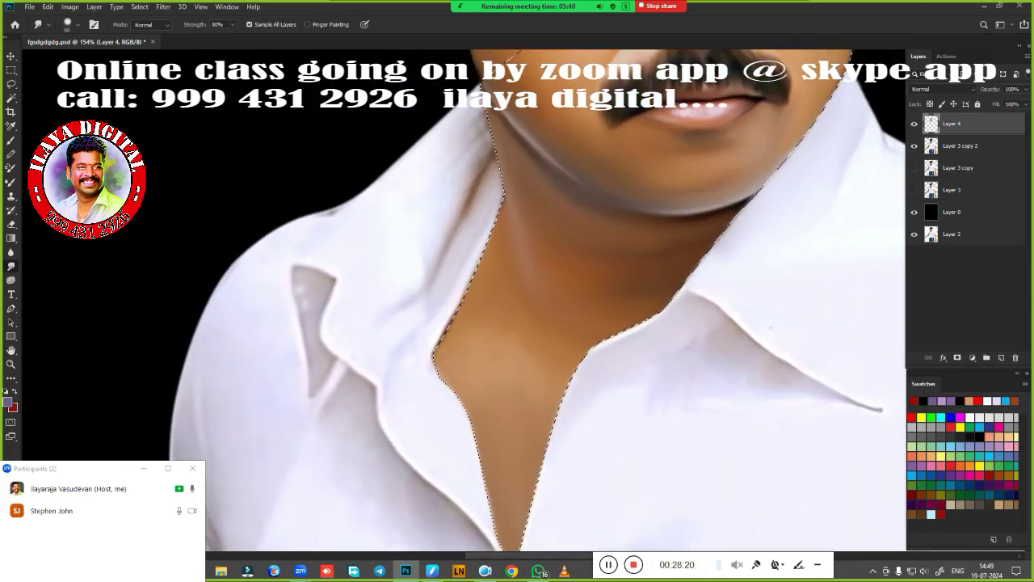
pyautogui.moveTo(450, 339); pyautogui.dragTo(402, 418)
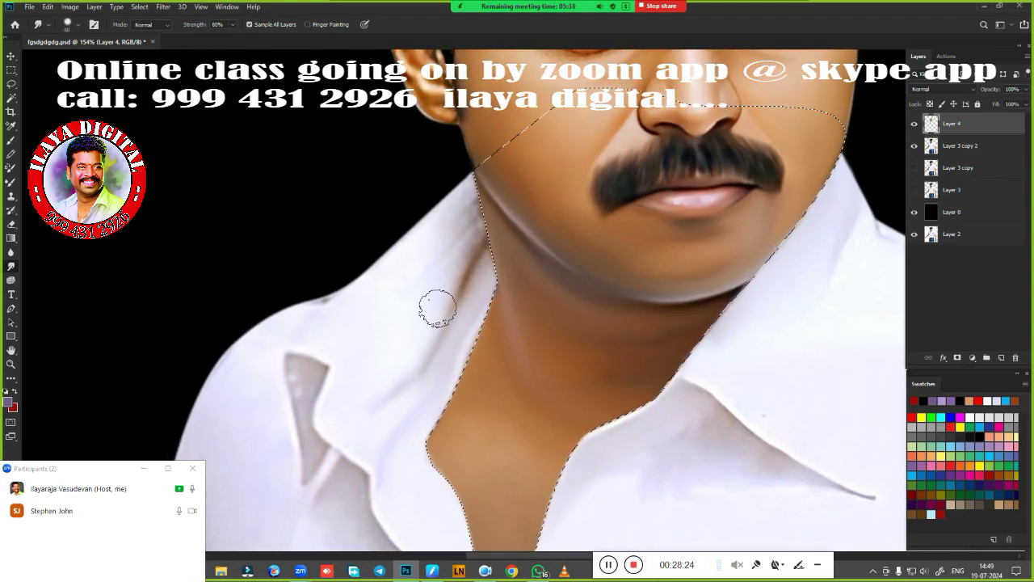
pyautogui.moveTo(437, 307); pyautogui.dragTo(488, 258)
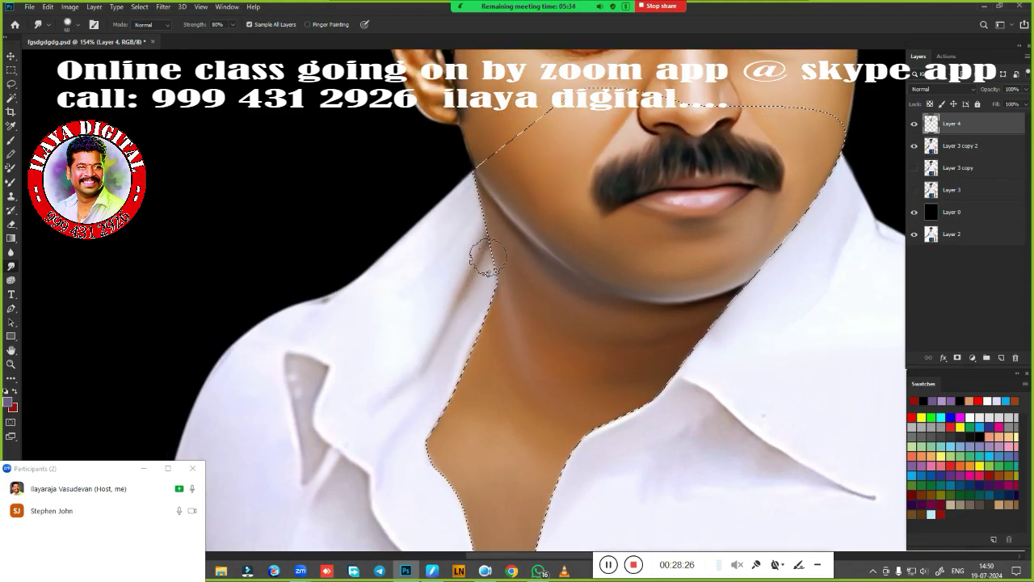
# Deselect the neck and zoom out to view the whole portrait
pyautogui.hotkey('ctrl', 'd')
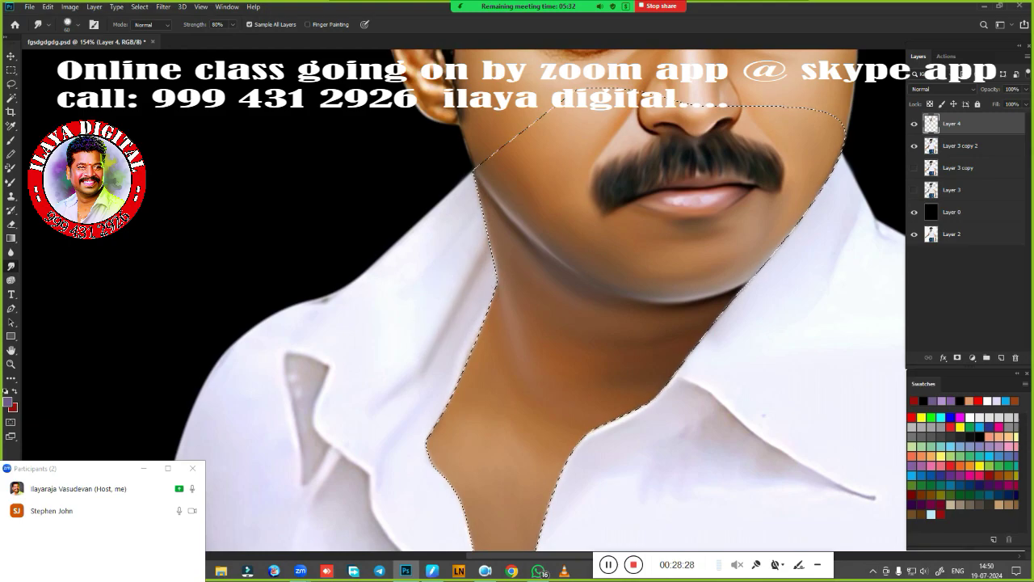
pyautogui.moveTo(791, 316); pyautogui.dragTo(751, 361)
pyautogui.scroll(-1, 751, 361)
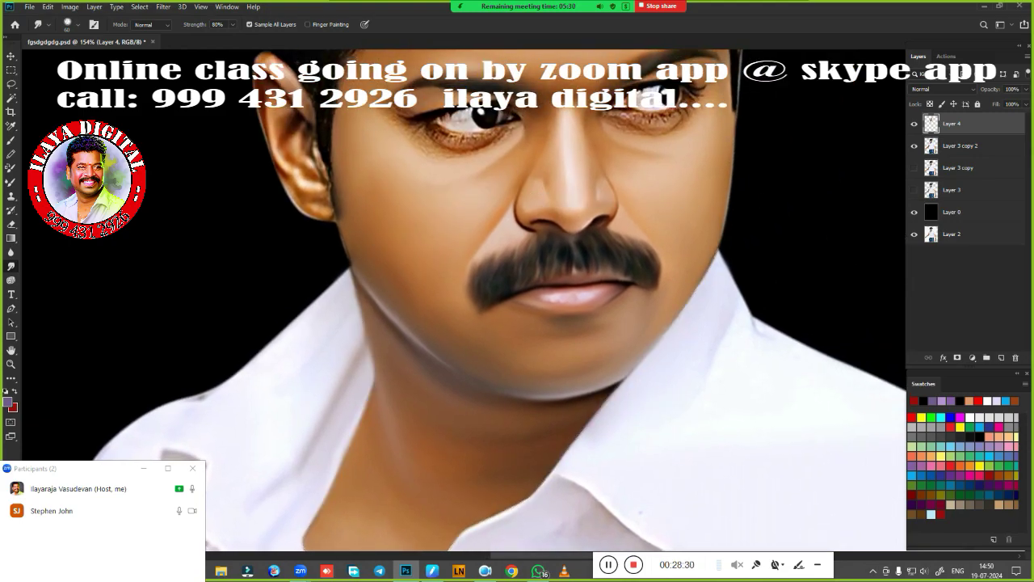
# Load the figure's outline as a selection from its layer and zoom in on the ear
pyautogui.scroll(-3, 660, 406)
pyautogui.moveTo(659, 407); pyautogui.dragTo(557, 353)
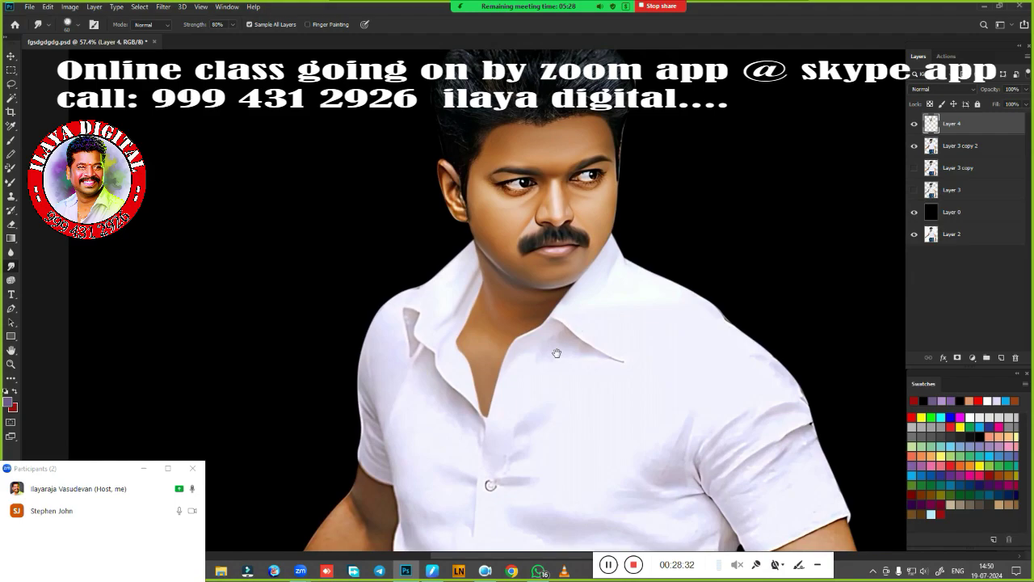
pyautogui.keyDown('ctrl'); pyautogui.click(933, 192); pyautogui.keyUp('ctrl')
pyautogui.scroll(3, 492, 196)
pyautogui.scroll(2, 547, 233)
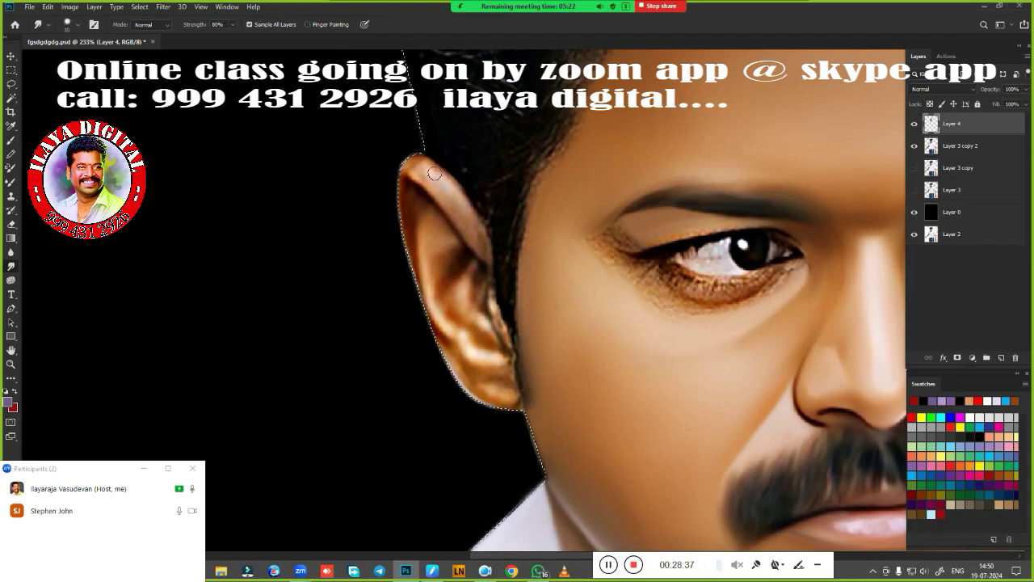
# Smudge the ear top's hairline and the inner ear shading into smooth skin
pyautogui.moveTo(434, 173); pyautogui.dragTo(414, 157)
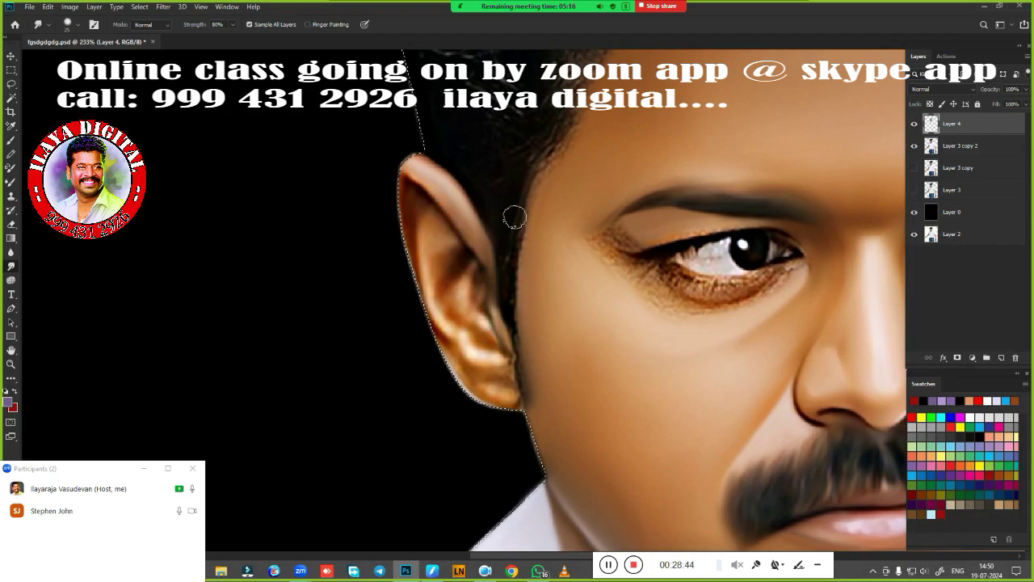
pyautogui.moveTo(512, 346)
pyautogui.mouseDown()
pyautogui.moveTo(521, 381)
pyautogui.moveTo(512, 408)
pyautogui.mouseUp()
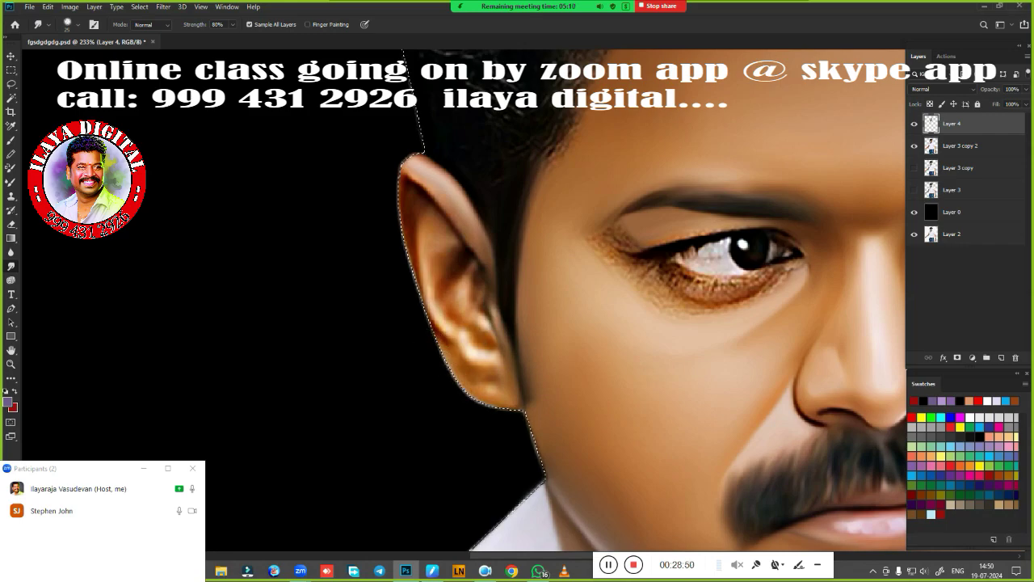
pyautogui.moveTo(488, 369); pyautogui.dragTo(468, 271)
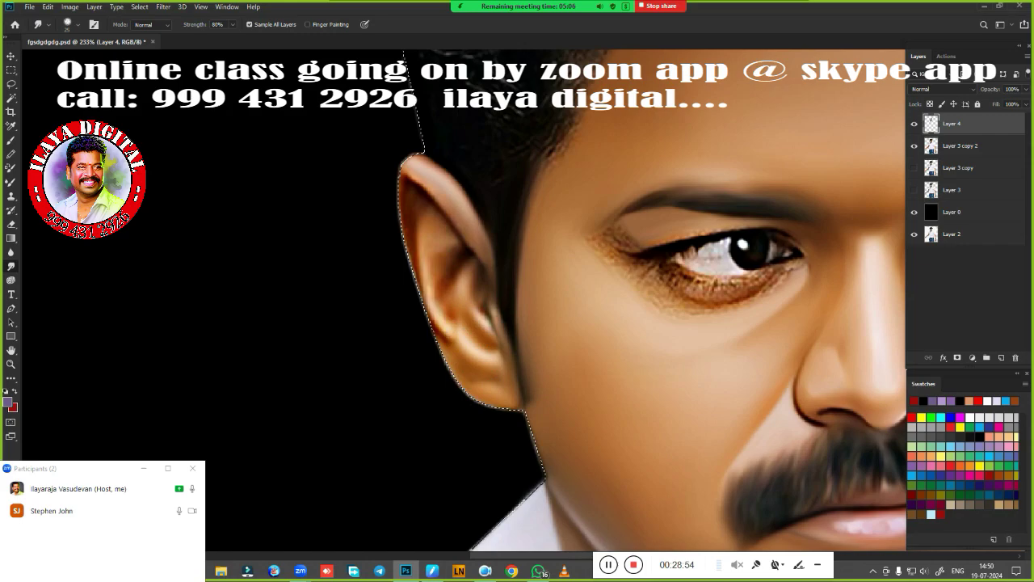
pyautogui.moveTo(488, 320)
pyautogui.mouseDown()
pyautogui.moveTo(450, 279)
pyautogui.moveTo(413, 195)
pyautogui.moveTo(407, 210)
pyautogui.mouseUp()
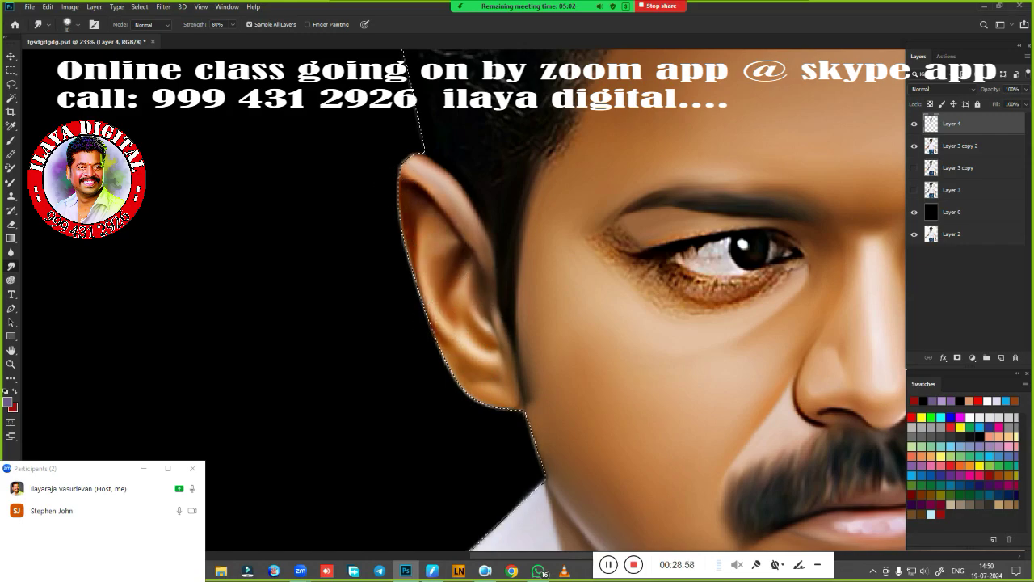
pyautogui.moveTo(412, 270)
pyautogui.mouseDown()
pyautogui.moveTo(436, 260)
pyautogui.moveTo(422, 263)
pyautogui.mouseUp()
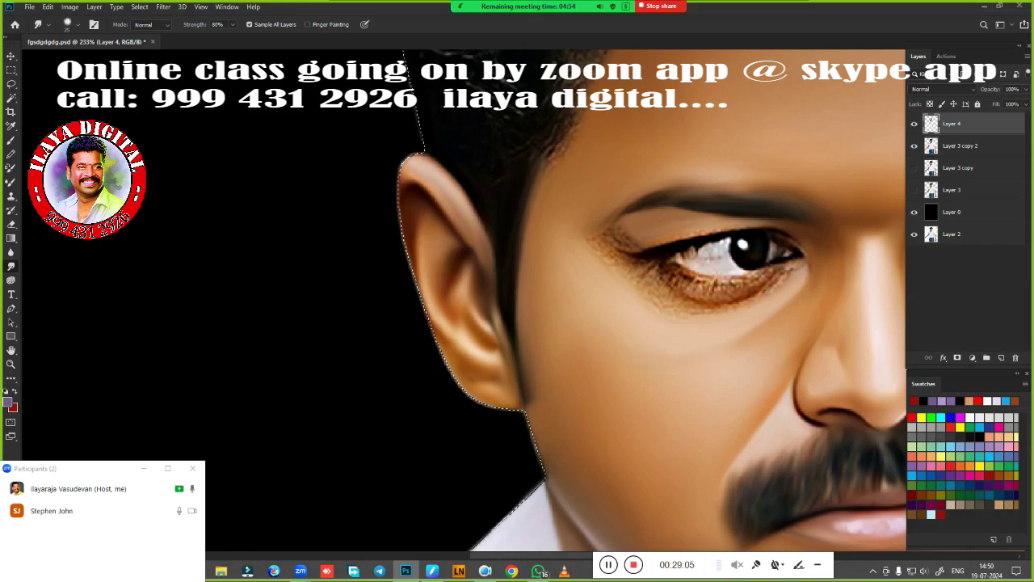
pyautogui.scroll(-3, 582, 421)
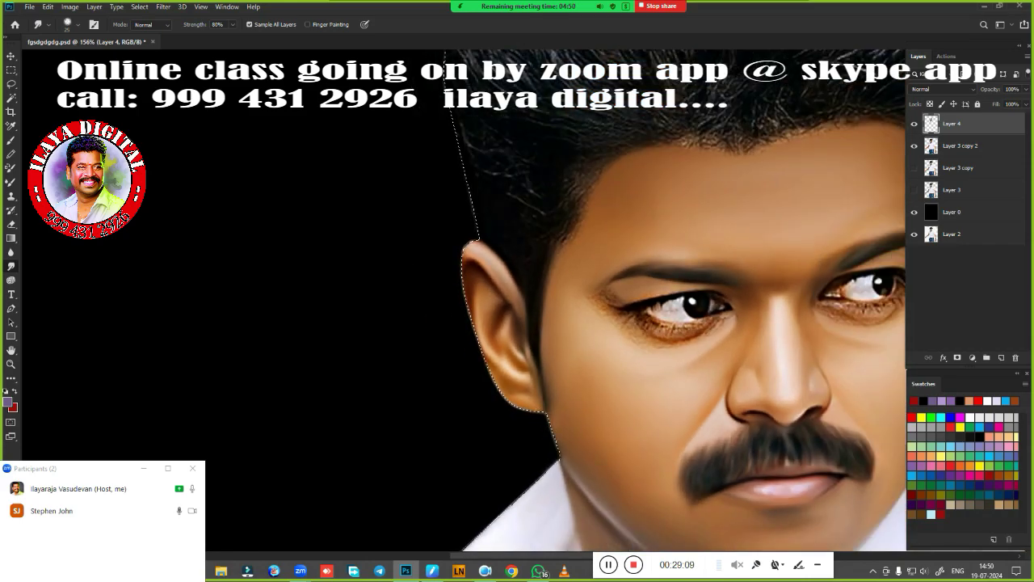
# Smudge the outer hair edge slightly smoother, then clear the head-outline selection
pyautogui.moveTo(597, 446); pyautogui.dragTo(317, 434)
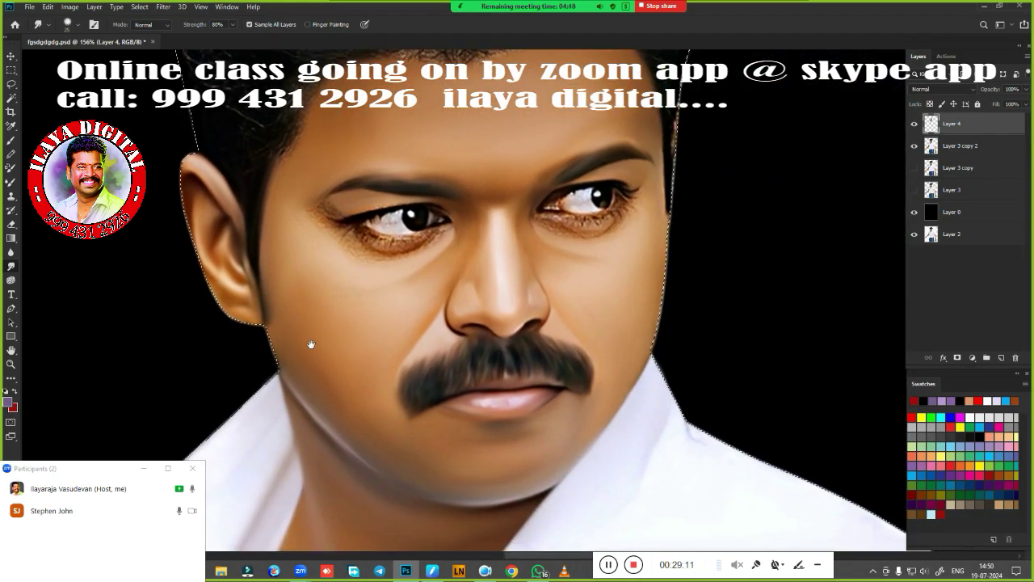
pyautogui.moveTo(663, 307); pyautogui.dragTo(599, 336)
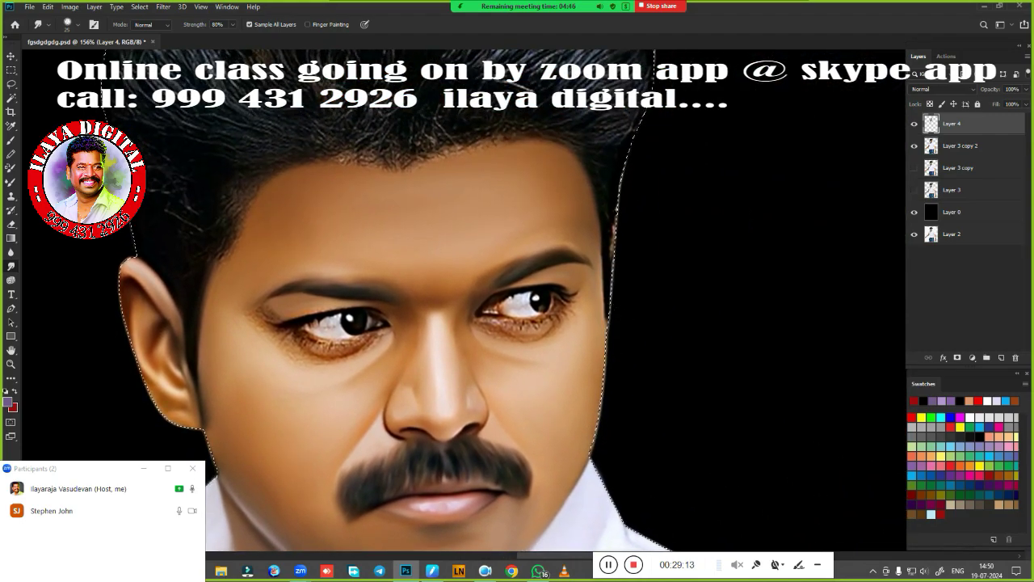
pyautogui.moveTo(610, 196); pyautogui.dragTo(618, 286)
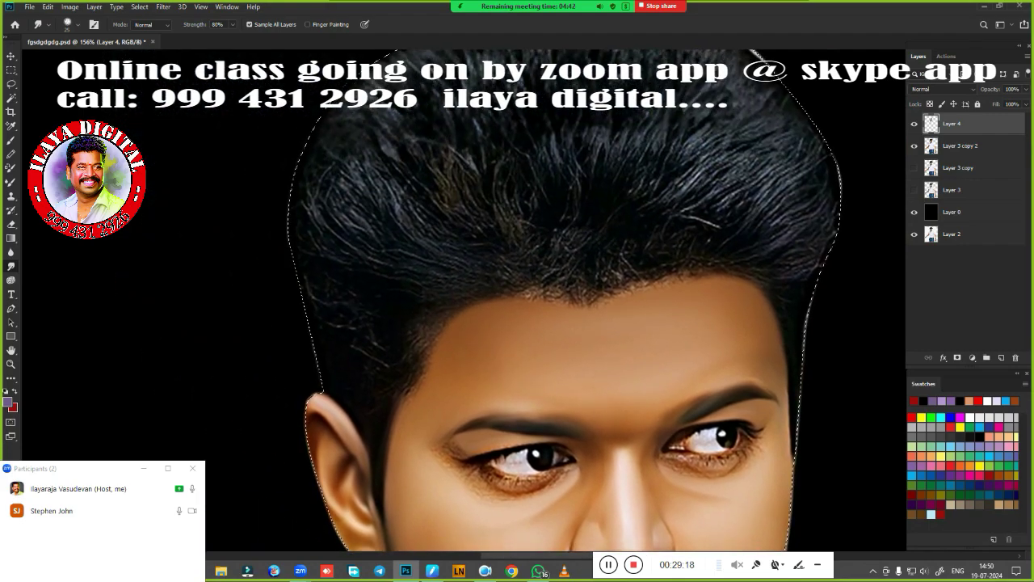
pyautogui.moveTo(533, 398); pyautogui.dragTo(477, 442)
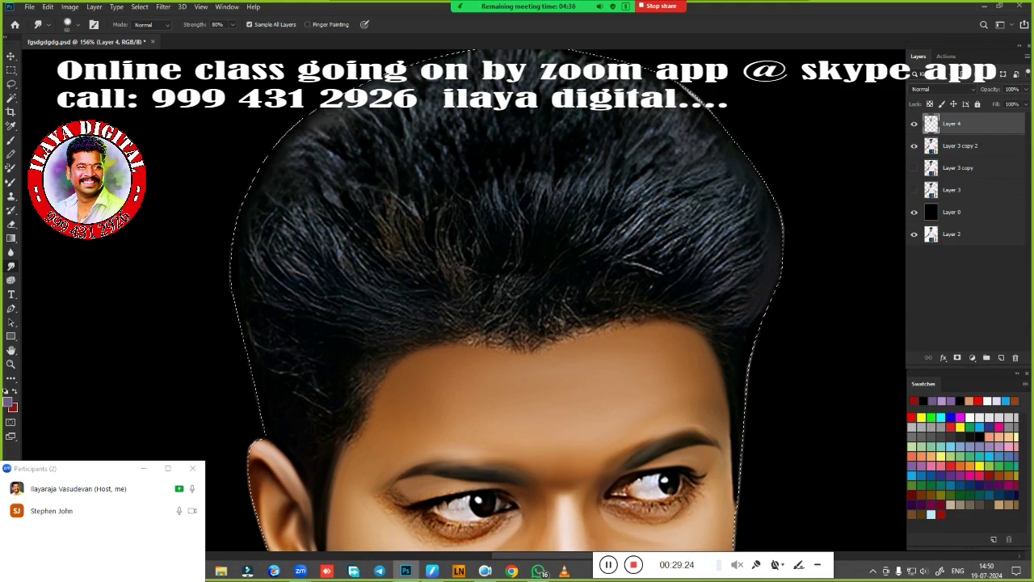
pyautogui.scroll(2, 763, 349)
pyautogui.scroll(2, 763, 350)
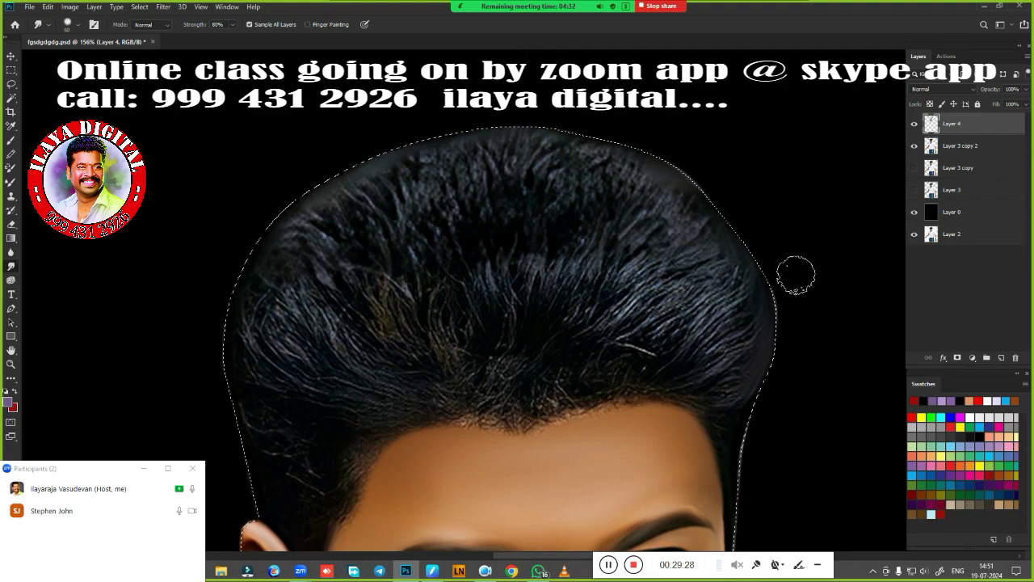
pyautogui.scroll(-5, 792, 275)
pyautogui.hotkey('ctrl', 'd')
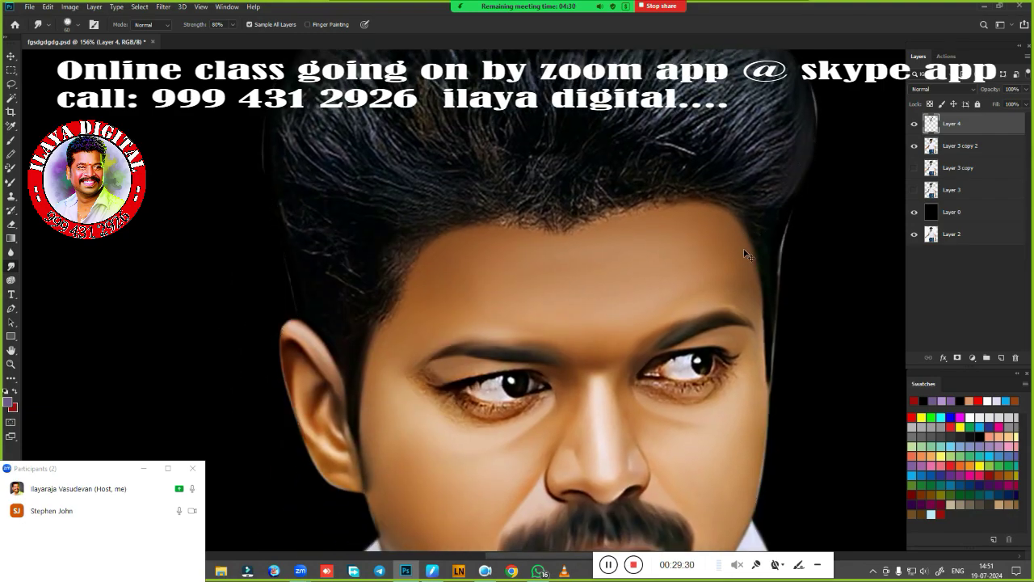
# Zoom in and smudge the crown strands above the hairline into smooth dark streaks
pyautogui.click(554, 266)
pyautogui.moveTo(553, 268); pyautogui.dragTo(594, 315)
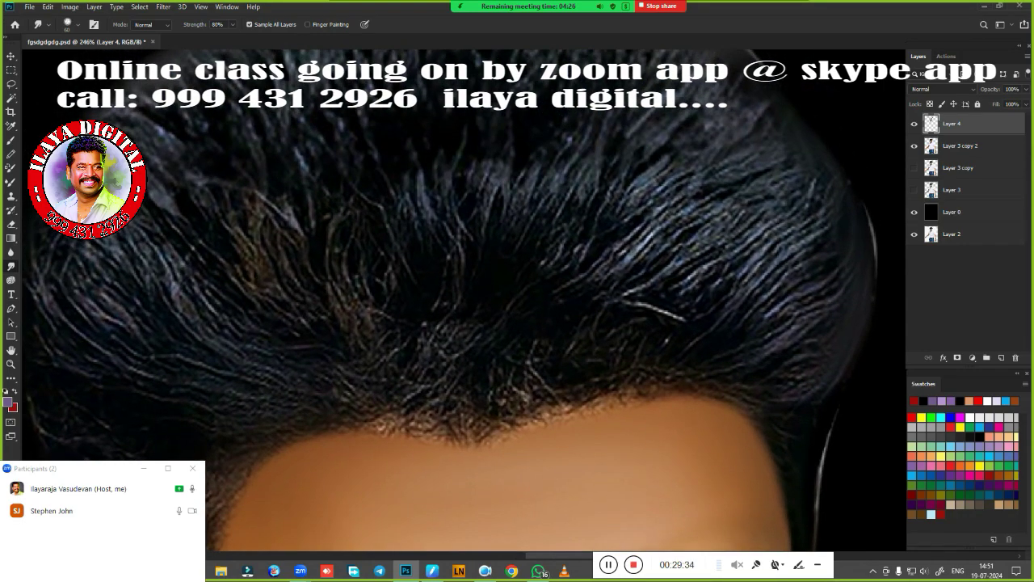
pyautogui.moveTo(508, 215)
pyautogui.mouseDown()
pyautogui.moveTo(501, 178)
pyautogui.moveTo(531, 166)
pyautogui.moveTo(543, 253)
pyautogui.moveTo(554, 254)
pyautogui.moveTo(607, 206)
pyautogui.moveTo(619, 212)
pyautogui.moveTo(604, 215)
pyautogui.moveTo(692, 171)
pyautogui.moveTo(692, 194)
pyautogui.moveTo(718, 231)
pyautogui.moveTo(710, 279)
pyautogui.moveTo(665, 282)
pyautogui.moveTo(785, 232)
pyautogui.moveTo(716, 358)
pyautogui.moveTo(768, 336)
pyautogui.moveTo(711, 382)
pyautogui.moveTo(778, 414)
pyautogui.moveTo(793, 395)
pyautogui.mouseUp()
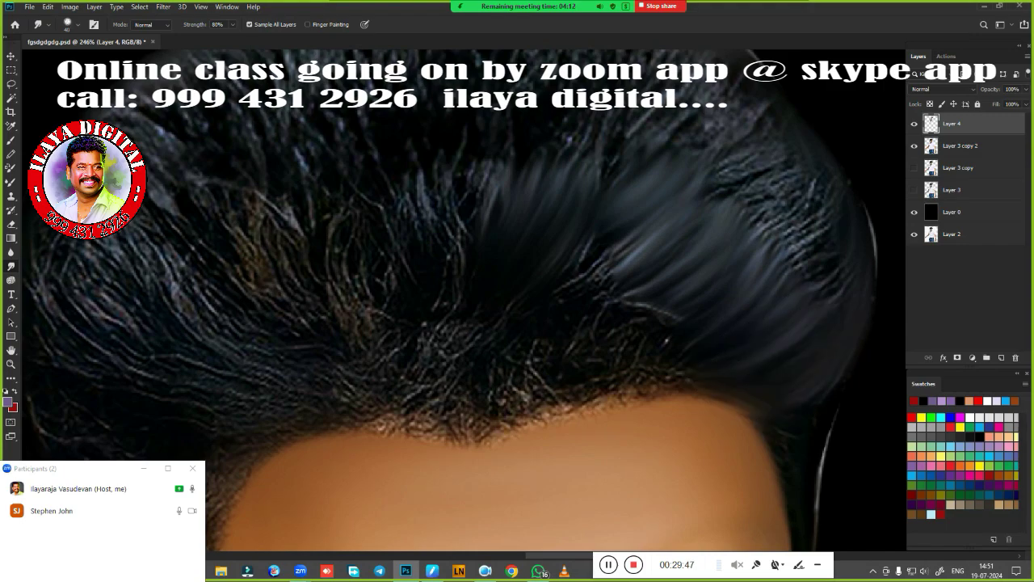
pyautogui.moveTo(441, 376)
pyautogui.mouseDown()
pyautogui.moveTo(480, 318)
pyautogui.moveTo(452, 371)
pyautogui.moveTo(512, 351)
pyautogui.moveTo(529, 388)
pyautogui.moveTo(636, 353)
pyautogui.moveTo(677, 369)
pyautogui.mouseUp()
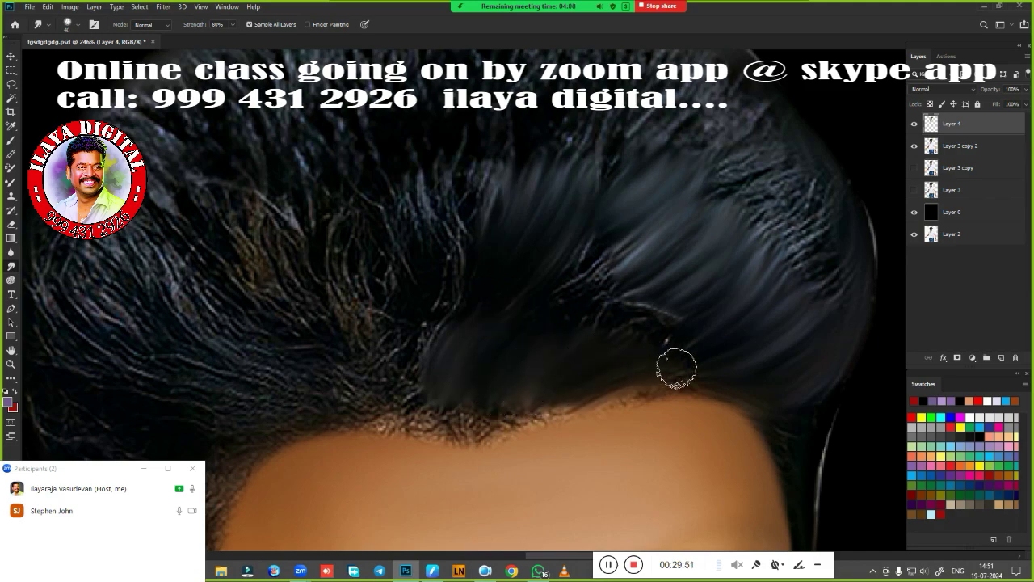
pyautogui.moveTo(492, 314); pyautogui.dragTo(618, 274)
pyautogui.moveTo(573, 347); pyautogui.dragTo(643, 354)
pyautogui.moveTo(793, 146)
pyautogui.mouseDown()
pyautogui.moveTo(768, 189)
pyautogui.moveTo(769, 221)
pyautogui.moveTo(819, 208)
pyautogui.moveTo(843, 264)
pyautogui.mouseUp()
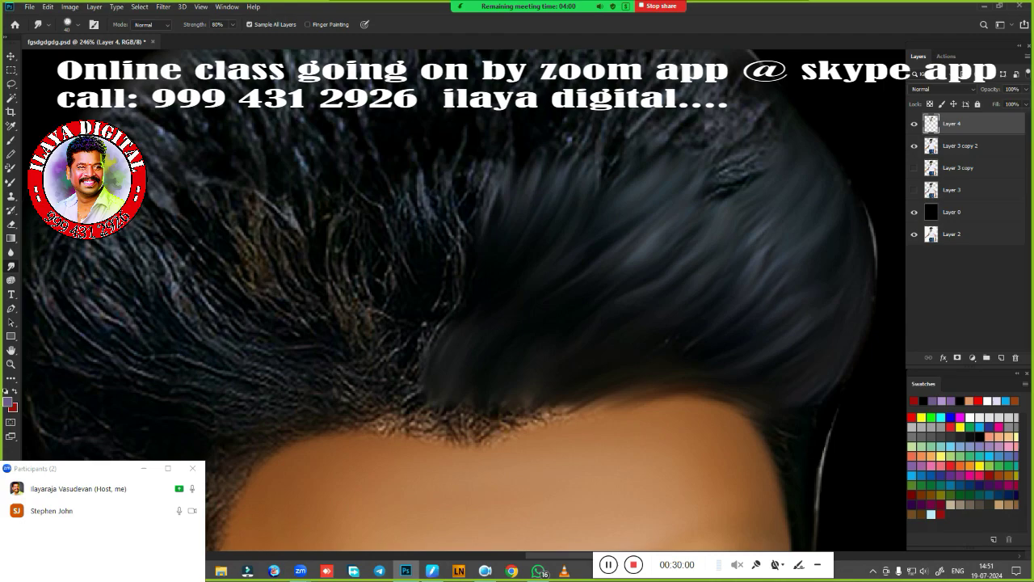
# Smooth the textured strands at the upper right, left side and middle of the hair
pyautogui.moveTo(749, 92)
pyautogui.mouseDown()
pyautogui.moveTo(704, 150)
pyautogui.moveTo(717, 75)
pyautogui.mouseUp()
pyautogui.moveTo(702, 141)
pyautogui.mouseDown()
pyautogui.moveTo(751, 104)
pyautogui.moveTo(701, 194)
pyautogui.moveTo(781, 126)
pyautogui.mouseUp()
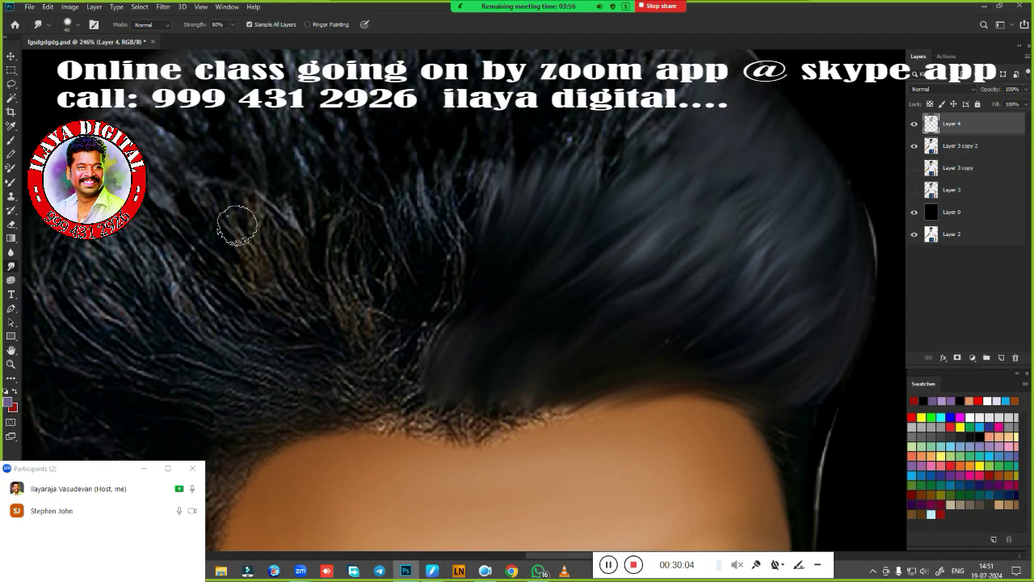
pyautogui.moveTo(237, 225)
pyautogui.mouseDown()
pyautogui.moveTo(208, 196)
pyautogui.moveTo(248, 185)
pyautogui.moveTo(287, 203)
pyautogui.mouseUp()
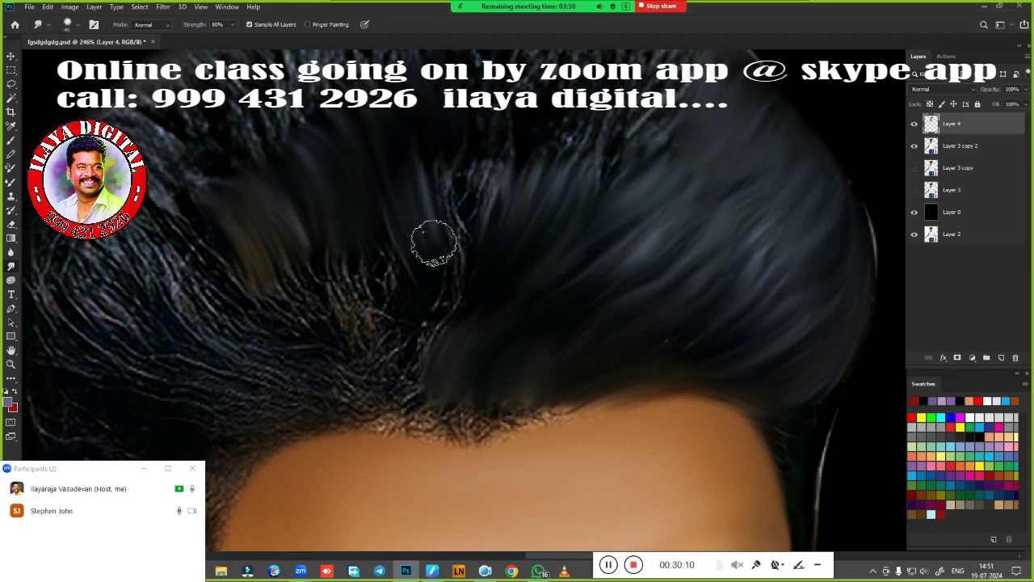
pyautogui.moveTo(434, 242)
pyautogui.mouseDown()
pyautogui.moveTo(477, 212)
pyautogui.moveTo(485, 231)
pyautogui.moveTo(499, 219)
pyautogui.mouseUp()
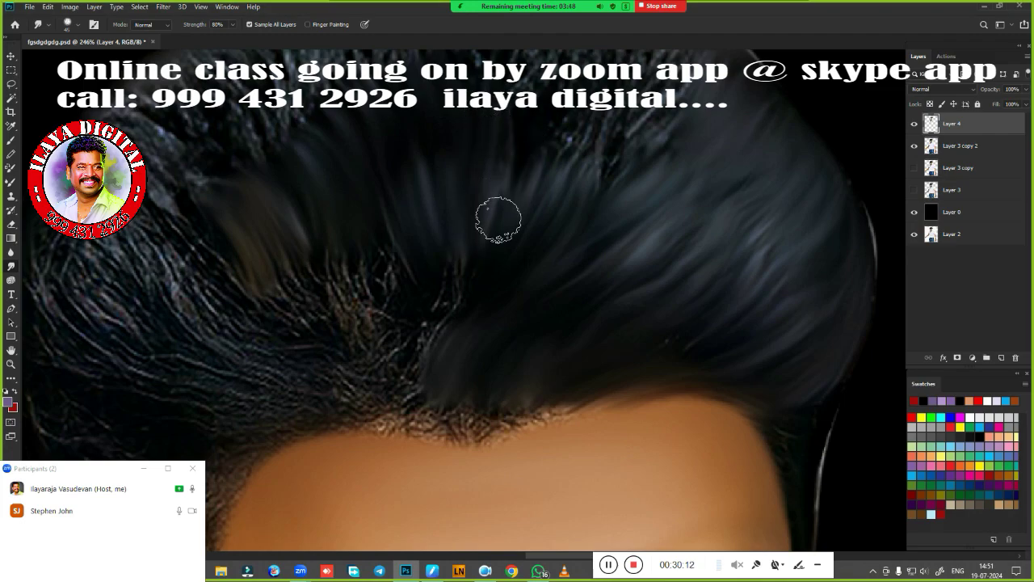
pyautogui.moveTo(331, 238)
pyautogui.mouseDown()
pyautogui.moveTo(358, 289)
pyautogui.moveTo(393, 299)
pyautogui.moveTo(425, 354)
pyautogui.mouseUp()
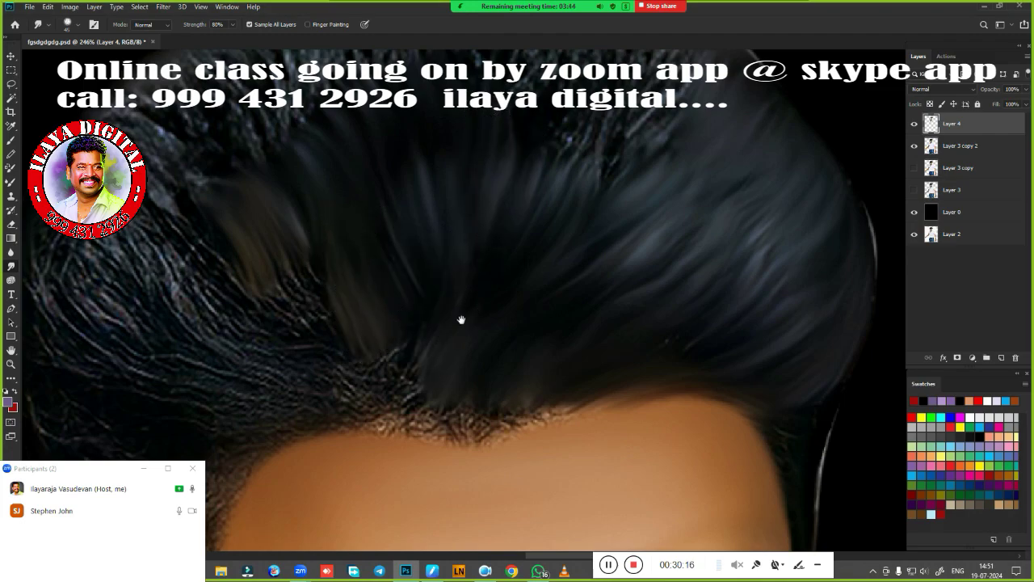
pyautogui.moveTo(462, 318); pyautogui.dragTo(712, 238)
pyautogui.moveTo(403, 169)
pyautogui.mouseDown()
pyautogui.moveTo(431, 156)
pyautogui.moveTo(450, 173)
pyautogui.moveTo(388, 203)
pyautogui.moveTo(379, 233)
pyautogui.moveTo(310, 238)
pyautogui.moveTo(348, 287)
pyautogui.mouseUp()
pyautogui.moveTo(472, 326)
pyautogui.mouseDown()
pyautogui.moveTo(517, 305)
pyautogui.moveTo(508, 288)
pyautogui.moveTo(531, 282)
pyautogui.moveTo(490, 248)
pyautogui.moveTo(536, 240)
pyautogui.moveTo(455, 219)
pyautogui.moveTo(404, 217)
pyautogui.moveTo(387, 232)
pyautogui.mouseUp()
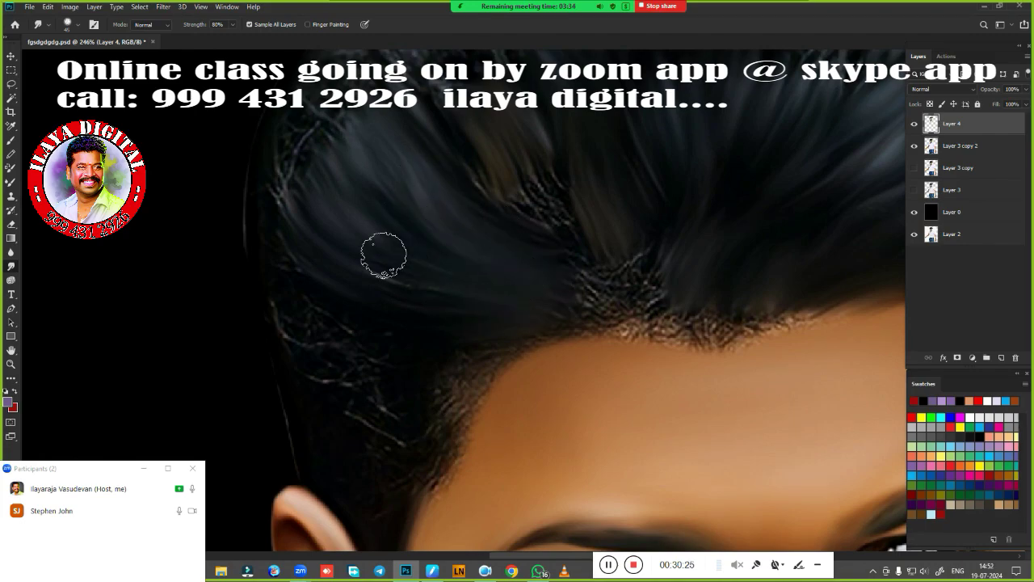
# Smudge the frizzy hairline above the forehead into the dark hair
pyautogui.moveTo(556, 289); pyautogui.dragTo(408, 358)
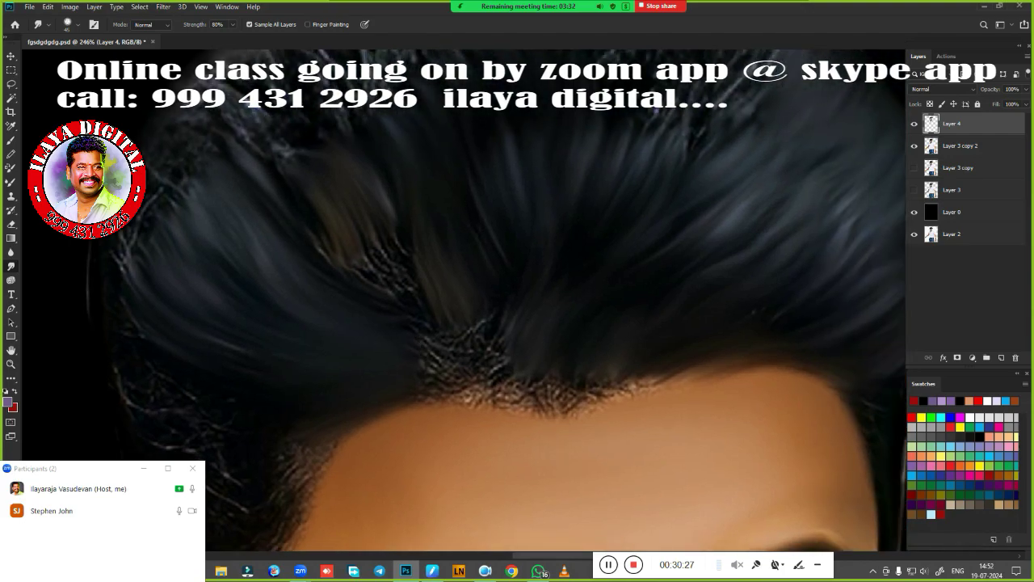
pyautogui.moveTo(487, 322); pyautogui.dragTo(446, 256)
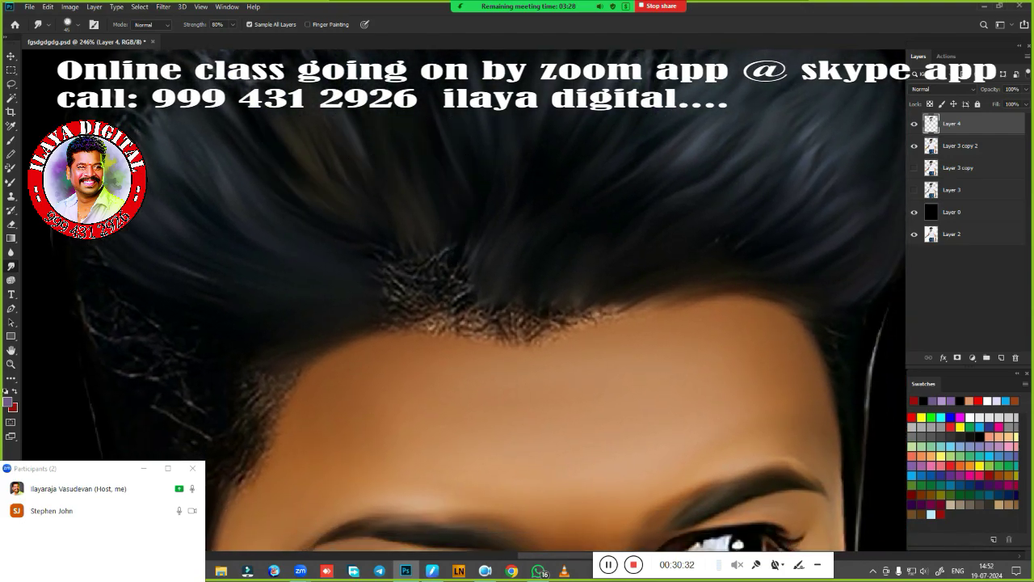
pyautogui.moveTo(411, 277)
pyautogui.mouseDown()
pyautogui.moveTo(358, 272)
pyautogui.moveTo(462, 231)
pyautogui.mouseUp()
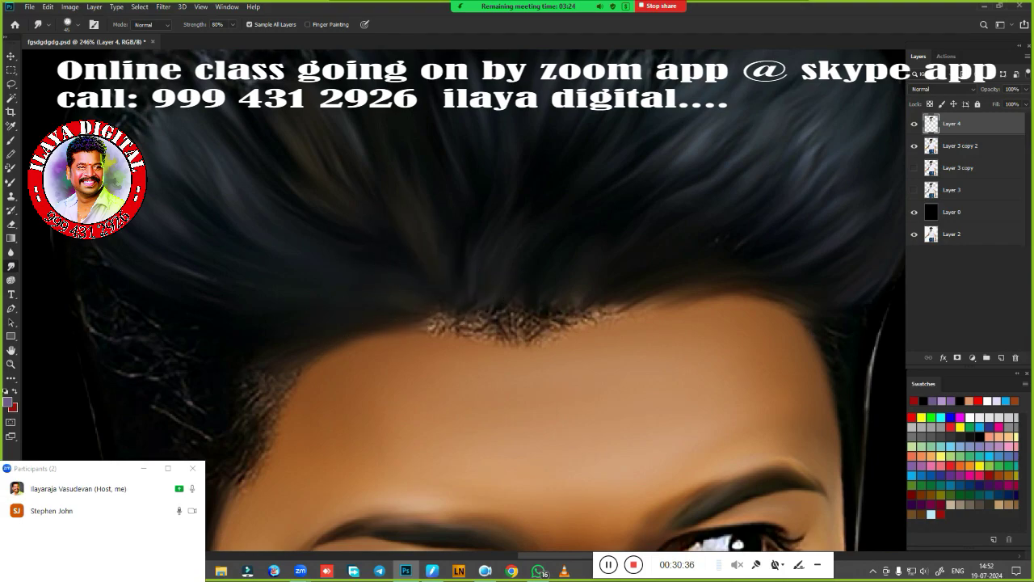
pyautogui.moveTo(483, 356)
pyautogui.mouseDown()
pyautogui.moveTo(439, 341)
pyautogui.moveTo(548, 345)
pyautogui.mouseUp()
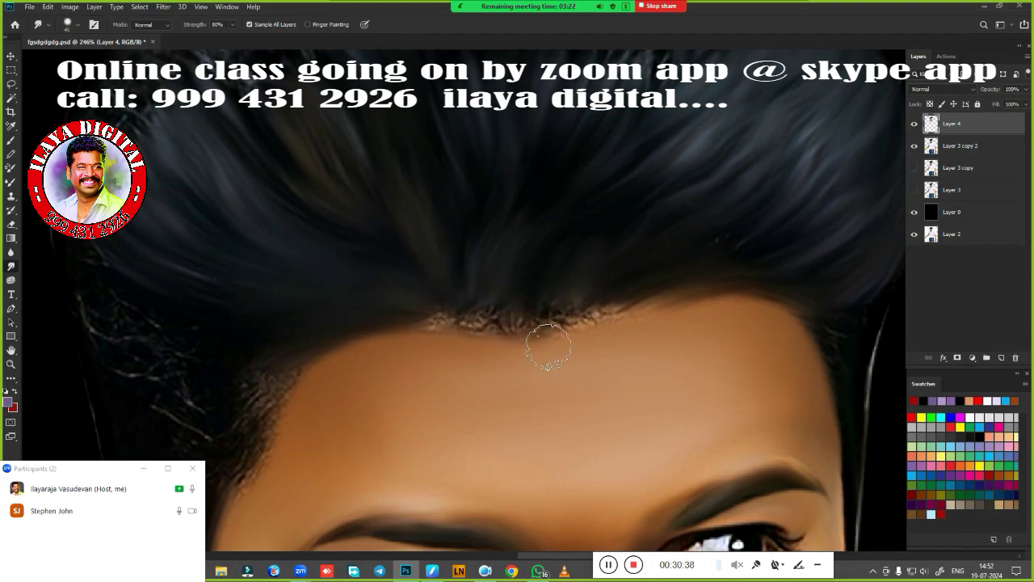
pyautogui.moveTo(555, 307); pyautogui.dragTo(555, 324)
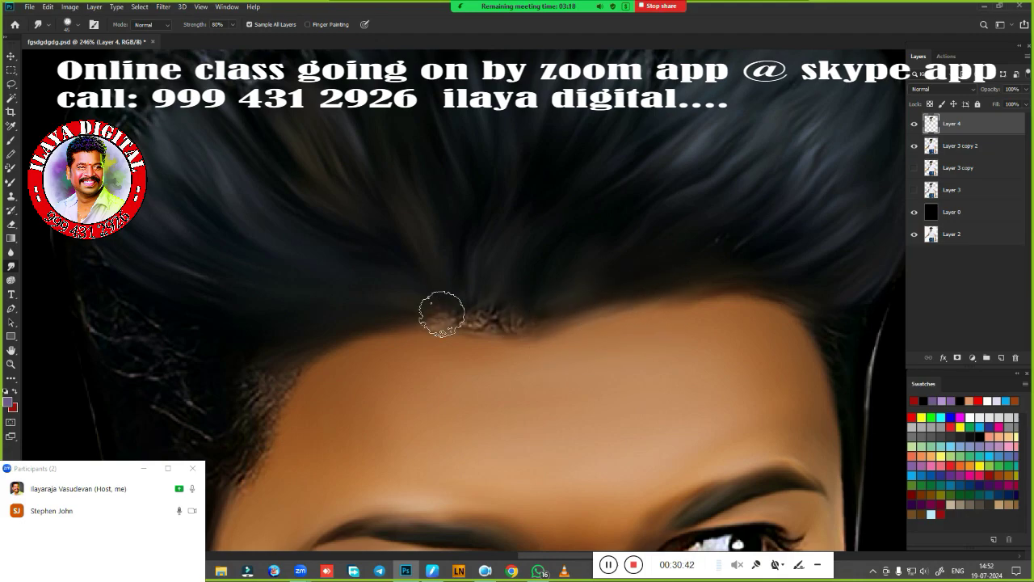
pyautogui.moveTo(442, 313); pyautogui.dragTo(496, 315)
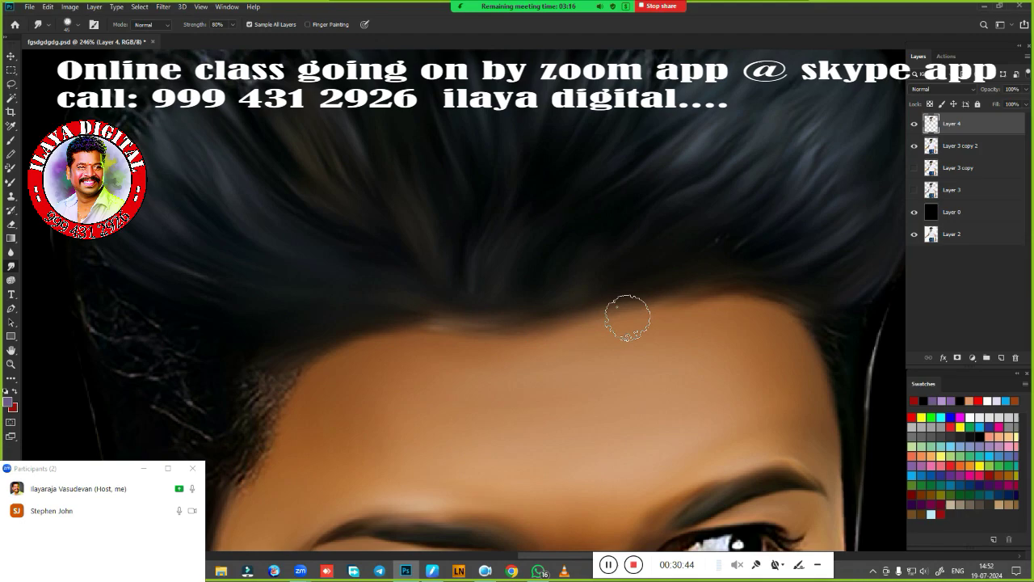
pyautogui.moveTo(716, 307); pyautogui.dragTo(764, 301)
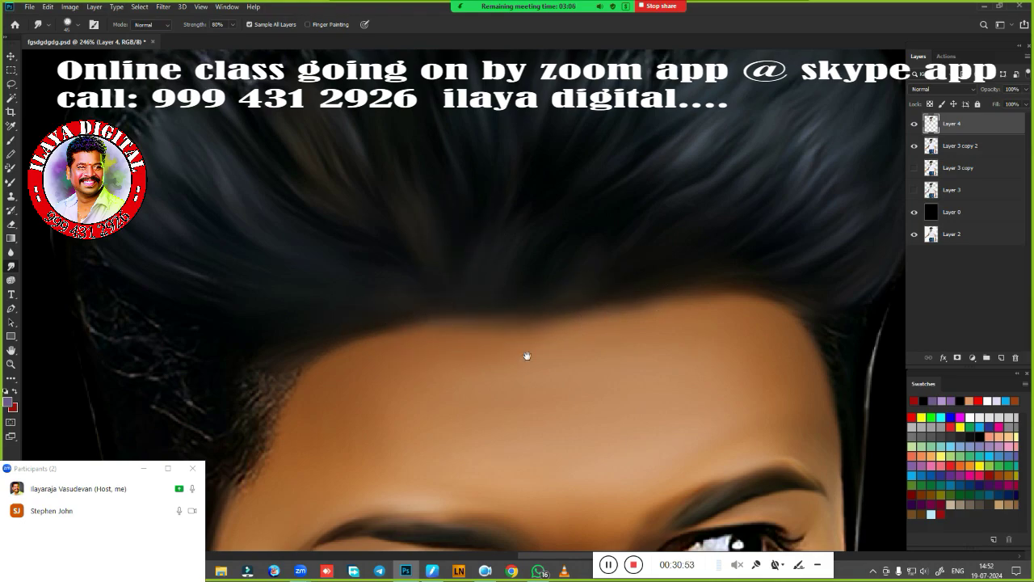
# Blend the stray white strands at the temple into the dark hair
pyautogui.moveTo(527, 356); pyautogui.dragTo(815, 248)
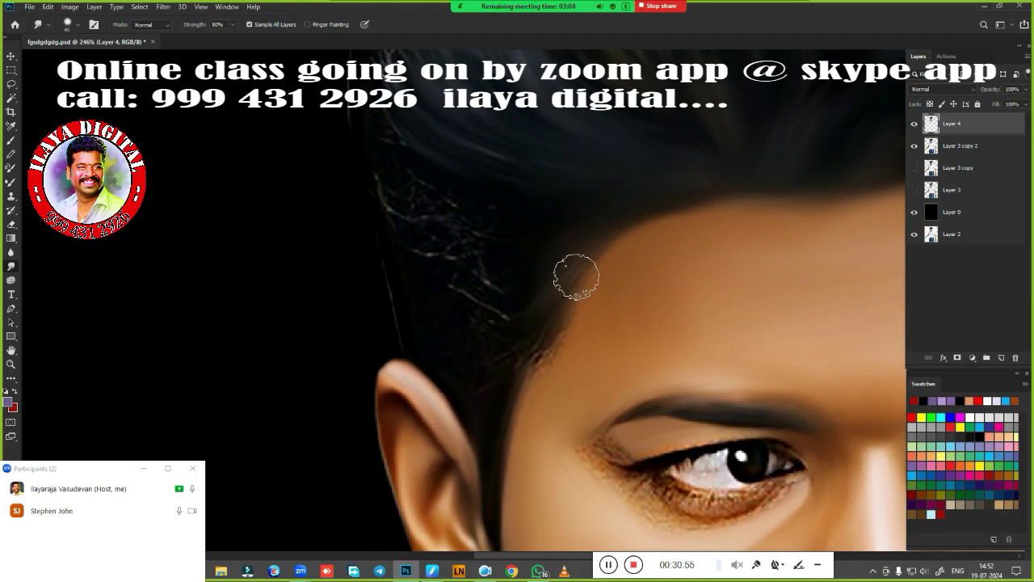
pyautogui.moveTo(577, 276); pyautogui.dragTo(526, 380)
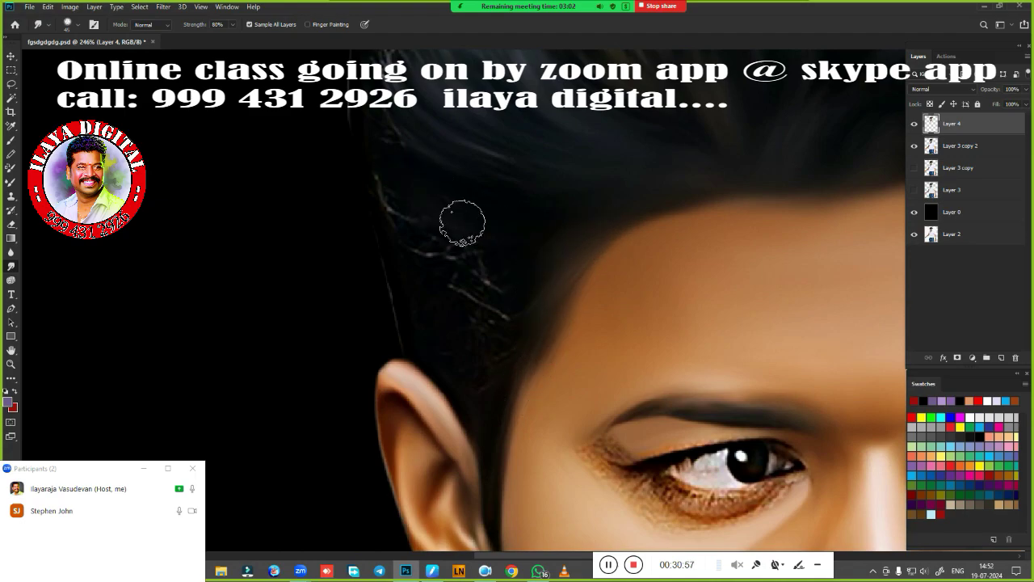
pyautogui.moveTo(461, 219); pyautogui.dragTo(429, 226)
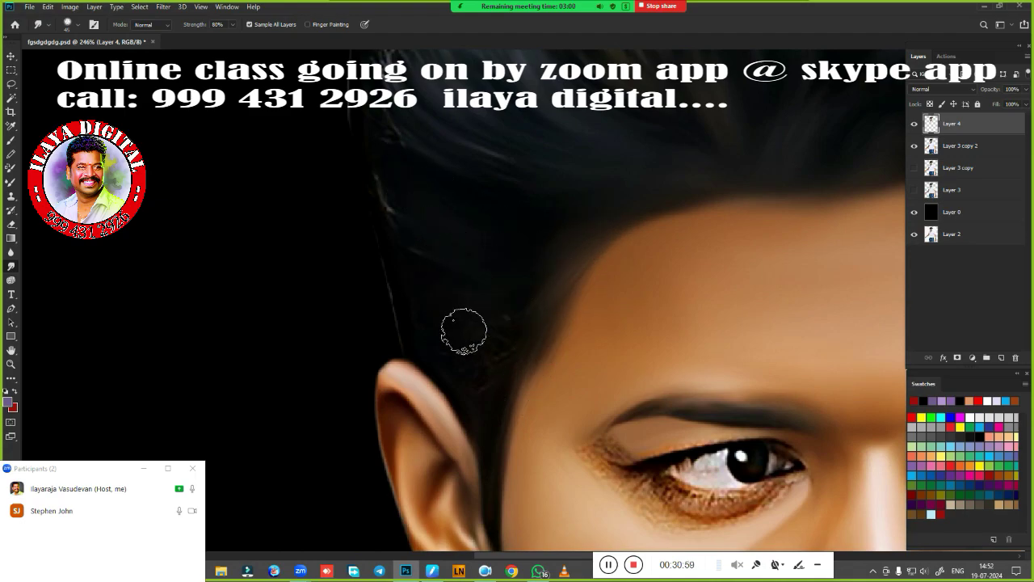
pyautogui.moveTo(484, 353); pyautogui.dragTo(529, 299)
# Frame the top of the hair and restrict edits to the hair outline selection
pyautogui.scroll(-3, 708, 317)
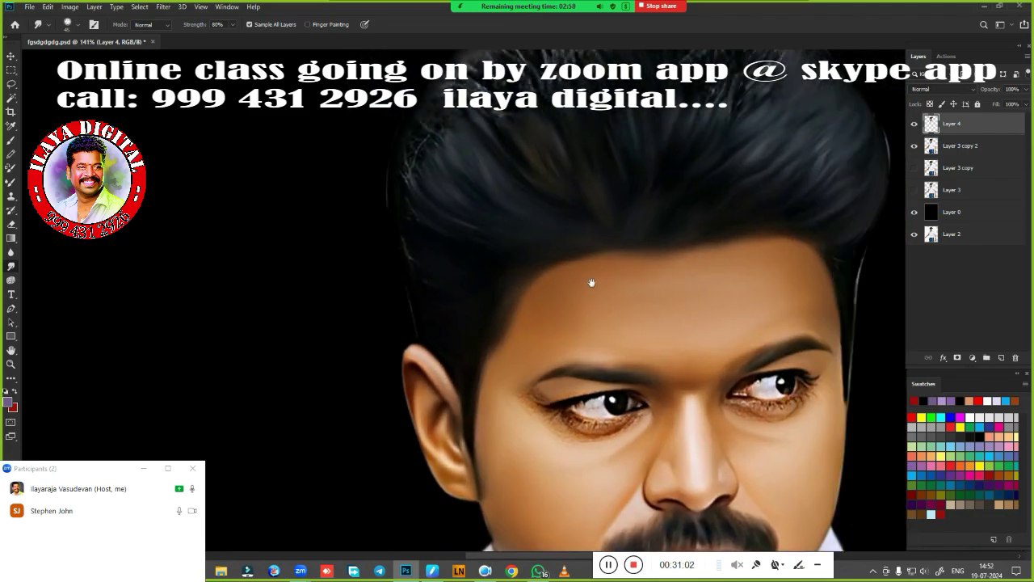
pyautogui.moveTo(594, 282); pyautogui.dragTo(272, 323)
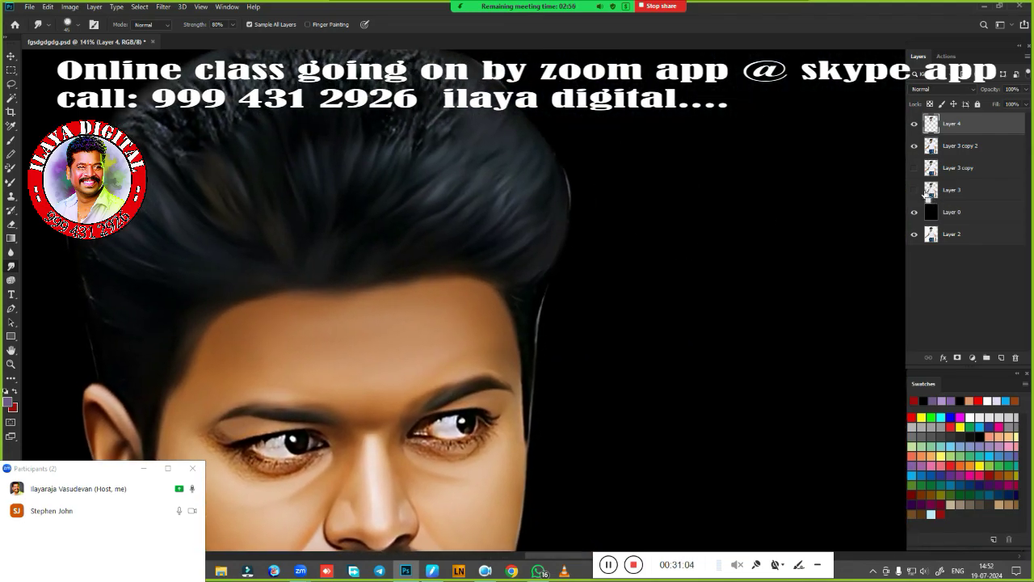
pyautogui.scroll(1, 644, 270)
pyautogui.scroll(1, 672, 261)
pyautogui.scroll(1, 660, 247)
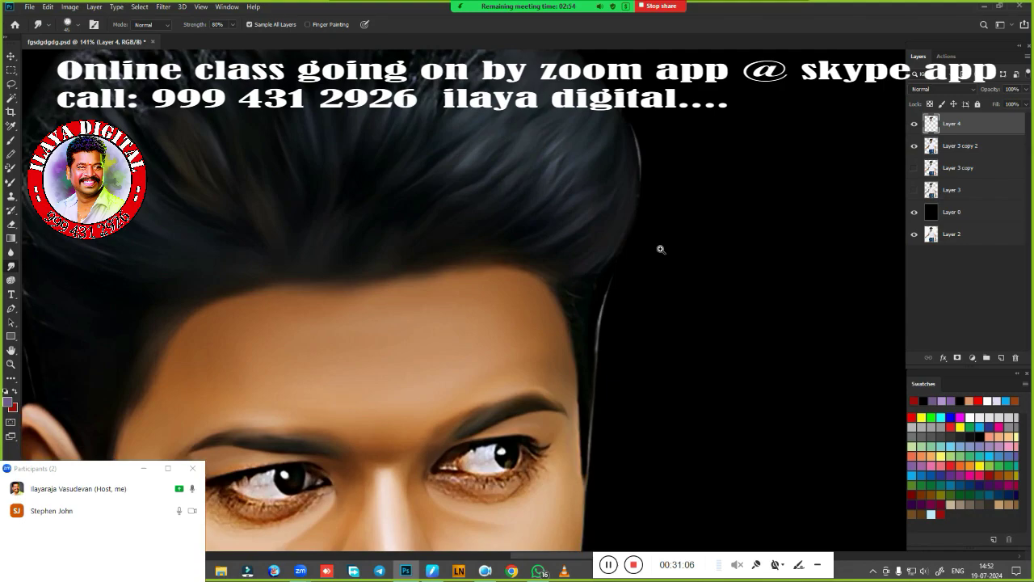
pyautogui.scroll(1, 655, 231)
pyautogui.moveTo(630, 186); pyautogui.dragTo(698, 53)
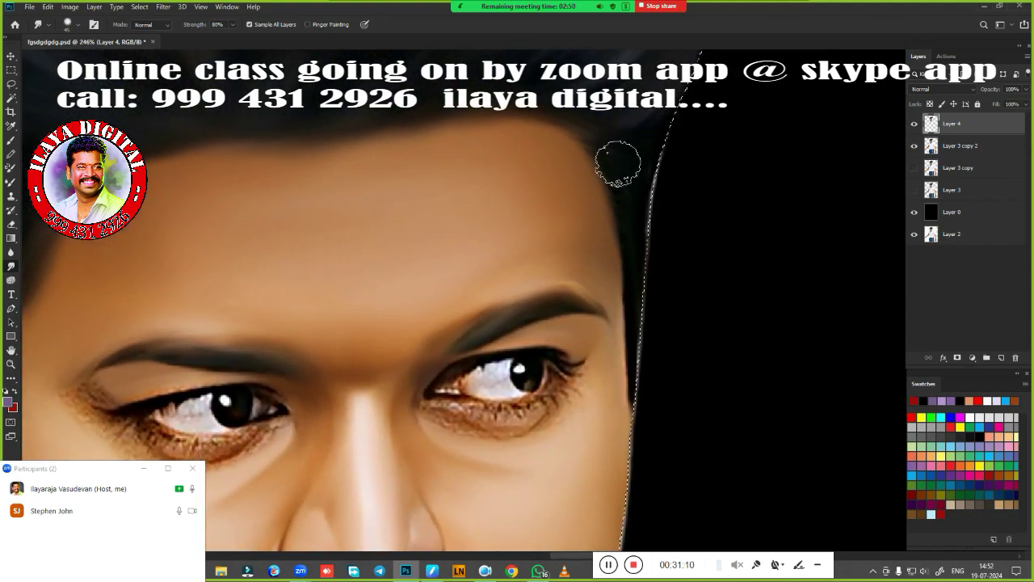
pyautogui.scroll(3, 758, 363)
pyautogui.hscroll(-3, 830, 310)
pyautogui.hscroll(-3, 446, 305)
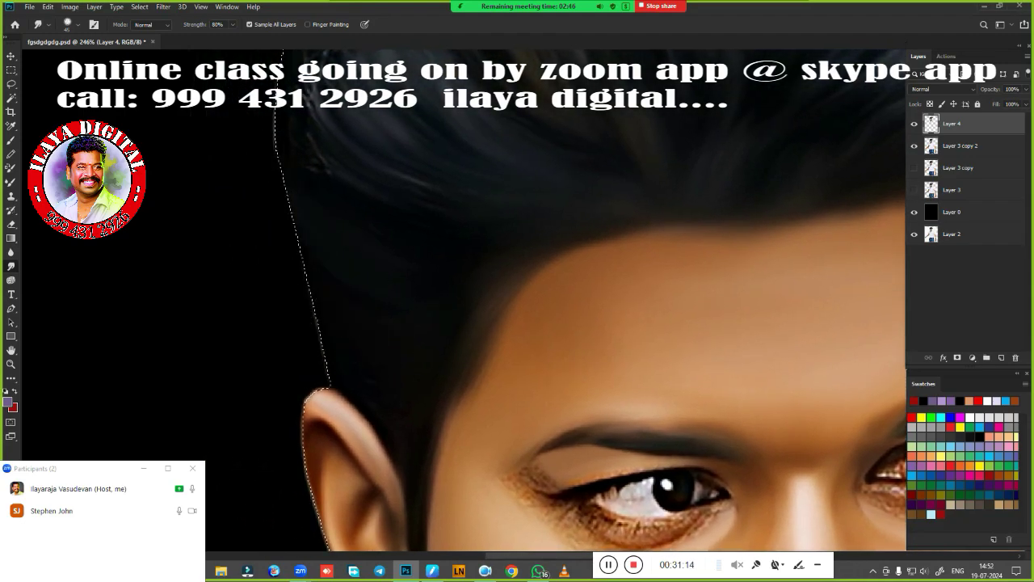
pyautogui.scroll(-2, 371, 324)
pyautogui.moveTo(370, 439); pyautogui.dragTo(399, 334)
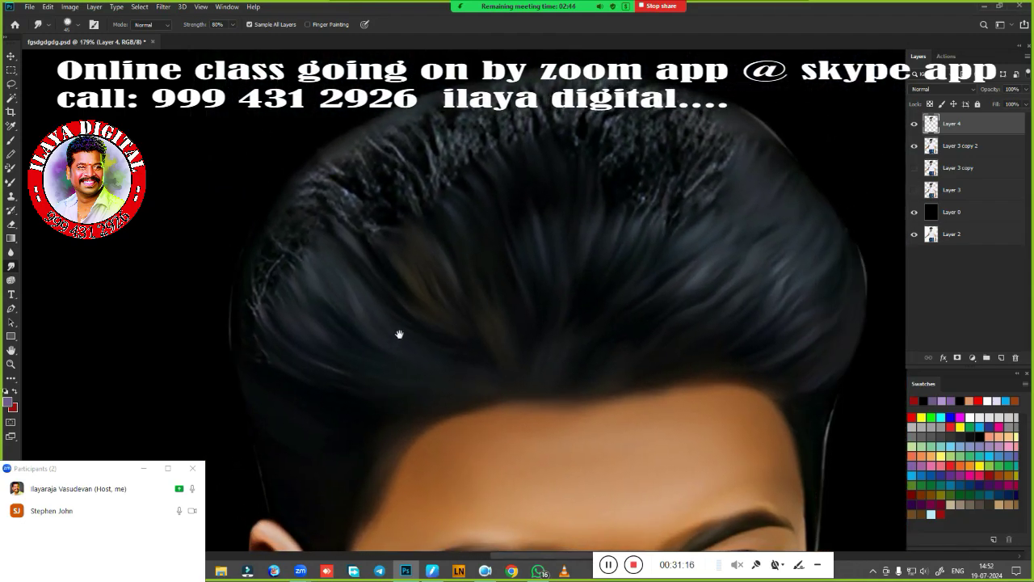
pyautogui.keyDown('ctrl'); pyautogui.click(931, 123); pyautogui.keyUp('ctrl')
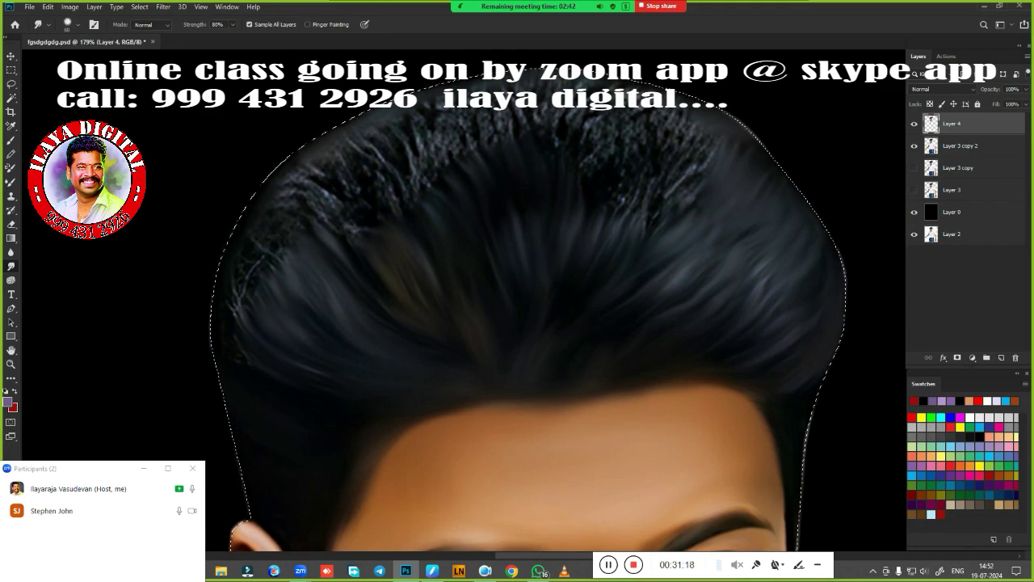
# Smudge the light strands along the left edge, upper-left and crown into dark hair
pyautogui.moveTo(256, 361); pyautogui.dragTo(318, 194)
pyautogui.moveTo(376, 248); pyautogui.dragTo(336, 189)
pyautogui.moveTo(406, 213)
pyautogui.mouseDown()
pyautogui.moveTo(376, 162)
pyautogui.moveTo(416, 147)
pyautogui.moveTo(485, 143)
pyautogui.moveTo(533, 121)
pyautogui.mouseUp()
pyautogui.moveTo(469, 122); pyautogui.dragTo(396, 121)
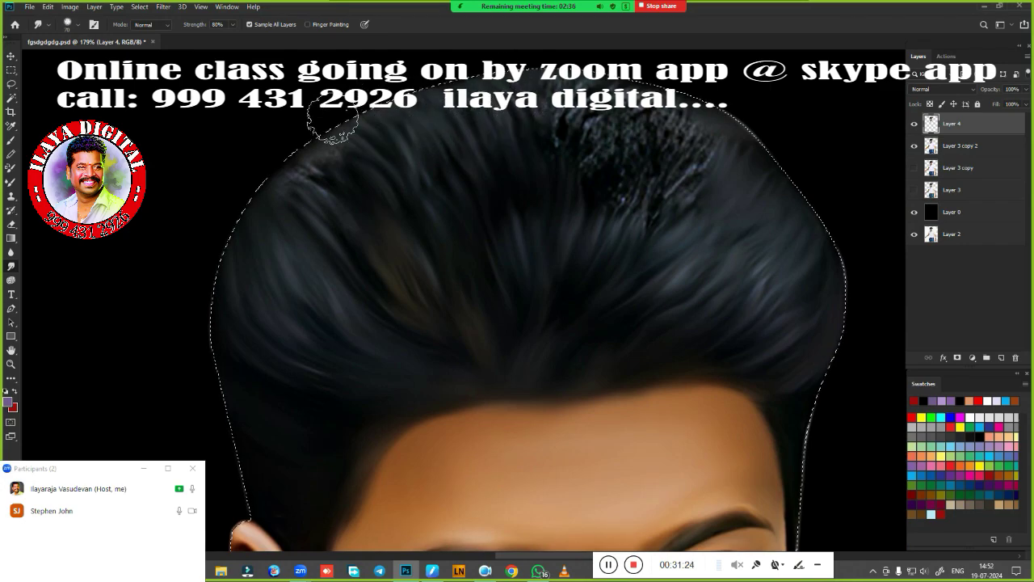
pyautogui.moveTo(316, 141); pyautogui.dragTo(263, 174)
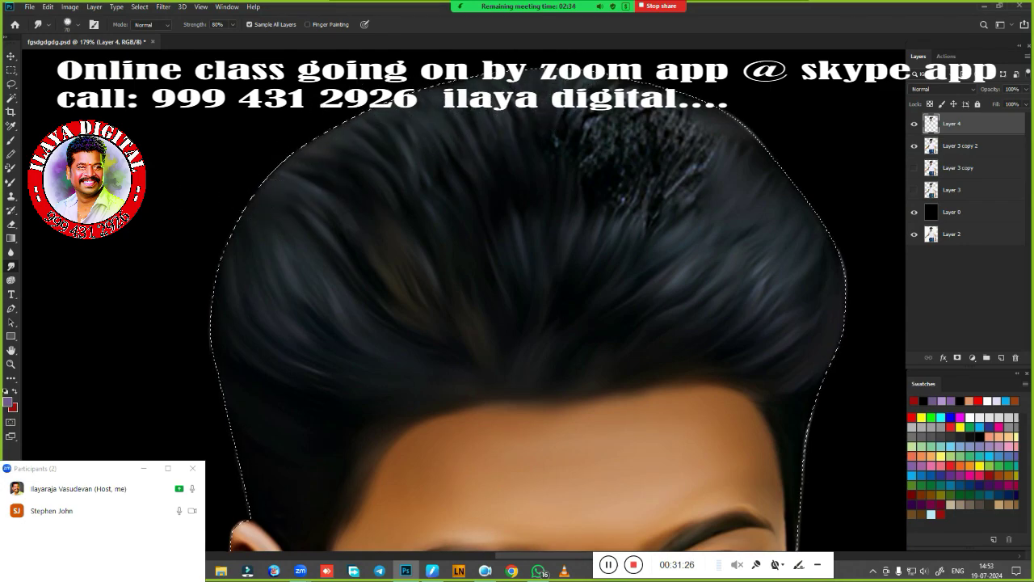
pyautogui.moveTo(568, 167)
pyautogui.mouseDown()
pyautogui.moveTo(593, 162)
pyautogui.moveTo(657, 72)
pyautogui.moveTo(707, 165)
pyautogui.mouseUp()
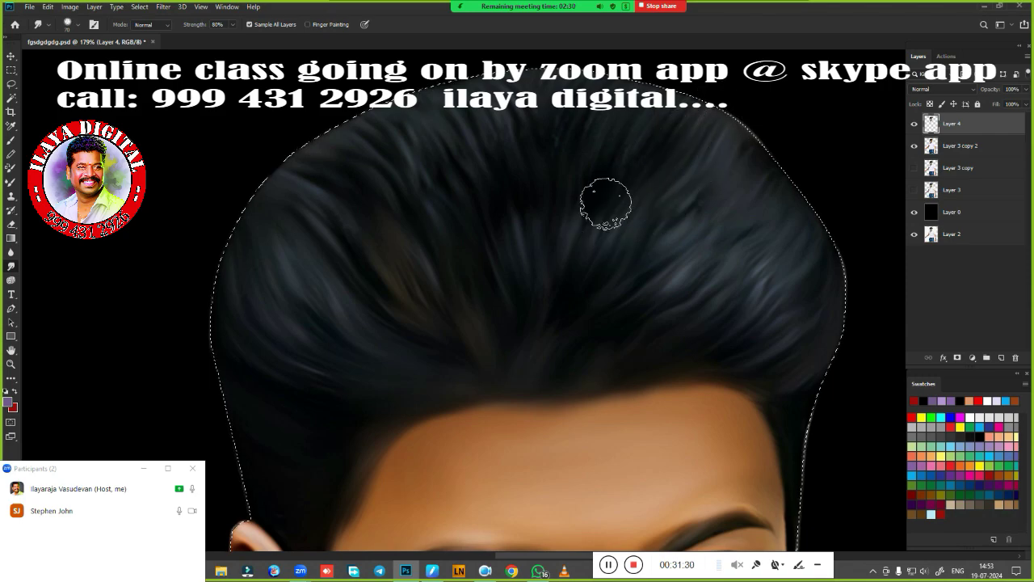
pyautogui.moveTo(601, 203); pyautogui.dragTo(615, 160)
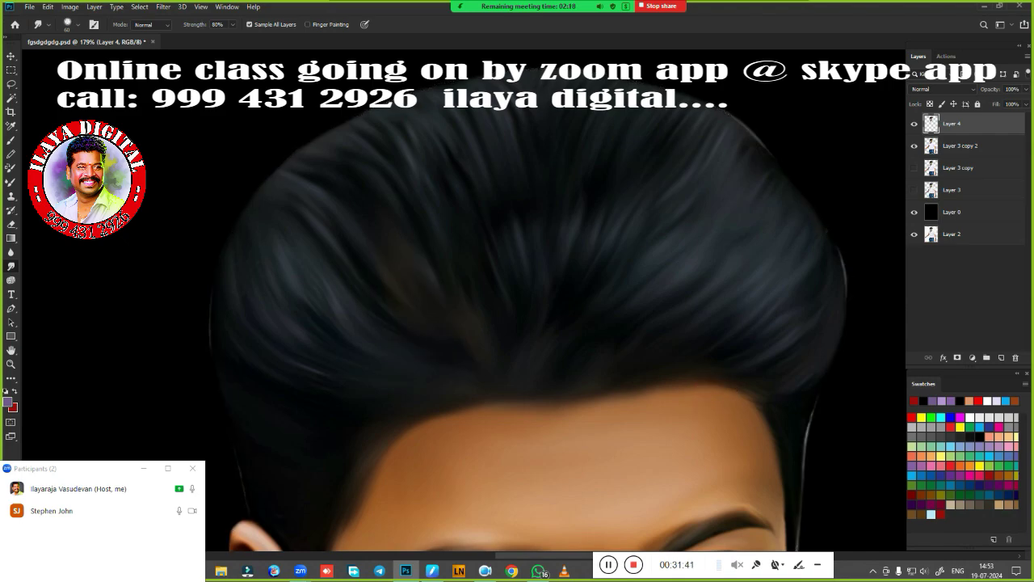
# Zoom in on the eye, hide Layer 4 to reveal the original skin, and save
pyautogui.scroll(-5, 626, 188)
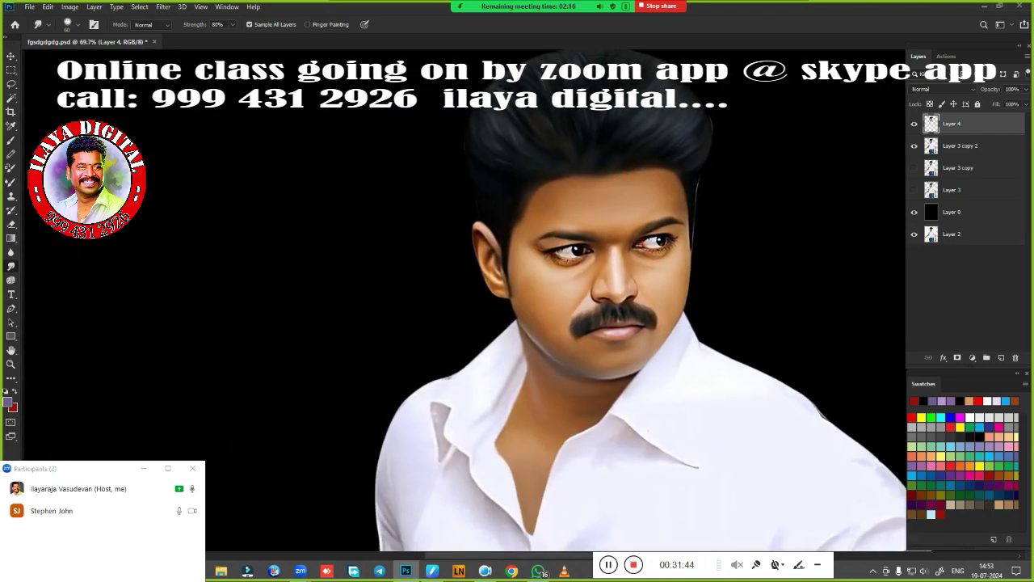
pyautogui.scroll(1, 625, 245)
pyautogui.scroll(1, 618, 247)
pyautogui.scroll(1, 610, 249)
pyautogui.scroll(2, 600, 253)
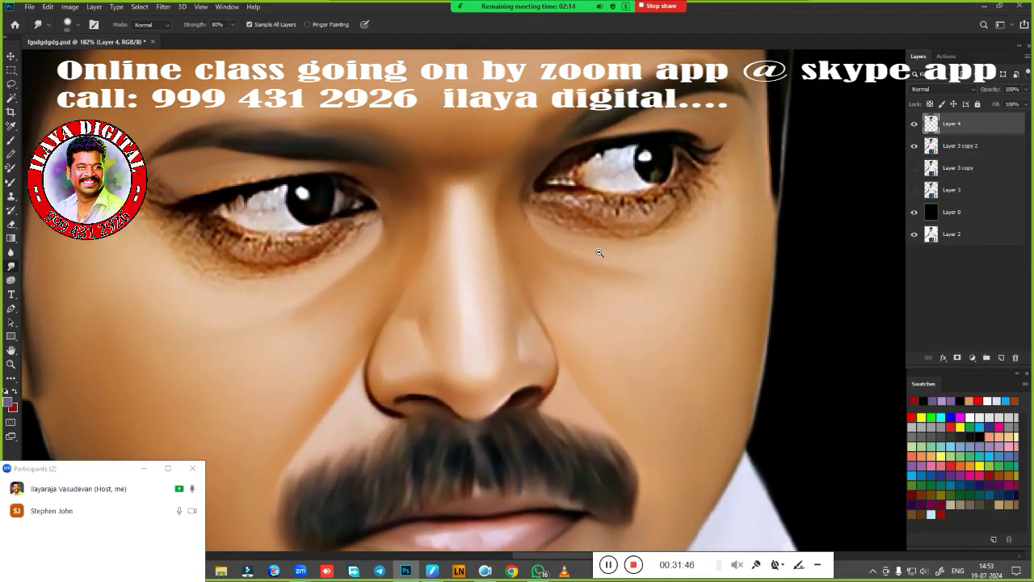
pyautogui.scroll(3, 600, 253)
pyautogui.scroll(2, 646, 275)
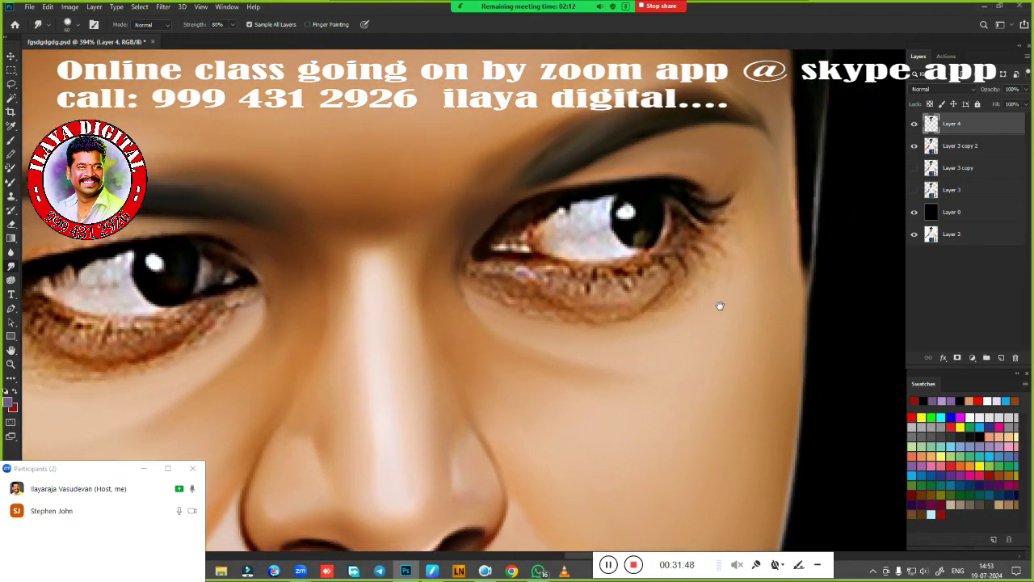
pyautogui.press('p')
pyautogui.click(914, 125)
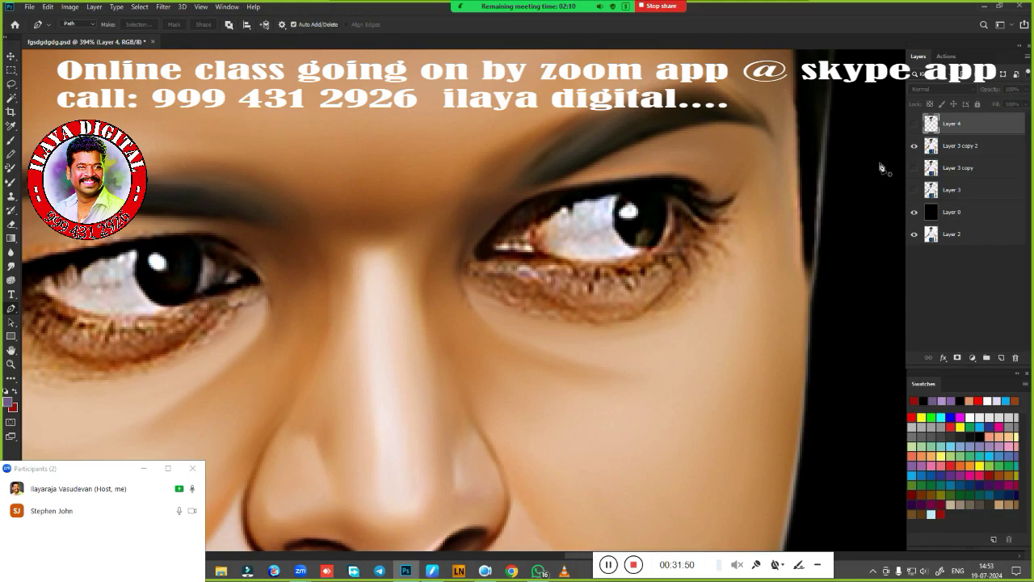
pyautogui.hotkey('ctrl', 's')
# Trace the lower lid toward the outer eye corner and convert the path to a selection
pyautogui.scroll(-1, 523, 352)
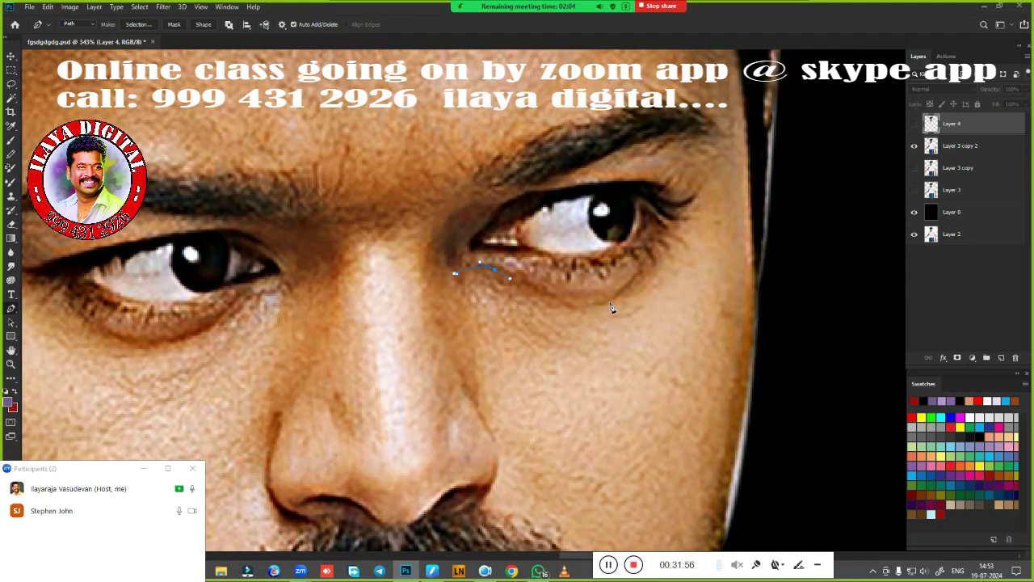
pyautogui.click(652, 270)
pyautogui.click(687, 251)
pyautogui.hotkey('ctrl', 'Return')
# Show Layer 4 again and start feathering the selection by 2 px
pyautogui.scroll(2, 507, 303)
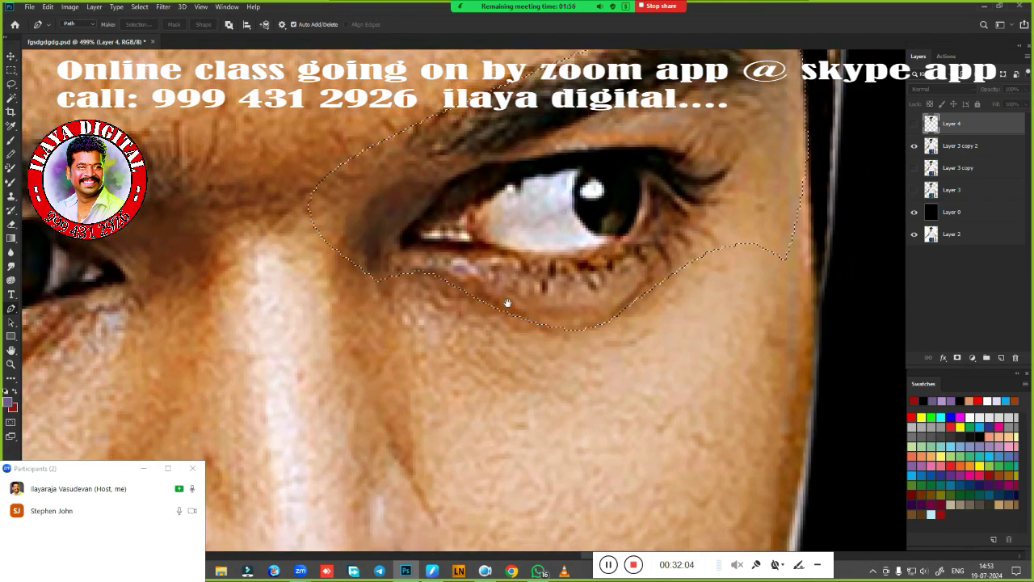
pyautogui.click(914, 124)
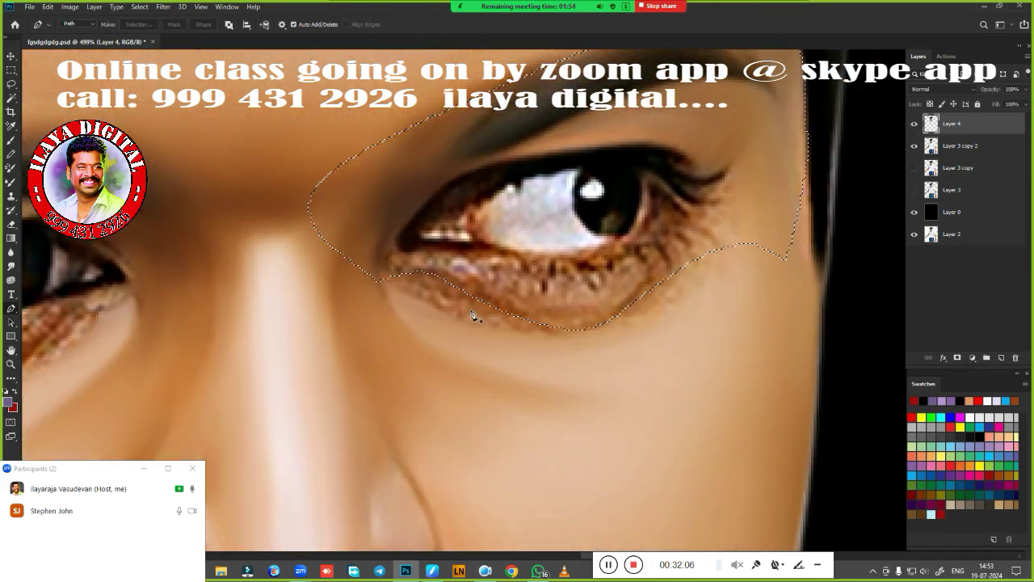
pyautogui.hotkey('shift', 'F6')
pyautogui.press('Return')
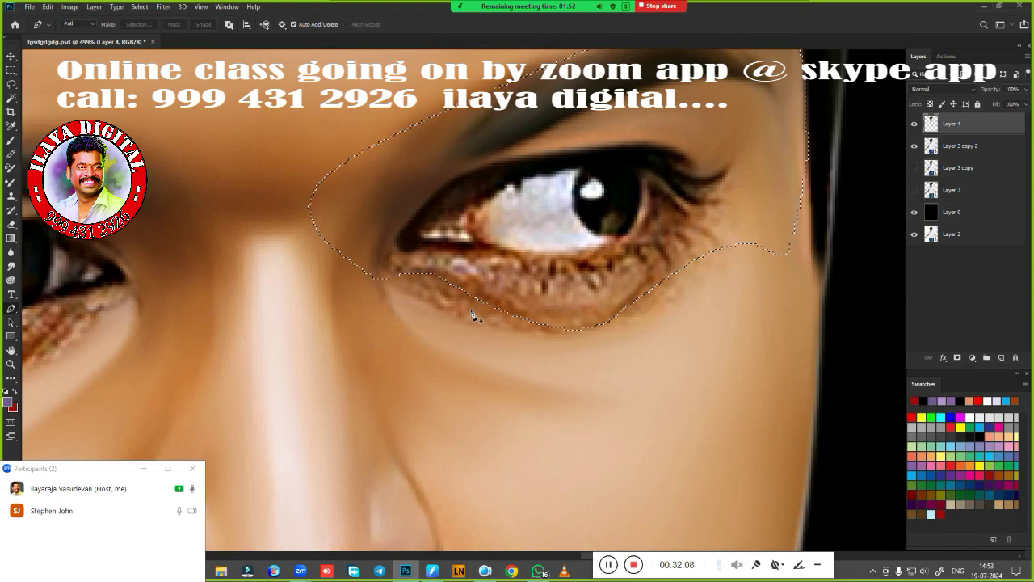
pyautogui.press('r')
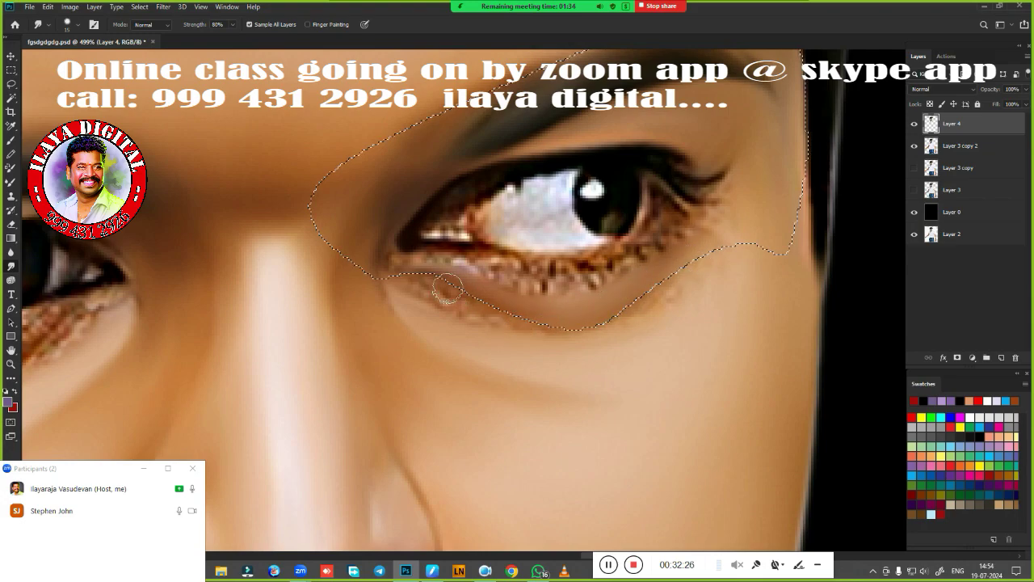
# Feather the selection by 2 px and wet-blend the under-eye skin and lash texture
pyautogui.hotkey('shift', 'F6')
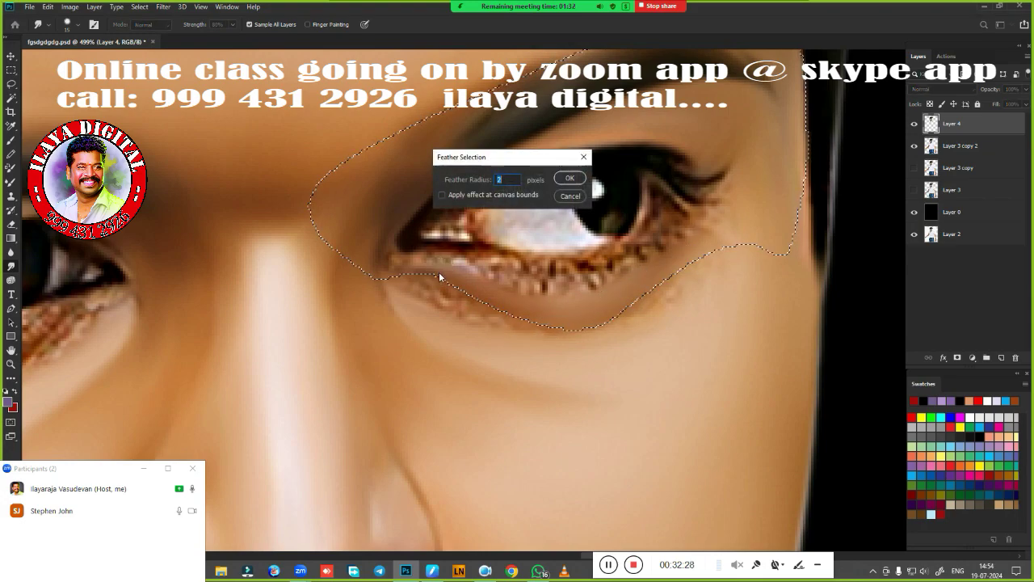
pyautogui.press('Return')
pyautogui.press('b')
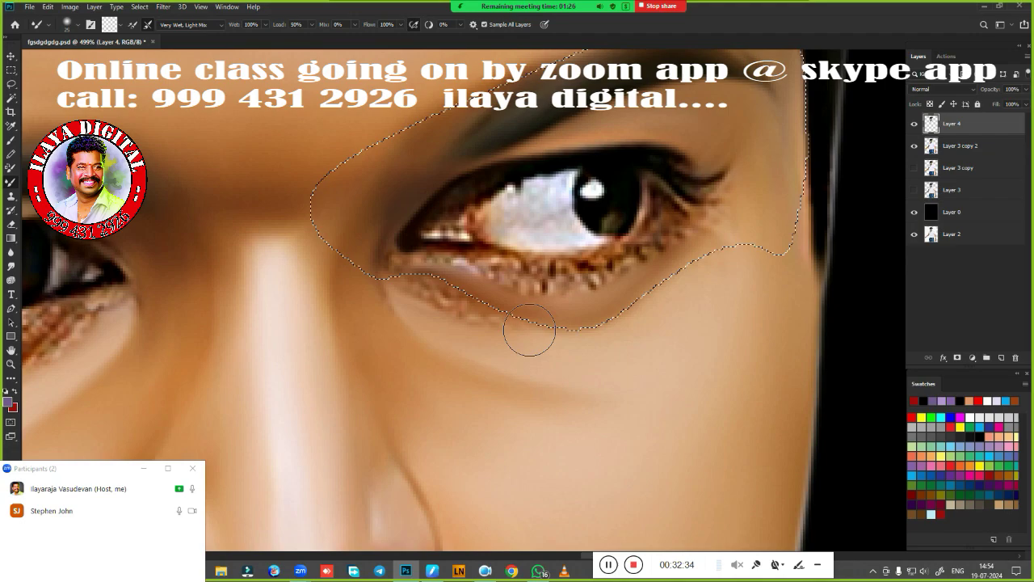
pyautogui.moveTo(529, 330); pyautogui.dragTo(412, 299)
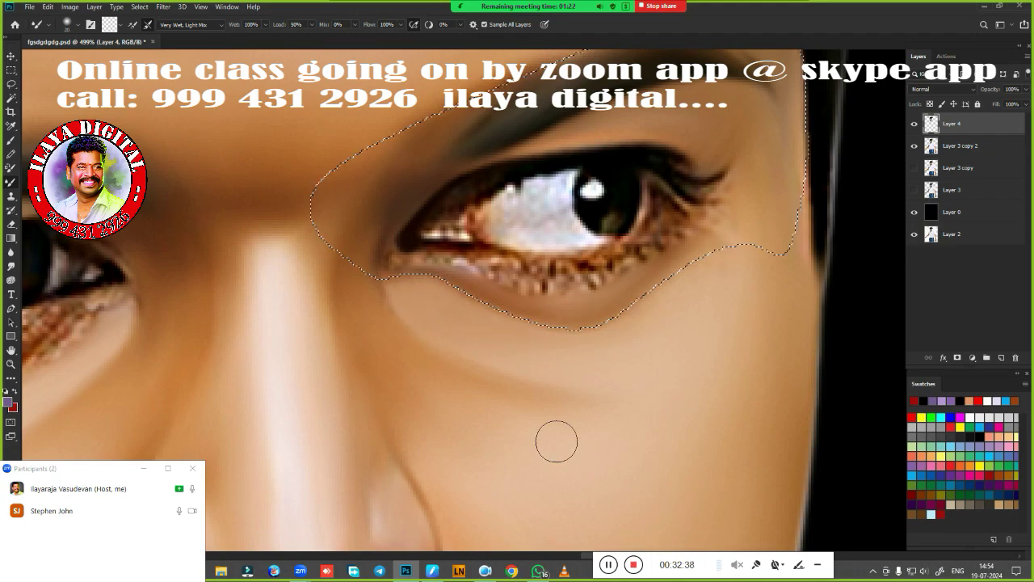
pyautogui.scroll(-4, 542, 420)
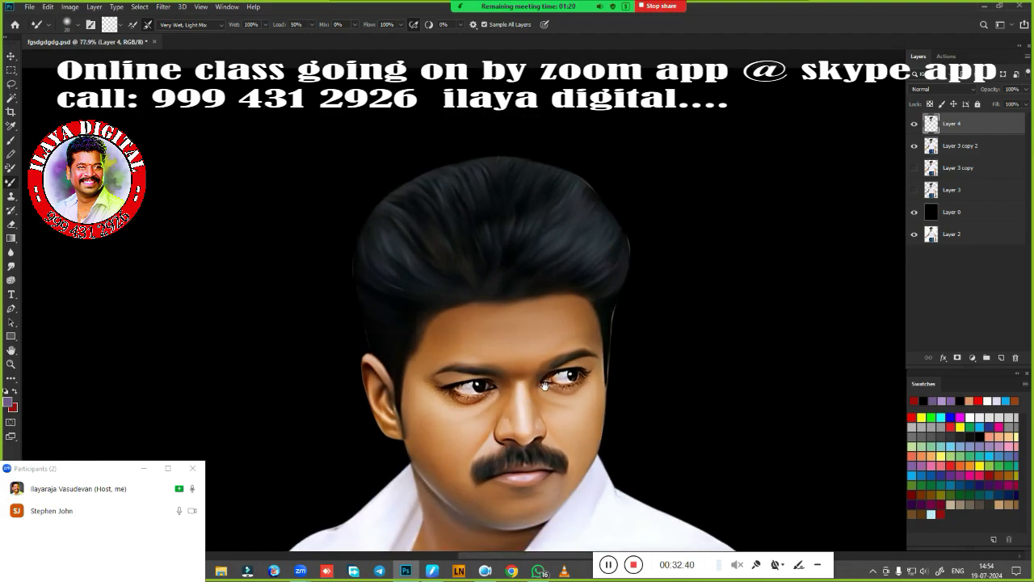
pyautogui.scroll(3, 530, 402)
pyautogui.moveTo(558, 388); pyautogui.dragTo(564, 242)
pyautogui.scroll(2, 559, 288)
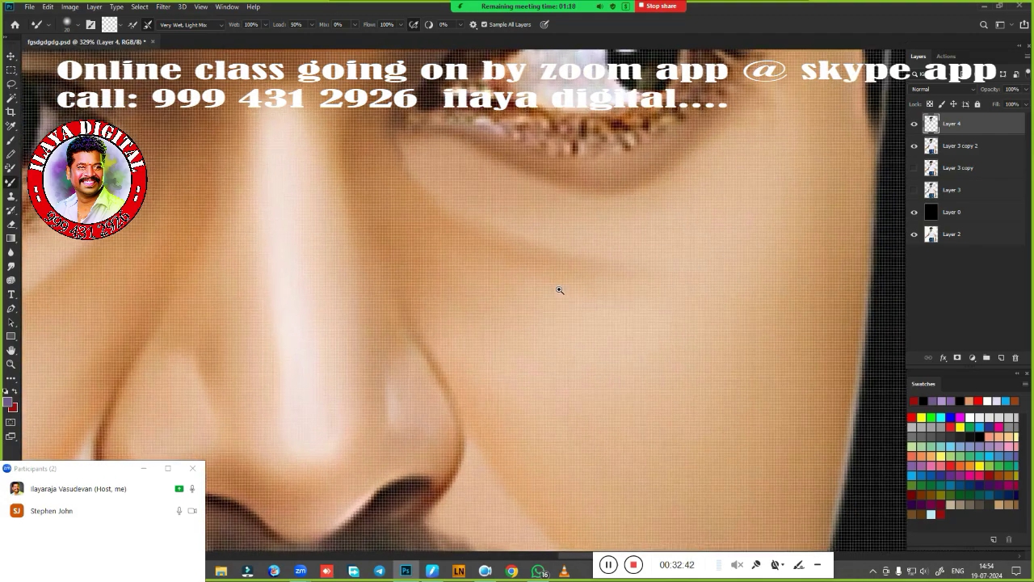
pyautogui.scroll(2, 531, 330)
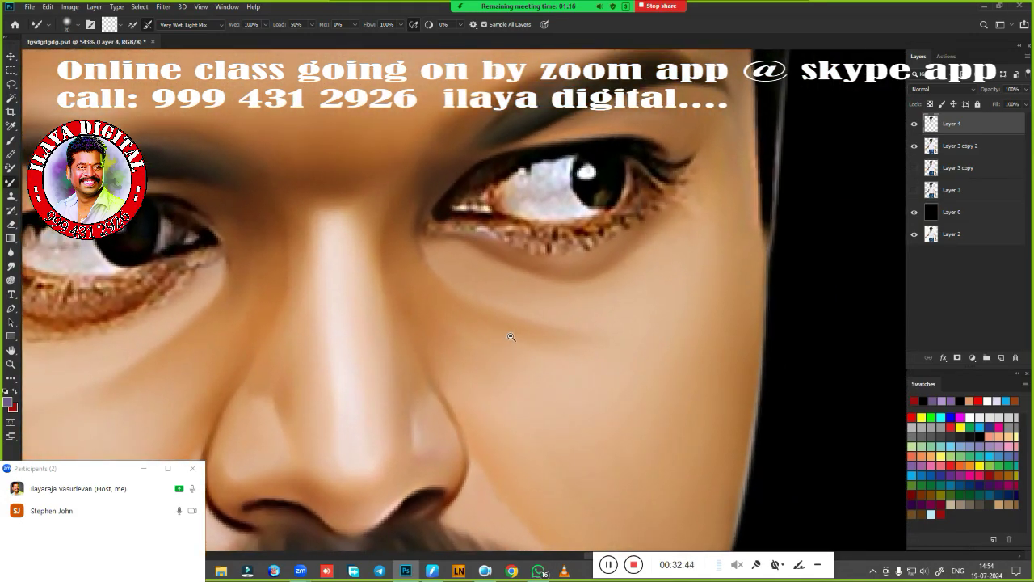
pyautogui.press('r')
pyautogui.scroll(2, 509, 339)
pyautogui.scroll(-2, 528, 346)
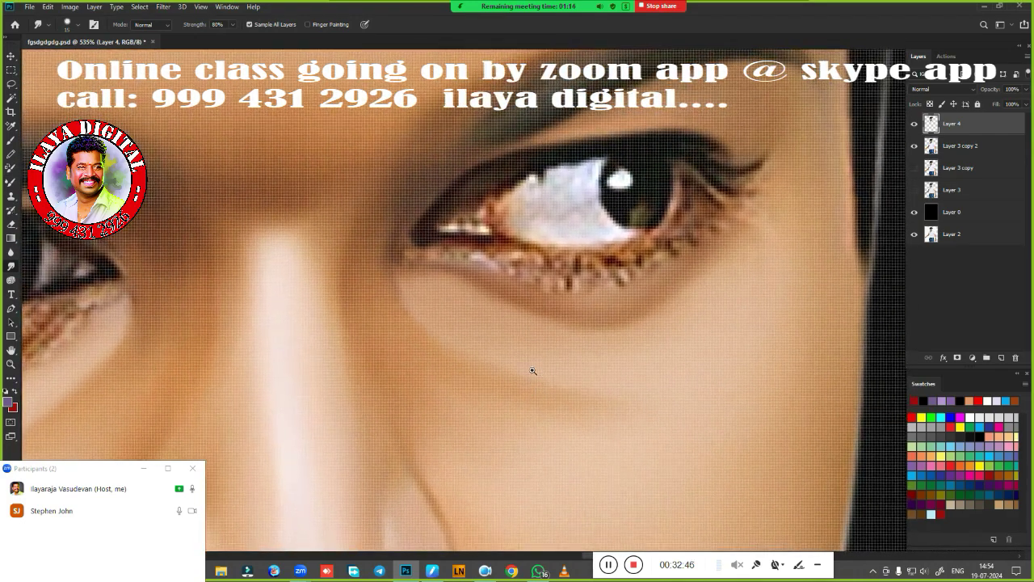
pyautogui.scroll(-2, 529, 368)
pyautogui.press(']')
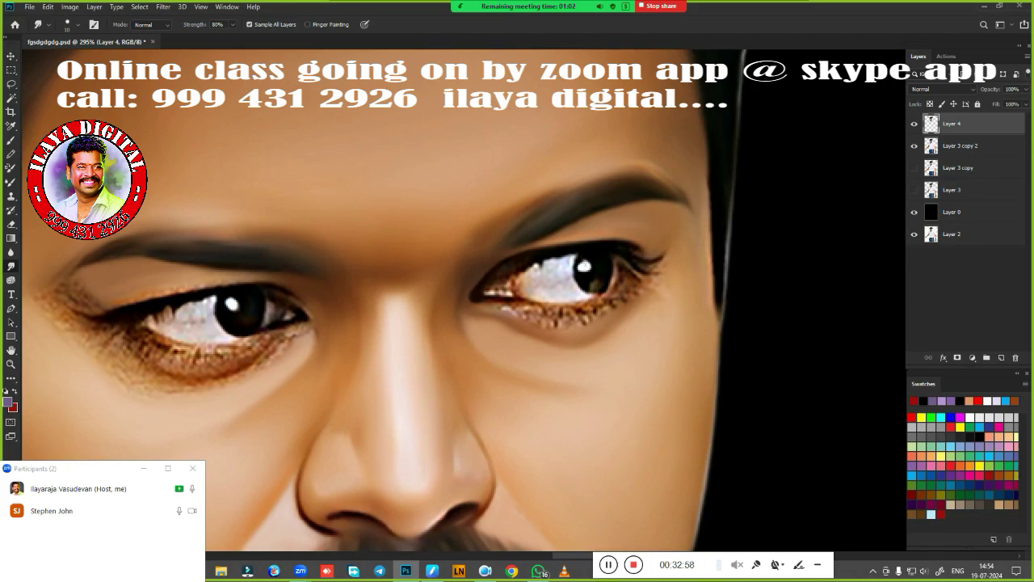
pyautogui.scroll(2, 566, 365)
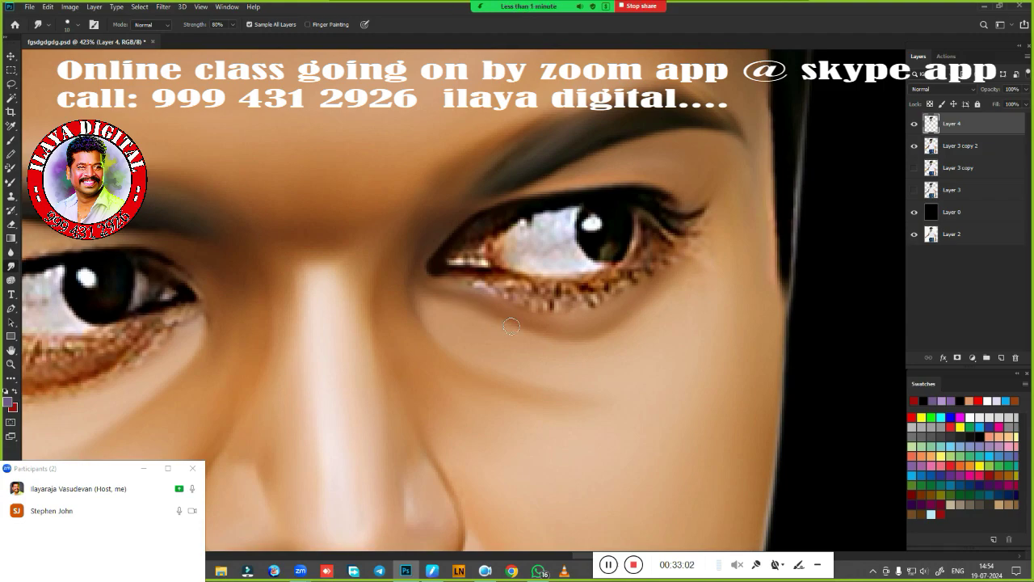
pyautogui.scroll(1, 695, 302)
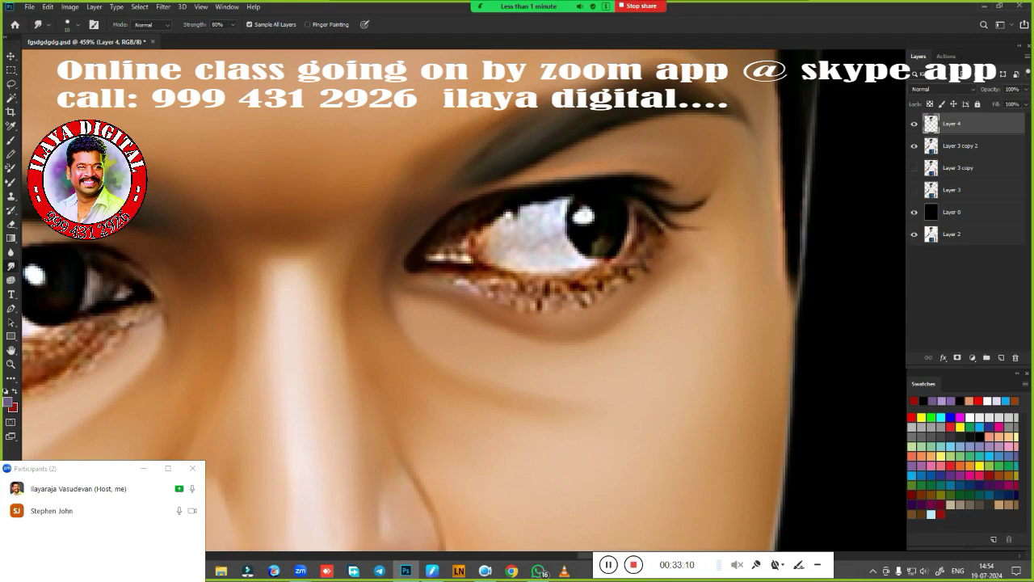
pyautogui.press('b')
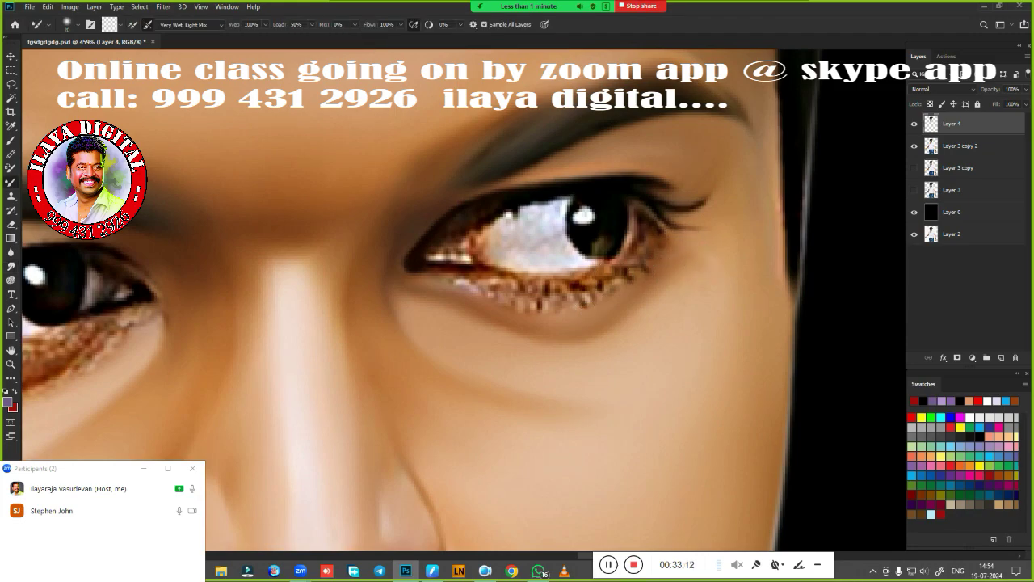
pyautogui.press('[')
pyautogui.press('[')
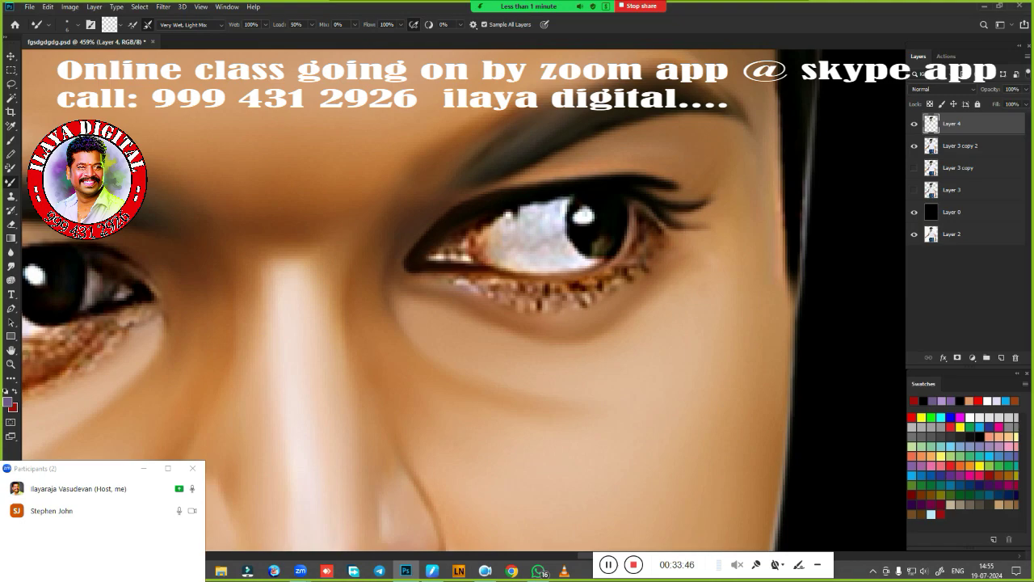
# Smudge the left and outer lower lashes into the skin and dismiss the popup
pyautogui.press('r')
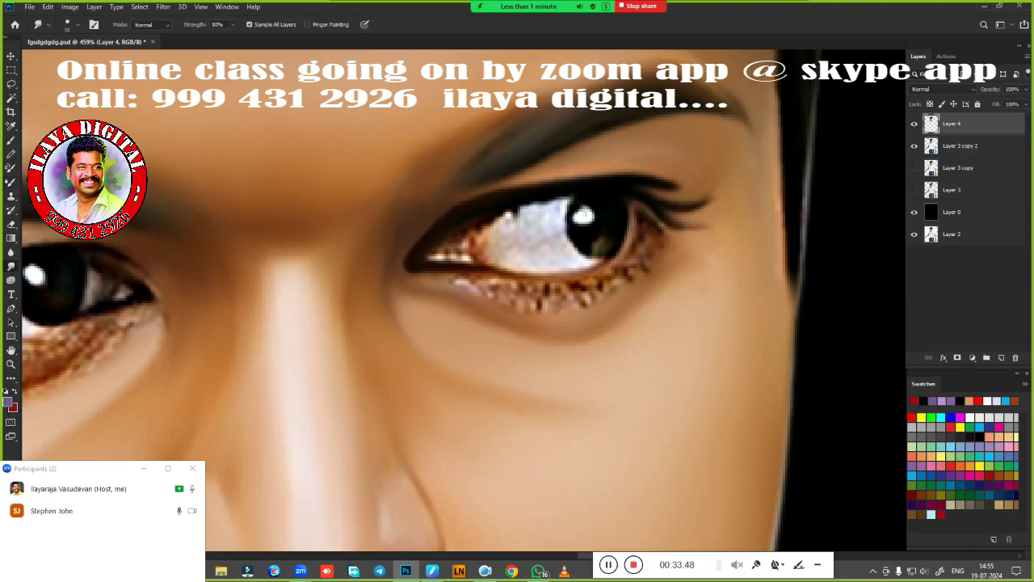
pyautogui.moveTo(448, 284)
pyautogui.mouseDown()
pyautogui.moveTo(477, 283)
pyautogui.moveTo(425, 282)
pyautogui.moveTo(507, 285)
pyautogui.mouseUp()
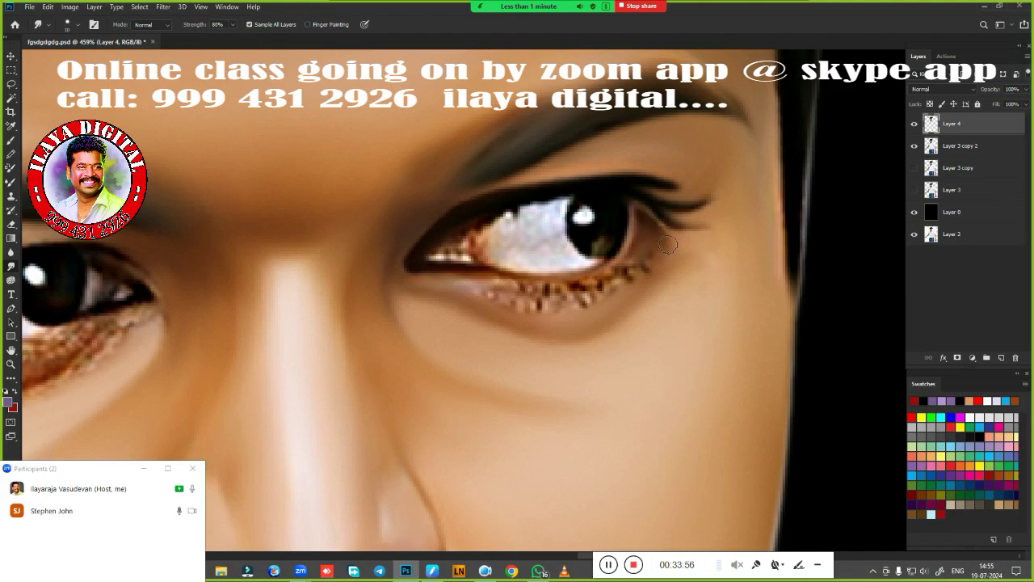
pyautogui.moveTo(649, 251); pyautogui.dragTo(615, 285)
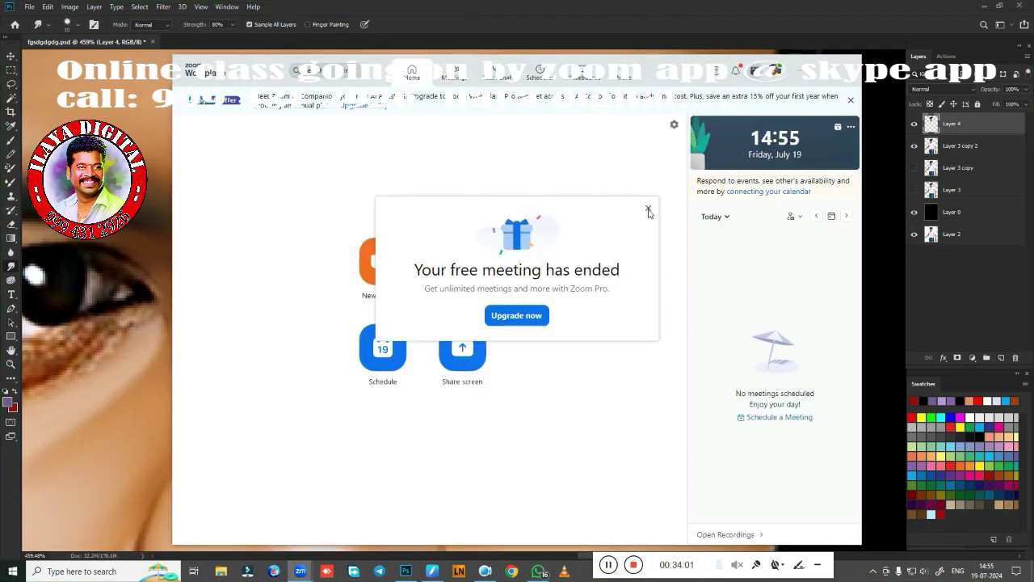
pyautogui.click(648, 207)
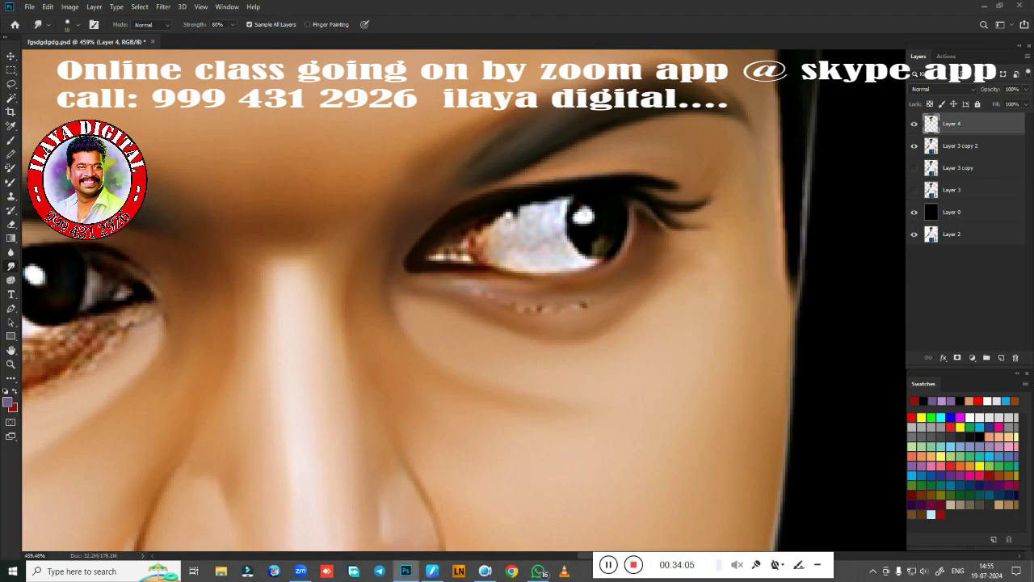
# Smooth the lower-eyelid dots with a larger brush, then soften the shadow beside the eye
pyautogui.press(']')
pyautogui.press(']')
pyautogui.press(']')
pyautogui.moveTo(485, 301)
pyautogui.mouseDown()
pyautogui.moveTo(557, 309)
pyautogui.moveTo(507, 299)
pyautogui.mouseUp()
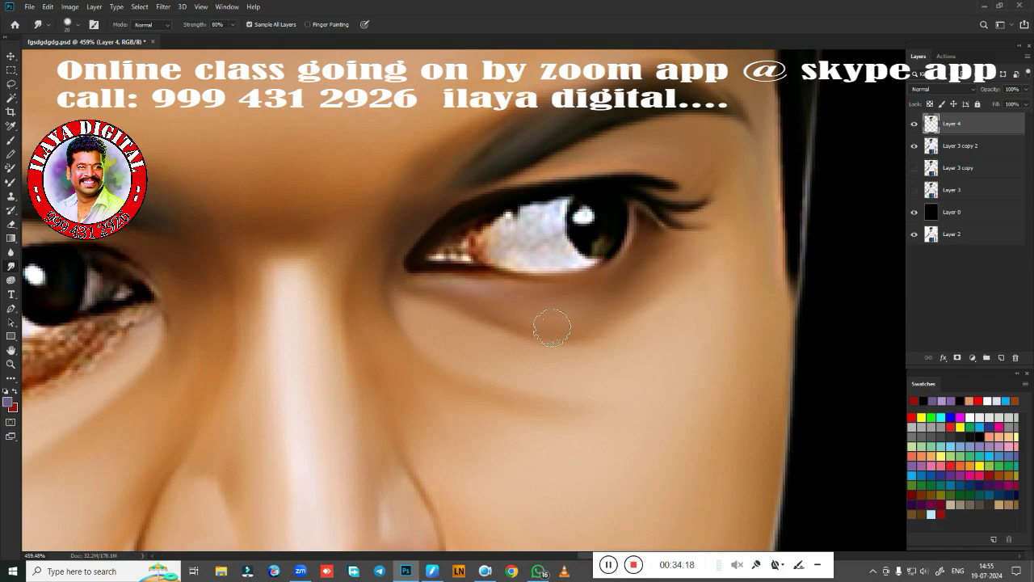
pyautogui.press('[')
pyautogui.moveTo(601, 286); pyautogui.dragTo(614, 271)
pyautogui.moveTo(630, 217); pyautogui.dragTo(651, 202)
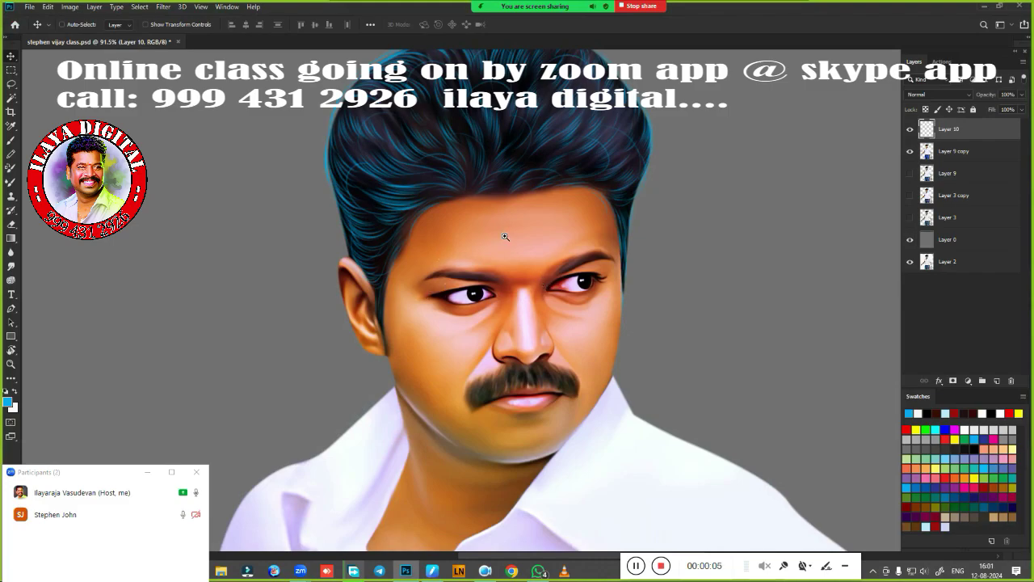
# Compare the blue hair highlights and add a new layer above Layer 9 copy
pyautogui.moveTo(505, 236)
pyautogui.mouseDown()
pyautogui.moveTo(546, 333)
pyautogui.moveTo(526, 286)
pyautogui.mouseUp()
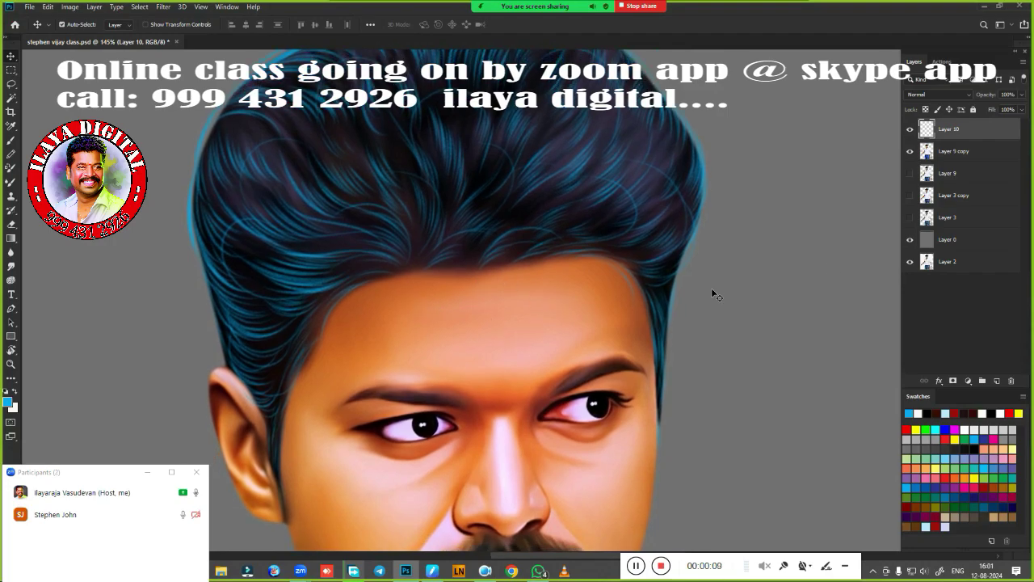
pyautogui.click(910, 130)
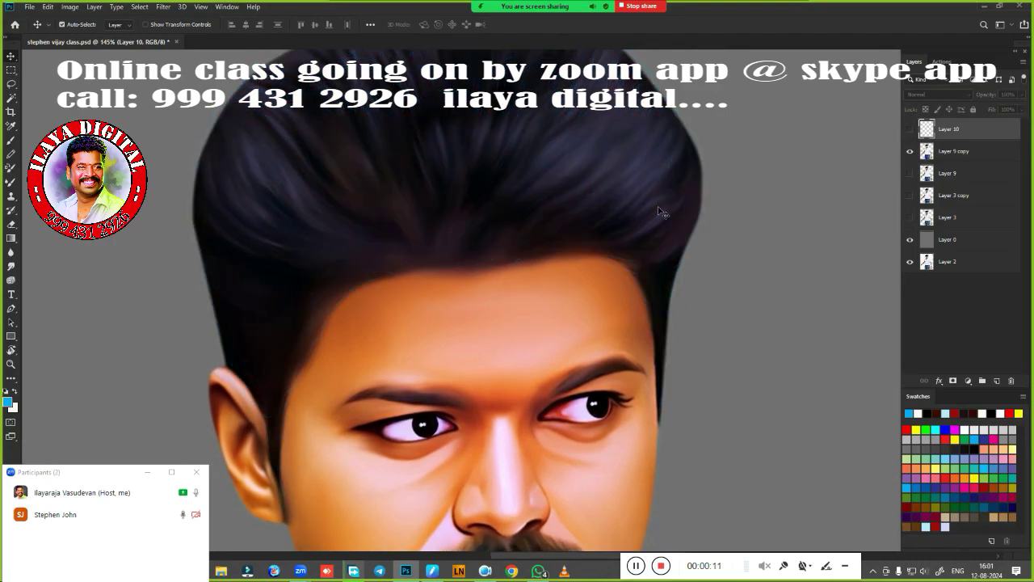
pyautogui.click(910, 129)
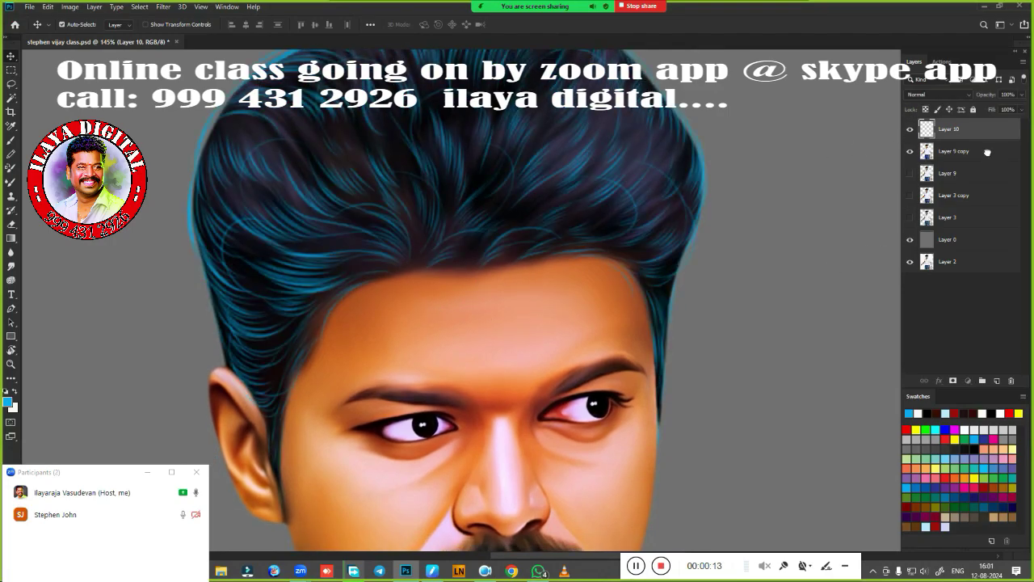
pyautogui.click(986, 154)
pyautogui.click(997, 381)
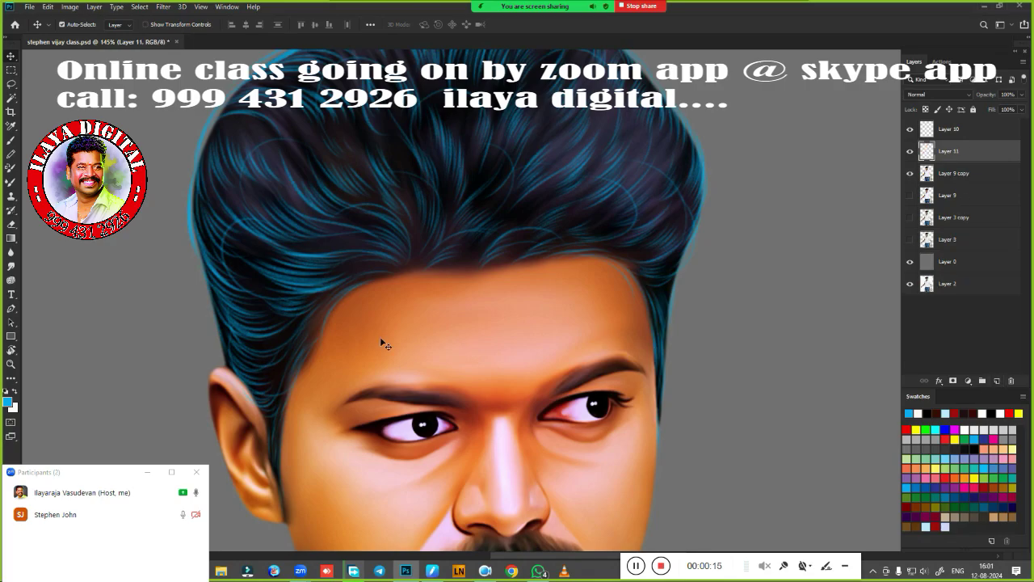
# Load a thin 60 px hair-stroke brush preset with black as the paint colour
pyautogui.press('b')
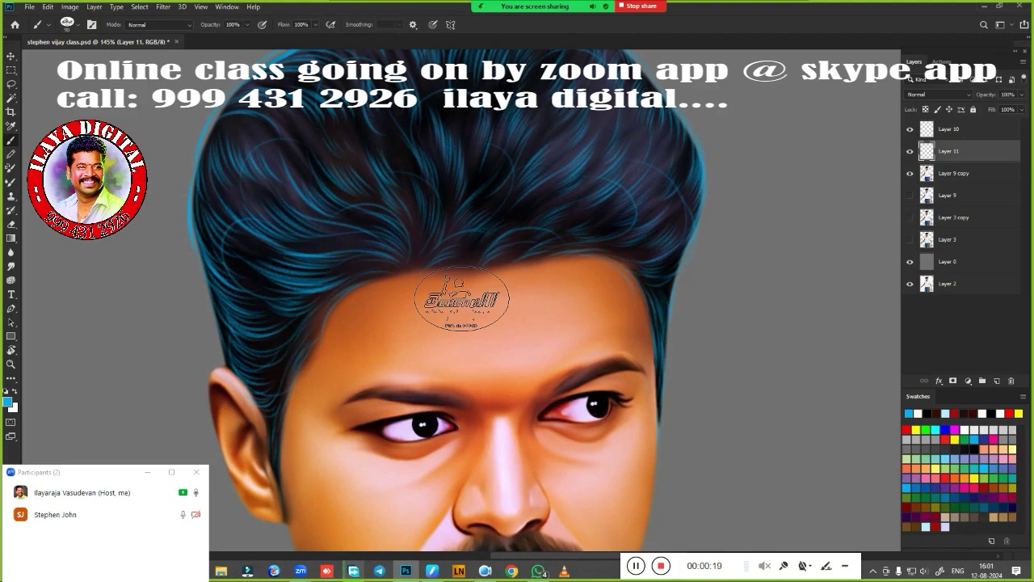
pyautogui.rightClick(467, 299)
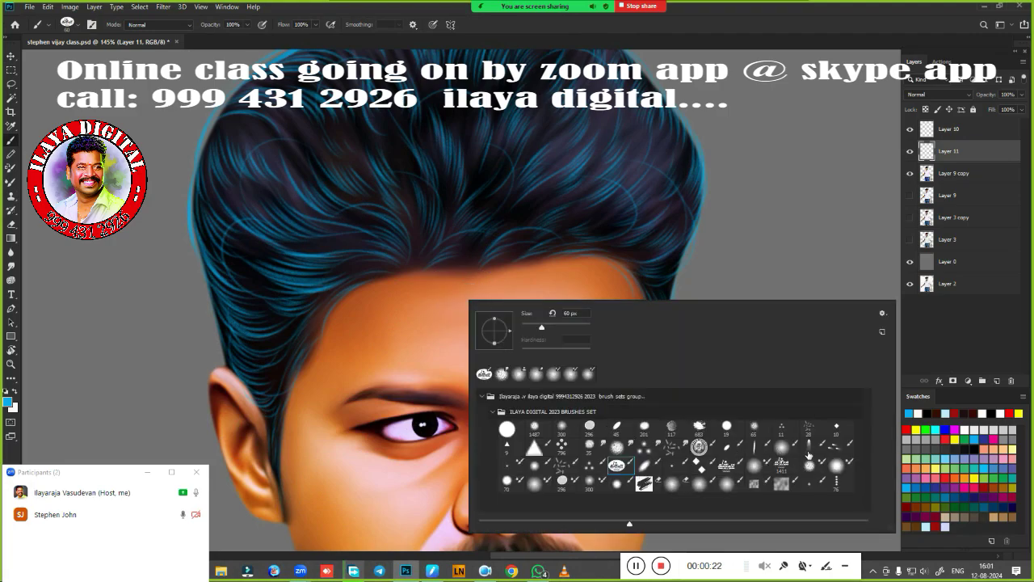
pyautogui.click(811, 448)
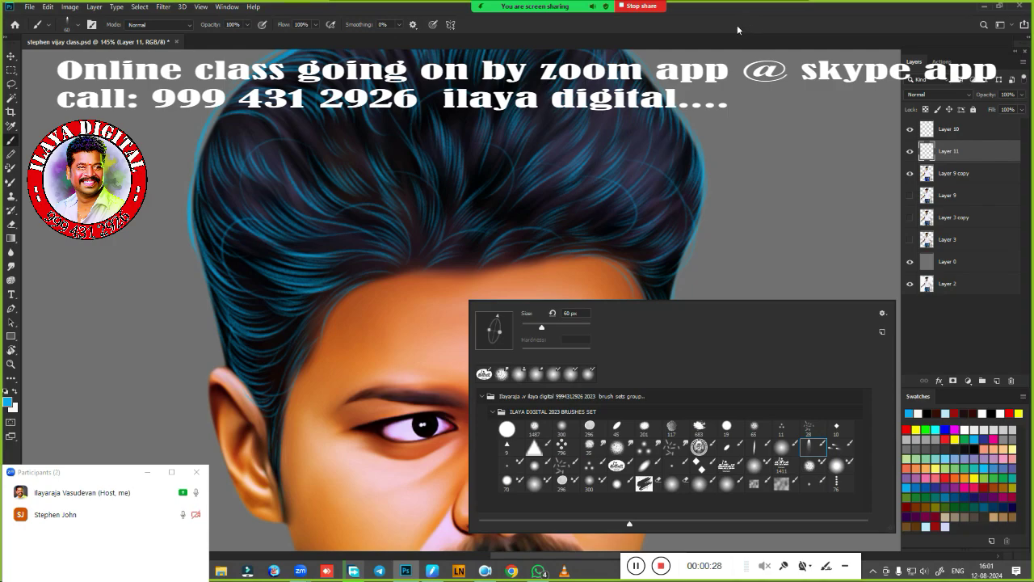
pyautogui.press('Escape')
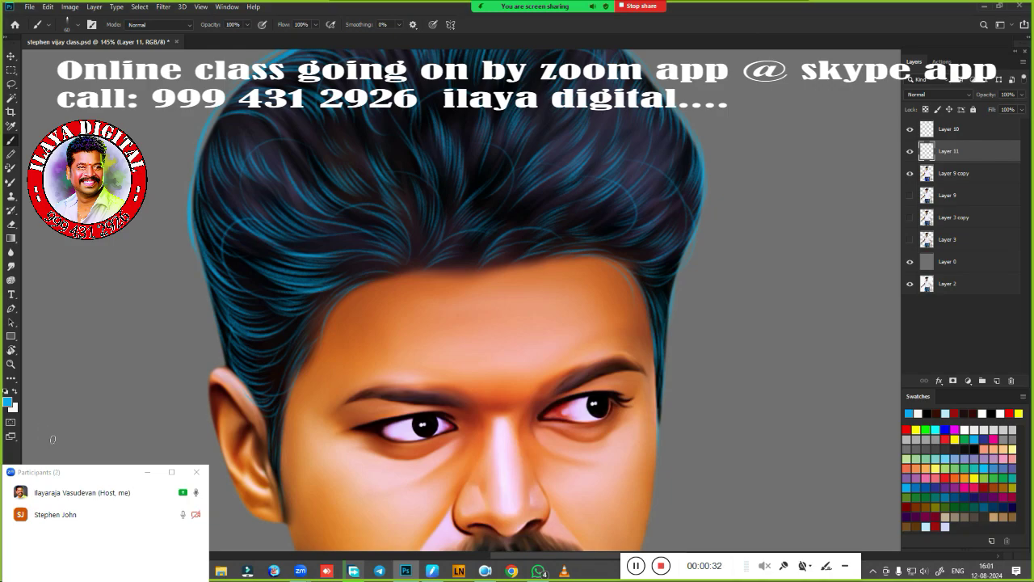
pyautogui.press('x')
pyautogui.click(974, 447)
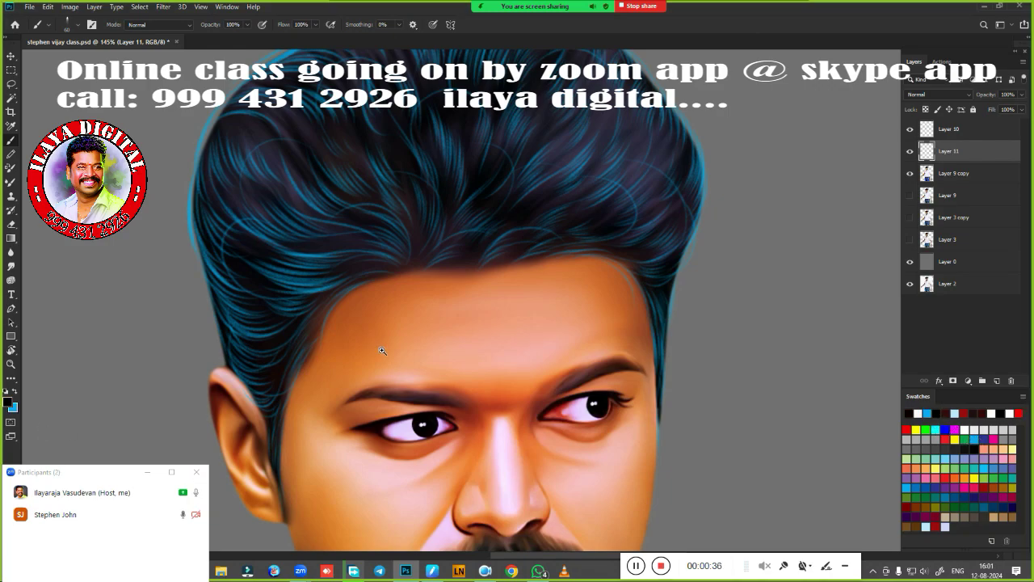
# Paint thin dark strands along the forehead hairline
pyautogui.moveTo(382, 351)
pyautogui.mouseDown()
pyautogui.moveTo(426, 337)
pyautogui.moveTo(452, 229)
pyautogui.mouseUp()
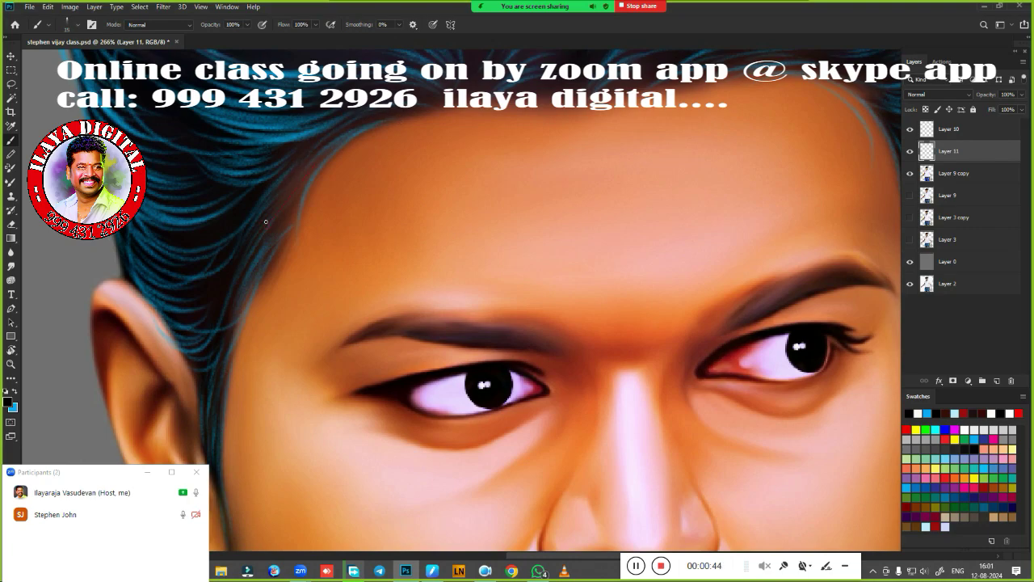
pyautogui.moveTo(301, 181); pyautogui.dragTo(370, 131)
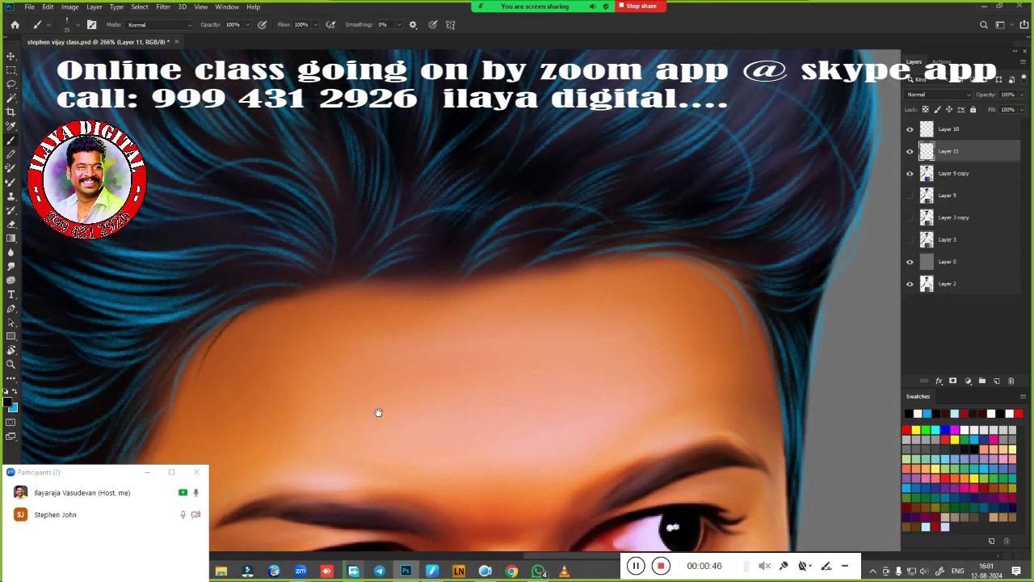
pyautogui.moveTo(583, 158); pyautogui.dragTo(457, 337)
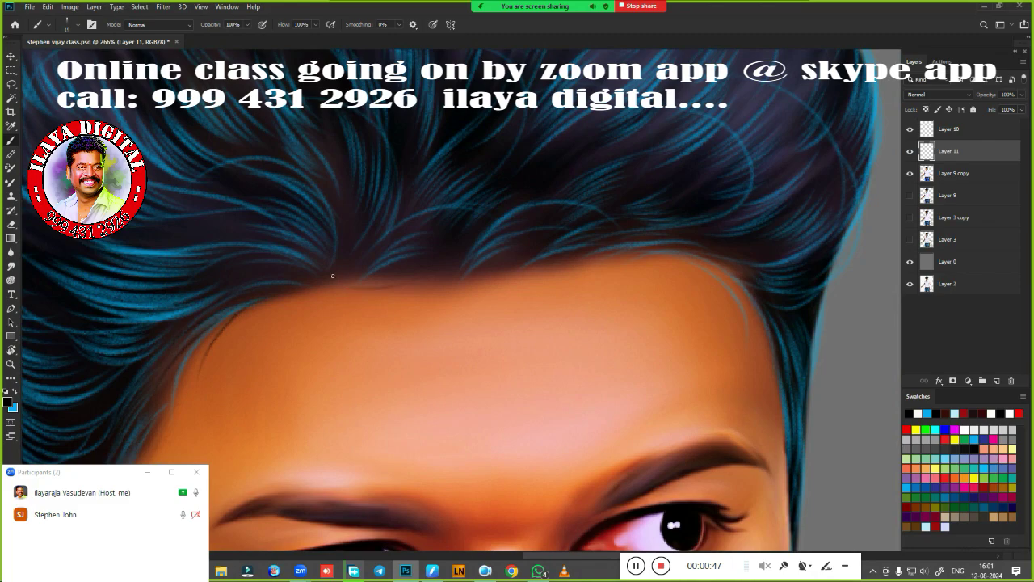
pyautogui.moveTo(380, 287); pyautogui.dragTo(458, 284)
pyautogui.moveTo(521, 347); pyautogui.dragTo(380, 404)
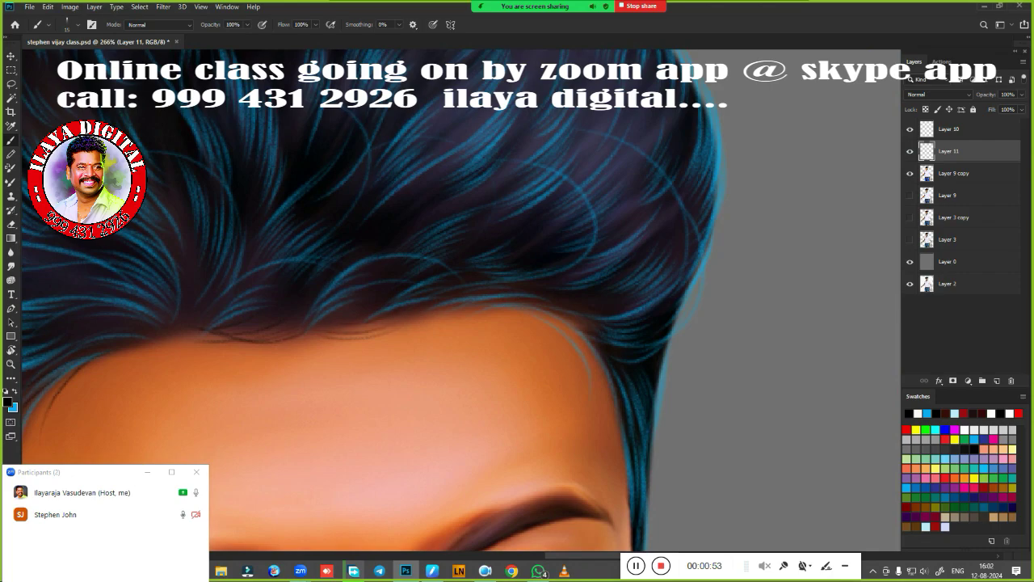
pyautogui.moveTo(330, 322); pyautogui.dragTo(383, 323)
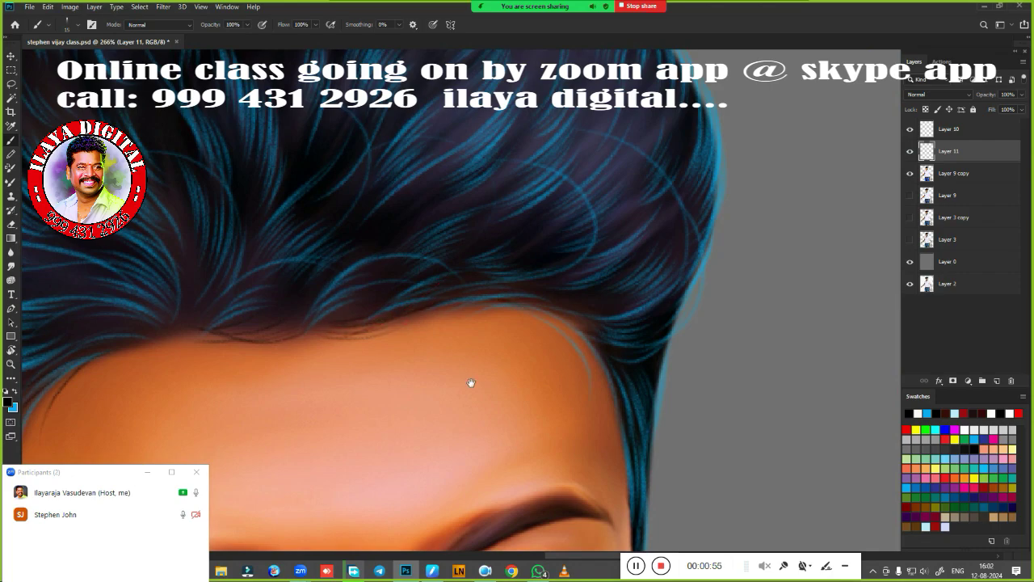
pyautogui.moveTo(471, 381); pyautogui.dragTo(331, 303)
pyautogui.moveTo(364, 247); pyautogui.dragTo(453, 317)
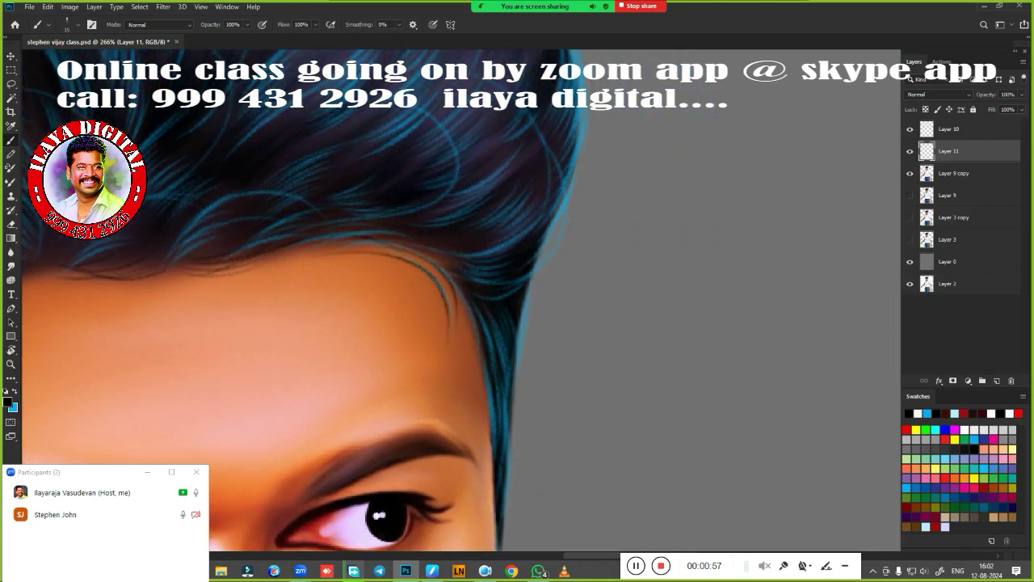
pyautogui.moveTo(344, 289); pyautogui.dragTo(525, 289)
pyautogui.moveTo(414, 275); pyautogui.dragTo(506, 244)
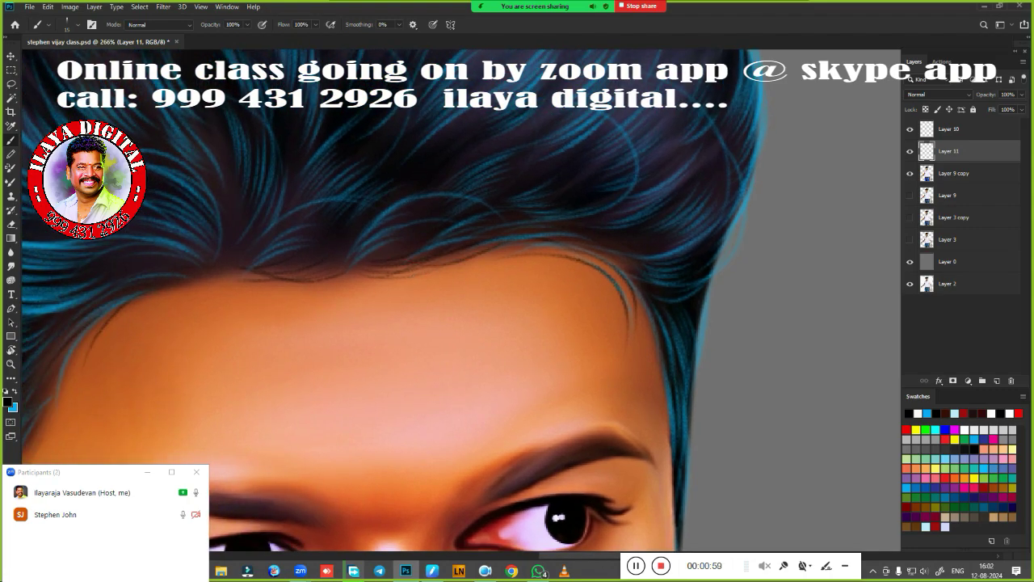
# Darken the hairline down toward the ear and behind it with thin strokes
pyautogui.moveTo(322, 259); pyautogui.dragTo(529, 248)
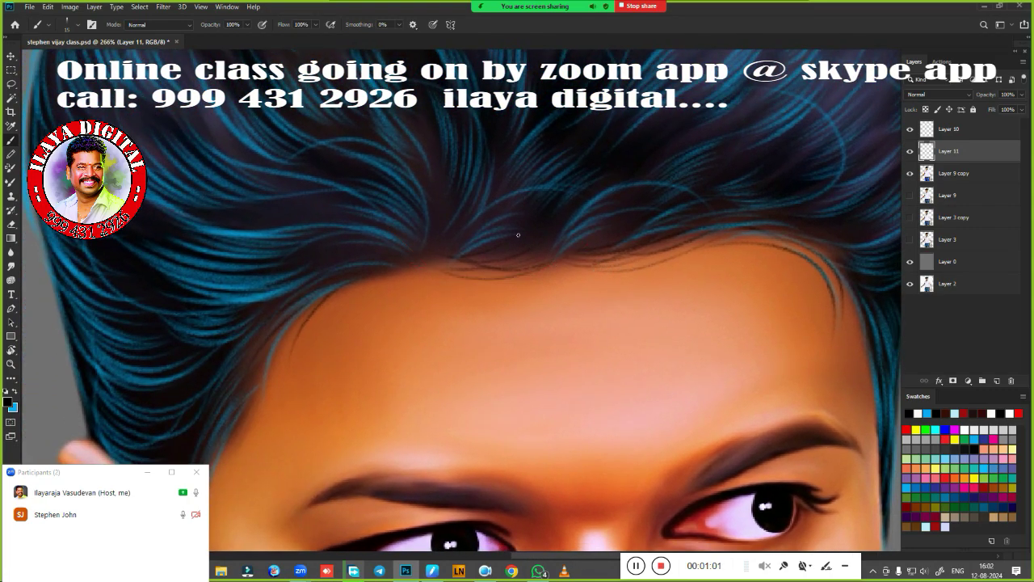
pyautogui.moveTo(446, 266)
pyautogui.mouseDown()
pyautogui.moveTo(514, 256)
pyautogui.moveTo(549, 215)
pyautogui.mouseUp()
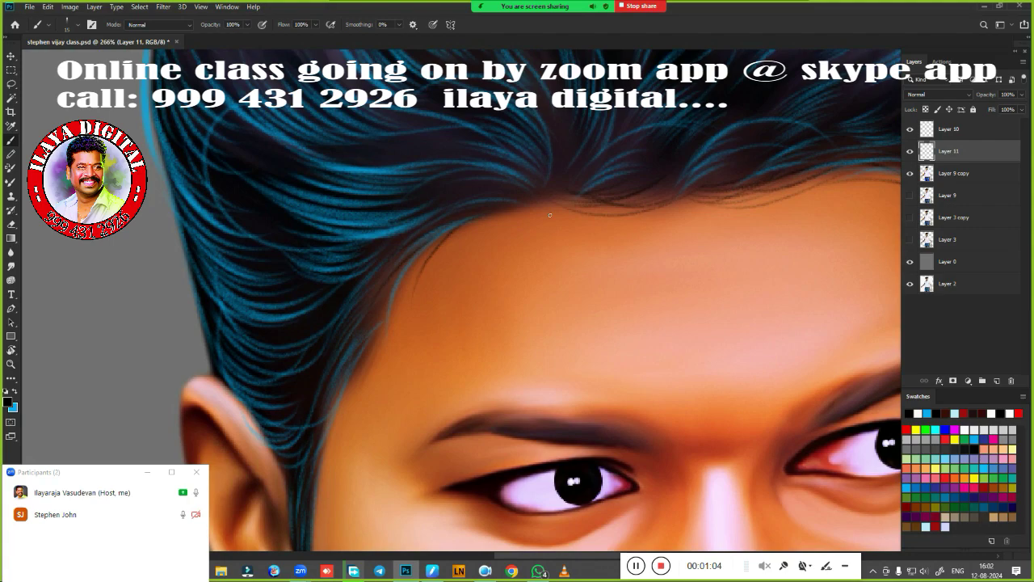
pyautogui.moveTo(419, 280)
pyautogui.mouseDown()
pyautogui.moveTo(495, 219)
pyautogui.moveTo(388, 291)
pyautogui.mouseUp()
pyautogui.moveTo(440, 257); pyautogui.dragTo(555, 138)
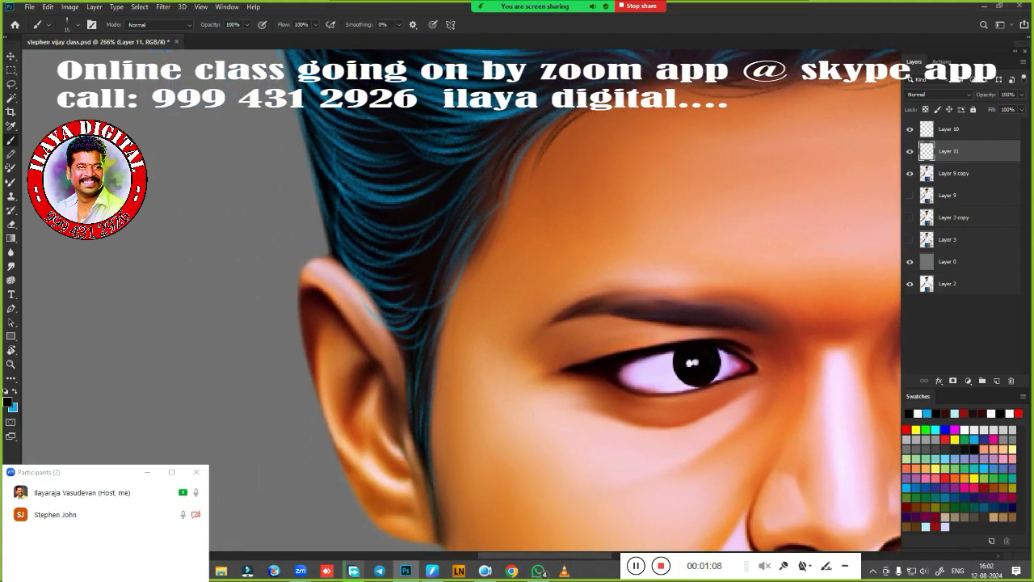
pyautogui.moveTo(444, 303); pyautogui.dragTo(461, 255)
pyautogui.moveTo(438, 346); pyautogui.dragTo(472, 259)
pyautogui.moveTo(434, 365); pyautogui.dragTo(457, 272)
pyautogui.moveTo(431, 407); pyautogui.dragTo(455, 202)
pyautogui.moveTo(453, 311)
pyautogui.mouseDown()
pyautogui.moveTo(453, 267)
pyautogui.moveTo(462, 347)
pyautogui.moveTo(451, 285)
pyautogui.mouseUp()
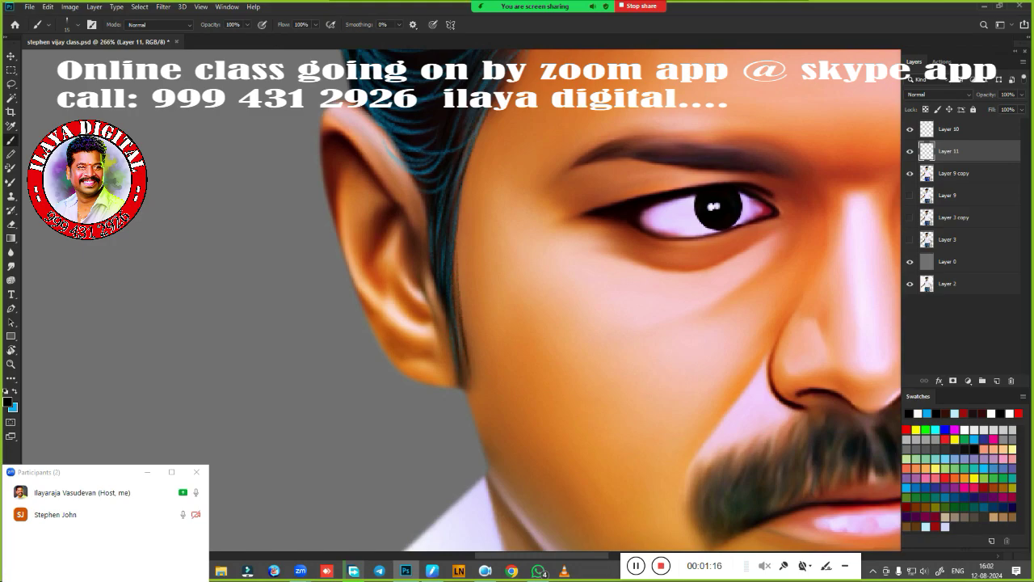
pyautogui.moveTo(465, 386); pyautogui.dragTo(459, 346)
# Trace a dark line along the hair's left edge behind the ear
pyautogui.scroll(3, 465, 388)
pyautogui.scroll(2, 465, 453)
pyautogui.scroll(2, 457, 457)
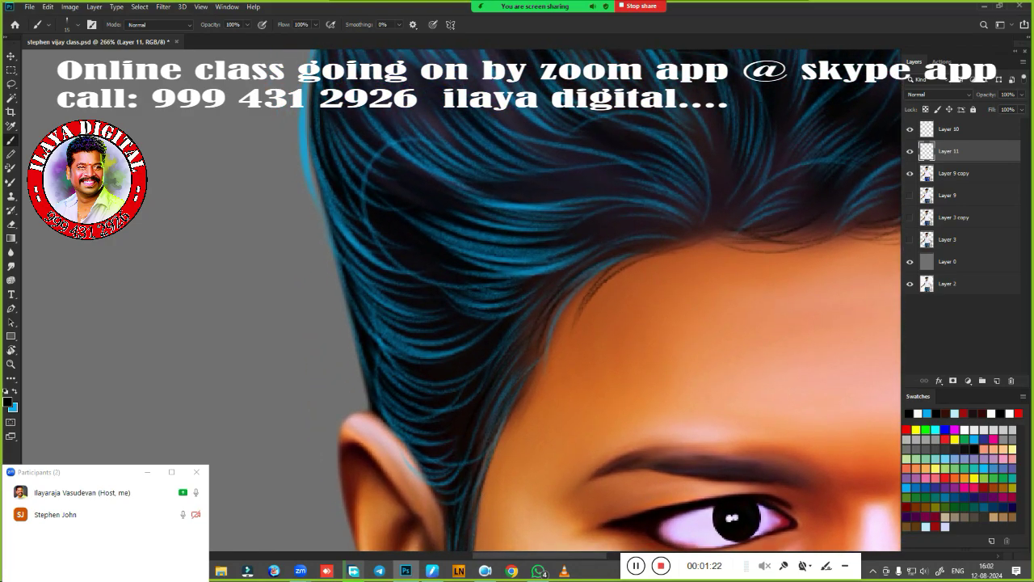
pyautogui.moveTo(363, 398); pyautogui.dragTo(331, 260)
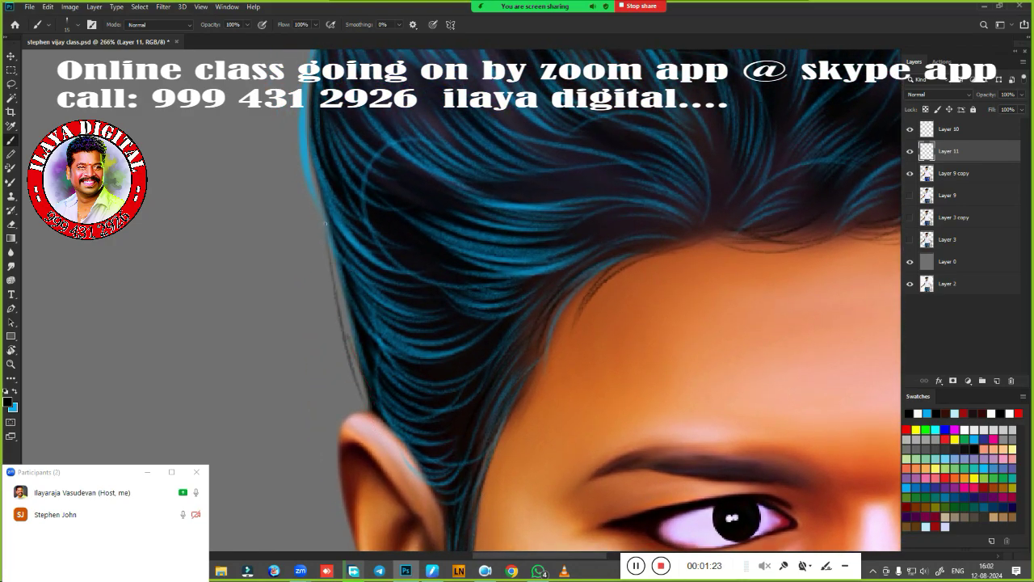
pyautogui.scroll(3, 364, 405)
pyautogui.scroll(1, 356, 428)
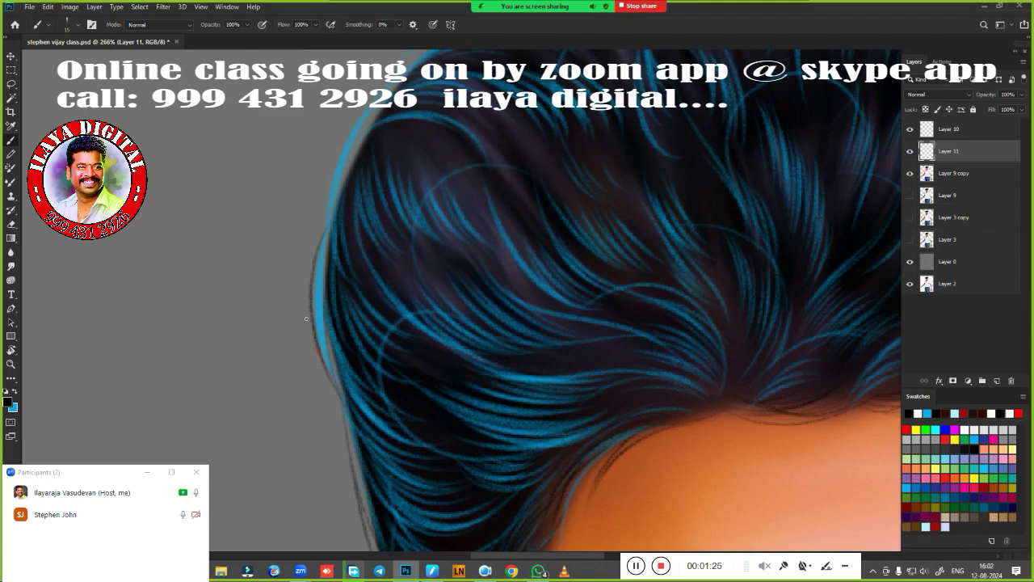
pyautogui.scroll(2, 342, 304)
pyautogui.scroll(2, 344, 307)
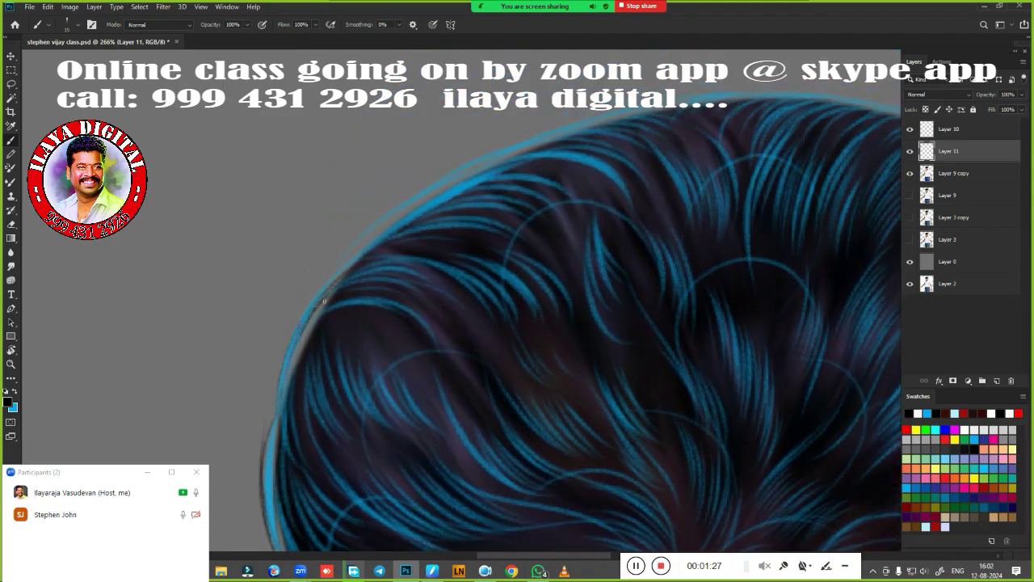
pyautogui.moveTo(273, 383); pyautogui.dragTo(379, 229)
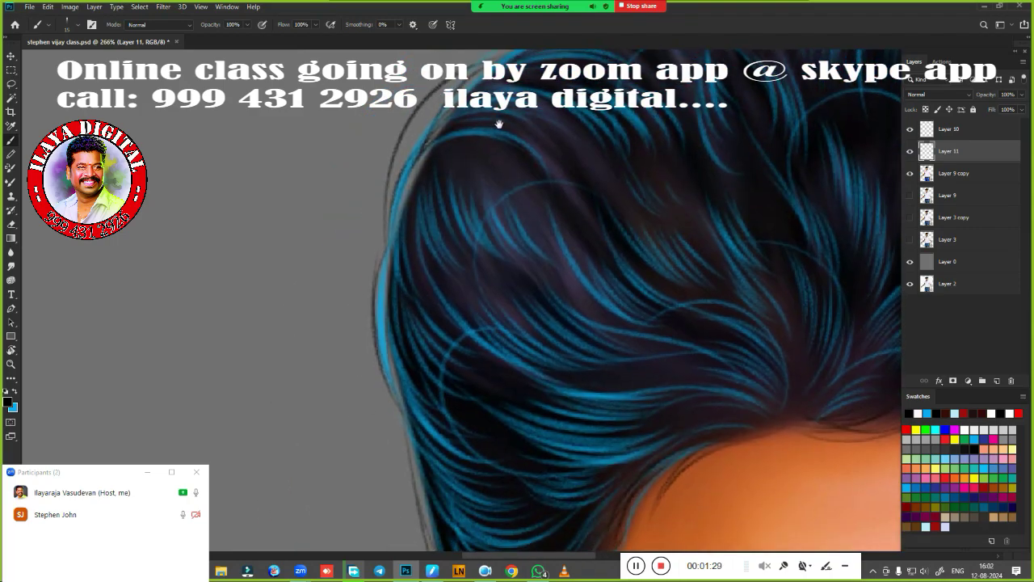
# Outline the hair's upper-left and top edges in dark
pyautogui.moveTo(355, 485); pyautogui.dragTo(416, 280)
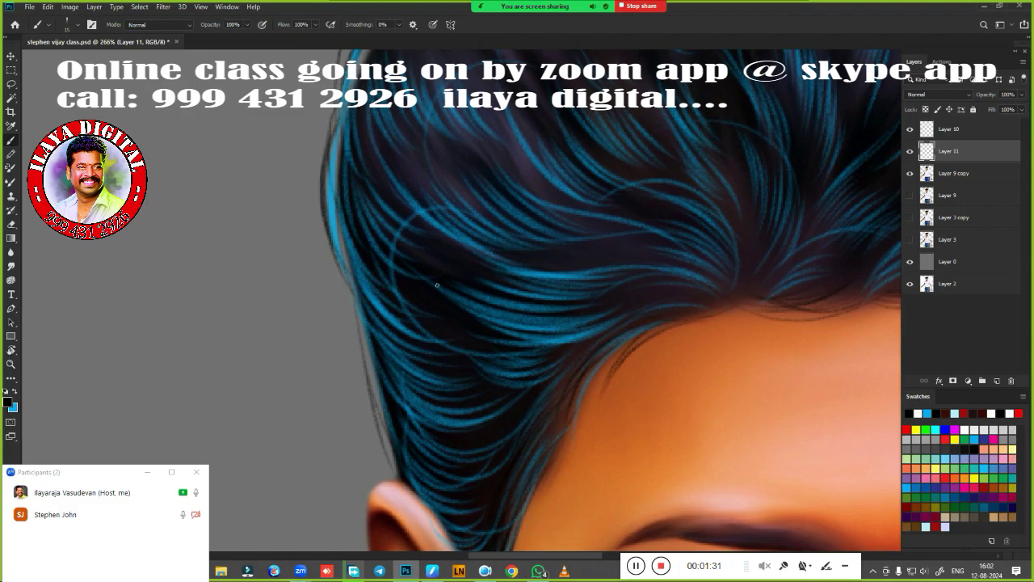
pyautogui.moveTo(380, 340); pyautogui.dragTo(365, 543)
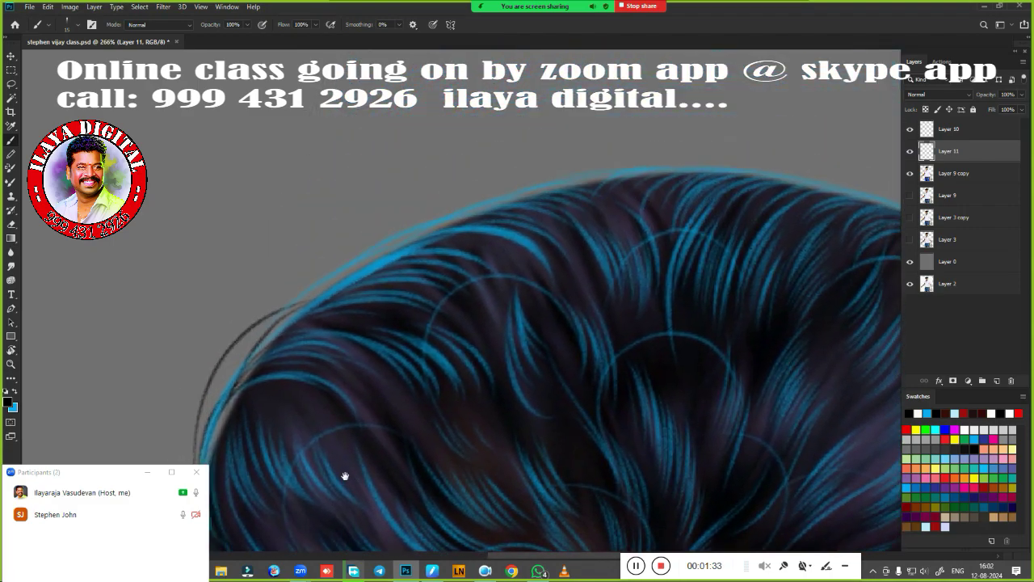
pyautogui.moveTo(275, 343); pyautogui.dragTo(392, 230)
pyautogui.moveTo(330, 265)
pyautogui.mouseDown()
pyautogui.moveTo(681, 161)
pyautogui.moveTo(721, 160)
pyautogui.mouseUp()
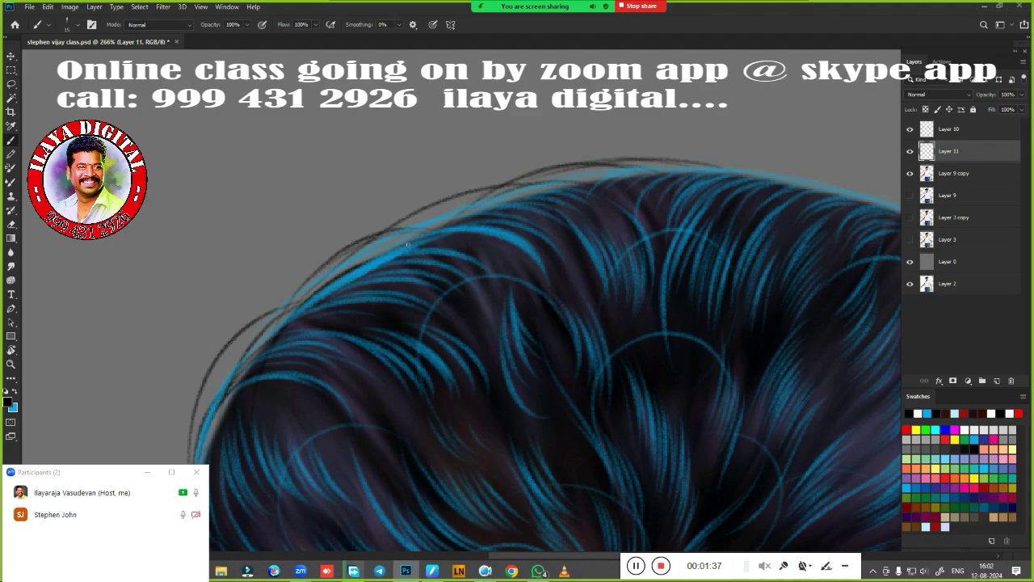
pyautogui.moveTo(617, 277); pyautogui.dragTo(254, 296)
pyautogui.moveTo(275, 181)
pyautogui.mouseDown()
pyautogui.moveTo(437, 196)
pyautogui.moveTo(519, 224)
pyautogui.mouseUp()
# Run a dark outline down the hair's right edge
pyautogui.moveTo(612, 276); pyautogui.dragTo(687, 363)
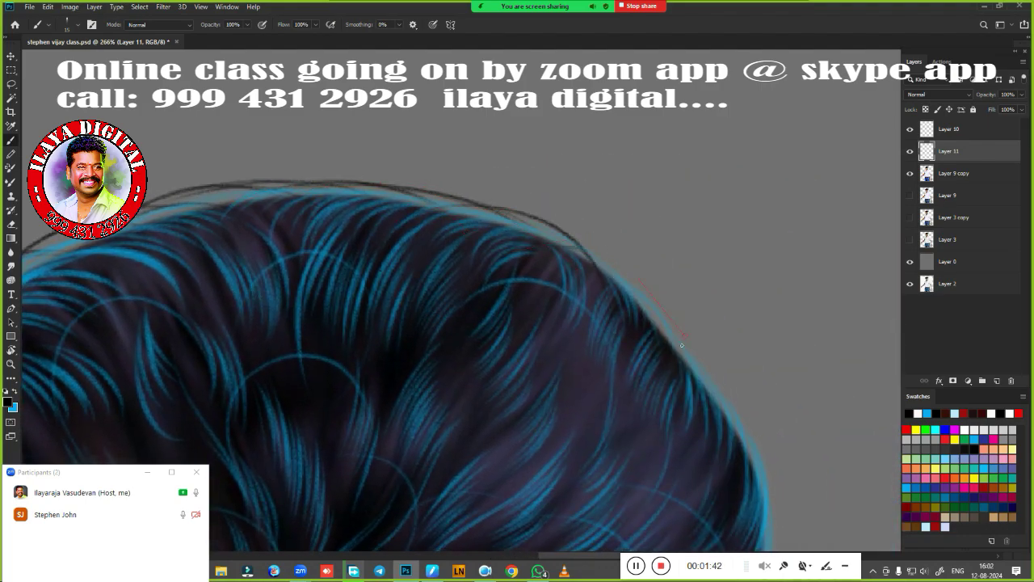
pyautogui.moveTo(671, 428); pyautogui.dragTo(531, 127)
pyautogui.moveTo(594, 166); pyautogui.dragTo(652, 237)
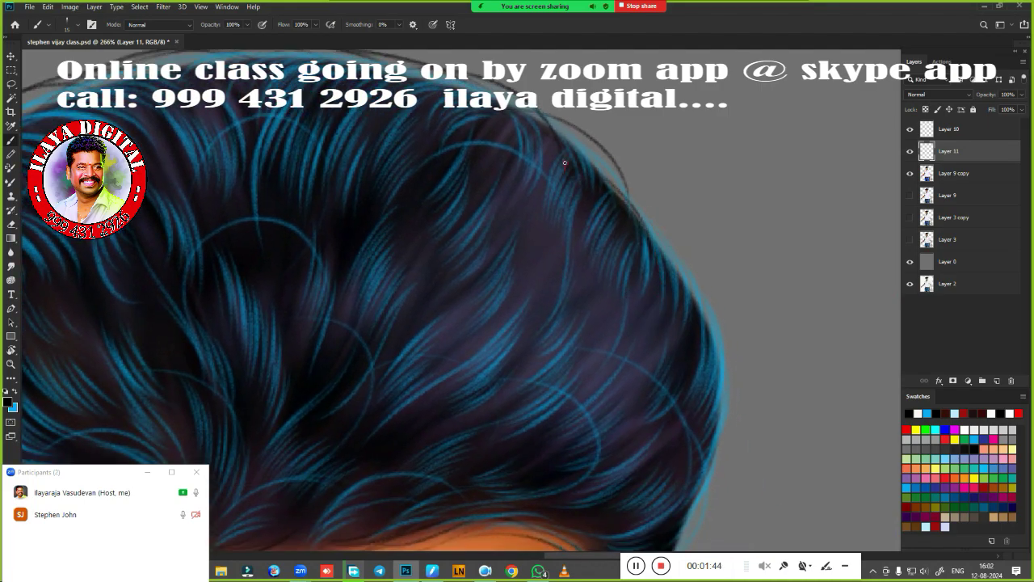
pyautogui.moveTo(614, 190); pyautogui.dragTo(687, 286)
pyautogui.moveTo(635, 212); pyautogui.dragTo(708, 329)
pyautogui.moveTo(655, 226); pyautogui.dragTo(732, 401)
pyautogui.moveTo(666, 418); pyautogui.dragTo(672, 265)
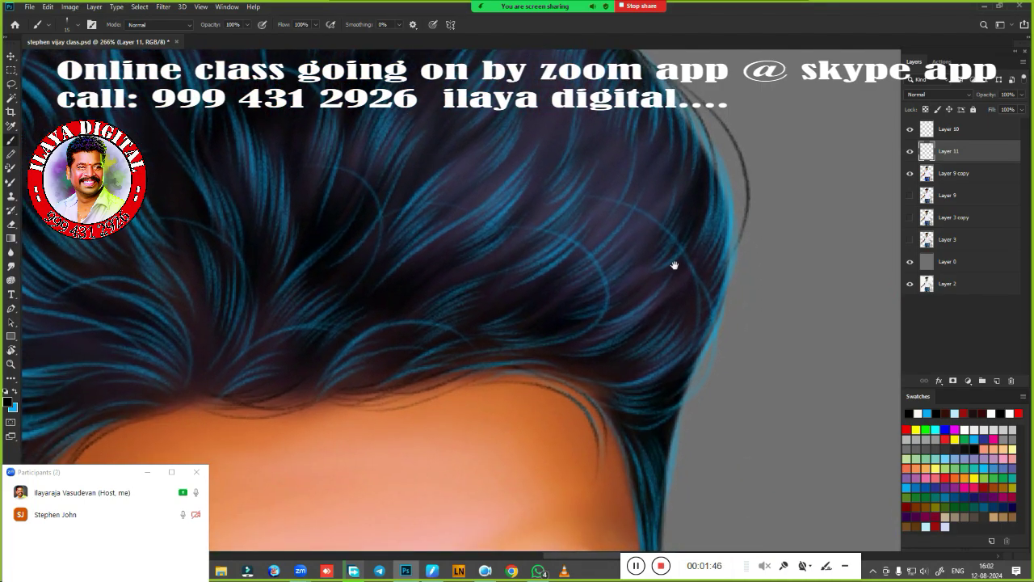
pyautogui.moveTo(723, 149); pyautogui.dragTo(746, 299)
# Add more dark strokes along the right and upper-right hair edge
pyautogui.moveTo(719, 197); pyautogui.dragTo(731, 324)
pyautogui.moveTo(733, 242); pyautogui.dragTo(722, 312)
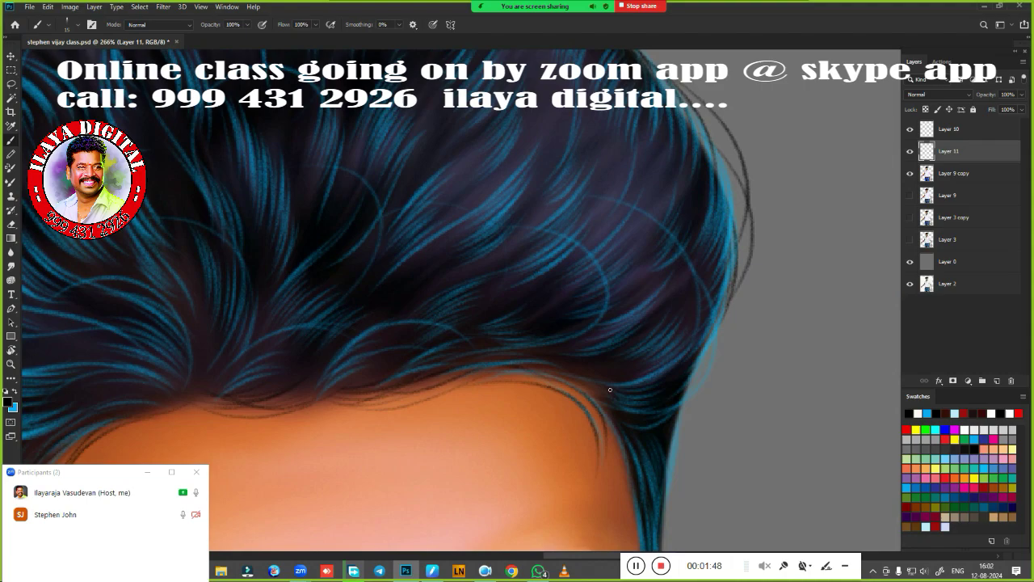
pyautogui.moveTo(720, 359); pyautogui.dragTo(685, 392)
pyautogui.moveTo(740, 252)
pyautogui.mouseDown()
pyautogui.moveTo(718, 362)
pyautogui.moveTo(705, 343)
pyautogui.mouseUp()
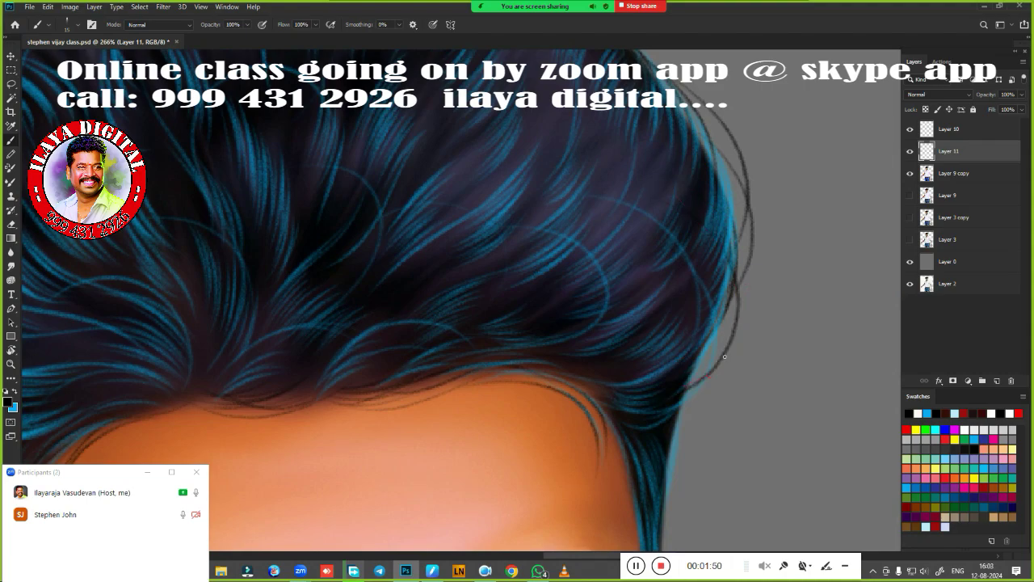
pyautogui.moveTo(737, 269); pyautogui.dragTo(689, 384)
pyautogui.moveTo(591, 215); pyautogui.dragTo(643, 369)
pyautogui.moveTo(725, 299); pyautogui.dragTo(671, 166)
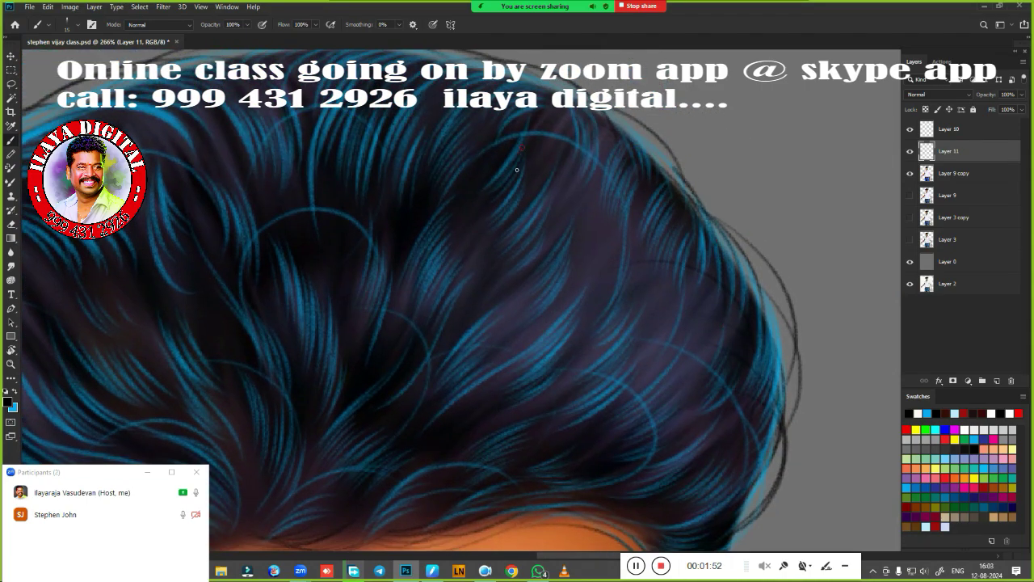
pyautogui.moveTo(724, 232)
pyautogui.mouseDown()
pyautogui.moveTo(599, 123)
pyautogui.moveTo(586, 95)
pyautogui.mouseUp()
# Extend the outline leftward across the hair top and upper-left edge, then view the whole head
pyautogui.moveTo(533, 121); pyautogui.dragTo(619, 235)
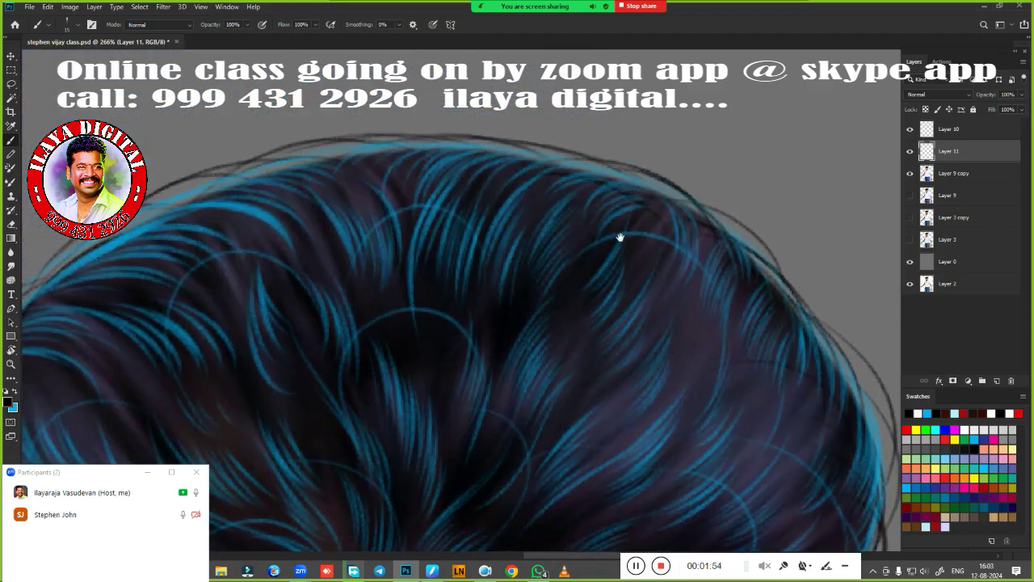
pyautogui.moveTo(589, 169)
pyautogui.mouseDown()
pyautogui.moveTo(409, 144)
pyautogui.moveTo(242, 175)
pyautogui.moveTo(182, 204)
pyautogui.mouseUp()
pyautogui.moveTo(243, 180)
pyautogui.mouseDown()
pyautogui.moveTo(138, 215)
pyautogui.moveTo(147, 215)
pyautogui.mouseUp()
pyautogui.scroll(-5, 577, 369)
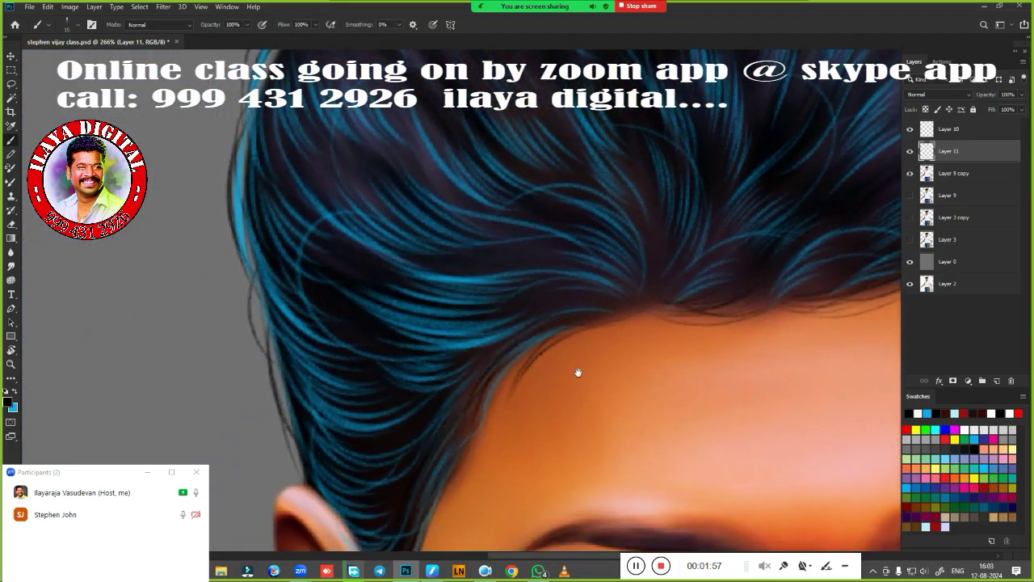
pyautogui.scroll(2, 485, 309)
pyautogui.moveTo(485, 310); pyautogui.dragTo(397, 460)
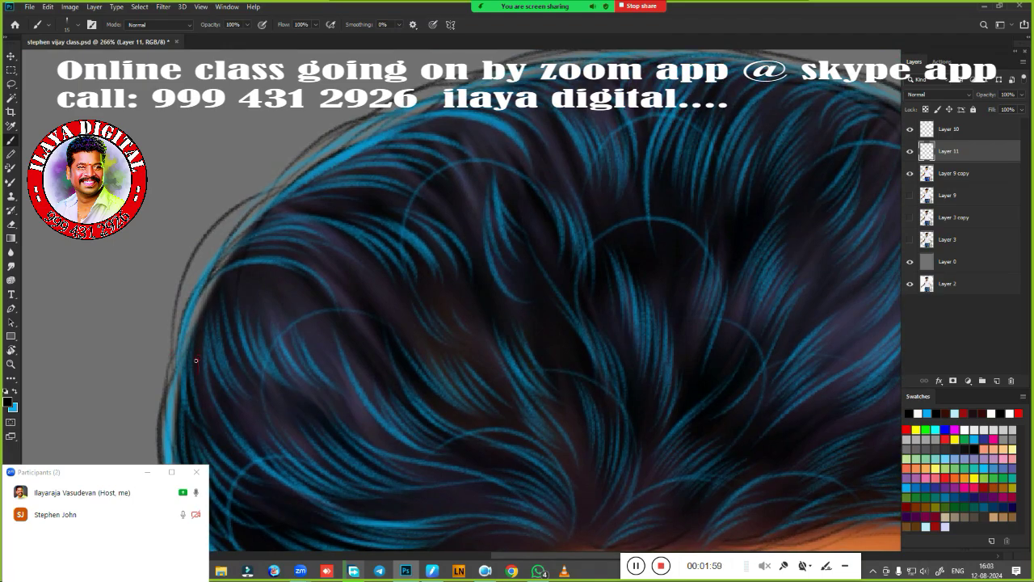
pyautogui.moveTo(196, 285); pyautogui.dragTo(242, 236)
pyautogui.moveTo(200, 316)
pyautogui.mouseDown()
pyautogui.moveTo(365, 123)
pyautogui.moveTo(445, 110)
pyautogui.mouseUp()
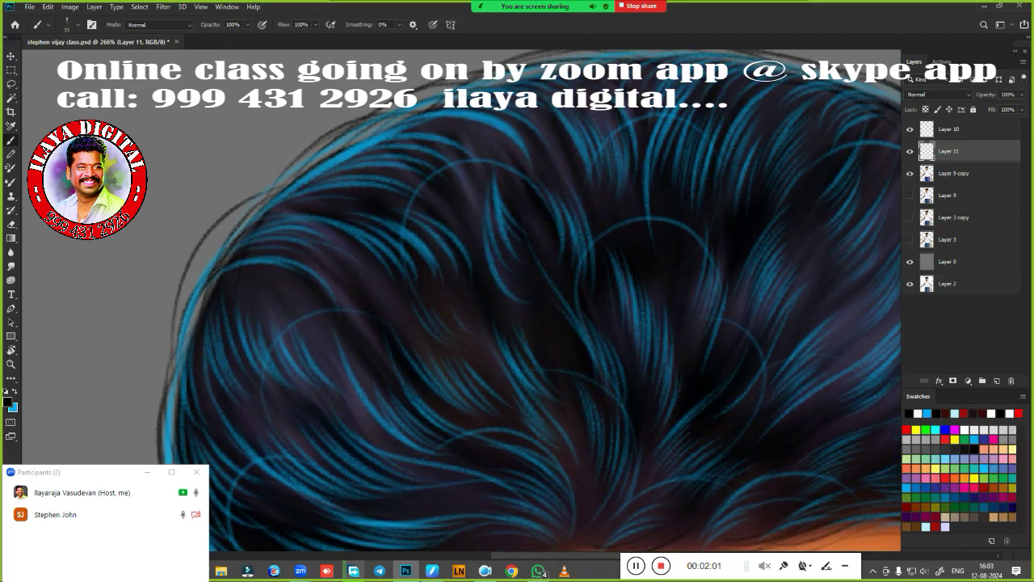
pyautogui.hotkey('ctrl', '0')
# Try dark strokes on the temple hair edge, undoing the misplaced ones
pyautogui.moveTo(504, 330); pyautogui.dragTo(364, 235)
pyautogui.scroll(3, 364, 235)
pyautogui.scroll(2, 504, 296)
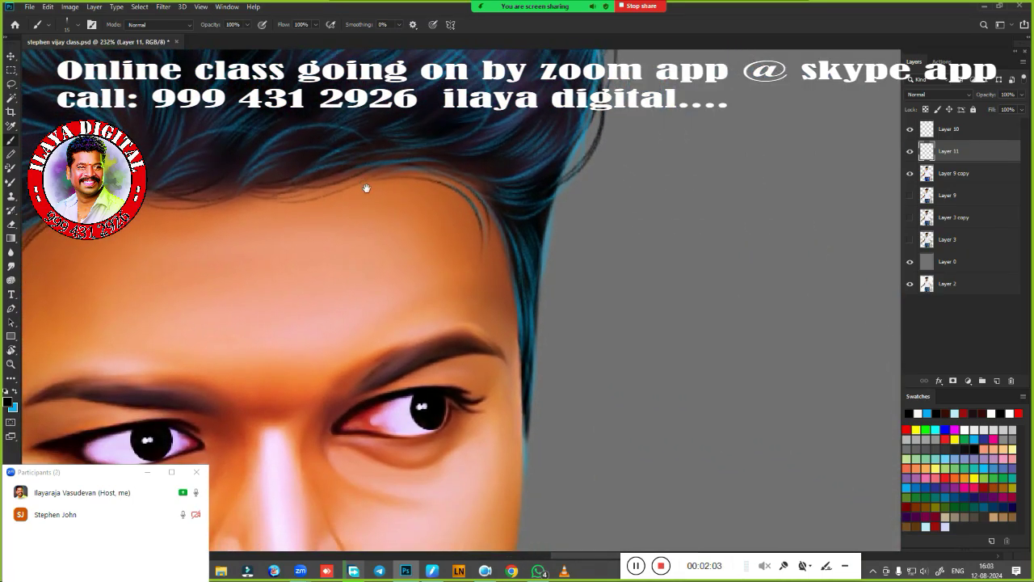
pyautogui.scroll(2, 486, 267)
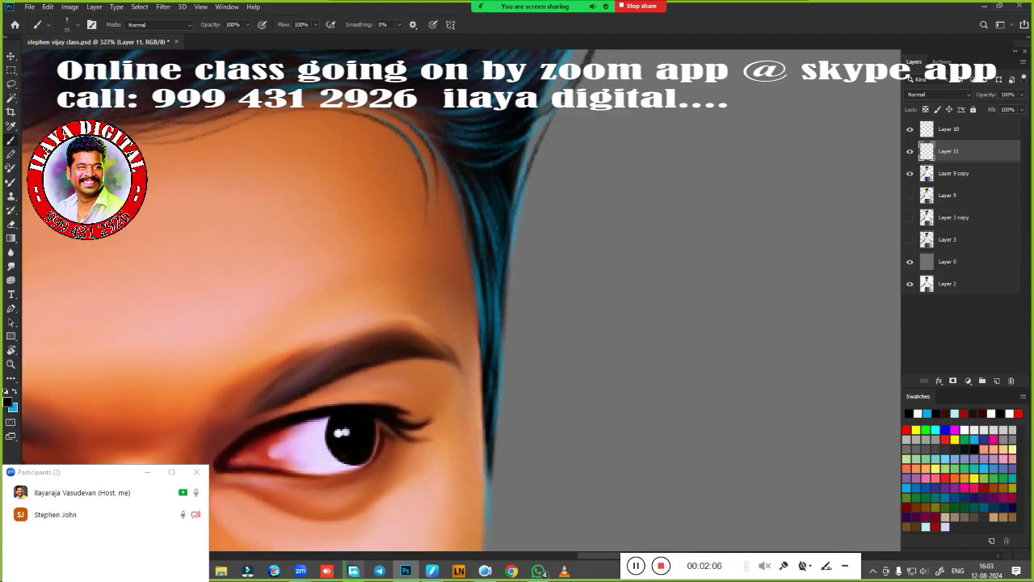
pyautogui.moveTo(539, 116)
pyautogui.mouseDown()
pyautogui.moveTo(506, 292)
pyautogui.moveTo(510, 414)
pyautogui.mouseUp()
pyautogui.hotkey('ctrl', 'z')
pyautogui.moveTo(512, 253)
pyautogui.mouseDown()
pyautogui.moveTo(501, 417)
pyautogui.moveTo(475, 339)
pyautogui.moveTo(500, 435)
pyautogui.mouseUp()
pyautogui.hotkey('ctrl', 'z')
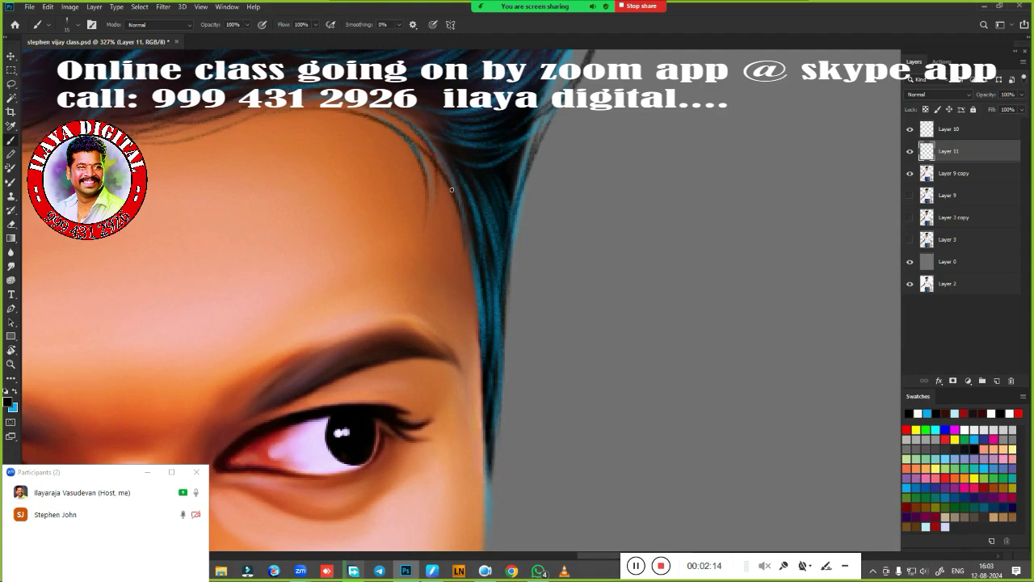
# Repaint the hair's right edge beside the temple with a thin dark stroke
pyautogui.scroll(-2, 485, 226)
pyautogui.scroll(-3, 499, 234)
pyautogui.moveTo(485, 140); pyautogui.dragTo(498, 305)
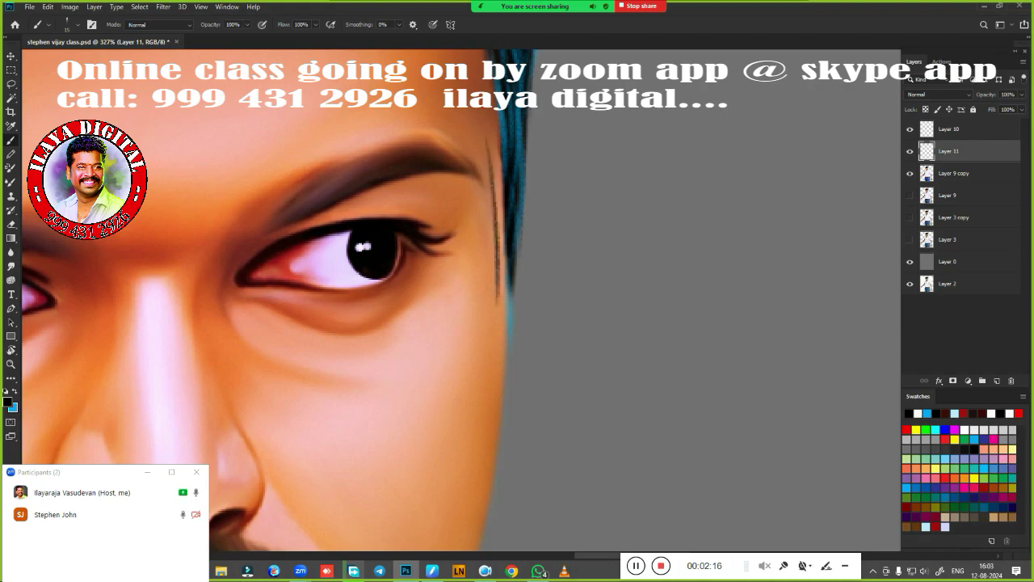
pyautogui.hotkey('ctrl', 'z')
pyautogui.moveTo(518, 240); pyautogui.dragTo(519, 322)
pyautogui.hotkey('ctrl', 'z')
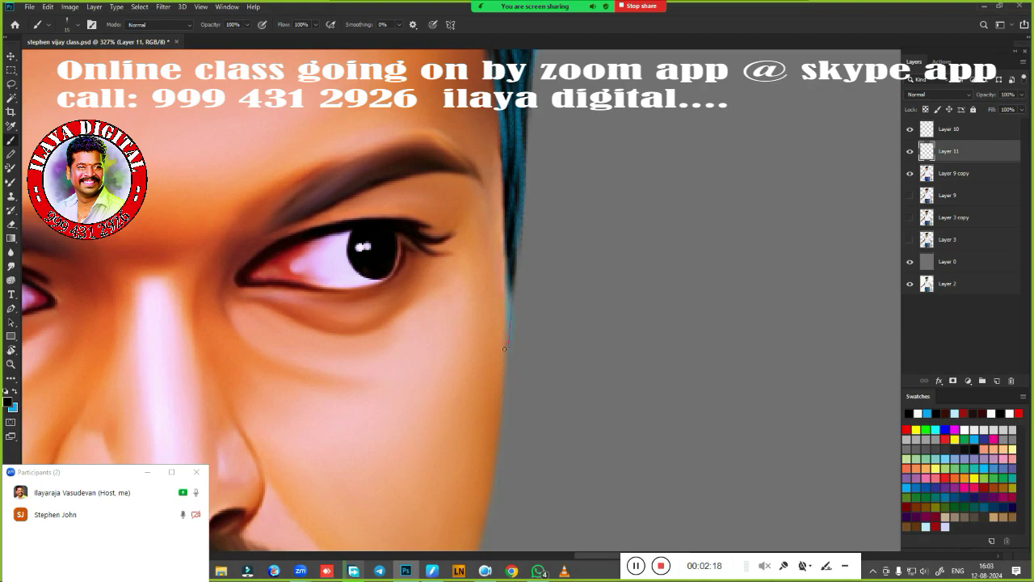
pyautogui.moveTo(506, 264); pyautogui.dragTo(502, 346)
# Select a round brush tip from the brush picker
pyautogui.scroll(-5, 503, 371)
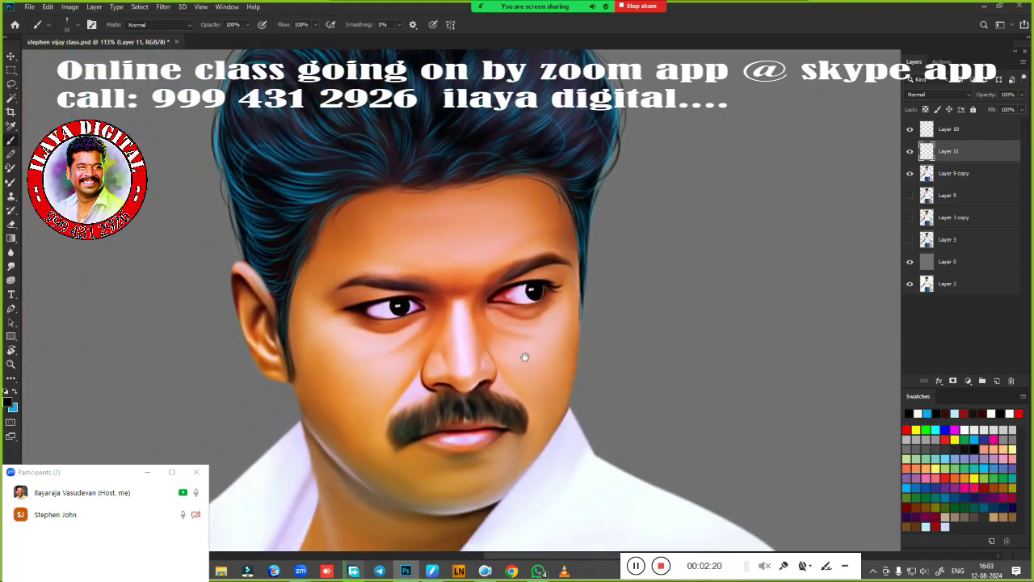
pyautogui.scroll(2, 321, 322)
pyautogui.scroll(2, 321, 322)
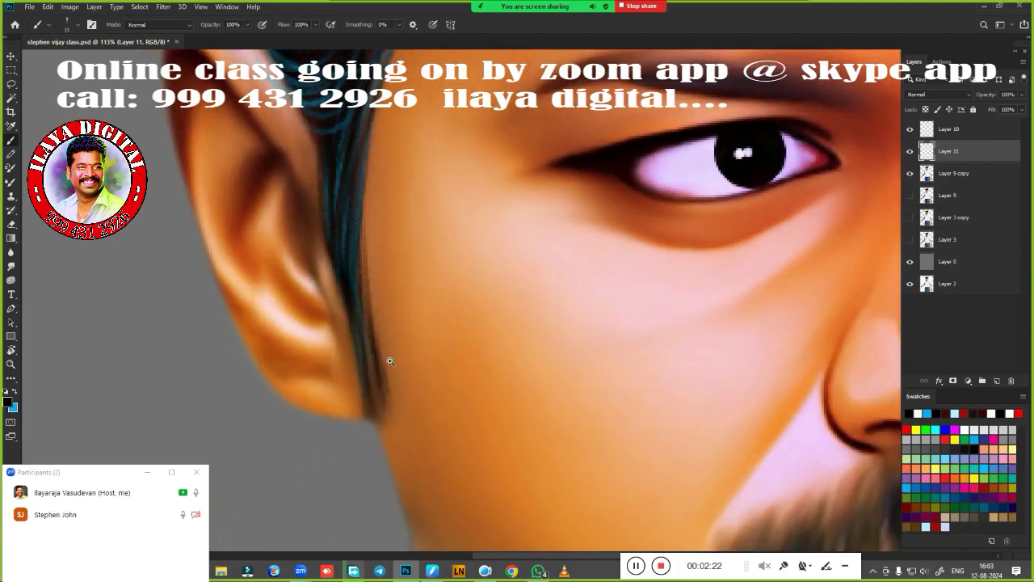
pyautogui.scroll(1, 339, 355)
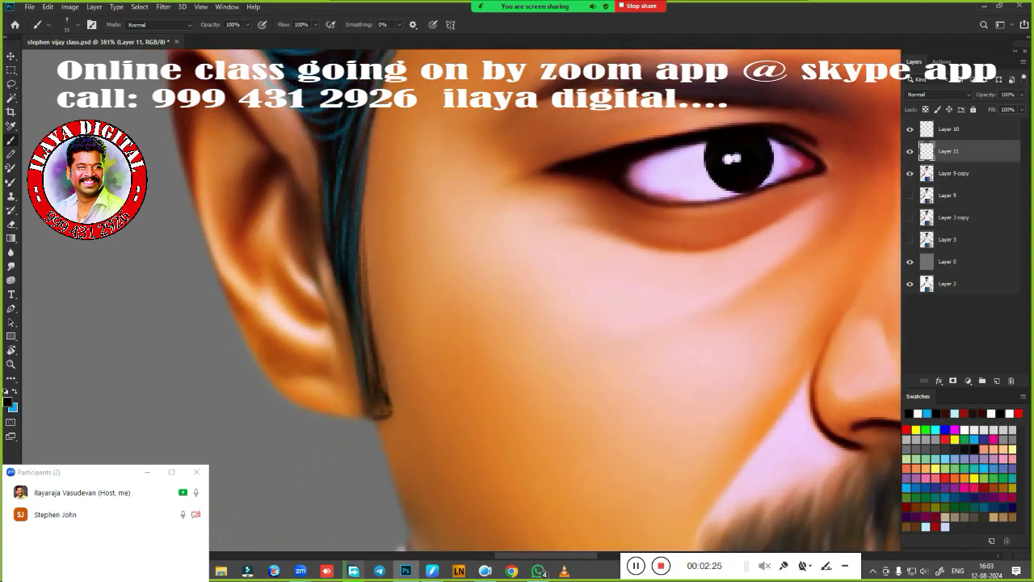
pyautogui.scroll(-3, 457, 442)
pyautogui.scroll(2, 429, 245)
pyautogui.scroll(1, 444, 250)
pyautogui.moveTo(444, 250); pyautogui.dragTo(440, 398)
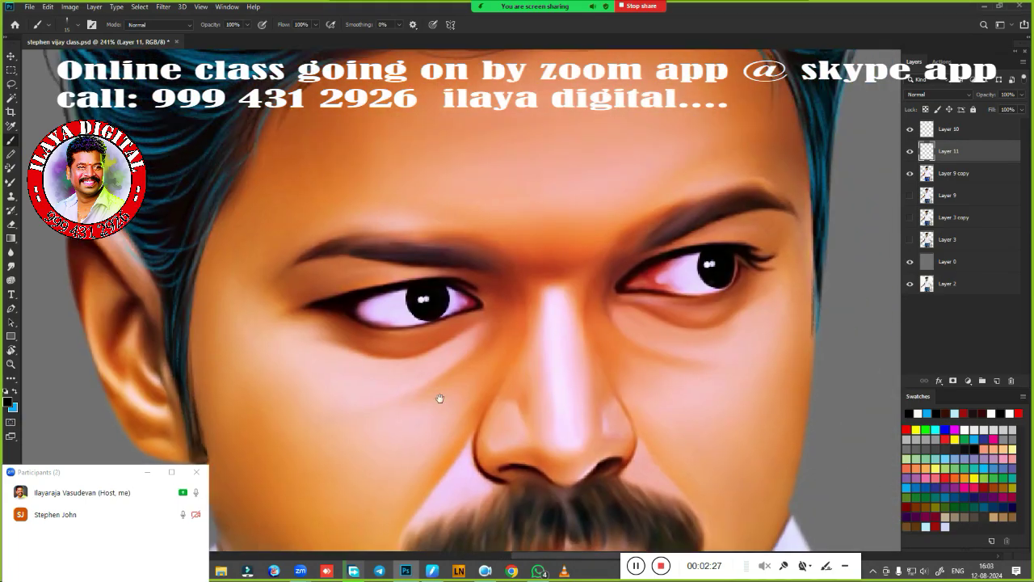
pyautogui.scroll(-1, 439, 398)
pyautogui.scroll(-3, 436, 392)
pyautogui.scroll(4, 435, 386)
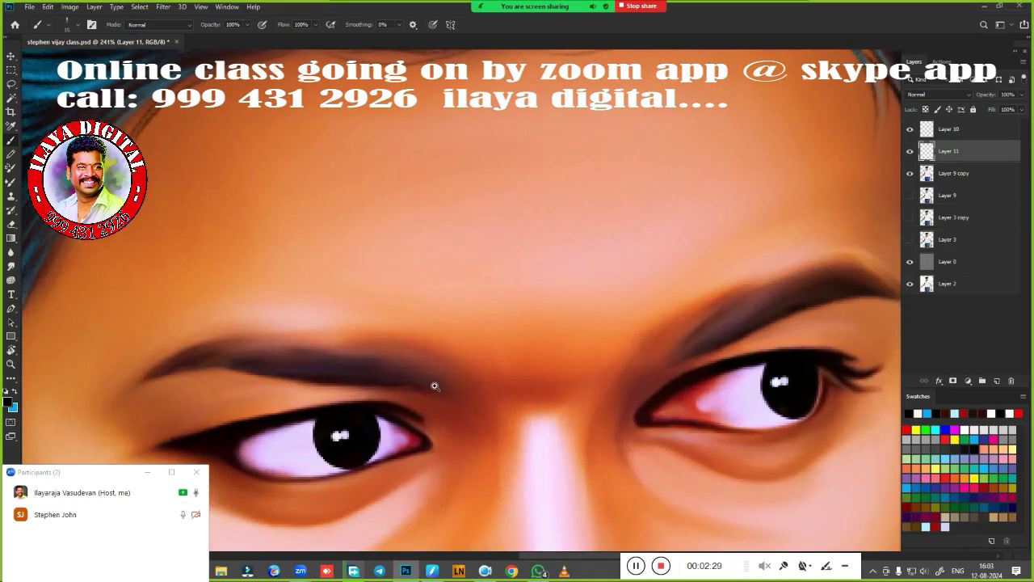
pyautogui.scroll(2, 435, 386)
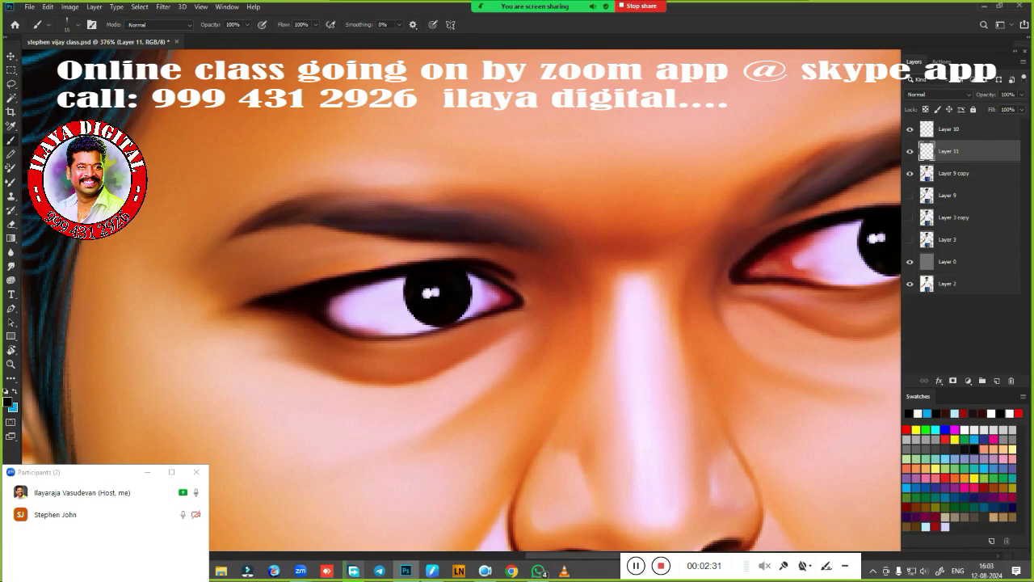
pyautogui.rightClick(453, 332)
pyautogui.click(501, 410)
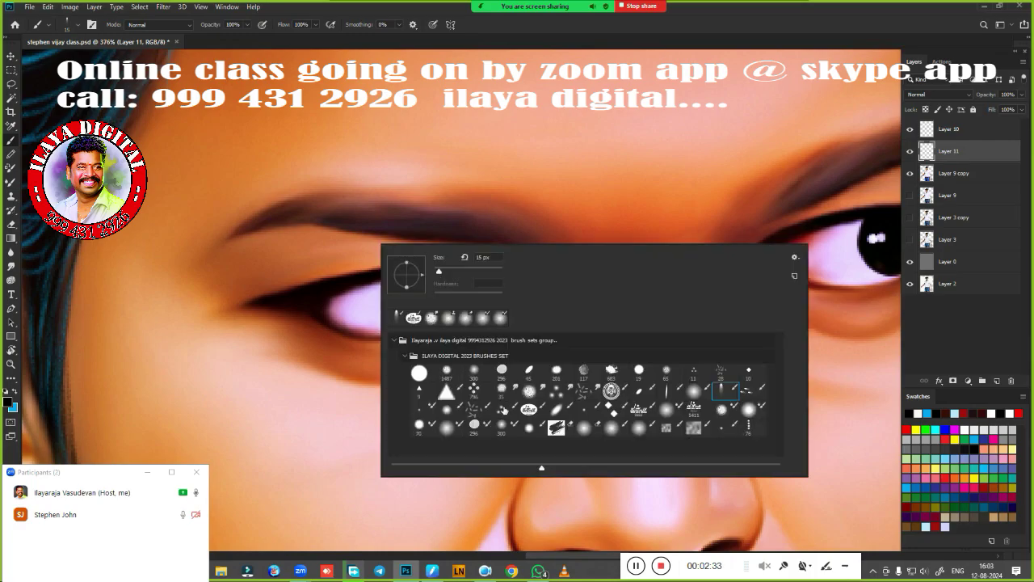
pyautogui.press('Escape')
# Set the Huion pen's pressure curve to Hard in the tablet settings
pyautogui.scroll(2, 407, 297)
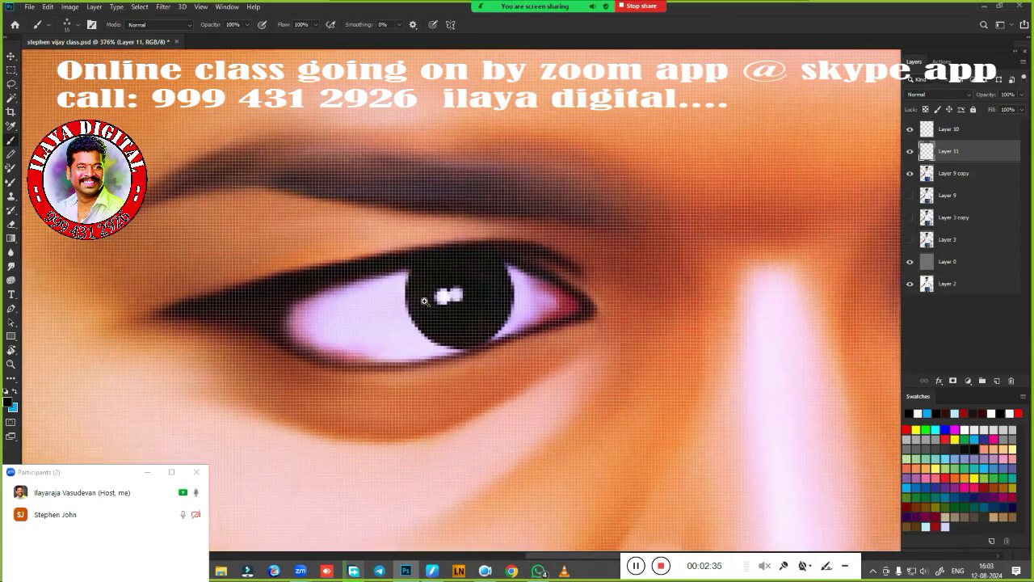
pyautogui.scroll(-1, 407, 297)
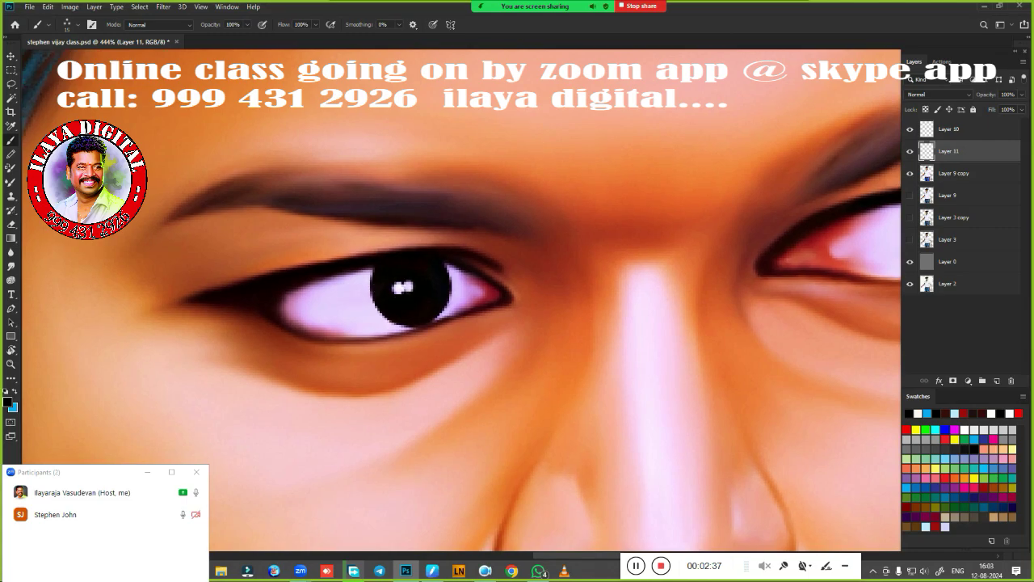
pyautogui.click(433, 571)
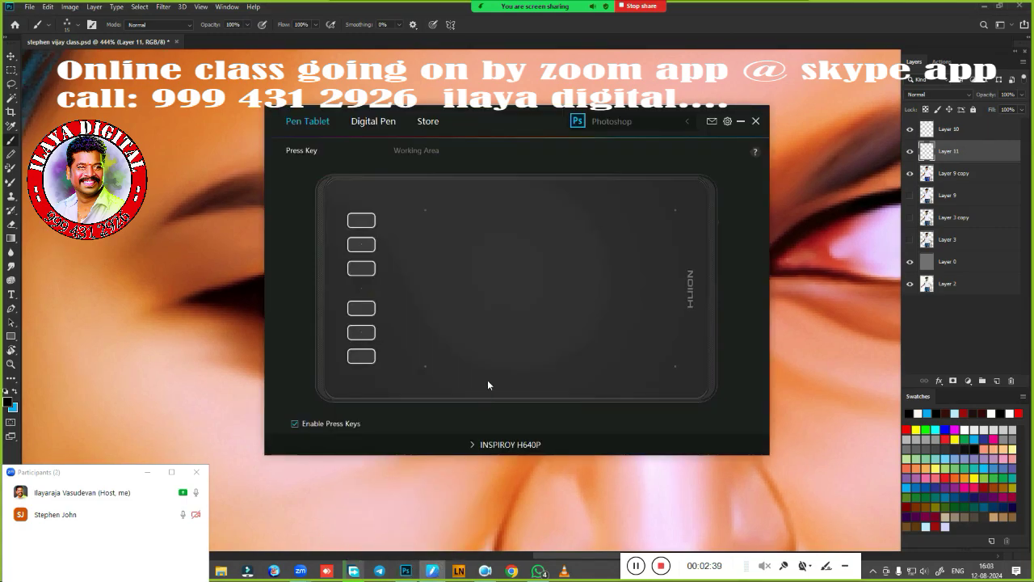
pyautogui.click(373, 121)
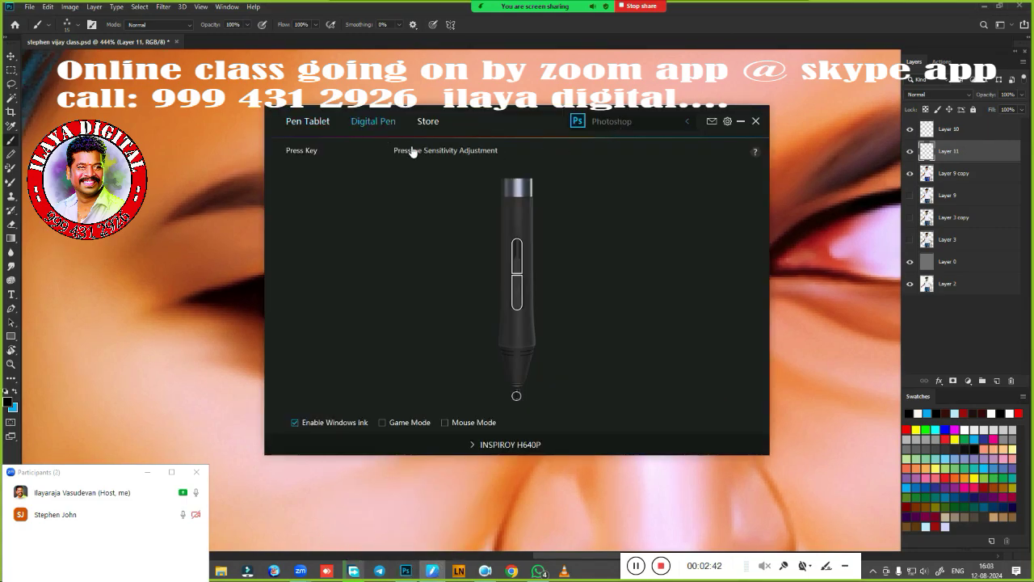
pyautogui.click(420, 154)
pyautogui.click(503, 350)
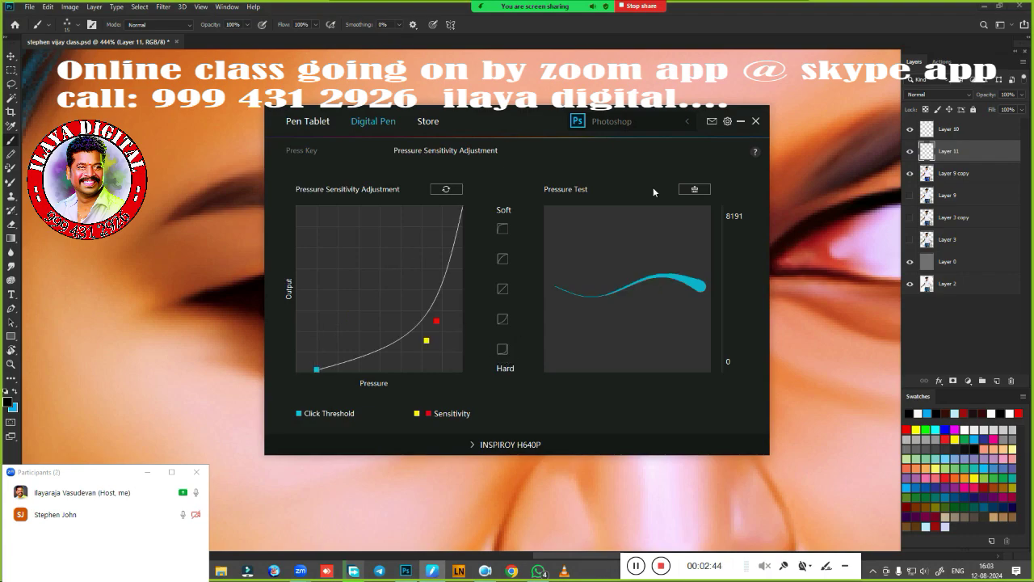
pyautogui.click(740, 123)
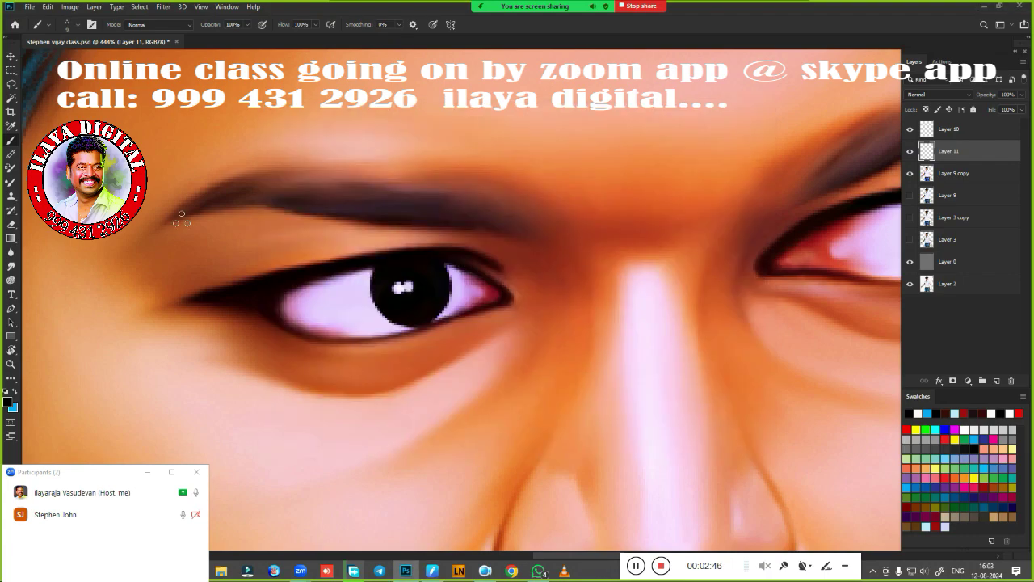
# Darken and thicken the upper edge and inner part of the left eyebrow
pyautogui.moveTo(252, 192)
pyautogui.mouseDown()
pyautogui.moveTo(315, 183)
pyautogui.moveTo(301, 170)
pyautogui.mouseUp()
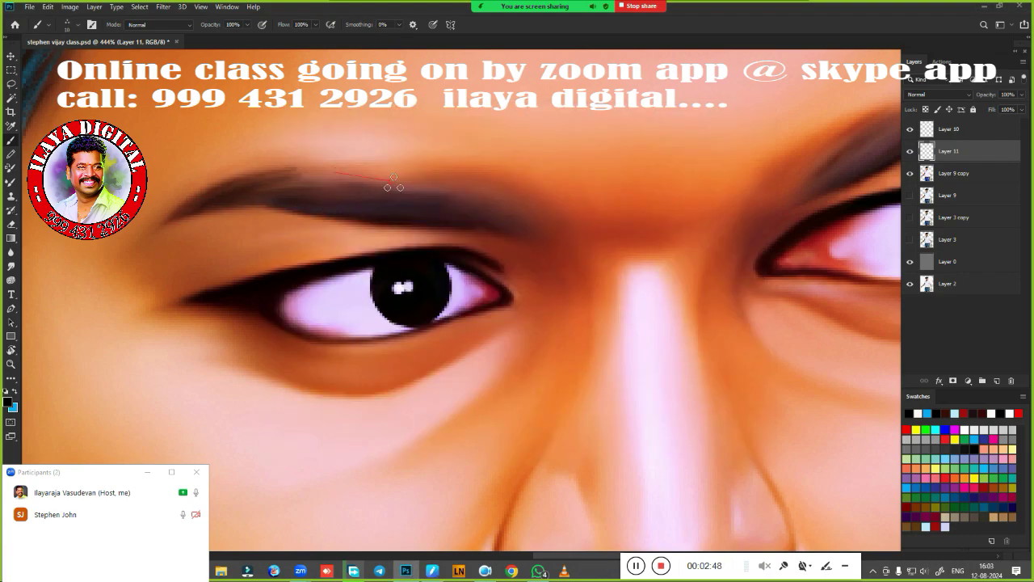
pyautogui.moveTo(229, 179)
pyautogui.mouseDown()
pyautogui.moveTo(401, 165)
pyautogui.moveTo(256, 172)
pyautogui.mouseUp()
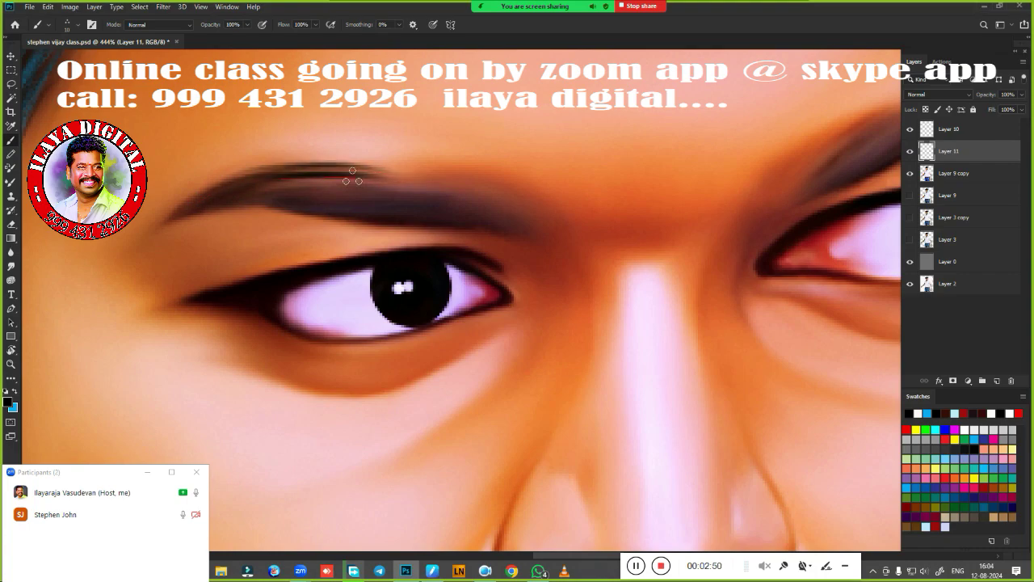
pyautogui.moveTo(365, 180); pyautogui.dragTo(267, 181)
pyautogui.moveTo(407, 203)
pyautogui.mouseDown()
pyautogui.moveTo(293, 197)
pyautogui.moveTo(399, 194)
pyautogui.mouseUp()
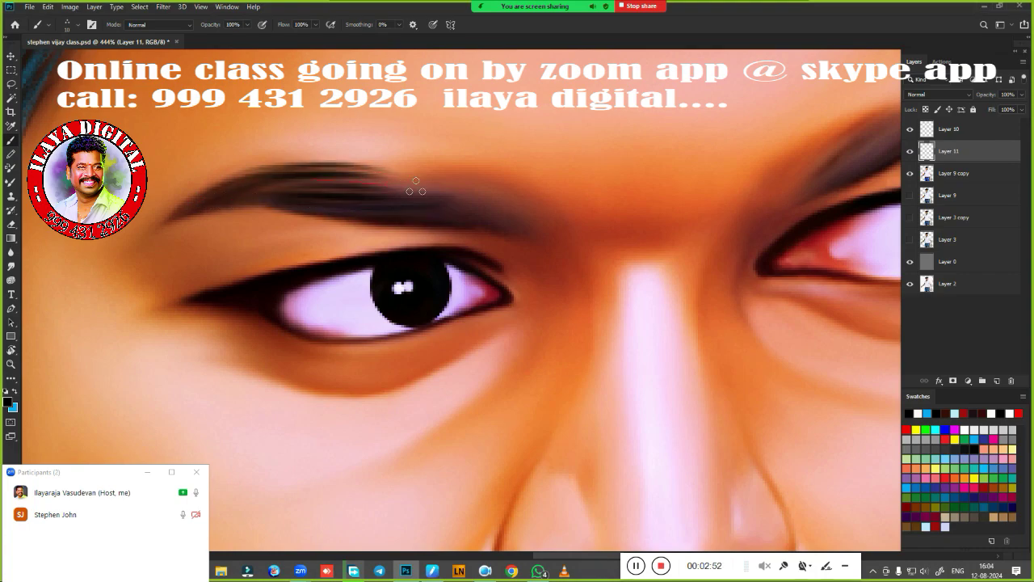
# Extend and darken the eyebrow's tail, then deepen its middle and left end
pyautogui.moveTo(504, 224)
pyautogui.mouseDown()
pyautogui.moveTo(443, 191)
pyautogui.moveTo(525, 197)
pyautogui.mouseUp()
pyautogui.moveTo(442, 179); pyautogui.dragTo(523, 193)
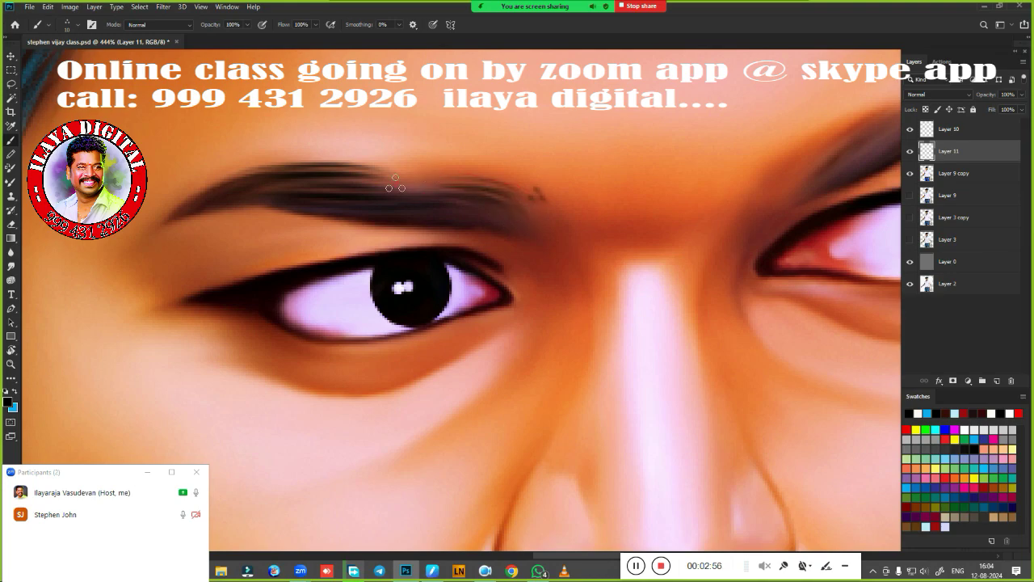
pyautogui.moveTo(433, 171)
pyautogui.mouseDown()
pyautogui.moveTo(520, 199)
pyautogui.moveTo(436, 187)
pyautogui.mouseUp()
pyautogui.moveTo(497, 207)
pyautogui.mouseDown()
pyautogui.moveTo(441, 218)
pyautogui.moveTo(524, 199)
pyautogui.mouseUp()
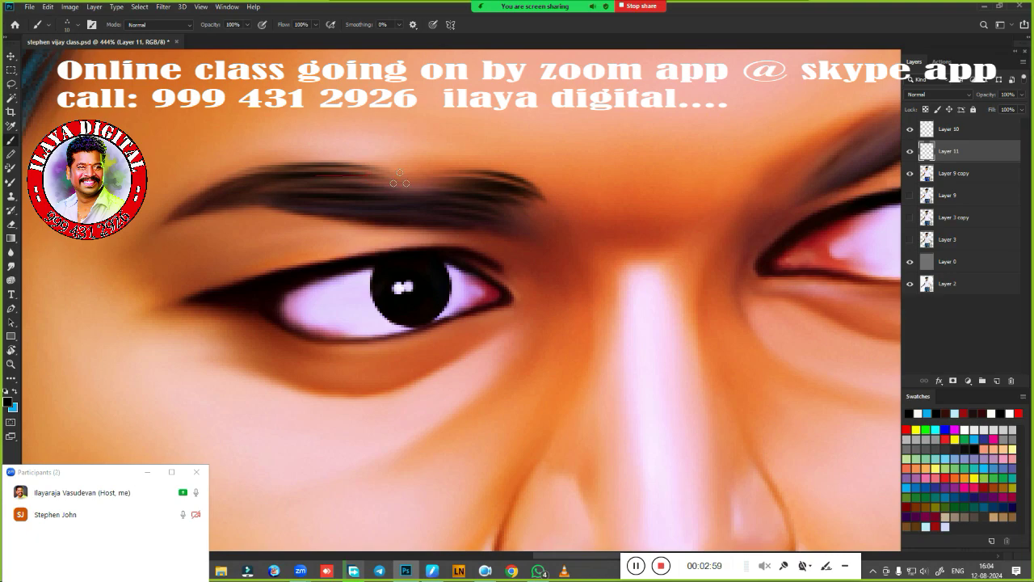
pyautogui.moveTo(400, 180)
pyautogui.mouseDown()
pyautogui.moveTo(323, 184)
pyautogui.moveTo(448, 173)
pyautogui.moveTo(481, 182)
pyautogui.mouseUp()
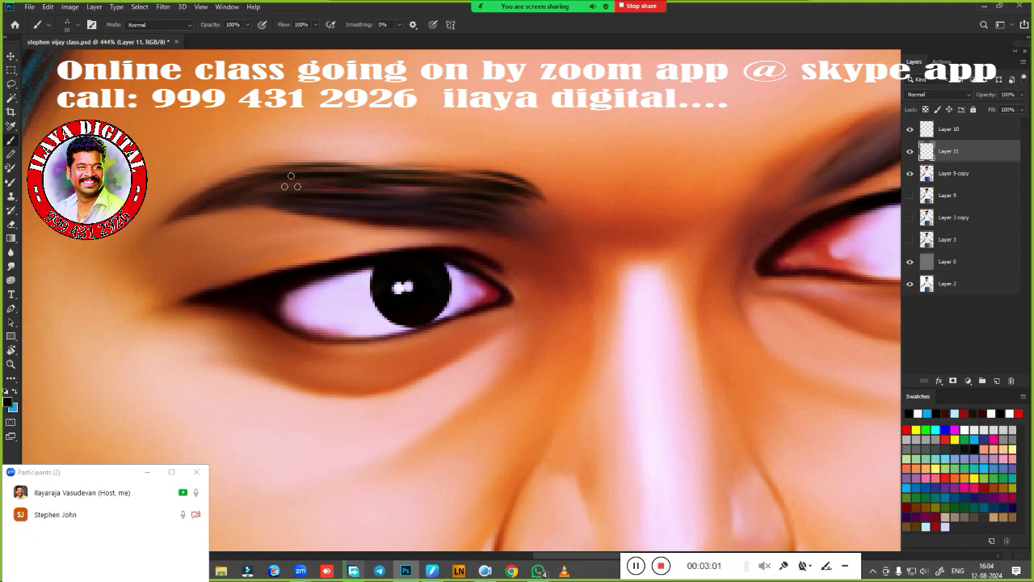
pyautogui.moveTo(372, 186); pyautogui.dragTo(194, 202)
pyautogui.moveTo(320, 204); pyautogui.dragTo(244, 207)
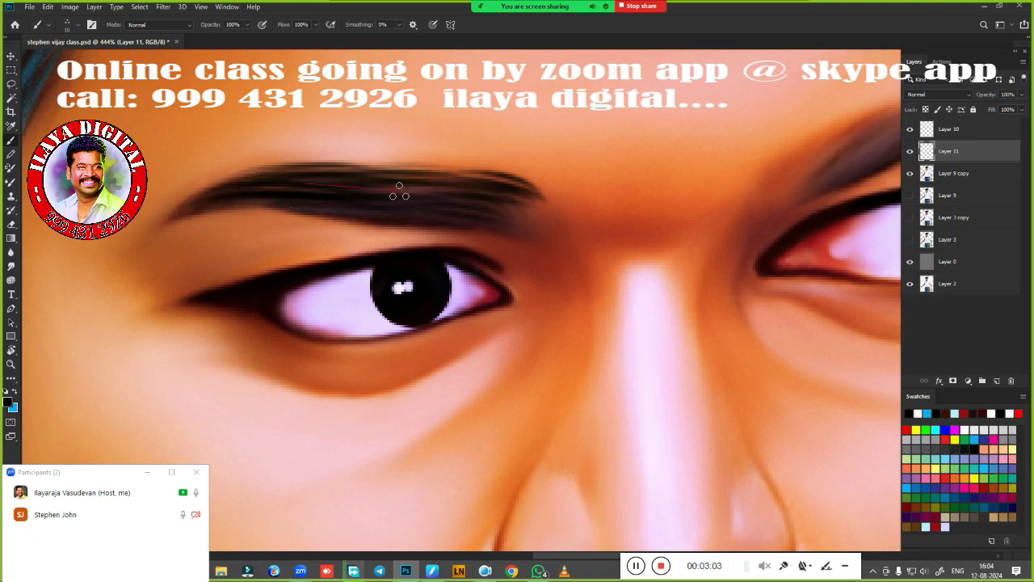
# Switch to the Eraser while inspecting the eyebrow up close
pyautogui.scroll(-5, 399, 195)
pyautogui.scroll(5, 498, 353)
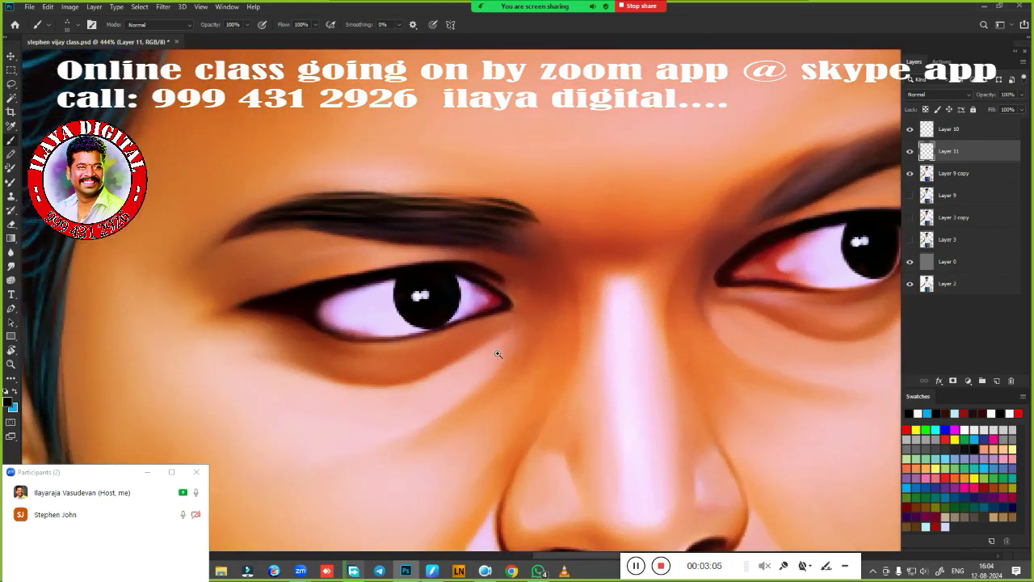
pyautogui.scroll(1, 500, 354)
pyautogui.press('e')
pyautogui.scroll(1, 504, 363)
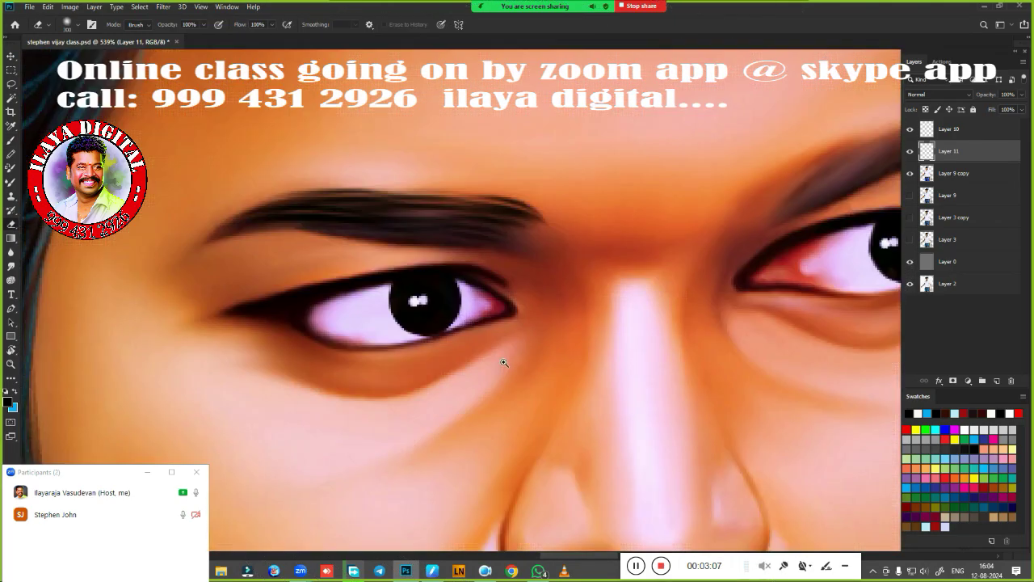
pyautogui.scroll(-3, 504, 363)
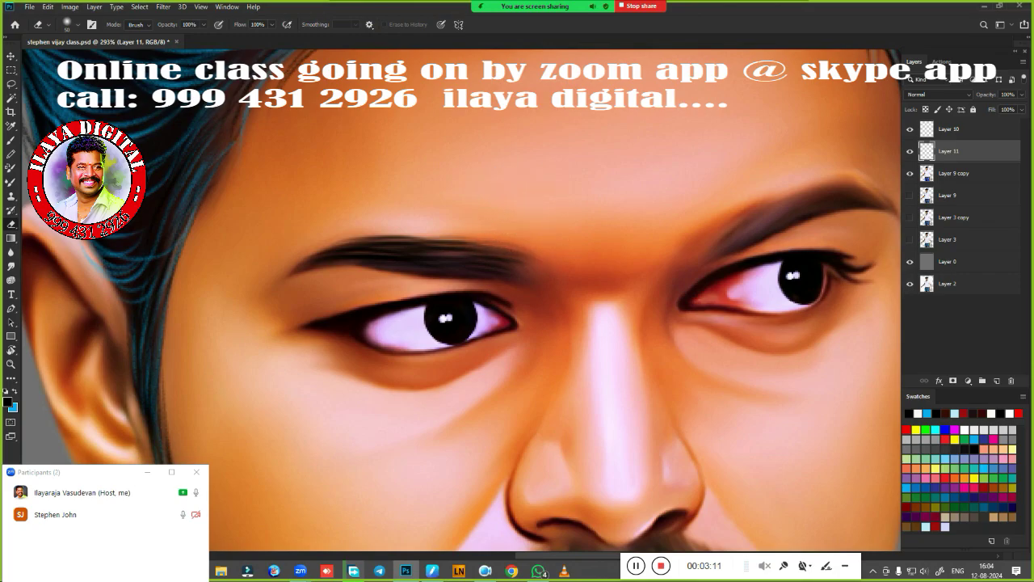
pyautogui.scroll(-3, 450, 394)
pyautogui.scroll(2, 450, 395)
pyautogui.scroll(2, 492, 410)
pyautogui.scroll(-1, 520, 427)
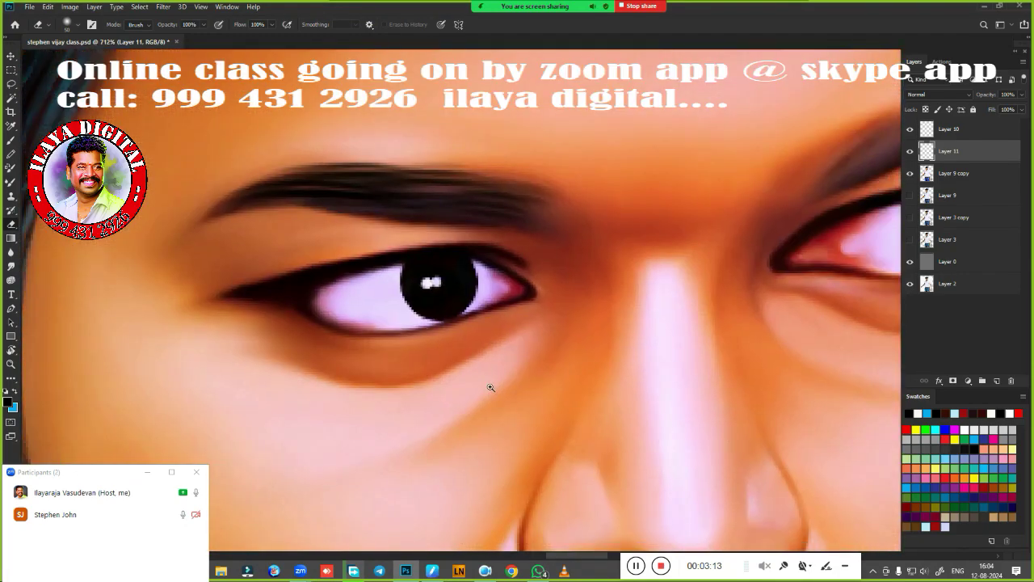
pyautogui.scroll(1, 487, 385)
# Return to the brush, swap to blue, and brush a blue tint across the eyebrow
pyautogui.press('b')
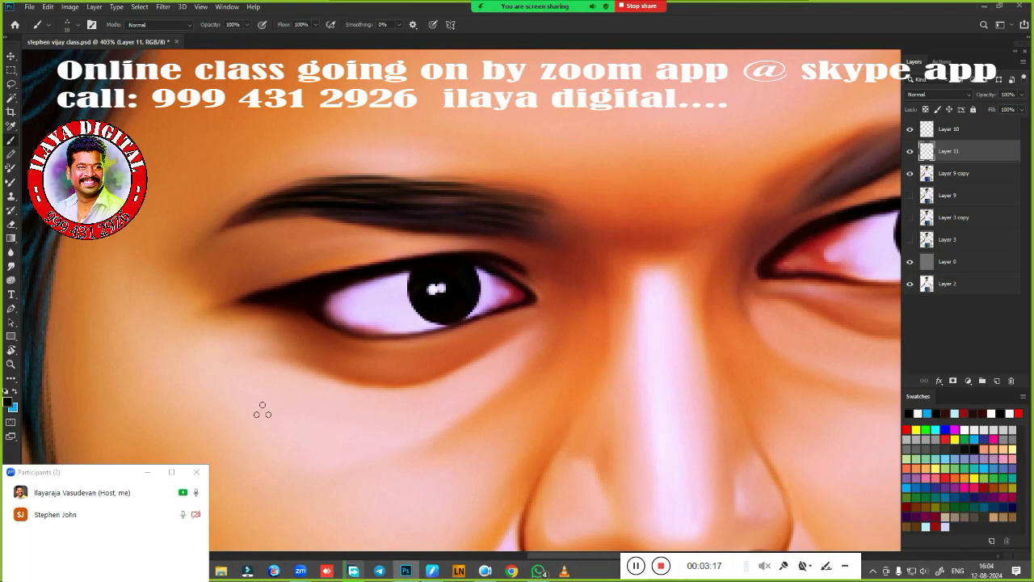
pyautogui.press('x')
pyautogui.press('.')
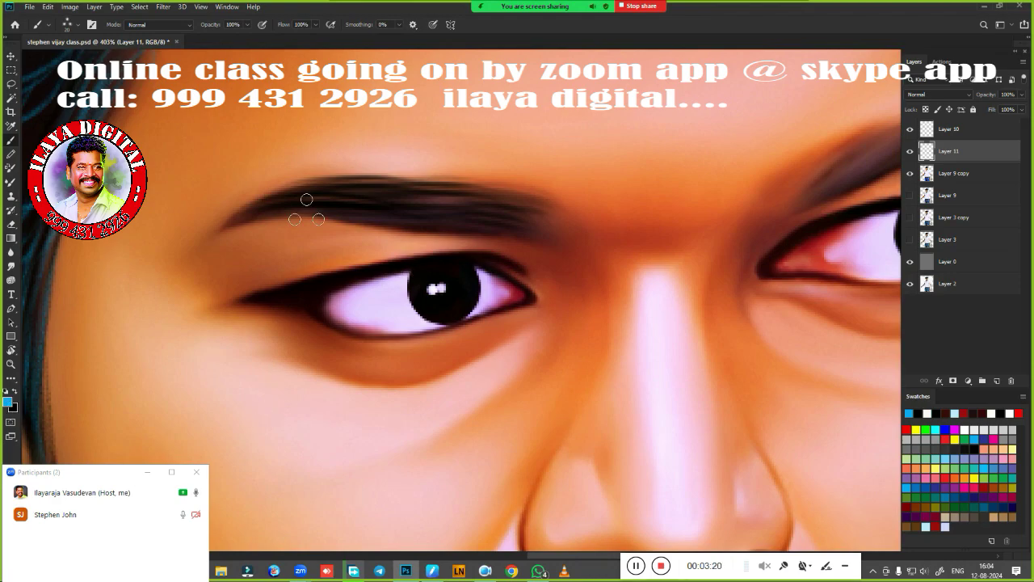
pyautogui.moveTo(345, 198); pyautogui.dragTo(453, 209)
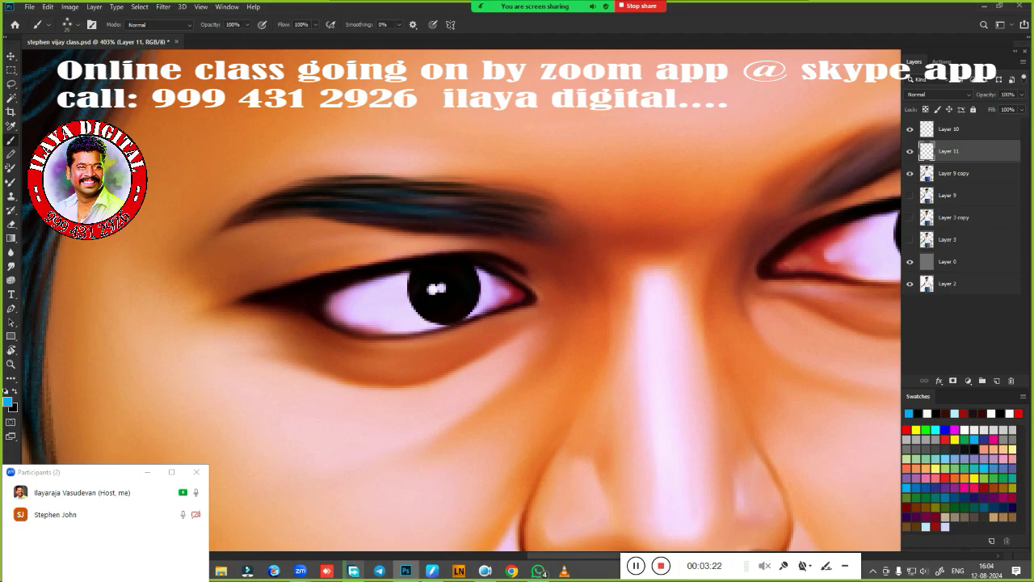
# Zoom to the right eyebrow and paint long black hair strands along it
pyautogui.scroll(-2, 334, 201)
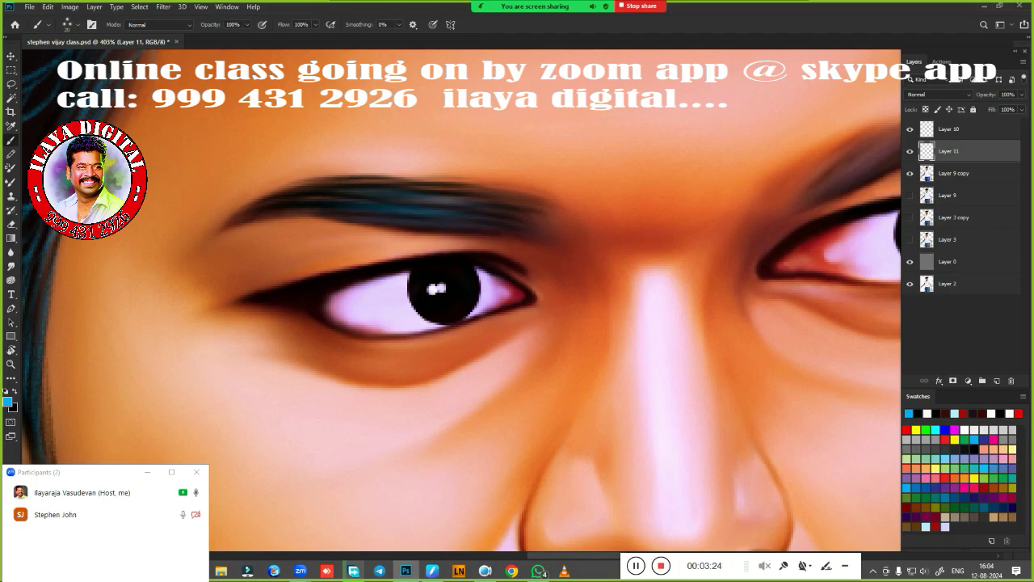
pyautogui.scroll(-2, 332, 352)
pyautogui.scroll(2, 534, 299)
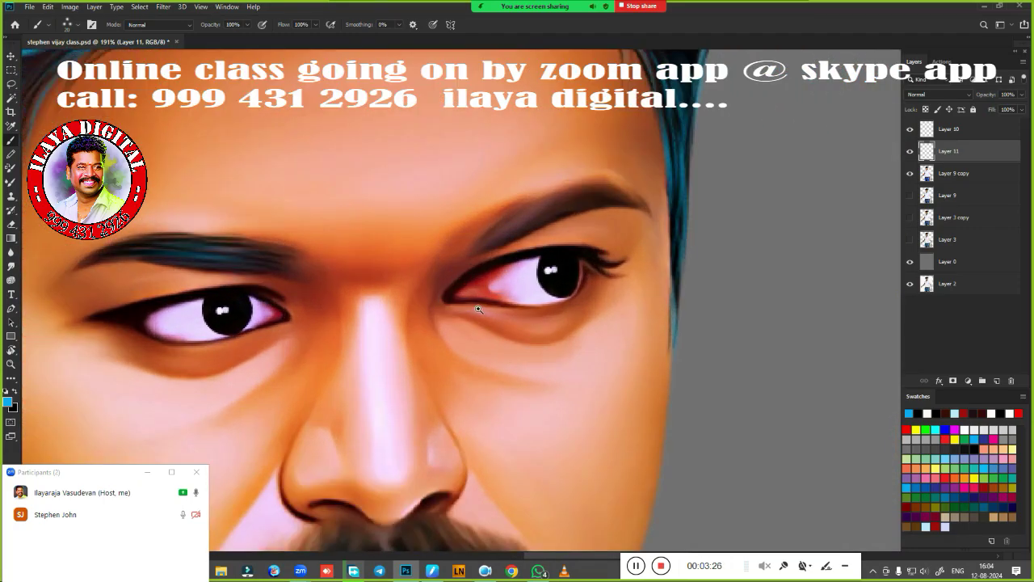
pyautogui.scroll(3, 485, 340)
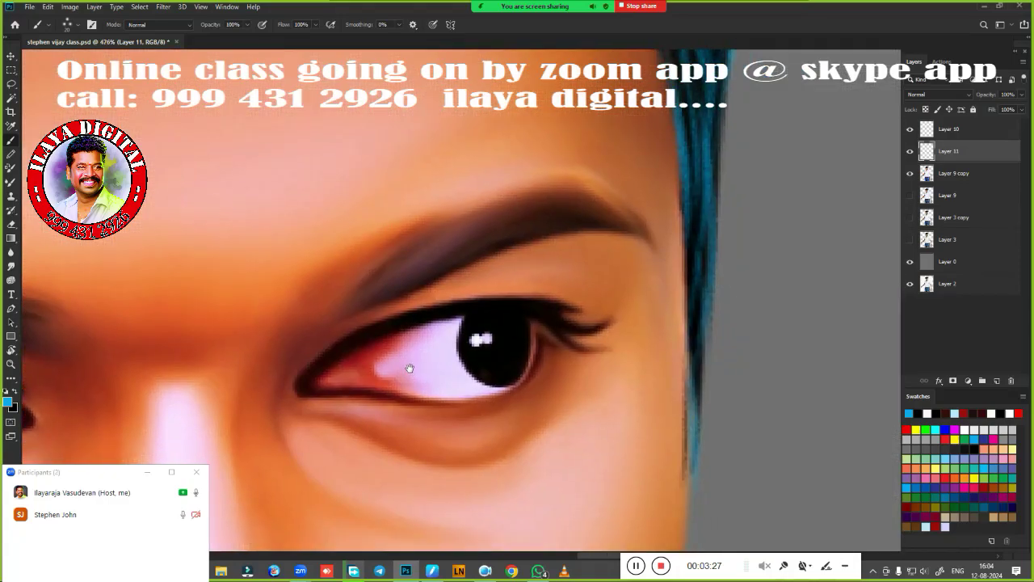
pyautogui.moveTo(410, 369); pyautogui.dragTo(401, 296)
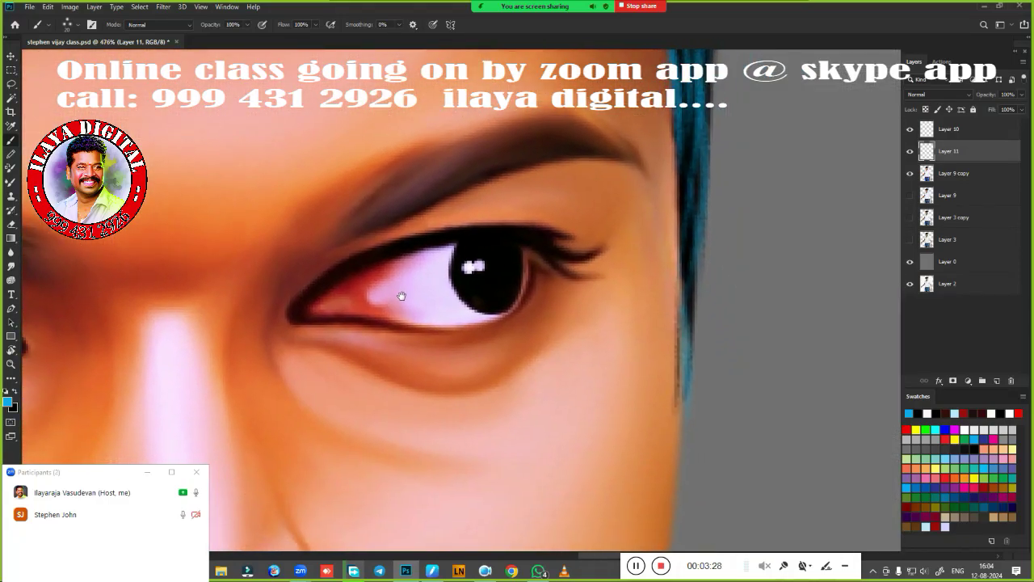
pyautogui.press('x')
pyautogui.moveTo(309, 230); pyautogui.dragTo(372, 172)
pyautogui.moveTo(317, 227); pyautogui.dragTo(401, 171)
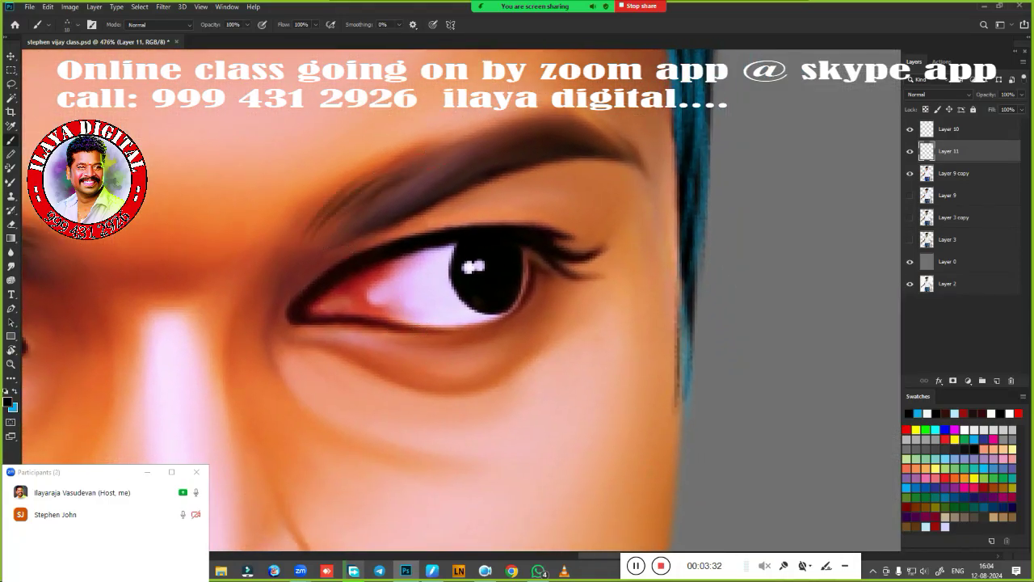
pyautogui.moveTo(464, 156)
pyautogui.mouseDown()
pyautogui.moveTo(326, 232)
pyautogui.moveTo(435, 145)
pyautogui.mouseUp()
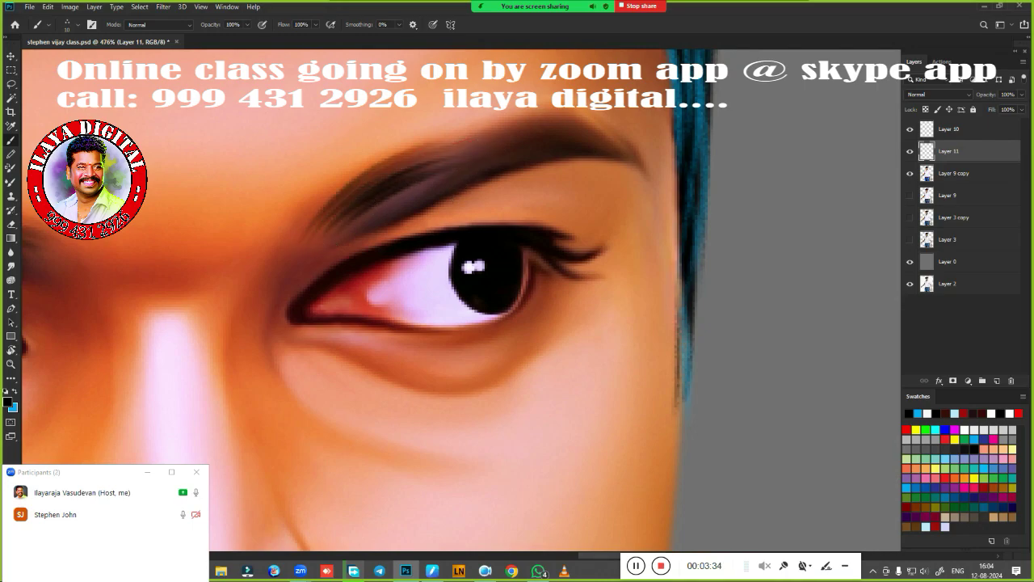
pyautogui.moveTo(329, 234); pyautogui.dragTo(520, 146)
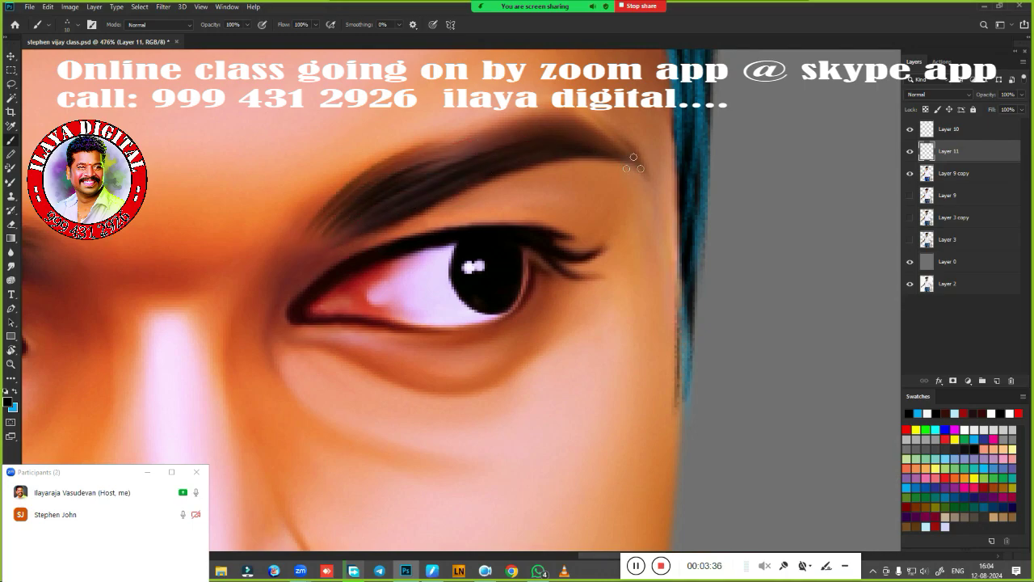
# Darken the eyebrow's outer end and extend hair strands to its inner end, redoing one stroke
pyautogui.moveTo(633, 156); pyautogui.dragTo(428, 204)
pyautogui.moveTo(621, 99); pyautogui.dragTo(437, 161)
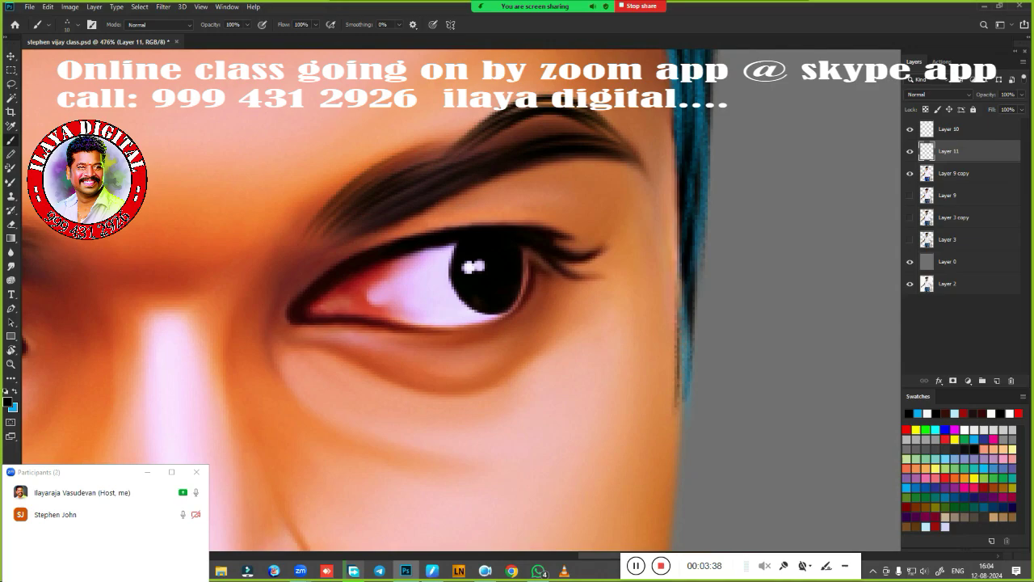
pyautogui.hotkey('ctrl', 'z')
pyautogui.moveTo(602, 106); pyautogui.dragTo(463, 160)
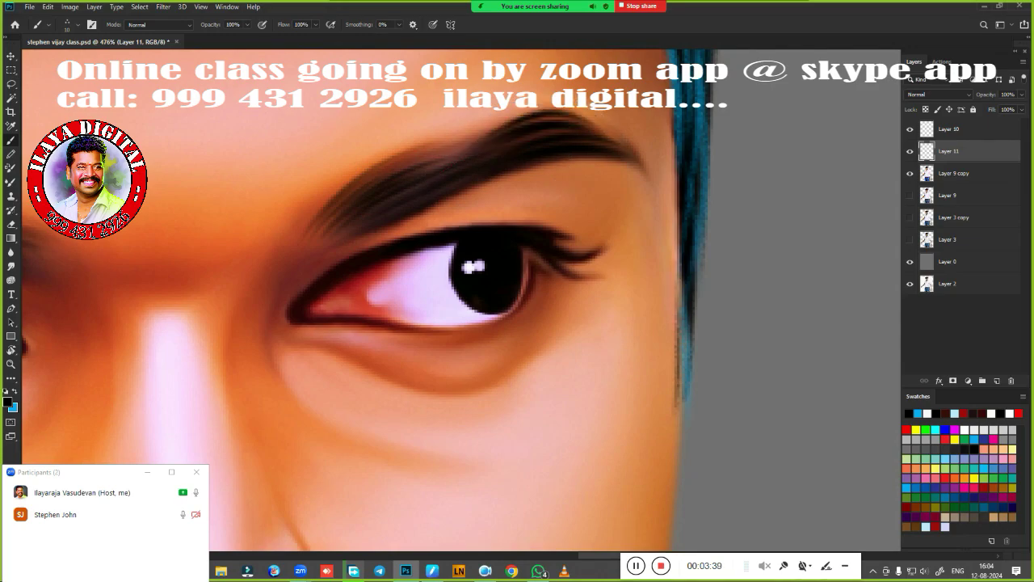
pyautogui.moveTo(511, 132); pyautogui.dragTo(424, 170)
pyautogui.moveTo(544, 113)
pyautogui.mouseDown()
pyautogui.moveTo(421, 159)
pyautogui.moveTo(416, 170)
pyautogui.mouseUp()
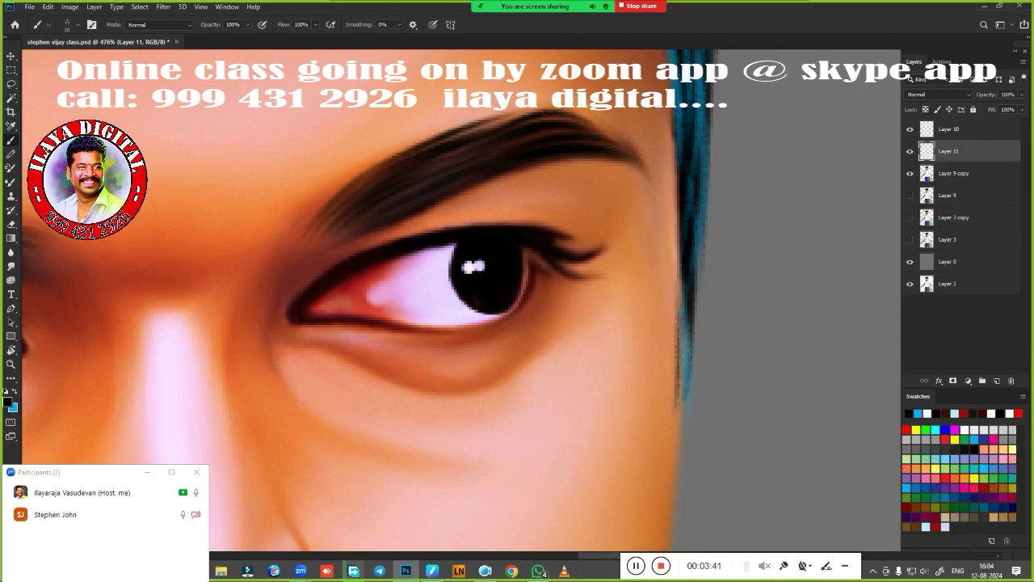
pyautogui.moveTo(343, 190); pyautogui.dragTo(268, 234)
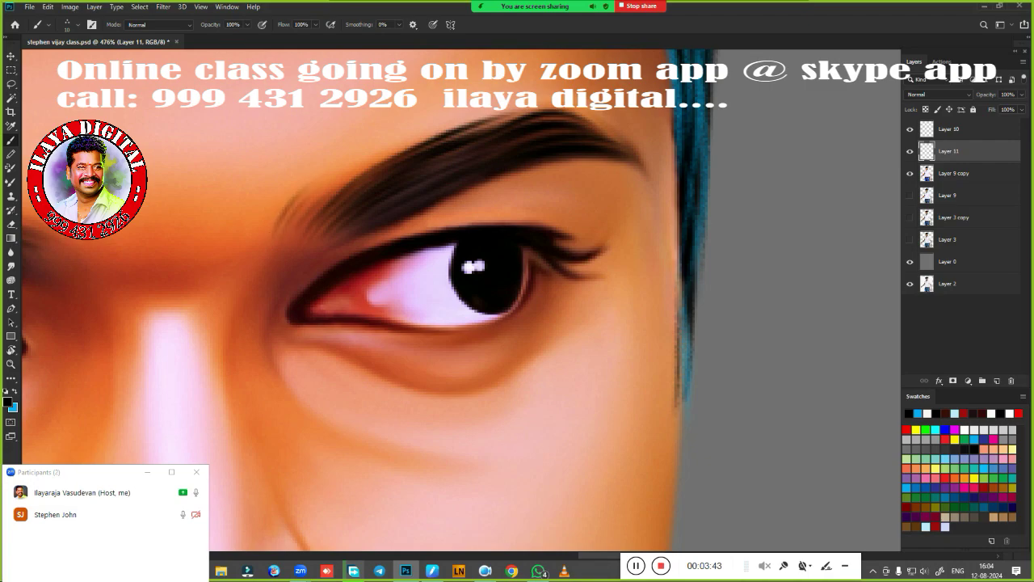
pyautogui.moveTo(332, 180)
pyautogui.mouseDown()
pyautogui.moveTo(292, 230)
pyautogui.moveTo(465, 248)
pyautogui.moveTo(614, 236)
pyautogui.mouseUp()
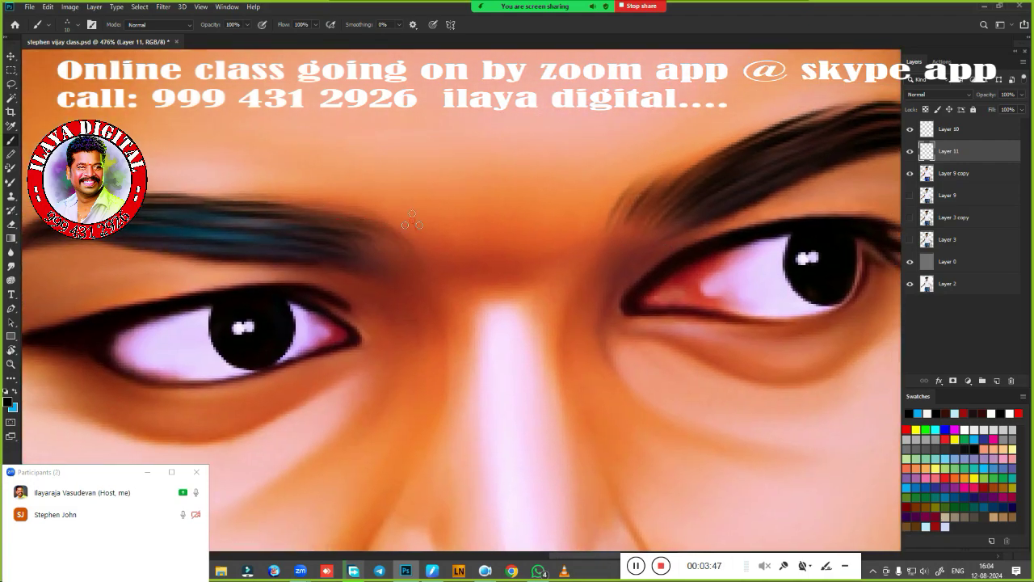
pyautogui.moveTo(414, 198)
pyautogui.mouseDown()
pyautogui.moveTo(365, 226)
pyautogui.moveTo(339, 215)
pyautogui.moveTo(409, 231)
pyautogui.mouseUp()
# Brush blue highlights into the inner eyebrow and a faint blue streak along it
pyautogui.moveTo(380, 264); pyautogui.dragTo(208, 309)
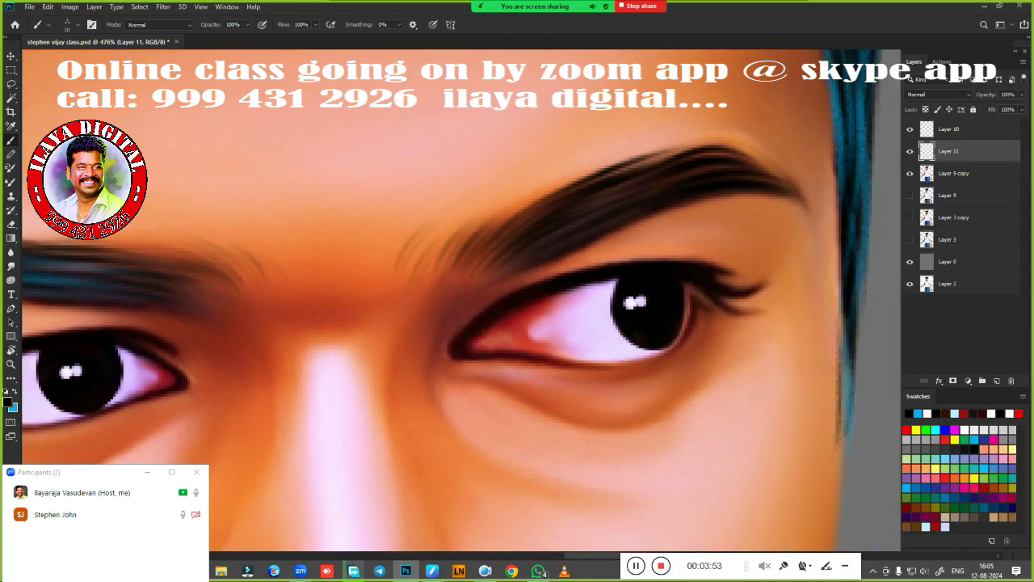
pyautogui.press('x')
pyautogui.moveTo(532, 313); pyautogui.dragTo(363, 342)
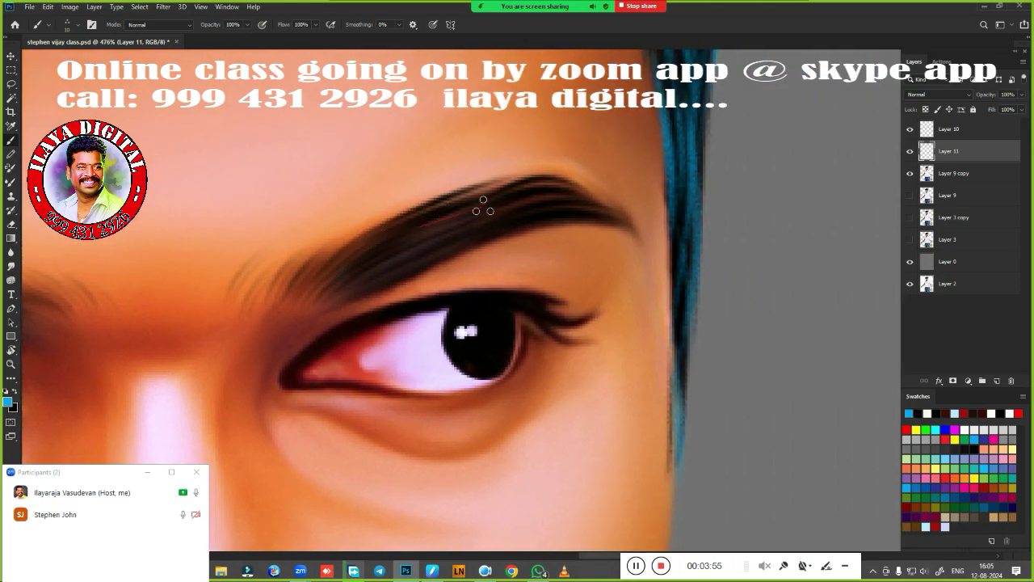
pyautogui.moveTo(428, 223); pyautogui.dragTo(351, 268)
pyautogui.moveTo(435, 244); pyautogui.dragTo(354, 283)
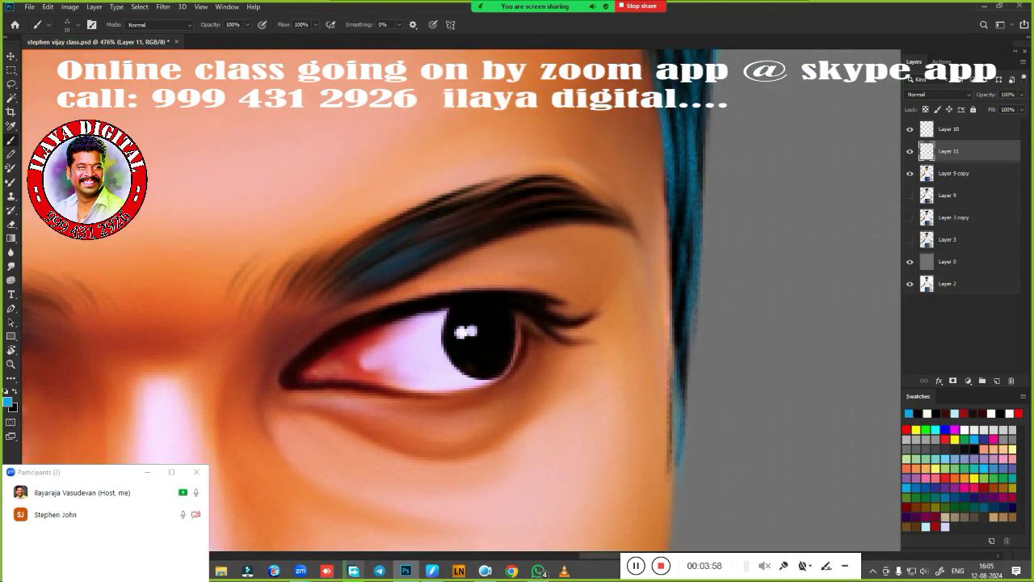
pyautogui.moveTo(547, 223); pyautogui.dragTo(503, 225)
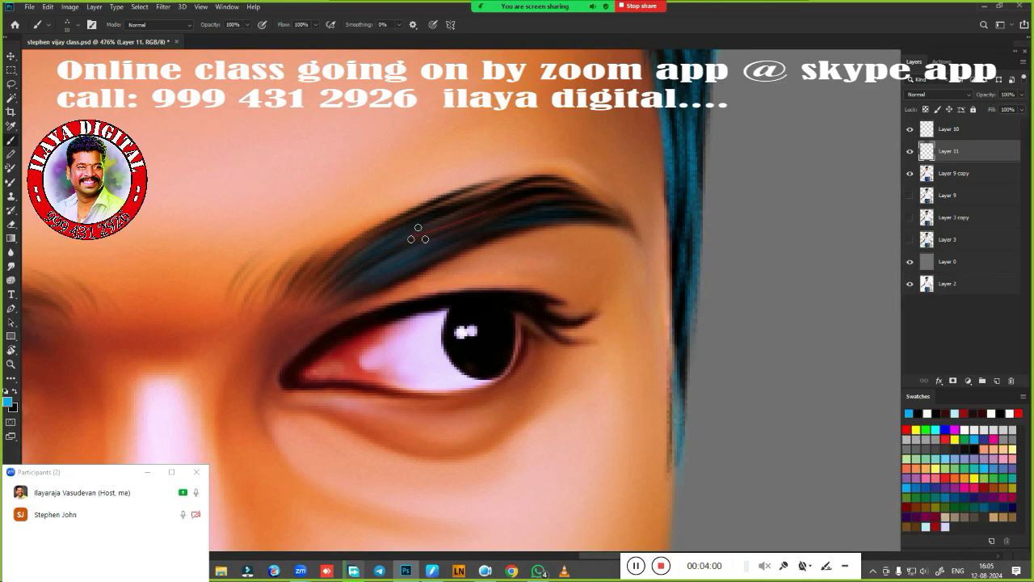
# Zoom and reposition the view onto the face and mouth
pyautogui.scroll(-5, 439, 361)
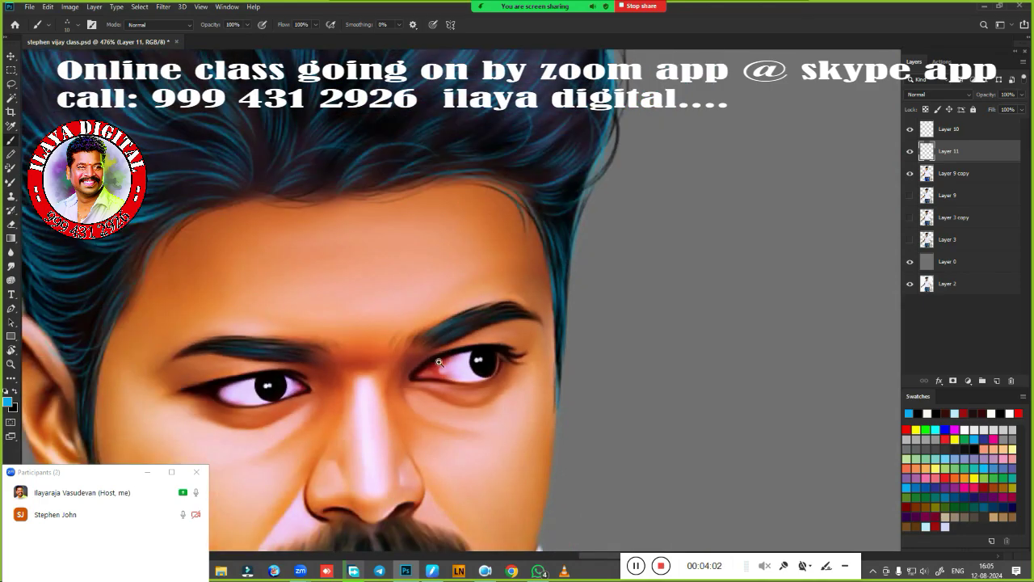
pyautogui.scroll(-5, 438, 361)
pyautogui.moveTo(536, 276); pyautogui.dragTo(482, 253)
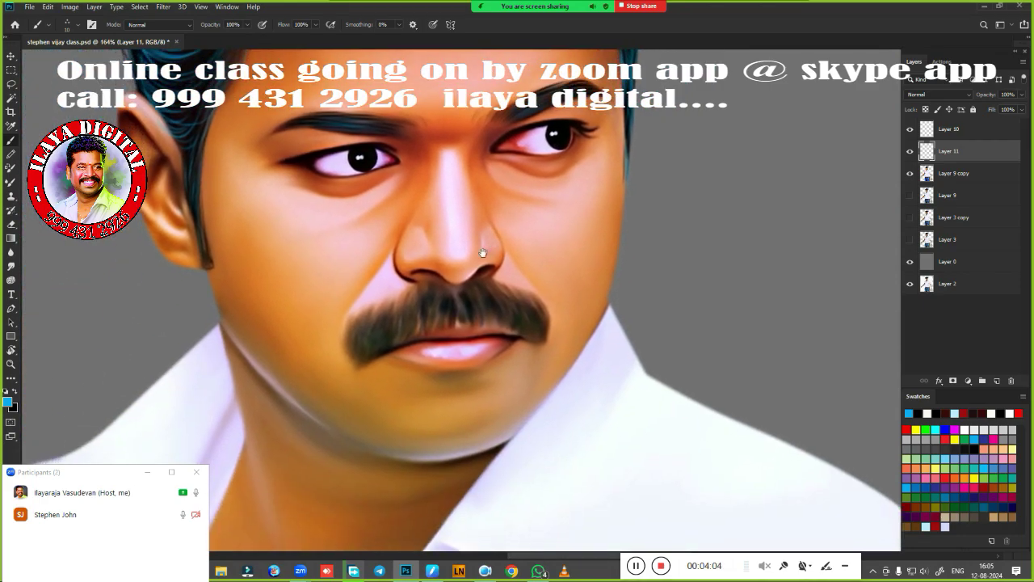
pyautogui.scroll(3, 482, 253)
pyautogui.scroll(-3, 485, 283)
pyautogui.scroll(4, 498, 321)
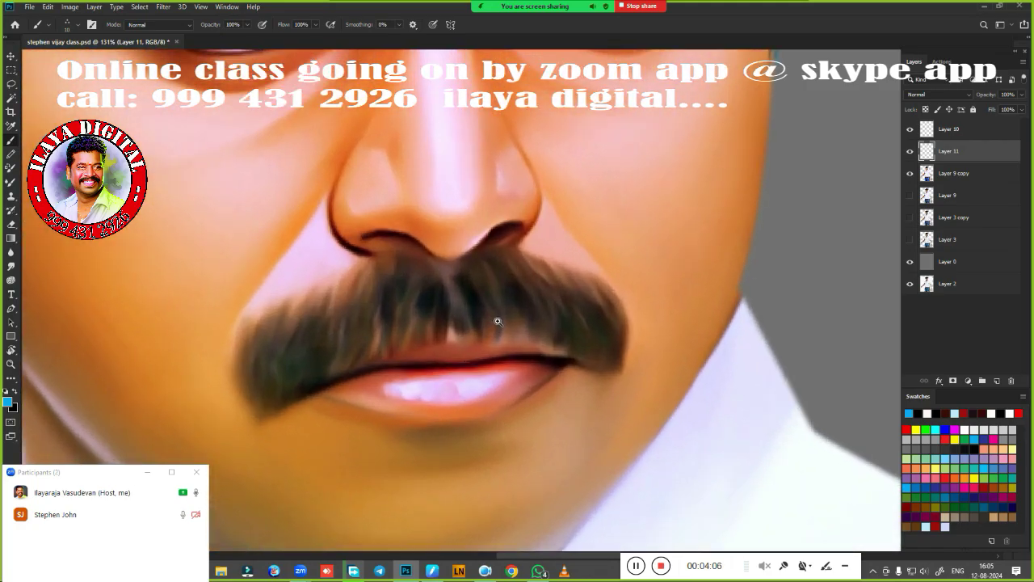
pyautogui.scroll(3, 497, 321)
pyautogui.scroll(2, 509, 307)
pyautogui.scroll(-1, 521, 299)
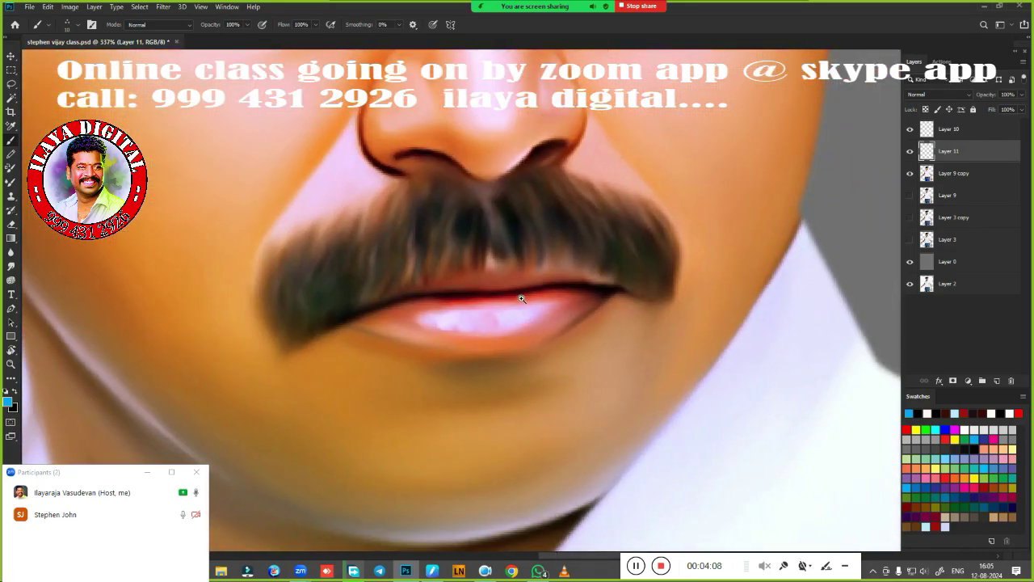
pyautogui.scroll(1, 521, 298)
pyautogui.scroll(1, 550, 312)
# Check the 12 × 15 in, 250 ppi image size unchanged, then set black as painting colour
pyautogui.hotkey('ctrl', 'alt', 'i')
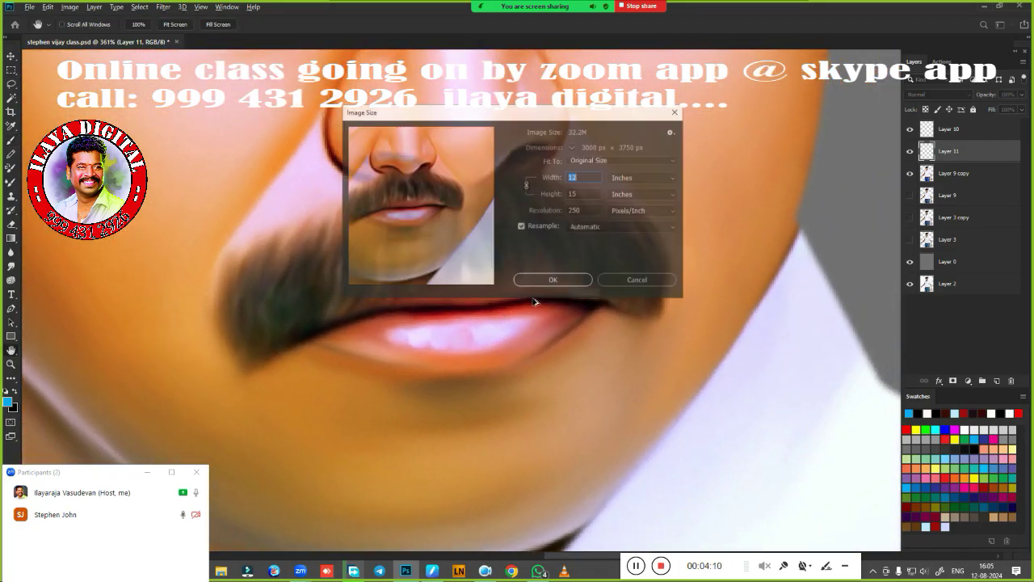
pyautogui.click(679, 116)
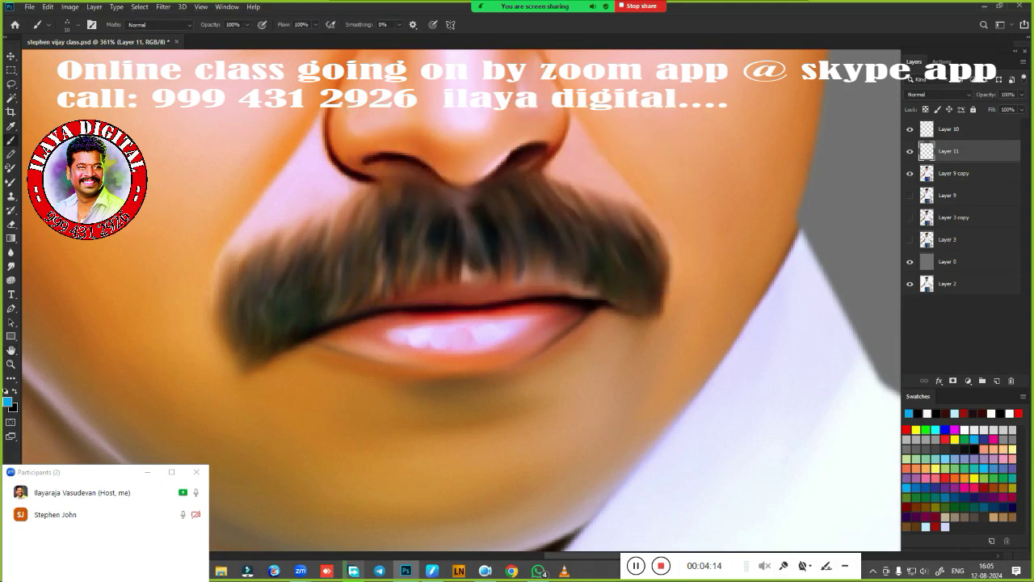
pyautogui.press('x')
# Paint thin black hair strands from the moustache centre out to its right end
pyautogui.moveTo(489, 271)
pyautogui.mouseDown()
pyautogui.moveTo(475, 223)
pyautogui.moveTo(512, 267)
pyautogui.mouseUp()
pyautogui.moveTo(526, 210); pyautogui.dragTo(509, 275)
pyautogui.moveTo(555, 197); pyautogui.dragTo(527, 276)
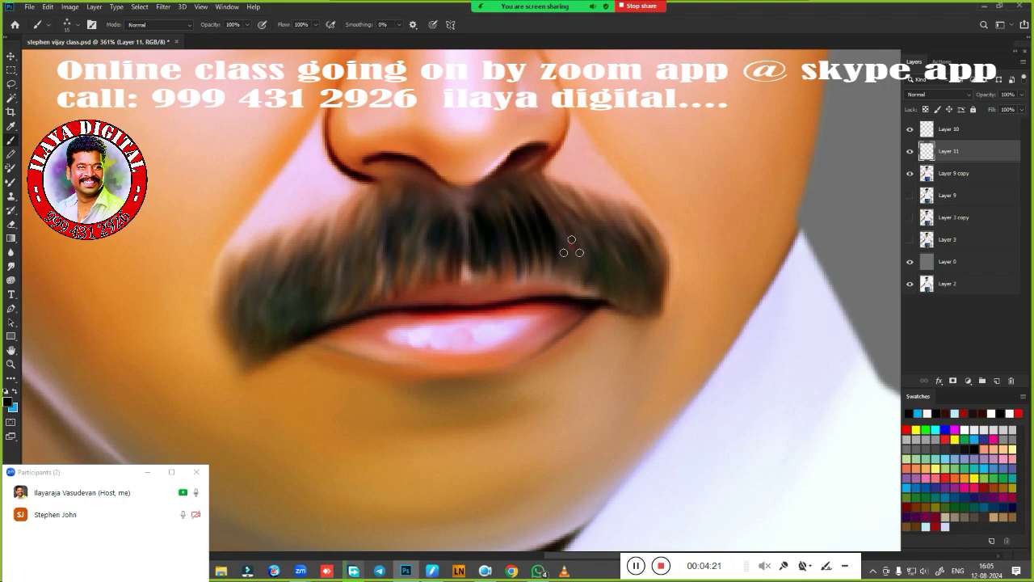
pyautogui.moveTo(575, 203)
pyautogui.mouseDown()
pyautogui.moveTo(549, 253)
pyautogui.moveTo(587, 281)
pyautogui.moveTo(610, 267)
pyautogui.mouseUp()
pyautogui.moveTo(604, 227); pyautogui.dragTo(630, 284)
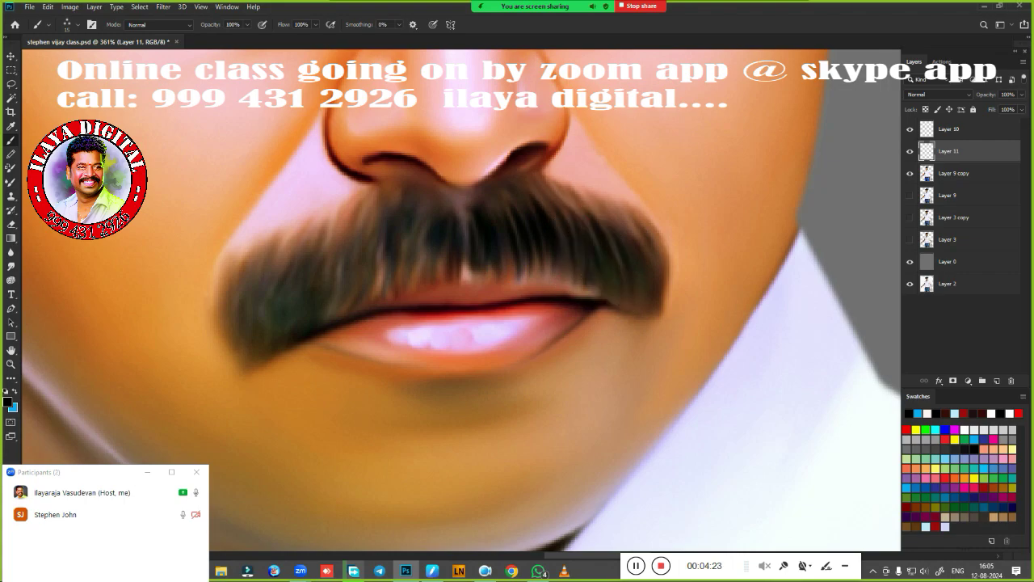
pyautogui.moveTo(634, 241)
pyautogui.mouseDown()
pyautogui.moveTo(623, 276)
pyautogui.moveTo(645, 305)
pyautogui.mouseUp()
pyautogui.moveTo(647, 236); pyautogui.dragTo(662, 306)
pyautogui.moveTo(593, 227); pyautogui.dragTo(598, 252)
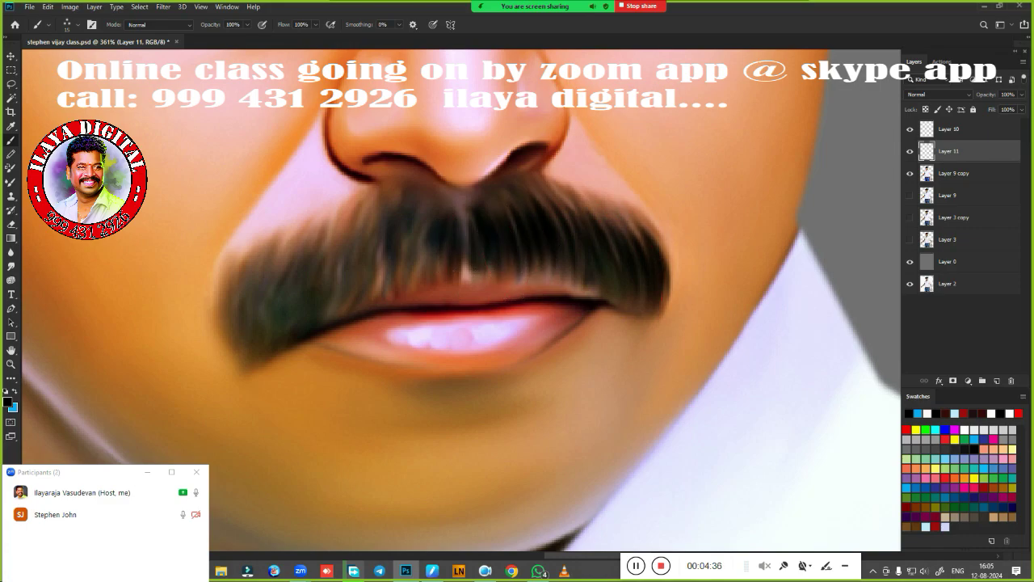
# Paint upward hair strands across the moustache centre and left-centre
pyautogui.moveTo(468, 280); pyautogui.dragTo(464, 233)
pyautogui.moveTo(446, 296)
pyautogui.mouseDown()
pyautogui.moveTo(443, 244)
pyautogui.moveTo(421, 229)
pyautogui.mouseUp()
pyautogui.moveTo(416, 288); pyautogui.dragTo(414, 226)
pyautogui.moveTo(396, 281)
pyautogui.mouseDown()
pyautogui.moveTo(395, 239)
pyautogui.moveTo(375, 237)
pyautogui.mouseUp()
pyautogui.moveTo(354, 291)
pyautogui.mouseDown()
pyautogui.moveTo(364, 226)
pyautogui.moveTo(373, 242)
pyautogui.mouseUp()
pyautogui.moveTo(396, 288)
pyautogui.mouseDown()
pyautogui.moveTo(390, 231)
pyautogui.moveTo(404, 231)
pyautogui.mouseUp()
pyautogui.moveTo(472, 270); pyautogui.dragTo(469, 216)
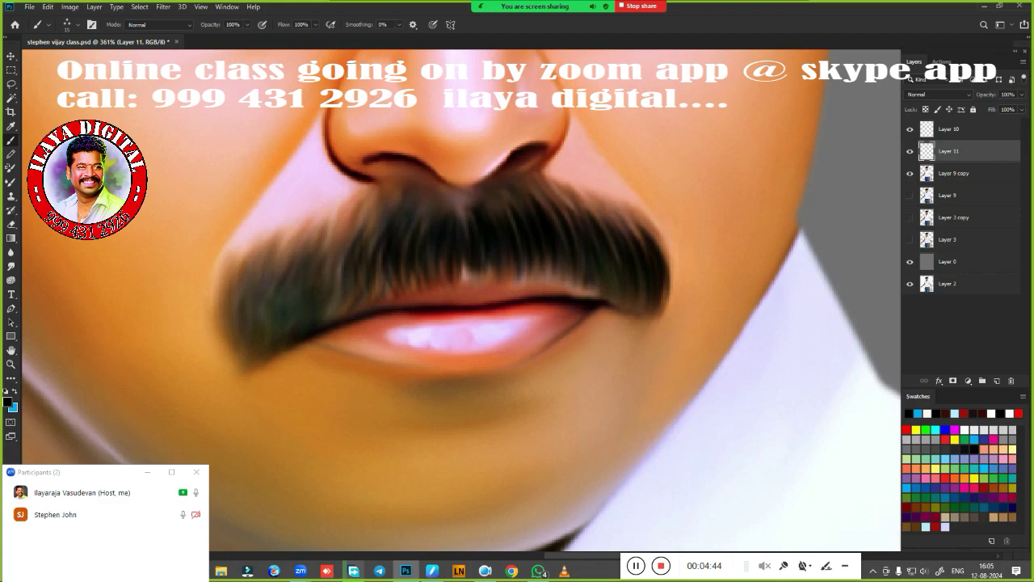
# Fill the moustache's left tip with fine hair strands
pyautogui.moveTo(240, 282)
pyautogui.mouseDown()
pyautogui.moveTo(230, 338)
pyautogui.moveTo(246, 327)
pyautogui.moveTo(234, 338)
pyautogui.mouseUp()
pyautogui.moveTo(223, 299); pyautogui.dragTo(228, 340)
pyautogui.moveTo(267, 322); pyautogui.dragTo(260, 275)
pyautogui.moveTo(266, 343); pyautogui.dragTo(239, 275)
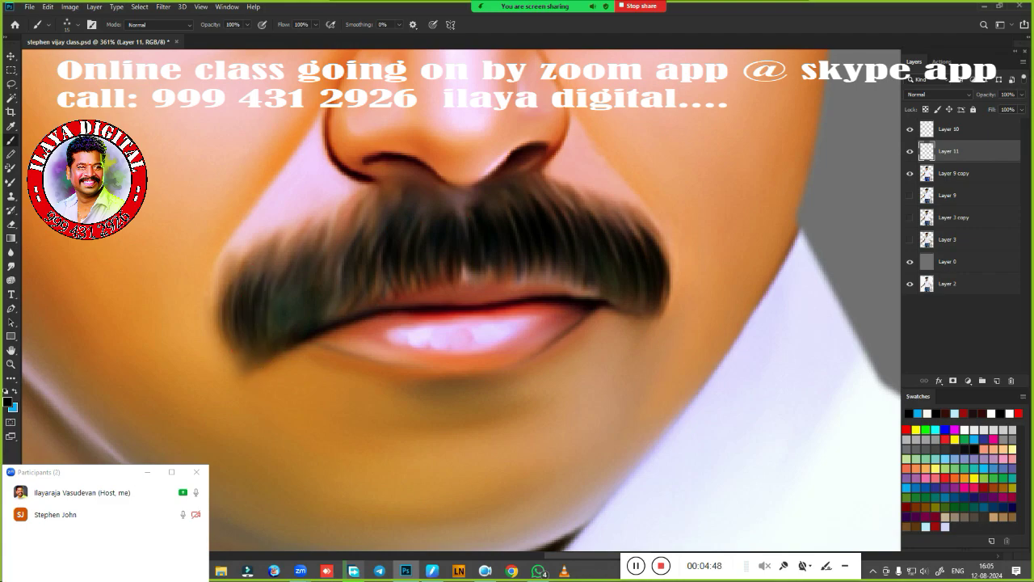
pyautogui.moveTo(242, 327); pyautogui.dragTo(236, 288)
pyautogui.moveTo(265, 319); pyautogui.dragTo(259, 274)
pyautogui.moveTo(270, 329)
pyautogui.mouseDown()
pyautogui.moveTo(270, 263)
pyautogui.moveTo(285, 275)
pyautogui.mouseUp()
# Add strands along the lower-left edge and fill the lighter gap in the centre
pyautogui.moveTo(300, 307)
pyautogui.mouseDown()
pyautogui.moveTo(298, 254)
pyautogui.moveTo(307, 253)
pyautogui.mouseUp()
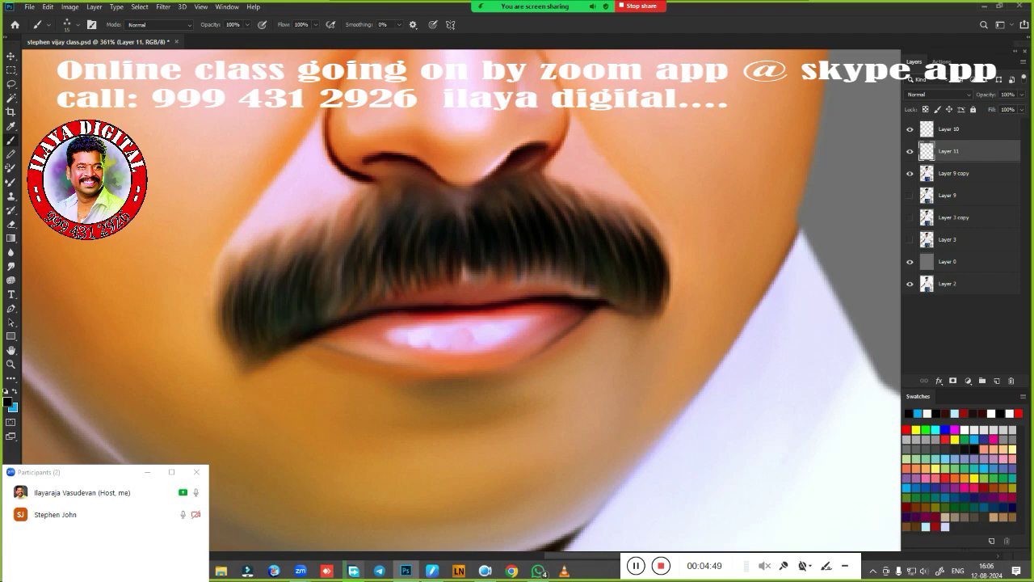
pyautogui.moveTo(323, 294); pyautogui.dragTo(328, 228)
pyautogui.moveTo(343, 274); pyautogui.dragTo(340, 231)
pyautogui.moveTo(364, 225); pyautogui.dragTo(374, 281)
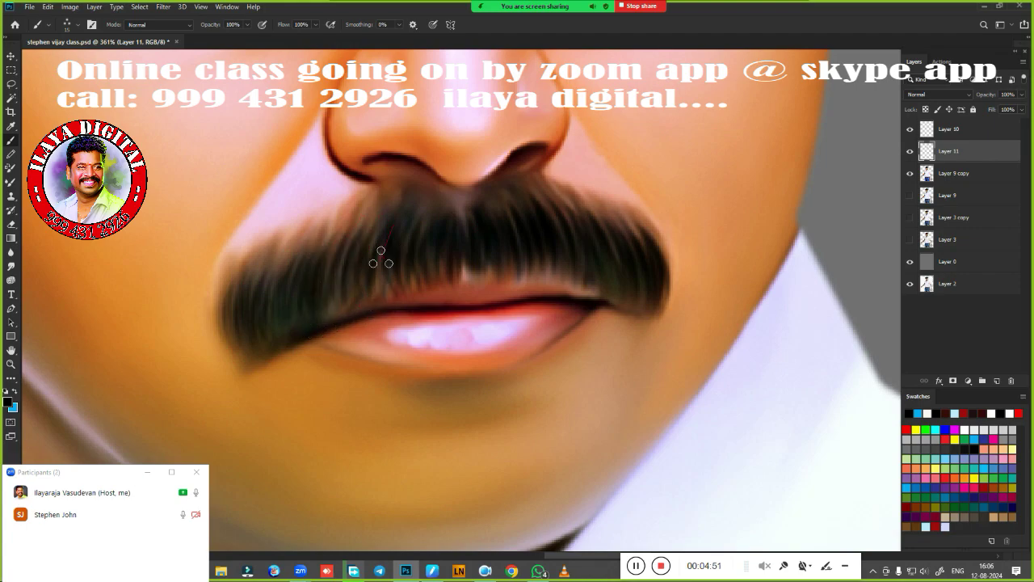
pyautogui.moveTo(373, 242)
pyautogui.mouseDown()
pyautogui.moveTo(386, 278)
pyautogui.moveTo(394, 259)
pyautogui.mouseUp()
pyautogui.moveTo(467, 257)
pyautogui.mouseDown()
pyautogui.moveTo(470, 288)
pyautogui.moveTo(493, 244)
pyautogui.mouseUp()
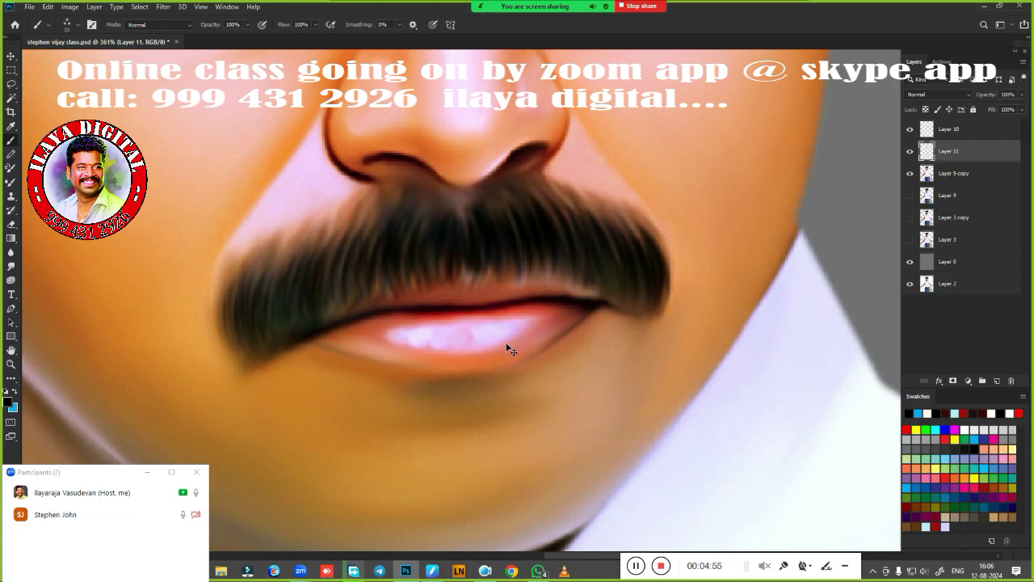
# Add extra black hair strands to the moustache's left side, right edge and centre
pyautogui.scroll(2, 510, 329)
pyautogui.scroll(-2, 448, 392)
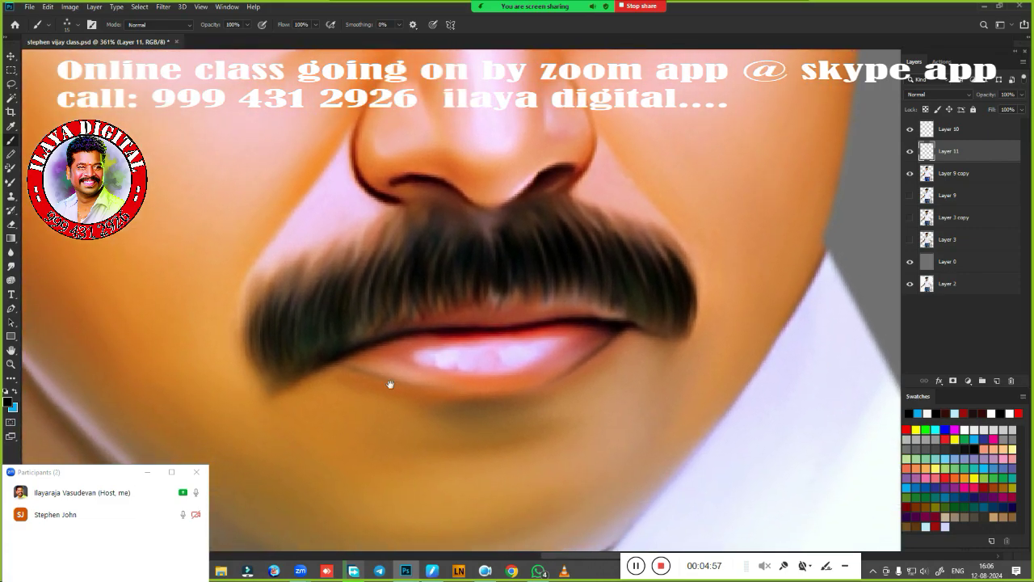
pyautogui.scroll(1, 336, 338)
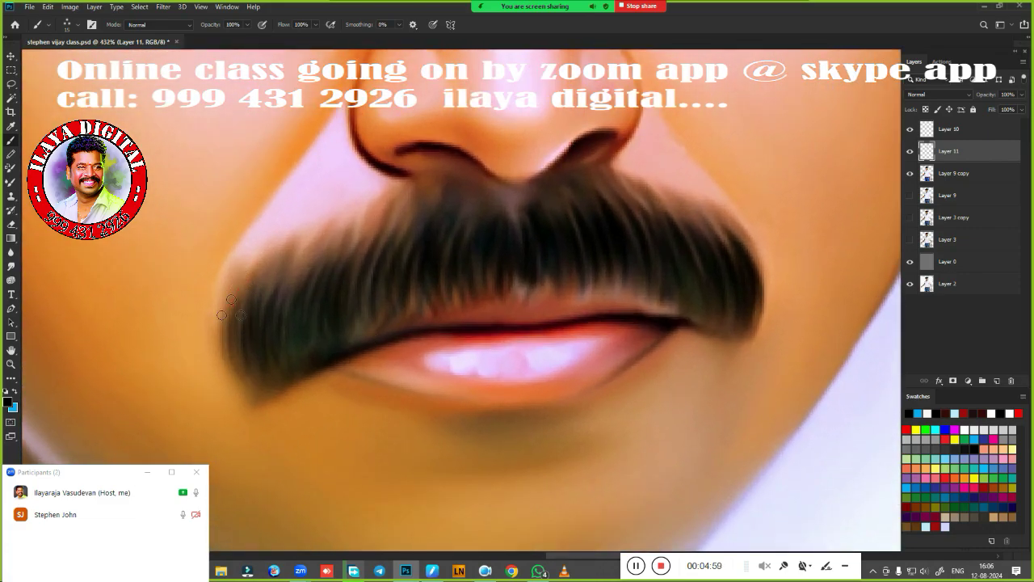
pyautogui.moveTo(258, 291); pyautogui.dragTo(279, 356)
pyautogui.moveTo(301, 275)
pyautogui.mouseDown()
pyautogui.moveTo(279, 359)
pyautogui.moveTo(321, 326)
pyautogui.mouseUp()
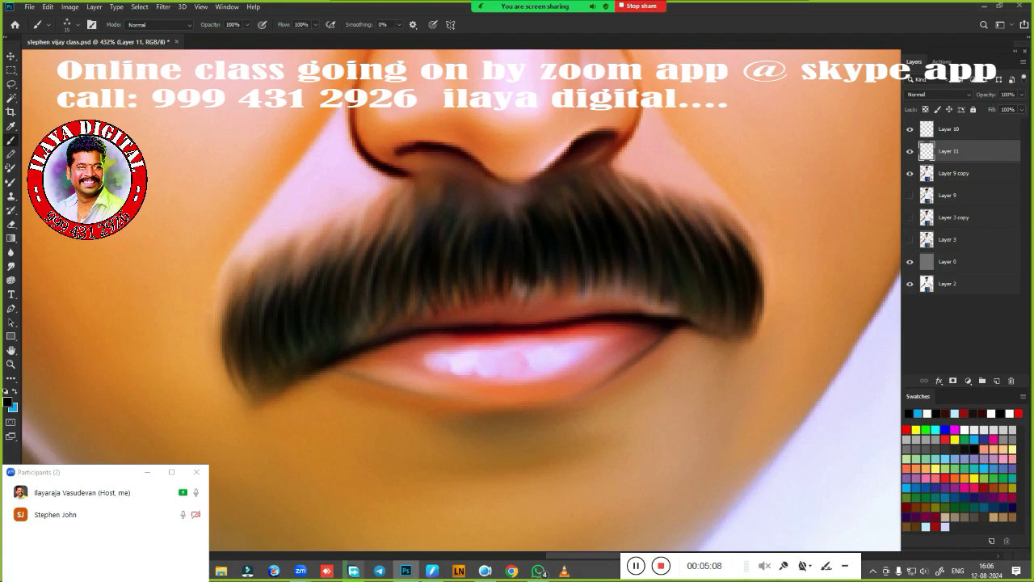
pyautogui.moveTo(738, 359); pyautogui.dragTo(746, 318)
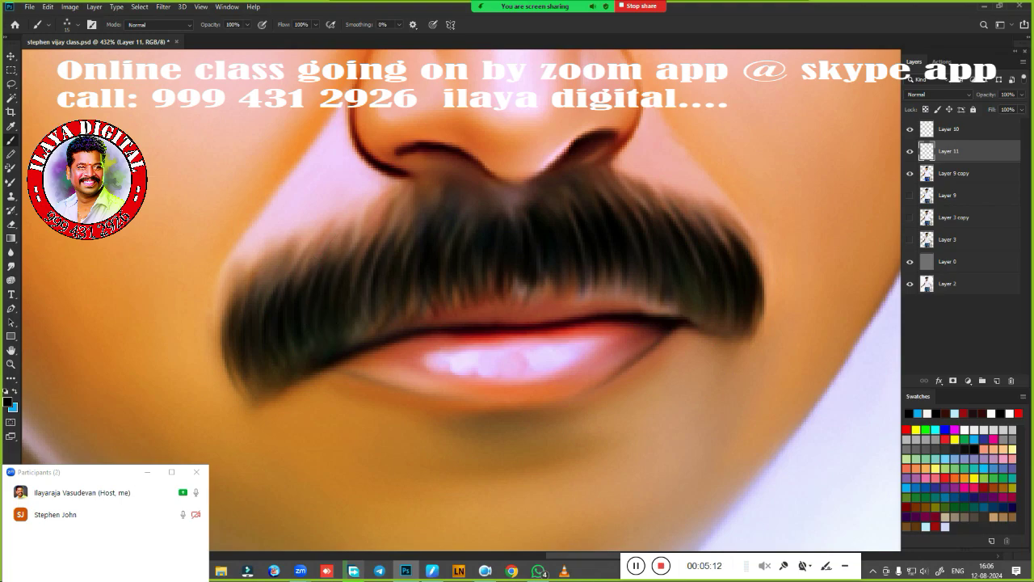
pyautogui.moveTo(471, 289); pyautogui.dragTo(471, 240)
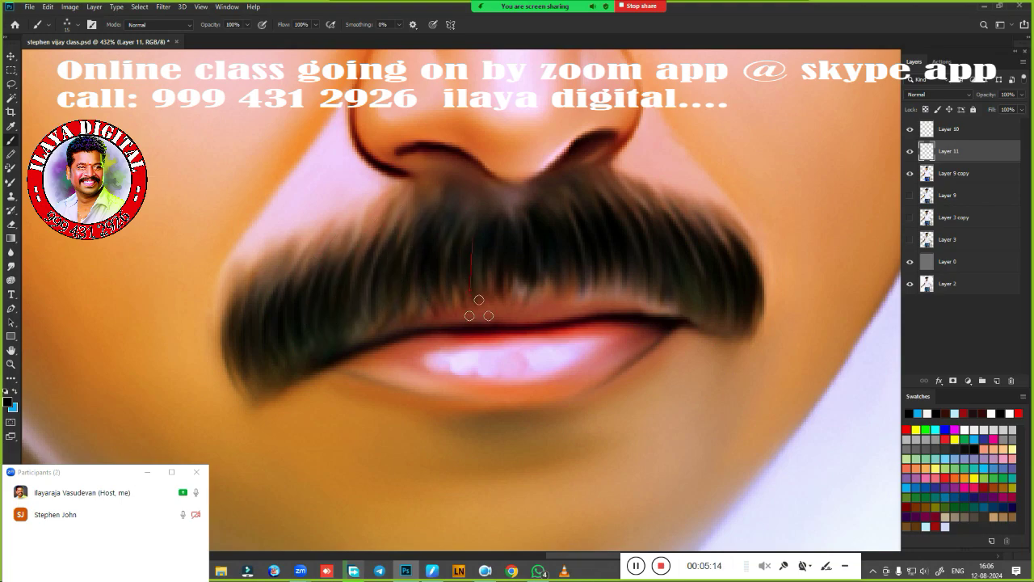
pyautogui.moveTo(361, 333); pyautogui.dragTo(361, 279)
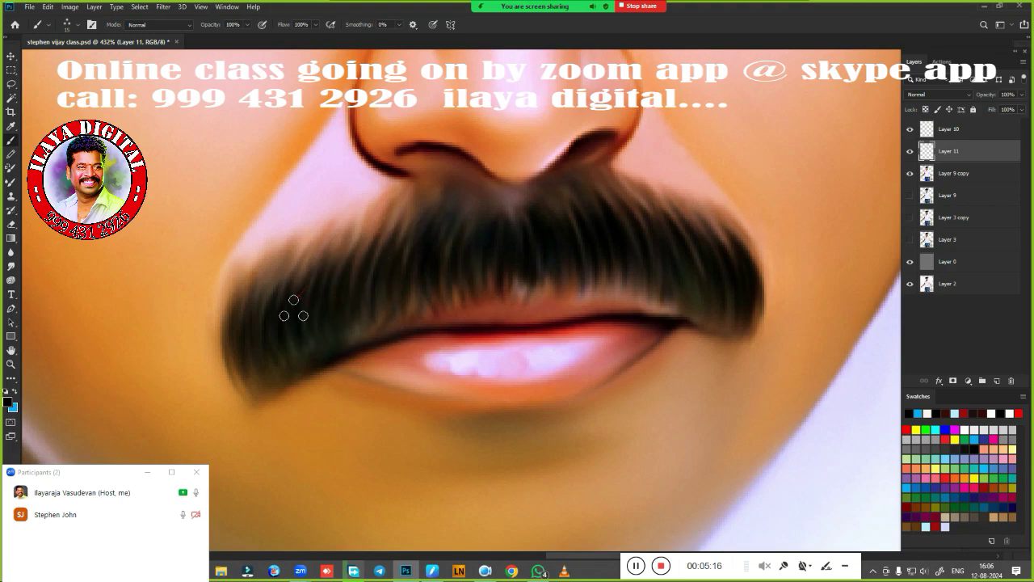
# Tint the moustache centre and left end dark blue-teal
pyautogui.scroll(-5, 294, 311)
pyautogui.scroll(5, 465, 401)
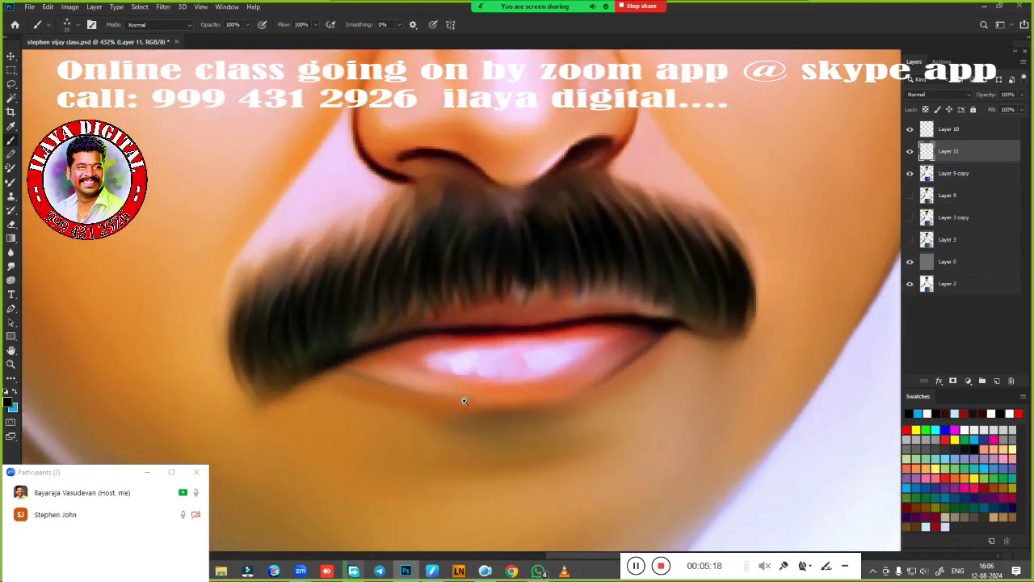
pyautogui.scroll(-2, 464, 401)
pyautogui.press('x')
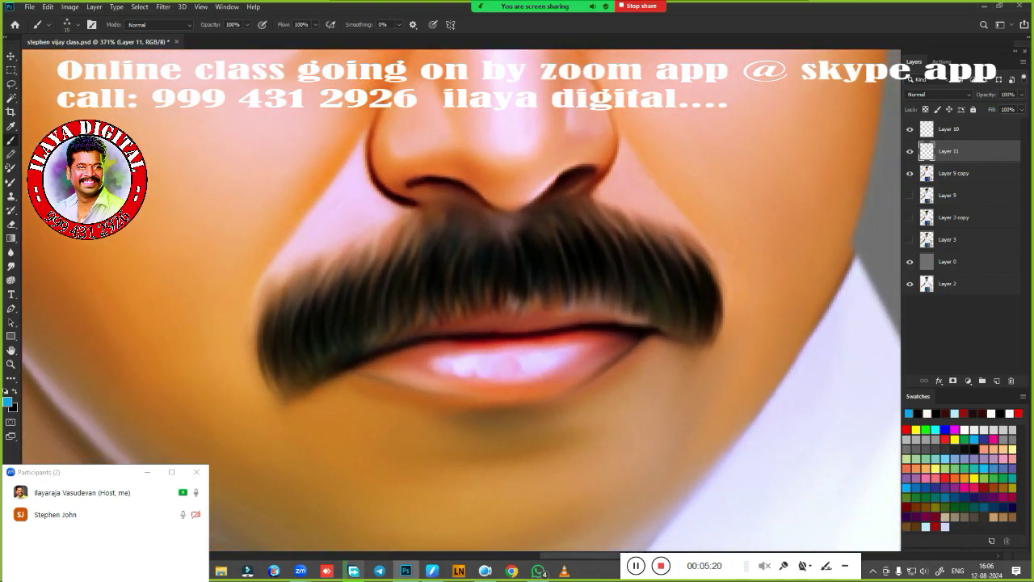
pyautogui.scroll(3, 489, 402)
pyautogui.scroll(-1, 519, 420)
pyautogui.scroll(-1, 501, 408)
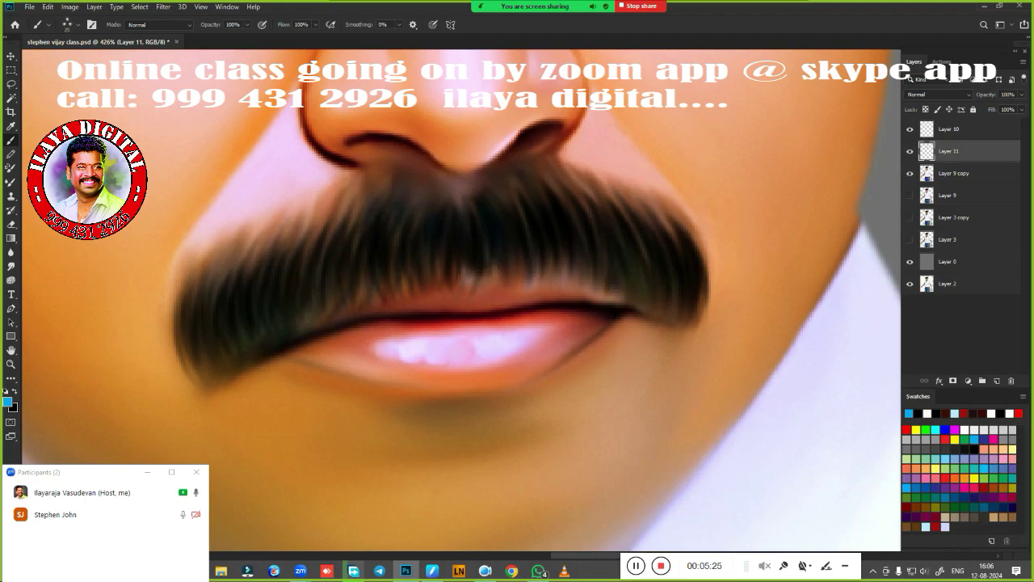
pyautogui.moveTo(511, 284); pyautogui.dragTo(627, 284)
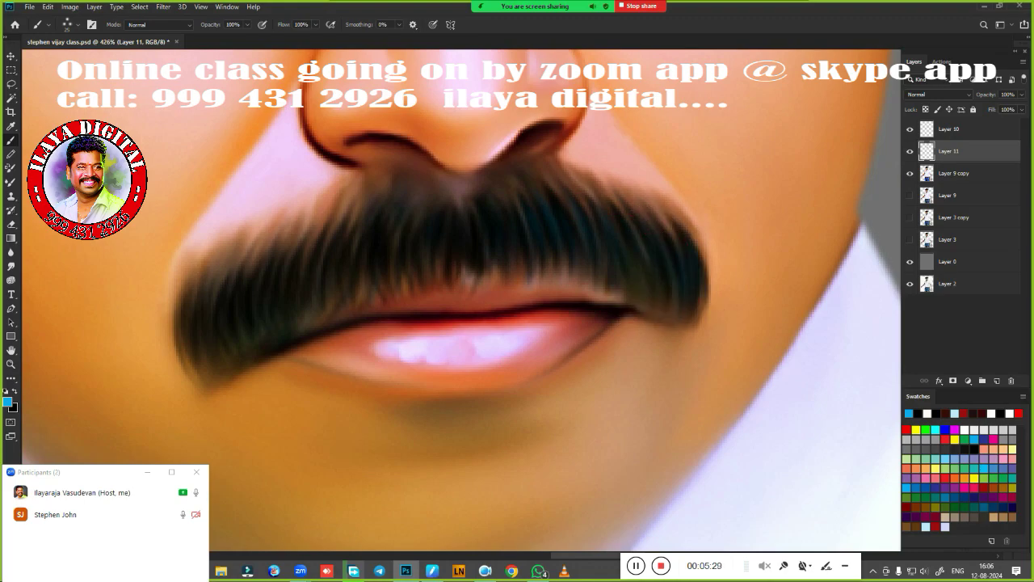
pyautogui.moveTo(216, 311); pyautogui.dragTo(200, 286)
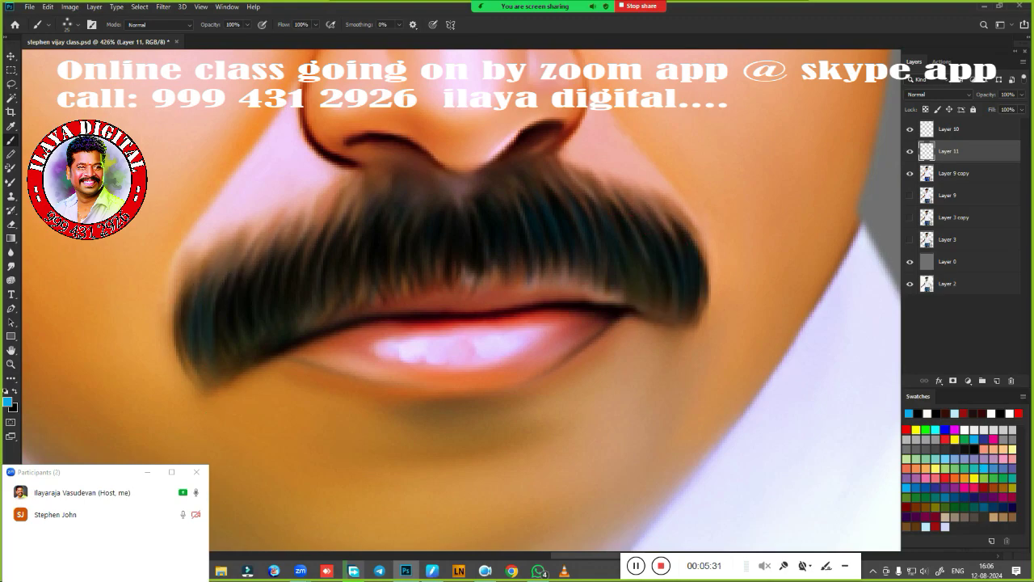
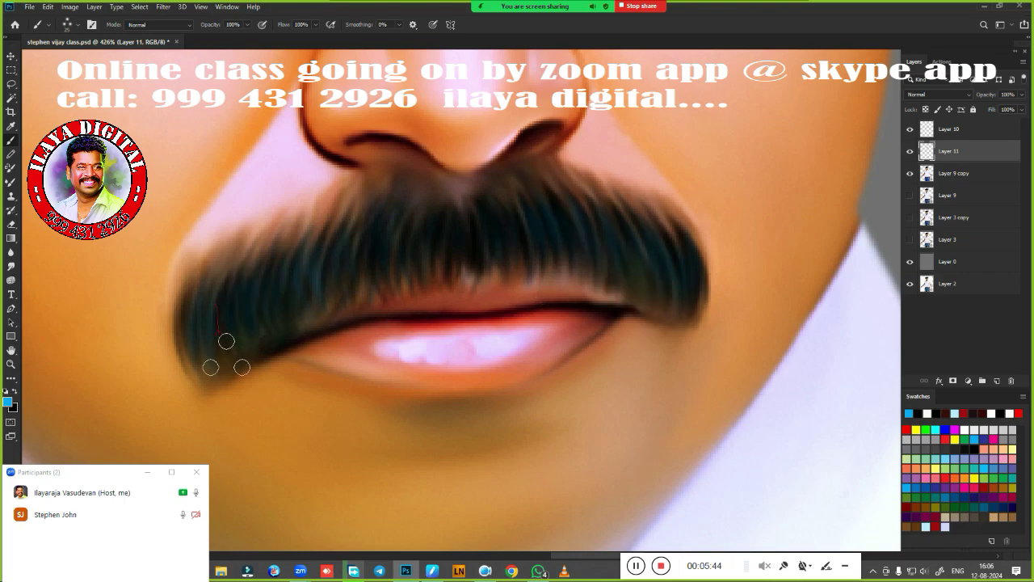
# Zoom out to review the whole finished portrait, then zoom back in on the face
pyautogui.hotkey('ctrl', '0')
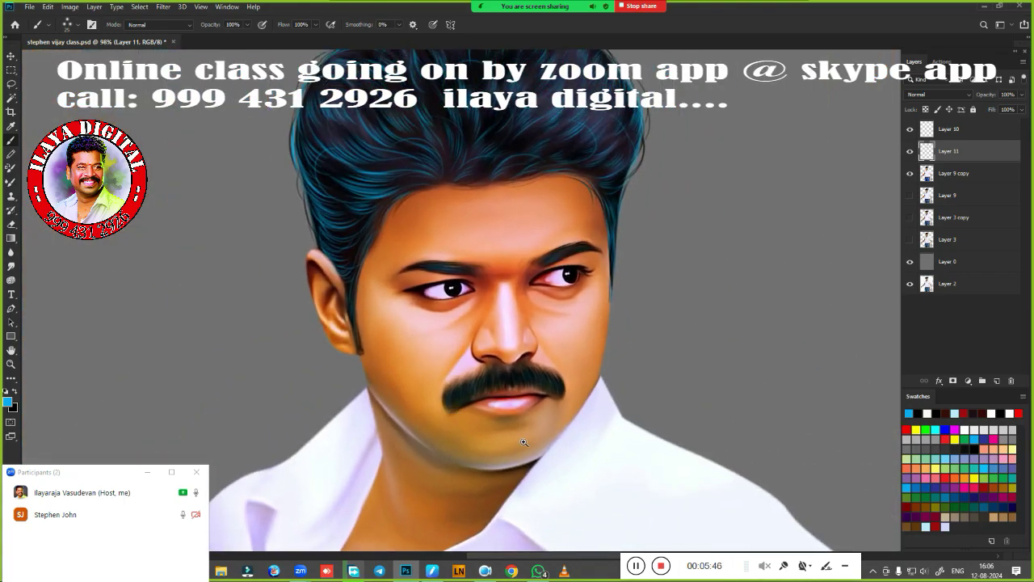
pyautogui.moveTo(535, 450); pyautogui.dragTo(521, 325)
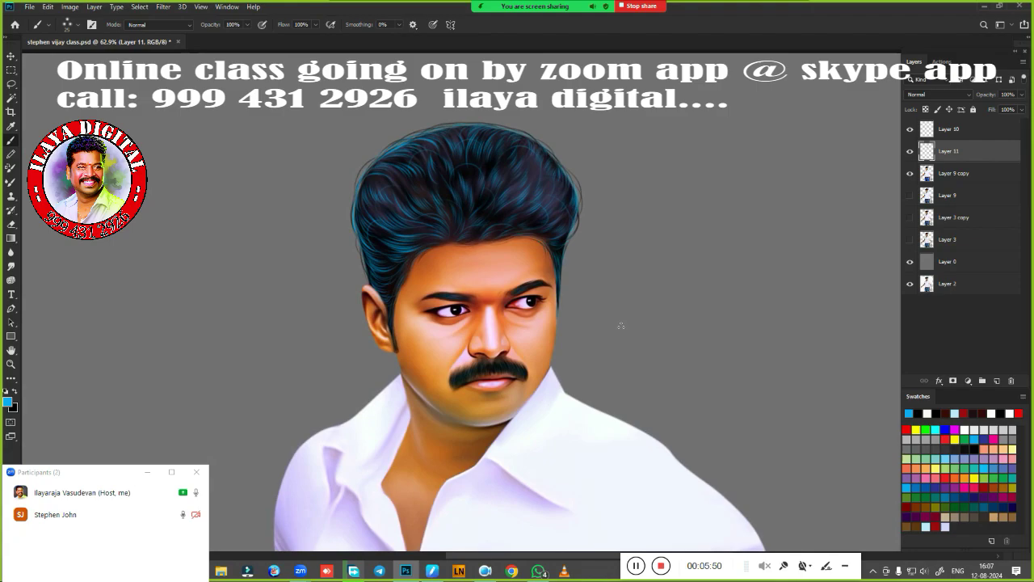
pyautogui.scroll(5, 468, 362)
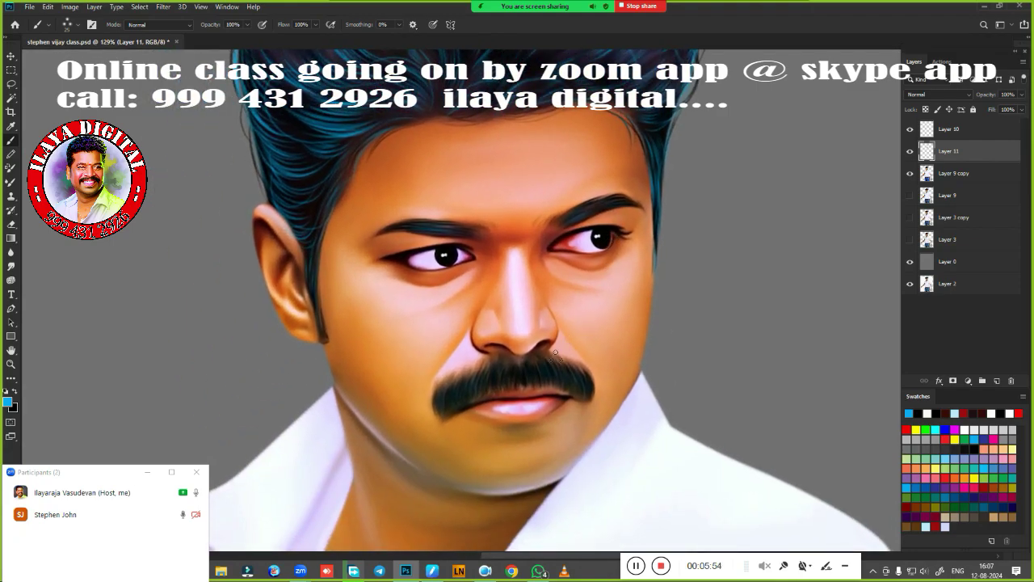
pyautogui.scroll(2, 504, 316)
pyautogui.scroll(4, 504, 316)
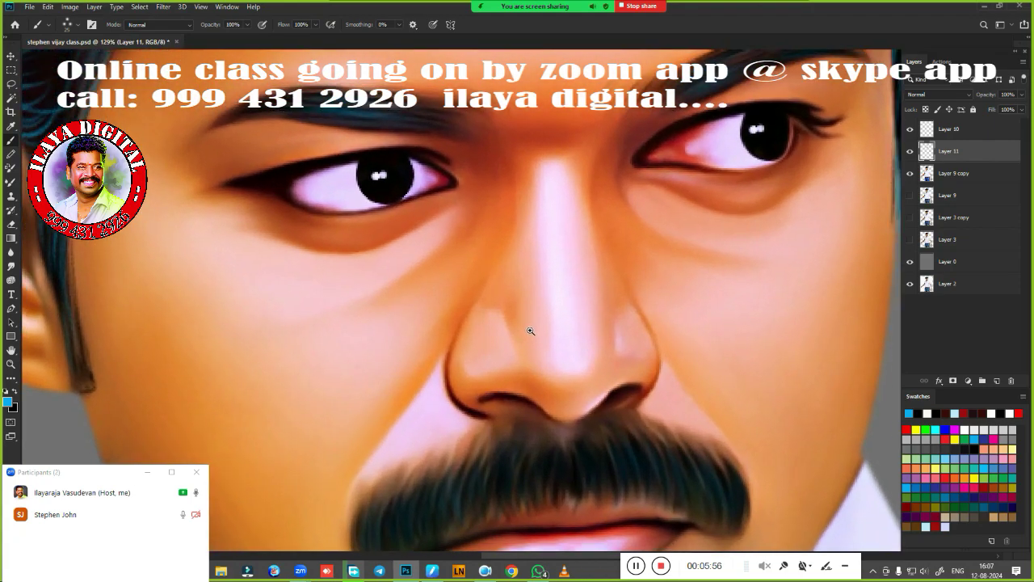
# Choose a lash brush preset, frame the right eye, and set black as the paint colour
pyautogui.rightClick(438, 284)
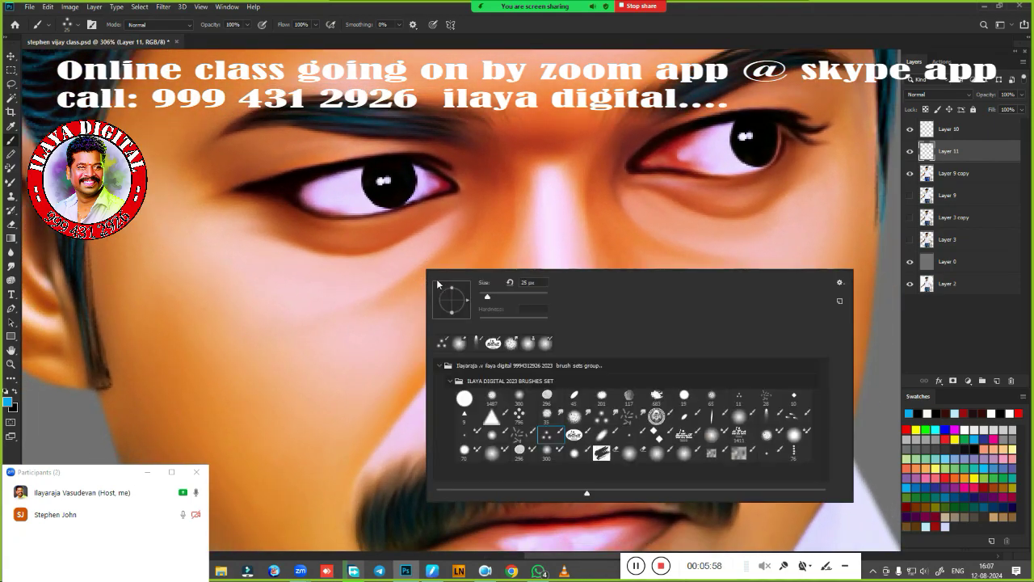
pyautogui.click(711, 454)
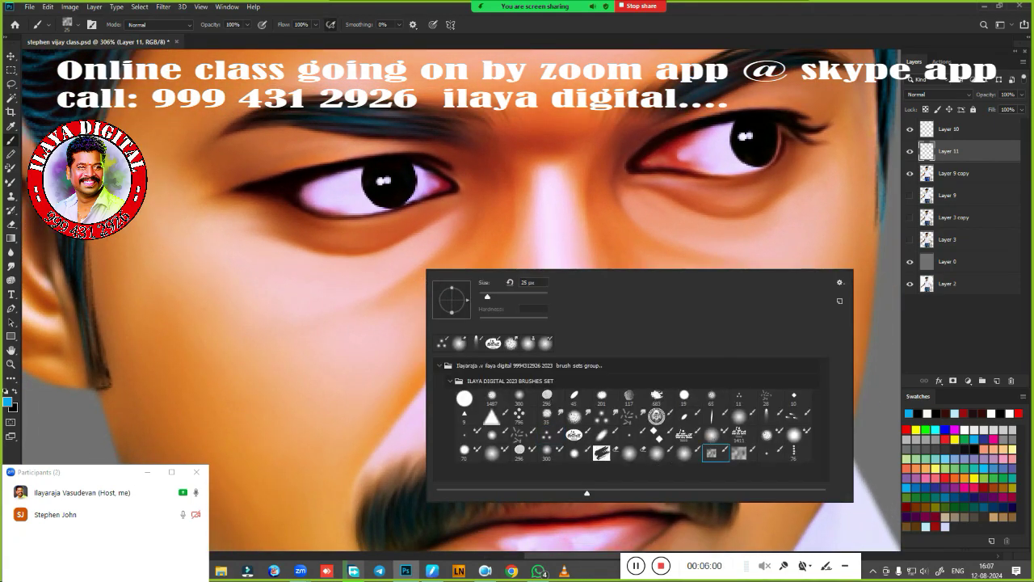
pyautogui.click(731, 29)
pyautogui.scroll(2, 596, 257)
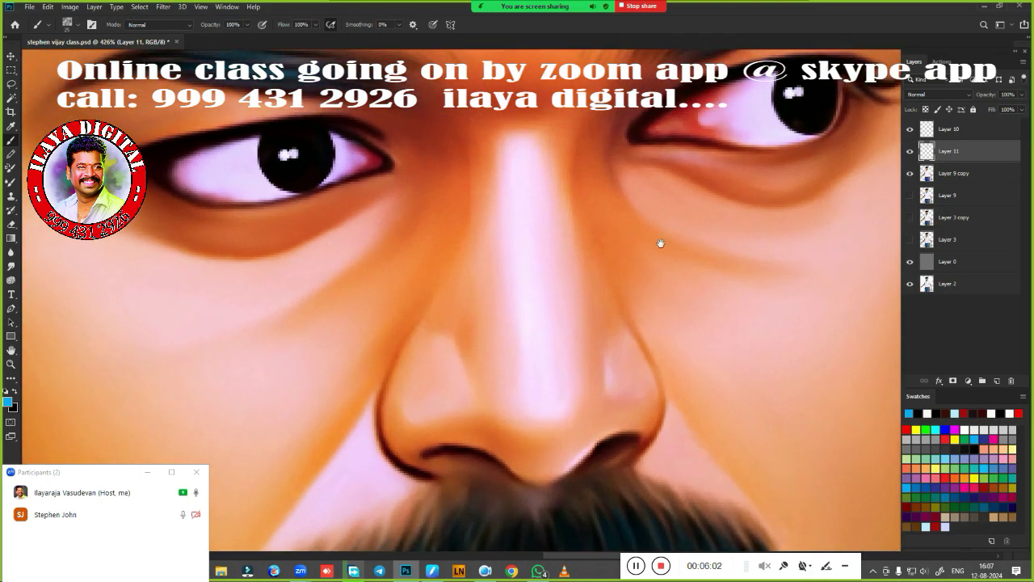
pyautogui.moveTo(658, 243); pyautogui.dragTo(300, 420)
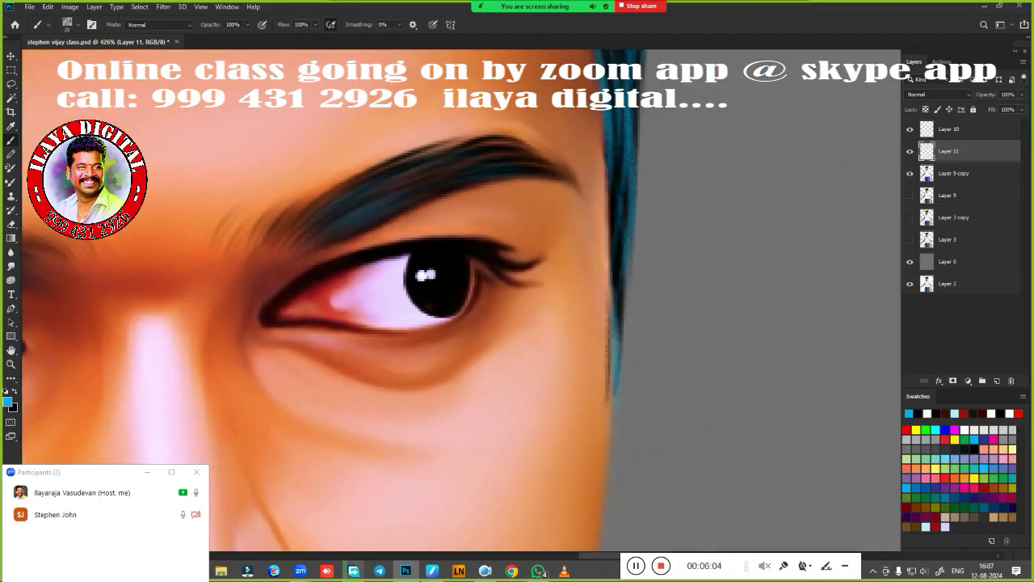
pyautogui.press('x')
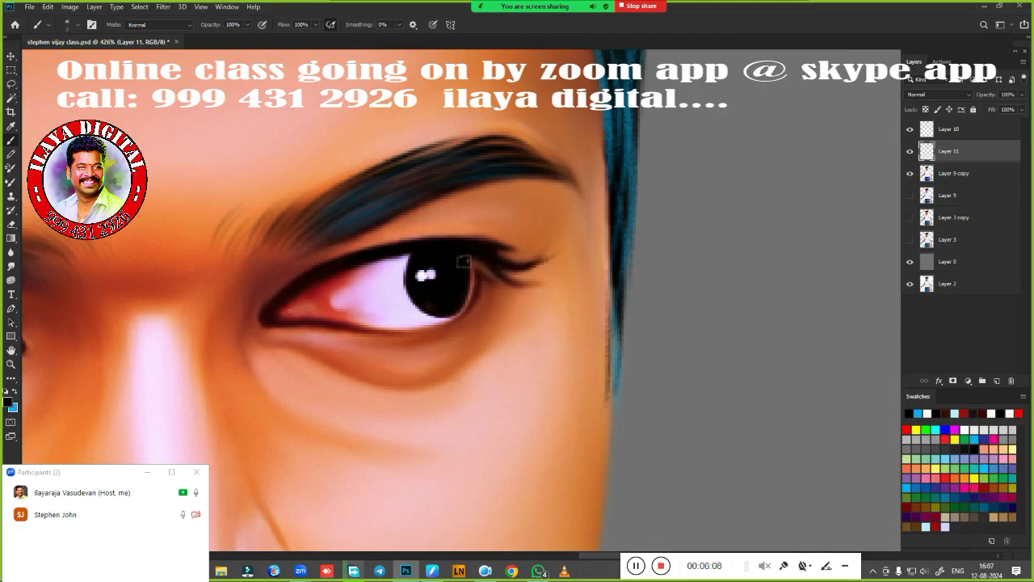
# Paint fine black lash and eyelid crease strokes around both eyes
pyautogui.moveTo(483, 268); pyautogui.dragTo(577, 289)
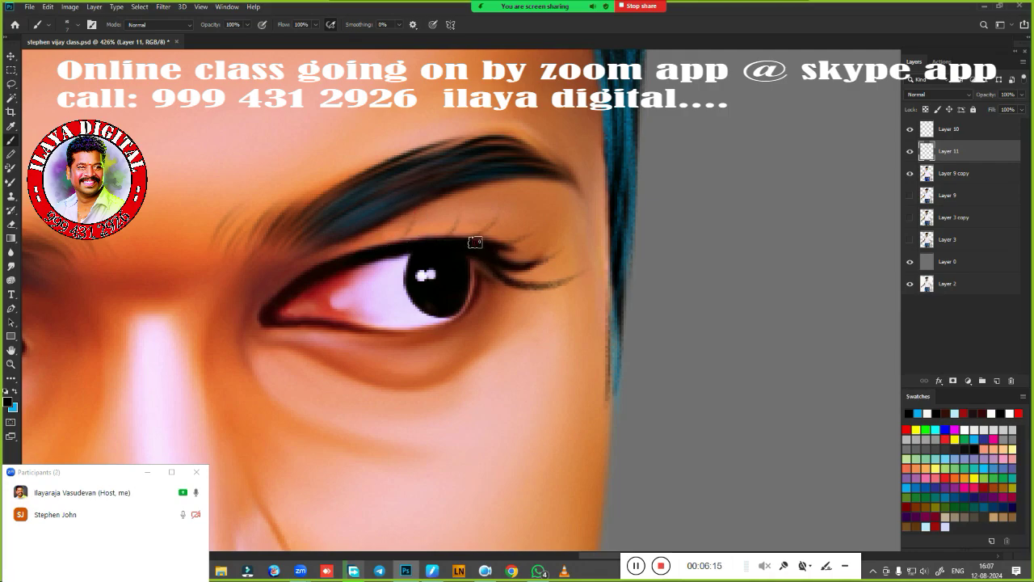
pyautogui.moveTo(506, 242); pyautogui.dragTo(540, 247)
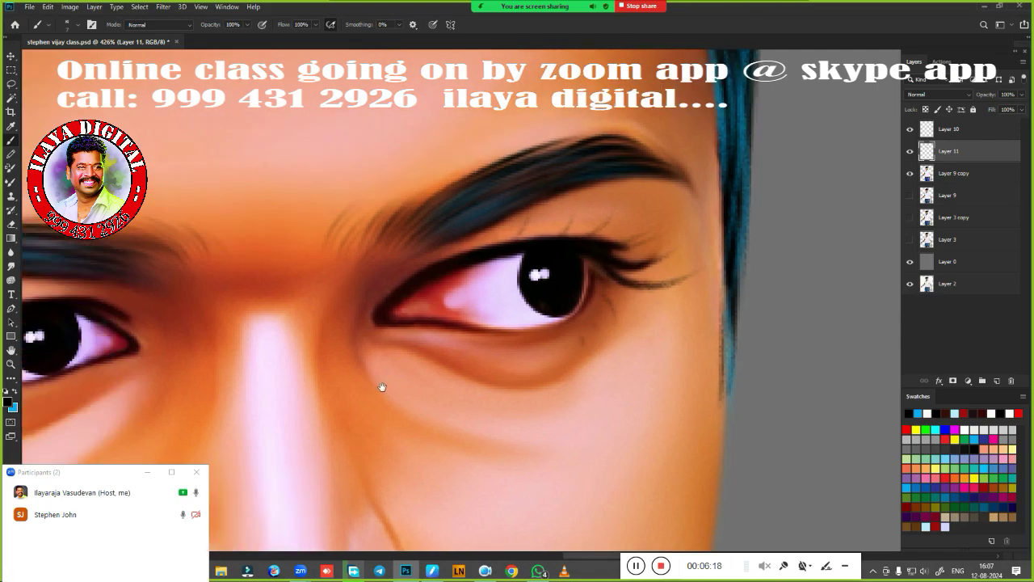
pyautogui.moveTo(474, 339)
pyautogui.mouseDown()
pyautogui.moveTo(562, 375)
pyautogui.moveTo(712, 366)
pyautogui.mouseUp()
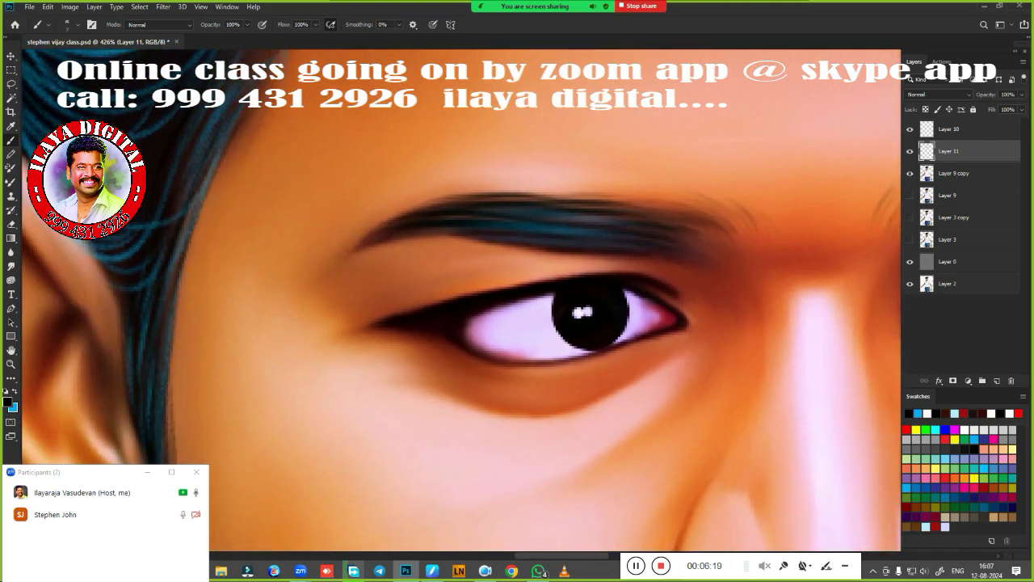
pyautogui.moveTo(417, 309); pyautogui.dragTo(361, 290)
pyautogui.moveTo(476, 304)
pyautogui.mouseDown()
pyautogui.moveTo(425, 282)
pyautogui.moveTo(490, 279)
pyautogui.mouseUp()
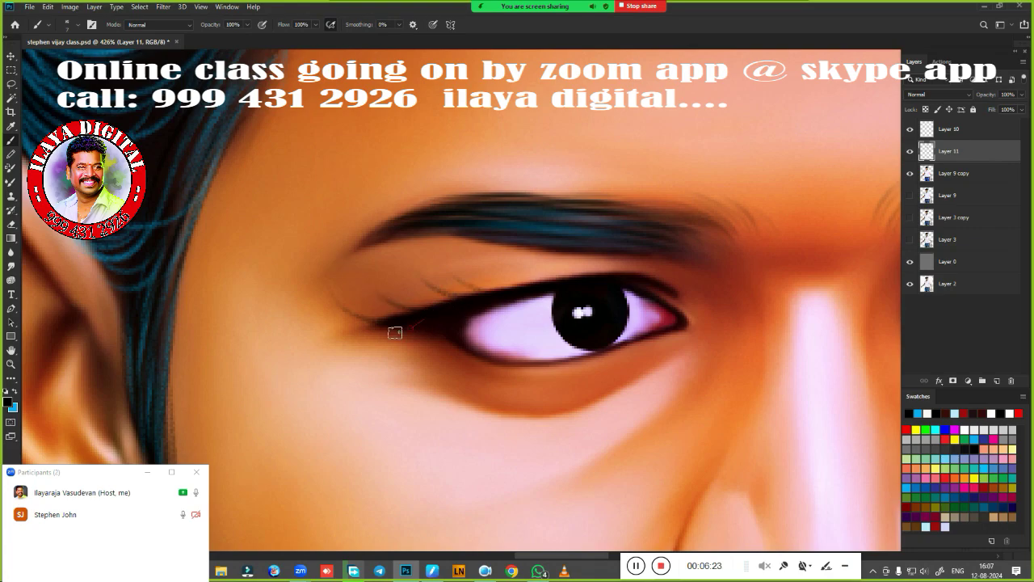
pyautogui.moveTo(379, 327); pyautogui.dragTo(336, 320)
pyautogui.moveTo(444, 355); pyautogui.dragTo(433, 374)
pyautogui.scroll(-3, 302, 300)
# Hide the blue hair-strand Layers 11 and 10 and check the layers beneath
pyautogui.scroll(-3, 302, 300)
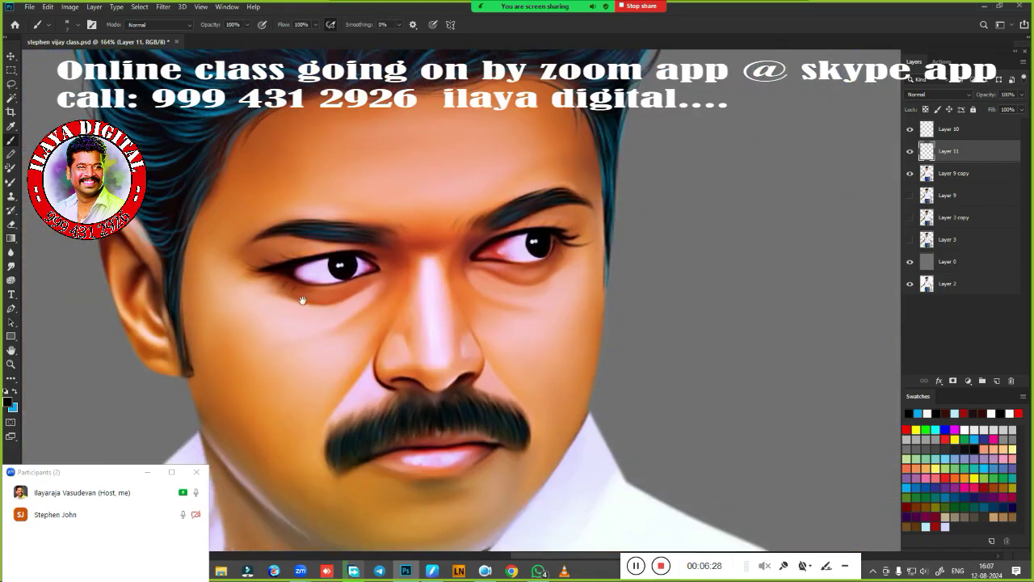
pyautogui.moveTo(303, 301); pyautogui.dragTo(309, 338)
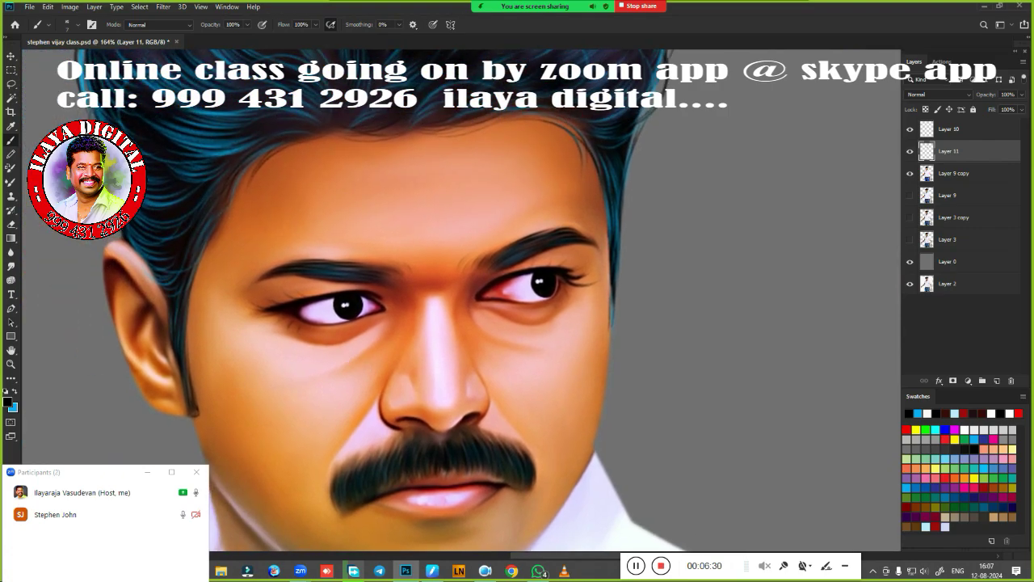
pyautogui.scroll(-2, 539, 327)
pyautogui.moveTo(811, 221); pyautogui.dragTo(844, 303)
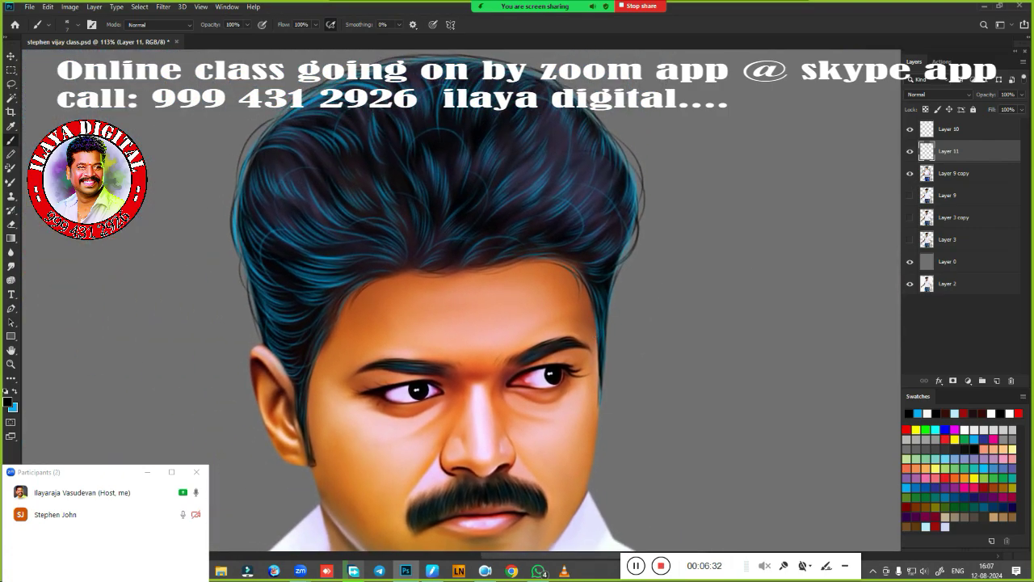
pyautogui.click(910, 151)
pyautogui.click(910, 130)
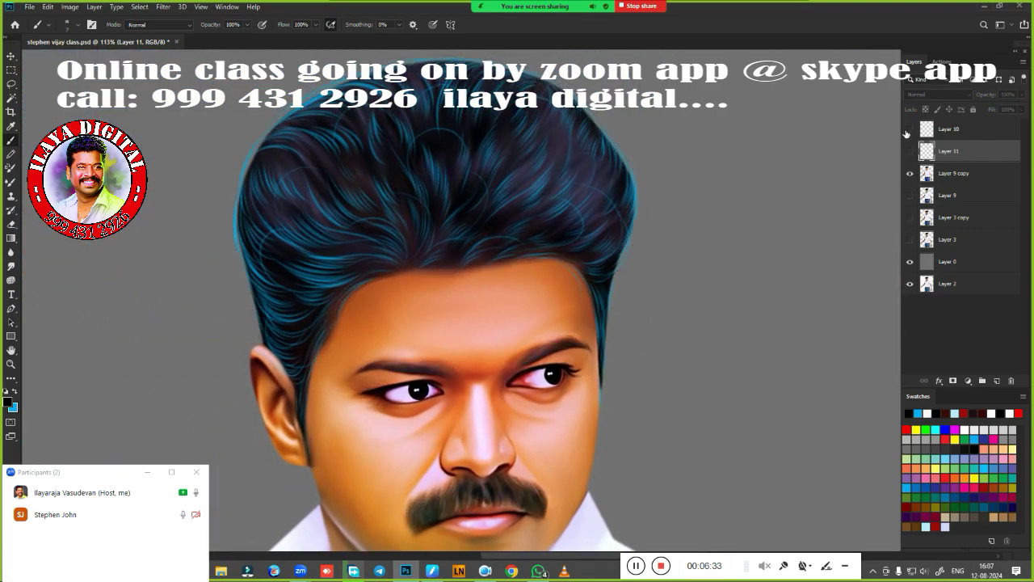
pyautogui.click(910, 174)
pyautogui.click(909, 174)
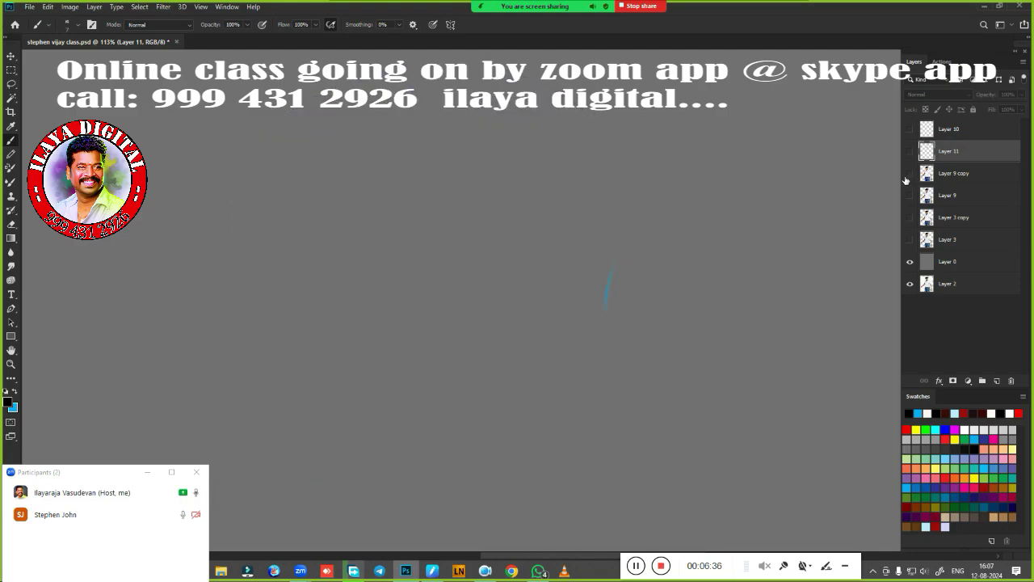
pyautogui.click(910, 263)
# Fill Layer 0 with solid black and show the Layer 9 copy portrait again
pyautogui.click(950, 264)
pyautogui.hotkey('alt', 'BackSpace')
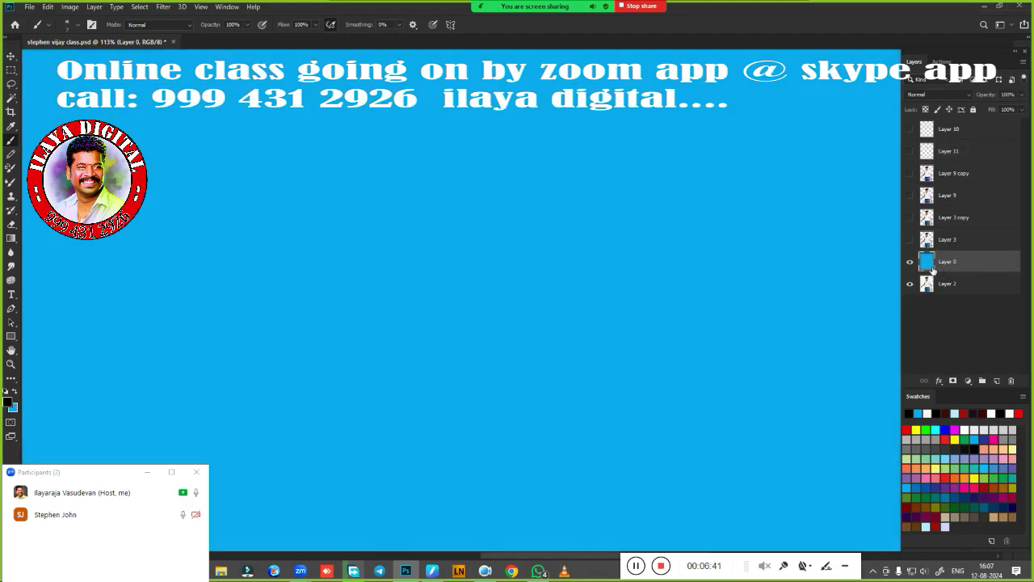
pyautogui.press('x')
pyautogui.hotkey('ctrl', 'BackSpace')
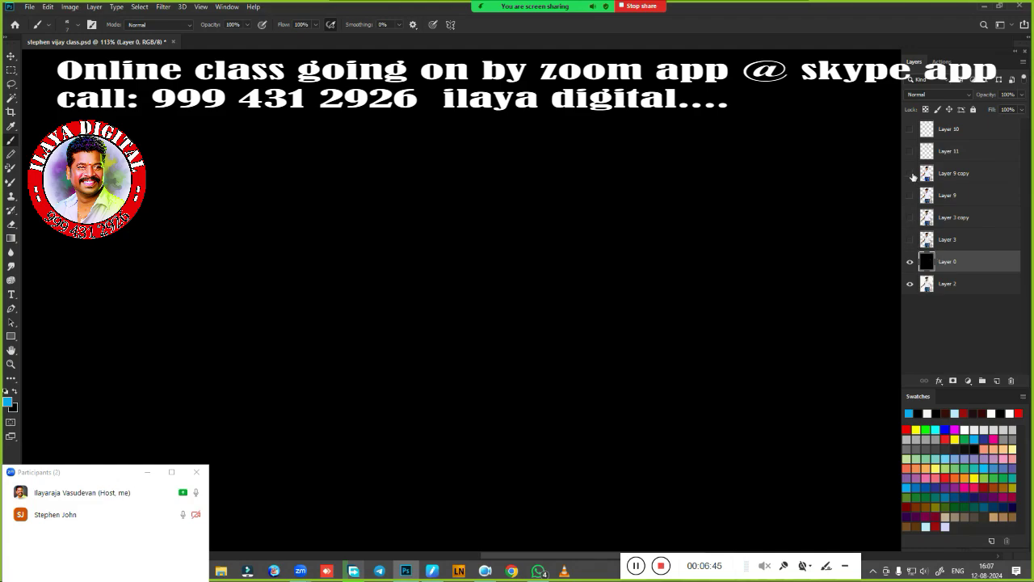
pyautogui.click(911, 174)
# Lighten the black background to dark grey with Hue/Saturation Lightness +30, then select Layer 9 copy
pyautogui.scroll(-1, 661, 314)
pyautogui.scroll(-1, 683, 235)
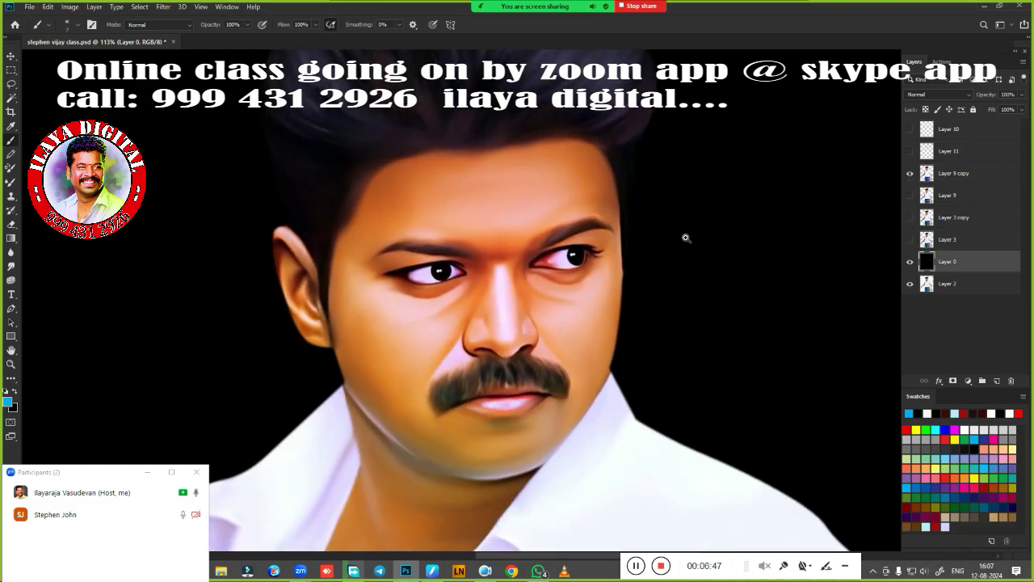
pyautogui.scroll(-1, 678, 240)
pyautogui.scroll(-1, 629, 290)
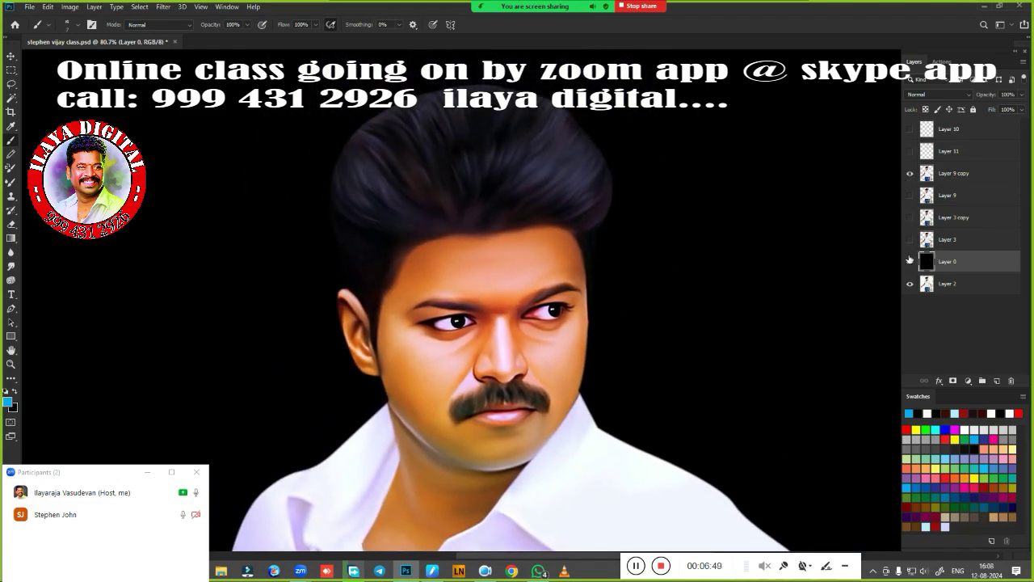
pyautogui.hotkey('ctrl', 'u')
pyautogui.moveTo(844, 294); pyautogui.dragTo(859, 294)
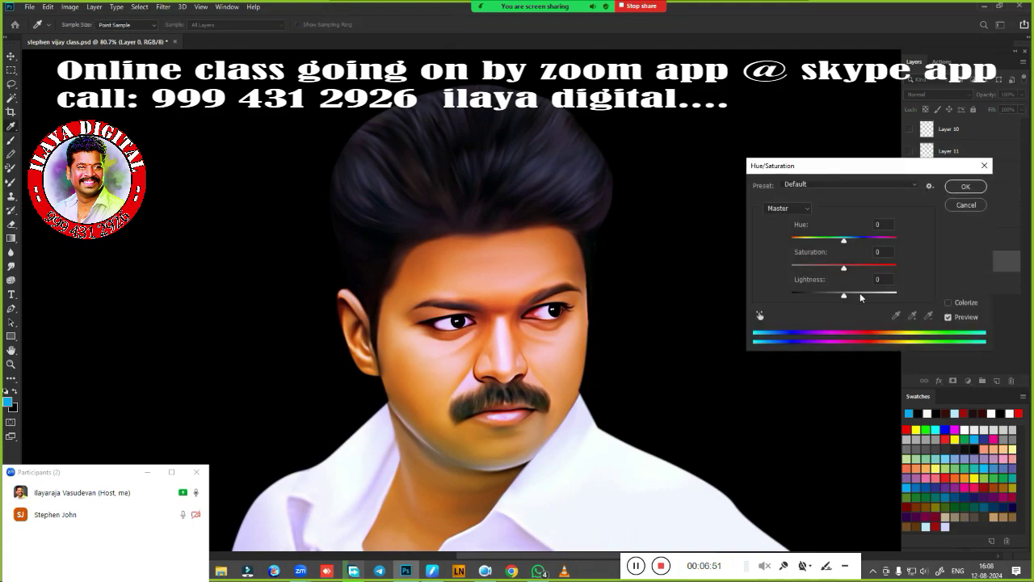
pyautogui.click(963, 188)
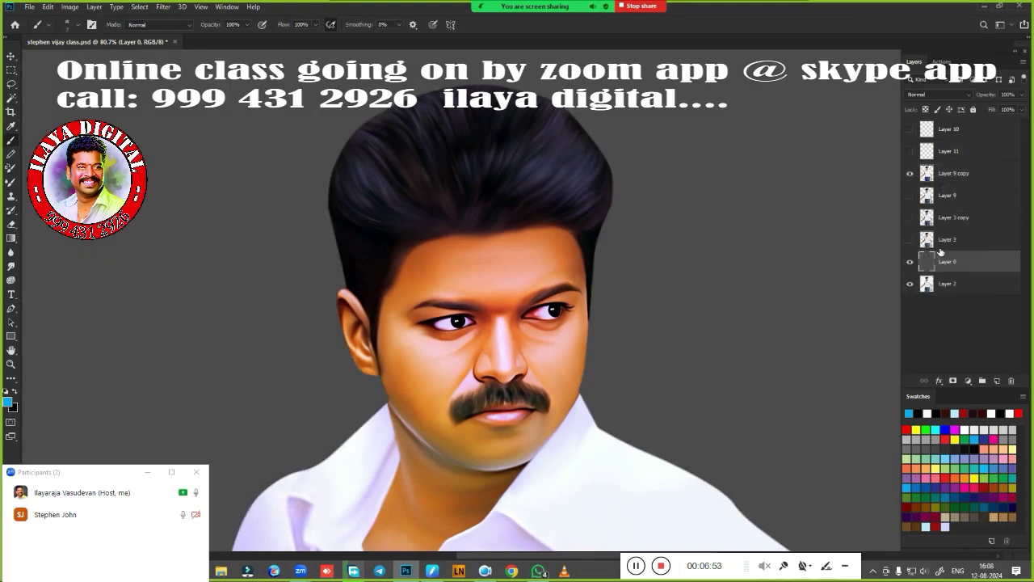
pyautogui.click(961, 175)
pyautogui.click(910, 173)
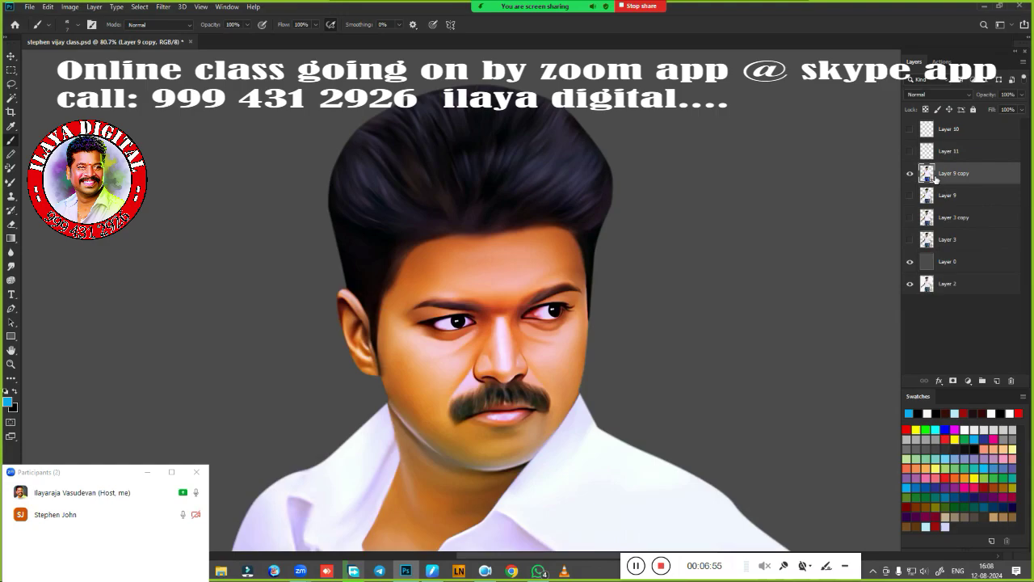
# Zoom into the hair, show Layers 11 and 10 again, and duplicate Layer 9 copy as Layer 9 copy 2
pyautogui.press('l')
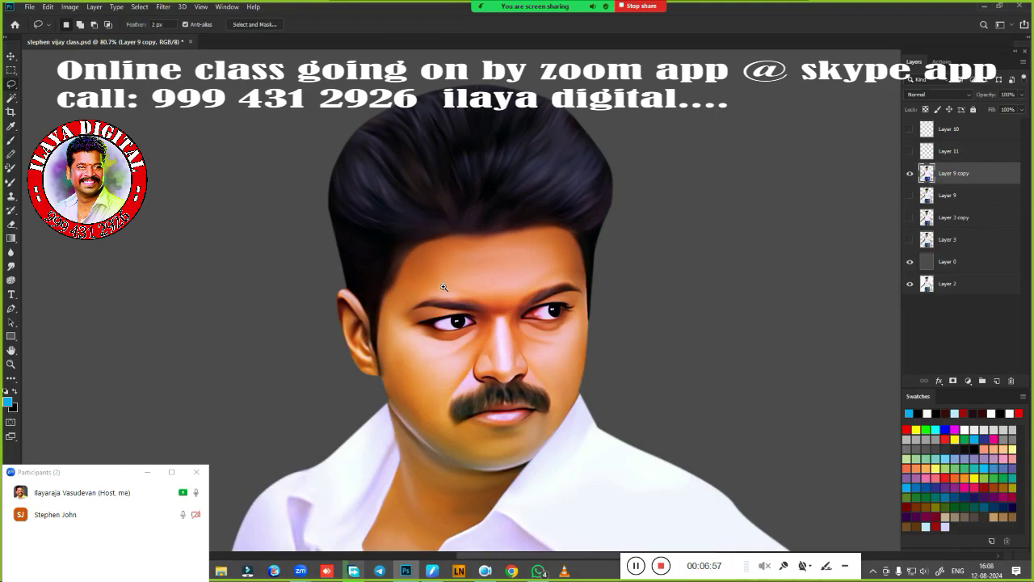
pyautogui.click(443, 287)
pyautogui.moveTo(506, 308); pyautogui.dragTo(503, 371)
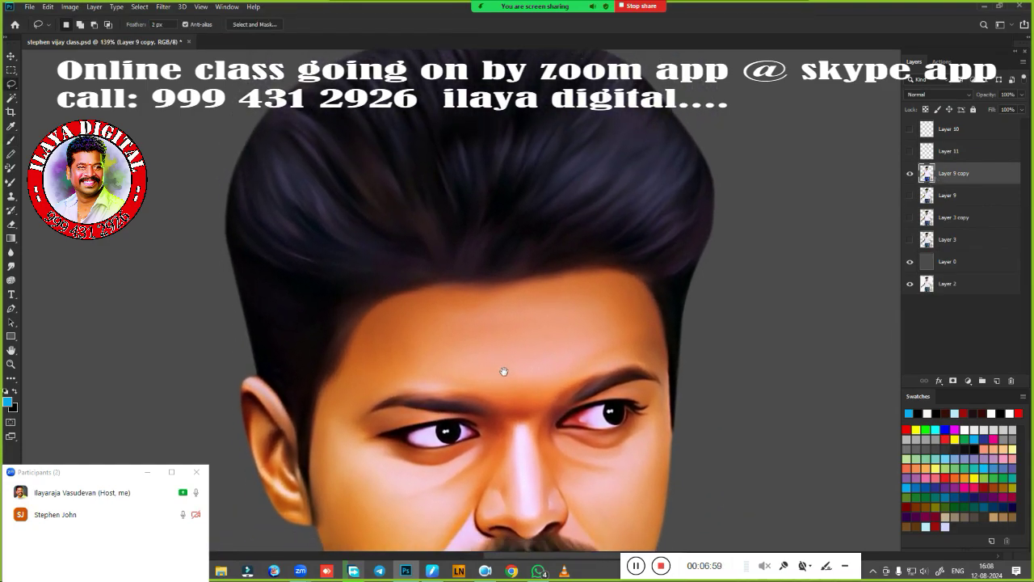
pyautogui.scroll(-1, 540, 344)
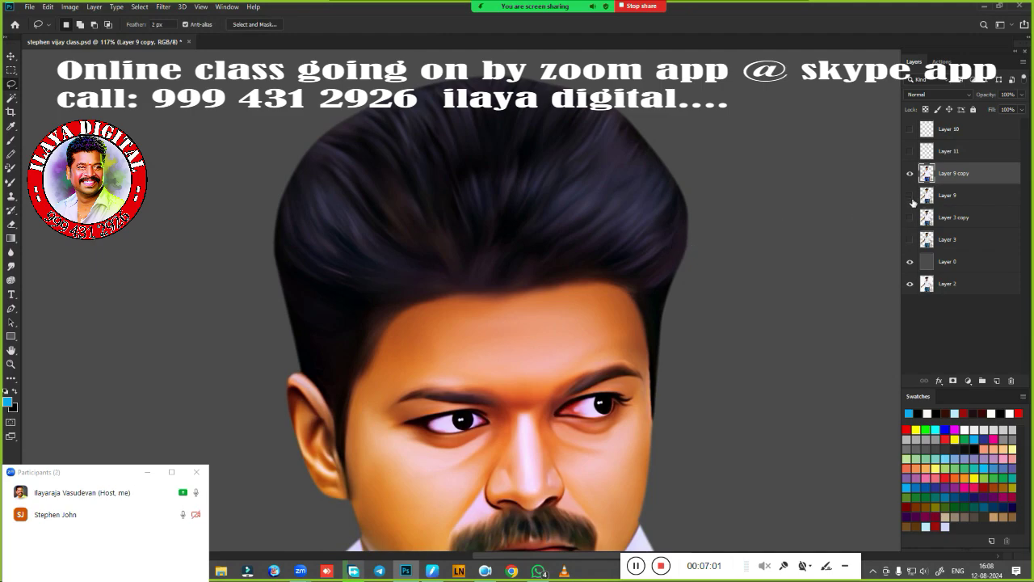
pyautogui.moveTo(909, 152); pyautogui.dragTo(909, 130)
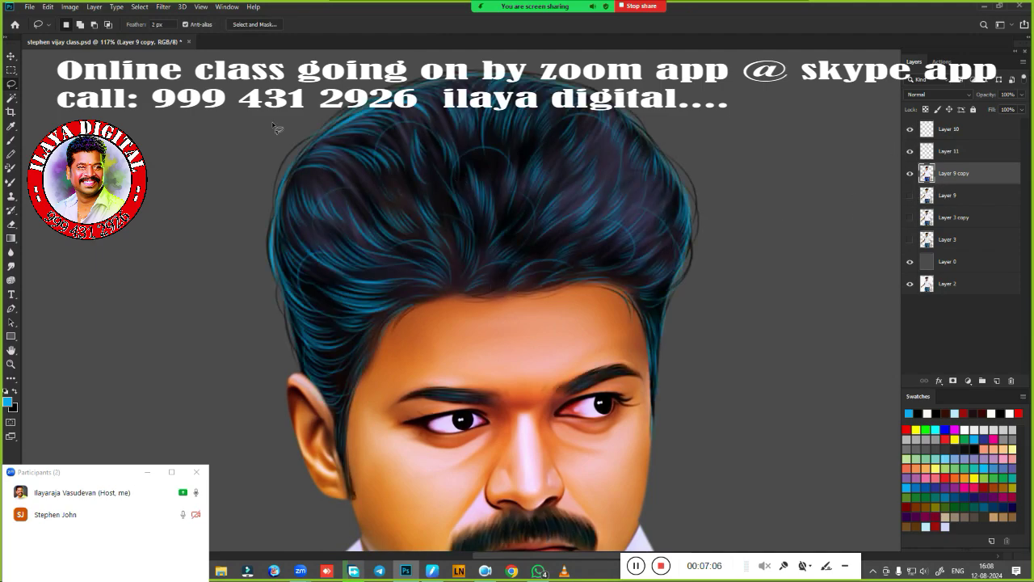
pyautogui.hotkey('ctrl', 'j')
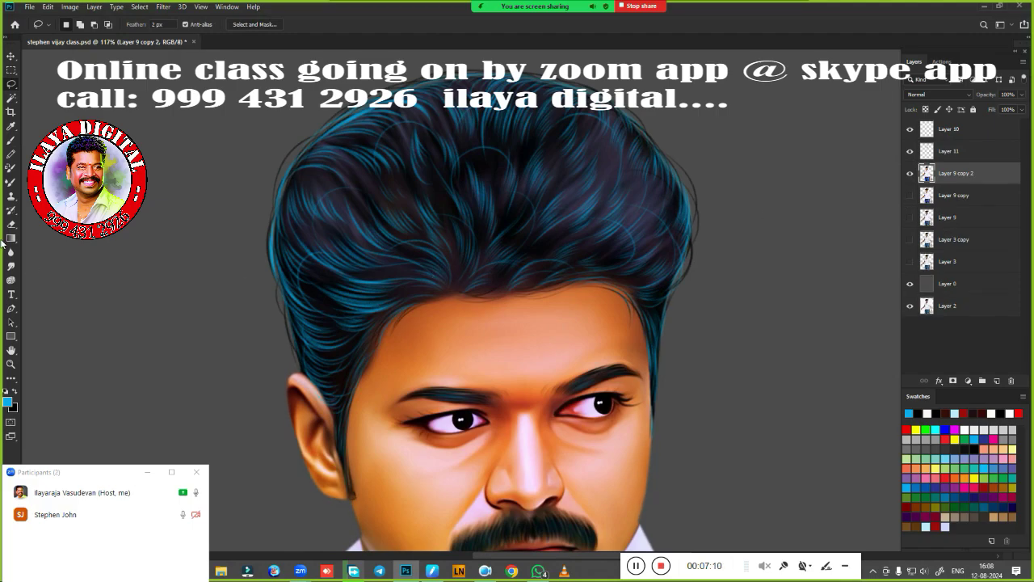
pyautogui.click(13, 281)
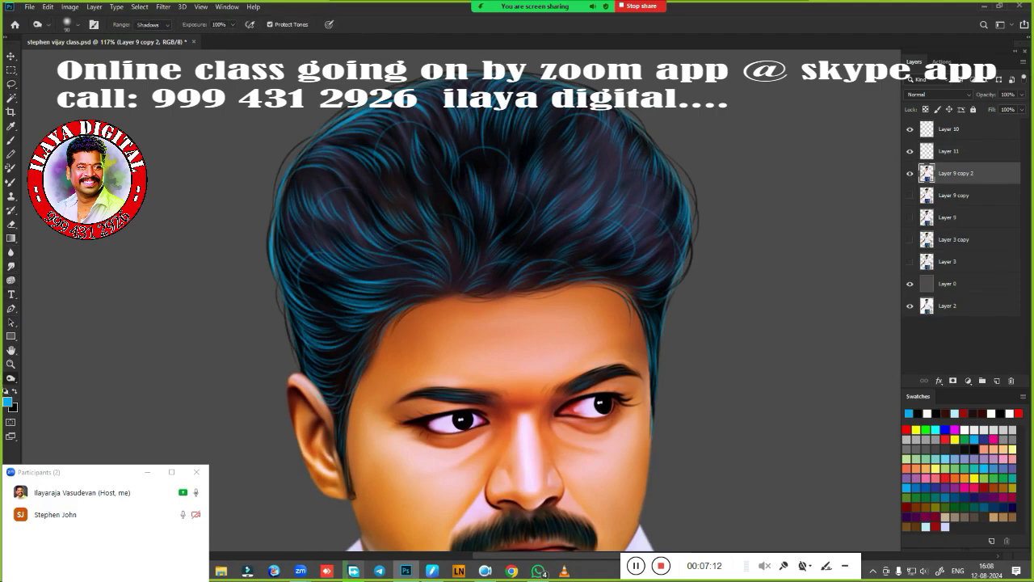
# Set Burn exposure to 61% and reset the Huion pen pressure curve to linear
pyautogui.press(']')
pyautogui.click(232, 25)
pyautogui.click(543, 150)
pyautogui.click(433, 571)
pyautogui.click(503, 289)
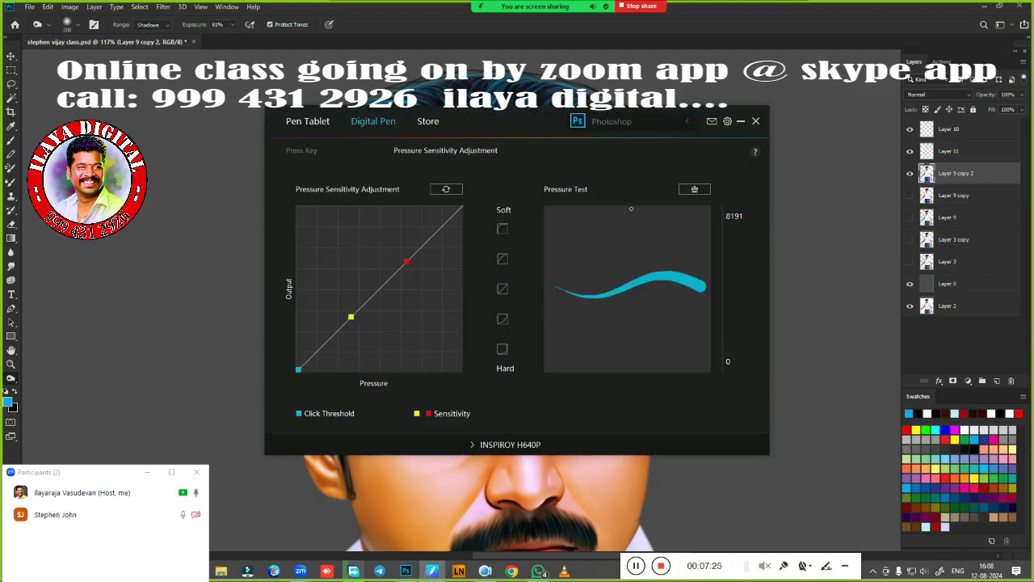
pyautogui.click(740, 122)
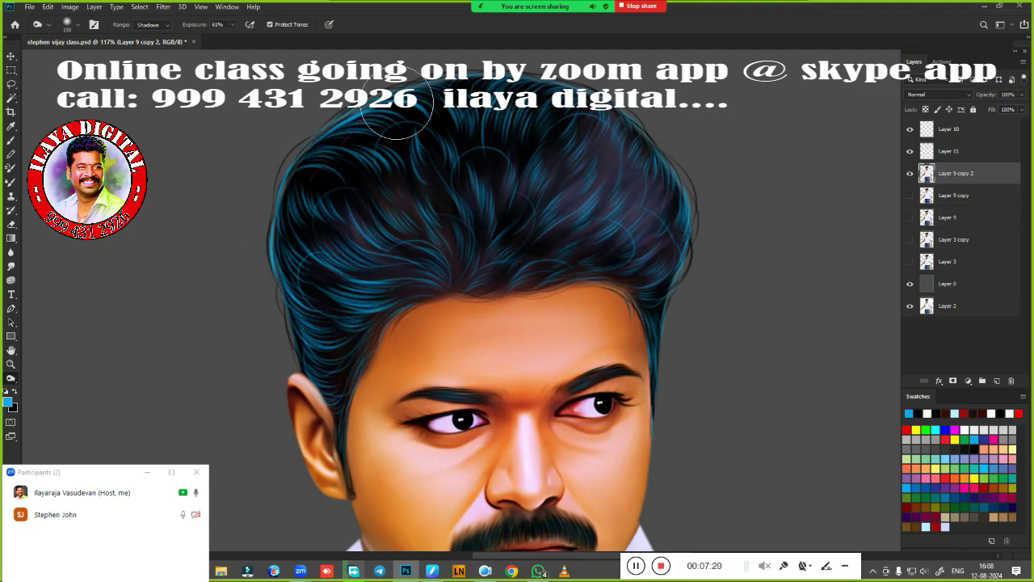
# Burn the blue hair strands across the crown, hairline and both sides on Layer 9 copy 2
pyautogui.moveTo(560, 122); pyautogui.dragTo(458, 128)
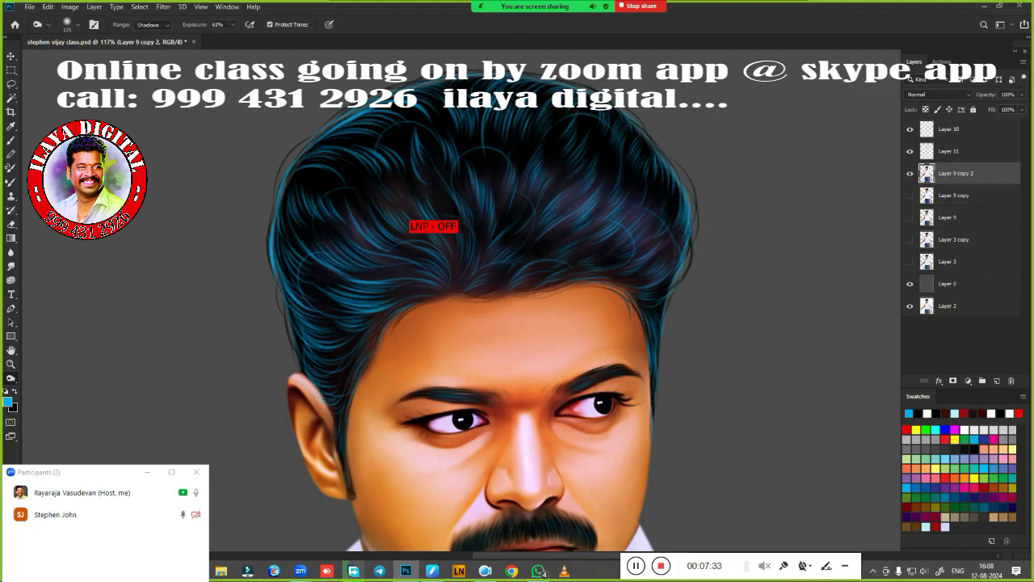
pyautogui.scroll(3, 495, 267)
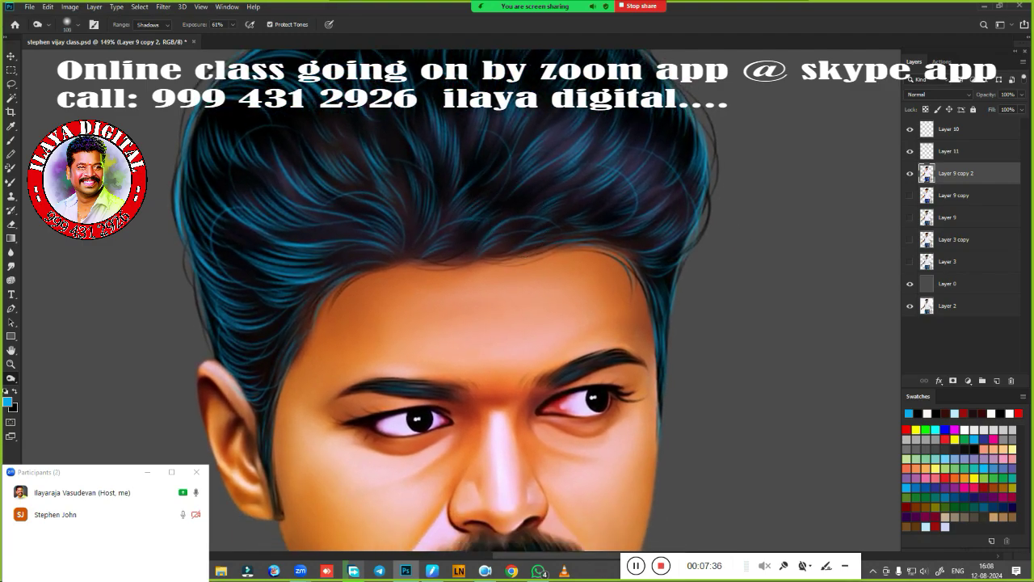
pyautogui.moveTo(273, 173); pyautogui.dragTo(498, 106)
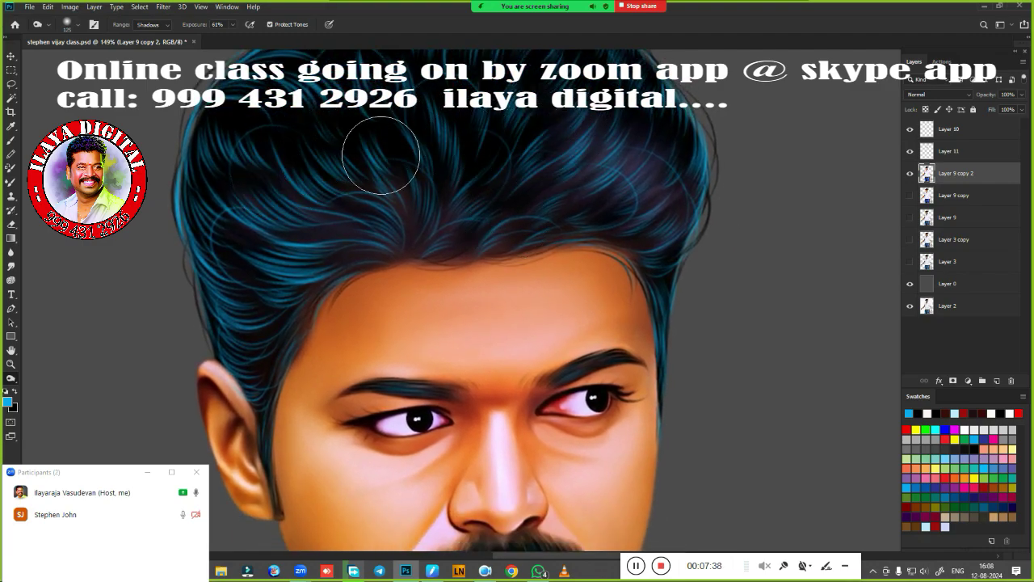
pyautogui.moveTo(570, 128)
pyautogui.mouseDown()
pyautogui.moveTo(481, 146)
pyautogui.moveTo(693, 231)
pyautogui.mouseUp()
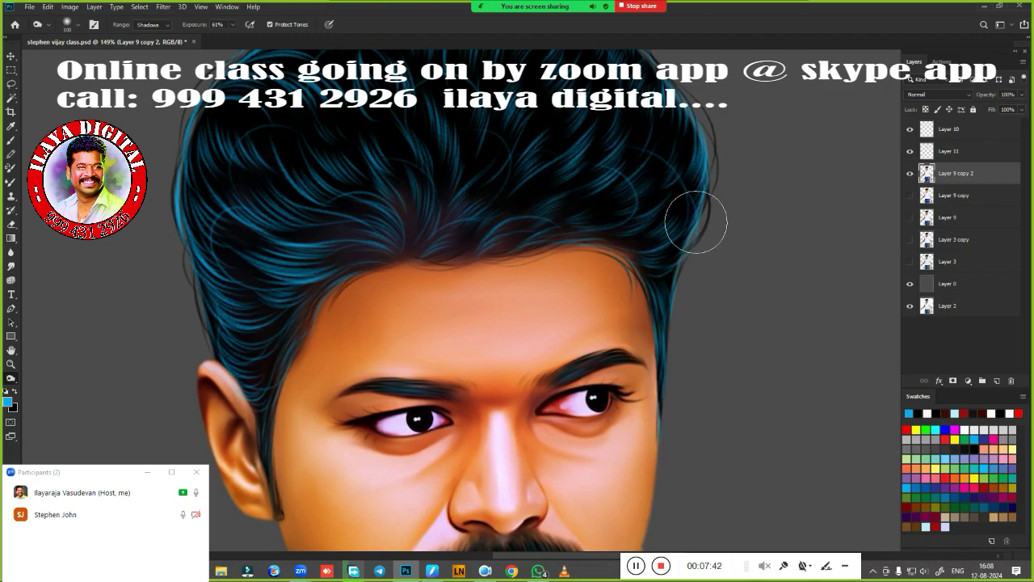
pyautogui.moveTo(343, 231)
pyautogui.mouseDown()
pyautogui.moveTo(445, 209)
pyautogui.moveTo(586, 200)
pyautogui.mouseUp()
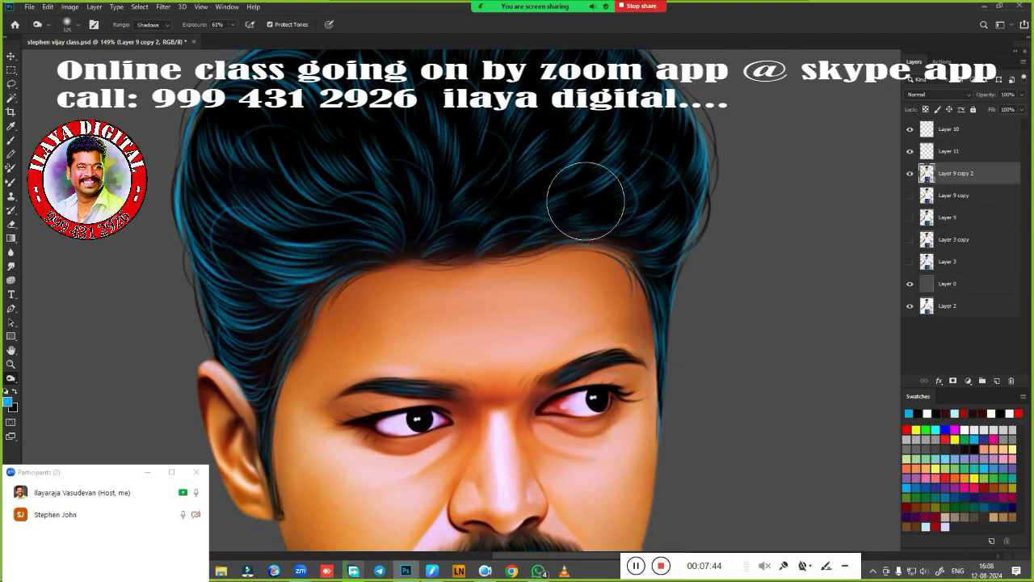
pyautogui.moveTo(231, 166)
pyautogui.mouseDown()
pyautogui.moveTo(256, 332)
pyautogui.moveTo(582, 208)
pyautogui.mouseUp()
pyautogui.moveTo(490, 199); pyautogui.dragTo(526, 300)
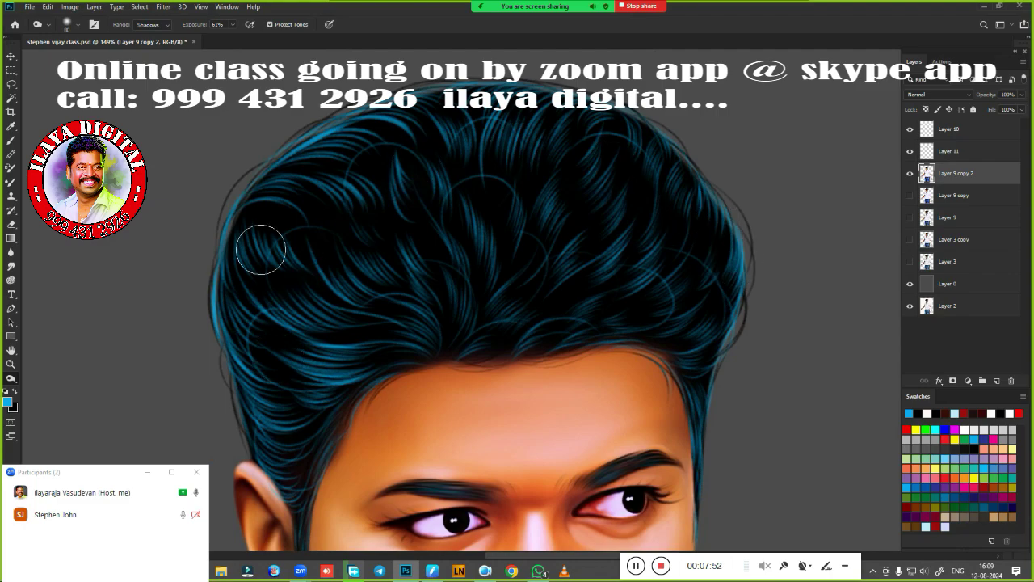
# Toggle Layer 9 copy and Layer 9 copy 2 visibility to compare the darkened hair
pyautogui.scroll(-2, 611, 295)
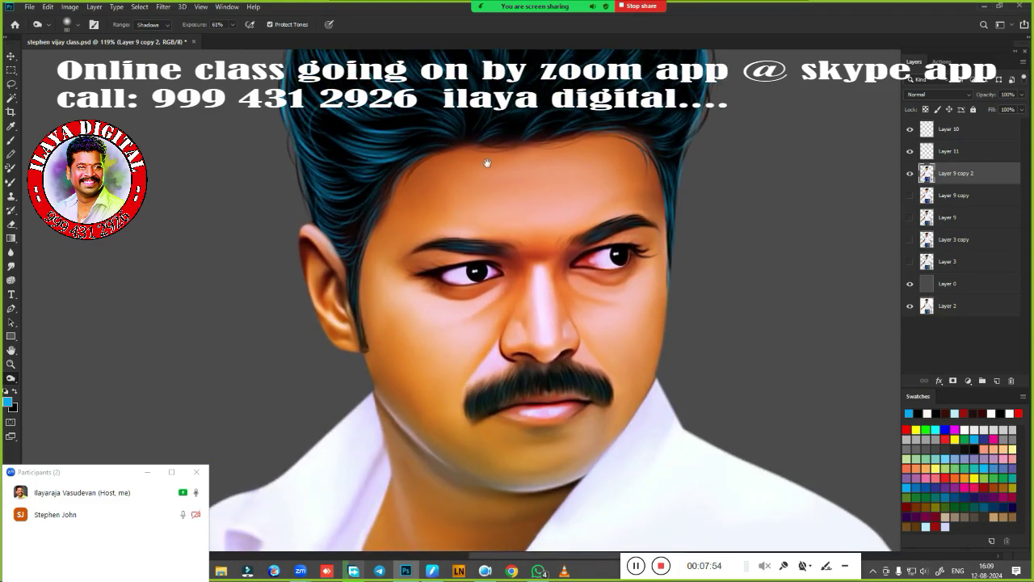
pyautogui.scroll(4, 485, 167)
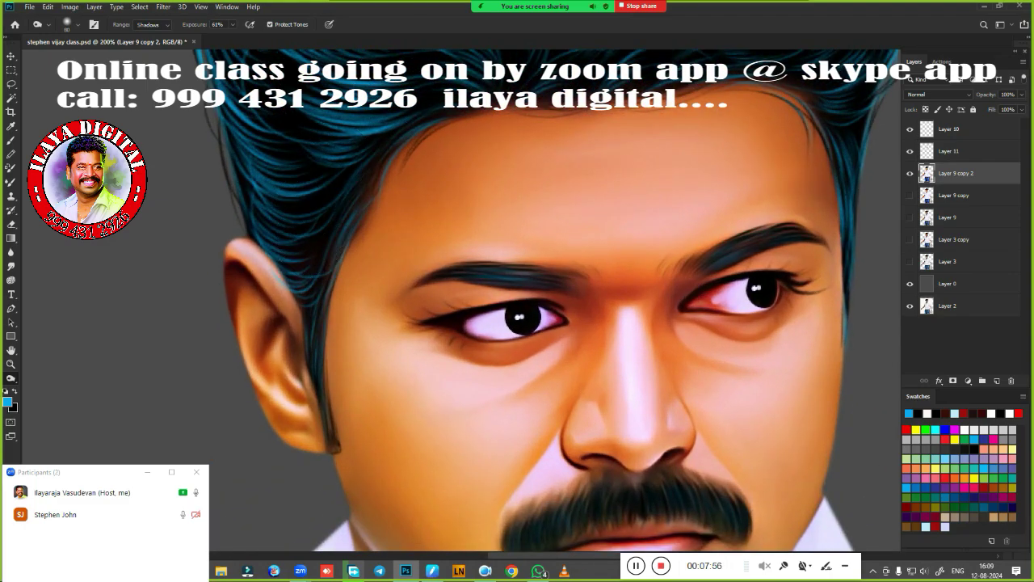
pyautogui.scroll(-2, 445, 325)
pyautogui.scroll(-2, 445, 325)
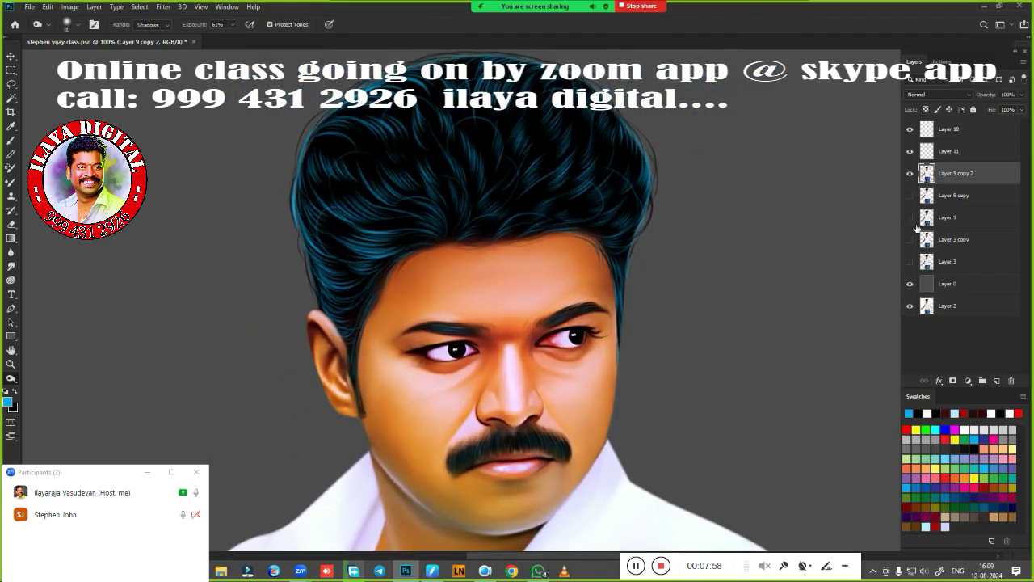
pyautogui.click(910, 194)
pyautogui.click(910, 173)
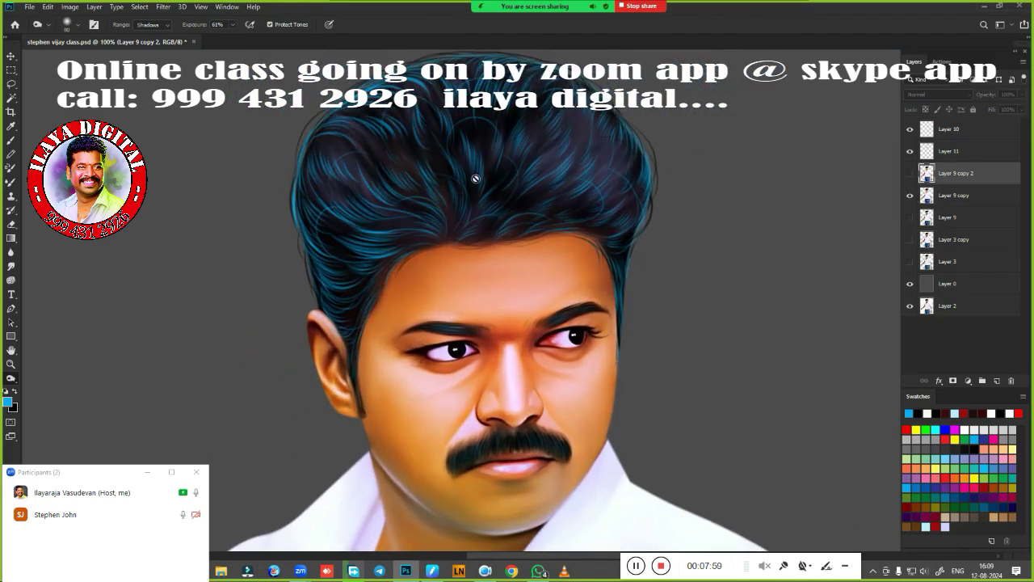
pyautogui.scroll(2, 361, 141)
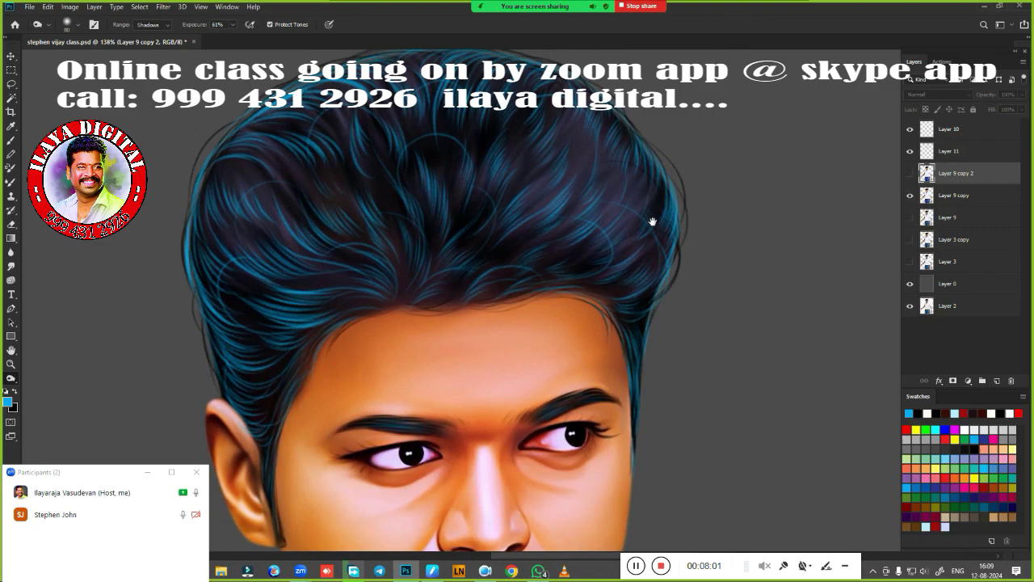
pyautogui.click(910, 173)
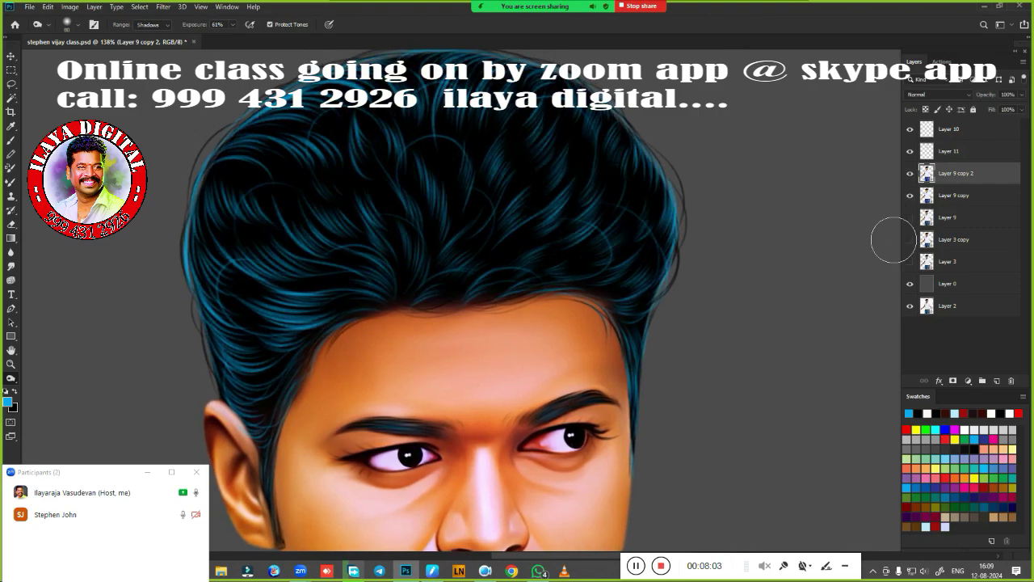
pyautogui.click(910, 195)
pyautogui.scroll(-2, 734, 277)
pyautogui.scroll(-2, 734, 277)
pyautogui.scroll(1, 719, 299)
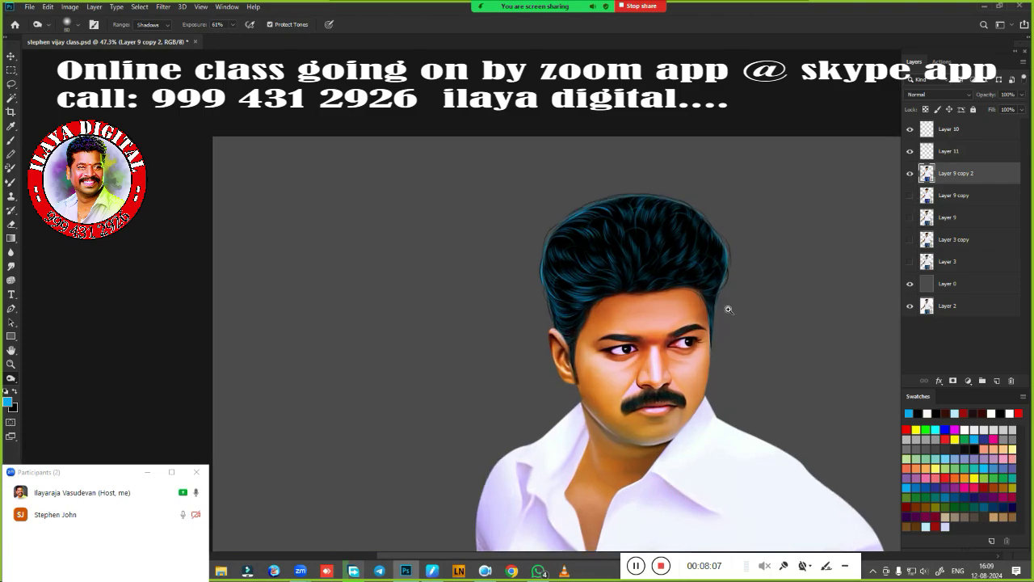
pyautogui.scroll(4, 743, 305)
# Inspect the hair's right edge and the whole portrait, then add Layer 10 to the layer selection
pyautogui.moveTo(762, 302); pyautogui.dragTo(689, 285)
pyautogui.scroll(-2, 689, 284)
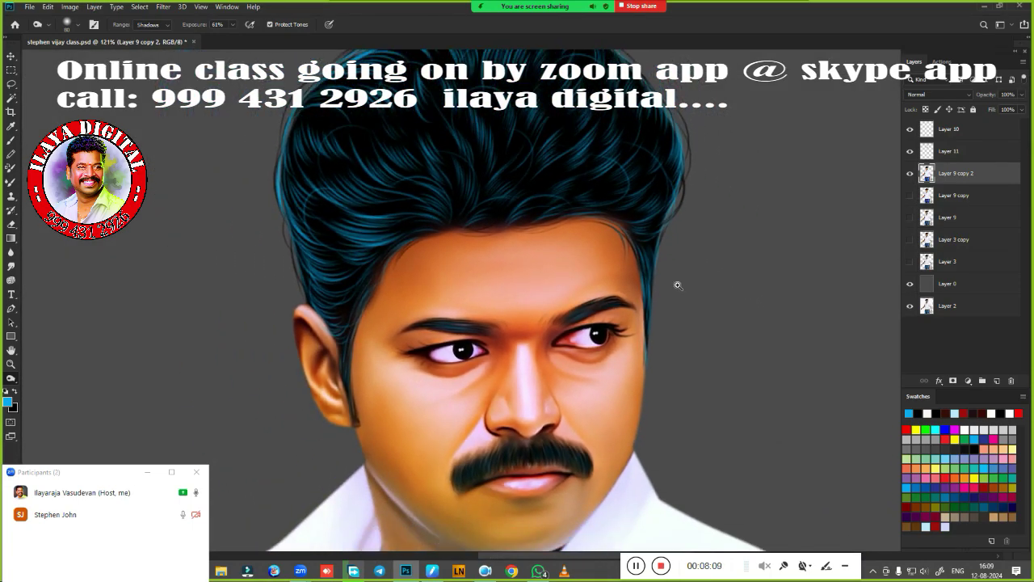
pyautogui.scroll(-2, 676, 284)
pyautogui.scroll(-1, 684, 286)
pyautogui.moveTo(653, 259); pyautogui.dragTo(670, 281)
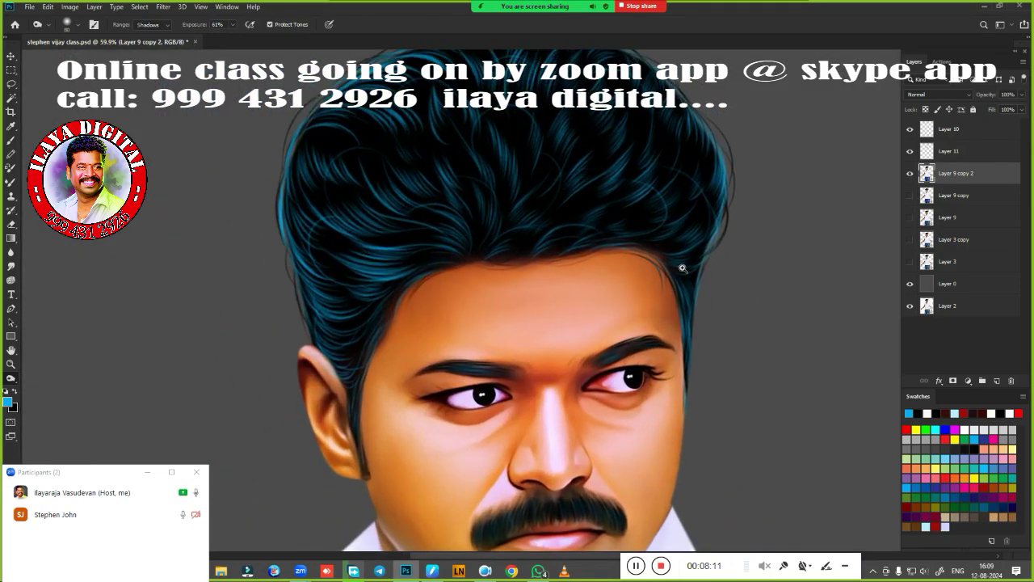
pyautogui.hotkey('ctrl', '0')
pyautogui.scroll(5, 663, 294)
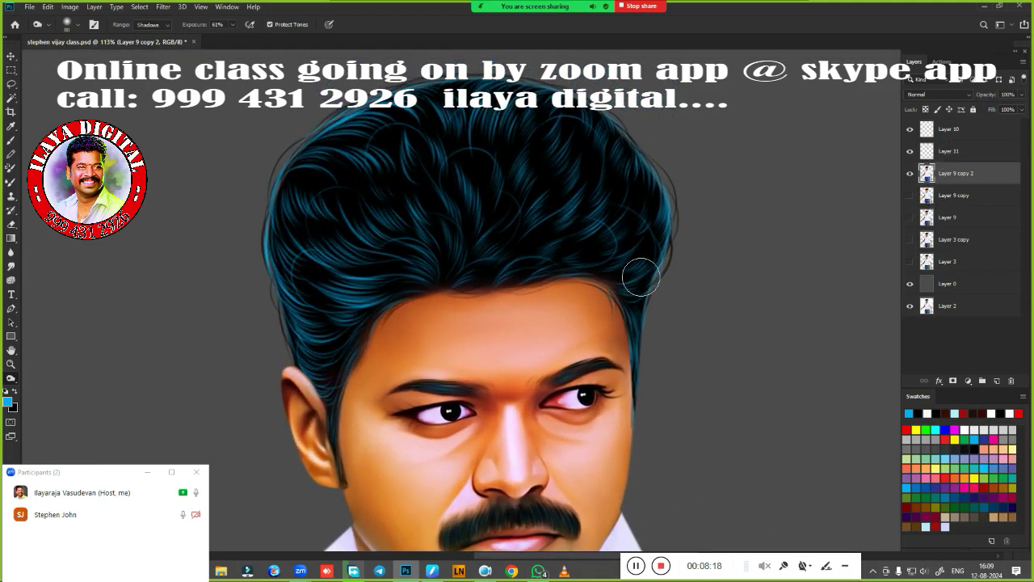
pyautogui.keyDown('ctrl'); pyautogui.click(971, 136); pyautogui.keyUp('ctrl')
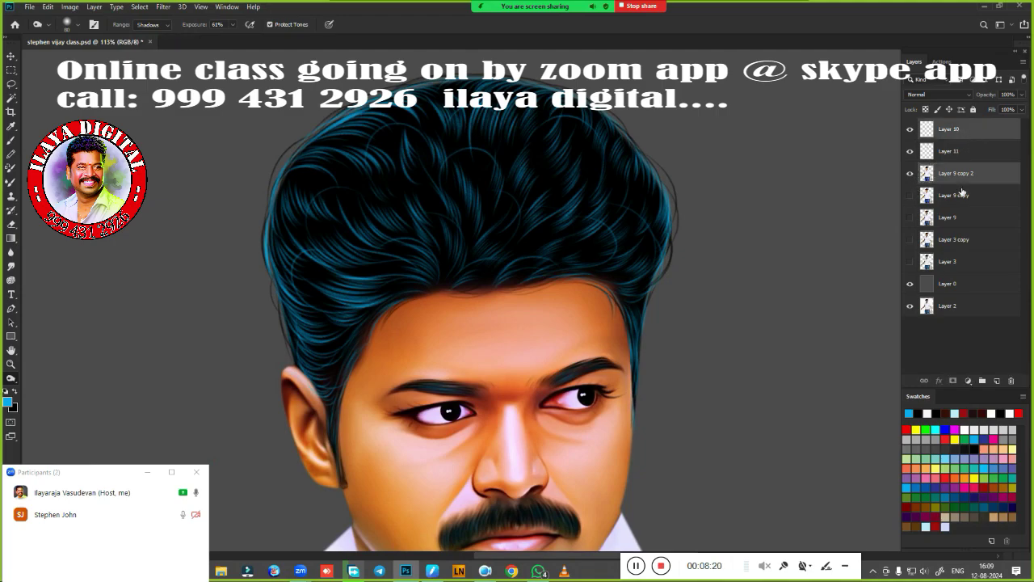
# Add a new empty Layer 12 at the top of the layer stack
pyautogui.click(998, 380)
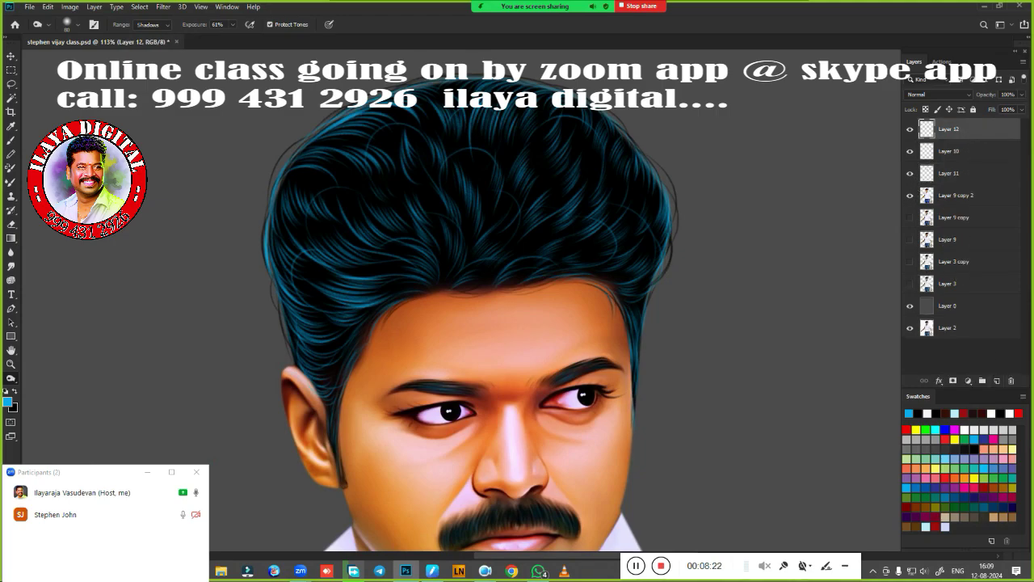
pyautogui.click(909, 151)
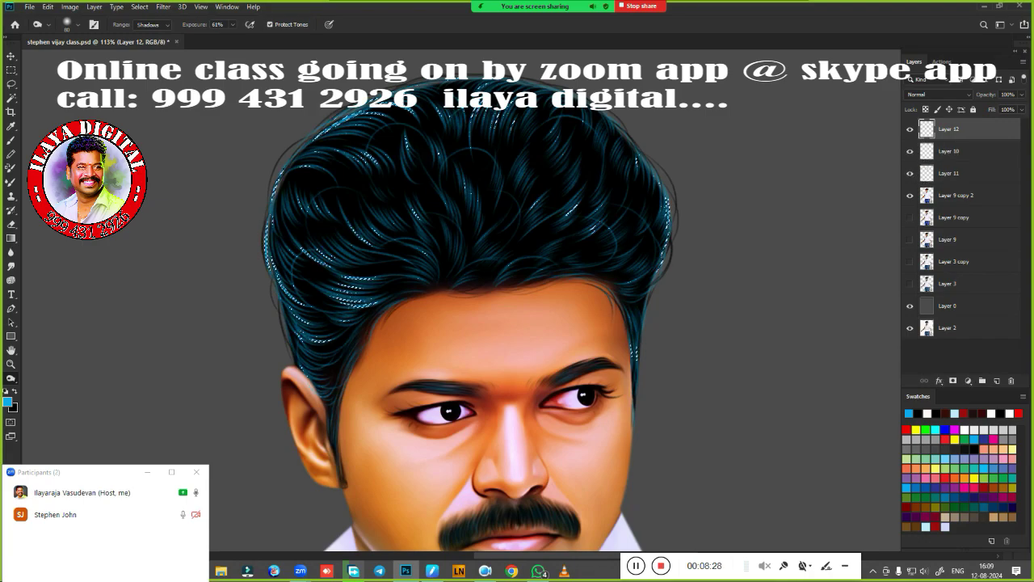
pyautogui.hotkey('ctrl', 'z')
pyautogui.scroll(-2, 686, 376)
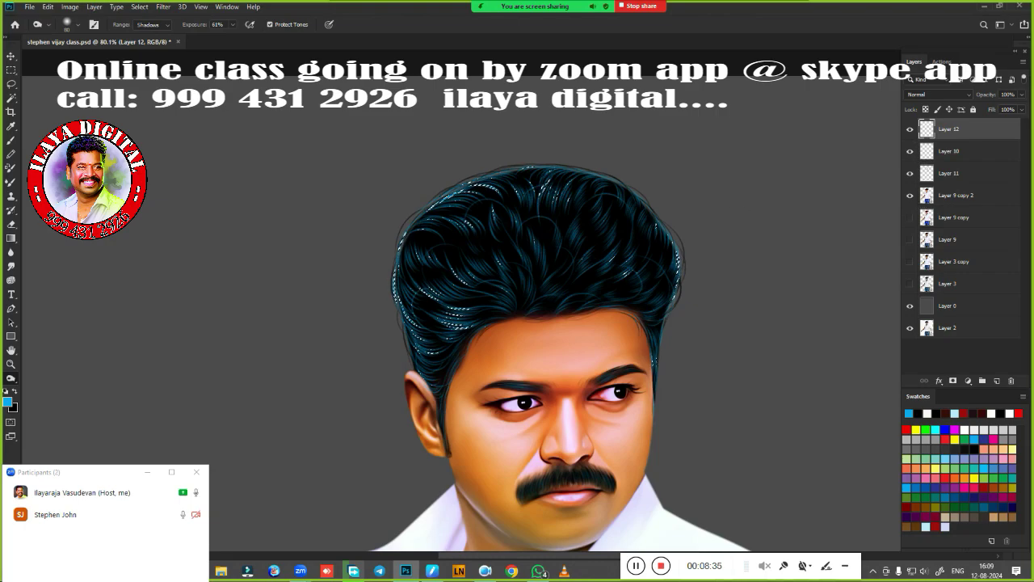
# Load a selection of only the hair highlight strands from the layer thumbnails
pyautogui.keyDown('ctrl'); pyautogui.click(927, 198); pyautogui.keyUp('ctrl')
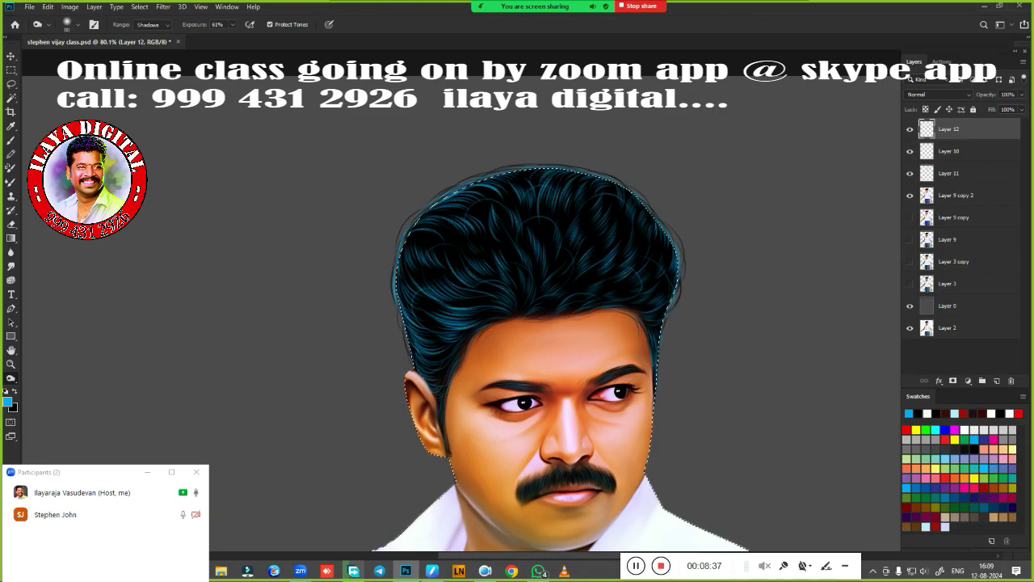
pyautogui.keyDown('ctrl'); pyautogui.click(927, 173); pyautogui.keyUp('ctrl')
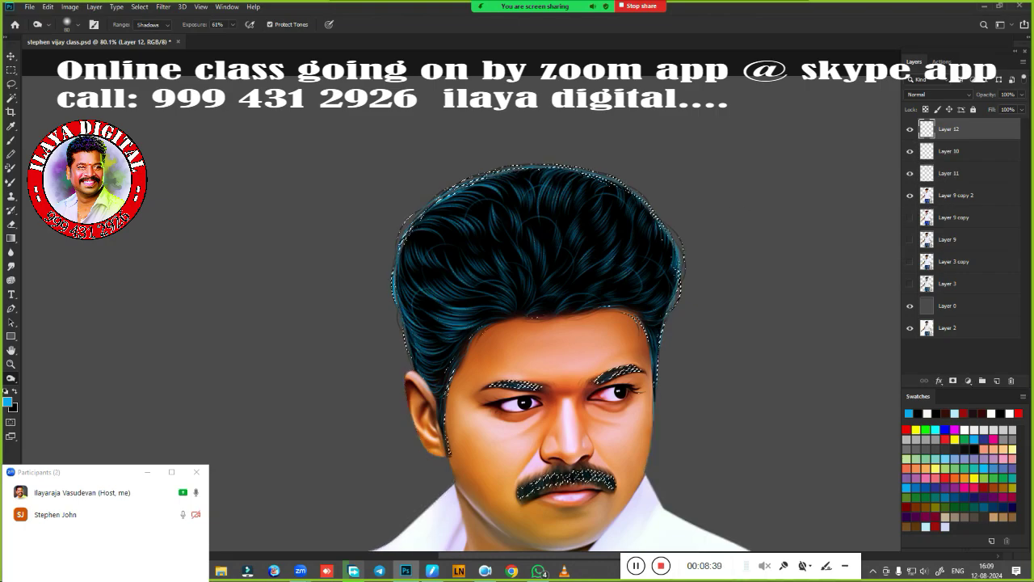
pyautogui.keyDown('ctrl'); pyautogui.click(927, 151); pyautogui.keyUp('ctrl')
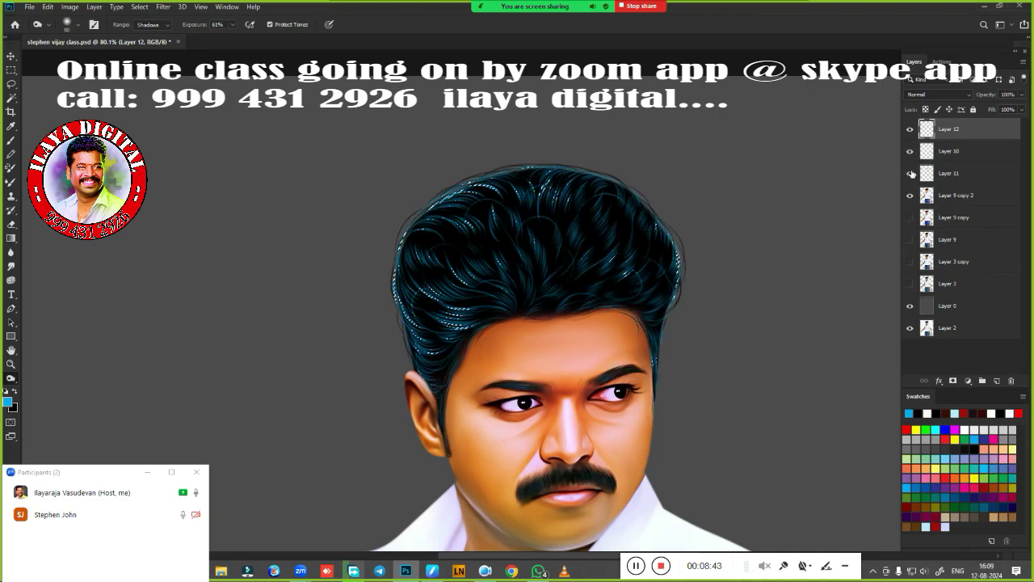
pyautogui.scroll(-3, 716, 347)
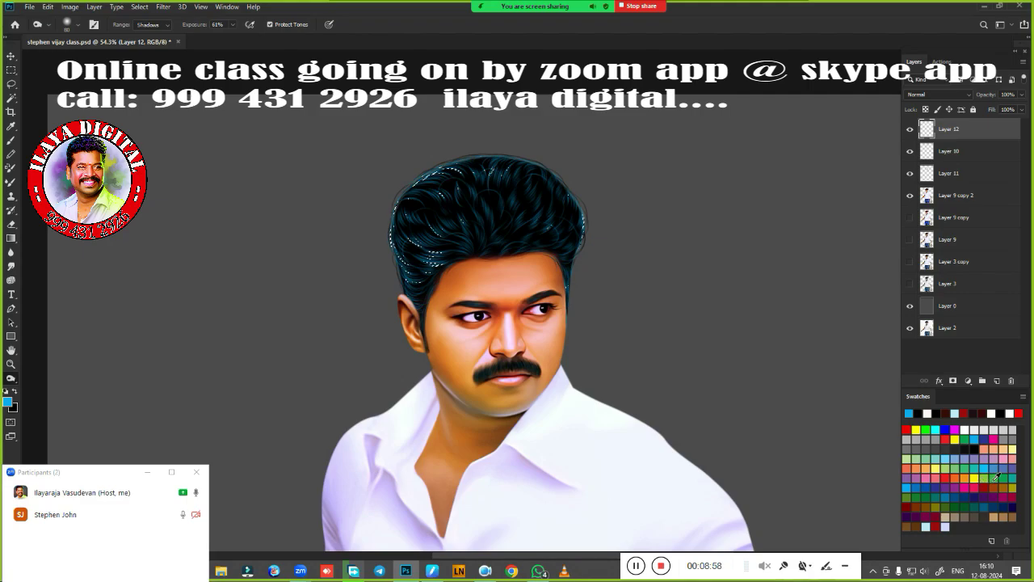
# Pick green from Swatches and set up a large soft brush from the 7 px preset
pyautogui.click(995, 475)
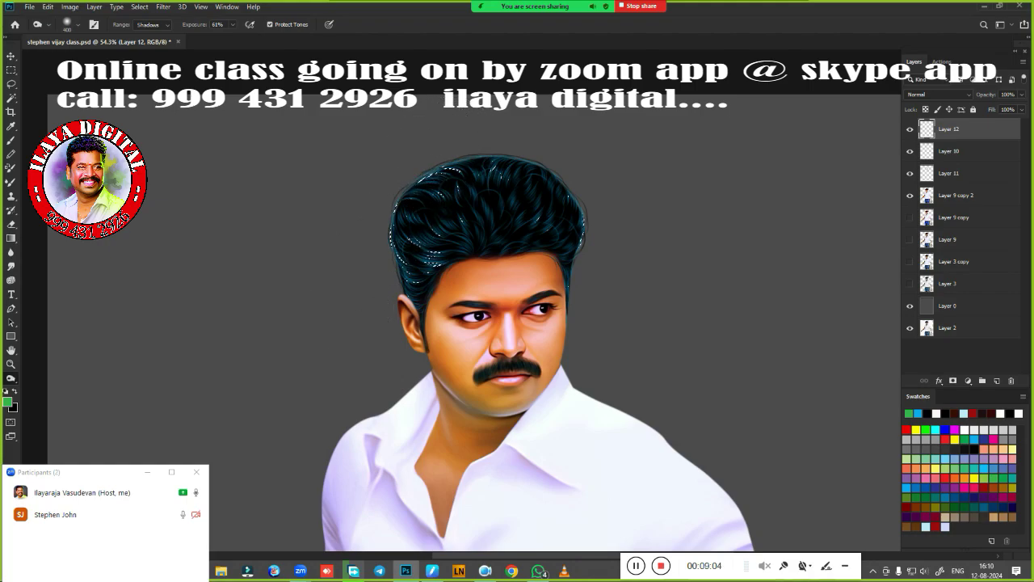
pyautogui.rightClick(623, 219)
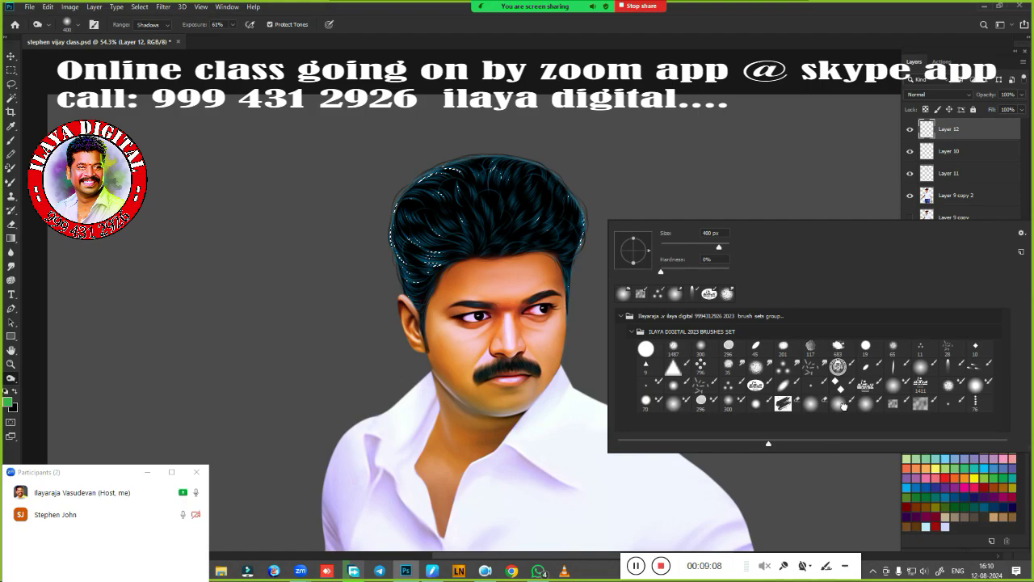
pyautogui.click(843, 406)
pyautogui.click(633, 50)
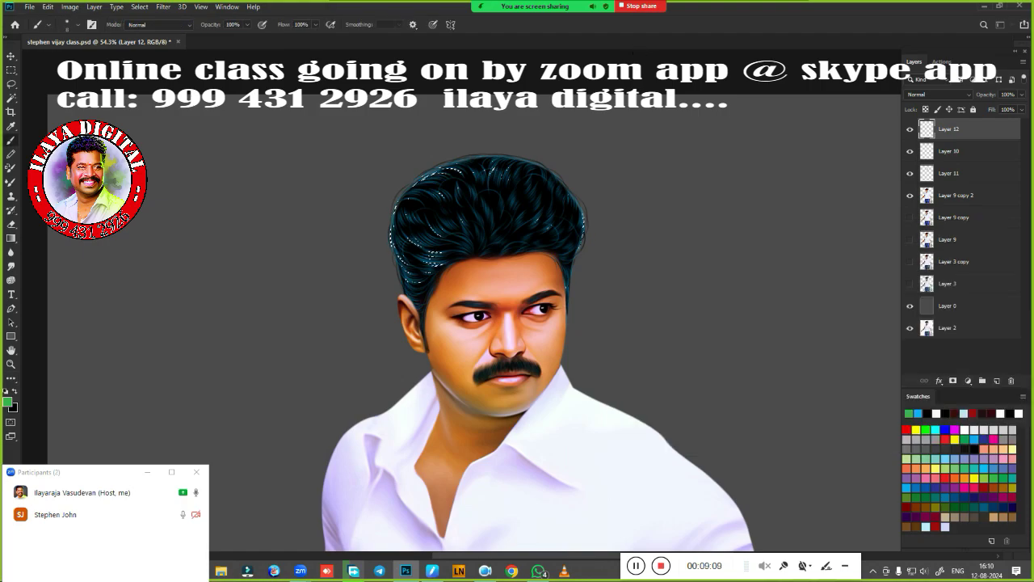
pyautogui.press(']')
pyautogui.press(']')
pyautogui.press(']')
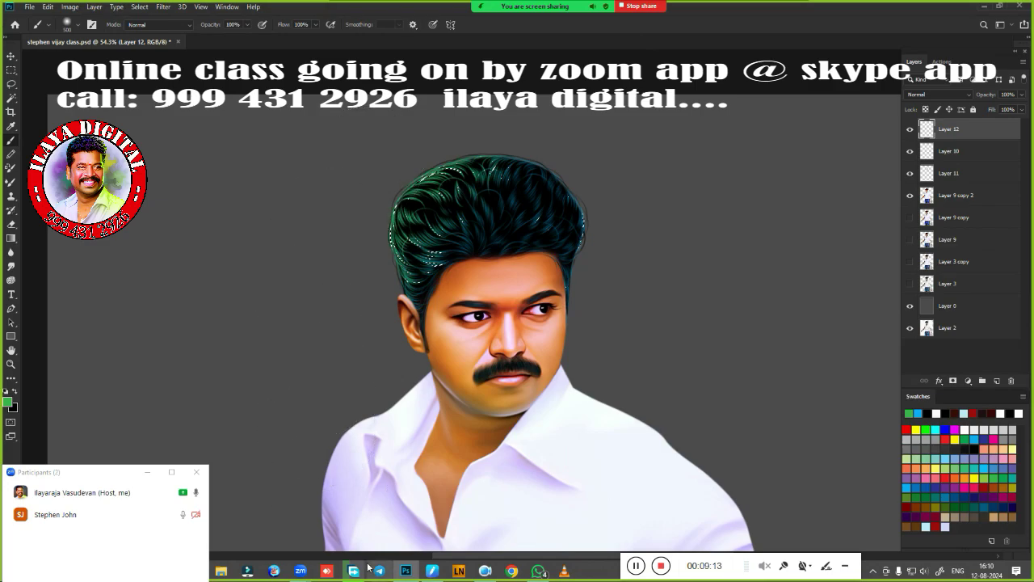
# Tint the upper-right and top of the hair magenta, then move on to yellow and red swatches
pyautogui.click(965, 486)
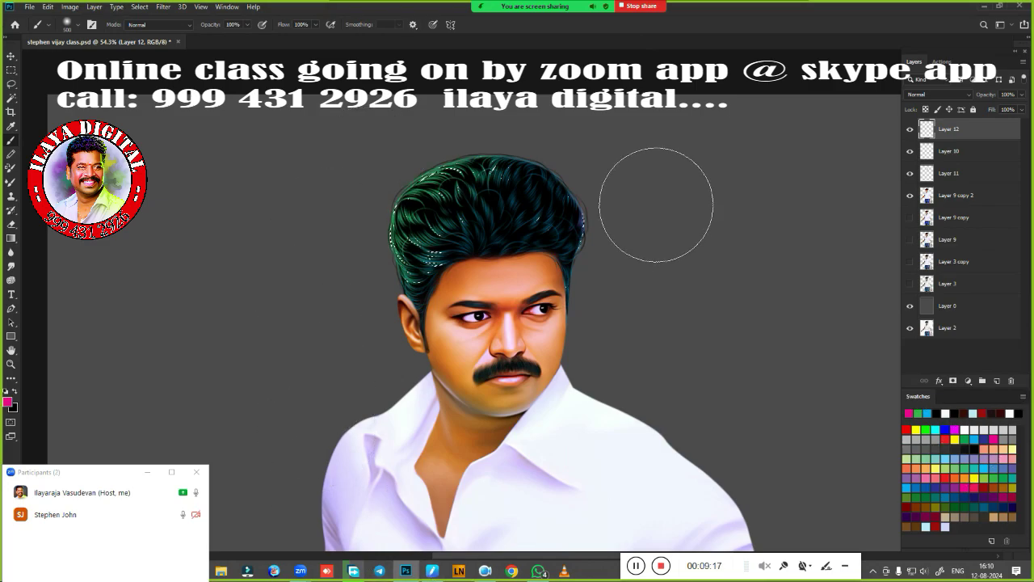
pyautogui.moveTo(656, 202); pyautogui.dragTo(531, 92)
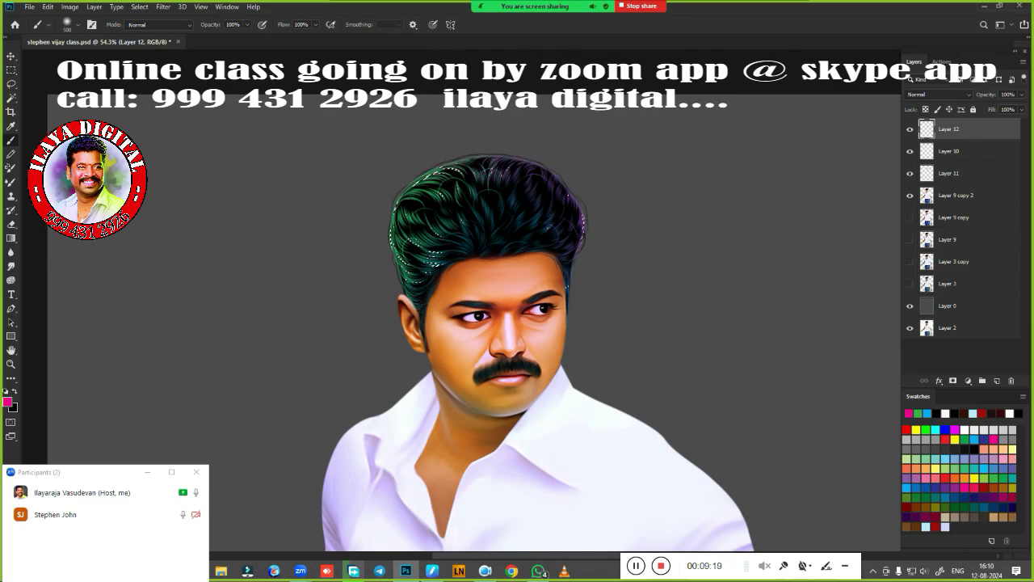
pyautogui.moveTo(525, 145); pyautogui.dragTo(643, 177)
pyautogui.click(917, 429)
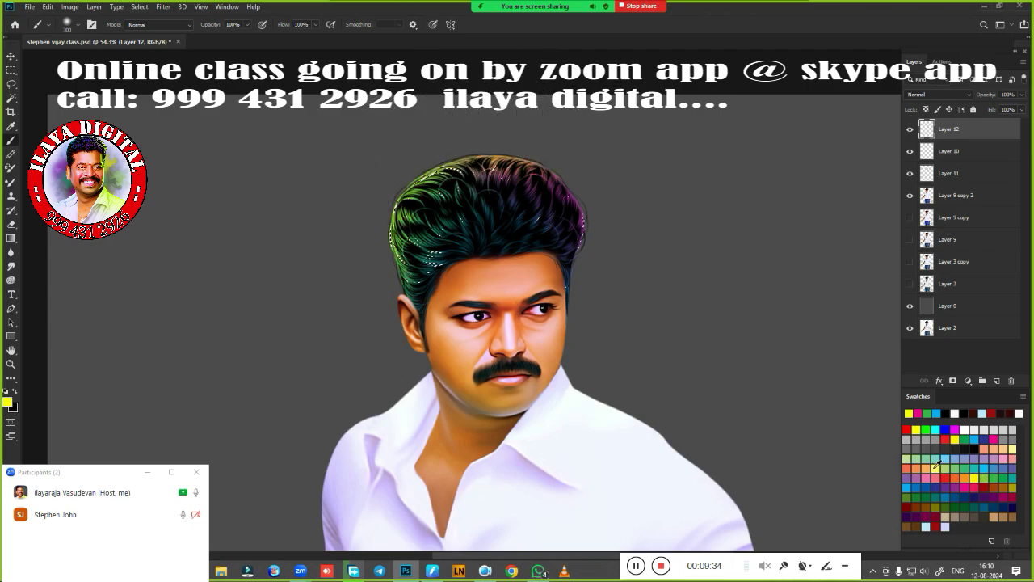
pyautogui.click(946, 477)
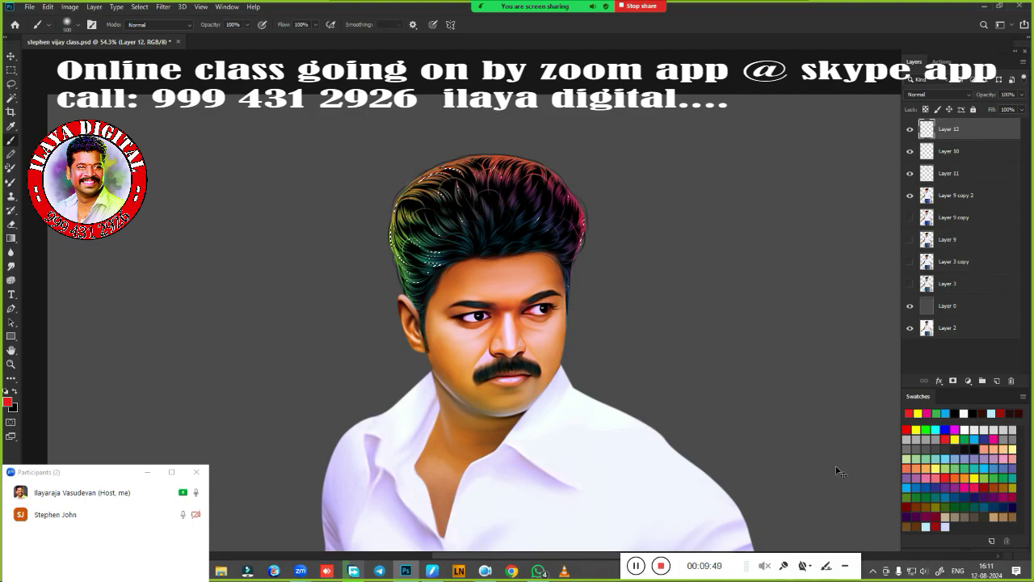
# Select Layer 9 copy 2 and choose a soft brush preset
pyautogui.scroll(-2, 670, 319)
pyautogui.scroll(-2, 670, 319)
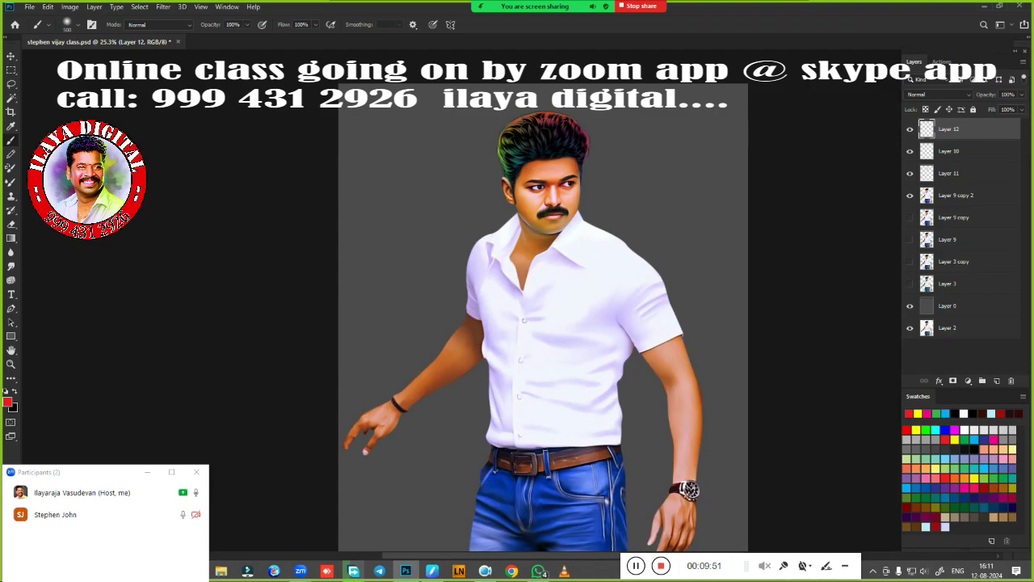
pyautogui.scroll(3, 628, 260)
pyautogui.scroll(2, 623, 380)
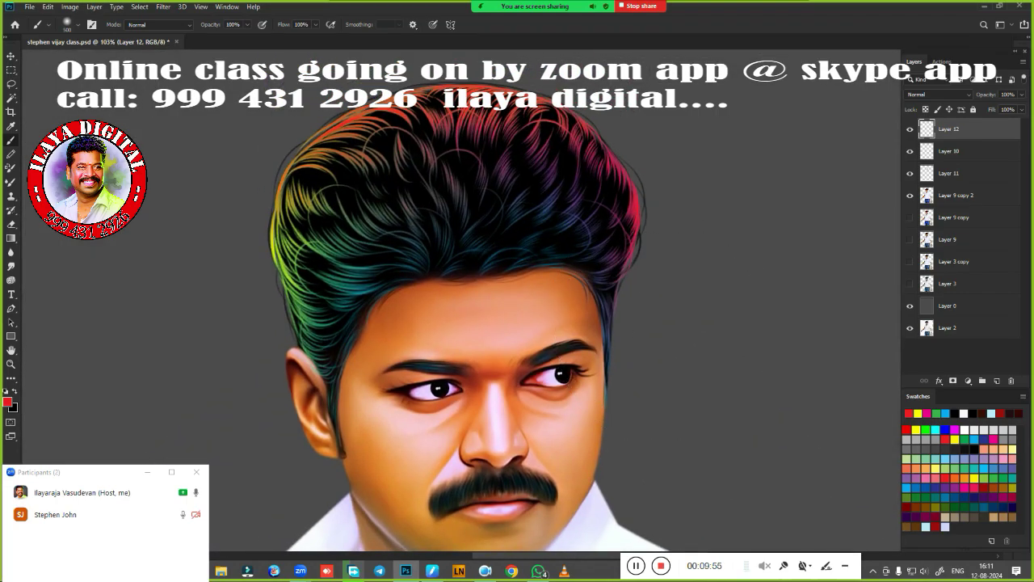
pyautogui.click(967, 206)
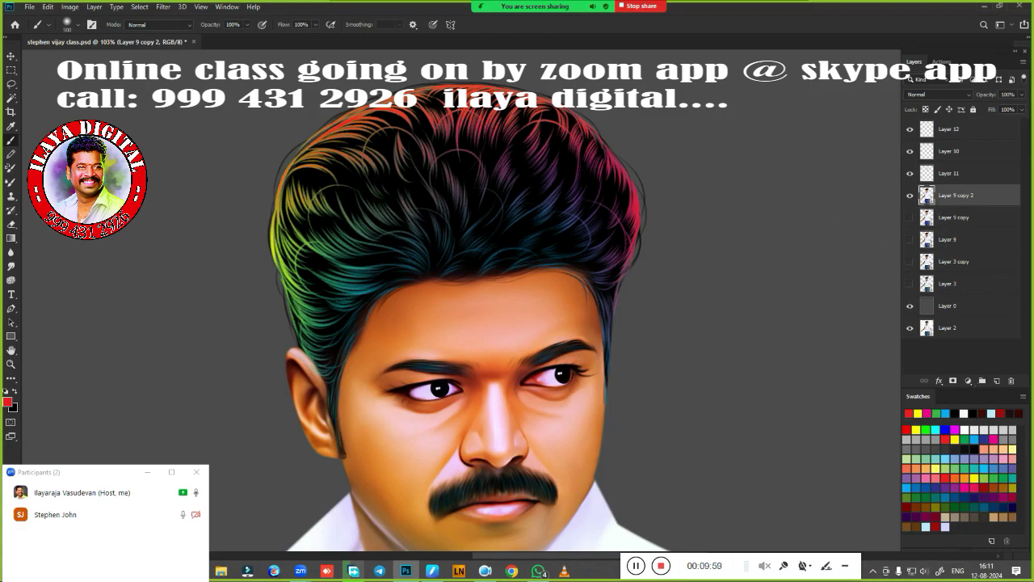
pyautogui.rightClick(602, 274)
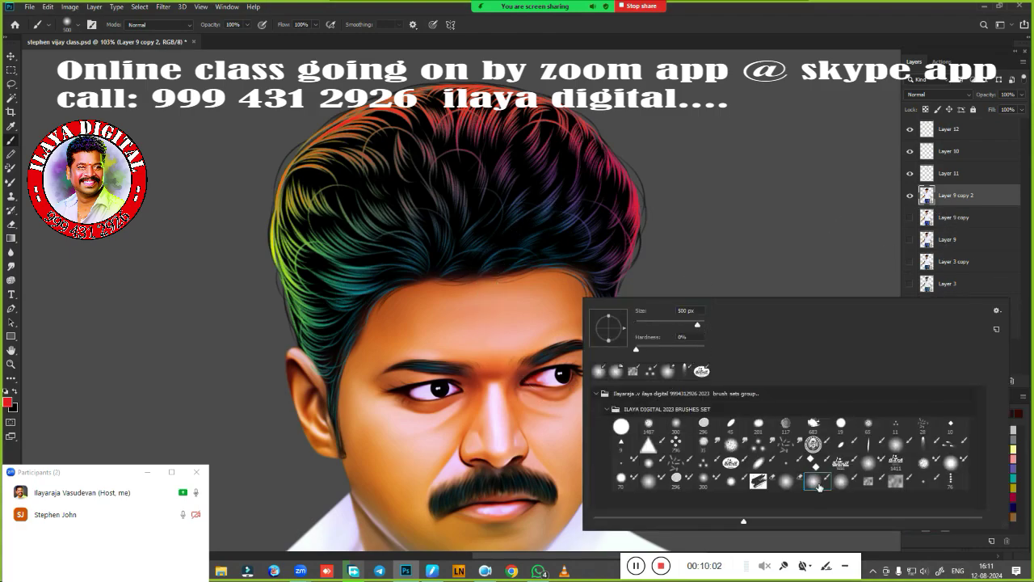
pyautogui.click(768, 25)
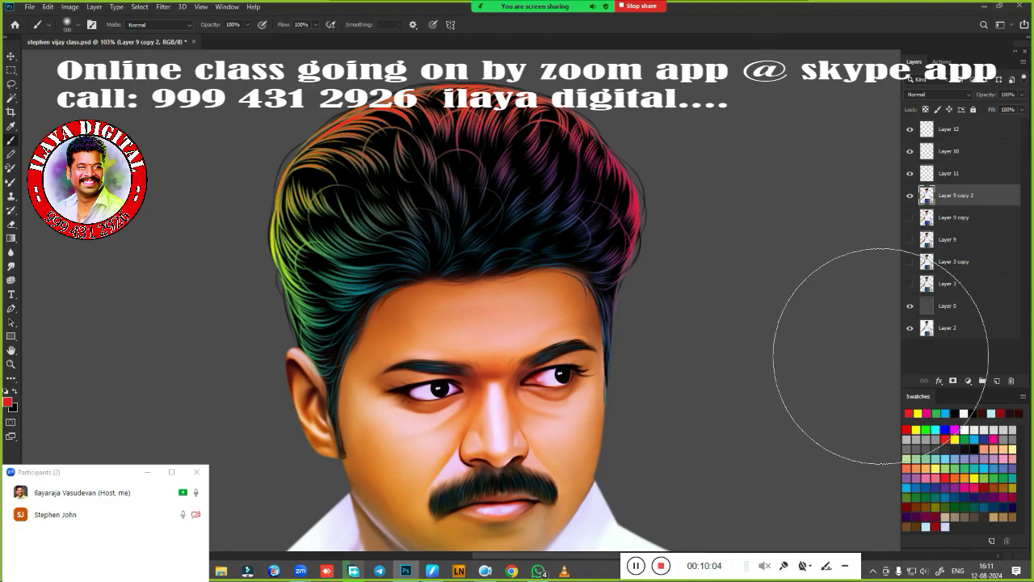
# Add Layer 13, undo a pink test stroke, and load the figure outline as a selection
pyautogui.click(998, 380)
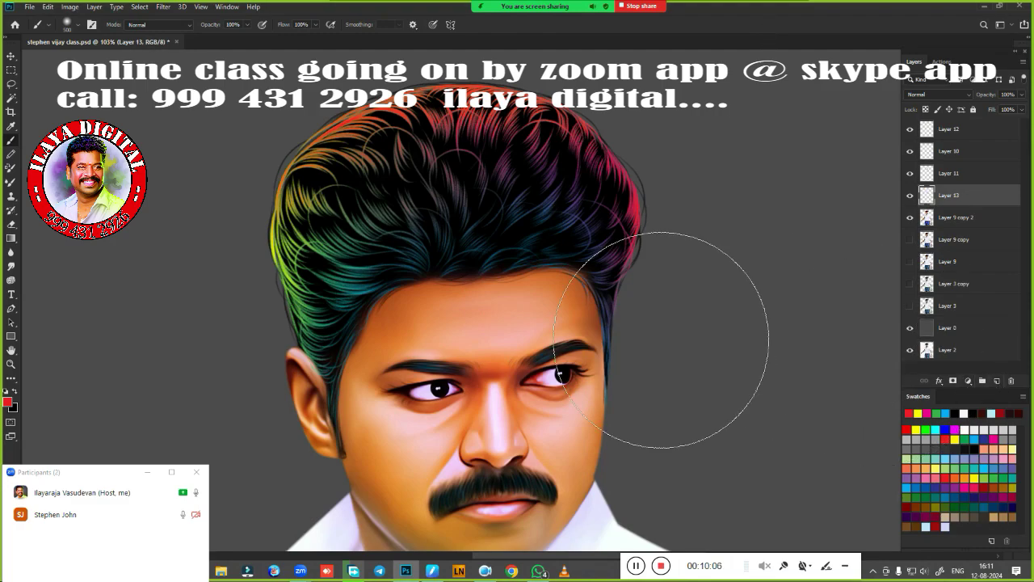
pyautogui.press('[')
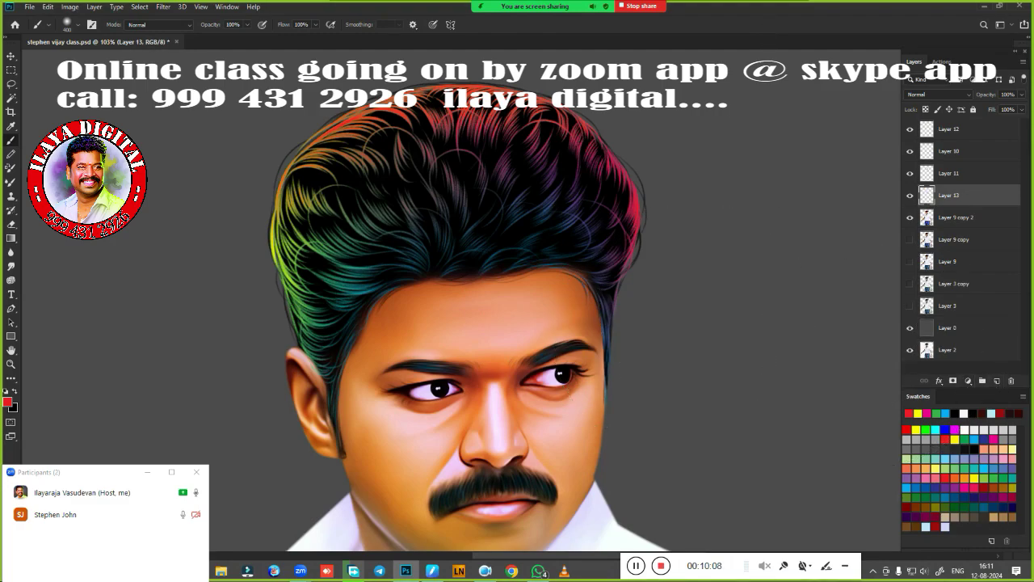
pyautogui.click(967, 486)
pyautogui.moveTo(653, 214); pyautogui.dragTo(651, 343)
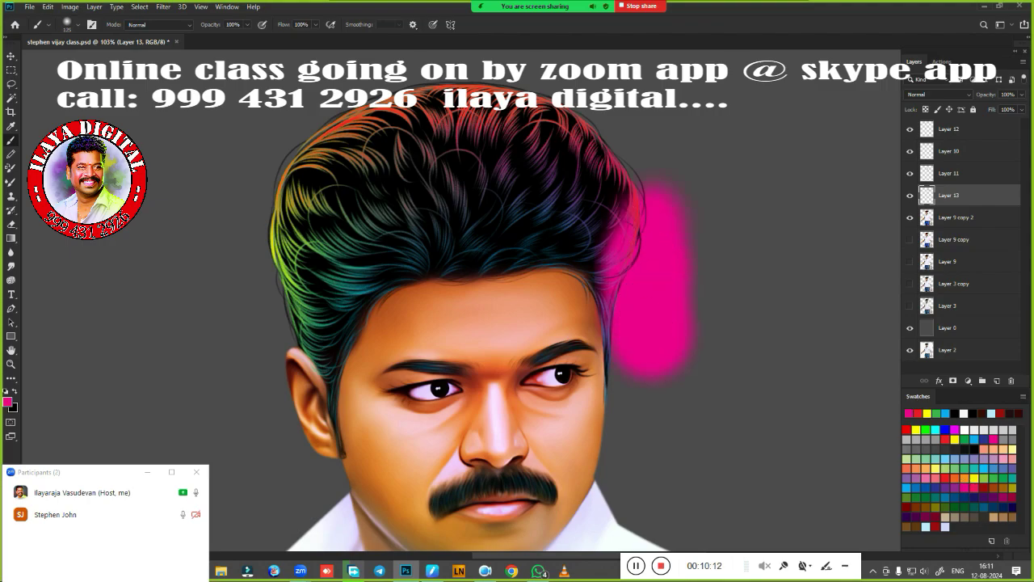
pyautogui.hotkey('ctrl', 'z')
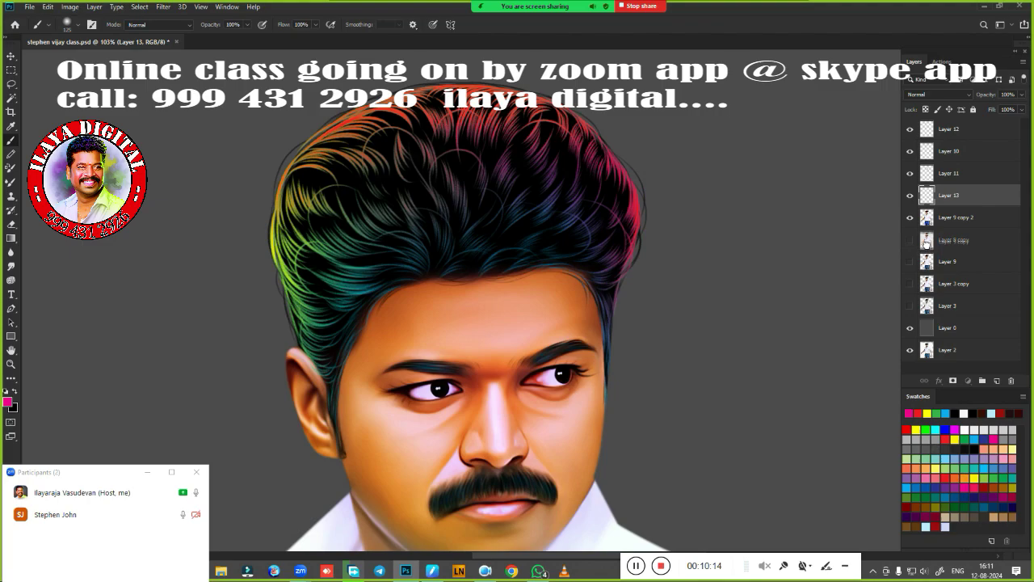
pyautogui.keyDown('ctrl'); pyautogui.click(927, 239); pyautogui.keyUp('ctrl')
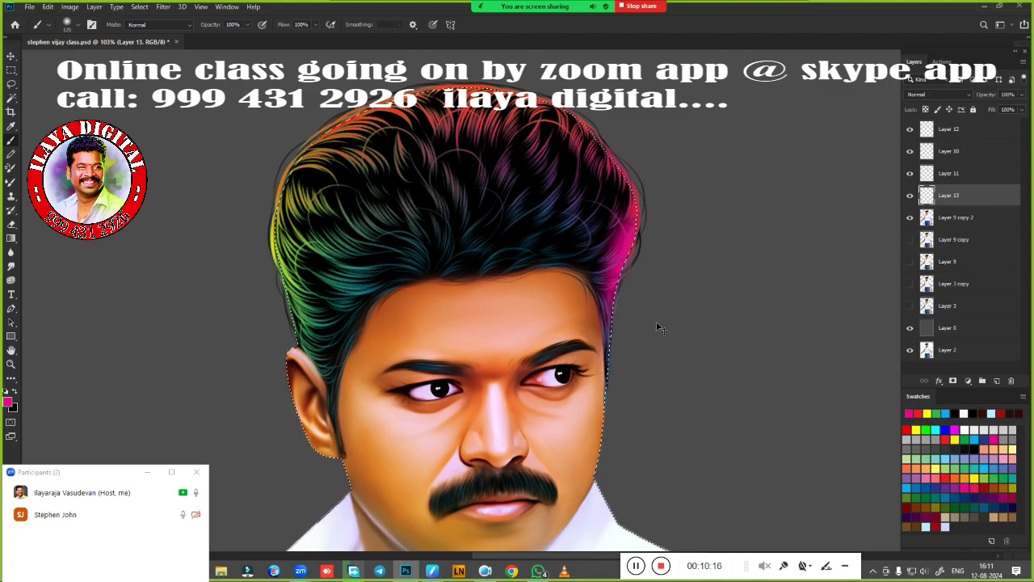
# Paint magenta glows along the hair's right edge and across its top
pyautogui.hotkey('ctrl', 'z')
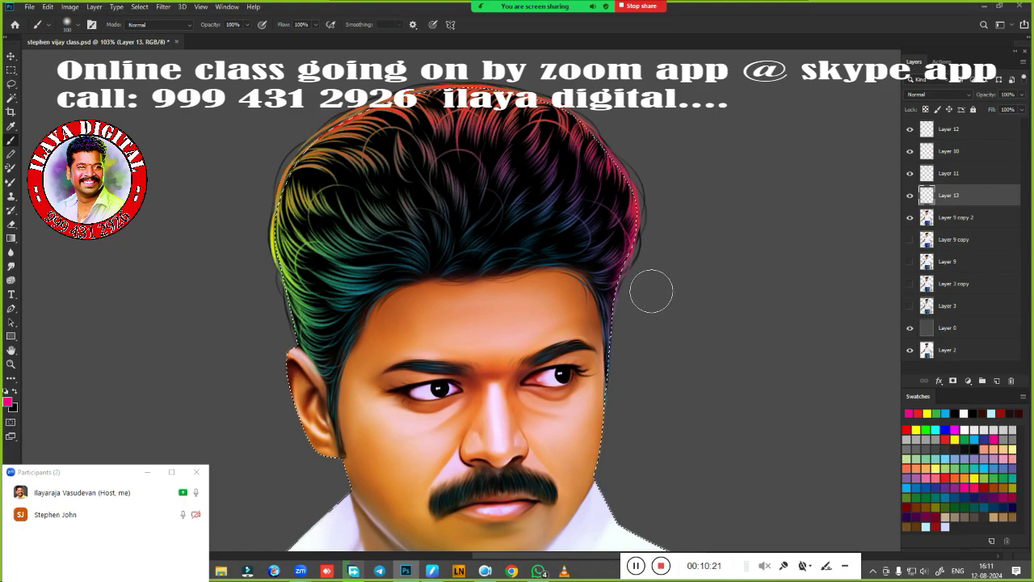
pyautogui.press(']')
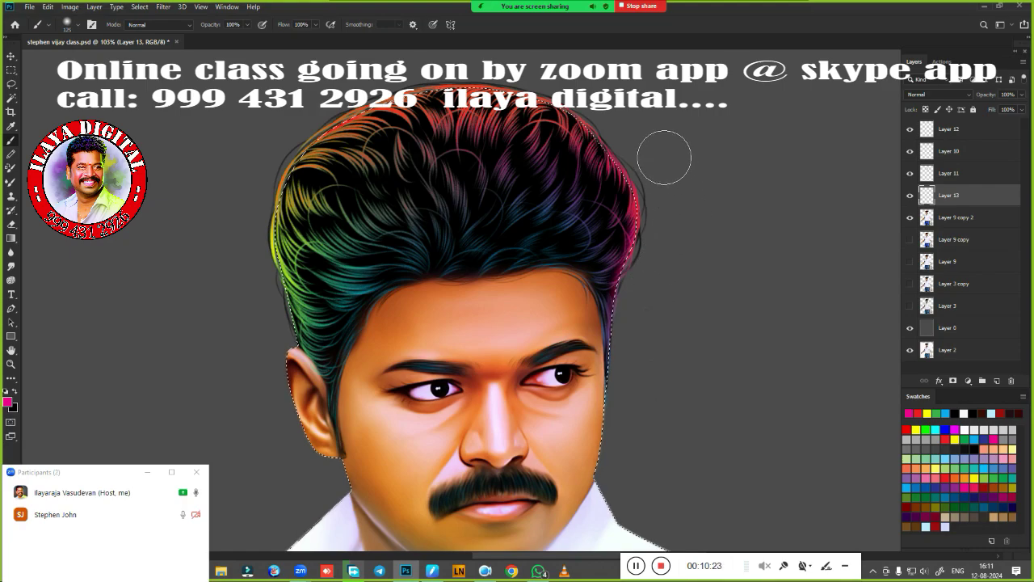
pyautogui.moveTo(660, 158)
pyautogui.mouseDown()
pyautogui.moveTo(623, 104)
pyautogui.moveTo(602, 113)
pyautogui.moveTo(661, 167)
pyautogui.moveTo(670, 235)
pyautogui.moveTo(662, 277)
pyautogui.mouseUp()
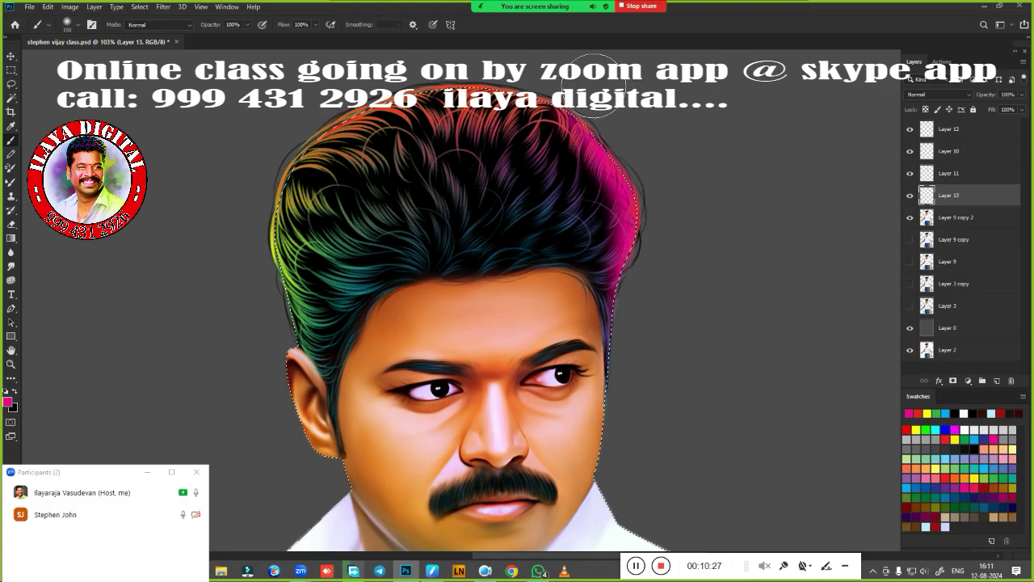
pyautogui.moveTo(592, 84); pyautogui.dragTo(505, 109)
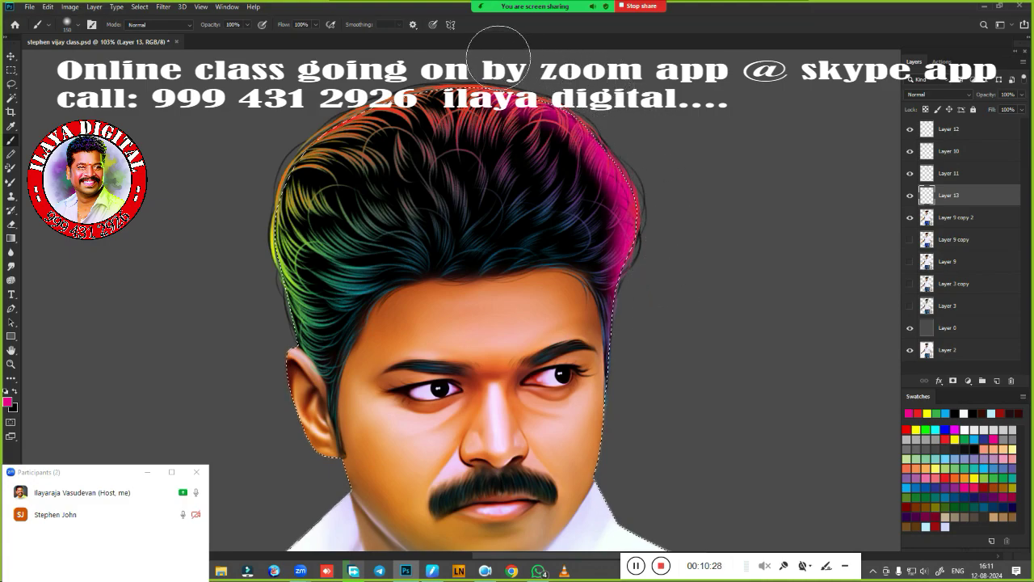
# Paint yellow down the left hair edge and ear, switch to red, then deselect
pyautogui.click(927, 414)
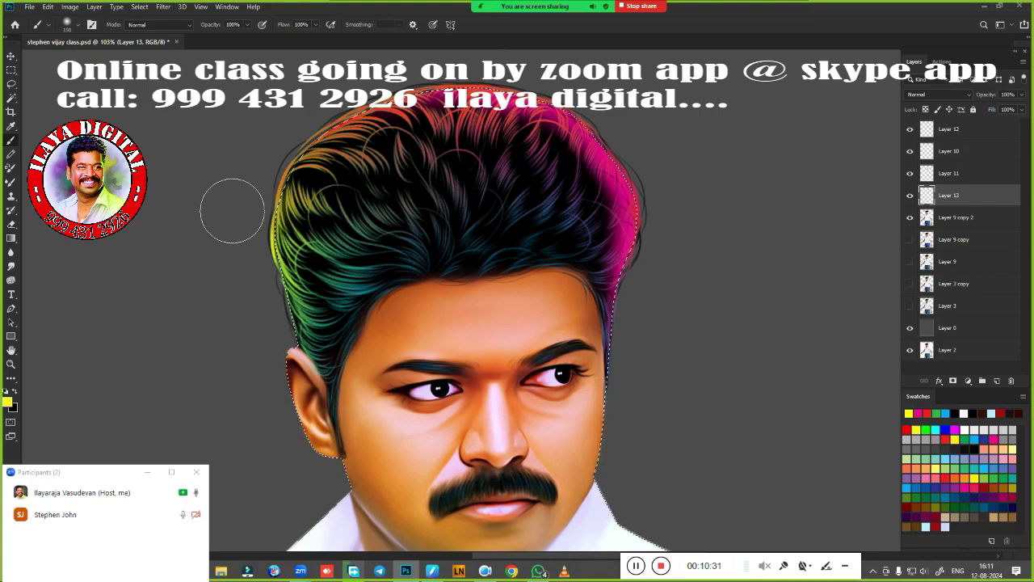
pyautogui.moveTo(231, 210); pyautogui.dragTo(265, 429)
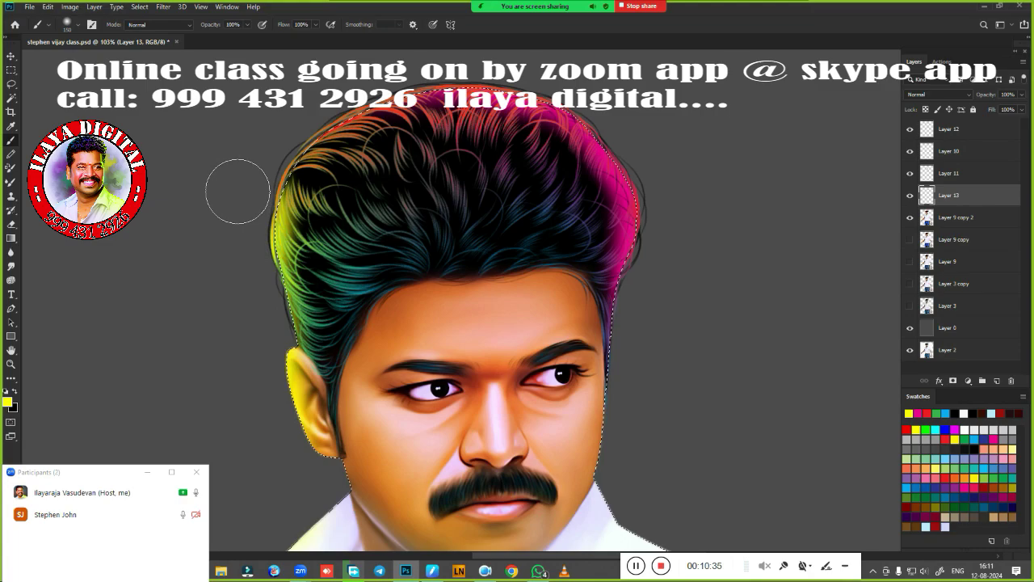
pyautogui.moveTo(243, 189); pyautogui.dragTo(406, 55)
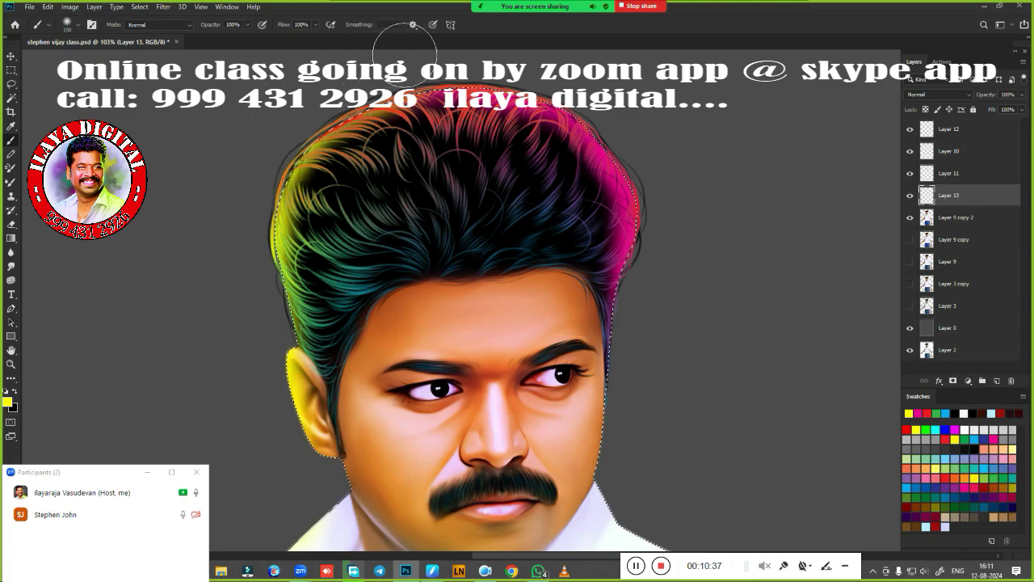
pyautogui.click(945, 438)
pyautogui.moveTo(686, 256); pyautogui.dragTo(728, 346)
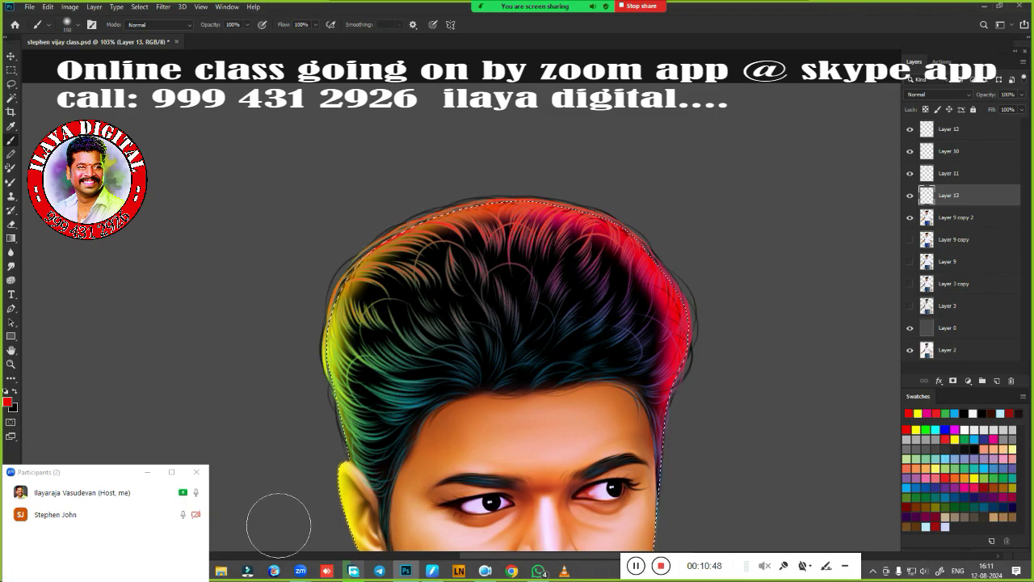
pyautogui.hotkey('ctrl', 'd')
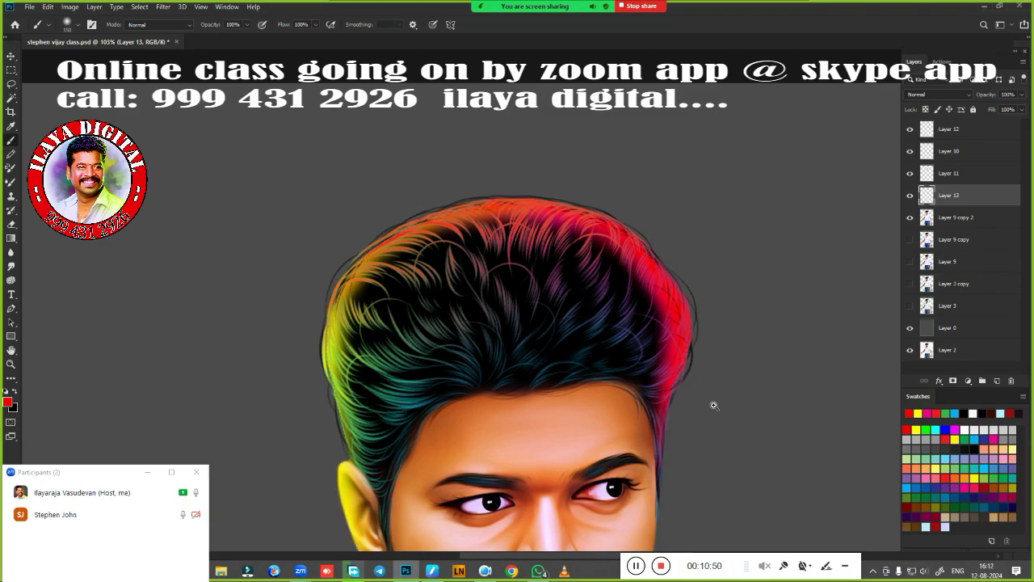
pyautogui.hotkey('ctrl', '0')
pyautogui.scroll(3, 620, 230)
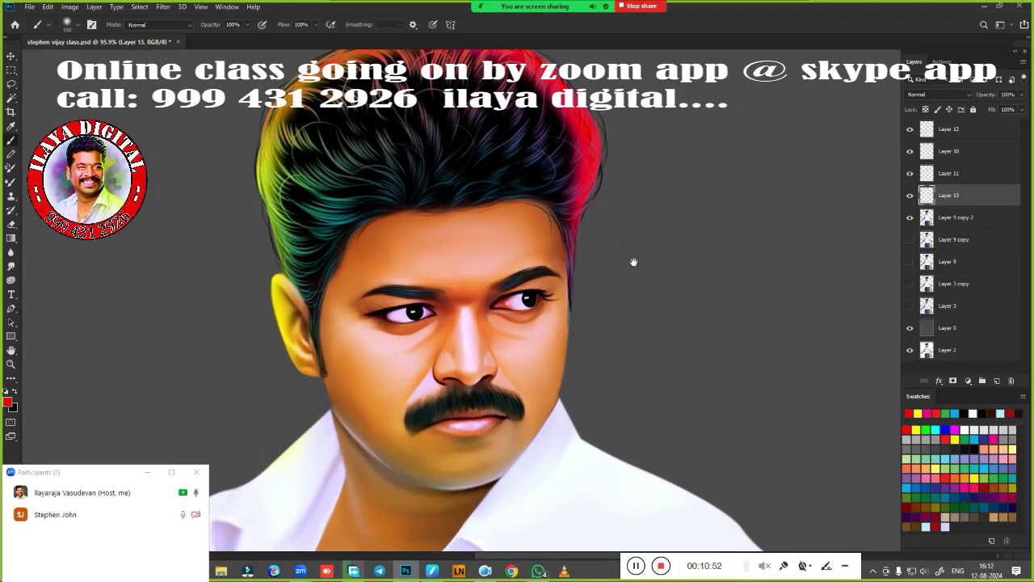
pyautogui.scroll(1, 630, 255)
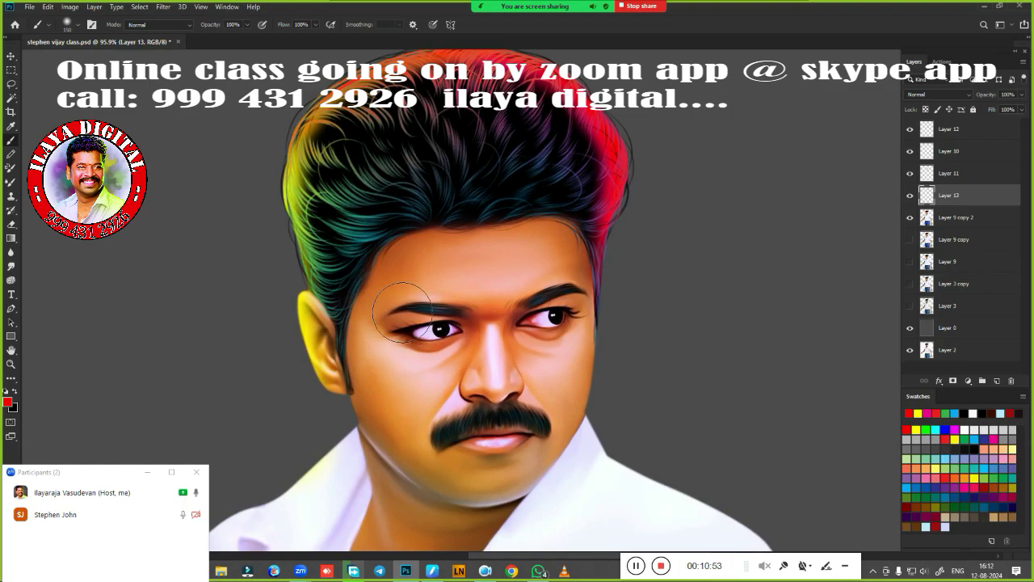
# Set the Eraser to about half strength and fade the yellow on the left ear
pyautogui.press('e')
pyautogui.click(203, 25)
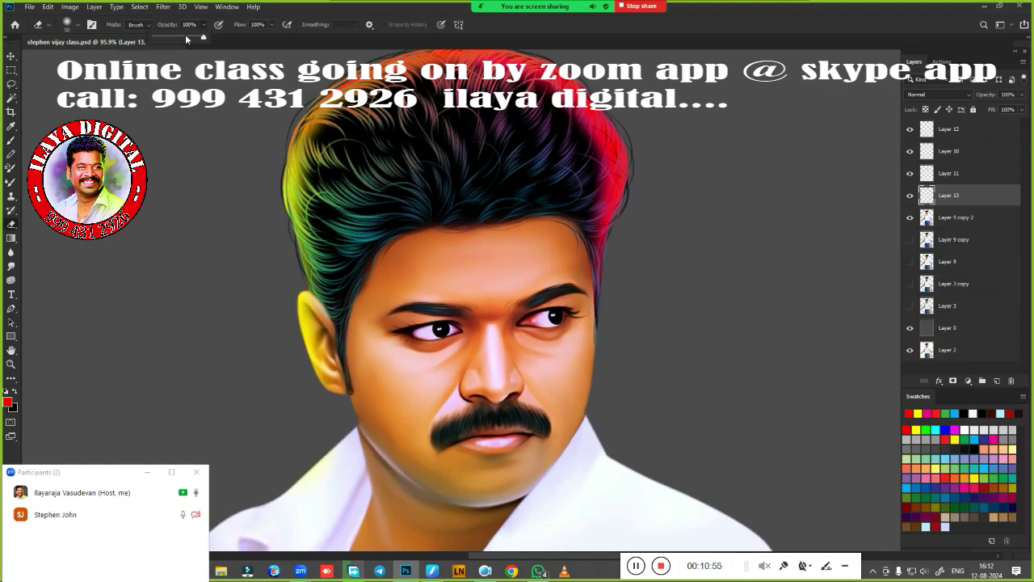
pyautogui.press('Return')
pyautogui.moveTo(309, 305)
pyautogui.mouseDown()
pyautogui.moveTo(300, 370)
pyautogui.moveTo(311, 356)
pyautogui.mouseUp()
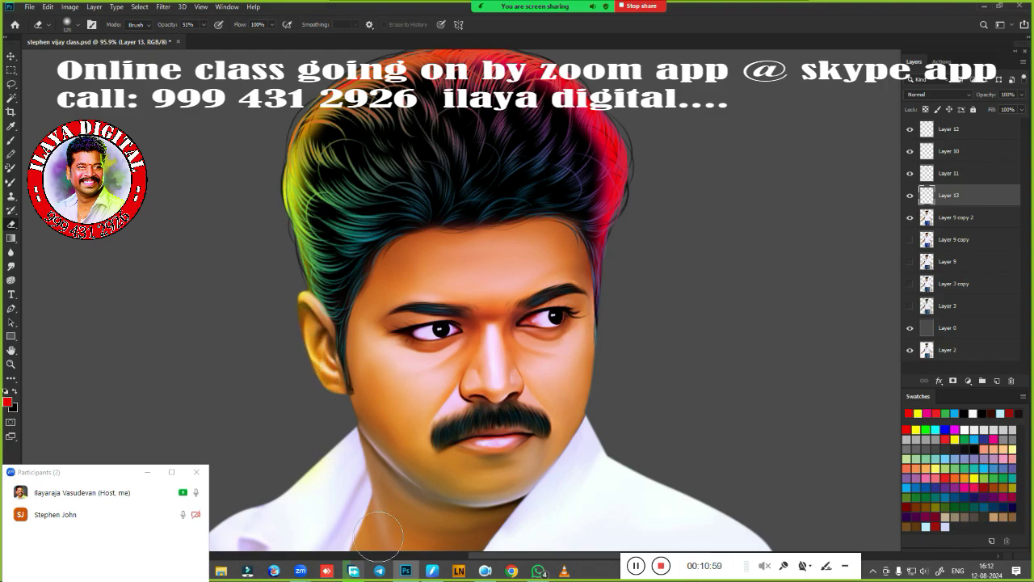
# Enlarge the eraser and erase the red and purple tint from the hair's left side and top
pyautogui.press(']')
pyautogui.moveTo(345, 212); pyautogui.dragTo(357, 163)
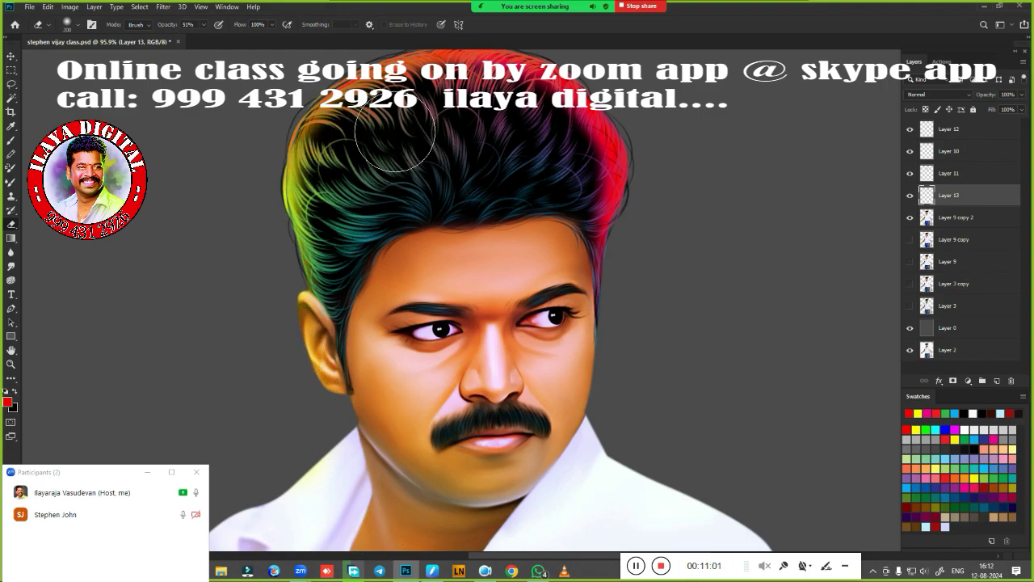
pyautogui.press(']')
pyautogui.moveTo(428, 77); pyautogui.dragTo(440, 137)
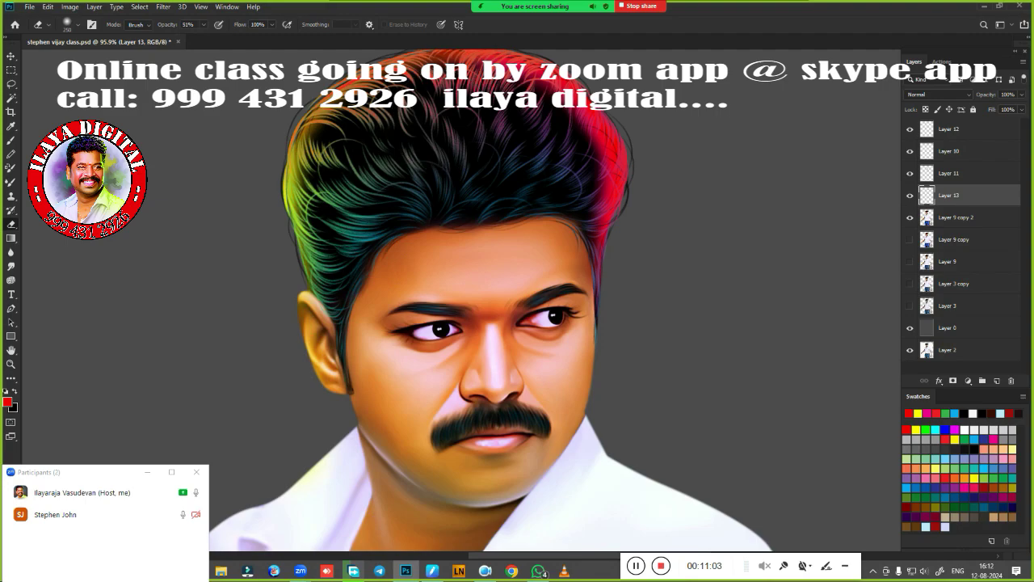
pyautogui.moveTo(469, 188); pyautogui.dragTo(485, 275)
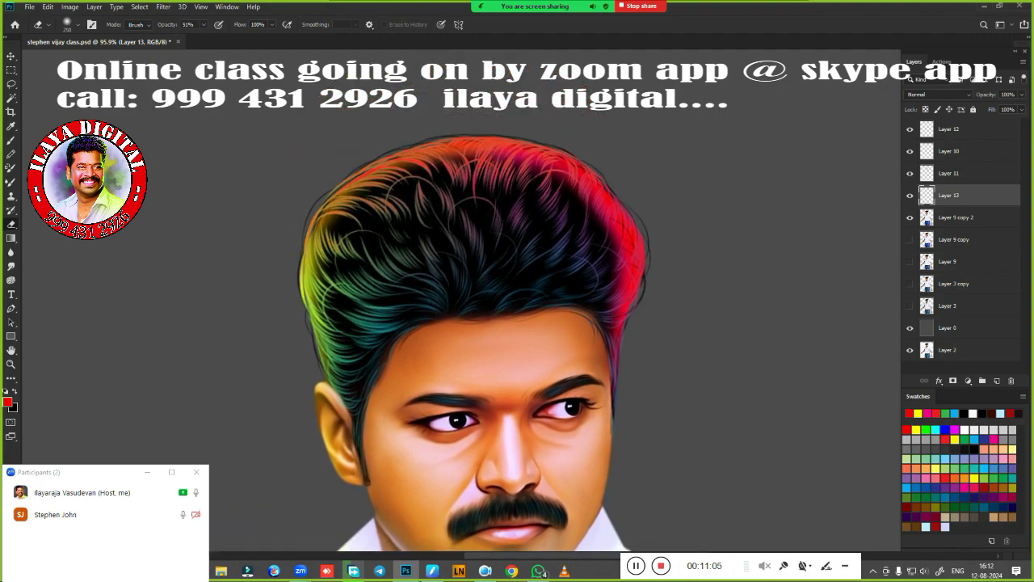
pyautogui.moveTo(501, 212)
pyautogui.mouseDown()
pyautogui.moveTo(485, 232)
pyautogui.moveTo(566, 240)
pyautogui.moveTo(590, 282)
pyautogui.moveTo(573, 323)
pyautogui.mouseUp()
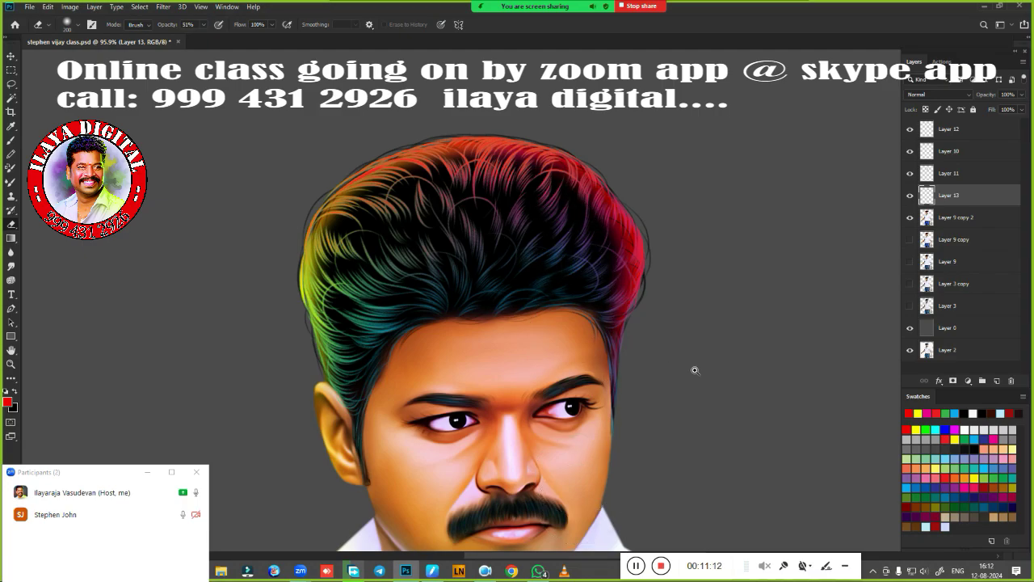
pyautogui.scroll(-4, 695, 371)
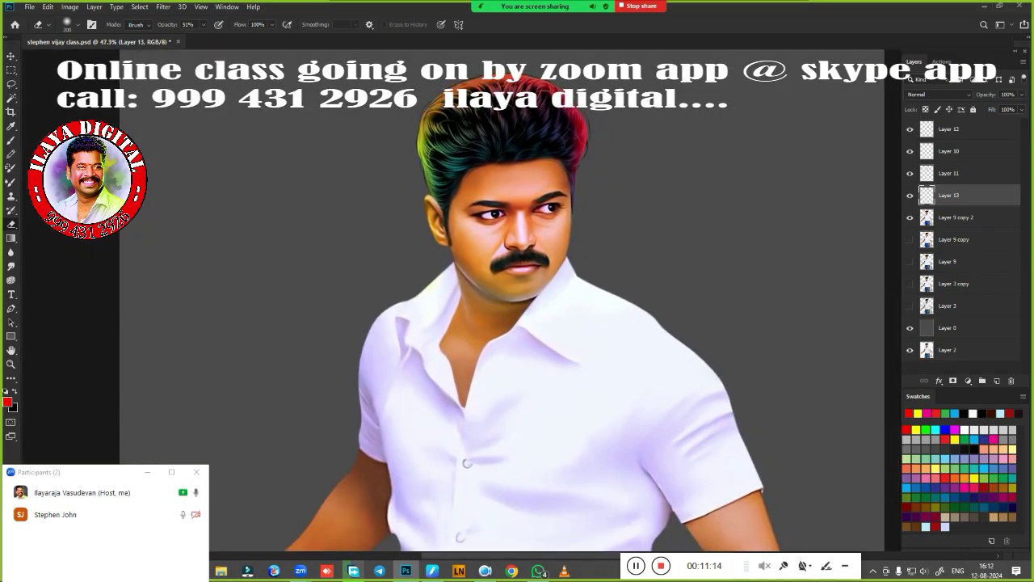
pyautogui.scroll(-3, 662, 265)
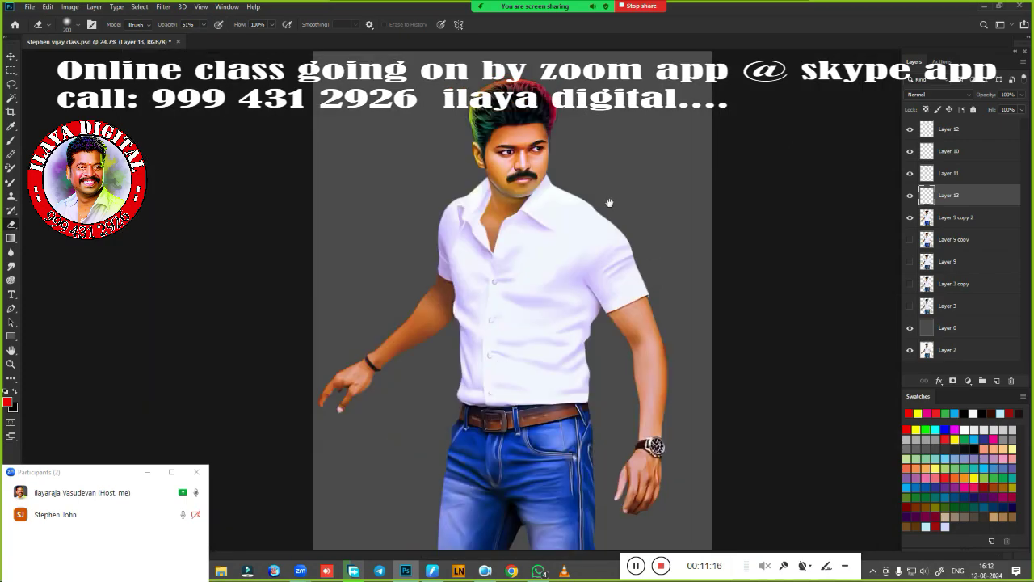
# Load the figure as a selection and switch to an enlarged soft brush
pyautogui.keyDown('ctrl'); pyautogui.click(927, 217); pyautogui.keyUp('ctrl')
pyautogui.scroll(2, 502, 258)
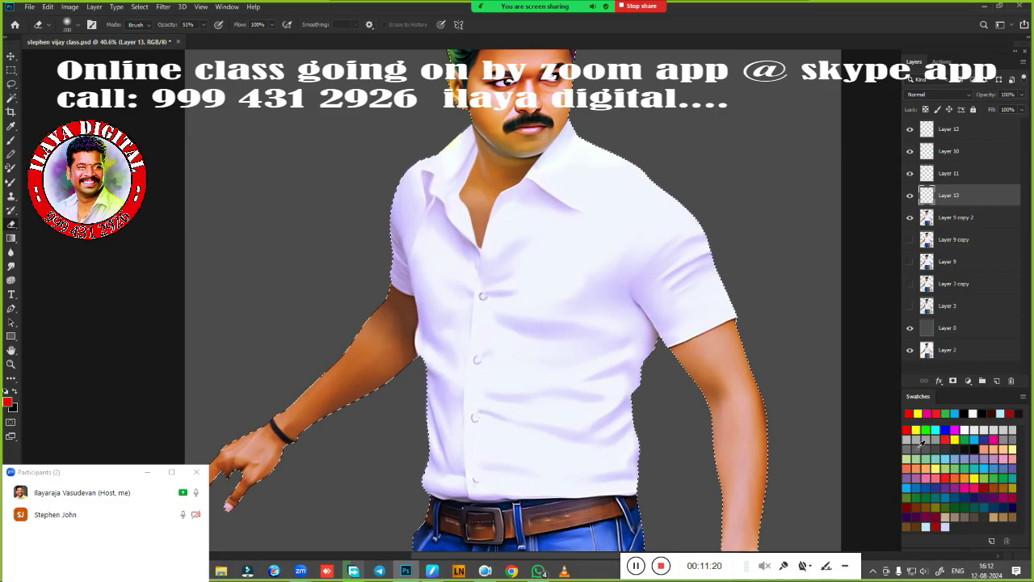
pyautogui.scroll(-2, 714, 286)
pyautogui.press('b')
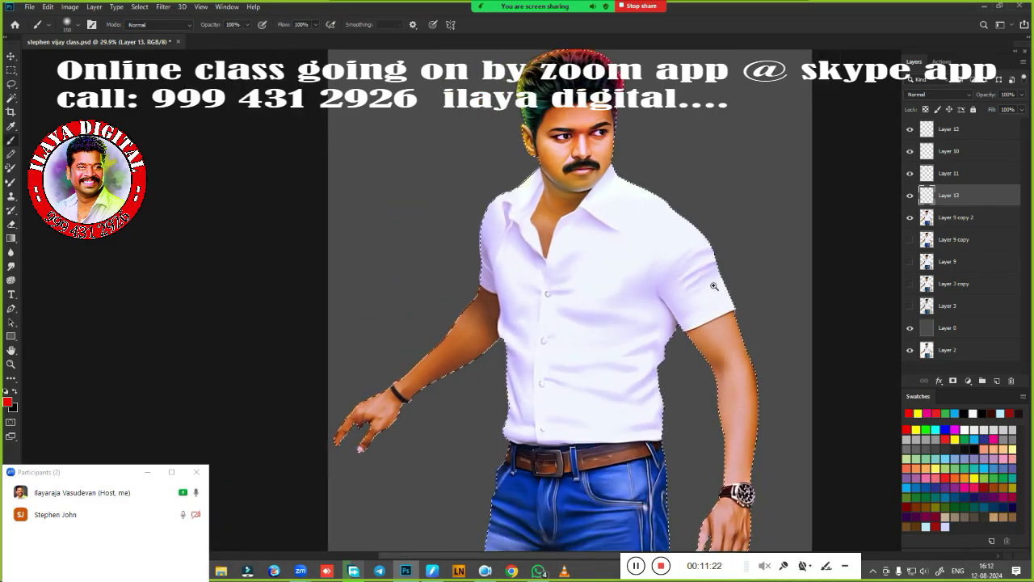
pyautogui.moveTo(714, 286); pyautogui.dragTo(559, 306)
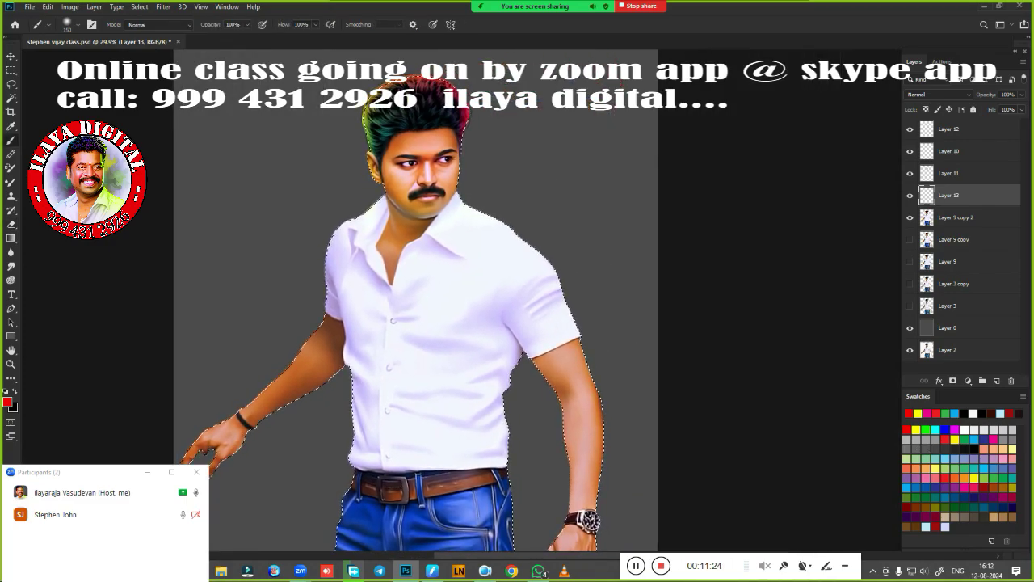
pyautogui.press(']')
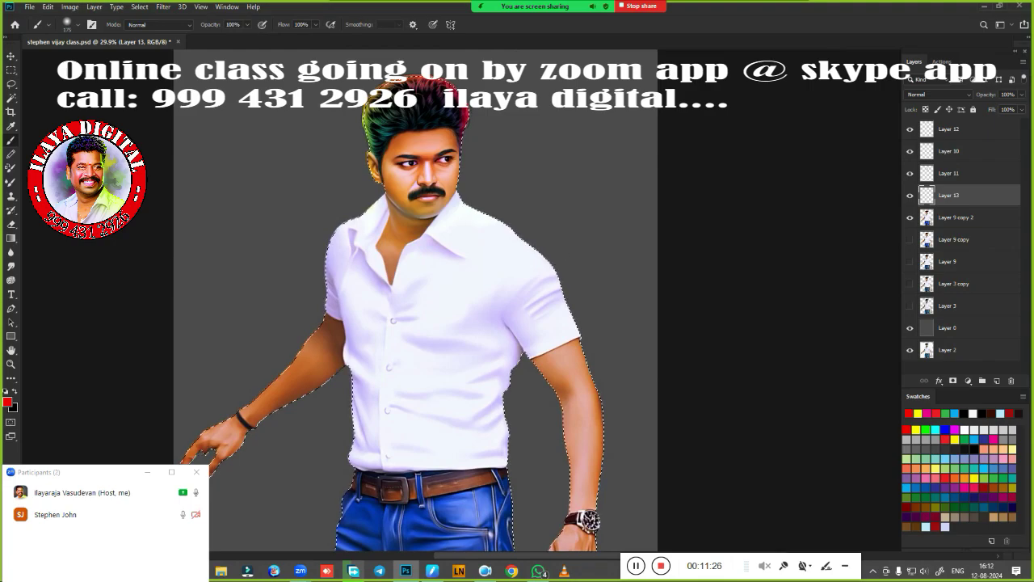
pyautogui.press(']')
pyautogui.press(']')
pyautogui.press(']')
# Paint a red glow down the right shoulder, arm, forearm and hand
pyautogui.moveTo(469, 206); pyautogui.dragTo(500, 220)
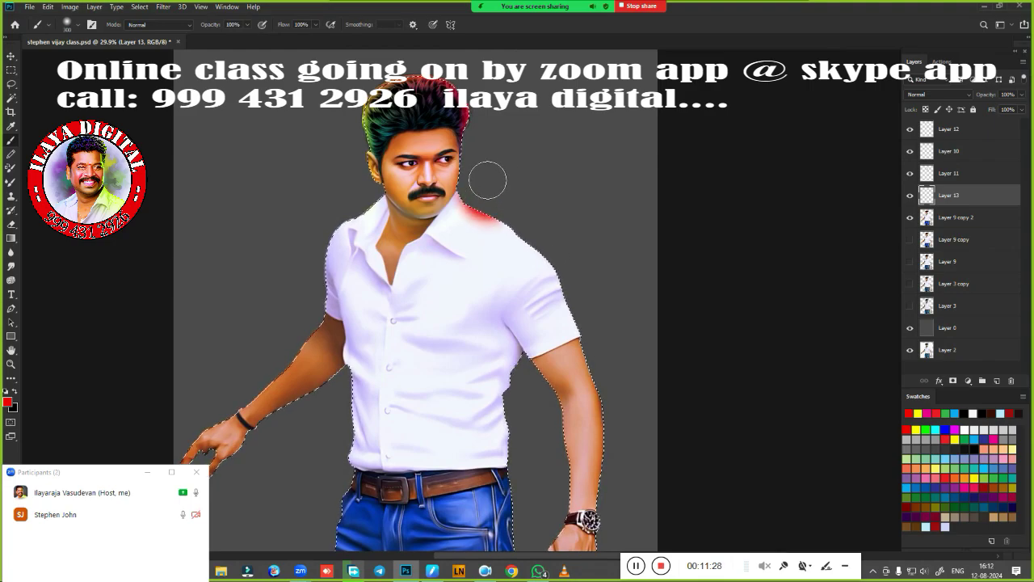
pyautogui.press(']')
pyautogui.moveTo(490, 182)
pyautogui.mouseDown()
pyautogui.moveTo(551, 227)
pyautogui.moveTo(631, 389)
pyautogui.mouseUp()
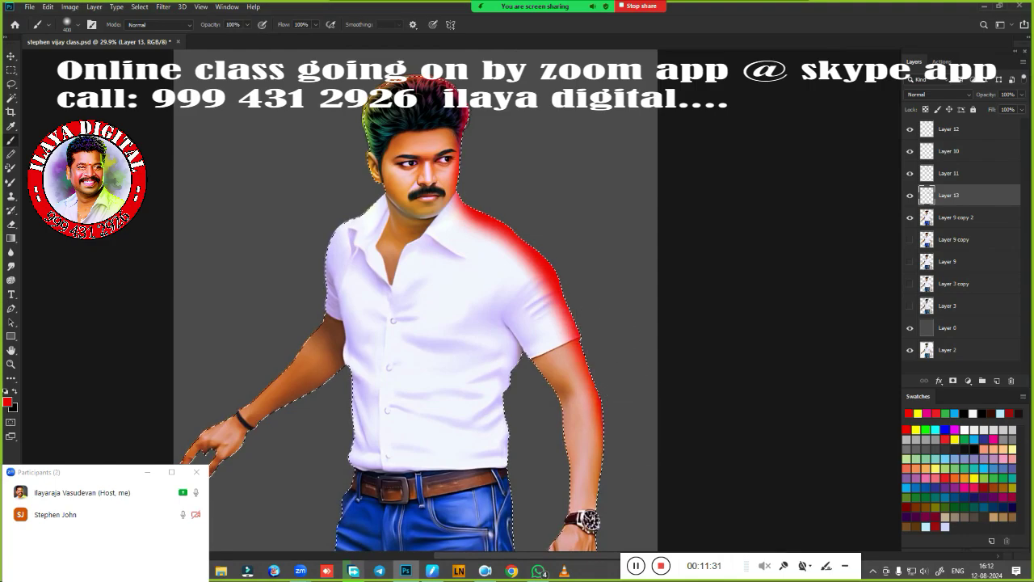
pyautogui.scroll(-5, 578, 339)
pyautogui.moveTo(598, 282); pyautogui.dragTo(590, 383)
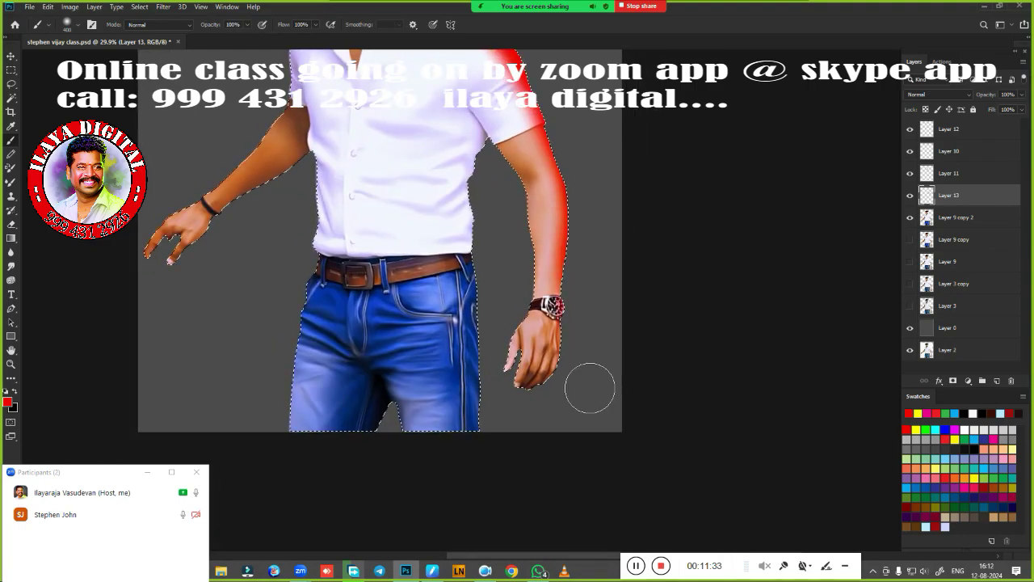
# Paint a narrower red edge down the right side of the shirt and jeans
pyautogui.press('[')
pyautogui.press('[')
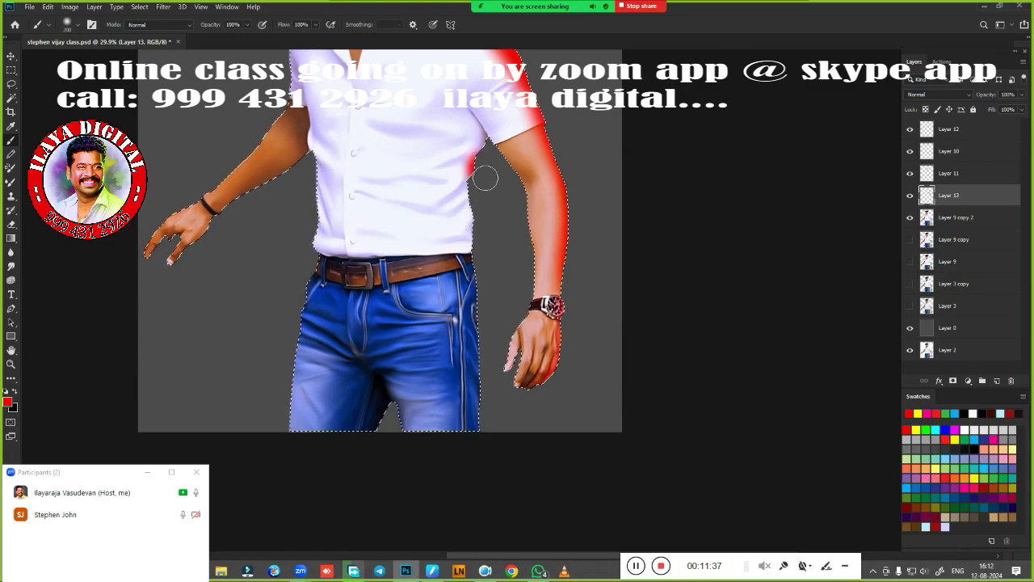
pyautogui.moveTo(485, 178); pyautogui.dragTo(485, 396)
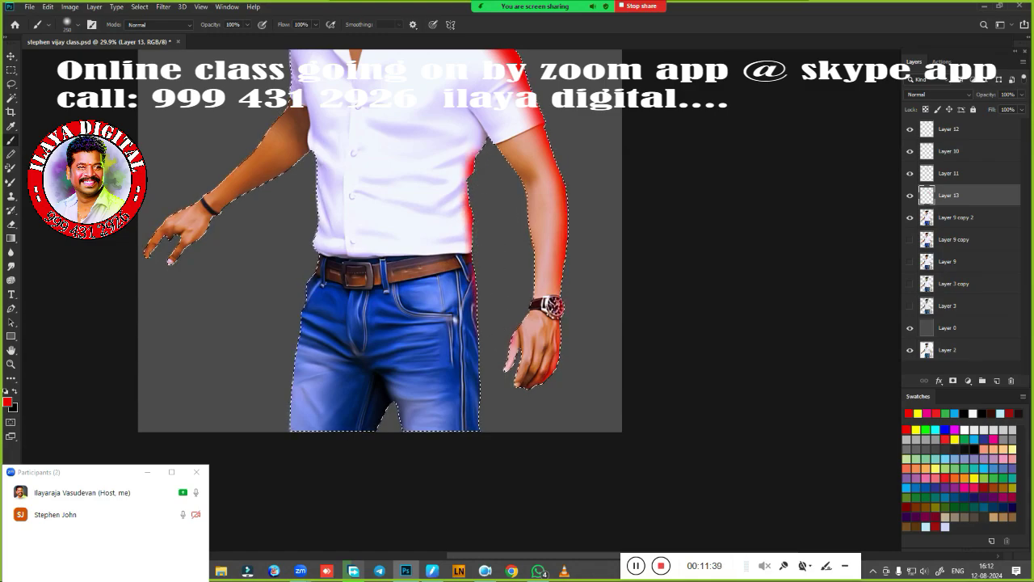
pyautogui.moveTo(477, 266); pyautogui.dragTo(488, 498)
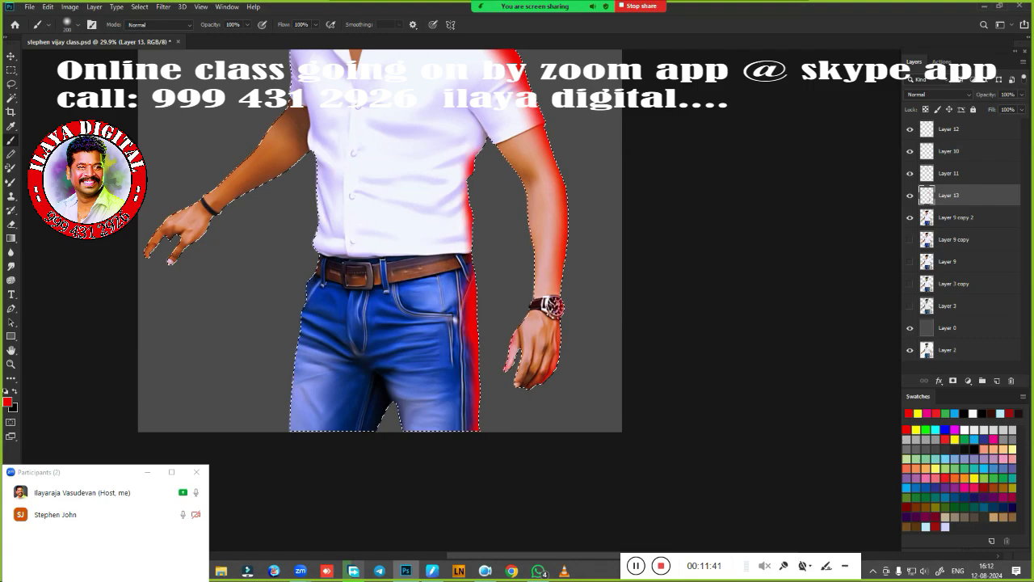
pyautogui.hotkey('ctrl', 'z')
pyautogui.press('[')
pyautogui.moveTo(484, 283); pyautogui.dragTo(464, 162)
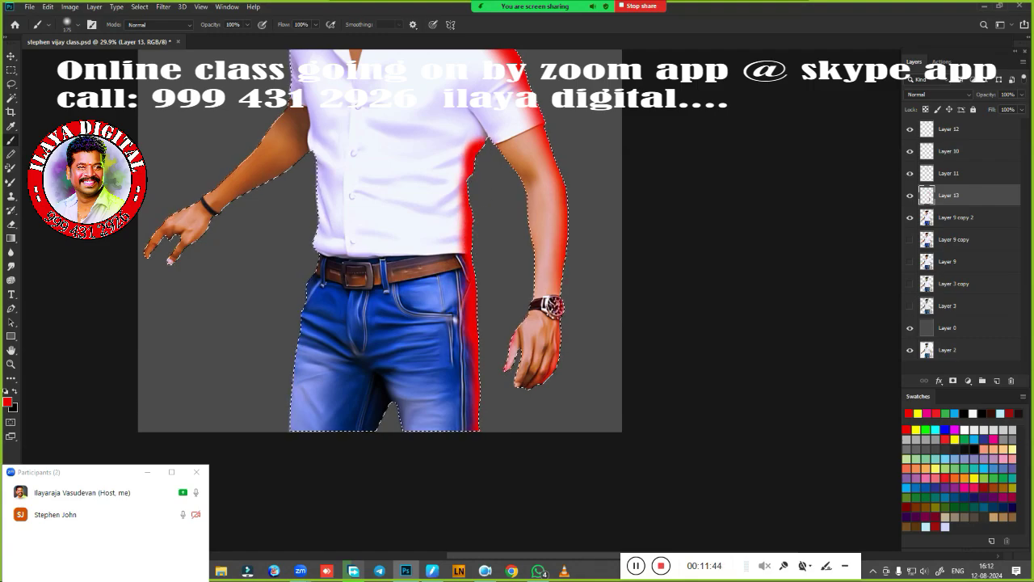
pyautogui.scroll(-2, 517, 291)
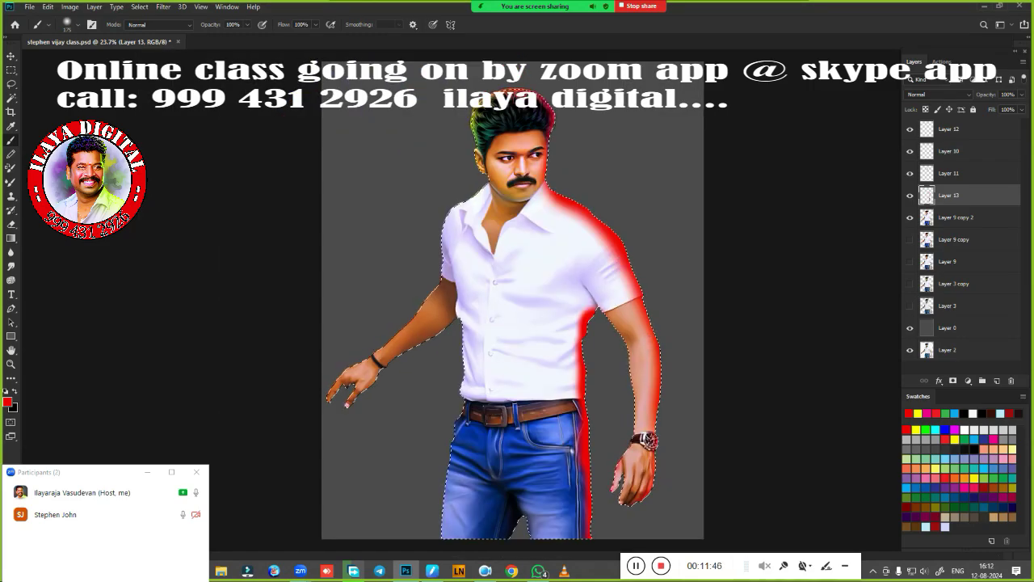
# Paint yellow along the figure's left edge from the neck through shirt, belt and jeans
pyautogui.click(918, 413)
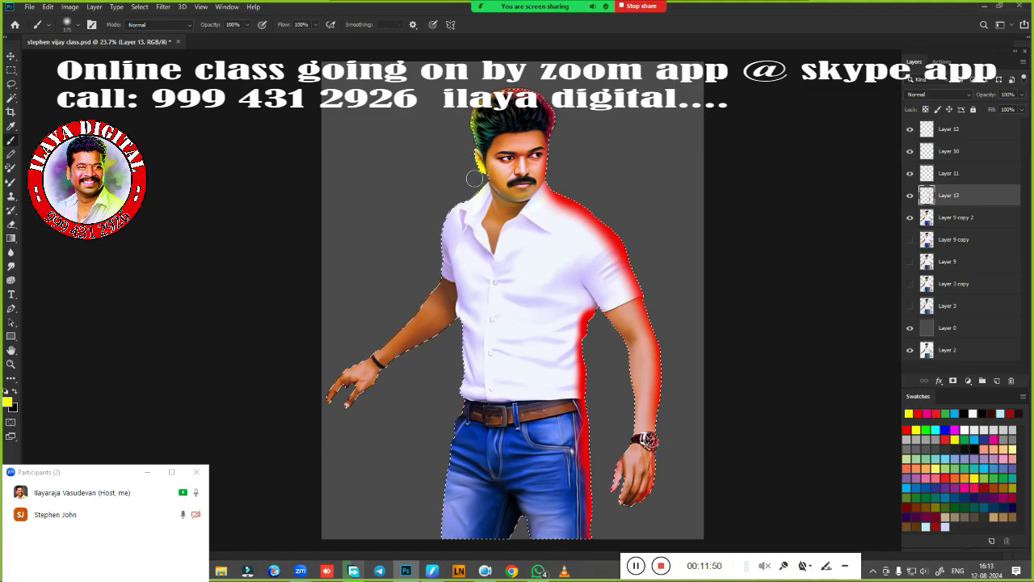
pyautogui.moveTo(475, 182)
pyautogui.mouseDown()
pyautogui.moveTo(369, 363)
pyautogui.moveTo(312, 397)
pyautogui.mouseUp()
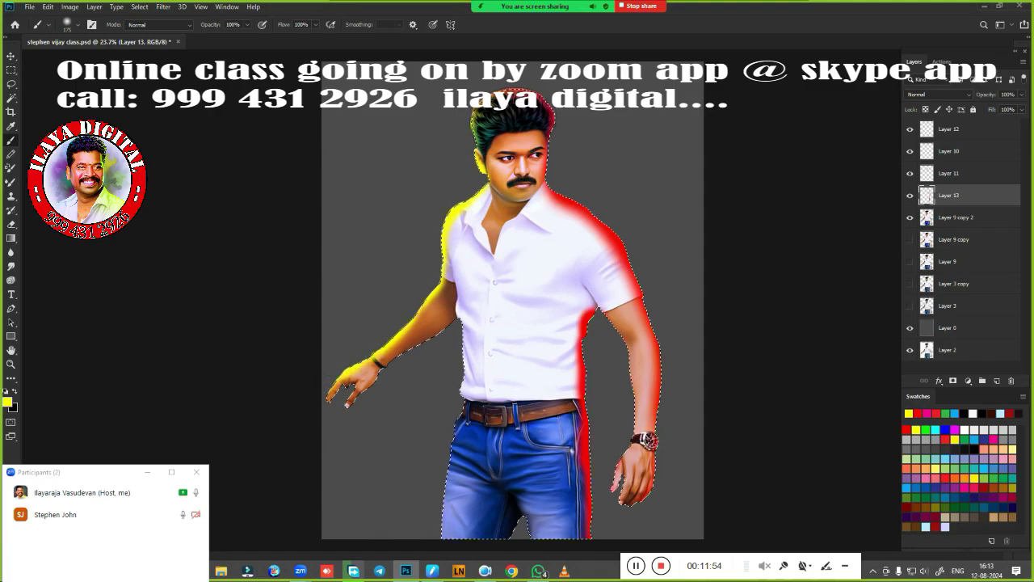
pyautogui.moveTo(452, 338); pyautogui.dragTo(449, 425)
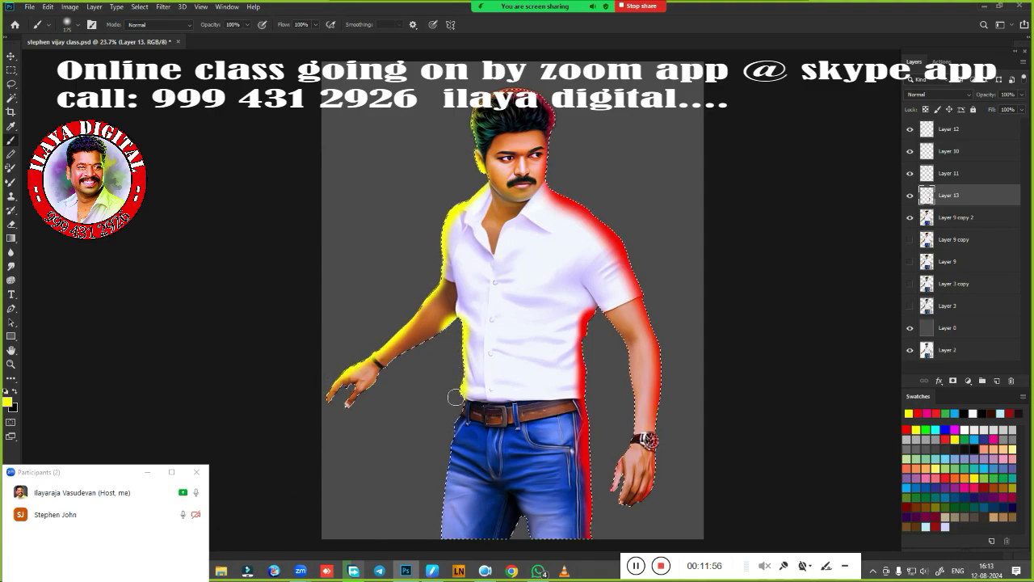
pyautogui.moveTo(453, 432); pyautogui.dragTo(441, 538)
pyautogui.scroll(3, 425, 368)
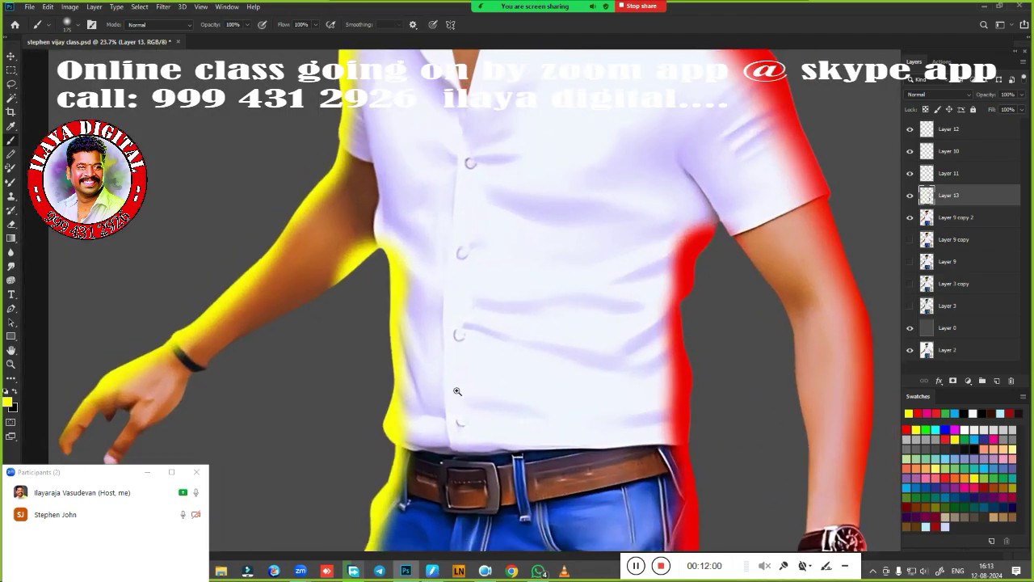
# Erase the excess yellow near the left armpit with a smaller eraser
pyautogui.press('e')
pyautogui.press('[')
pyautogui.press('[')
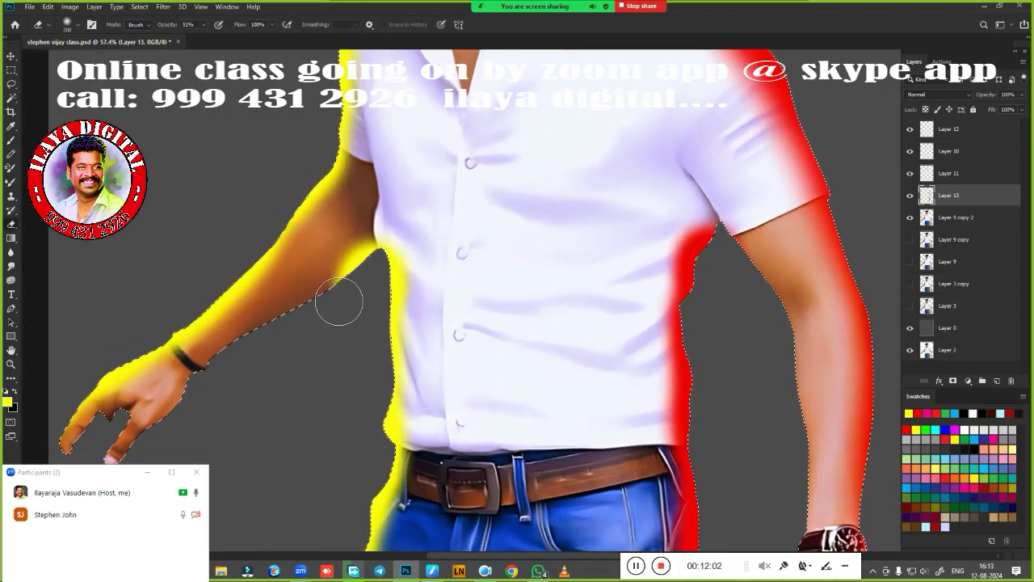
pyautogui.moveTo(342, 300)
pyautogui.mouseDown()
pyautogui.moveTo(332, 291)
pyautogui.moveTo(347, 254)
pyautogui.moveTo(343, 290)
pyautogui.moveTo(354, 250)
pyautogui.mouseUp()
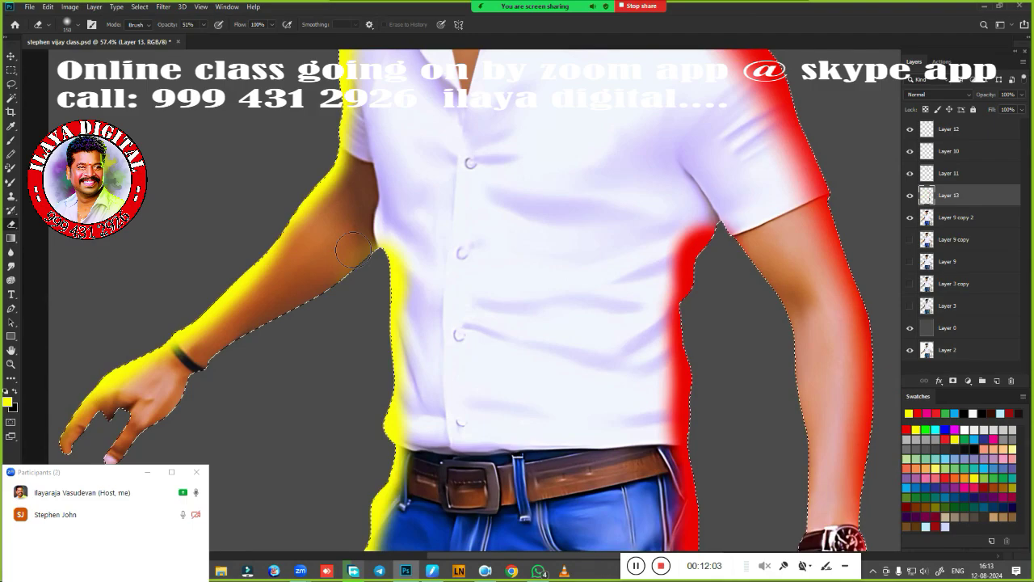
pyautogui.scroll(-3, 601, 300)
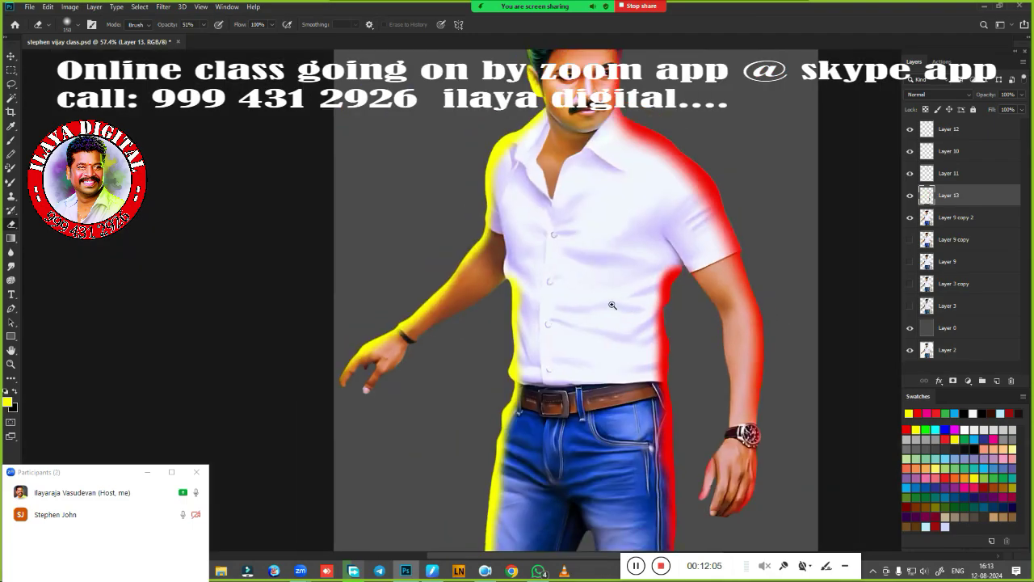
pyautogui.scroll(-1, 683, 307)
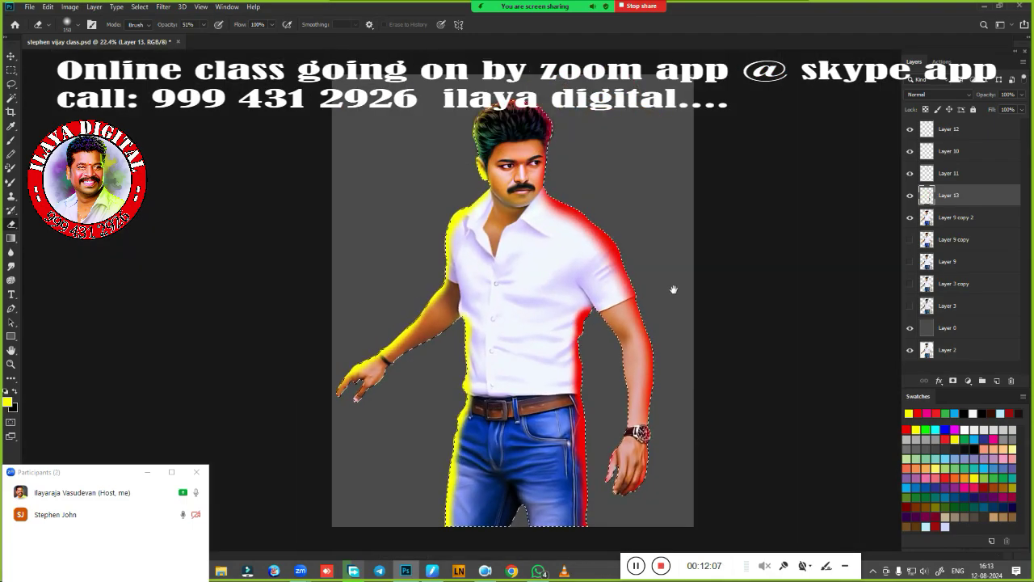
# Try Dissolve and Normal blend modes on Layer 13 while viewing the upper body
pyautogui.click(952, 97)
pyautogui.click(922, 112)
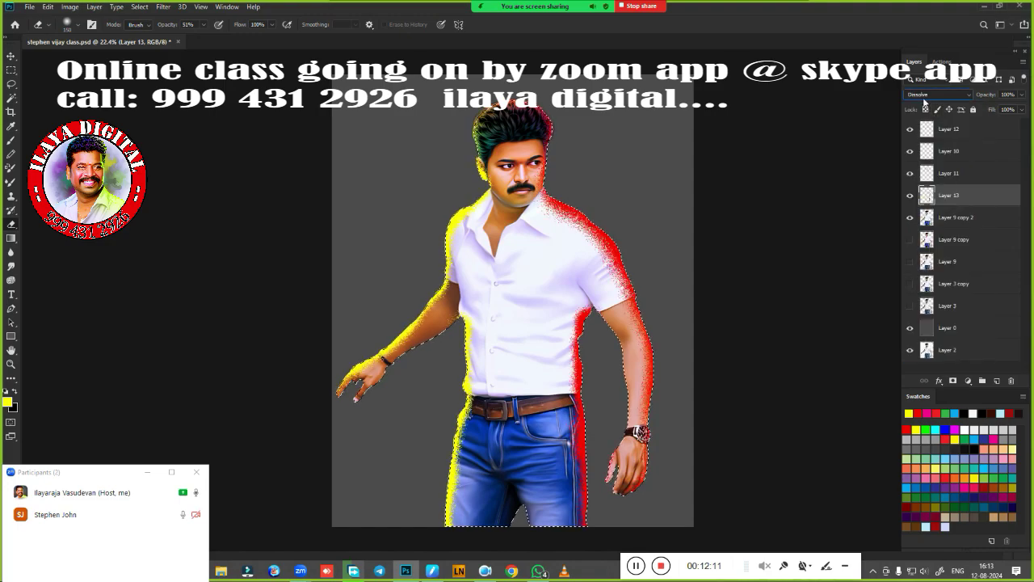
pyautogui.moveTo(513, 213); pyautogui.dragTo(643, 212)
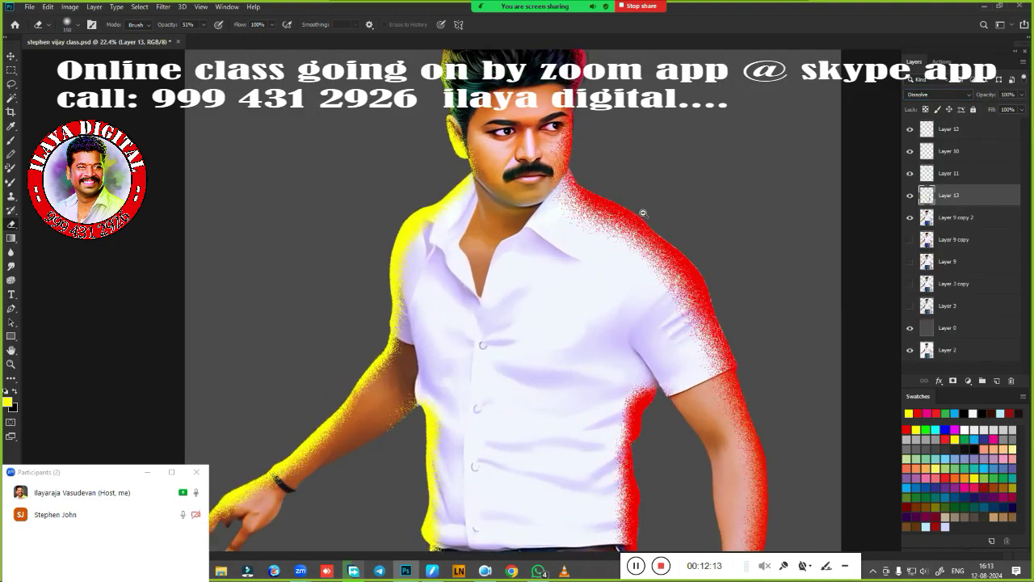
pyautogui.click(942, 94)
pyautogui.click(920, 94)
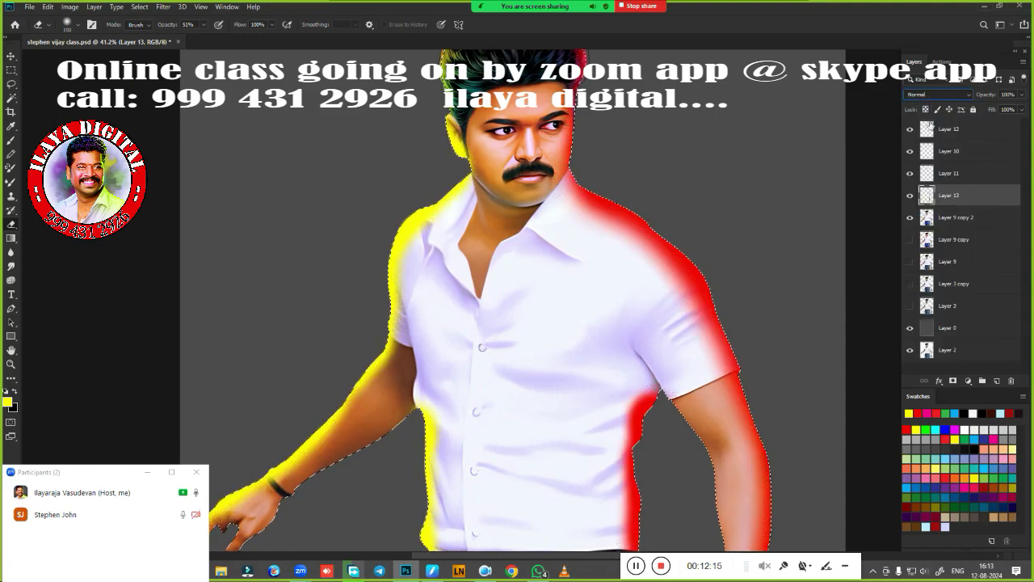
pyautogui.click(929, 103)
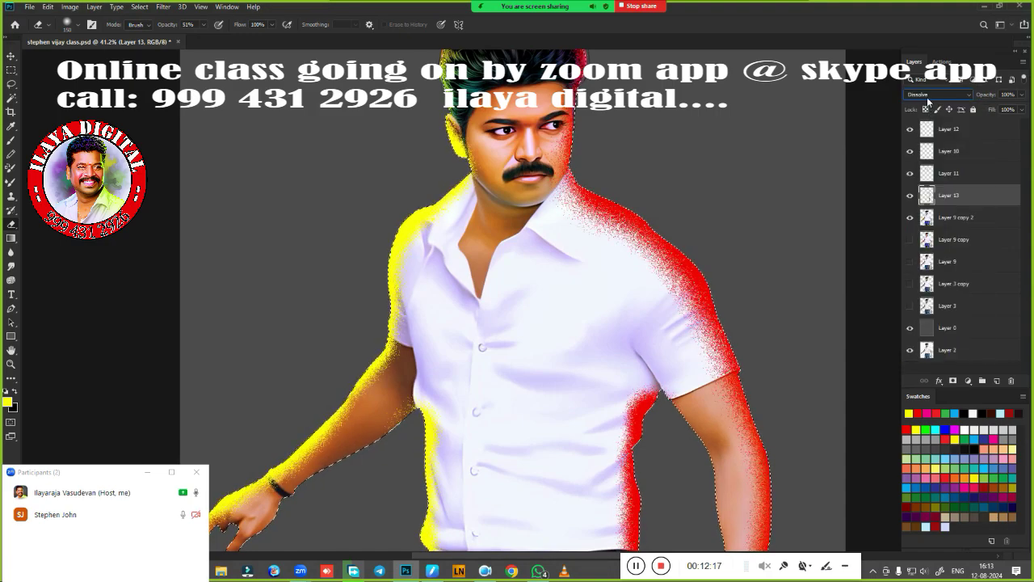
# Cycle through Layer 13's blend modes and settle on Overlay
pyautogui.scroll(-1, 929, 101)
pyautogui.scroll(-1, 929, 101)
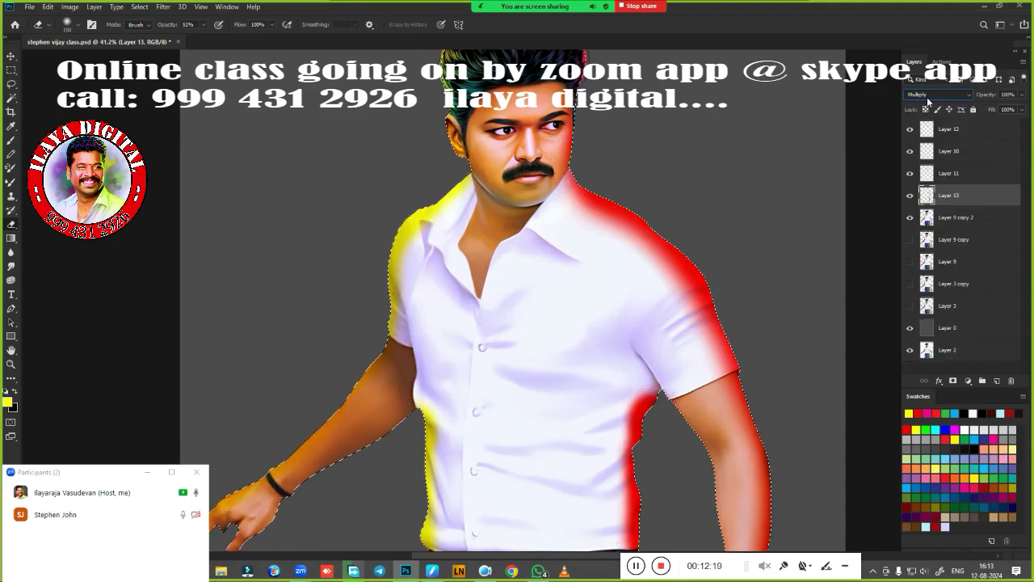
pyautogui.scroll(-1, 929, 101)
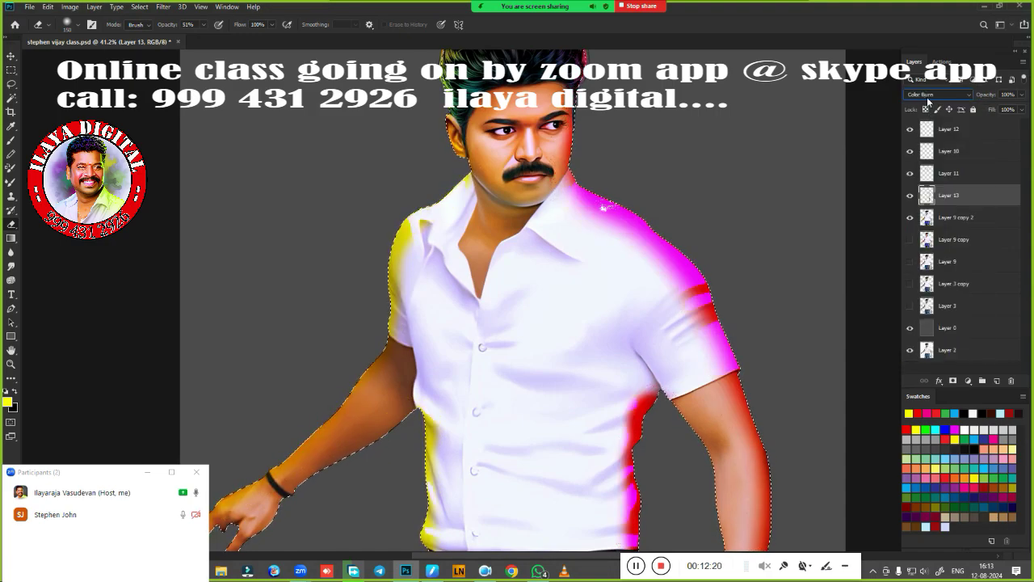
pyautogui.scroll(-1, 929, 101)
pyautogui.scroll(-1, 928, 101)
pyautogui.scroll(-1, 929, 101)
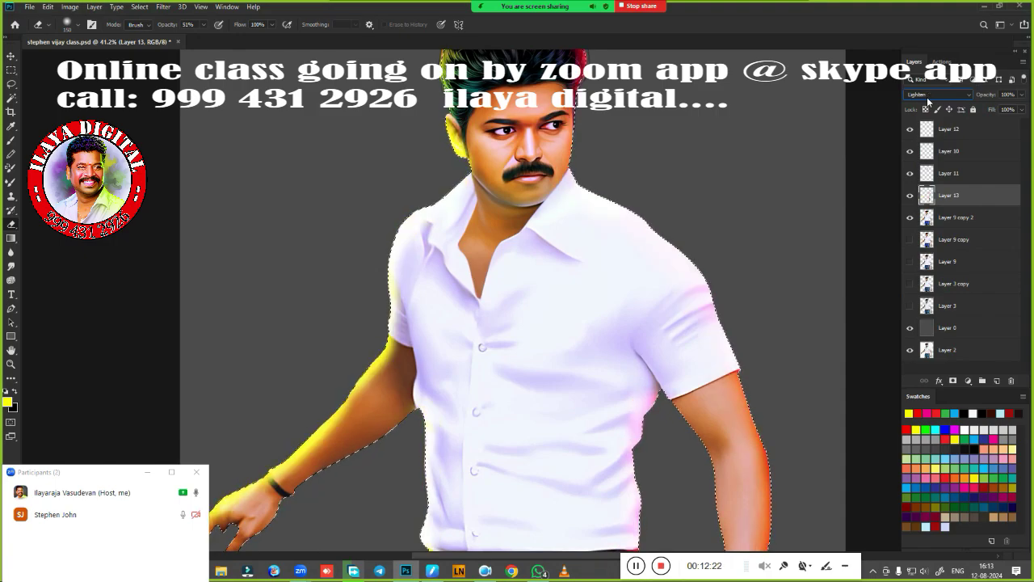
pyautogui.scroll(-1, 929, 101)
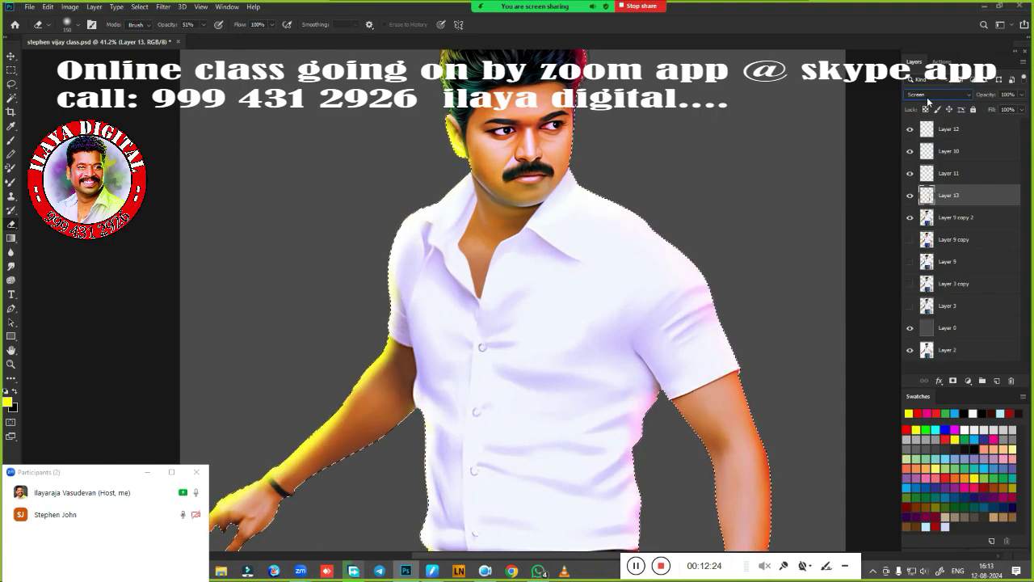
pyautogui.scroll(-1, 928, 102)
pyautogui.scroll(-1, 928, 101)
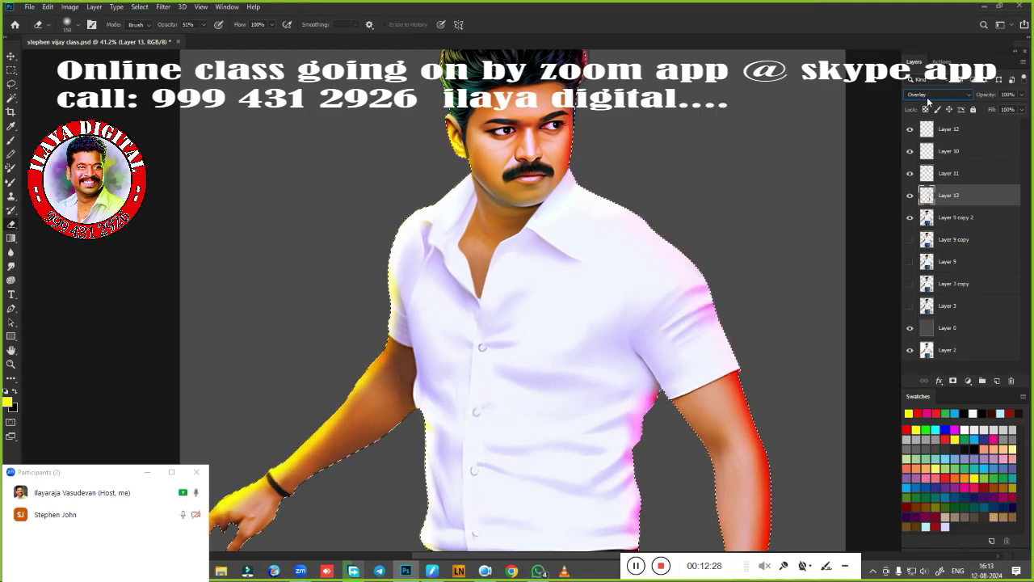
pyautogui.scroll(-4, 702, 235)
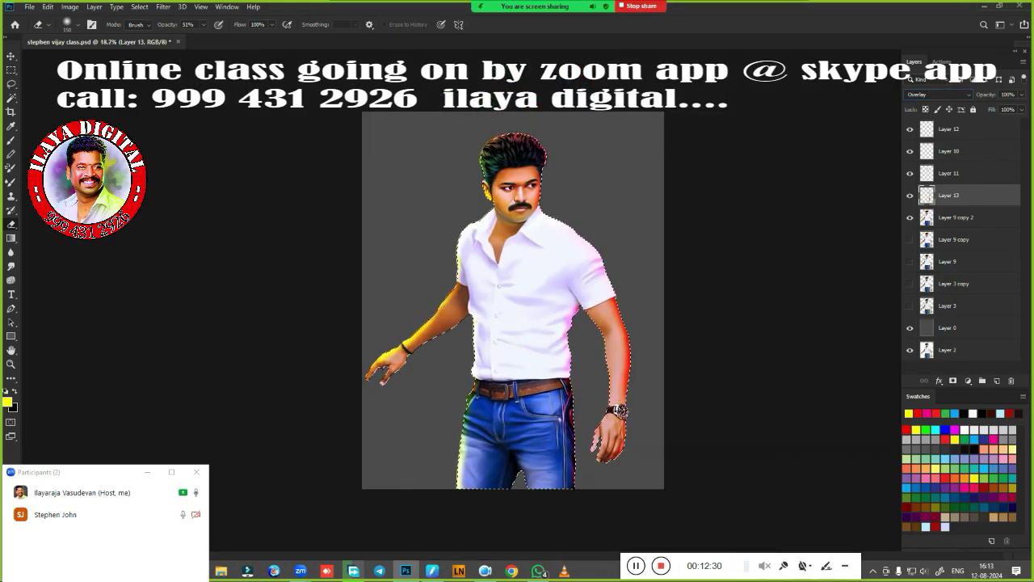
# Zoom into the face and soften the rim colour on the cheek beside the nose
pyautogui.scroll(5, 555, 306)
pyautogui.scroll(-1, 556, 306)
pyautogui.scroll(-1, 556, 307)
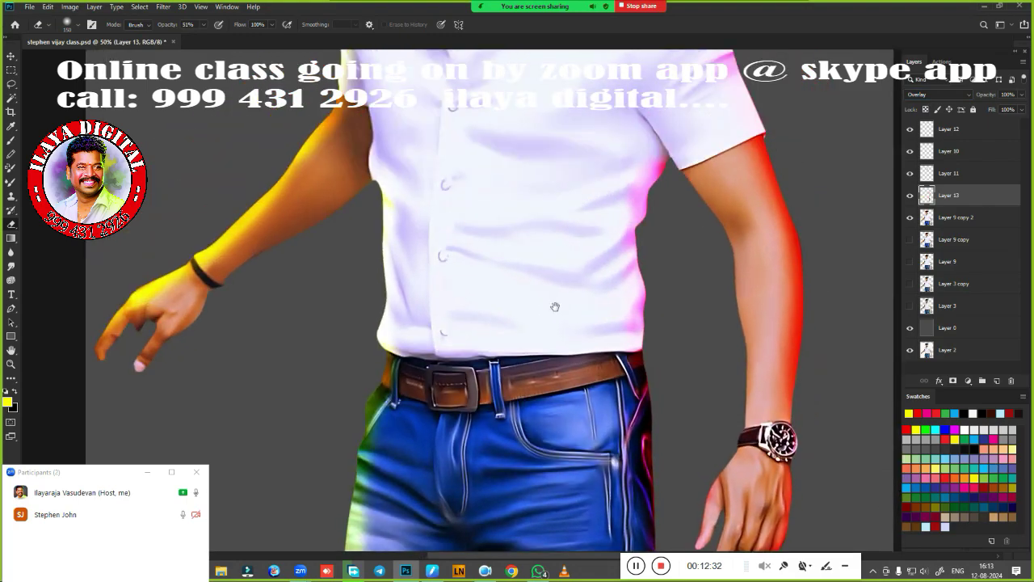
pyautogui.moveTo(555, 306); pyautogui.dragTo(533, 363)
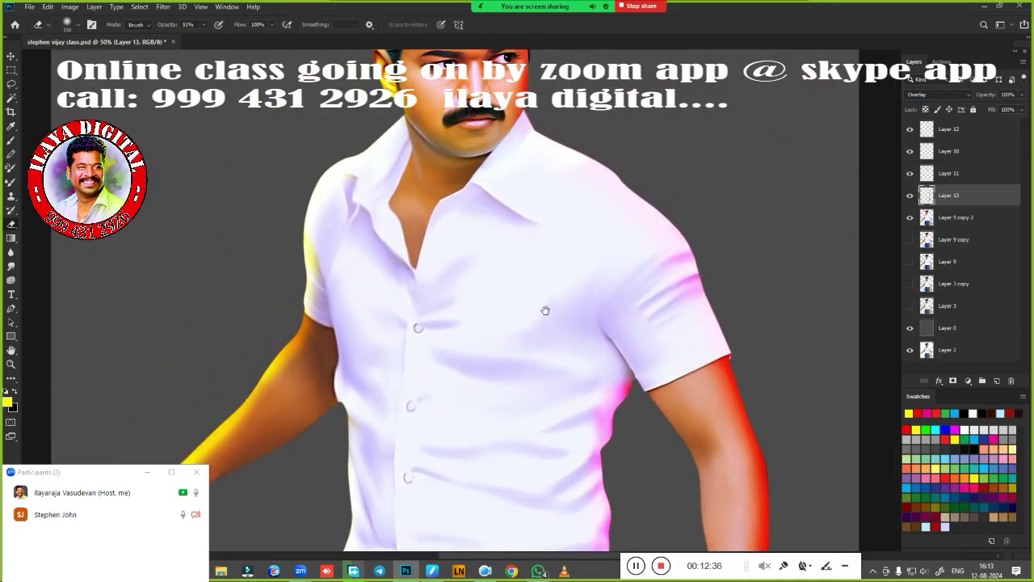
pyautogui.moveTo(682, 232); pyautogui.dragTo(639, 323)
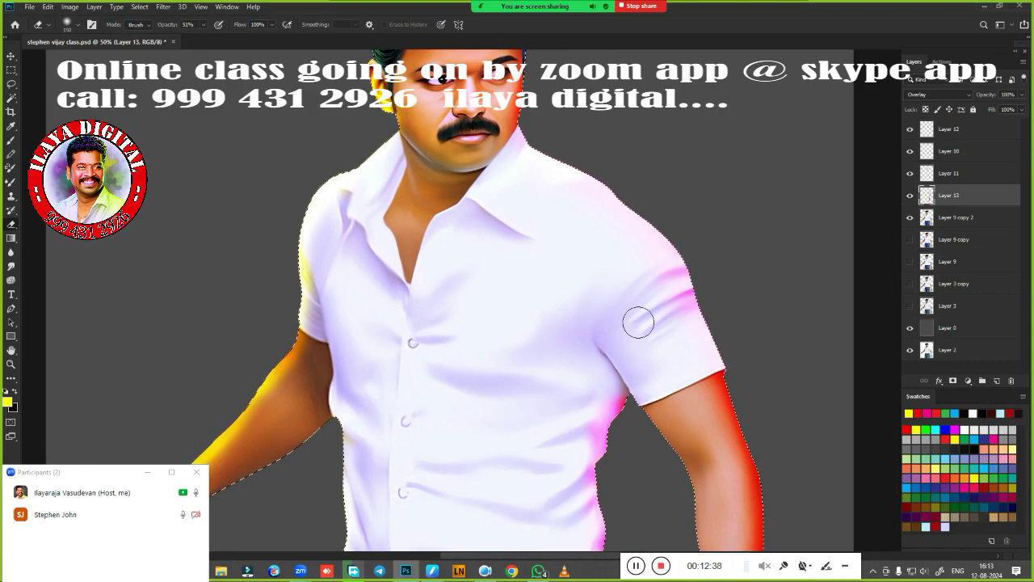
pyautogui.scroll(5, 529, 320)
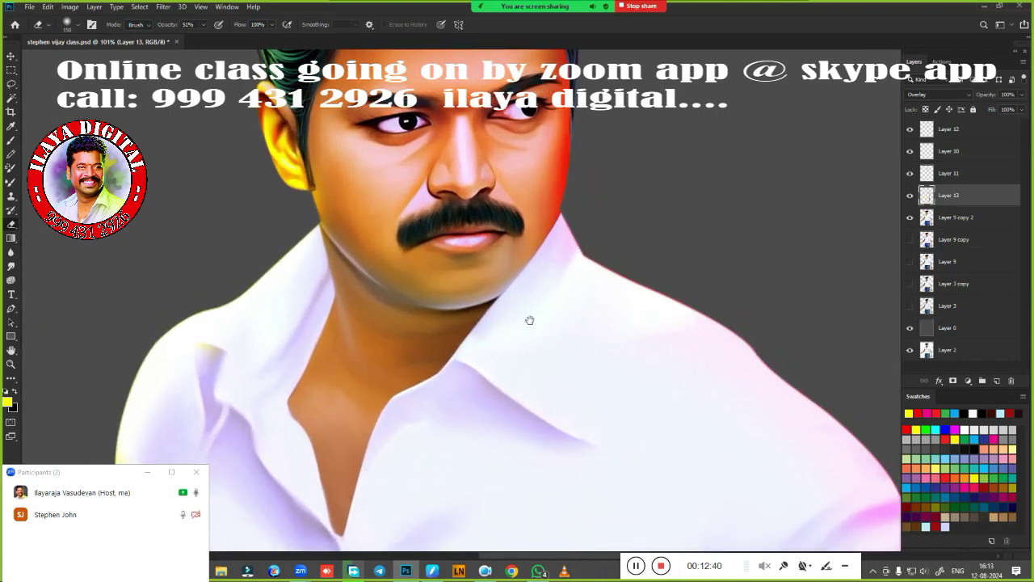
pyautogui.moveTo(530, 320); pyautogui.dragTo(512, 409)
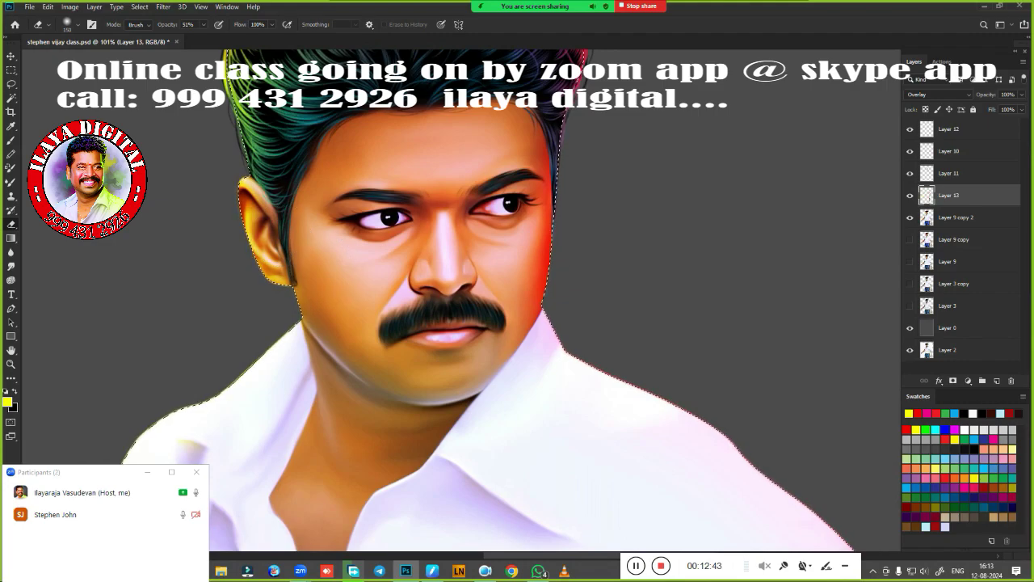
pyautogui.moveTo(525, 190); pyautogui.dragTo(481, 223)
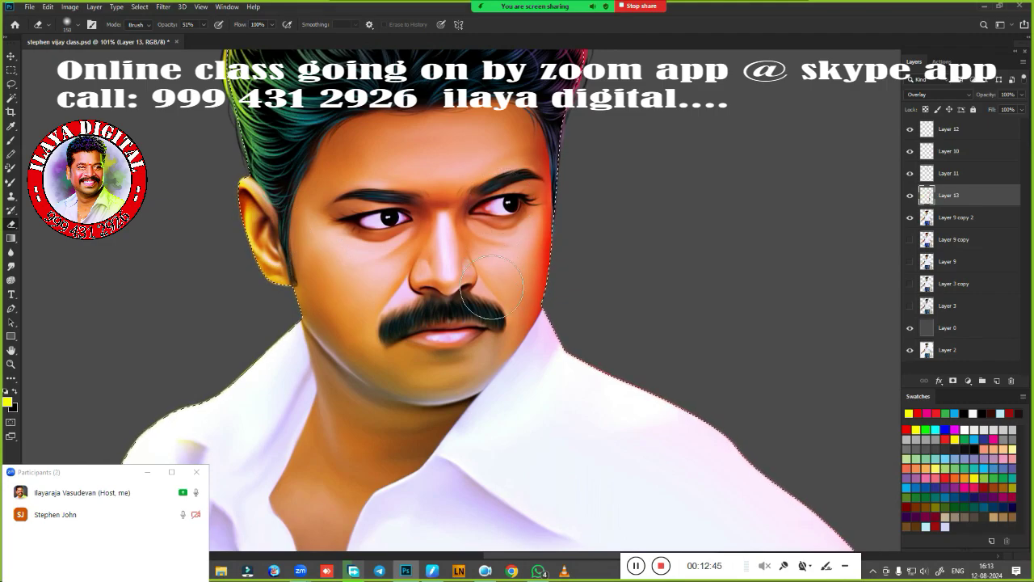
# Centre the whole figure and switch to the Brush with red as the painting colour
pyautogui.scroll(-5, 665, 237)
pyautogui.moveTo(666, 238)
pyautogui.mouseDown()
pyautogui.moveTo(679, 169)
pyautogui.moveTo(645, 173)
pyautogui.mouseUp()
pyautogui.press('b')
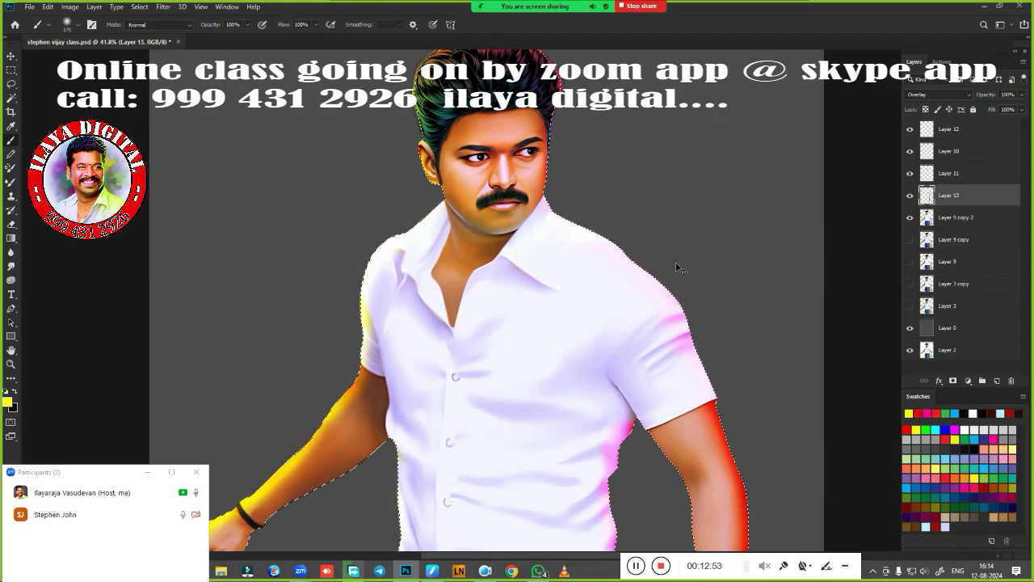
pyautogui.click(919, 413)
pyautogui.scroll(-3, 709, 247)
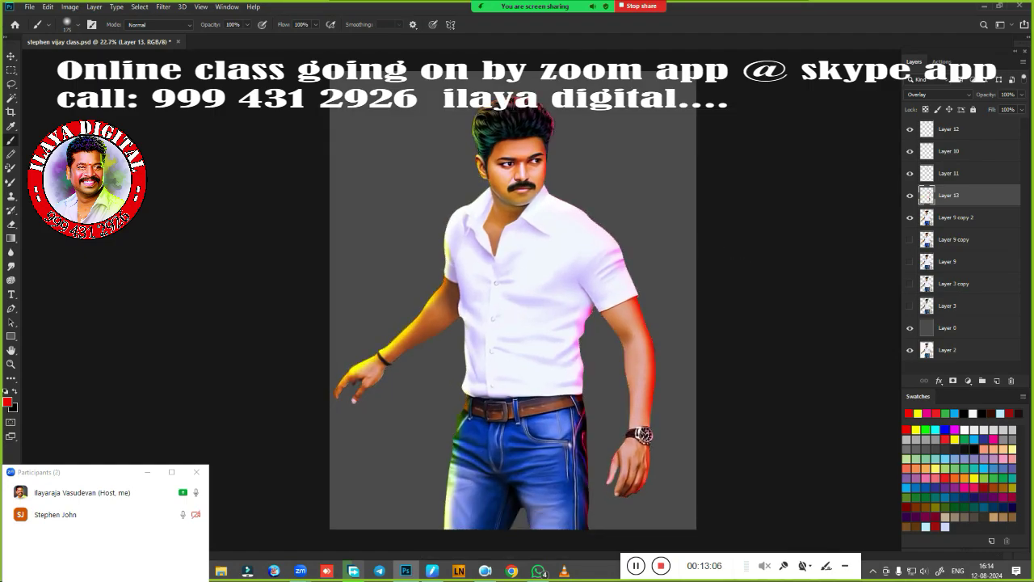
pyautogui.scroll(-2, 754, 279)
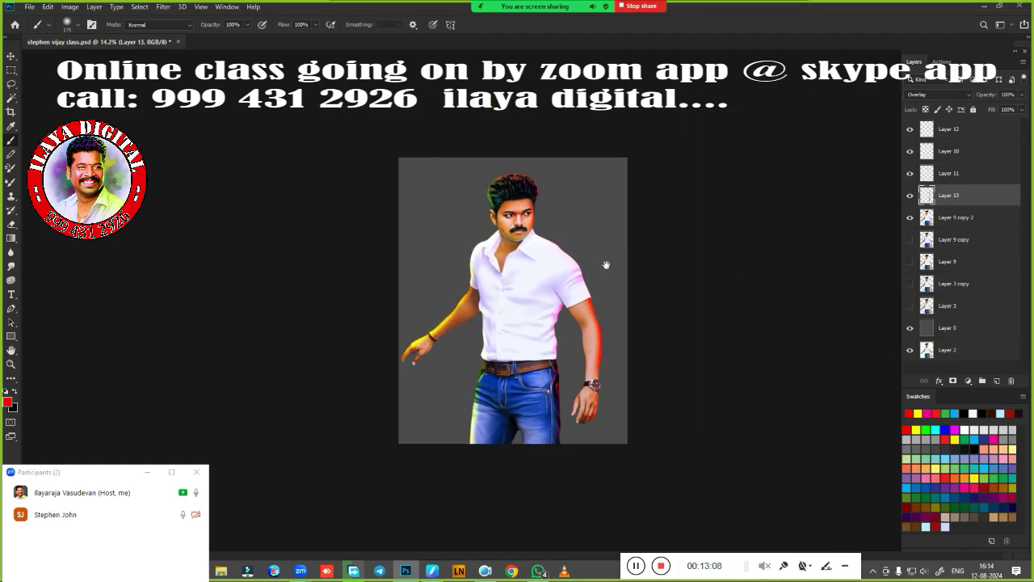
pyautogui.scroll(2, 606, 264)
# Lower Layer 13's fill to 51%, then select Layer 9 copy 2
pyautogui.click(1021, 111)
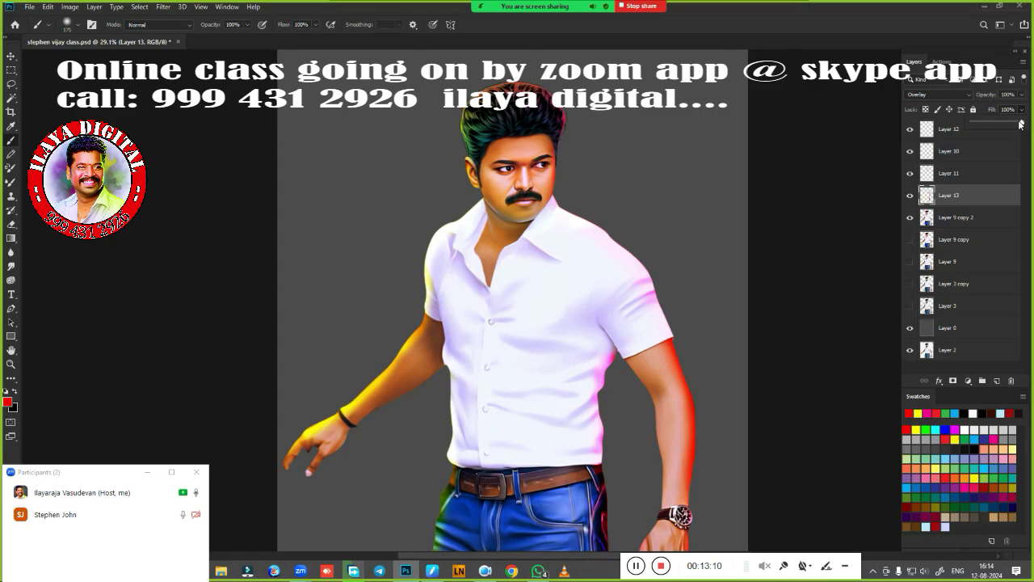
pyautogui.moveTo(1008, 127); pyautogui.dragTo(1007, 128)
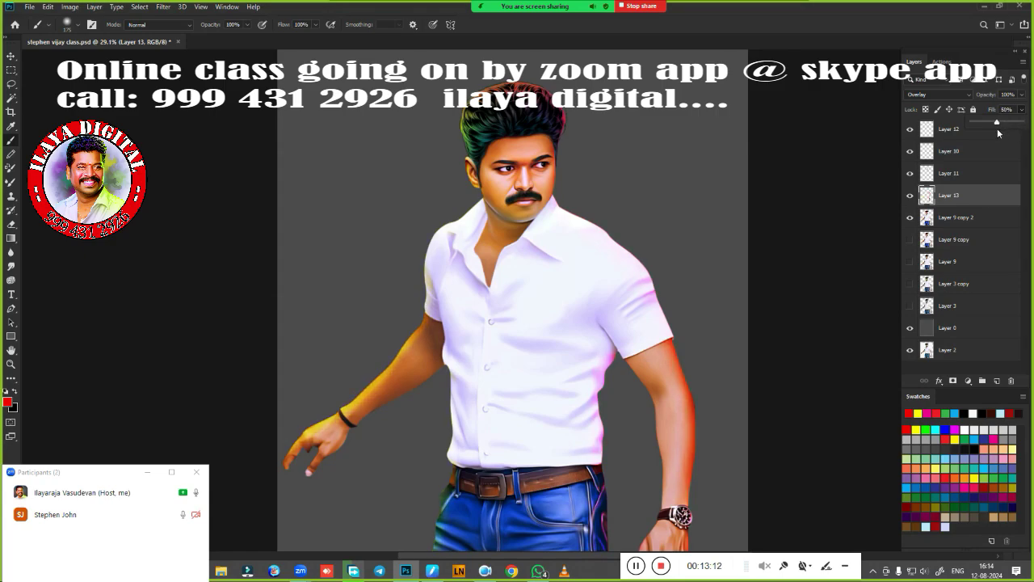
pyautogui.scroll(-2, 756, 246)
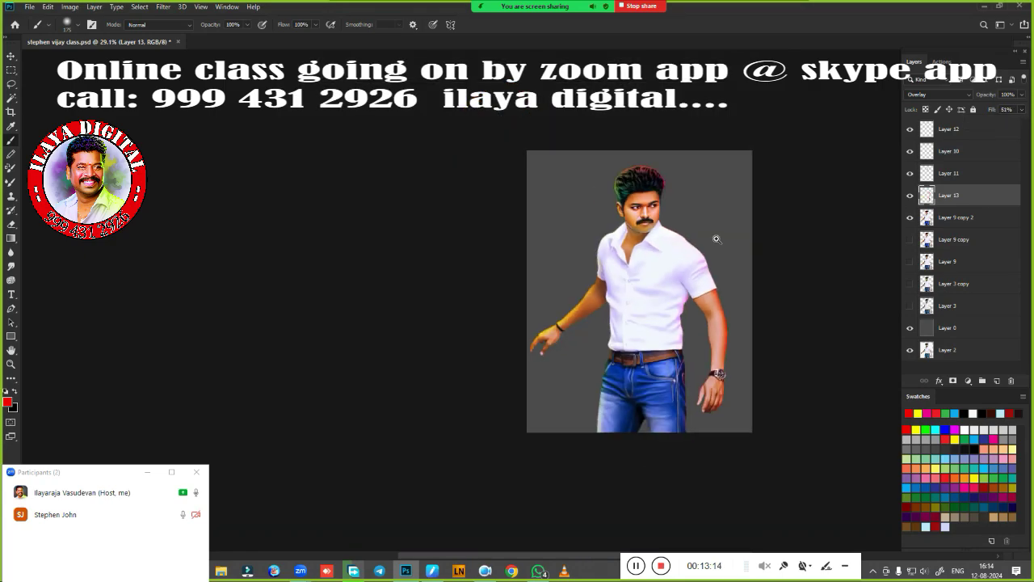
pyautogui.moveTo(588, 231); pyautogui.dragTo(671, 251)
pyautogui.scroll(-3, 659, 249)
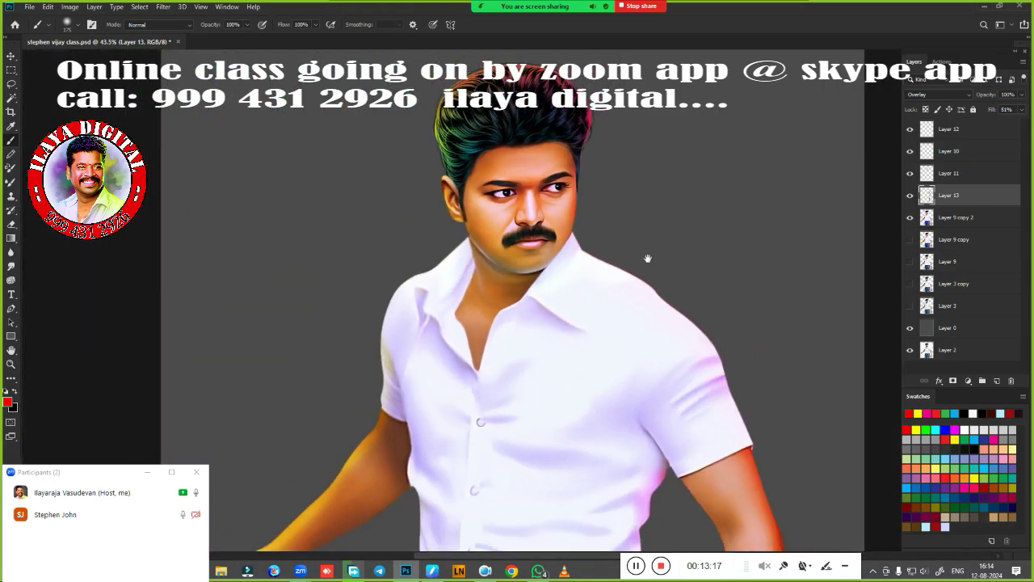
pyautogui.scroll(-1, 647, 255)
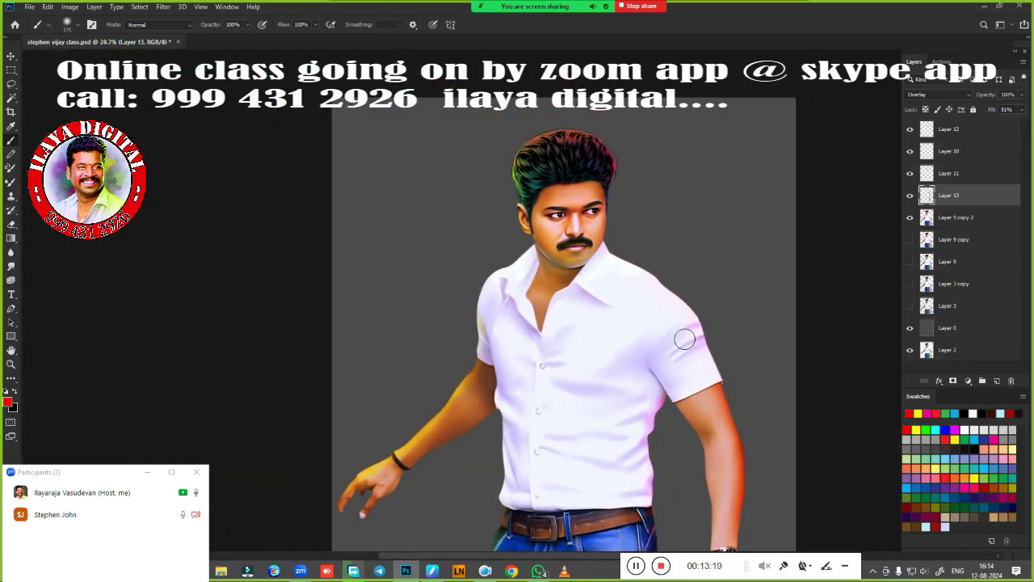
pyautogui.scroll(-1, 695, 246)
pyautogui.scroll(-1, 684, 256)
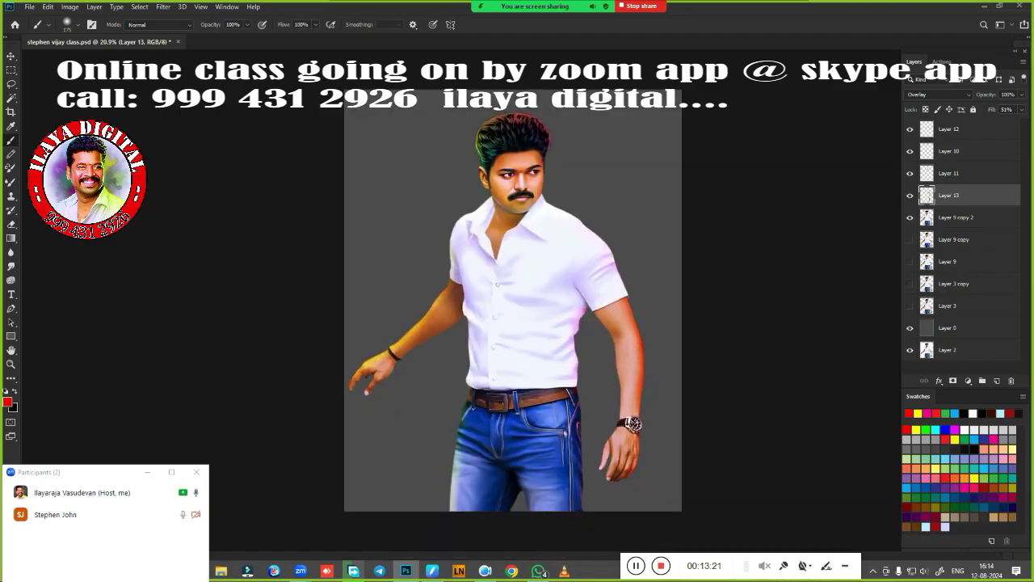
pyautogui.scroll(1, 716, 222)
pyautogui.scroll(1, 701, 235)
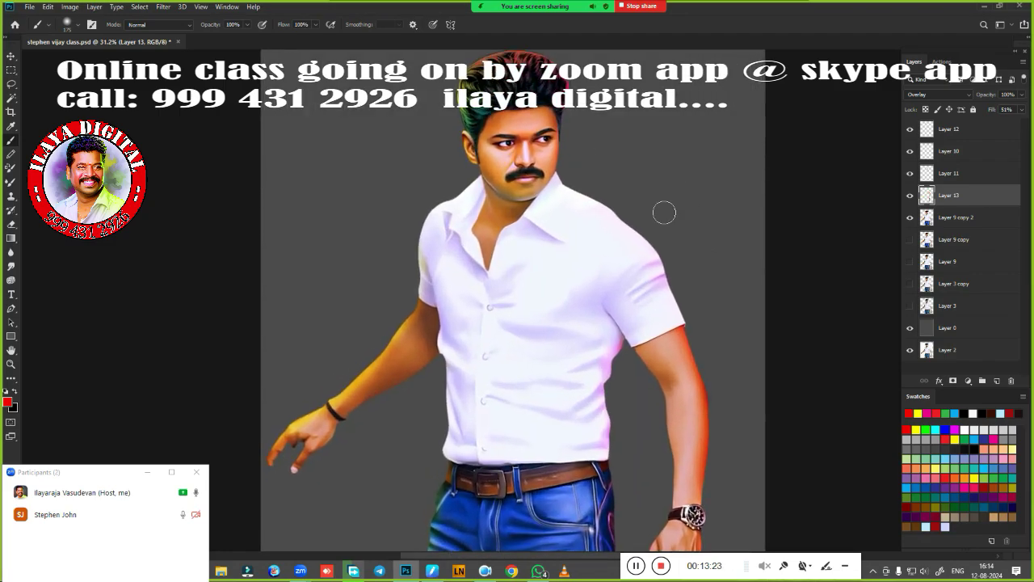
pyautogui.click(956, 220)
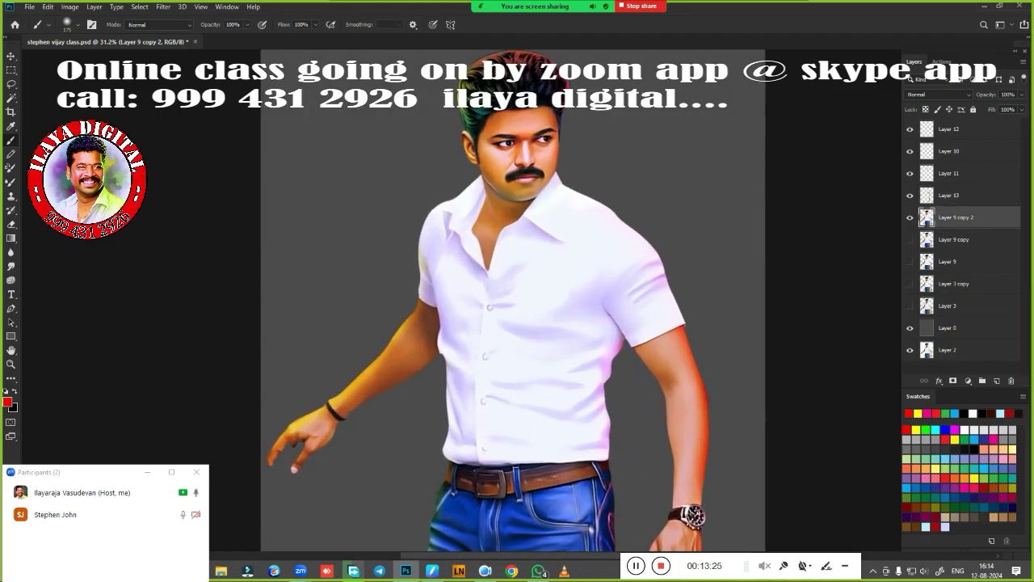
# Raise the figure's saturation slightly with Hue/Saturation
pyautogui.hotkey('ctrl', 'u')
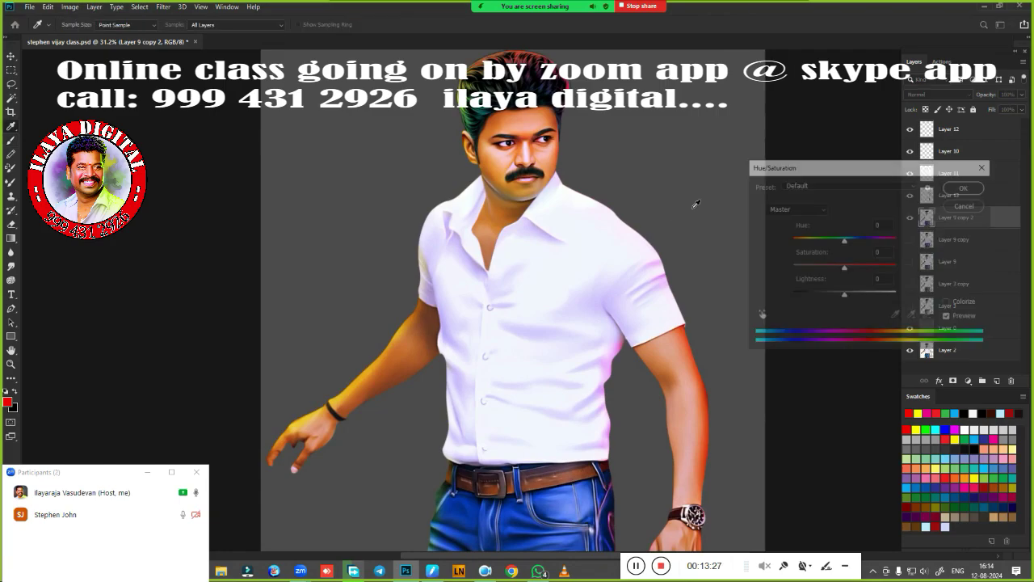
pyautogui.moveTo(849, 270)
pyautogui.mouseDown()
pyautogui.moveTo(847, 243)
pyautogui.moveTo(850, 268)
pyautogui.mouseUp()
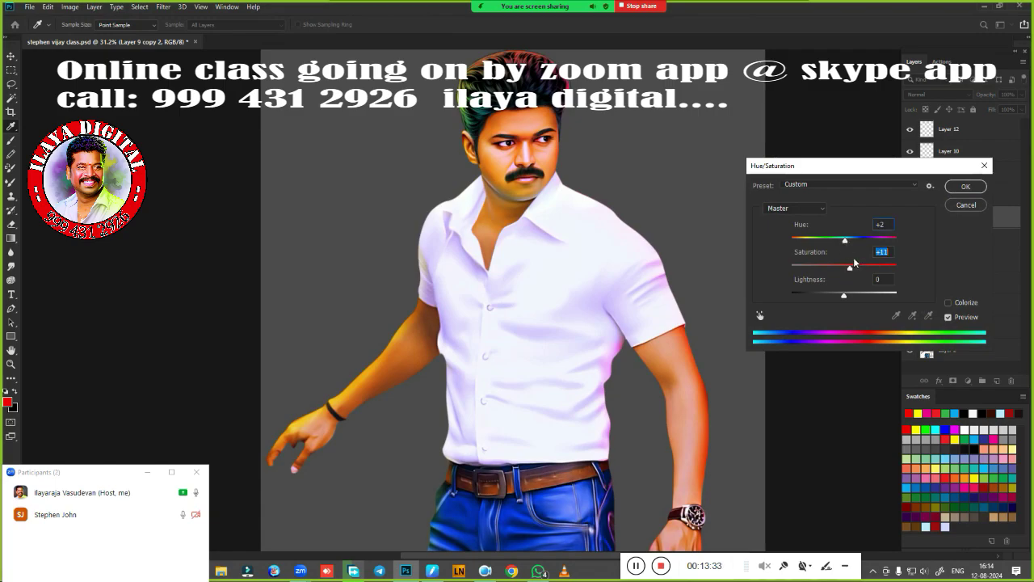
pyautogui.click(962, 187)
pyautogui.scroll(-3, 722, 252)
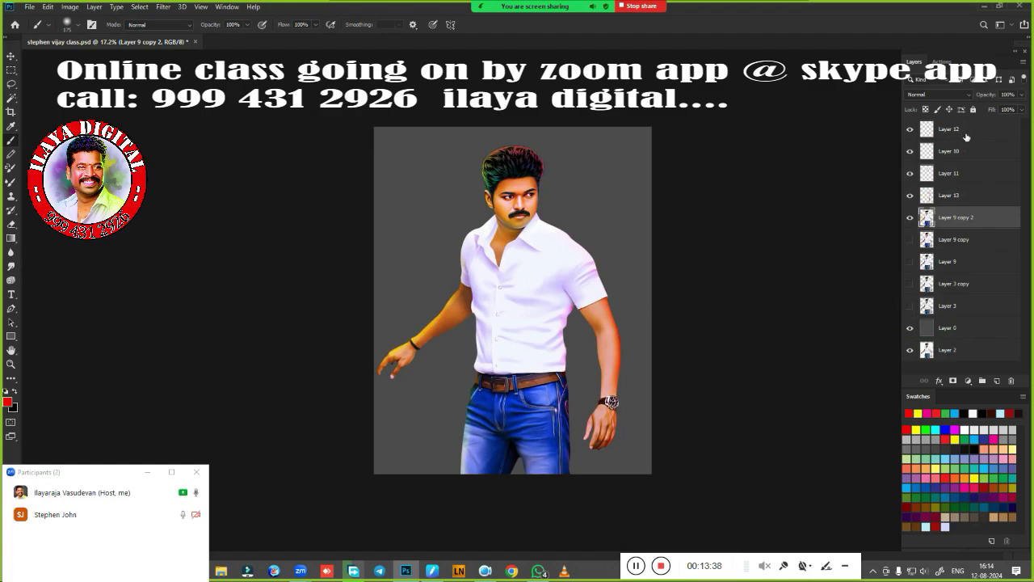
# Group Layer 12 through Layer 3 copy into Group 1 and duplicate it as a visible Group 1 copy
pyautogui.moveTo(967, 138); pyautogui.dragTo(964, 206)
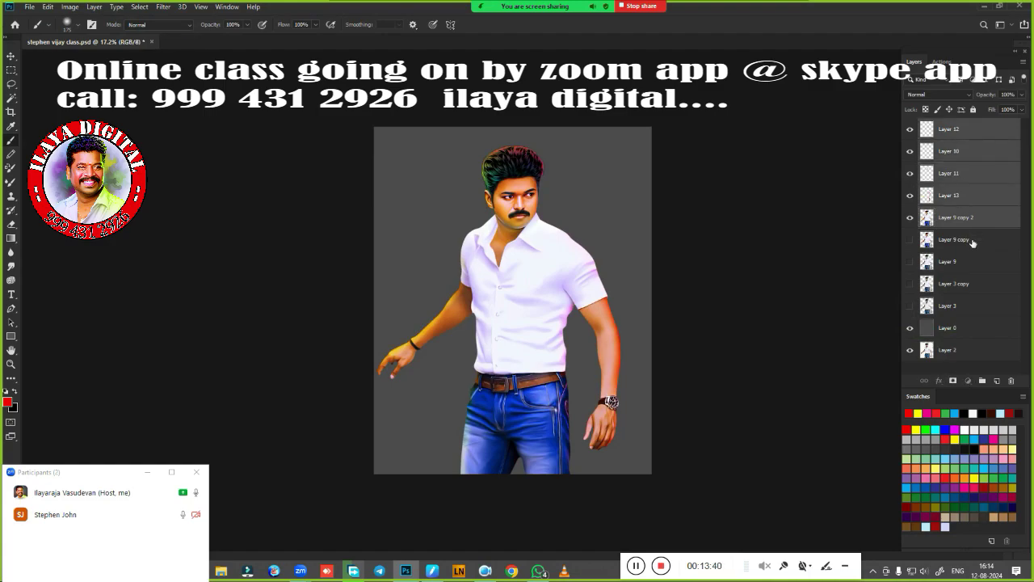
pyautogui.moveTo(973, 242); pyautogui.dragTo(965, 301)
pyautogui.hotkey('ctrl', 'g')
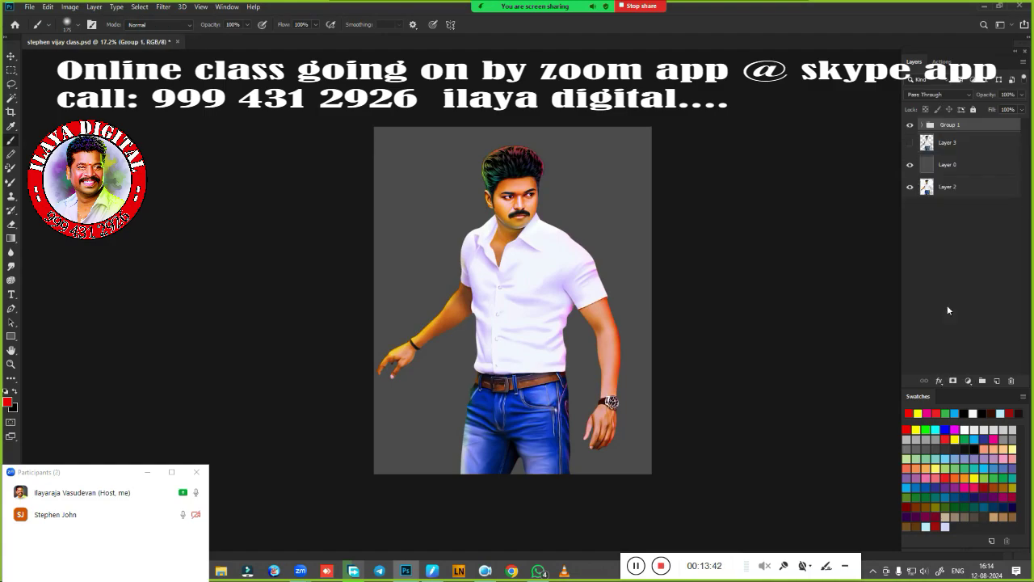
pyautogui.hotkey('ctrl', 'j')
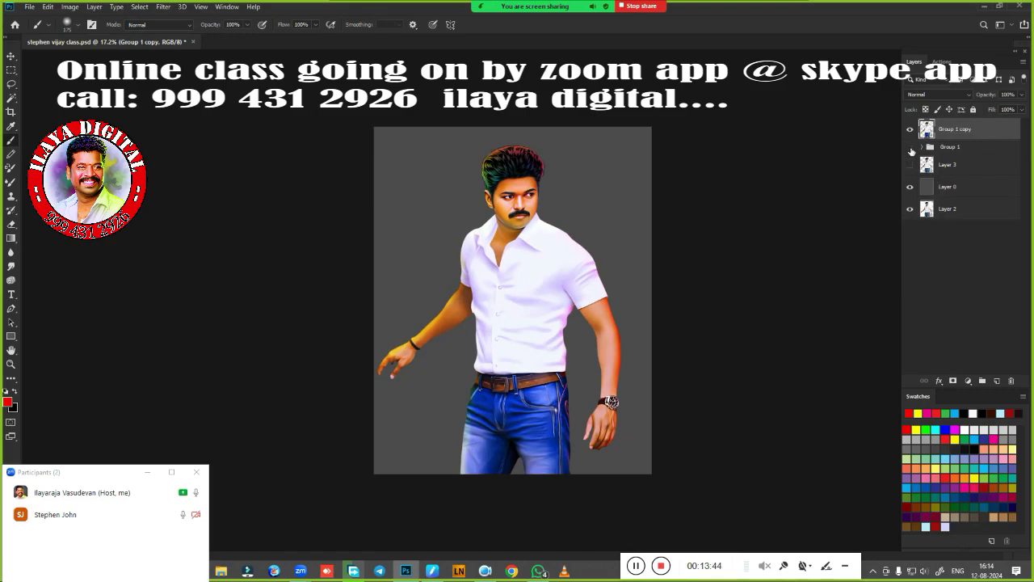
pyautogui.click(908, 131)
# Fill Layer 0 with solid black
pyautogui.scroll(5, 675, 237)
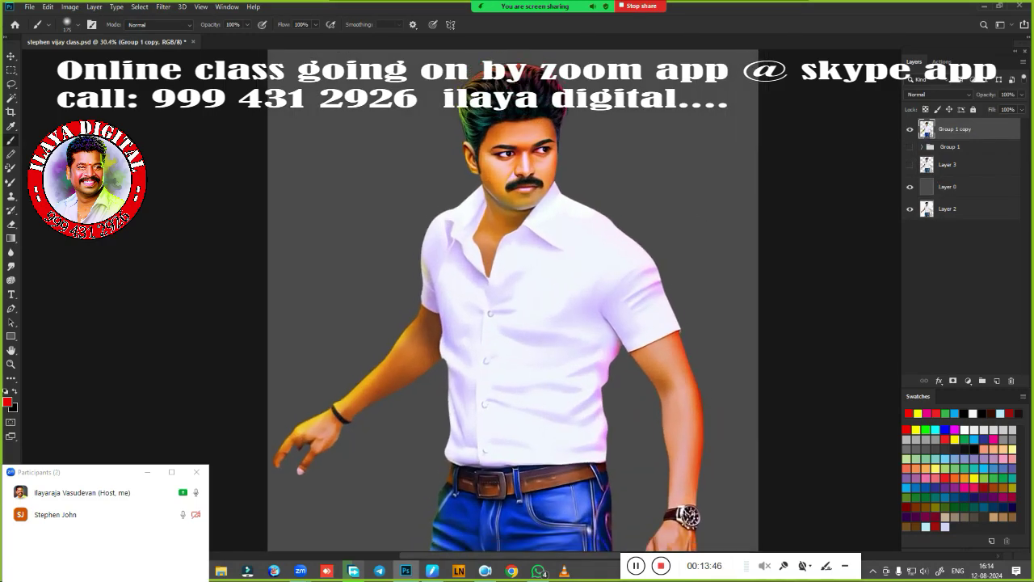
pyautogui.click(962, 194)
pyautogui.hotkey('ctrl', 'BackSpace')
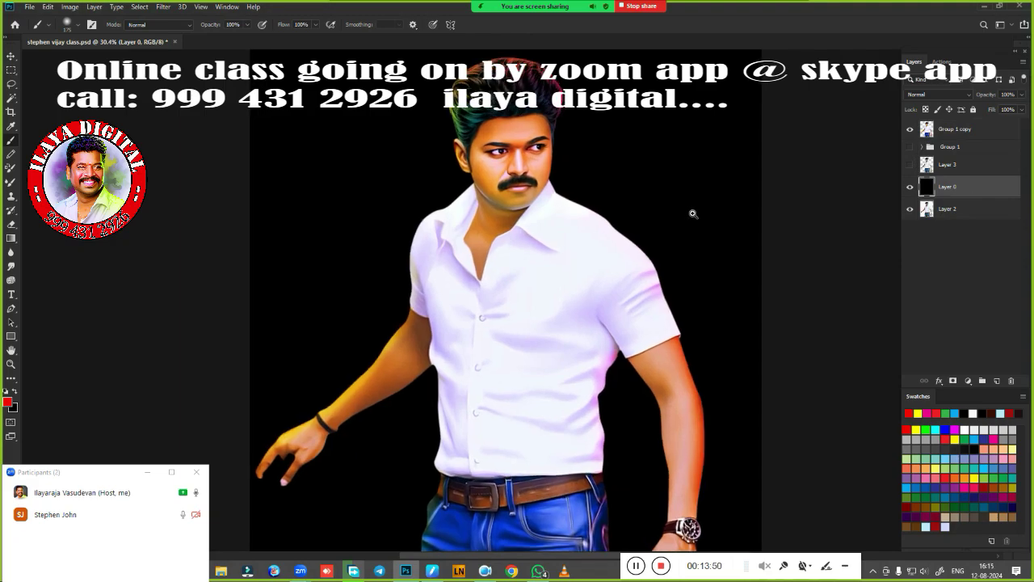
# Toggle Group 1 copy and Layer 3 to compare painted and original versions, ending on painted
pyautogui.moveTo(692, 215); pyautogui.dragTo(688, 215)
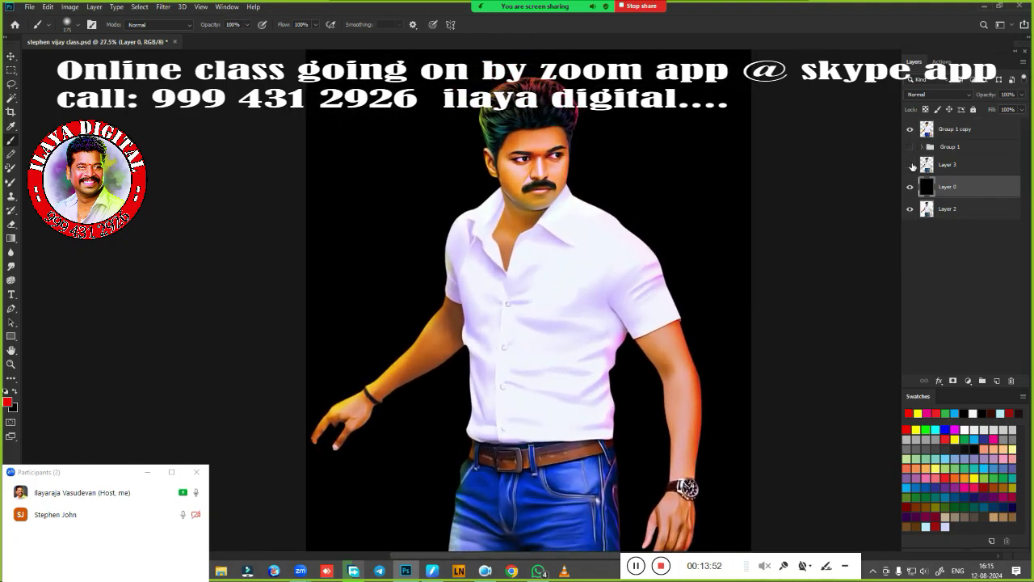
pyautogui.click(911, 165)
pyautogui.click(910, 130)
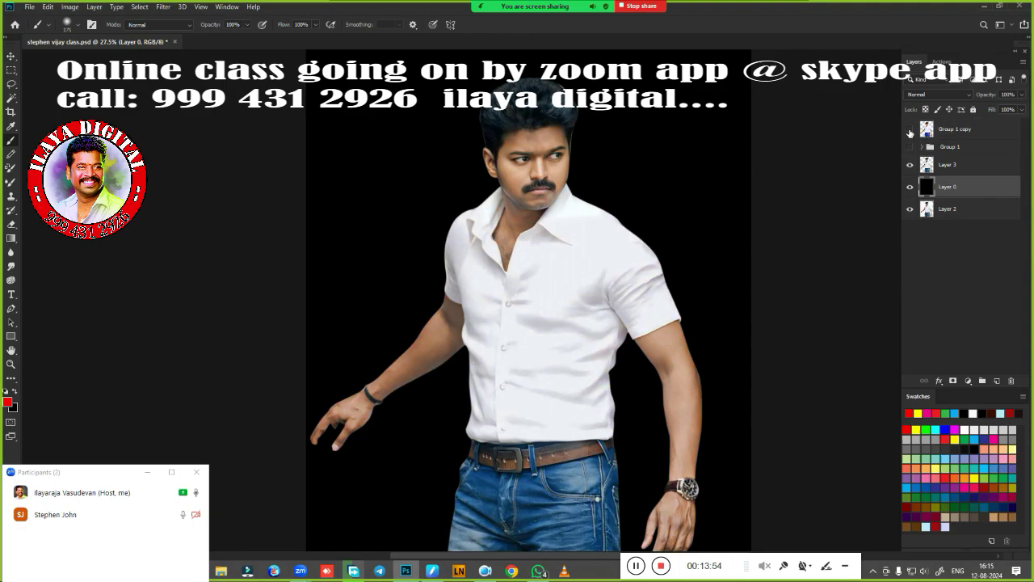
pyautogui.click(911, 131)
pyautogui.click(910, 130)
pyautogui.click(910, 131)
pyautogui.click(910, 131)
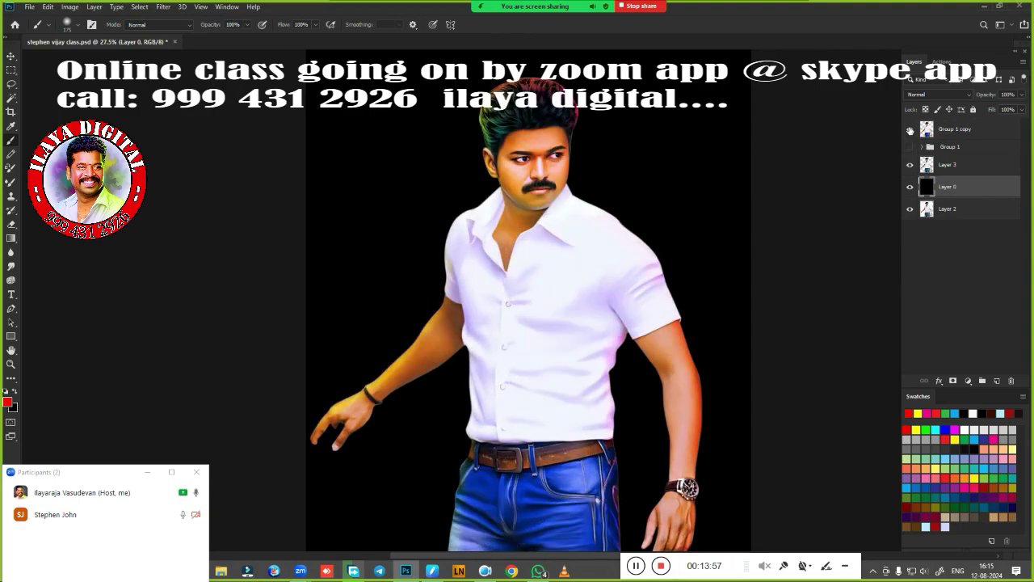
pyautogui.click(910, 131)
pyautogui.doubleClick(910, 131)
pyautogui.doubleClick(910, 131)
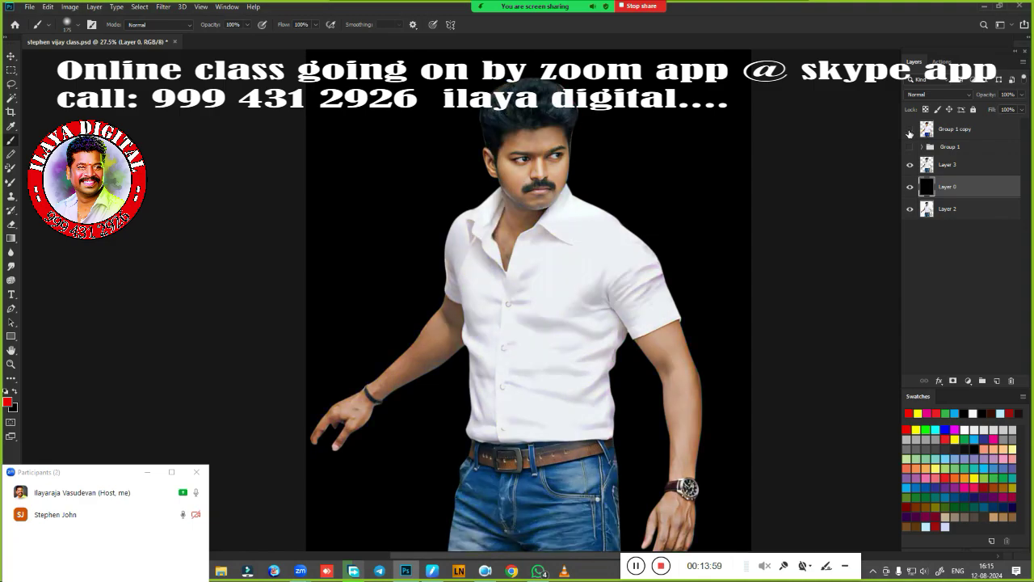
pyautogui.click(910, 131)
# Hide Layer 3 so only the painted figure on black shows
pyautogui.scroll(-2, 629, 176)
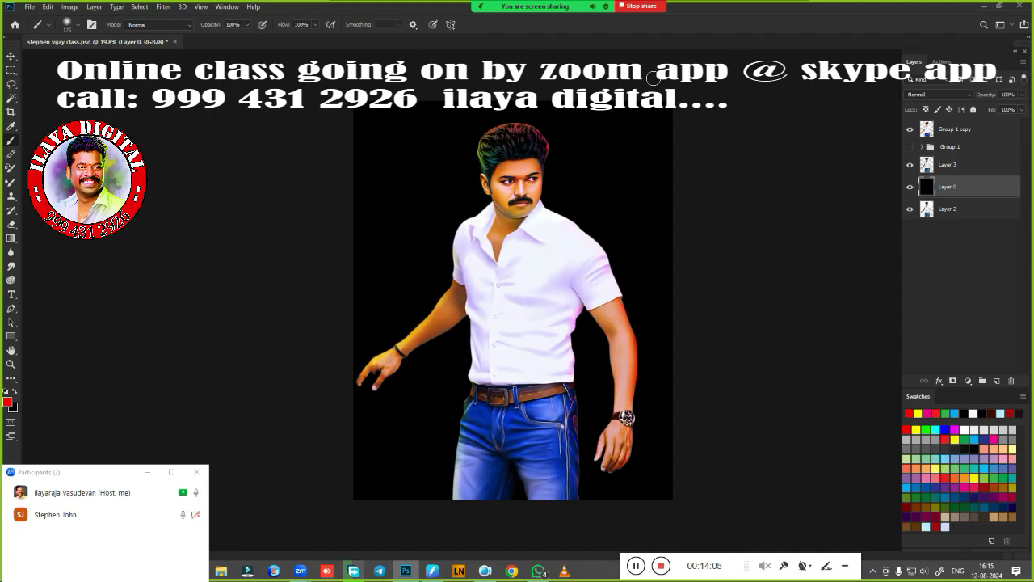
pyautogui.click(909, 166)
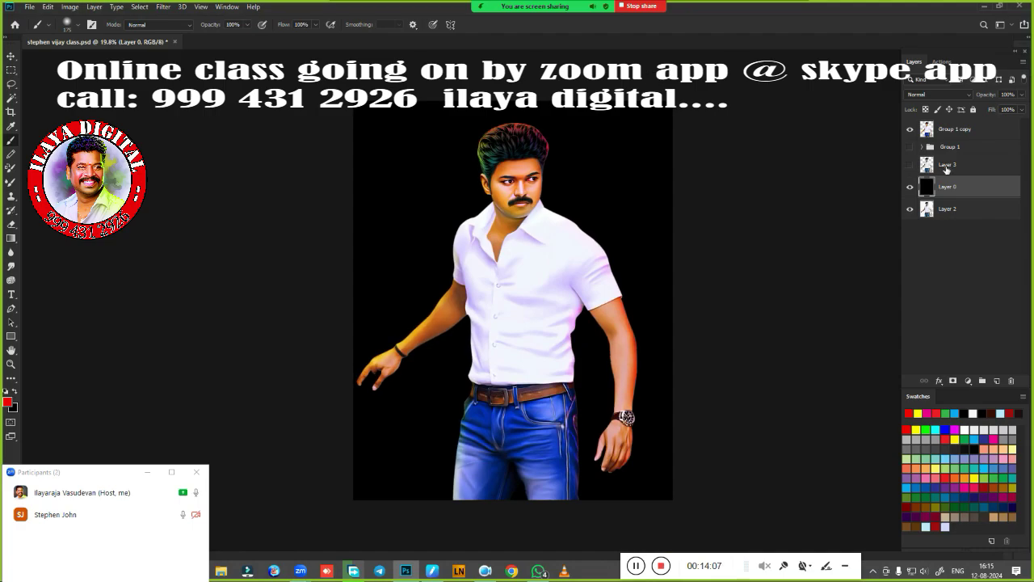
pyautogui.click(31, 7)
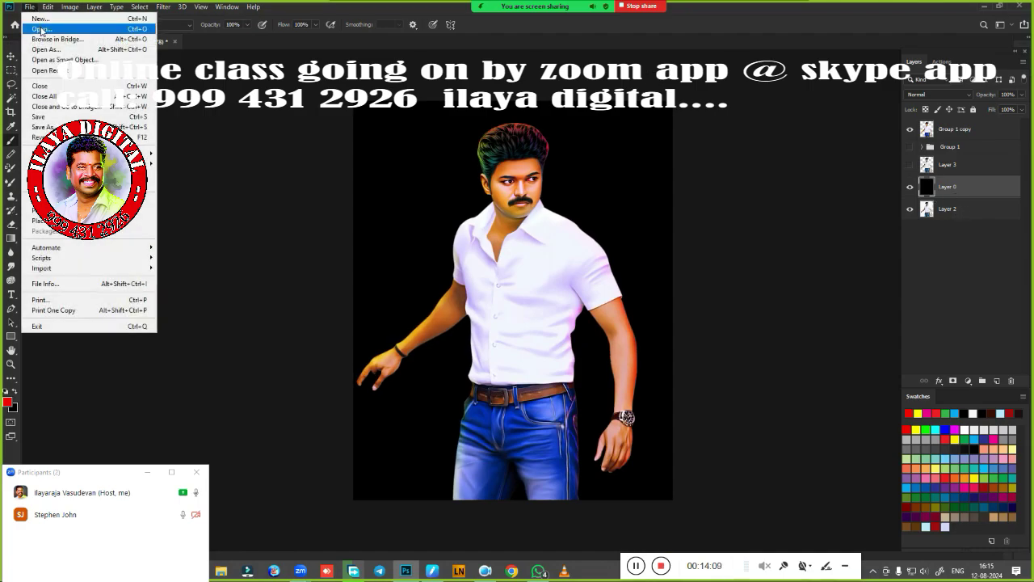
# Open IMG_20200615_194818_700 from the backround folder via File > Open
pyautogui.click(40, 25)
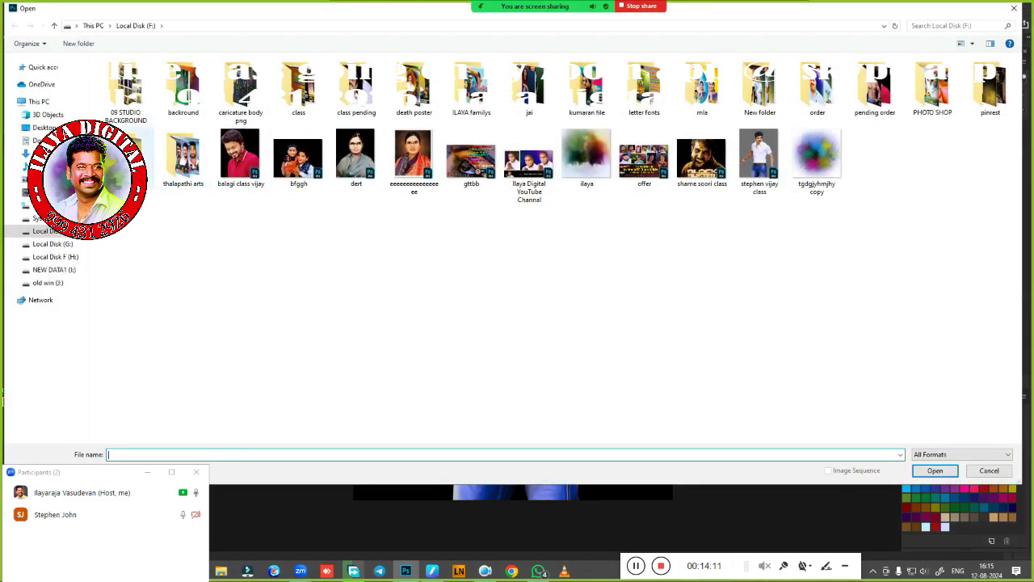
pyautogui.doubleClick(179, 104)
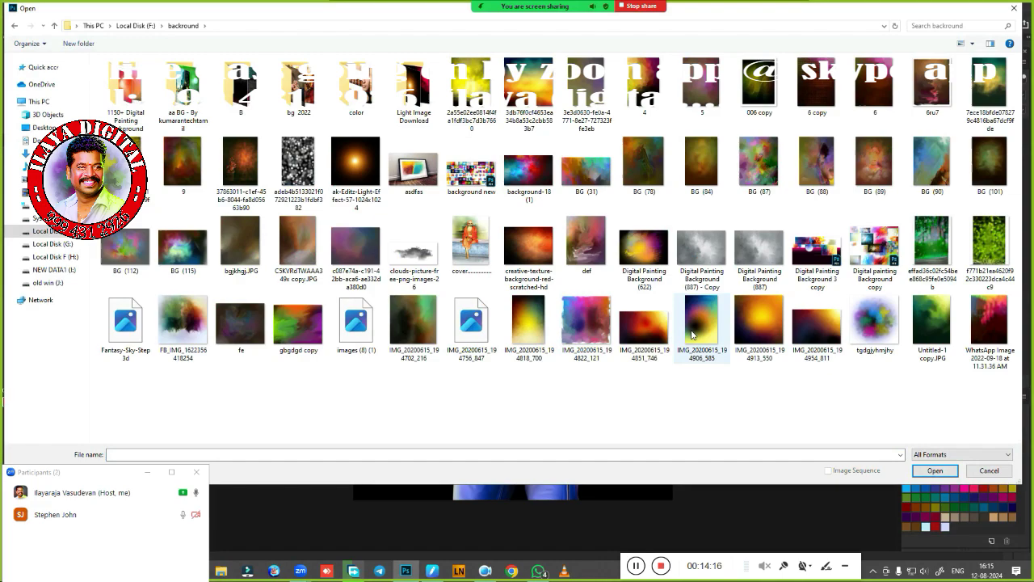
pyautogui.click(532, 324)
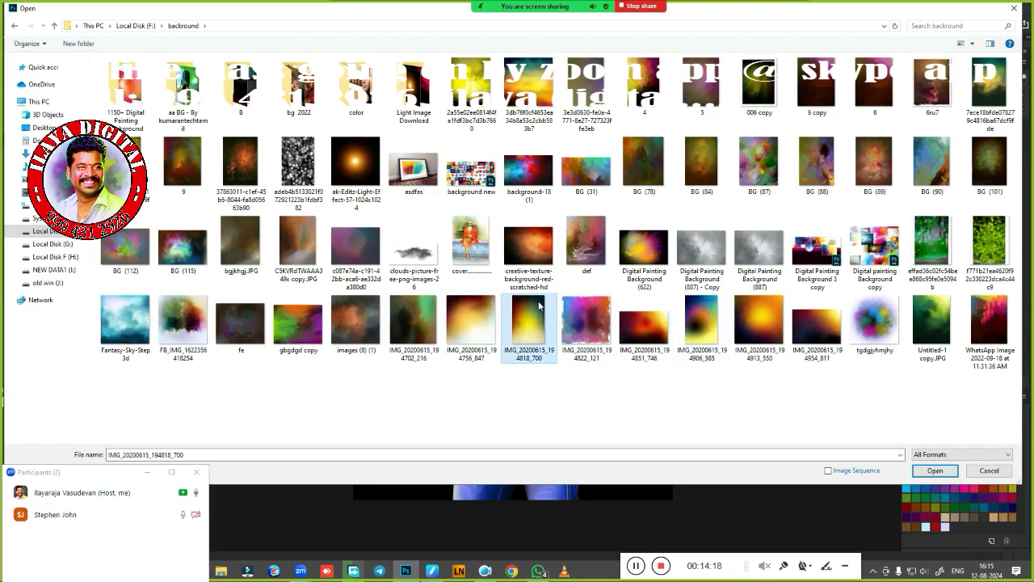
pyautogui.doubleClick(540, 305)
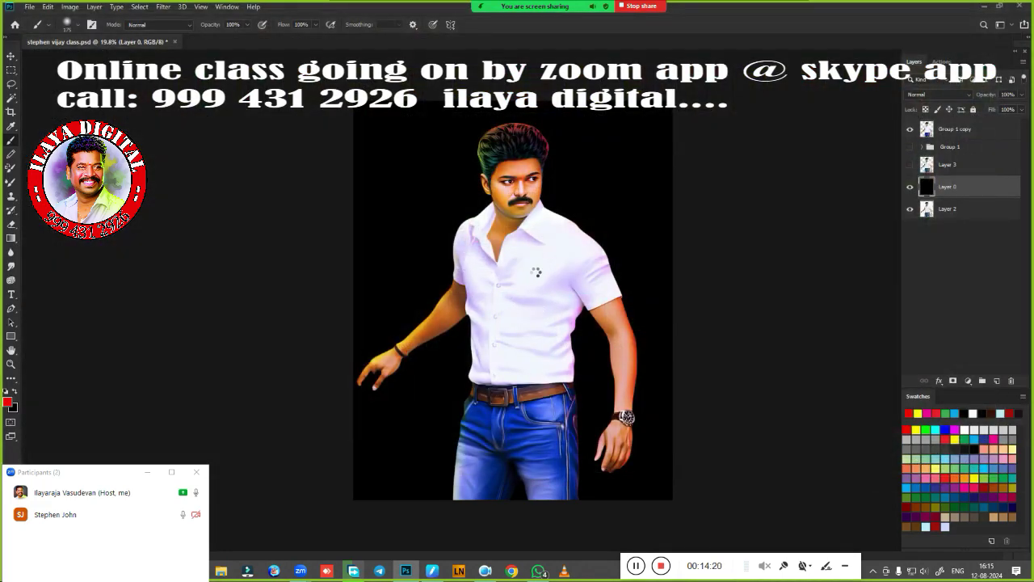
# Drag the gradient into the portrait document and scale it over the photo
pyautogui.press('v')
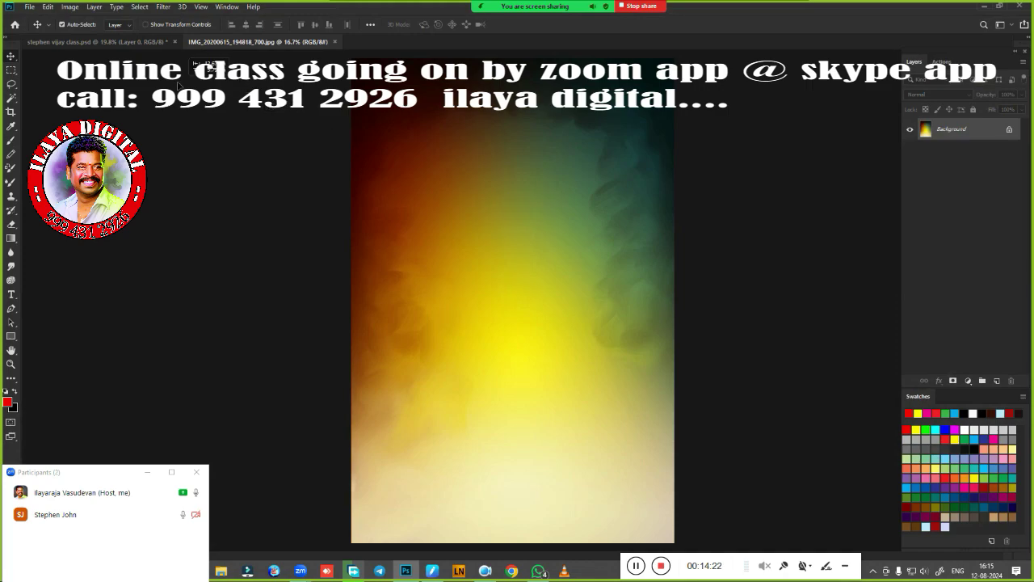
pyautogui.click(150, 46)
pyautogui.moveTo(150, 45); pyautogui.dragTo(464, 275)
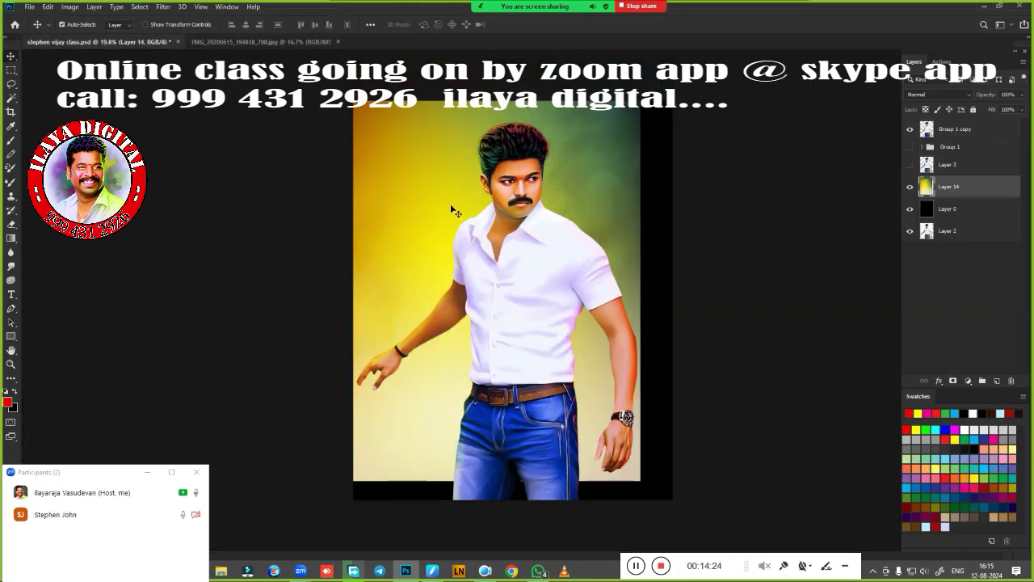
pyautogui.hotkey('ctrl', 't')
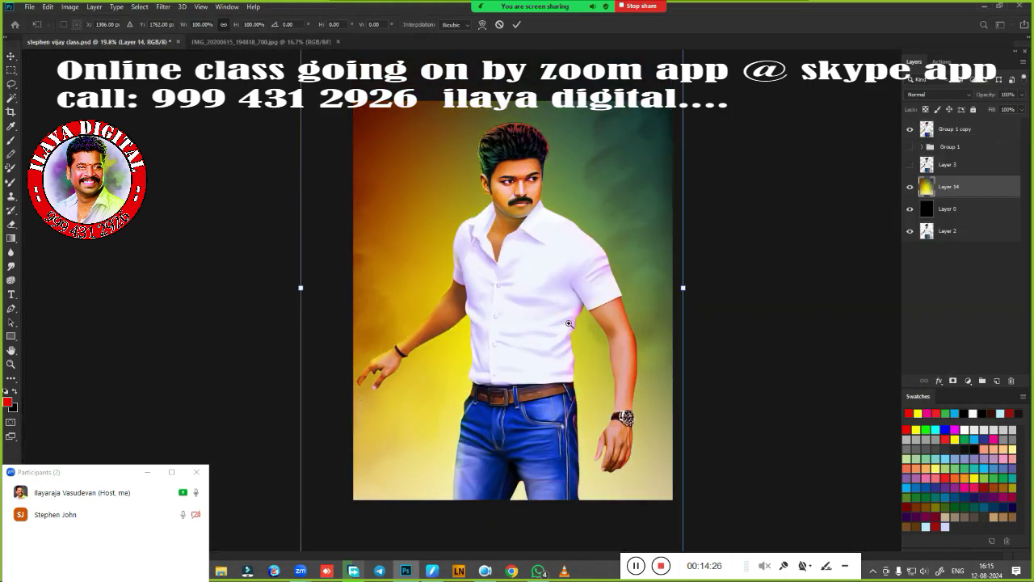
pyautogui.hotkey('ctrl', '0')
pyautogui.moveTo(402, 457); pyautogui.dragTo(504, 299)
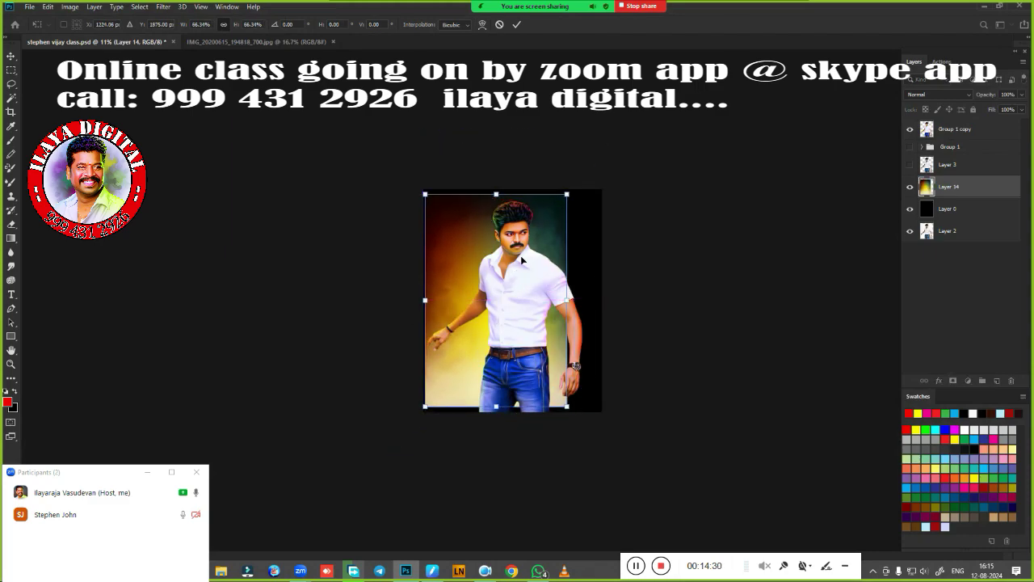
pyautogui.moveTo(533, 258); pyautogui.dragTo(536, 251)
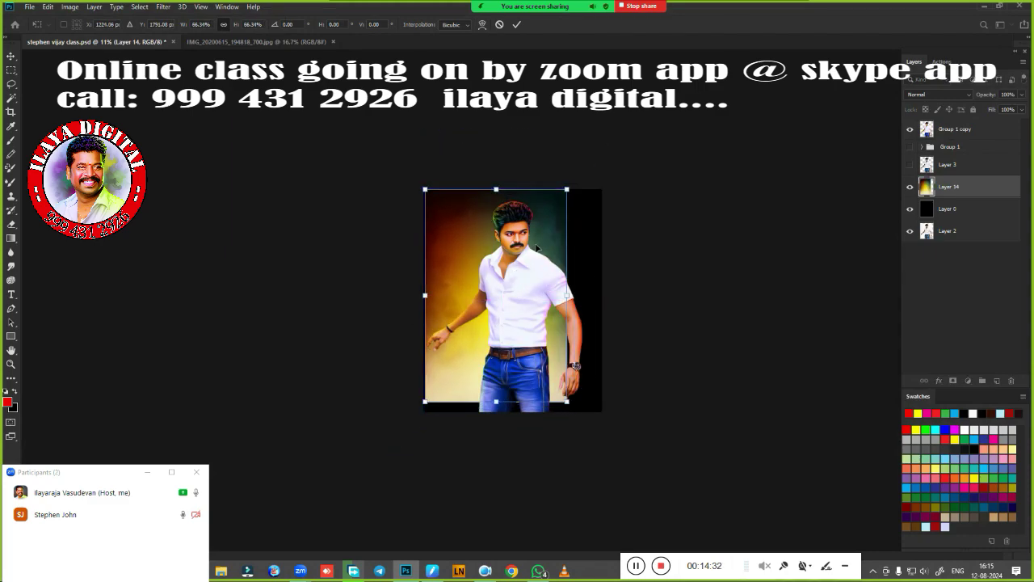
# Stretch the gradient layer to cover the whole canvas and apply the transform
pyautogui.hotkey('ctrl', '0')
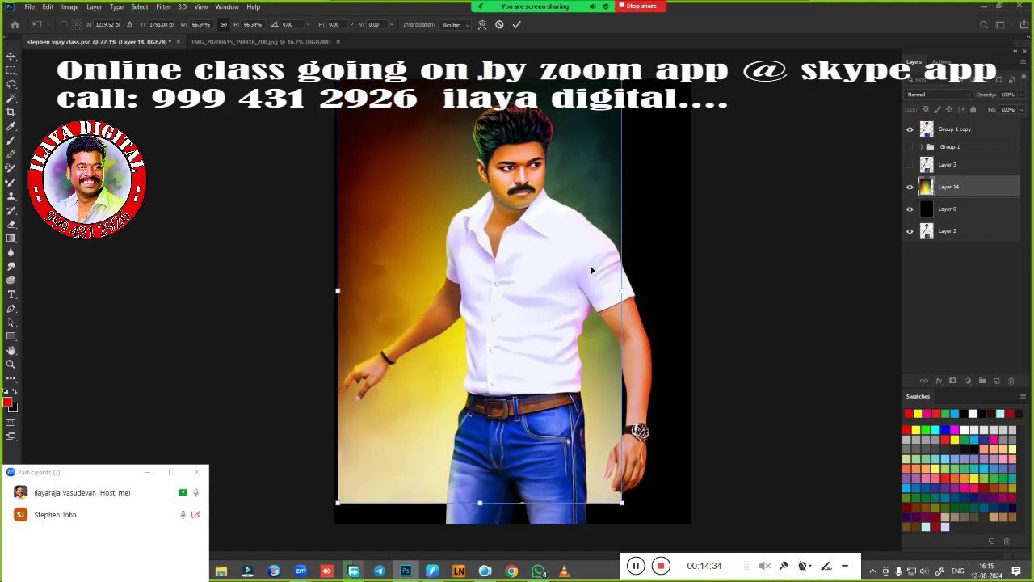
pyautogui.press('Left')
pyautogui.press('Left')
pyautogui.press('Left')
pyautogui.press('Left')
pyautogui.press('Left')
pyautogui.press('Left')
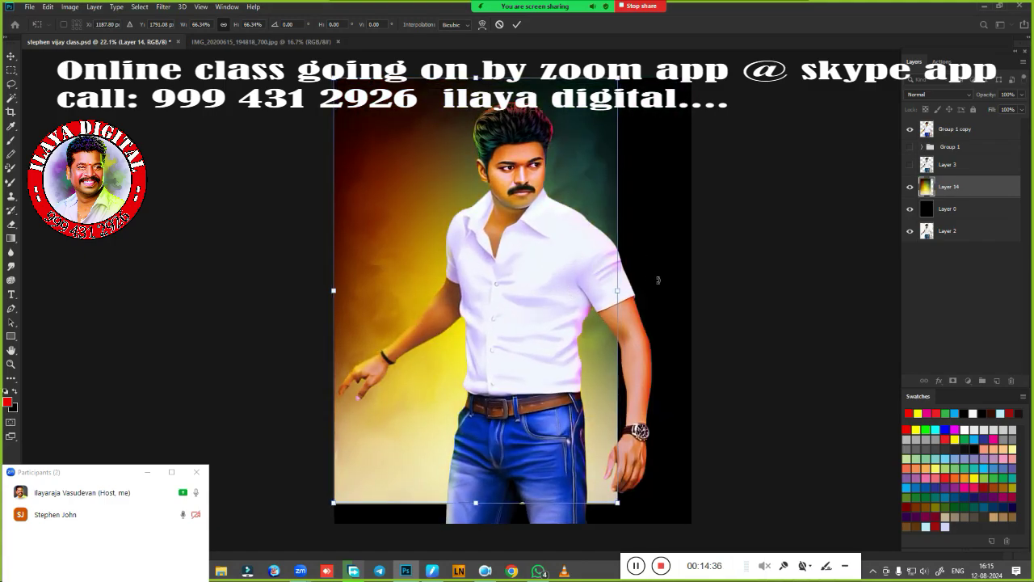
pyautogui.press('Up')
pyautogui.press('Up')
pyautogui.moveTo(619, 502); pyautogui.dragTo(635, 528)
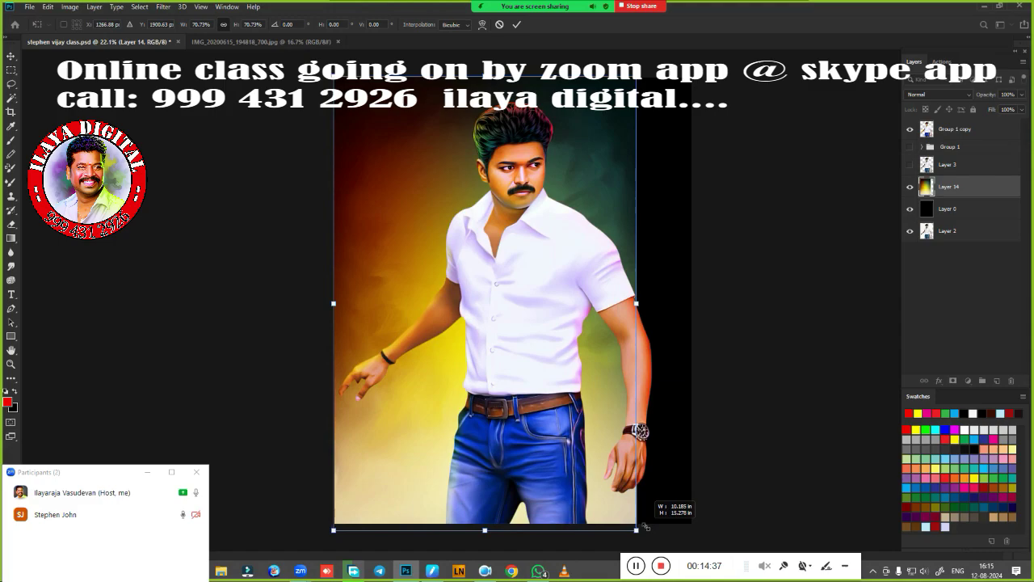
pyautogui.moveTo(635, 303); pyautogui.dragTo(692, 299)
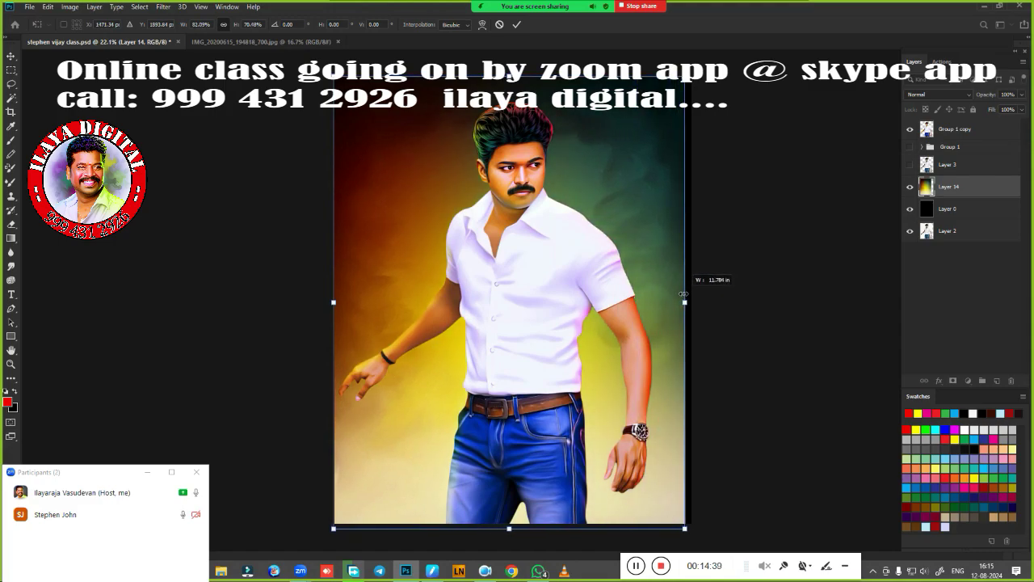
pyautogui.press('Return')
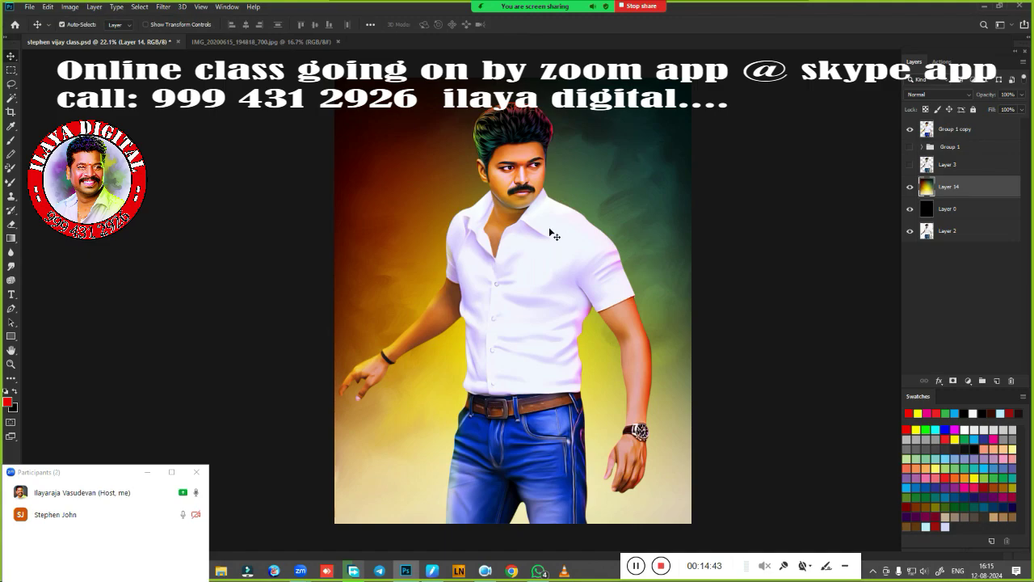
# Flip the gradient layer horizontally
pyautogui.hotkey('ctrl', 't')
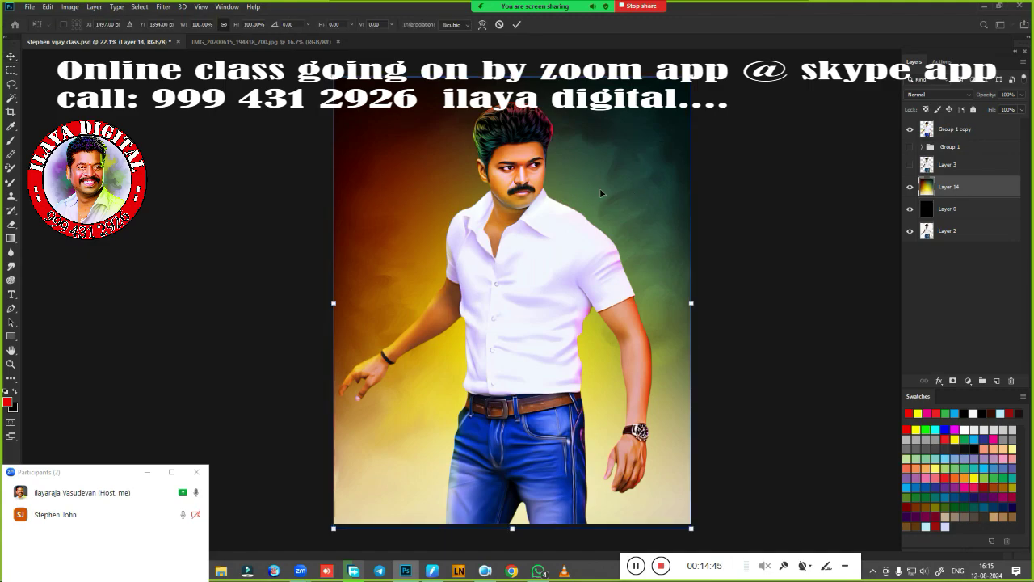
pyautogui.rightClick(601, 192)
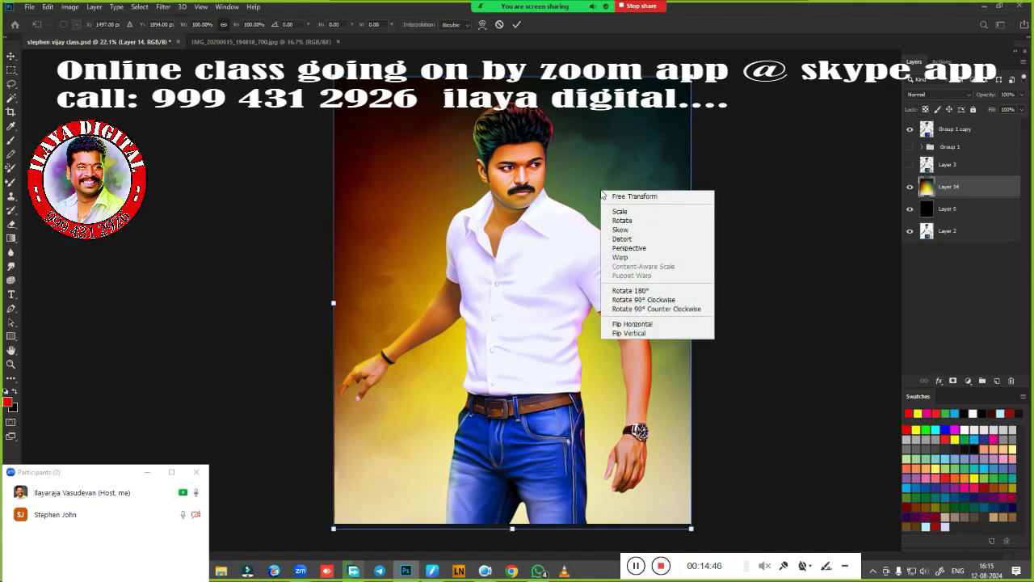
pyautogui.click(632, 324)
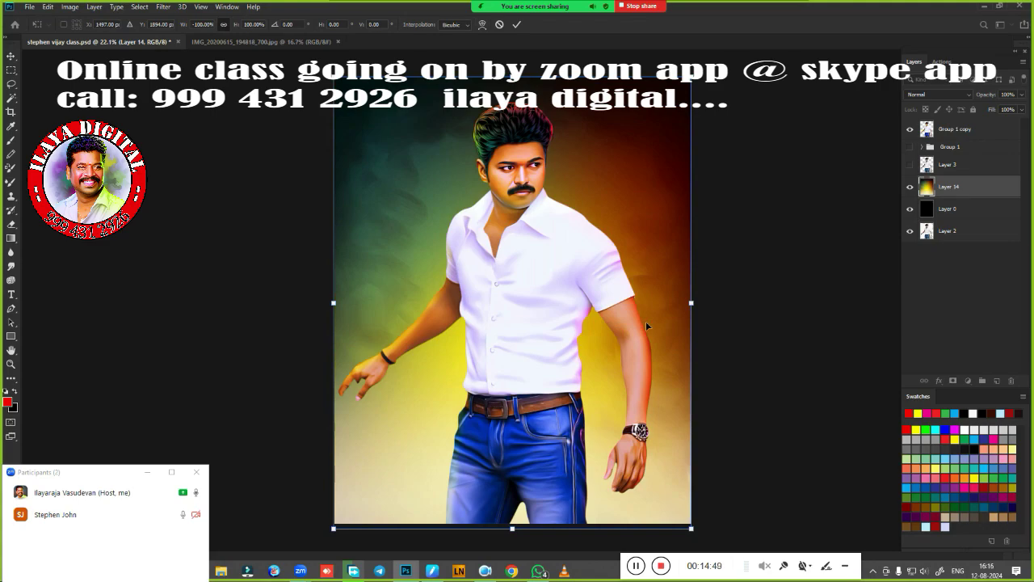
pyautogui.press('Return')
# Shift the background's hue to -45, saturation to -11 and lightness to -28 in Hue/Saturation
pyautogui.hotkey('ctrl', 'u')
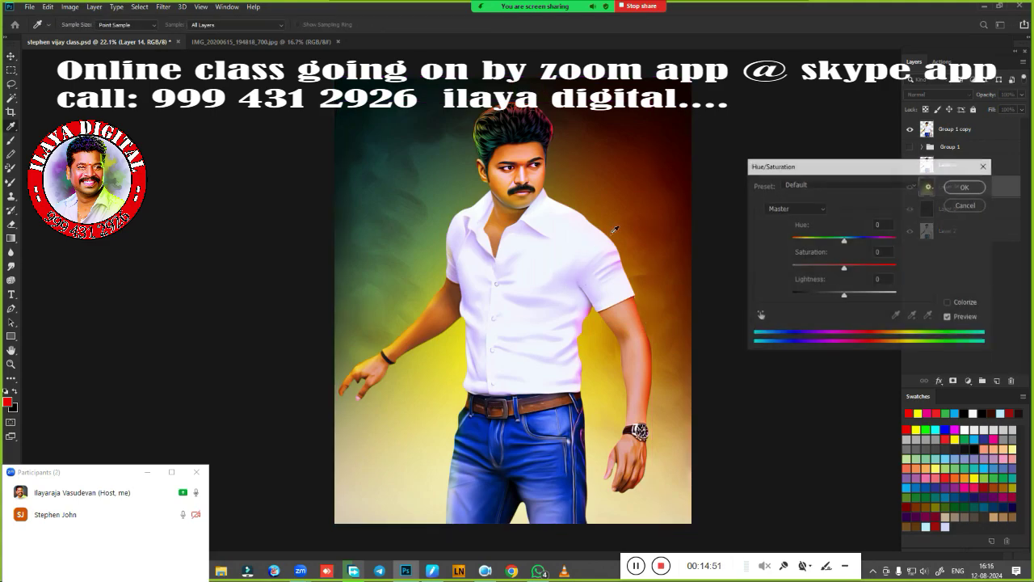
pyautogui.click(845, 244)
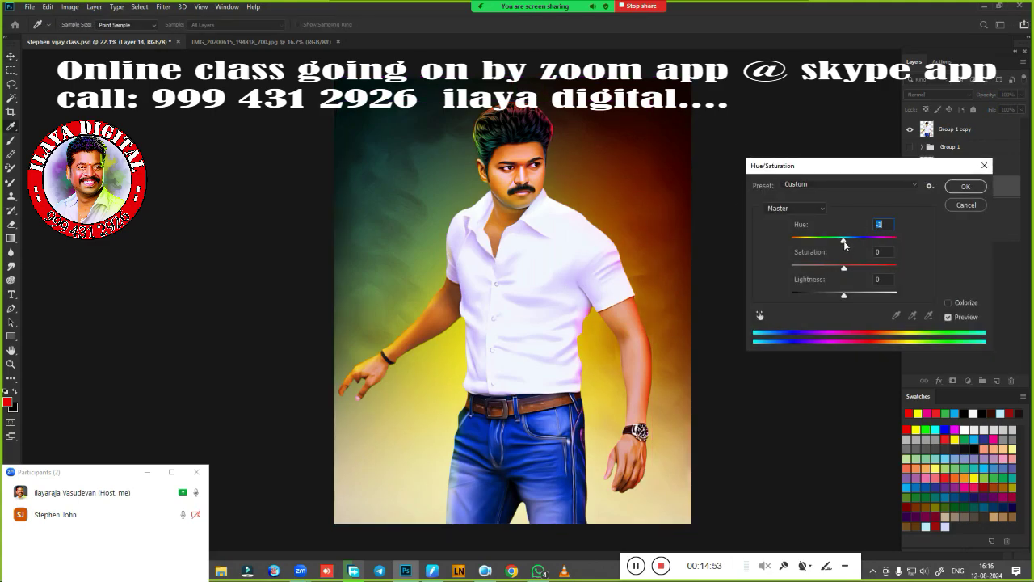
pyautogui.moveTo(840, 243); pyautogui.dragTo(788, 253)
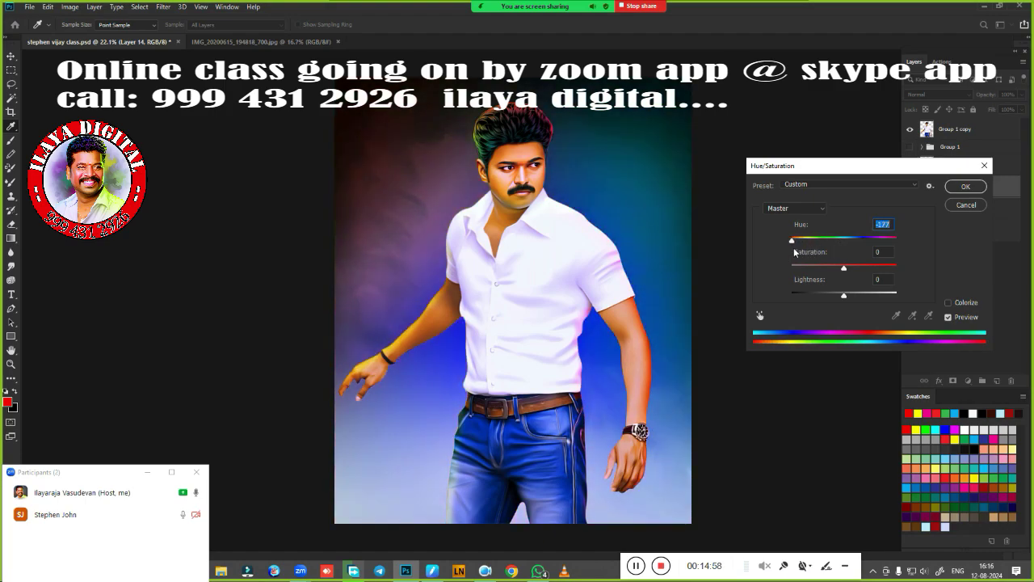
pyautogui.moveTo(794, 247)
pyautogui.mouseDown()
pyautogui.moveTo(903, 233)
pyautogui.moveTo(820, 242)
pyautogui.mouseUp()
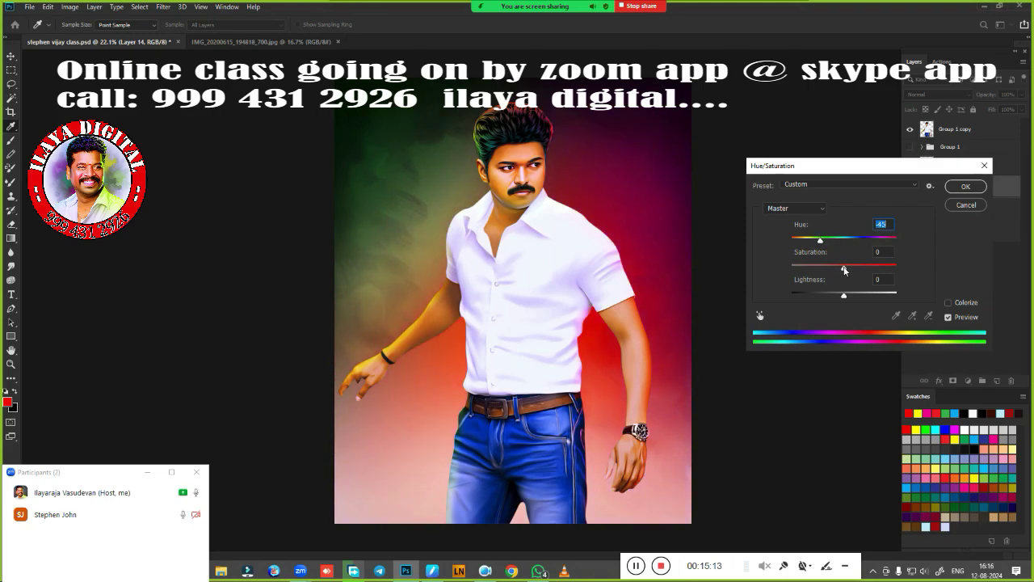
pyautogui.moveTo(844, 268); pyautogui.dragTo(831, 269)
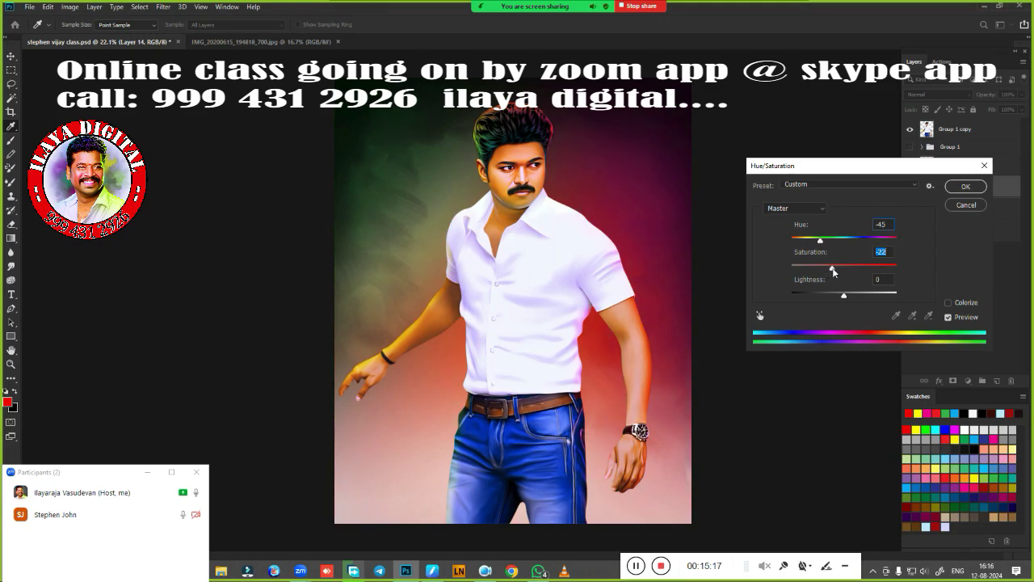
pyautogui.moveTo(825, 268)
pyautogui.mouseDown()
pyautogui.moveTo(893, 256)
pyautogui.moveTo(791, 278)
pyautogui.moveTo(824, 269)
pyautogui.moveTo(834, 296)
pyautogui.mouseUp()
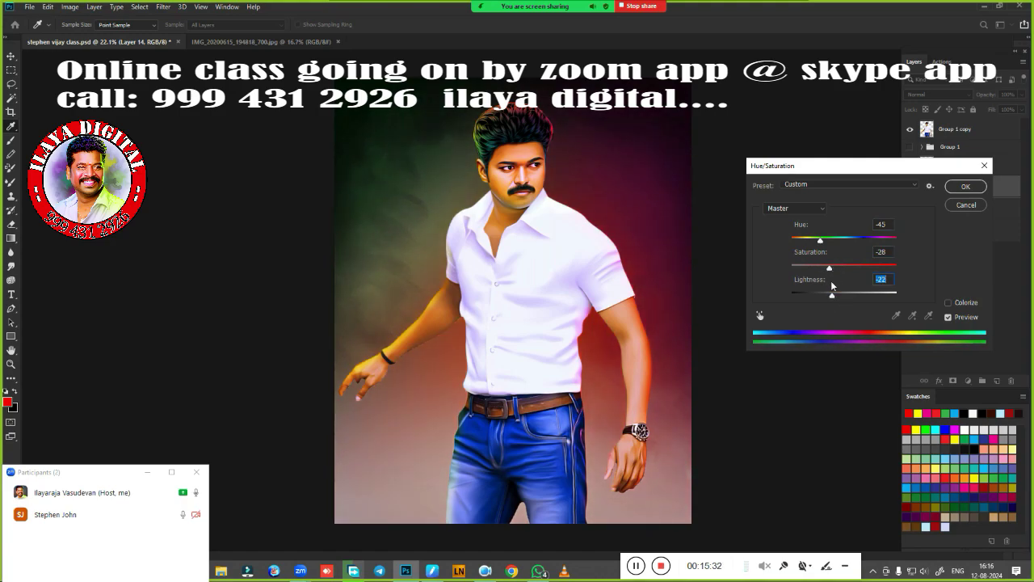
pyautogui.moveTo(833, 294)
pyautogui.mouseDown()
pyautogui.moveTo(842, 267)
pyautogui.moveTo(831, 296)
pyautogui.mouseUp()
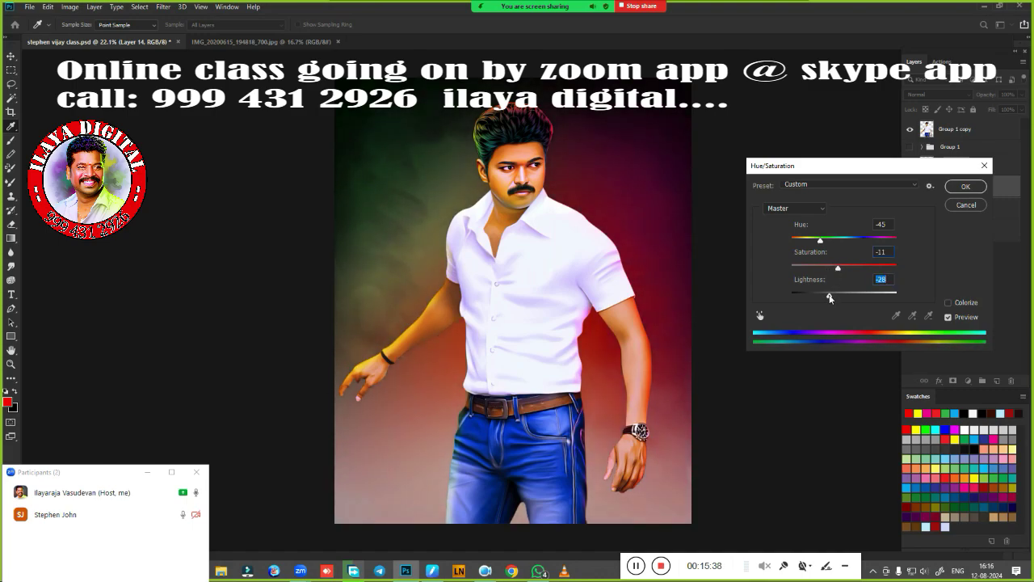
# Apply the background recolour, then duplicate Group 1 copy and set the duplicate's lightness to -100 for solid black
pyautogui.click(965, 186)
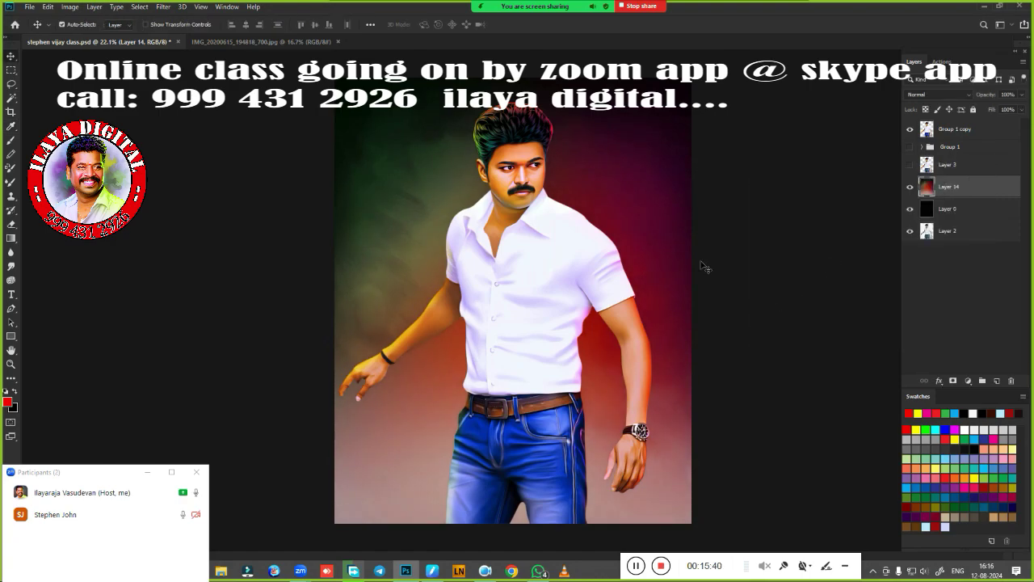
pyautogui.hotkey('ctrl', '+')
pyautogui.moveTo(639, 220); pyautogui.dragTo(693, 208)
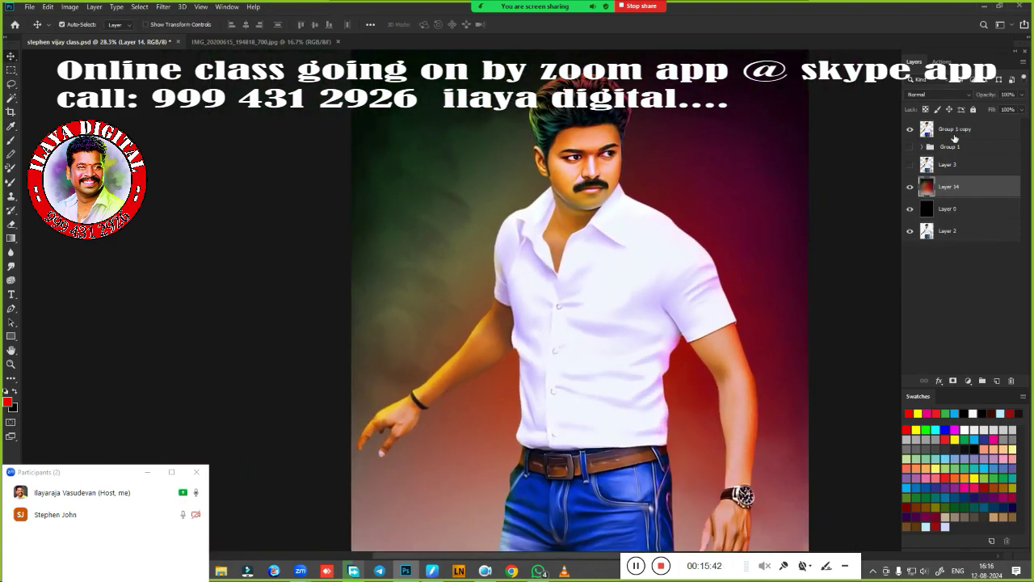
pyautogui.click(979, 130)
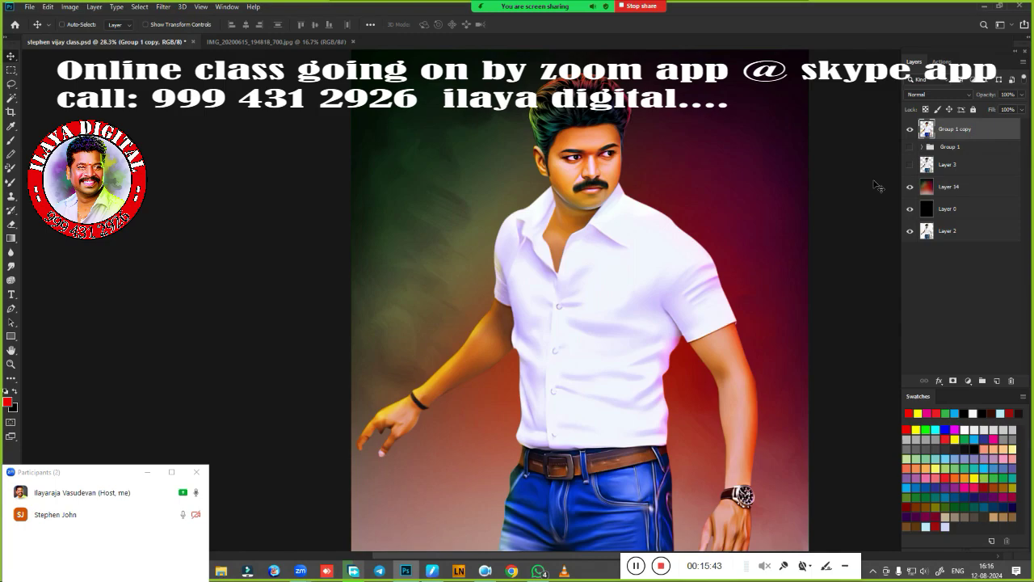
pyautogui.hotkey('ctrl', 'j')
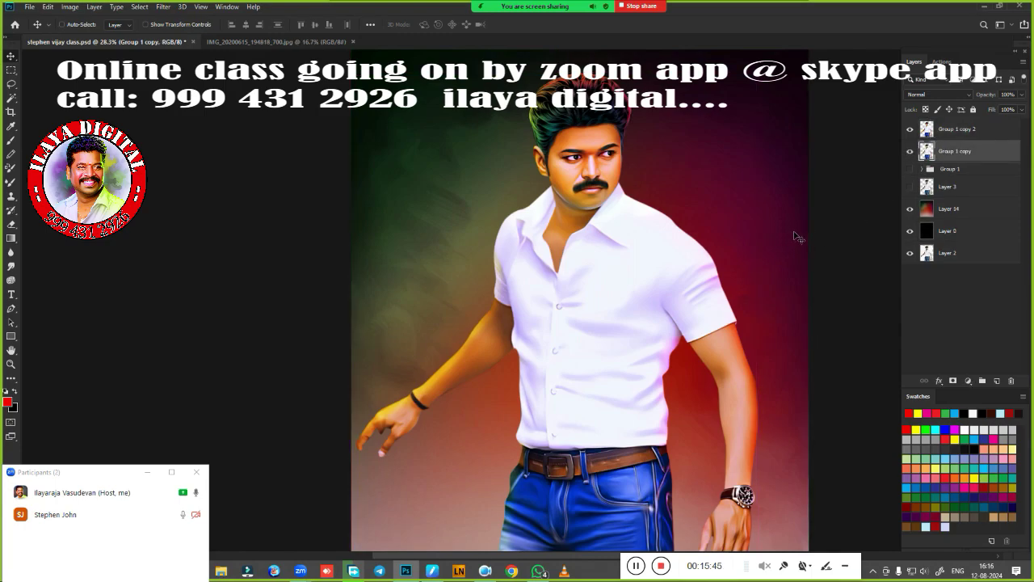
pyautogui.hotkey('ctrl', 'u')
pyautogui.moveTo(843, 296); pyautogui.dragTo(792, 295)
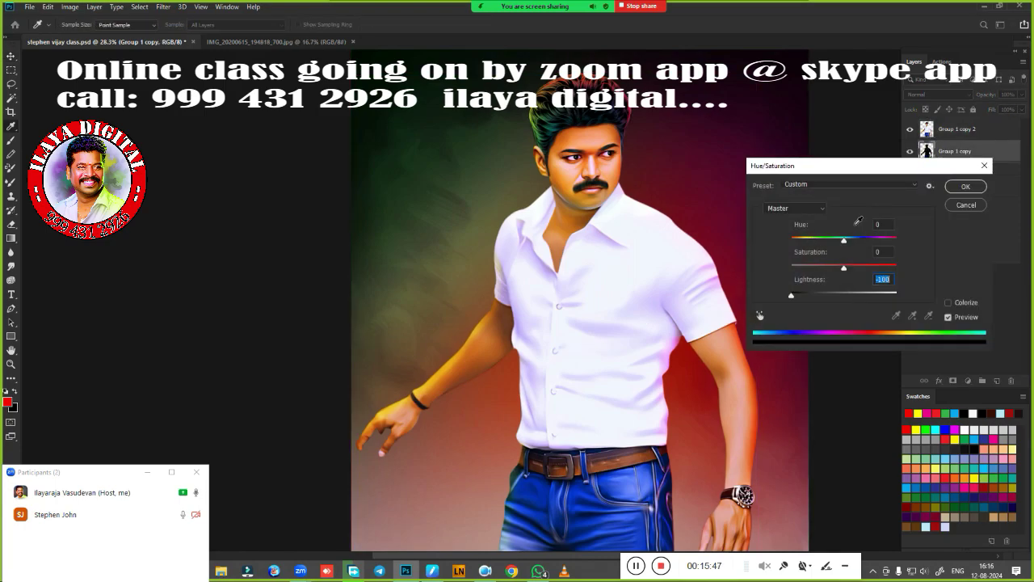
pyautogui.click(964, 187)
# Stretch the black silhouette copy slightly to the right so it shows as a shadow
pyautogui.click(911, 130)
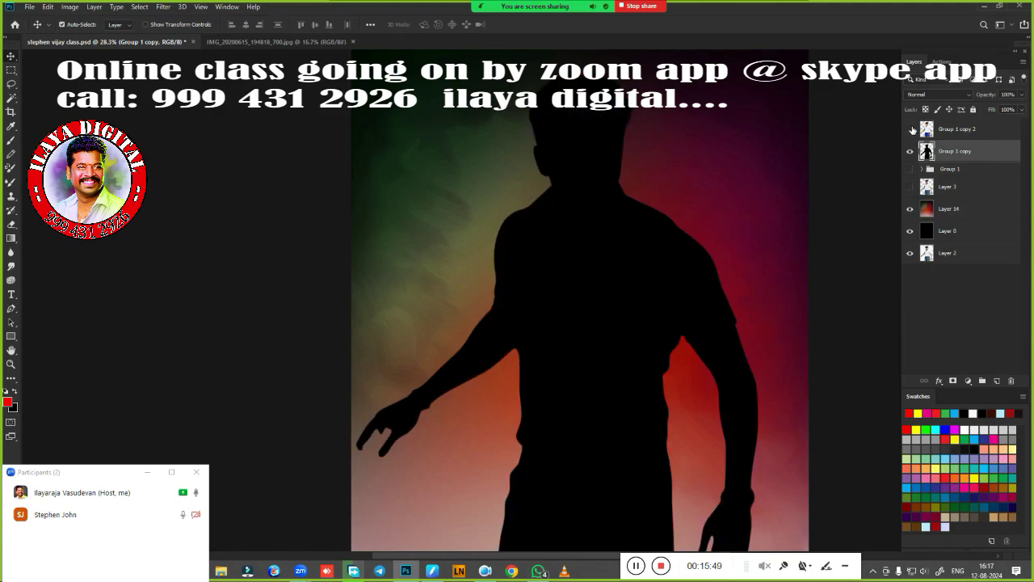
pyautogui.click(911, 129)
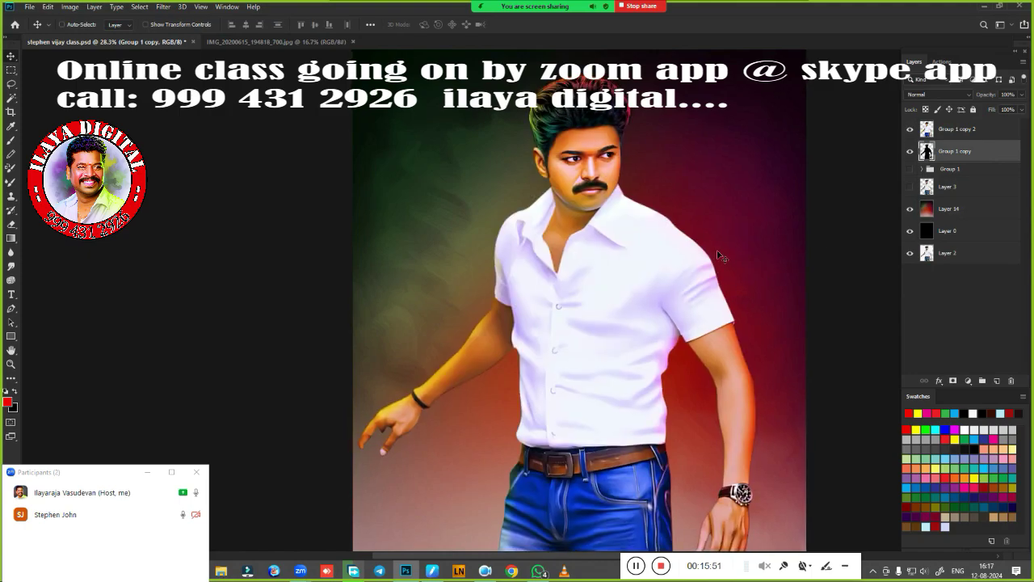
pyautogui.hotkey('ctrl', '-')
pyautogui.hotkey('ctrl', 't')
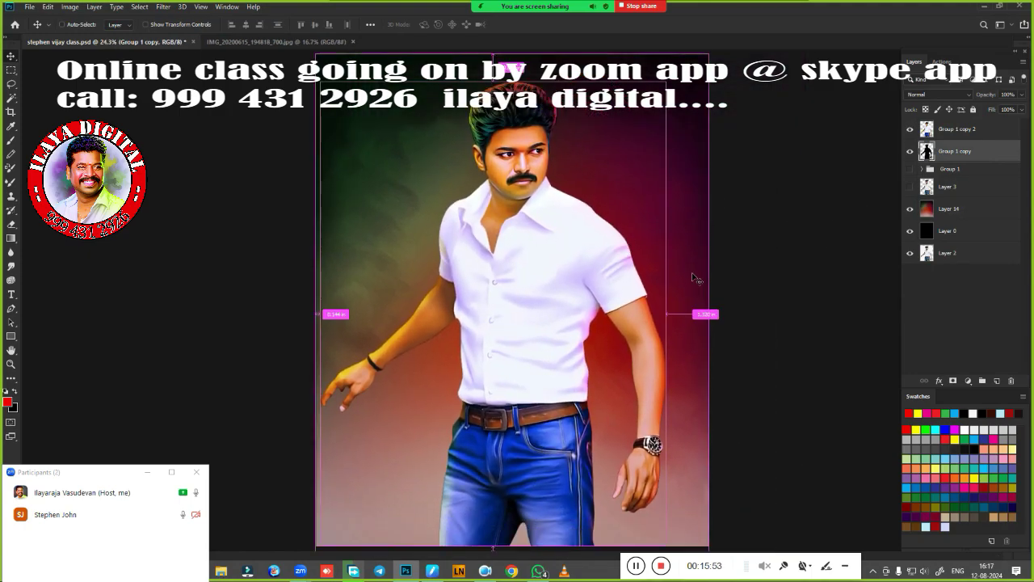
pyautogui.moveTo(591, 168)
pyautogui.mouseDown()
pyautogui.moveTo(636, 180)
pyautogui.moveTo(628, 143)
pyautogui.mouseUp()
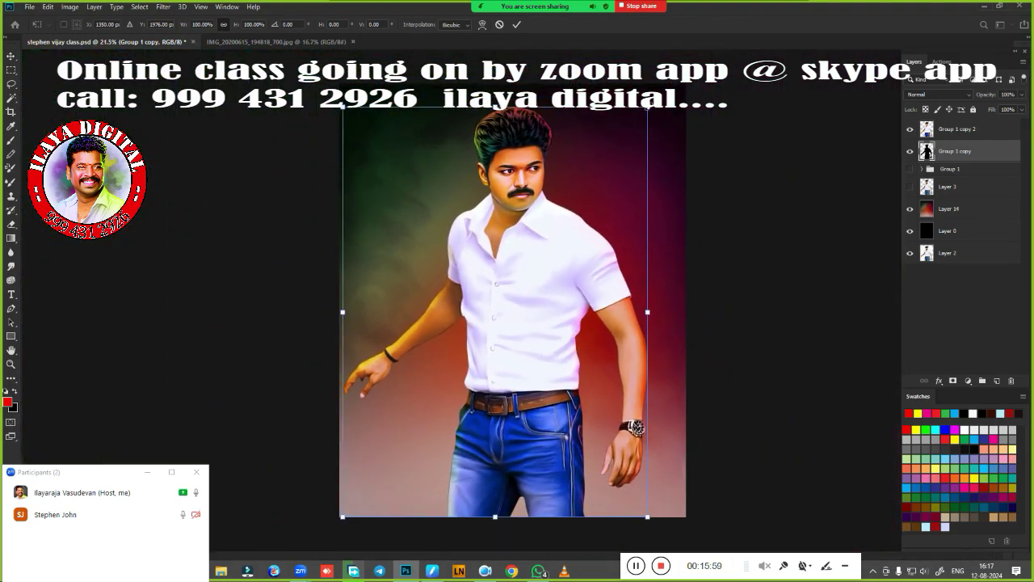
pyautogui.moveTo(647, 312); pyautogui.dragTo(658, 311)
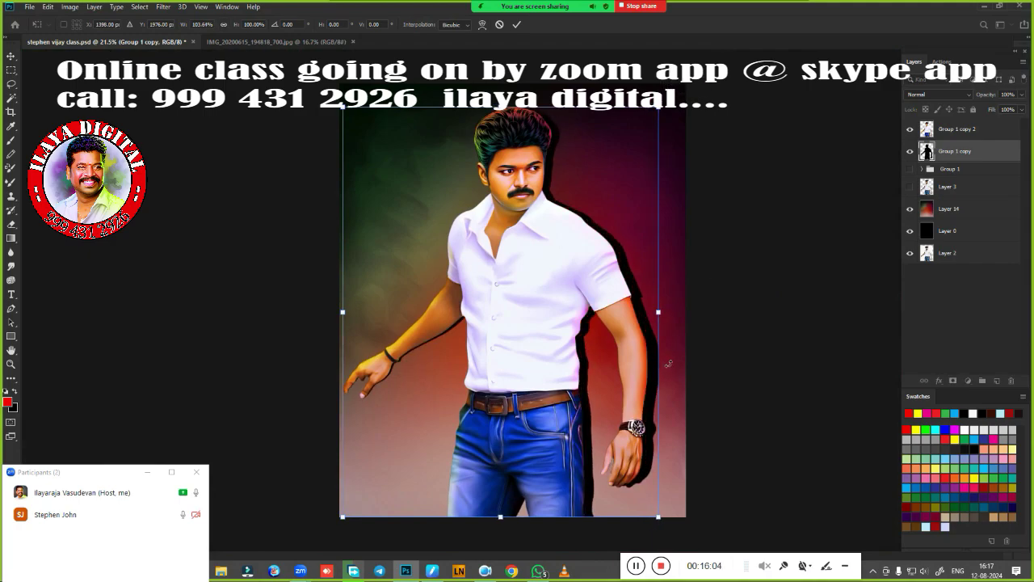
pyautogui.press('Return')
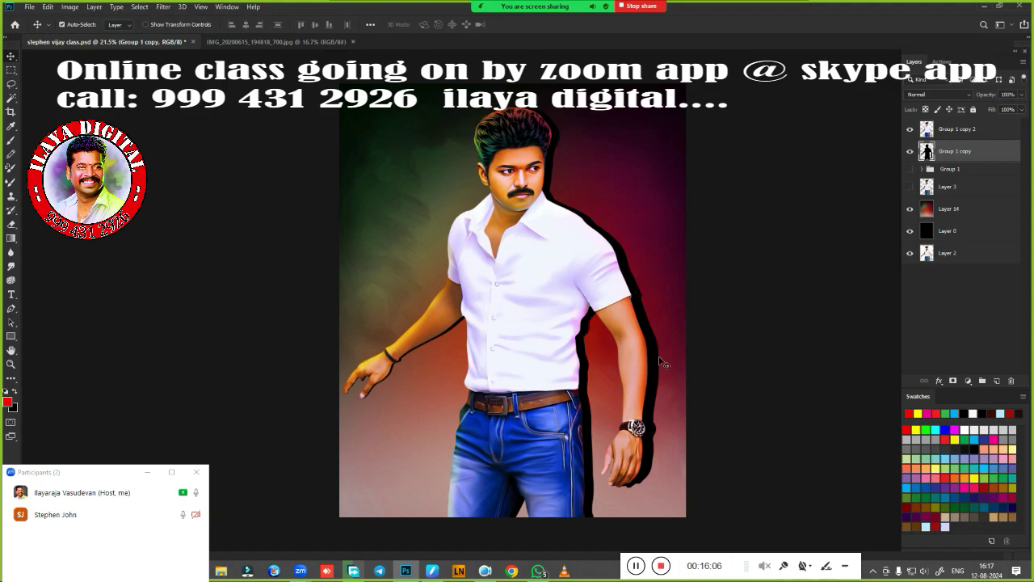
# Nudge the shadow's vertical position with the arrow keys and review the full figure
pyautogui.hotkey('ctrl', 't')
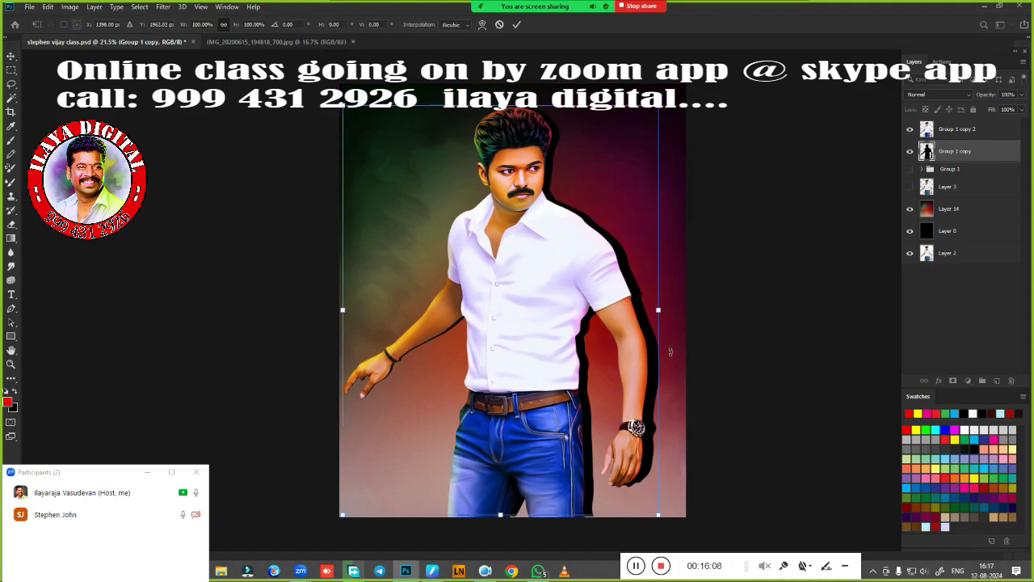
pyautogui.press('Up')
pyautogui.press('Up')
pyautogui.press('Up')
pyautogui.press('Up')
pyautogui.press('Down')
pyautogui.press('Down')
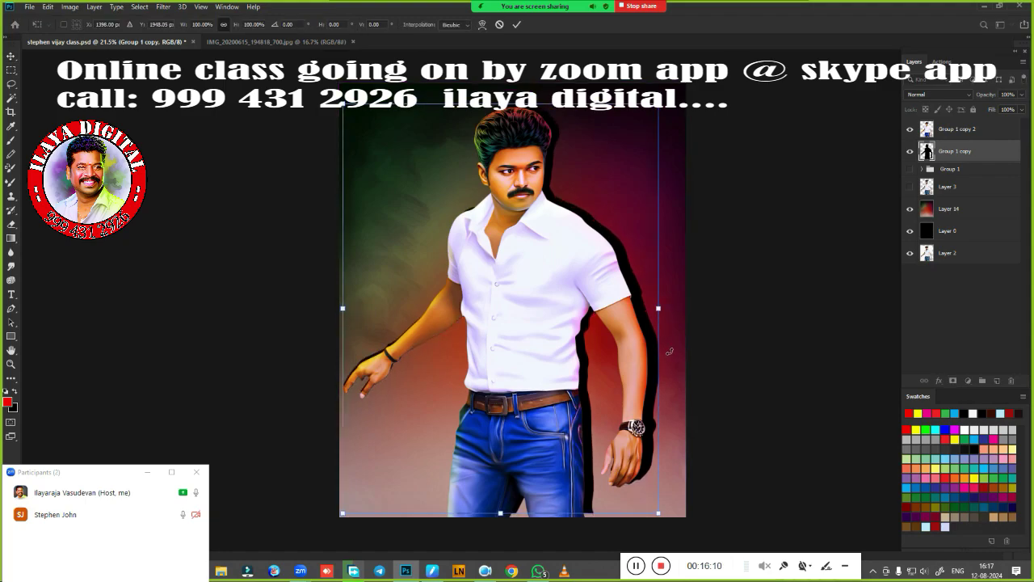
pyautogui.press('Down')
pyautogui.press('Down')
pyautogui.press('Down')
pyautogui.press('Down')
pyautogui.press('Down')
pyautogui.press('Down')
pyautogui.press('Down')
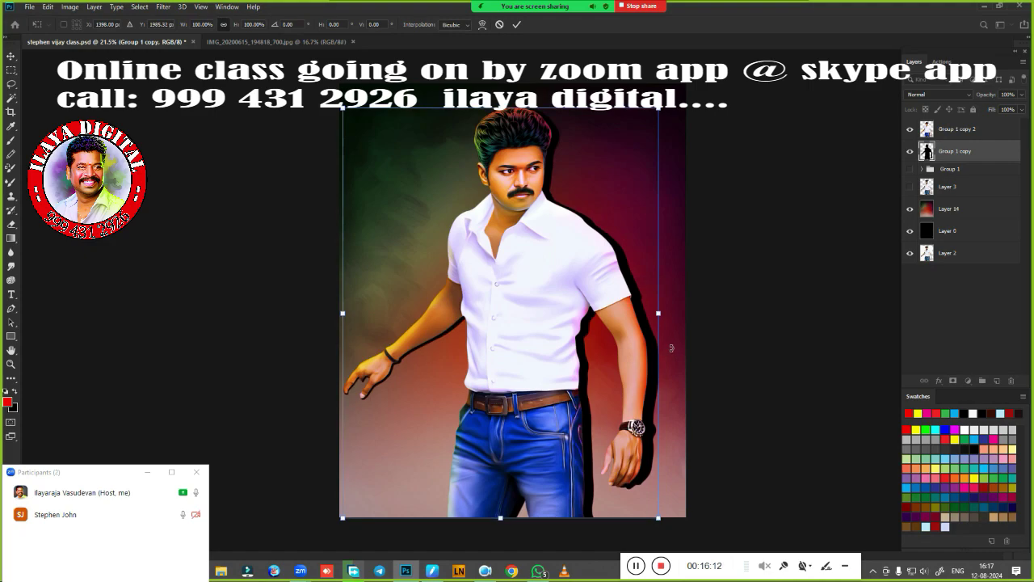
pyautogui.press('Return')
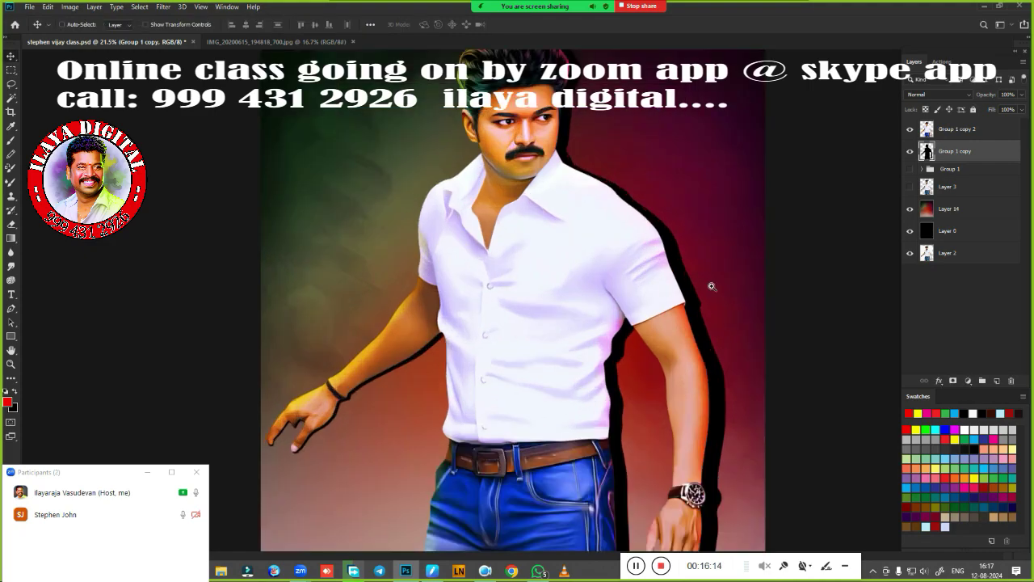
pyautogui.moveTo(682, 301)
pyautogui.mouseDown()
pyautogui.moveTo(737, 288)
pyautogui.moveTo(557, 434)
pyautogui.mouseUp()
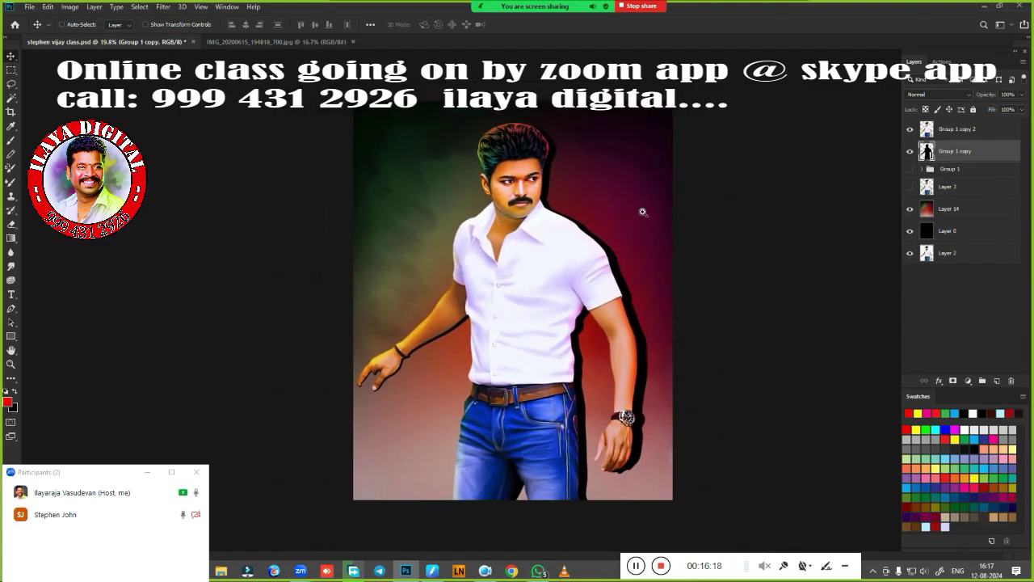
pyautogui.moveTo(658, 354); pyautogui.dragTo(671, 219)
# Gaussian-blur the black shadow at about 159 px radius, then select Layer 14 and Layer 0 together
pyautogui.click(163, 8)
pyautogui.moveTo(210, 128)
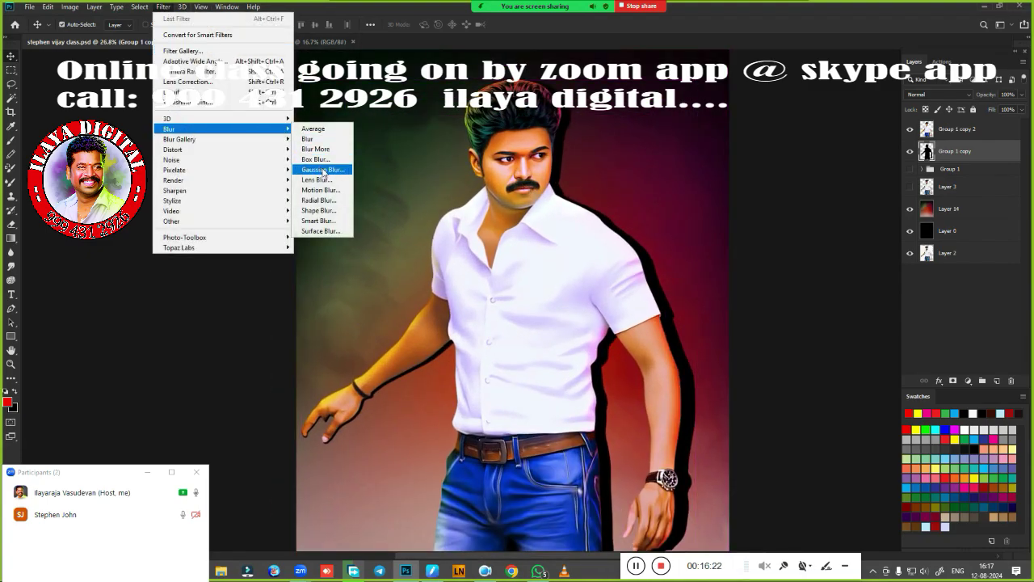
pyautogui.click(323, 170)
pyautogui.moveTo(770, 281); pyautogui.dragTo(793, 279)
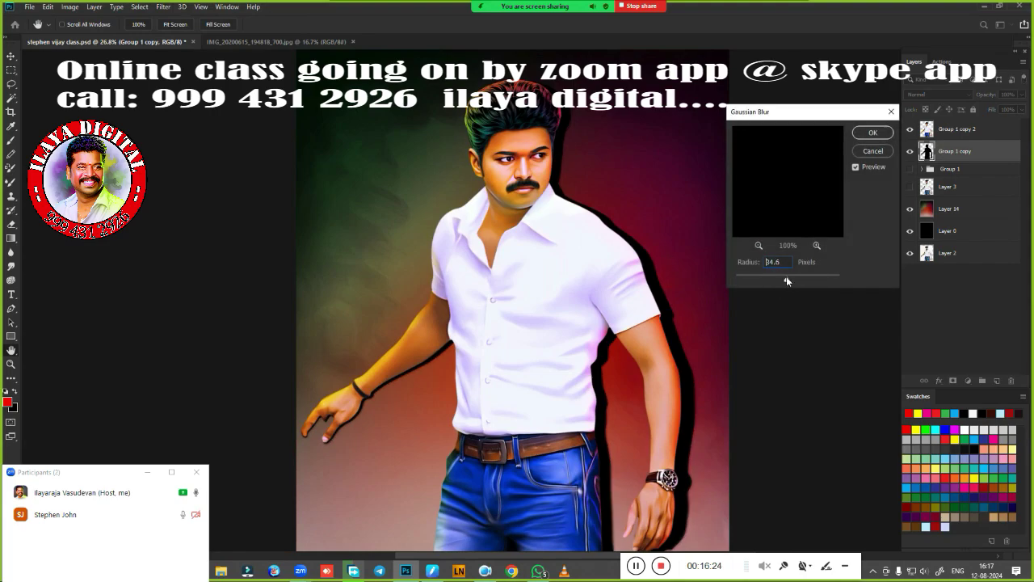
pyautogui.hotkey('ctrl', '-')
pyautogui.hotkey('ctrl', '-')
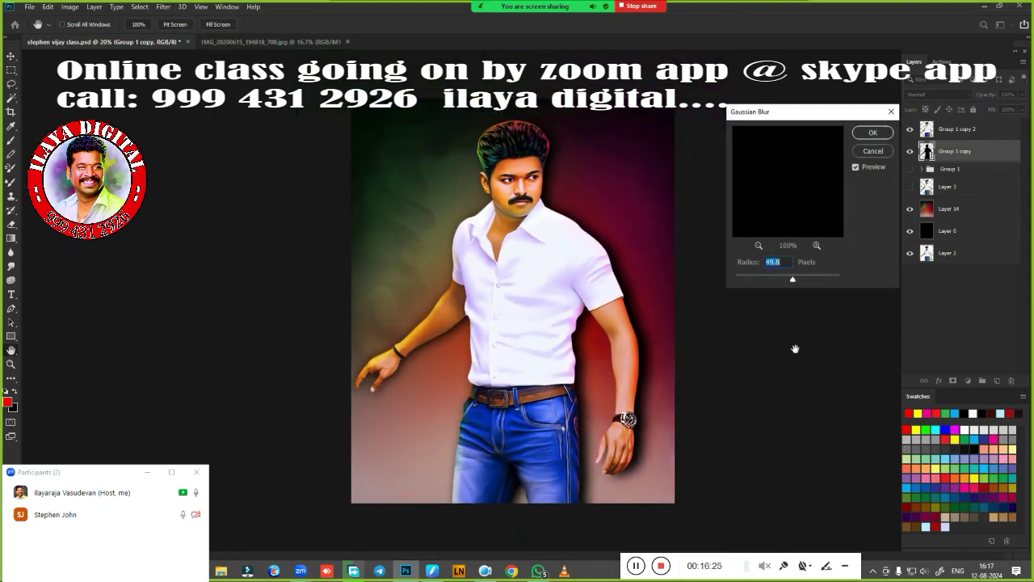
pyautogui.moveTo(793, 281)
pyautogui.mouseDown()
pyautogui.moveTo(811, 281)
pyautogui.moveTo(785, 282)
pyautogui.mouseUp()
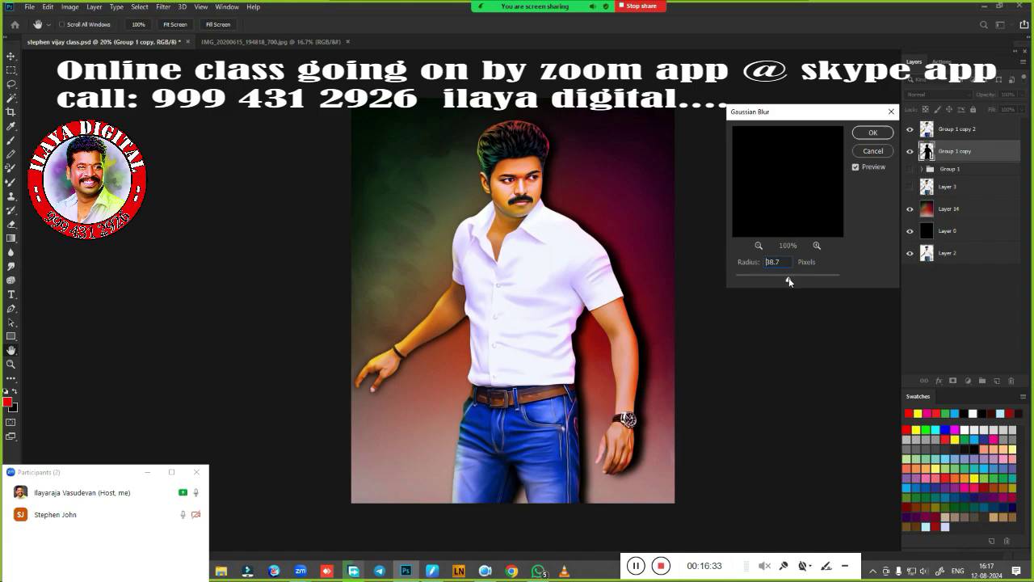
pyautogui.click(873, 133)
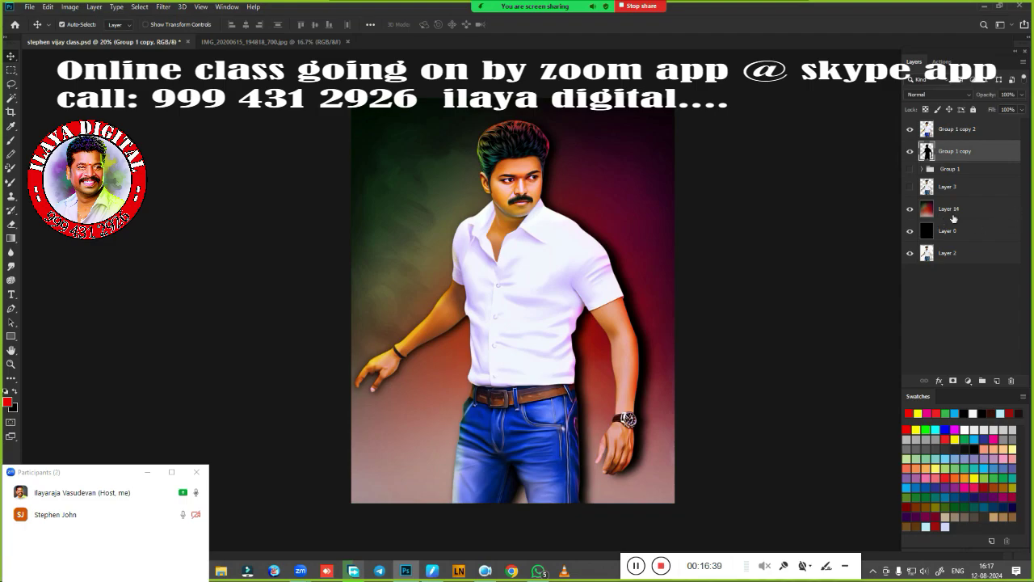
pyautogui.click(953, 215)
pyautogui.keyDown('shift'); pyautogui.click(956, 235); pyautogui.keyUp('shift')
# Merge the black layer into the background and marquee the whole canvas on a new empty layer
pyautogui.hotkey('ctrl', 'e')
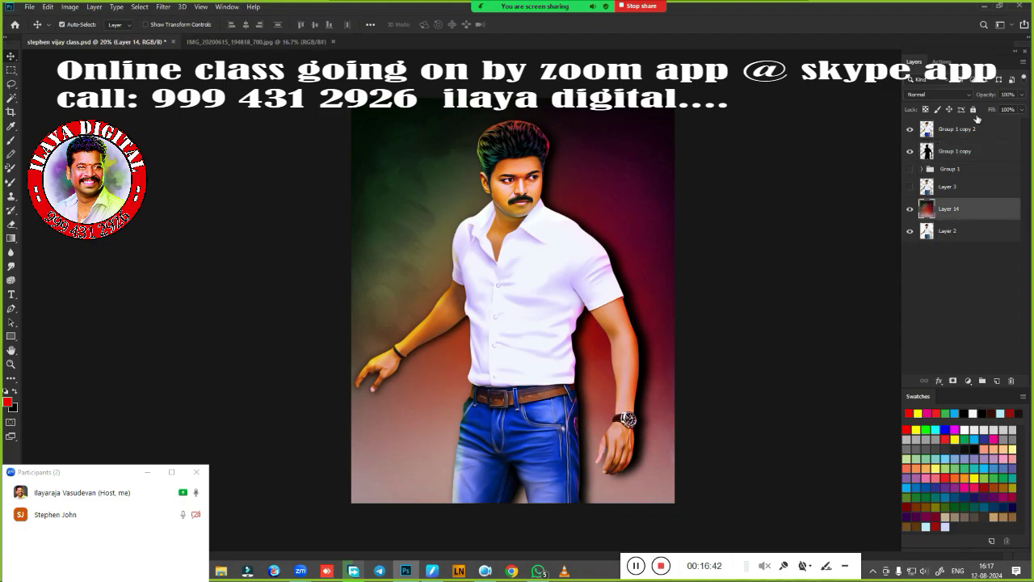
pyautogui.click(978, 130)
pyautogui.click(996, 381)
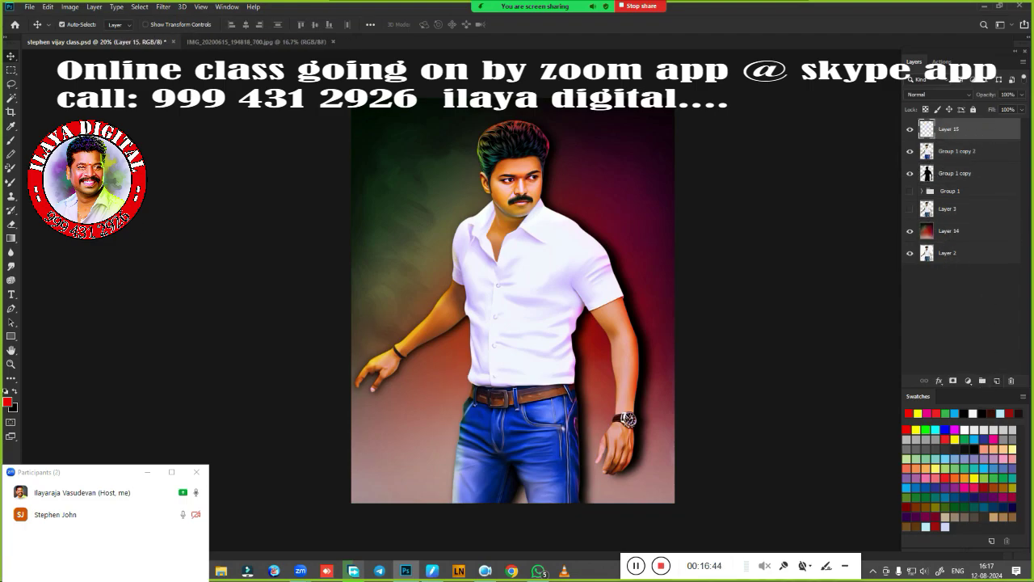
pyautogui.click(11, 71)
pyautogui.moveTo(334, 67)
pyautogui.mouseDown()
pyautogui.moveTo(294, 532)
pyautogui.moveTo(683, 517)
pyautogui.mouseUp()
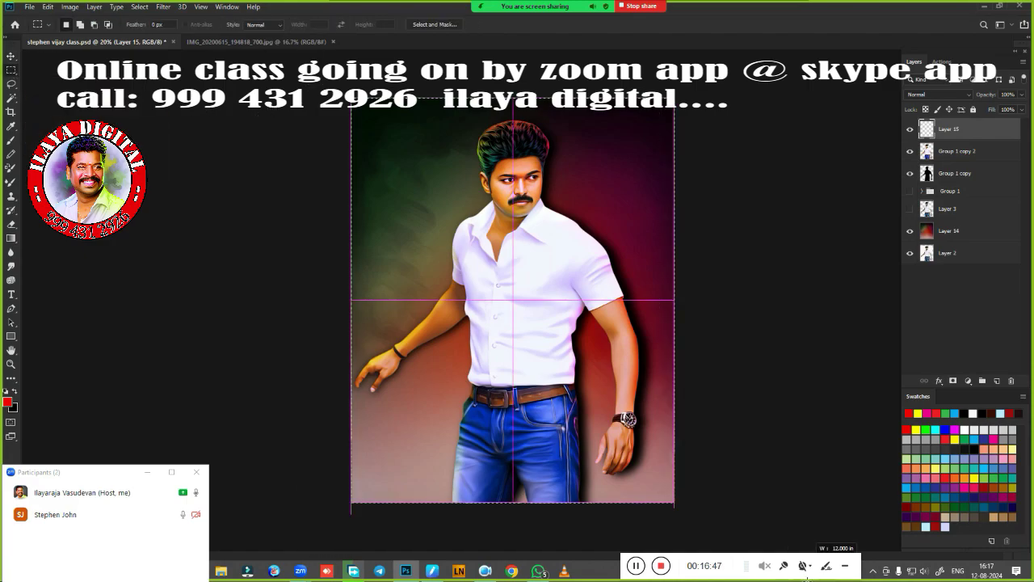
# Stroke the selection with a red inside border, then undo the too-thick result
pyautogui.rightClick(523, 229)
pyautogui.click(557, 368)
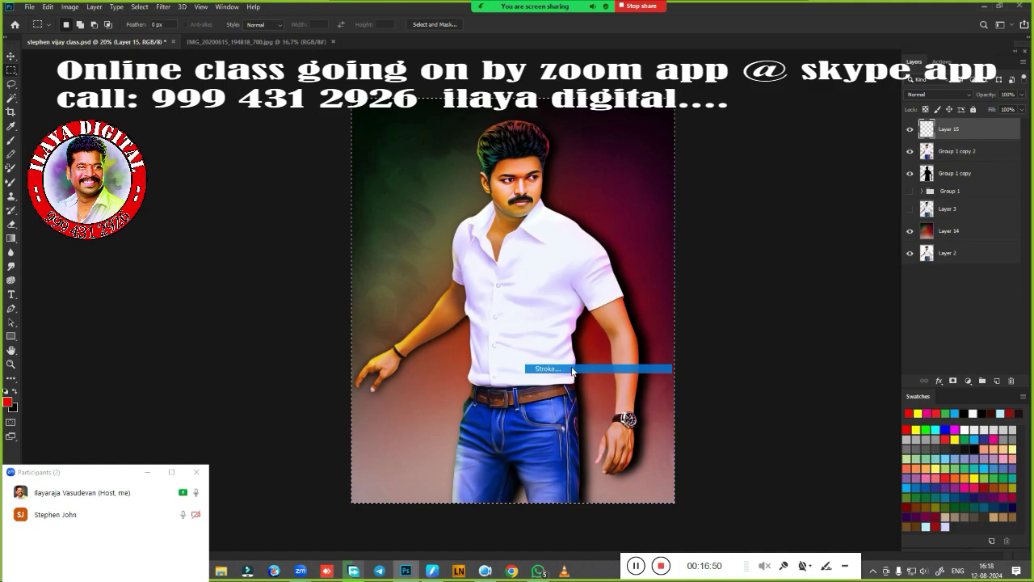
pyautogui.click(586, 143)
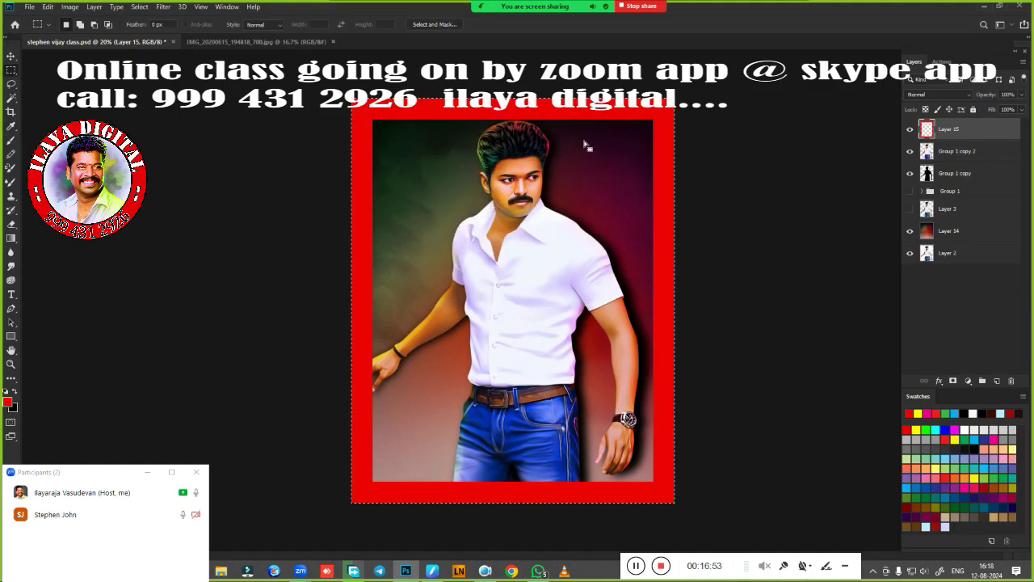
pyautogui.hotkey('ctrl', 'z')
# Re-stroke the canvas with a 100 px red inside border and deselect
pyautogui.rightClick(585, 142)
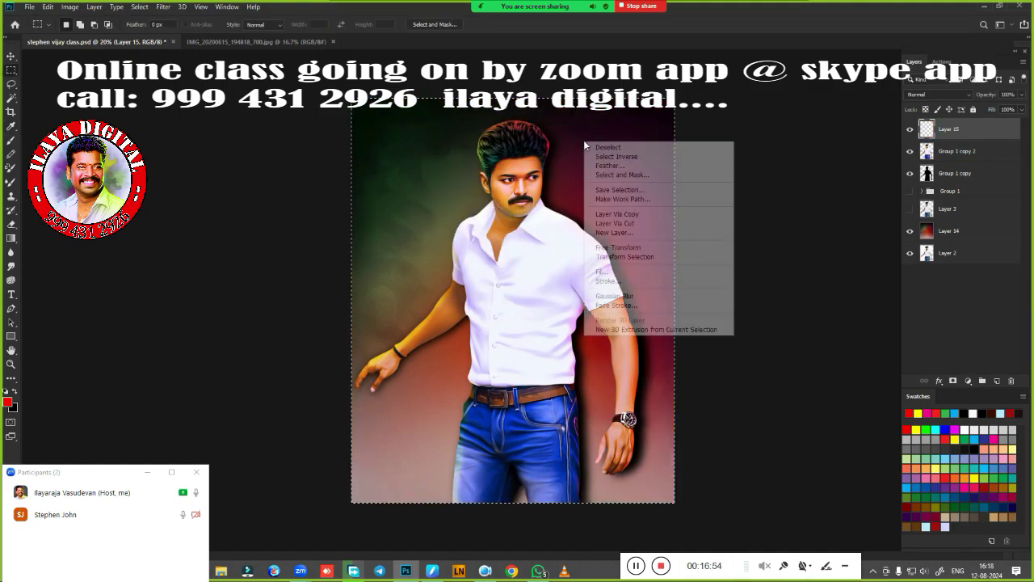
pyautogui.click(639, 282)
pyautogui.write('100')
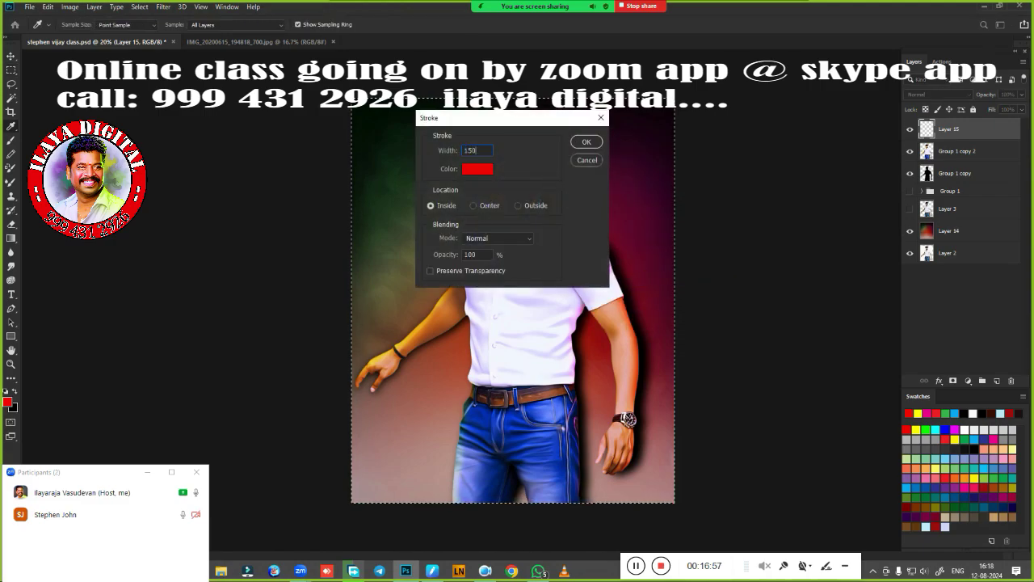
pyautogui.press('Return')
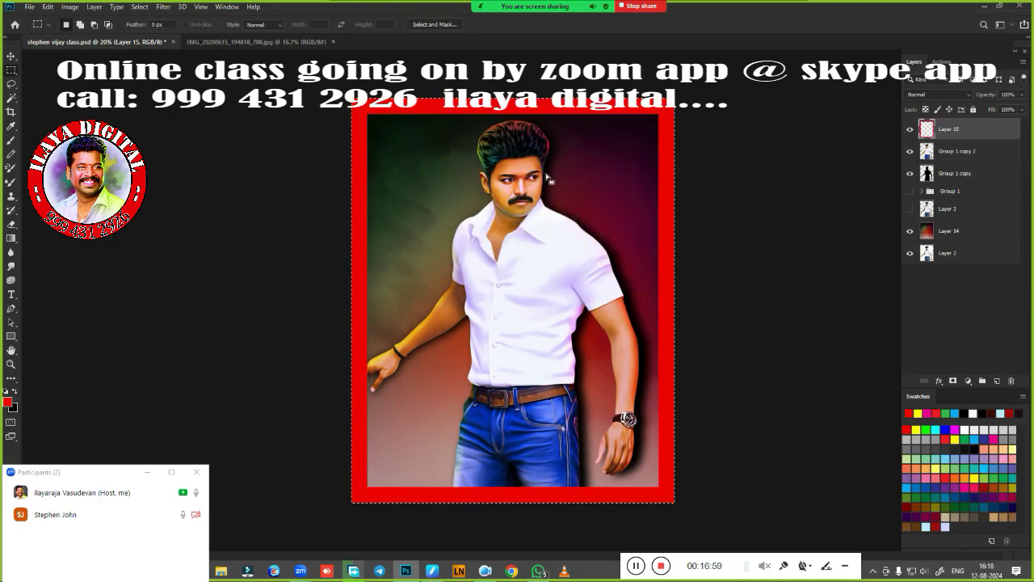
pyautogui.hotkey('ctrl', 'd')
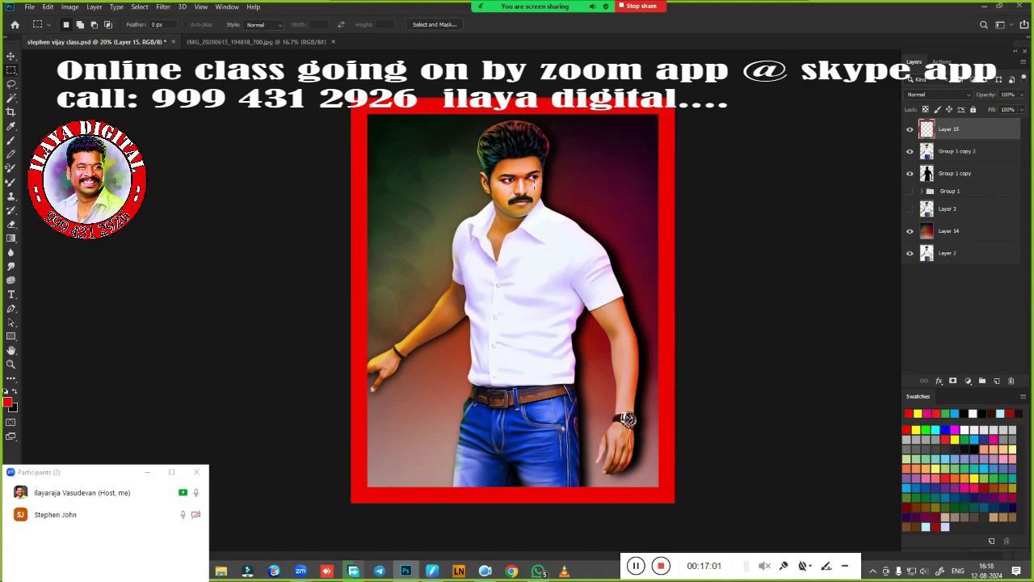
pyautogui.press('v')
pyautogui.click(962, 151)
# Scale down the figure copies, group, Layer 3 and Layer 2 together and centre them inside the frame
pyautogui.keyDown('shift'); pyautogui.click(980, 173); pyautogui.keyUp('shift')
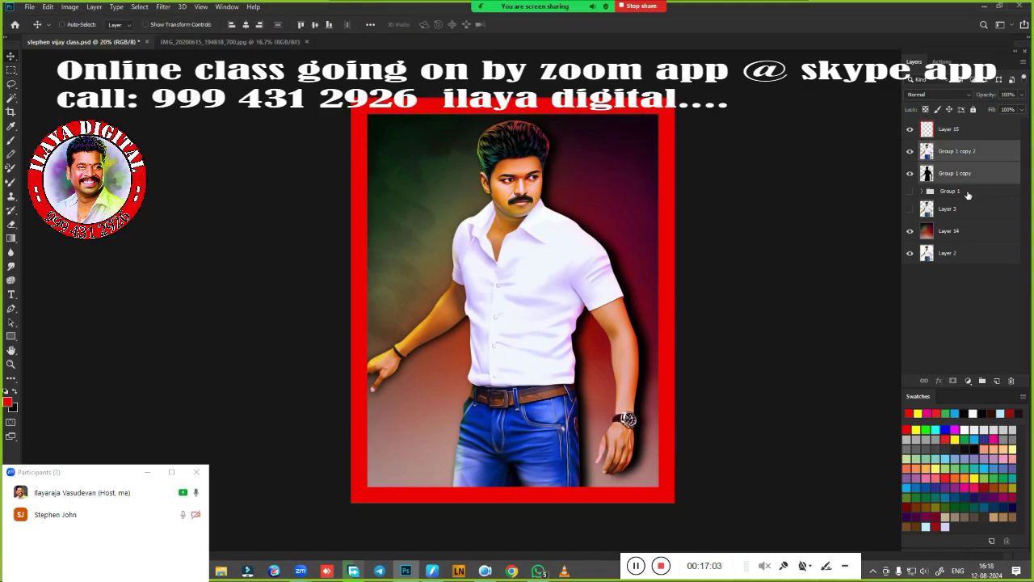
pyautogui.keyDown('shift'); pyautogui.click(968, 194); pyautogui.keyUp('shift')
pyautogui.keyDown('shift'); pyautogui.click(967, 214); pyautogui.keyUp('shift')
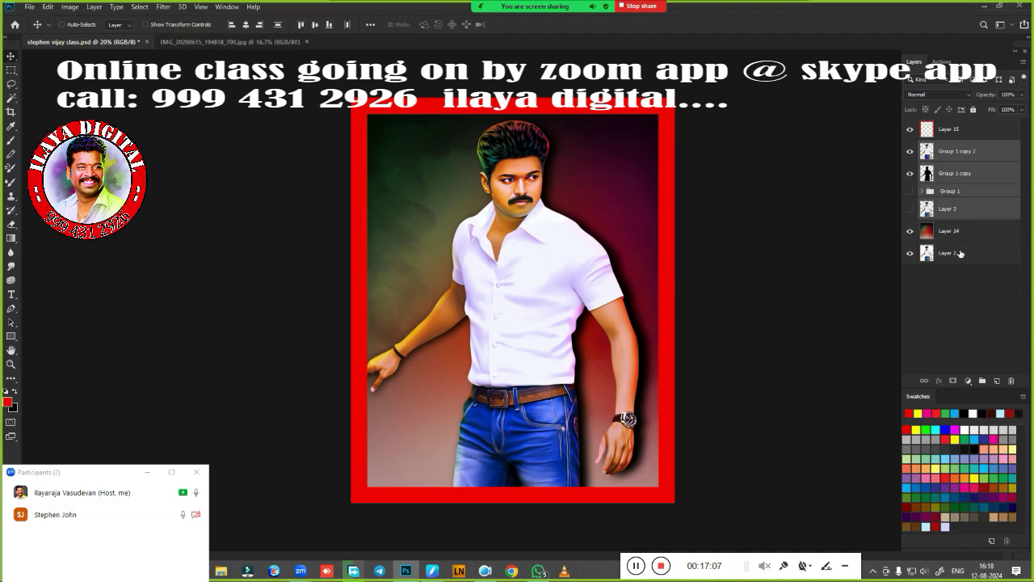
pyautogui.keyDown('ctrl'); pyautogui.click(960, 254); pyautogui.keyUp('ctrl')
pyautogui.hotkey('ctrl', 't')
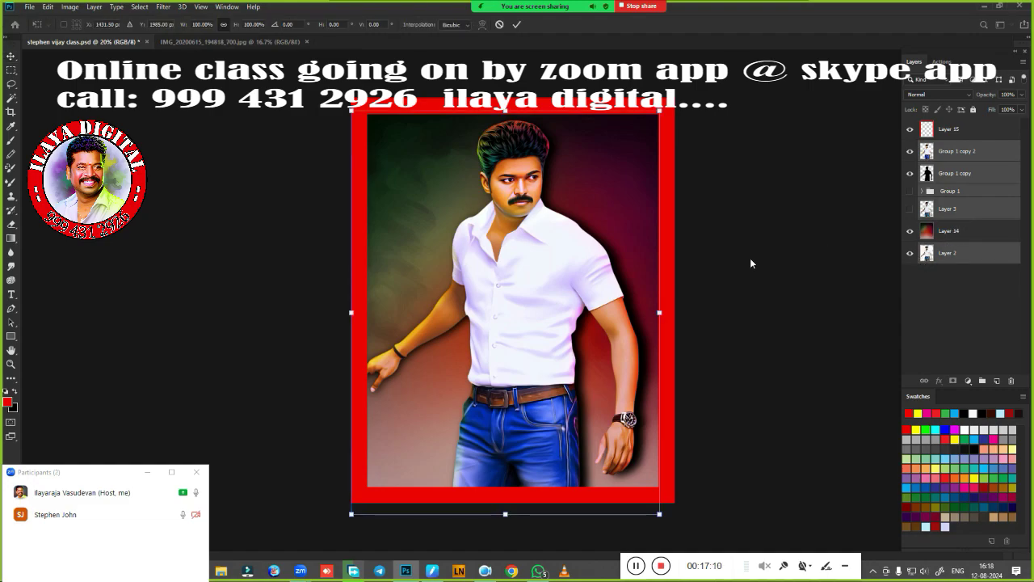
pyautogui.moveTo(350, 111); pyautogui.dragTo(370, 134)
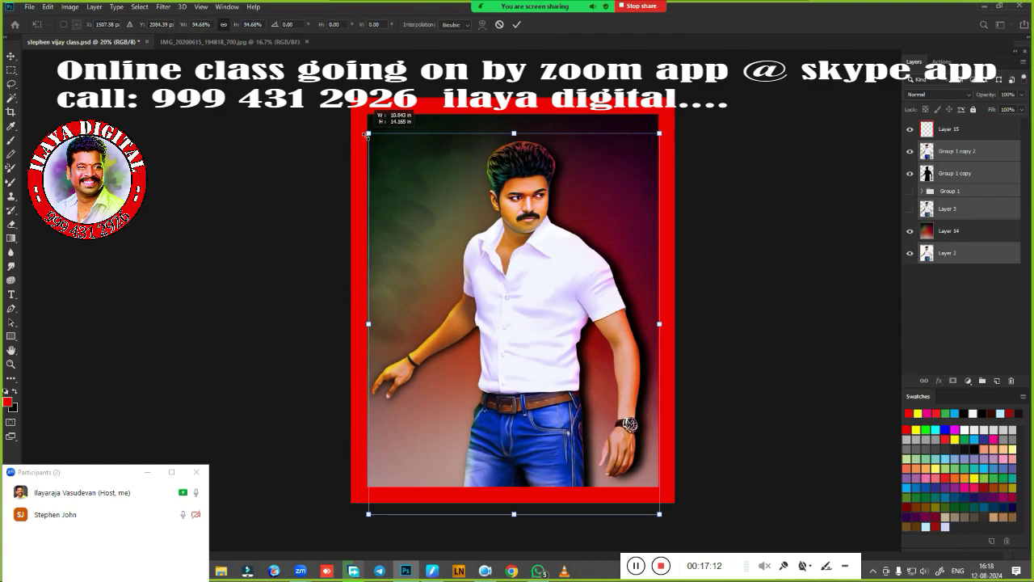
pyautogui.moveTo(658, 136); pyautogui.dragTo(646, 153)
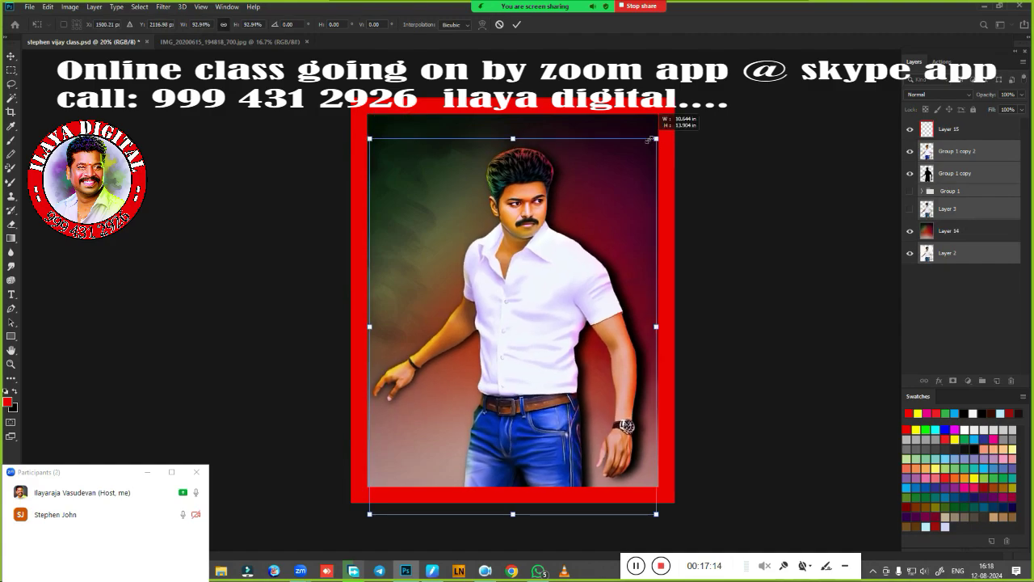
pyautogui.moveTo(592, 197); pyautogui.dragTo(589, 183)
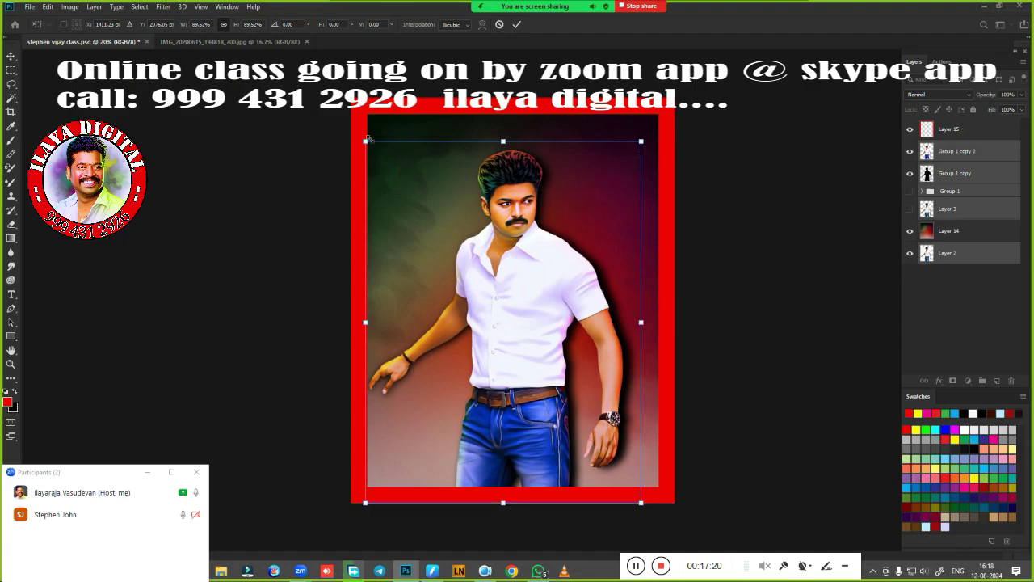
pyautogui.moveTo(366, 141); pyautogui.dragTo(358, 132)
pyautogui.moveTo(484, 186); pyautogui.dragTo(490, 187)
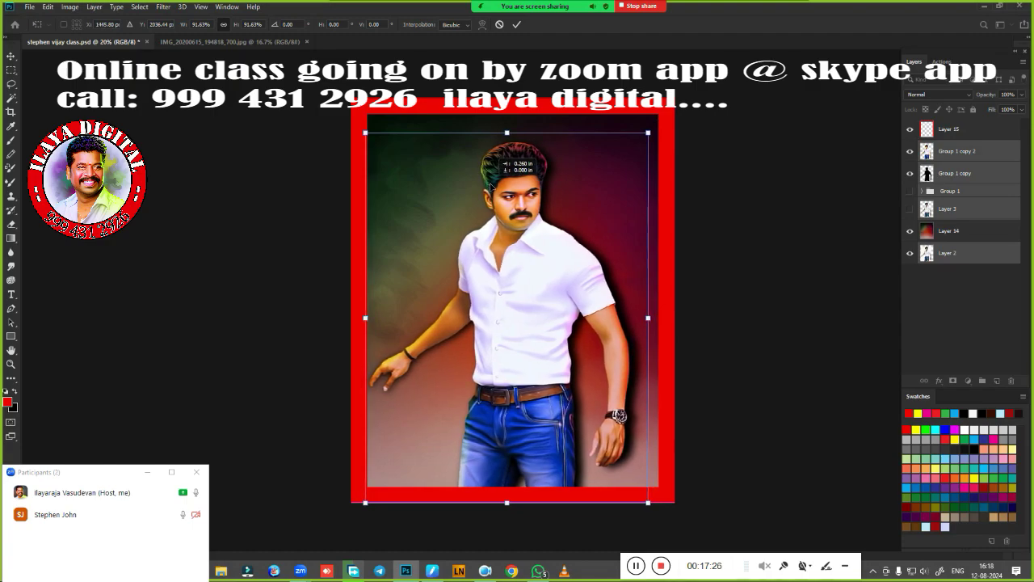
pyautogui.press('Return')
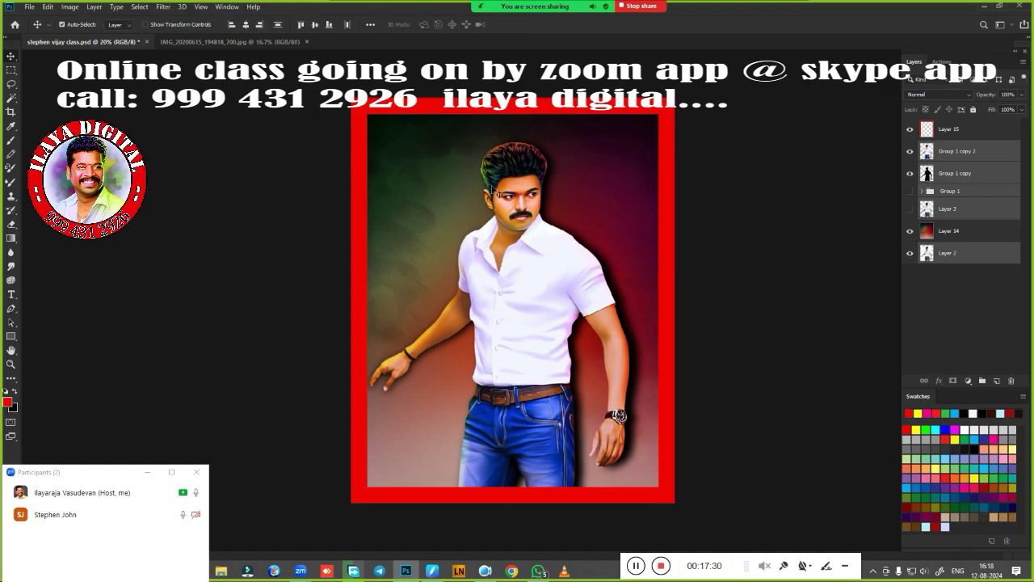
# Lower the Group 1 copy shadow layer's fill to about 70%
pyautogui.click(974, 173)
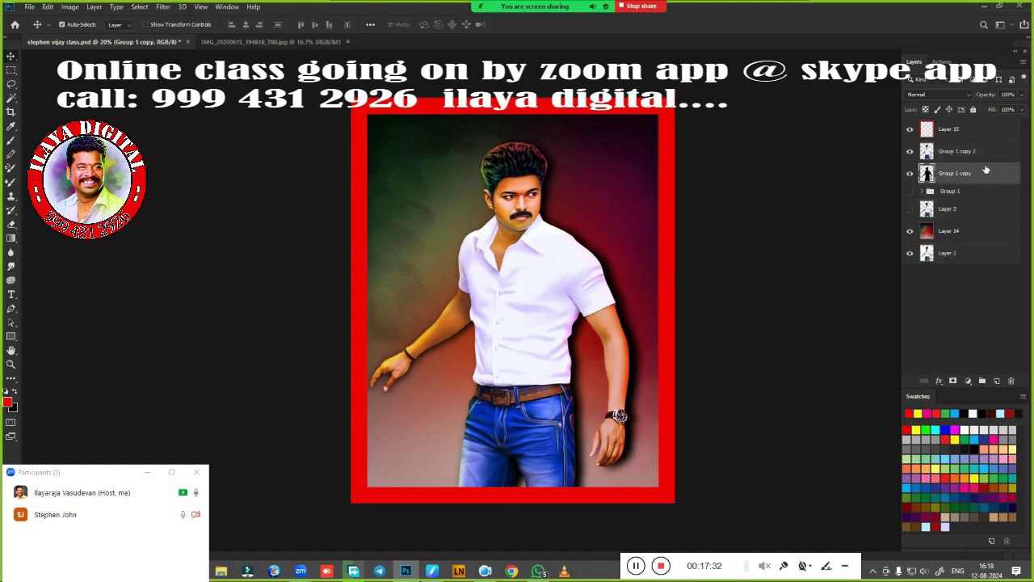
pyautogui.click(1022, 110)
pyautogui.moveTo(1024, 122)
pyautogui.mouseDown()
pyautogui.moveTo(997, 127)
pyautogui.moveTo(1018, 132)
pyautogui.mouseUp()
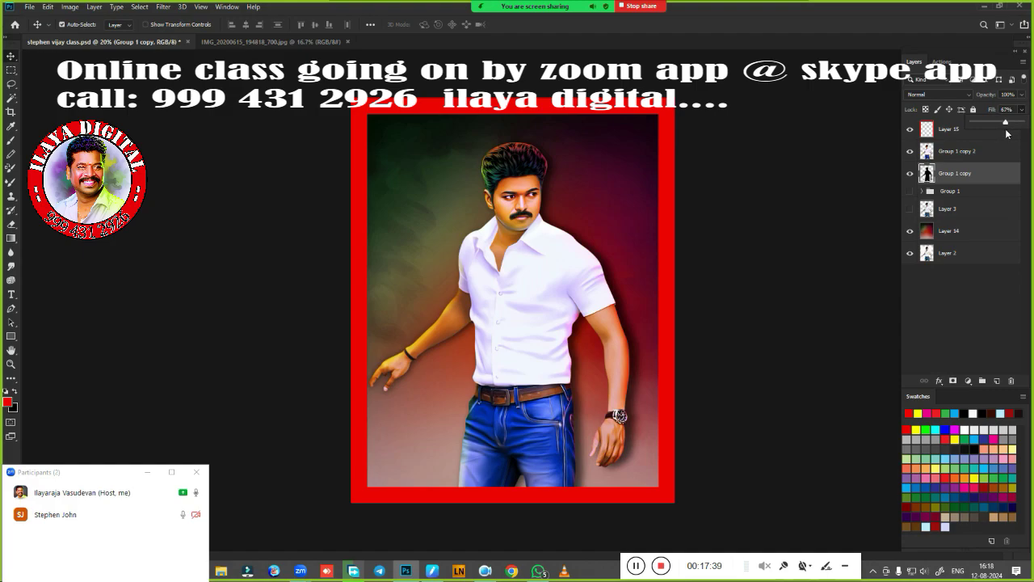
pyautogui.moveTo(1007, 135); pyautogui.dragTo(1009, 134)
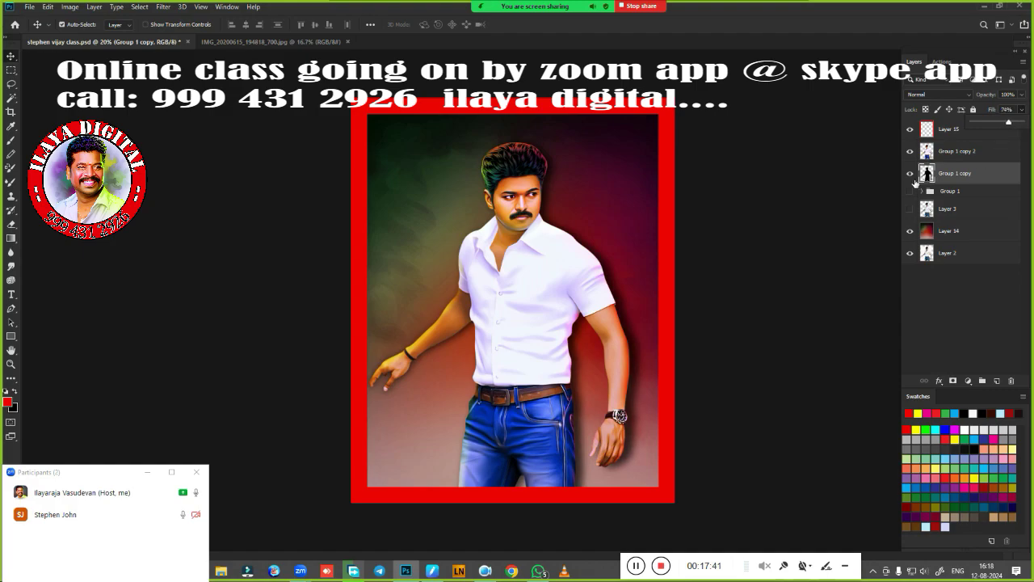
# Inspect the head and hair, then select the Layer 15 frame layer
pyautogui.click(964, 151)
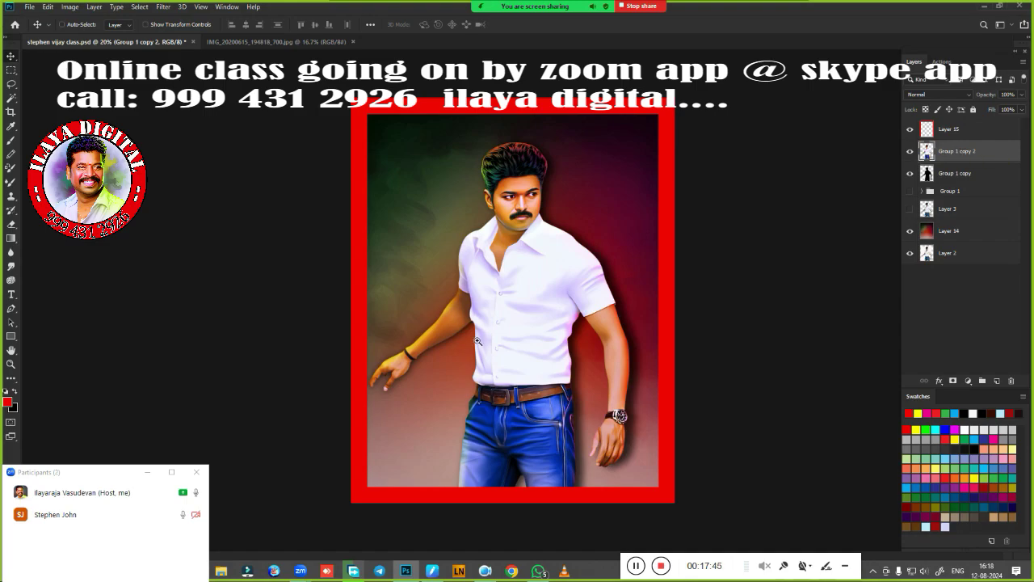
pyautogui.scroll(5, 479, 341)
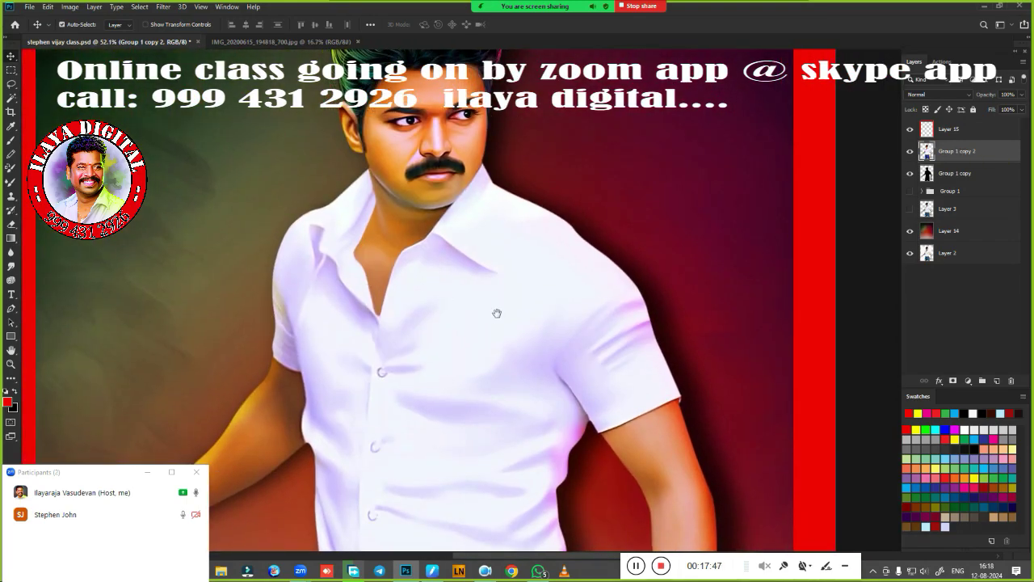
pyautogui.moveTo(473, 257); pyautogui.dragTo(506, 335)
pyautogui.scroll(-3, 524, 316)
pyautogui.scroll(-1, 523, 316)
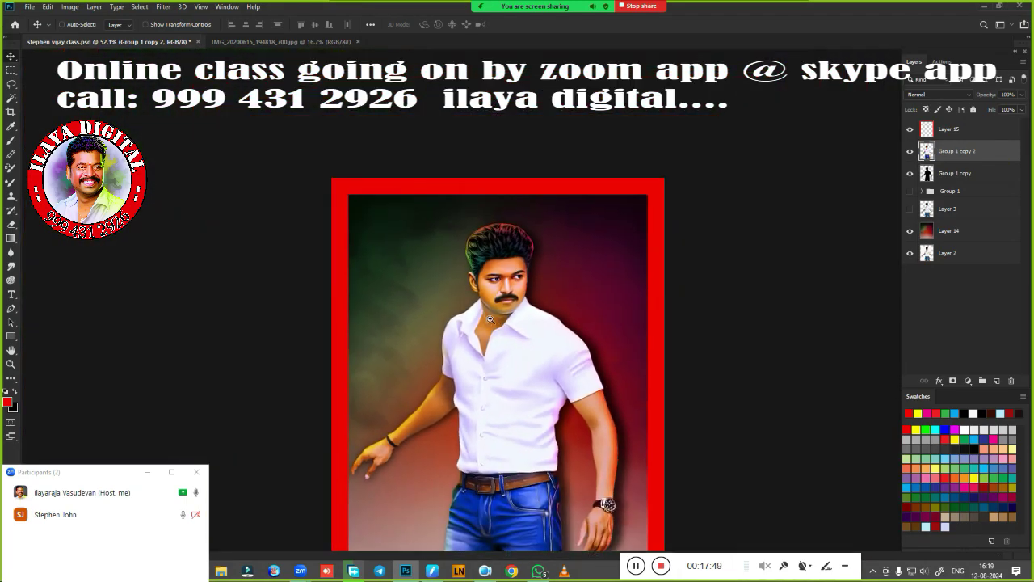
pyautogui.scroll(2, 540, 204)
pyautogui.scroll(2, 540, 204)
pyautogui.scroll(1, 546, 214)
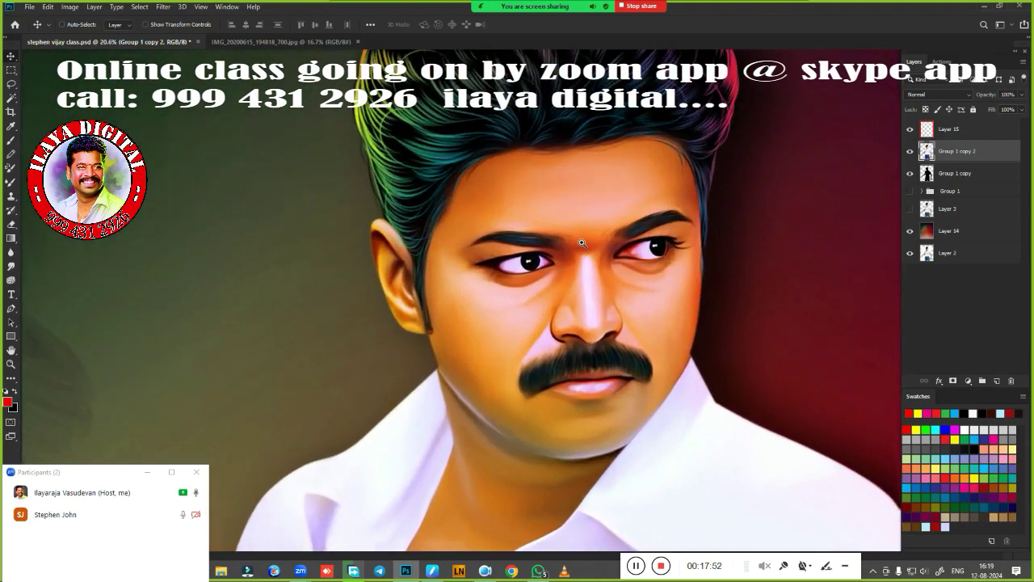
pyautogui.scroll(-3, 558, 234)
pyautogui.scroll(-1, 570, 252)
pyautogui.scroll(-1, 579, 284)
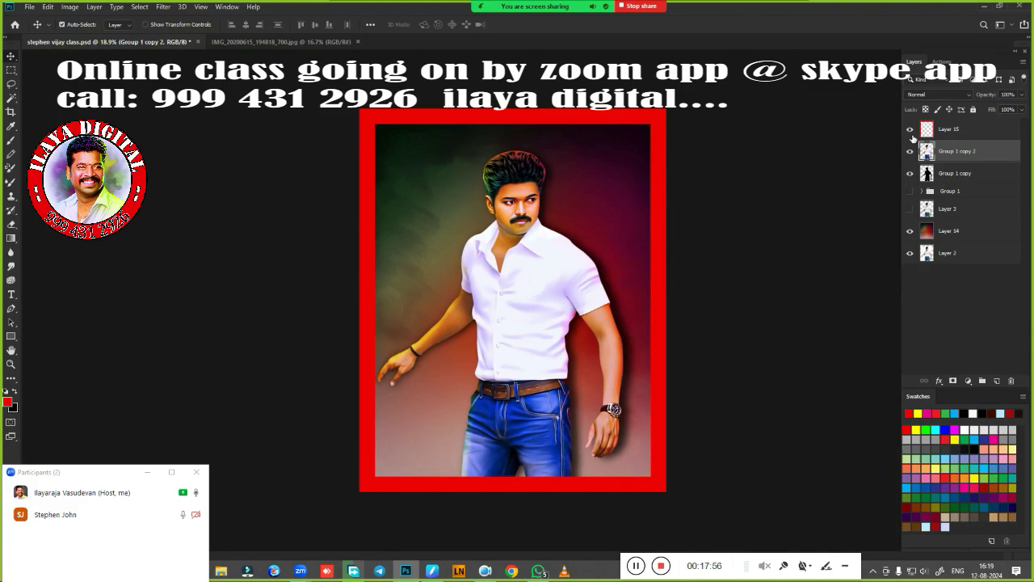
pyautogui.click(962, 135)
# Make the Layer 15 frame white with lightness +100 and bring up Image Size
pyautogui.hotkey('ctrl', 'u')
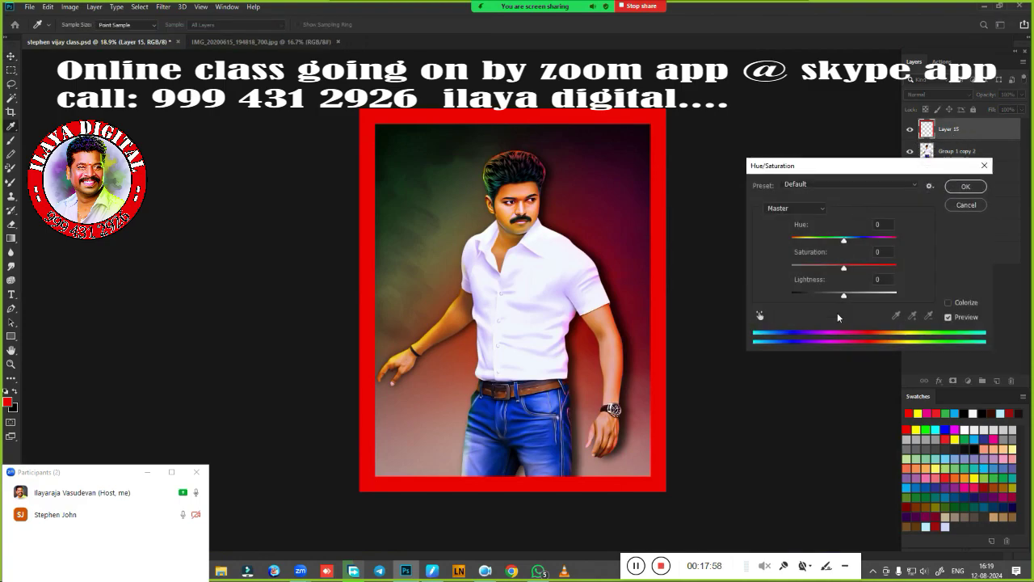
pyautogui.moveTo(844, 294)
pyautogui.mouseDown()
pyautogui.moveTo(959, 299)
pyautogui.moveTo(791, 295)
pyautogui.mouseUp()
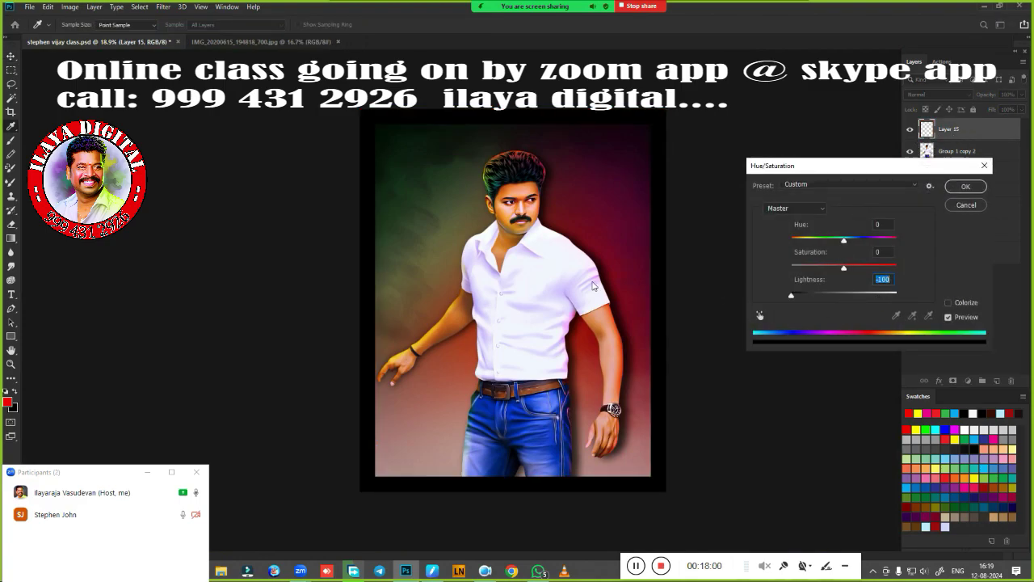
pyautogui.hotkey('ctrl', 'z')
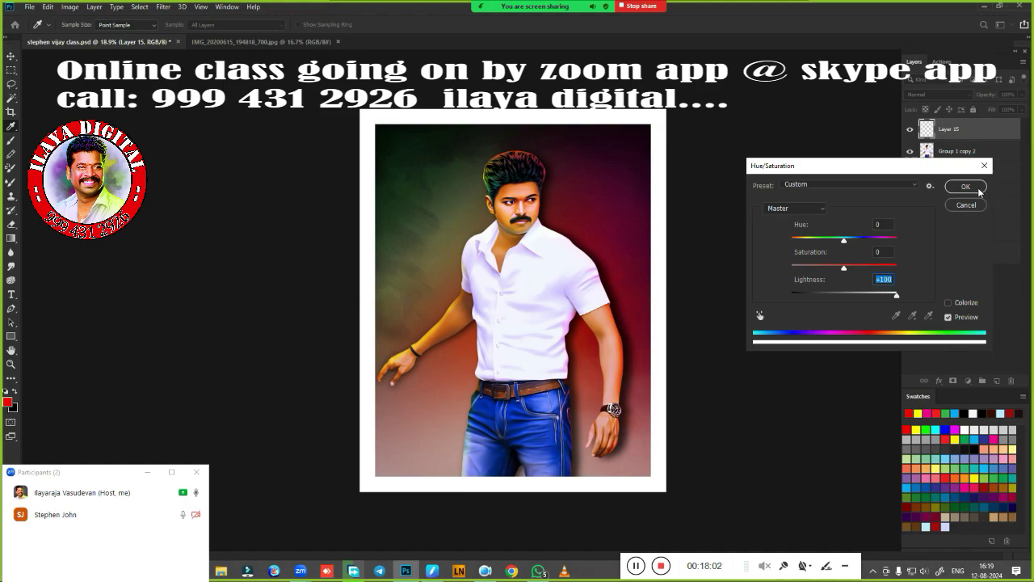
pyautogui.click(978, 188)
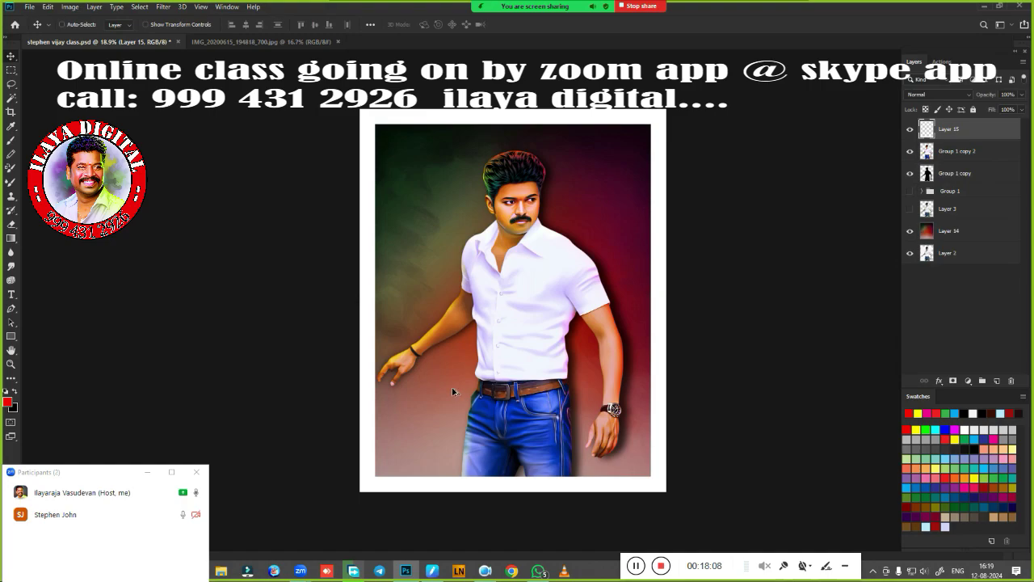
pyautogui.hotkey('ctrl', 'alt', 'i')
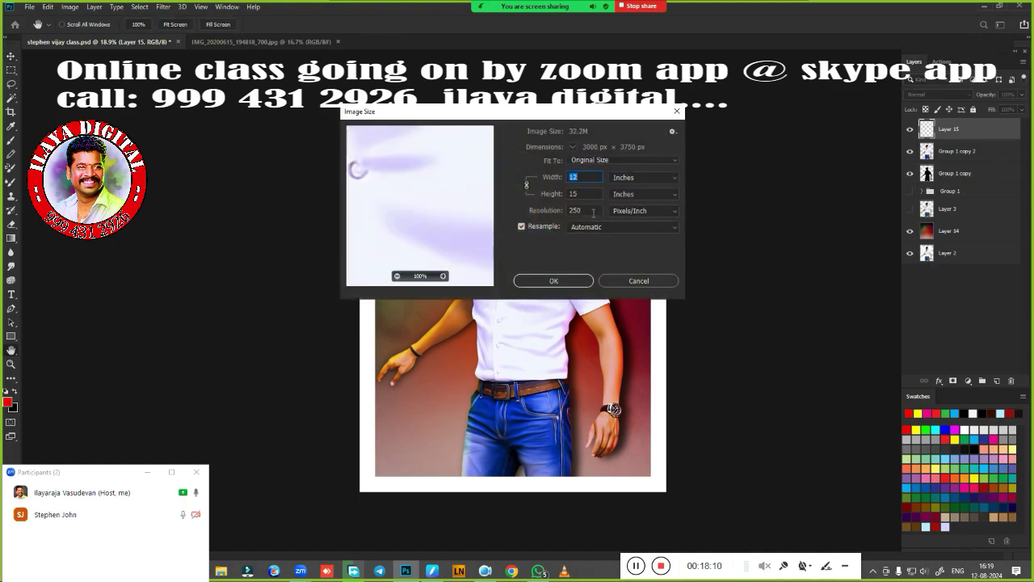
# Set the resolution to 450 pixels/inch, giving a 5400 × 6750 px image
pyautogui.doubleClick(593, 211)
pyautogui.write('400')
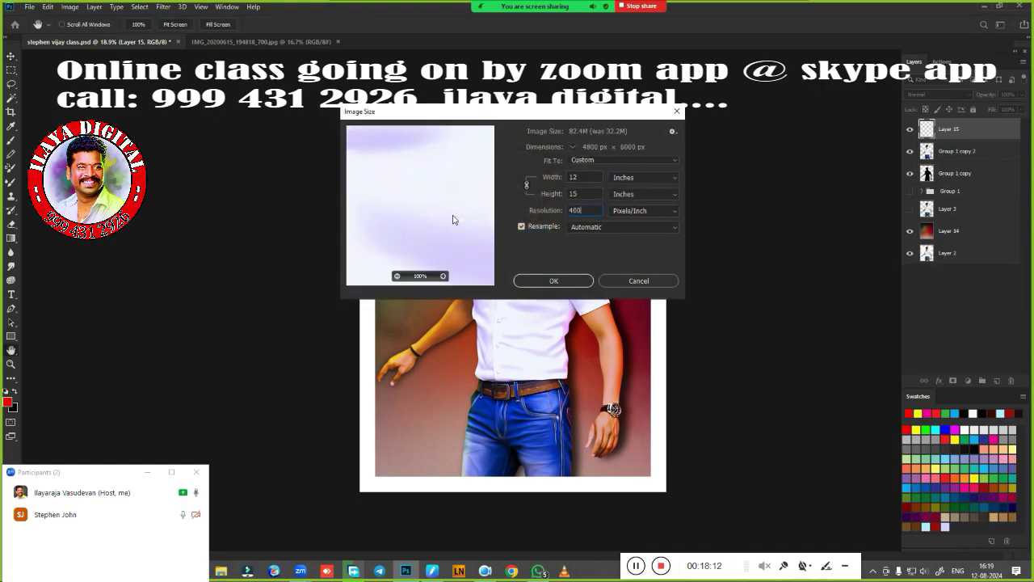
pyautogui.doubleClick(572, 210)
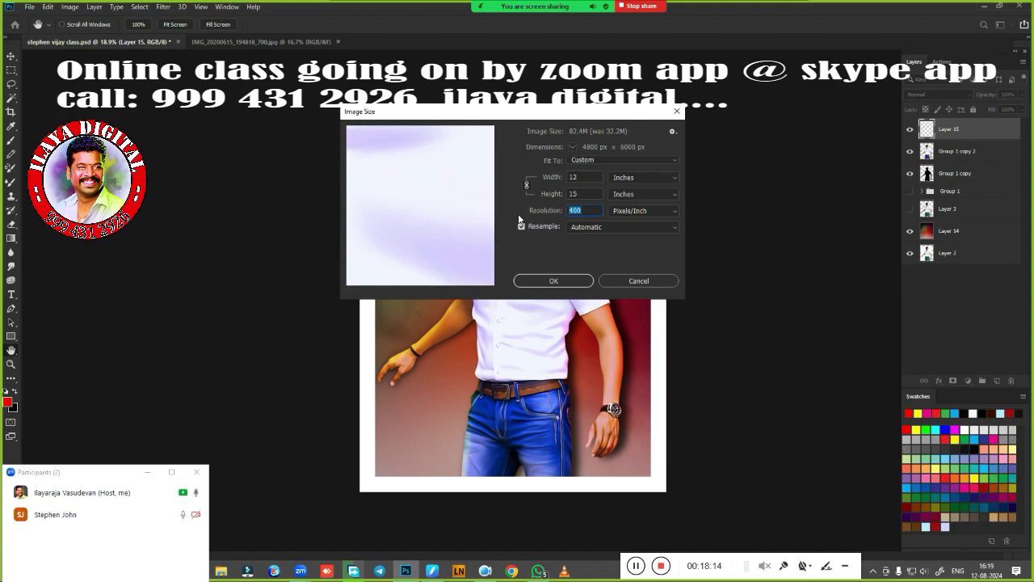
pyautogui.write('450')
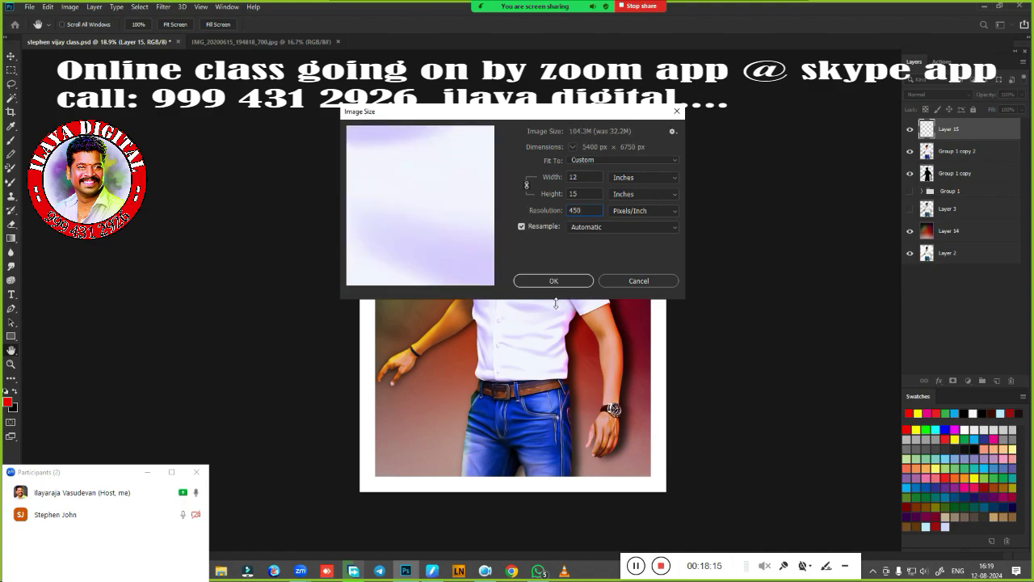
pyautogui.click(561, 280)
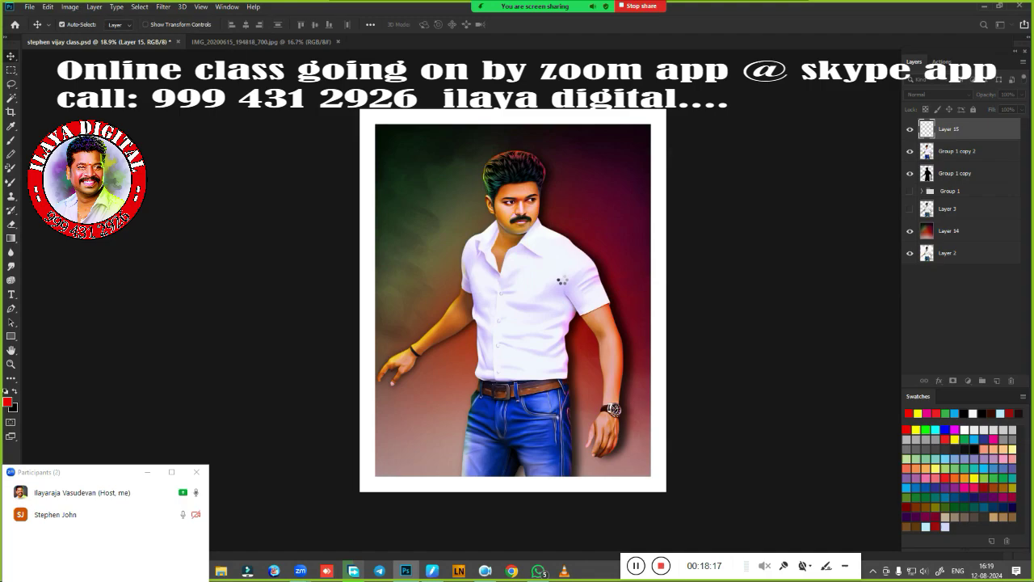
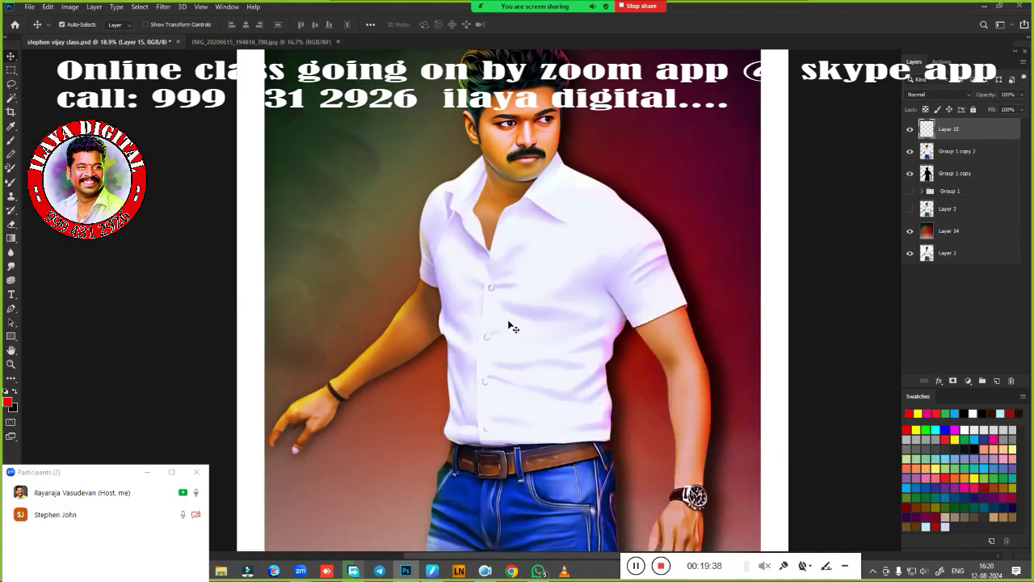
# Fit the image on screen and add a new watermark layer below Layer 15
pyautogui.hotkey('ctrl', '0')
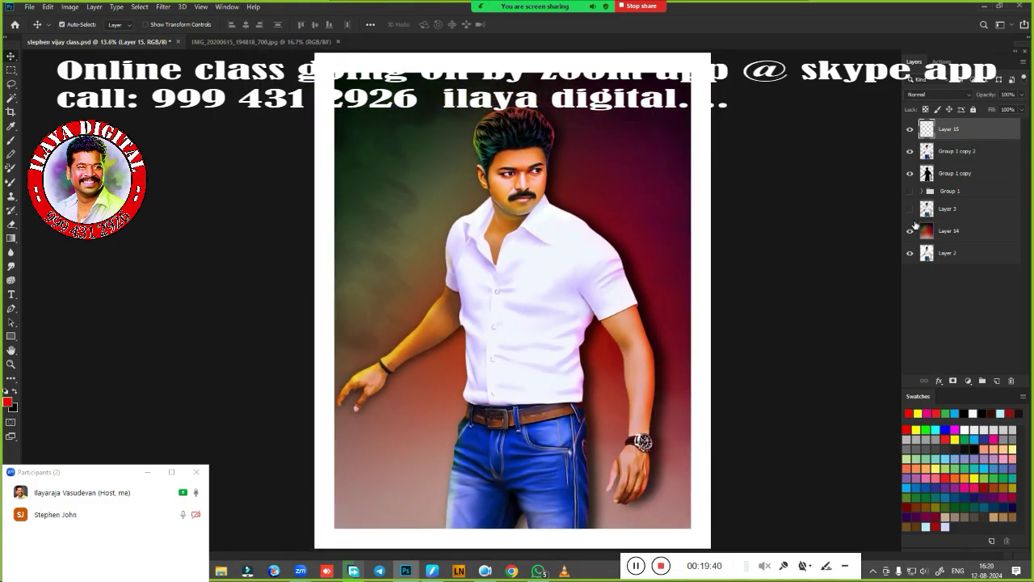
pyautogui.click(998, 381)
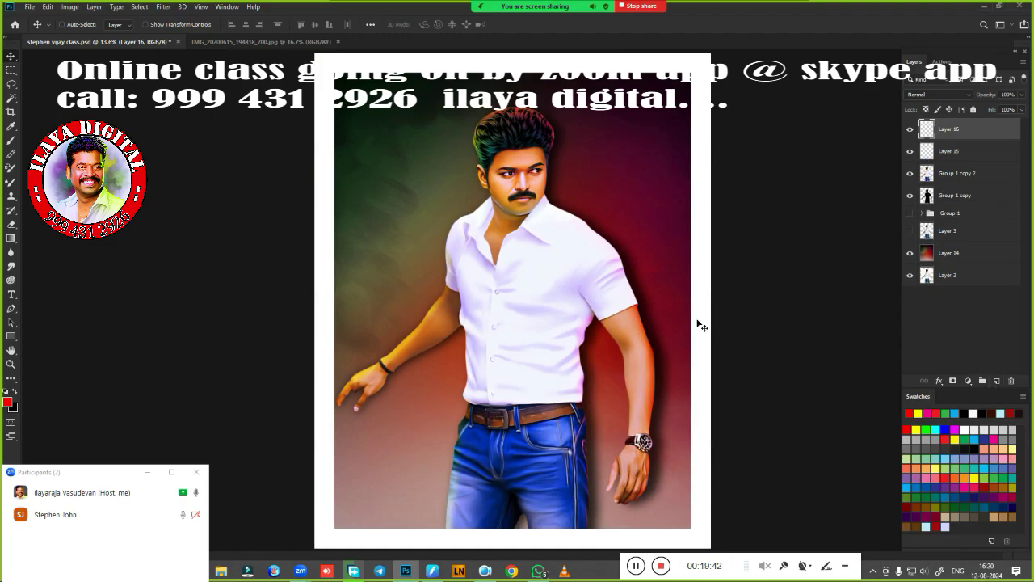
pyautogui.hotkey('ctrl', '[')
pyautogui.rightClick(613, 307)
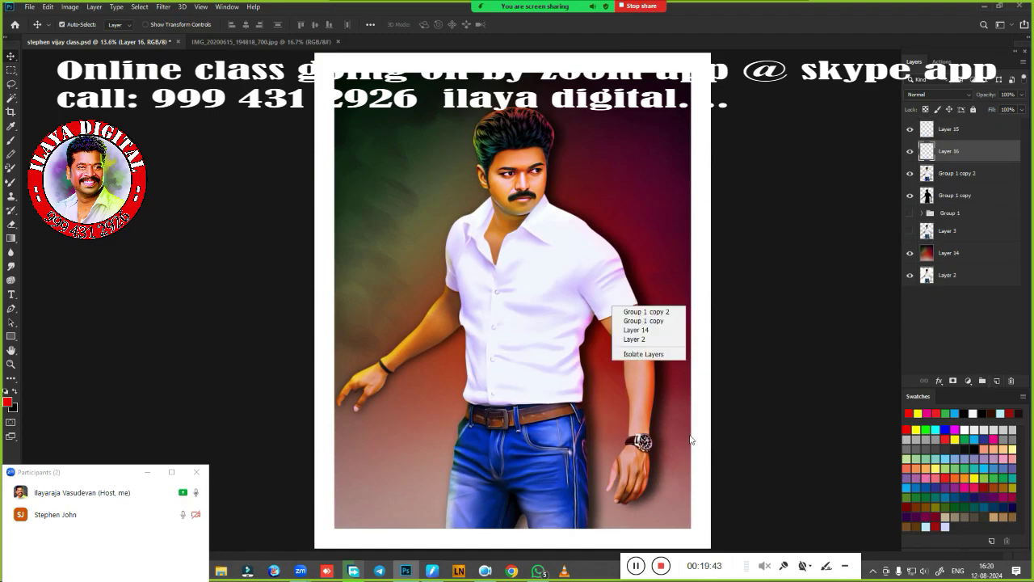
# Stamp the logo brush in green, enlarged twice, at the image's upper-left
pyautogui.press('Escape')
pyautogui.press('b')
pyautogui.rightClick(579, 417)
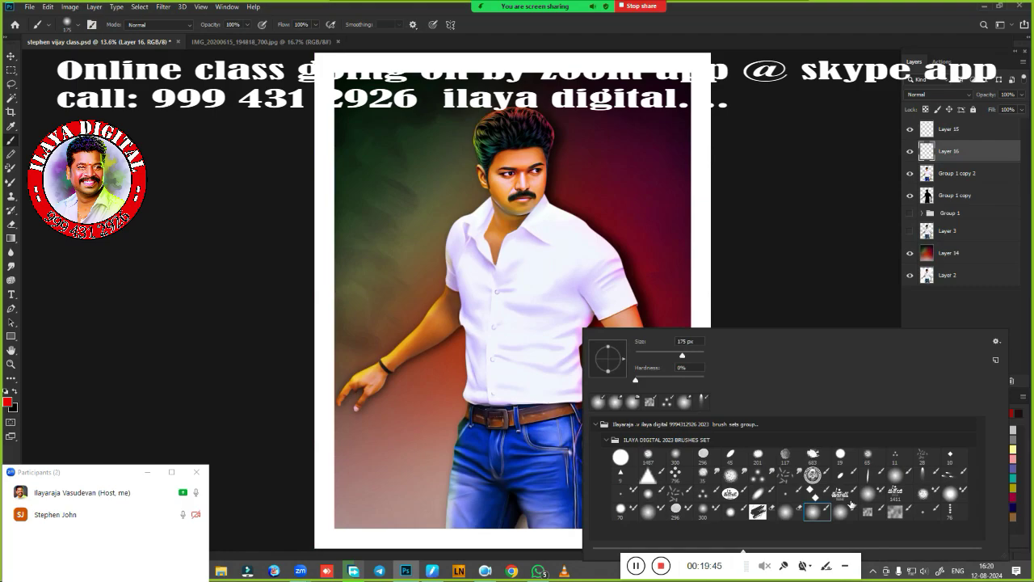
pyautogui.click(842, 510)
pyautogui.press('Return')
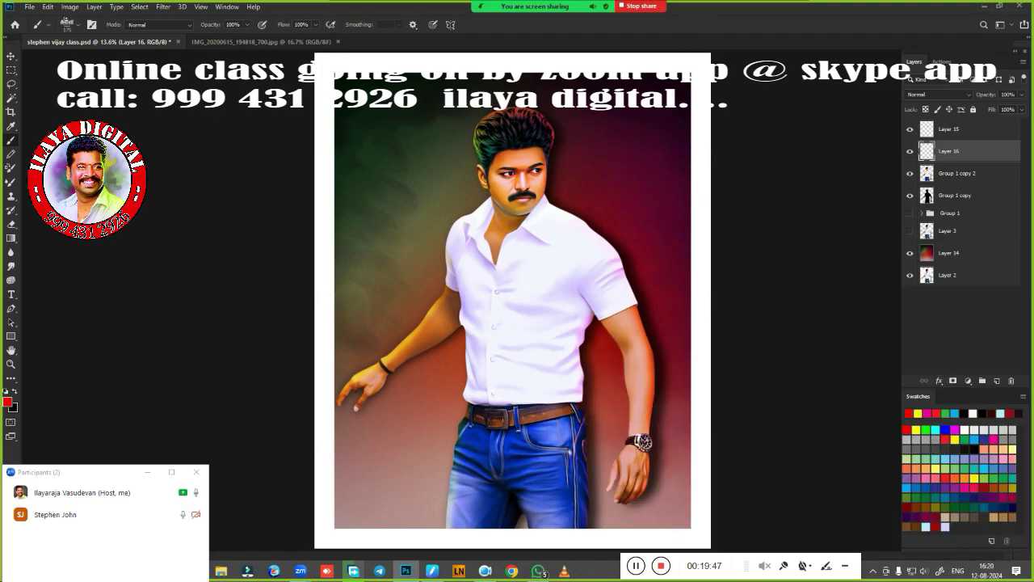
pyautogui.click(929, 429)
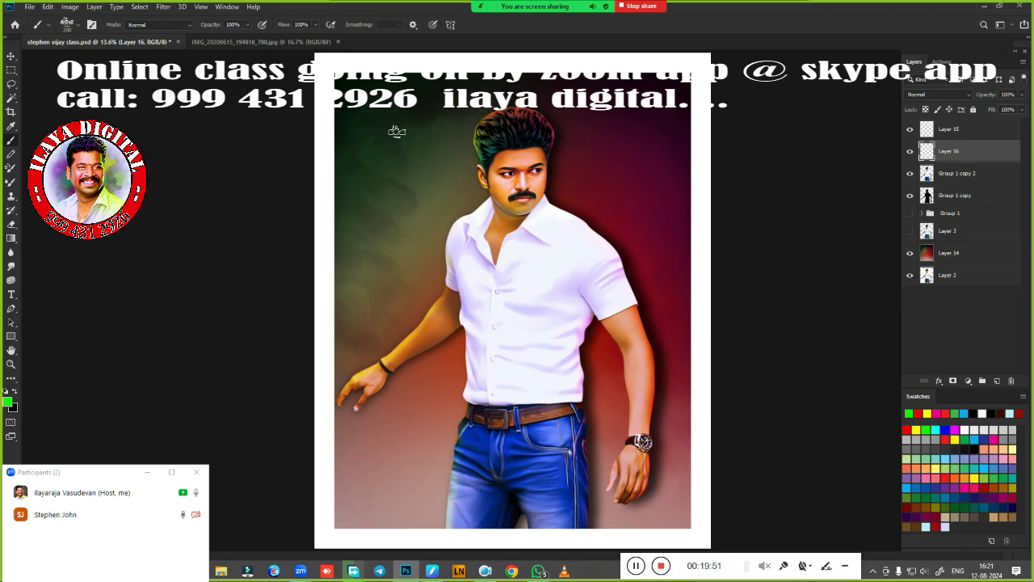
pyautogui.press(']')
pyautogui.press(']')
pyautogui.press(']')
pyautogui.press(']')
pyautogui.press(']')
pyautogui.press(']')
pyautogui.press(']')
pyautogui.press(']')
pyautogui.press(']')
pyautogui.press(']')
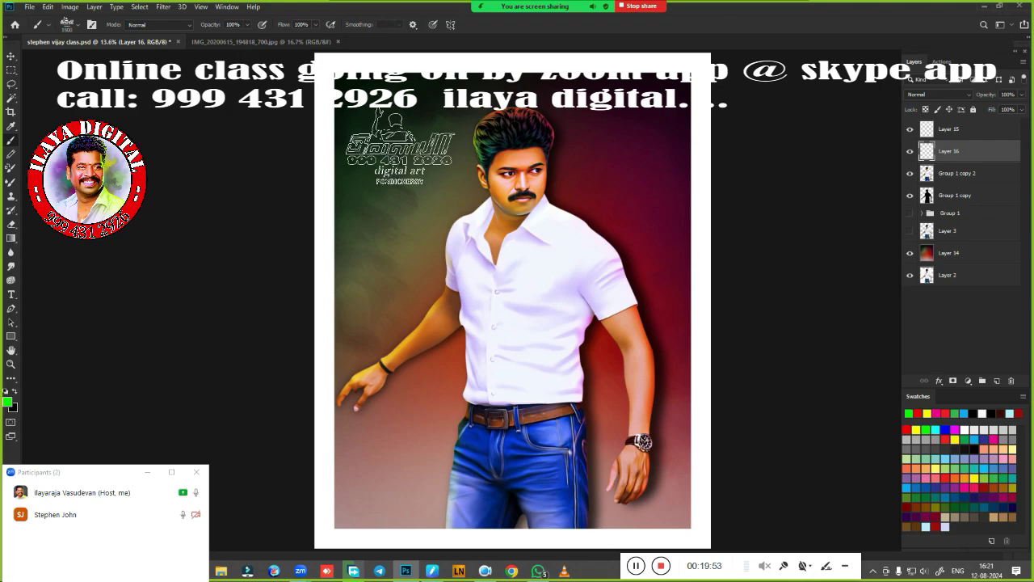
pyautogui.press(']')
pyautogui.press(']')
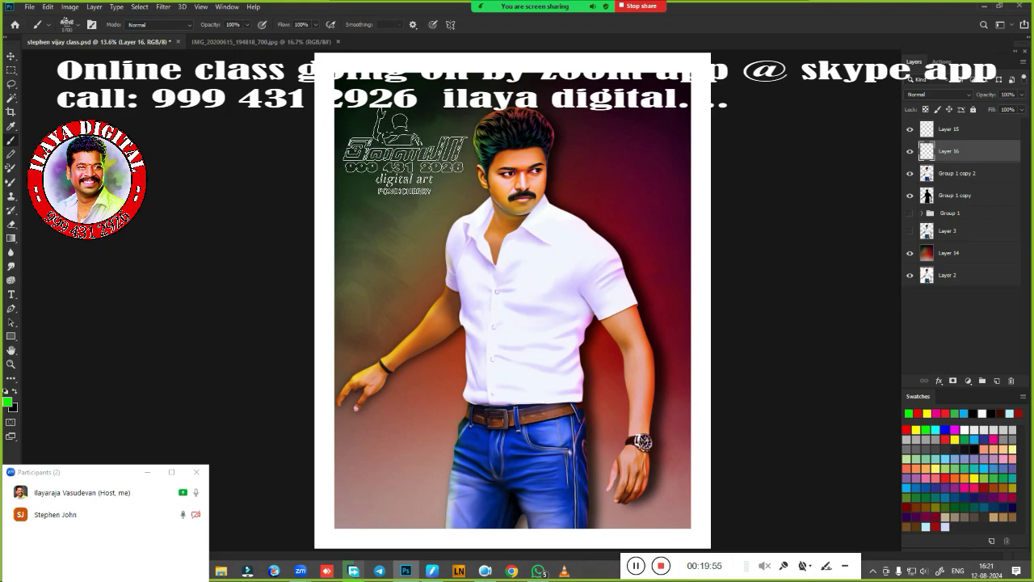
pyautogui.click(405, 151)
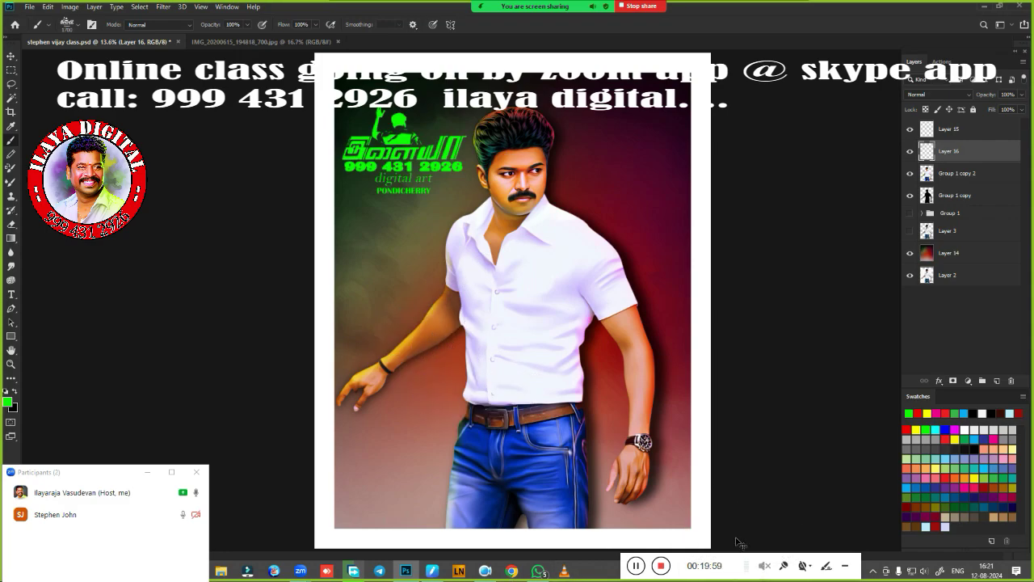
# Save the watermarked painting as a JPEG on the Desktop
pyautogui.hotkey('ctrl', 'shift', 's')
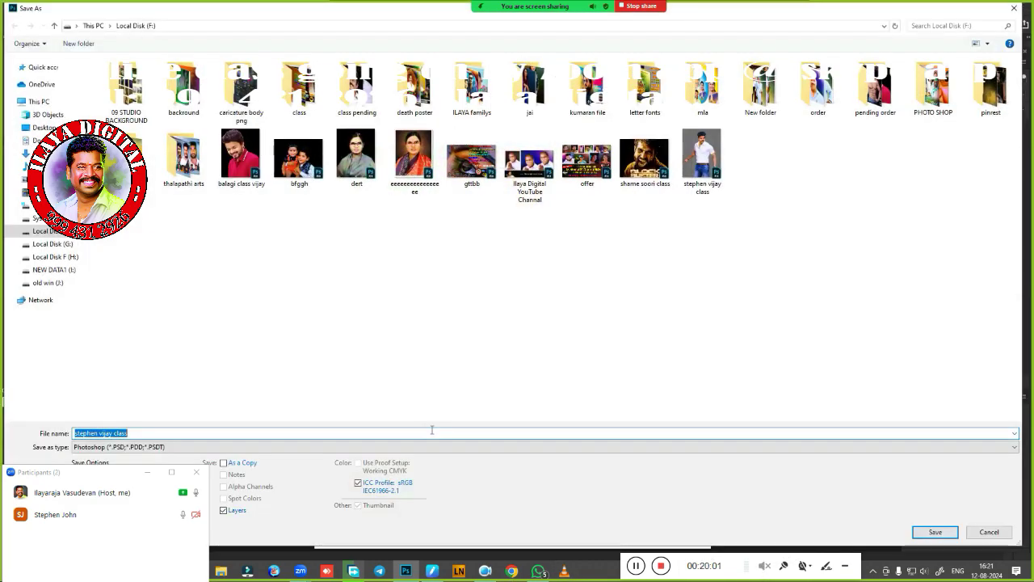
pyautogui.click(154, 446)
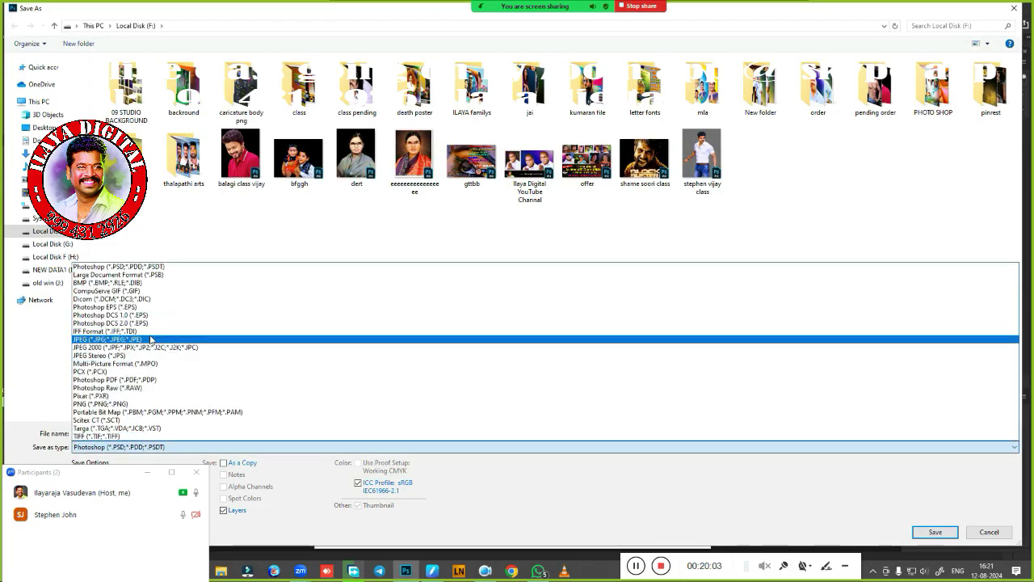
pyautogui.click(150, 339)
pyautogui.click(36, 128)
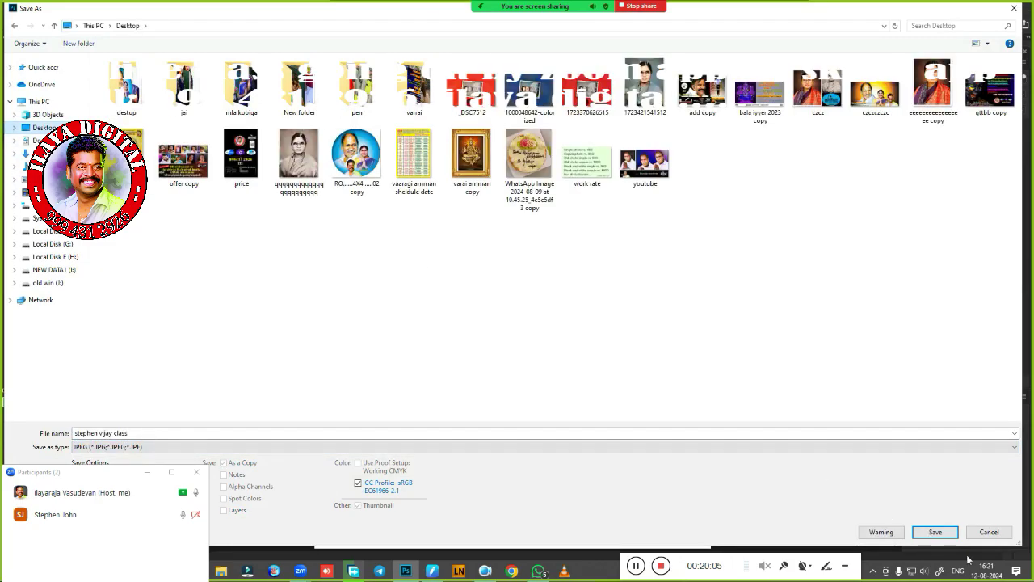
pyautogui.click(935, 533)
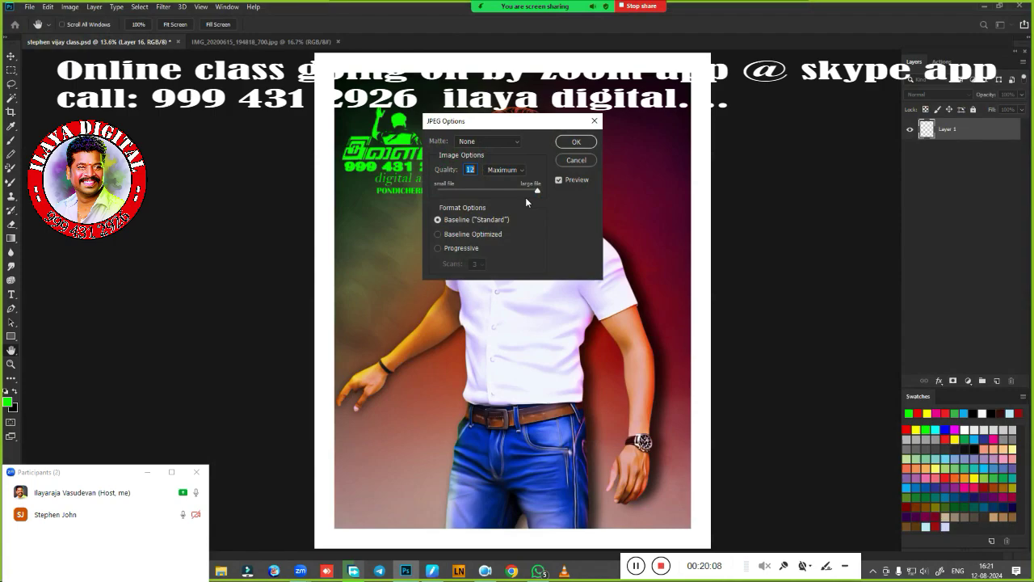
pyautogui.click(575, 142)
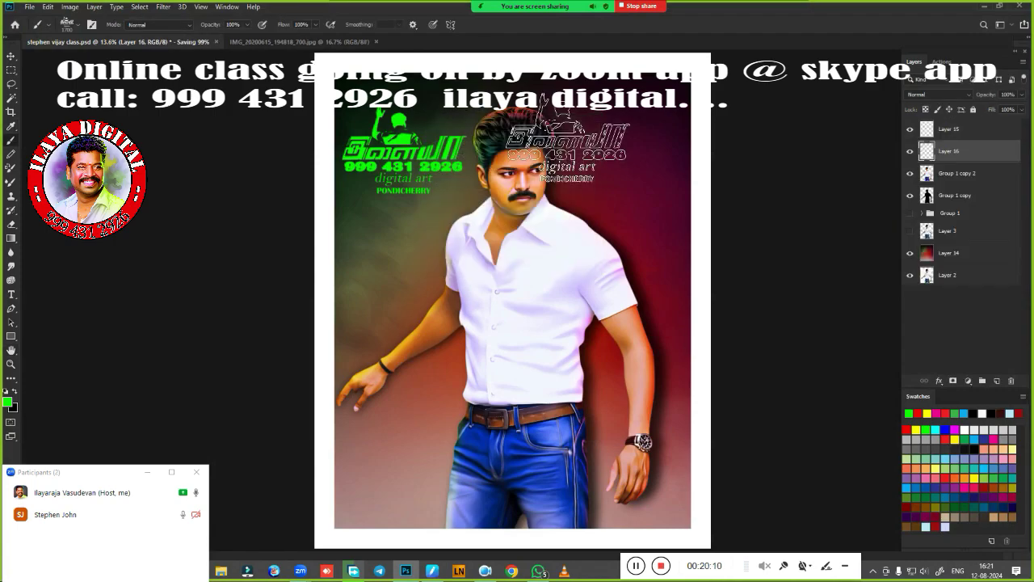
# Hide the watermark layer and save a second JPEG copy to the Desktop
pyautogui.click(910, 151)
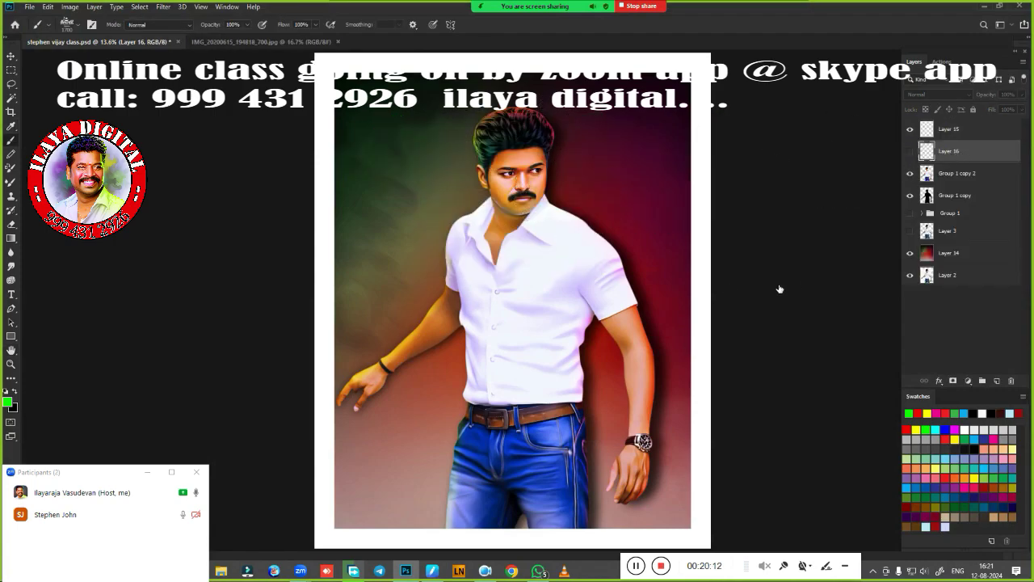
pyautogui.hotkey('ctrl', 'shift', 's')
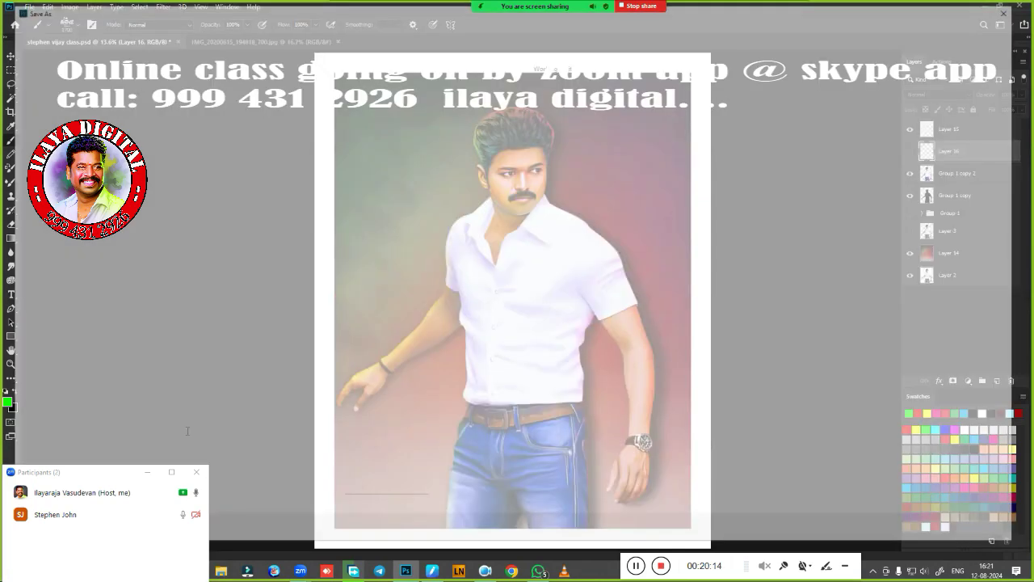
pyautogui.click(109, 447)
pyautogui.click(141, 344)
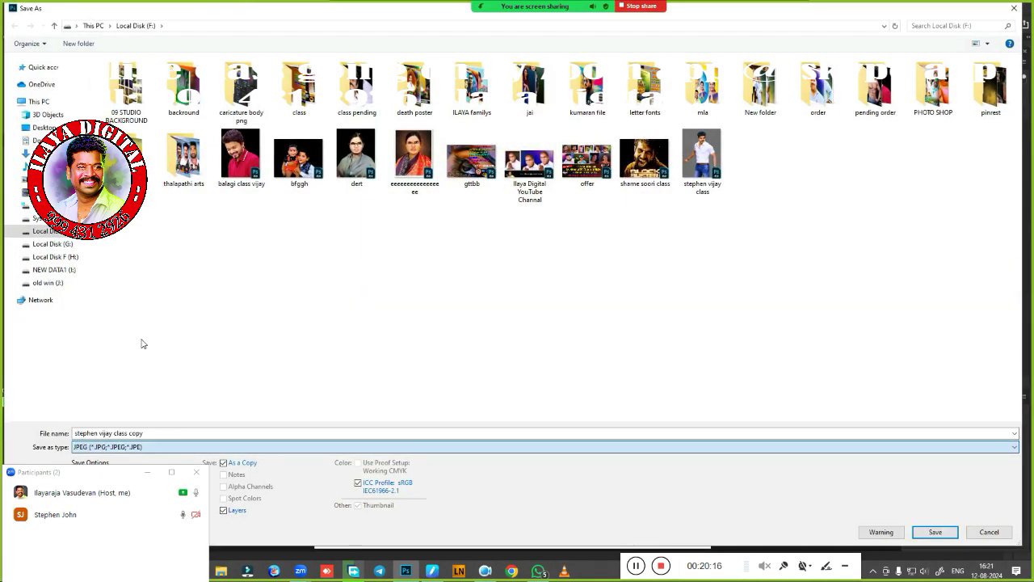
pyautogui.click(44, 127)
pyautogui.click(293, 434)
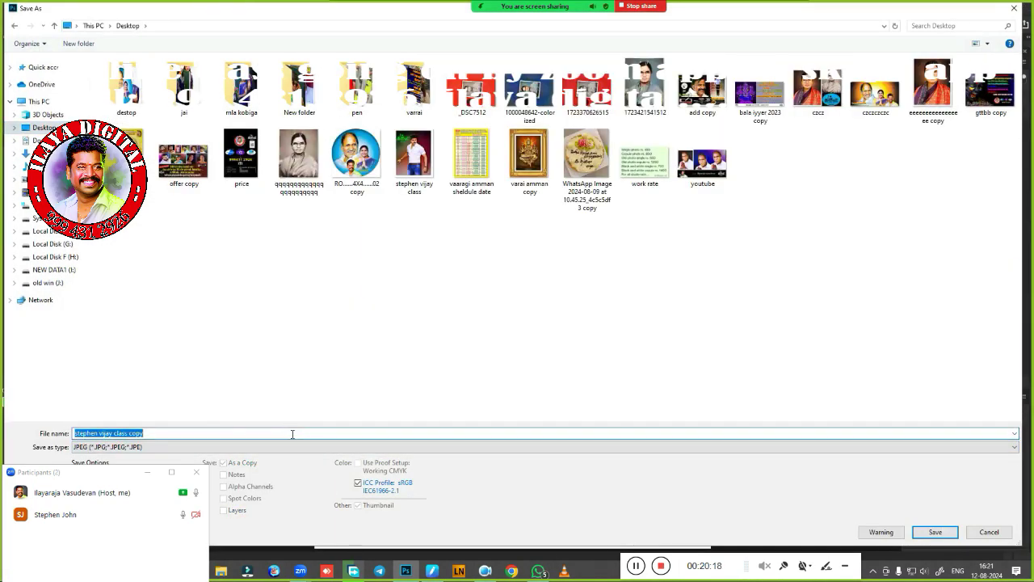
pyautogui.write('cccccccccccccc')
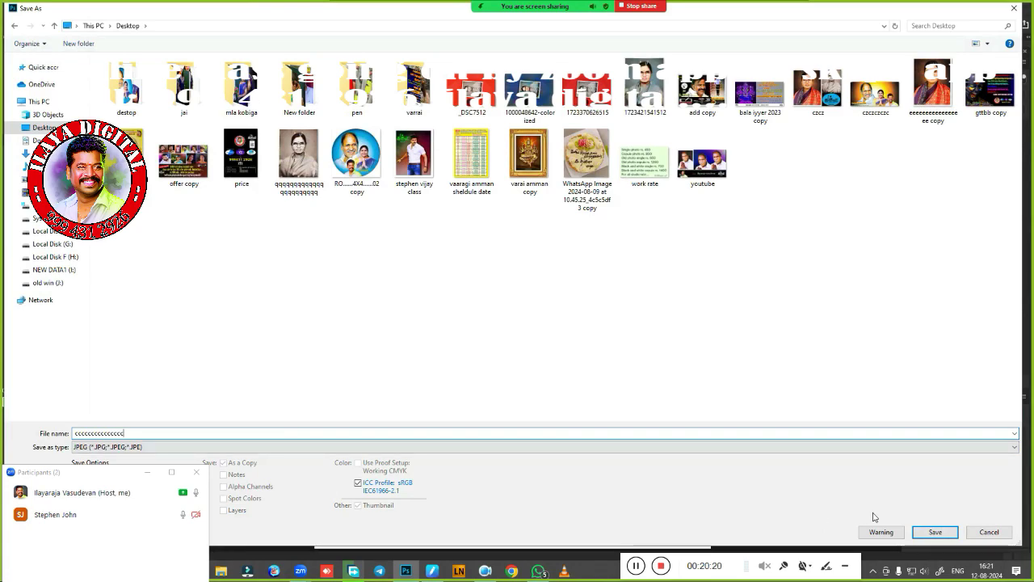
pyautogui.click(934, 532)
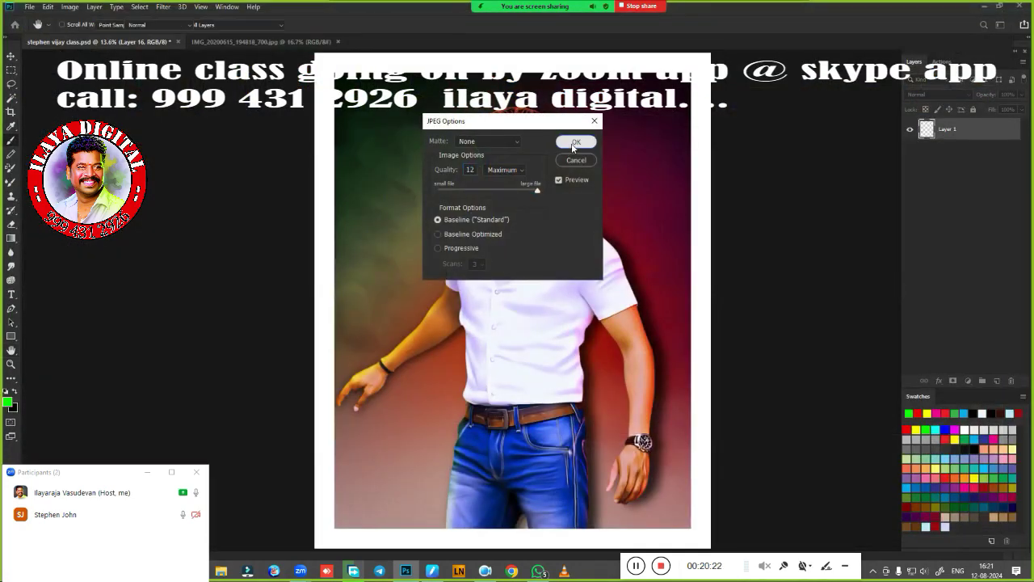
pyautogui.click(573, 143)
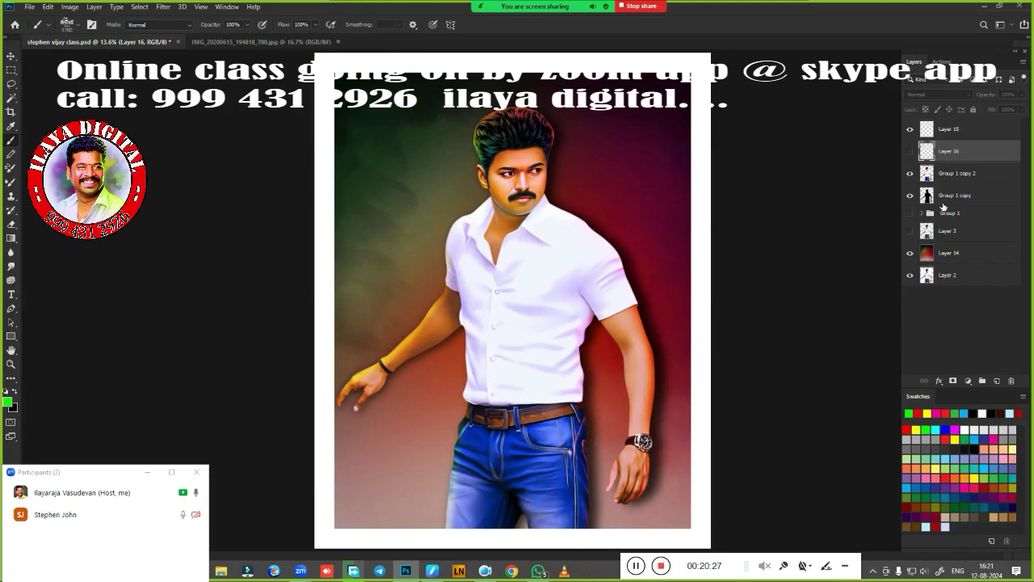
# Show and expand Group 1, hiding Group 1 copy and Group 1 copy 2
pyautogui.click(910, 212)
pyautogui.click(920, 212)
pyautogui.click(910, 195)
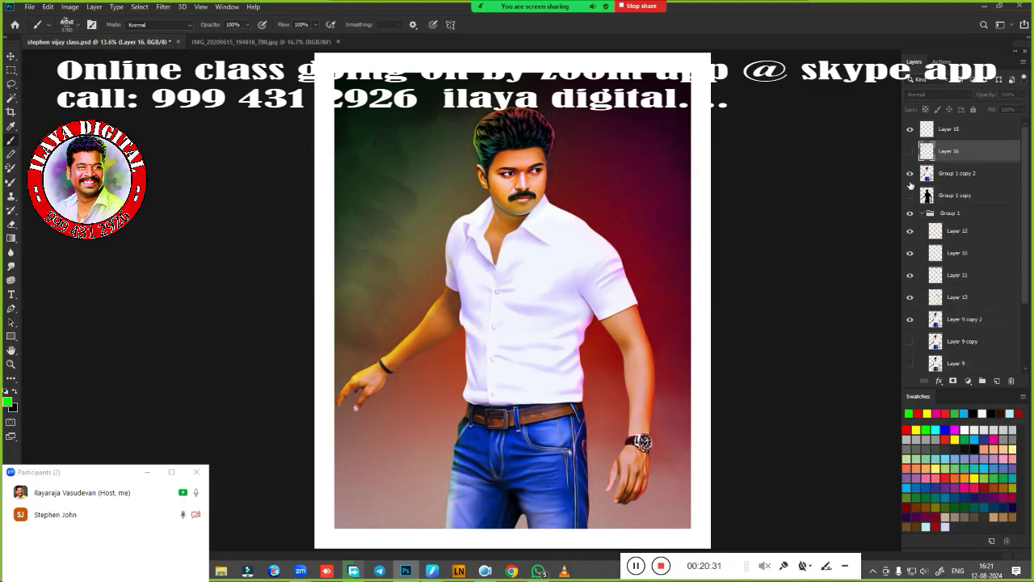
pyautogui.click(910, 175)
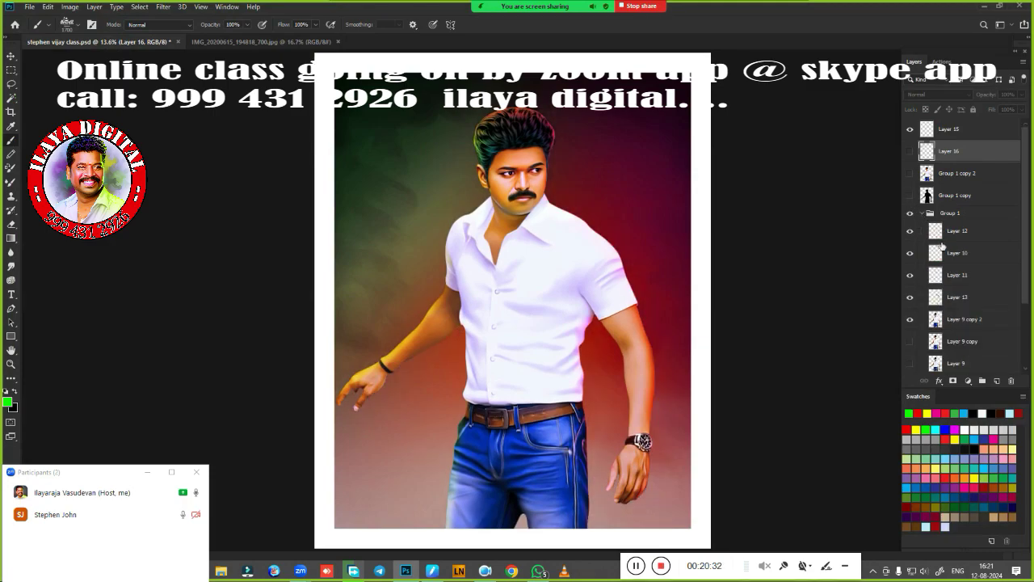
# Add a new empty layer above Layer 9 copy 2
pyautogui.click(973, 321)
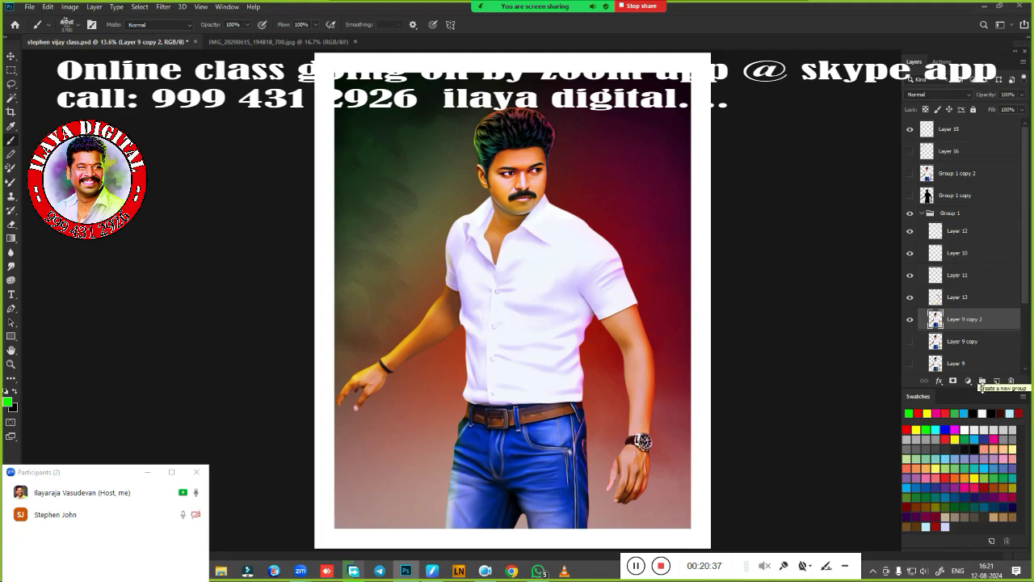
pyautogui.click(993, 381)
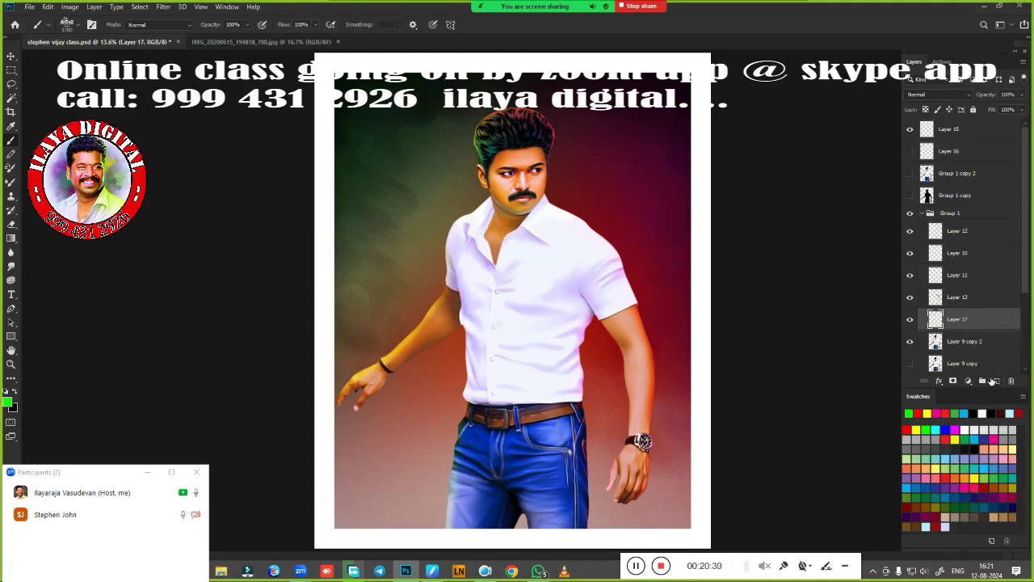
pyautogui.scroll(5, 477, 234)
pyautogui.scroll(-2, 487, 395)
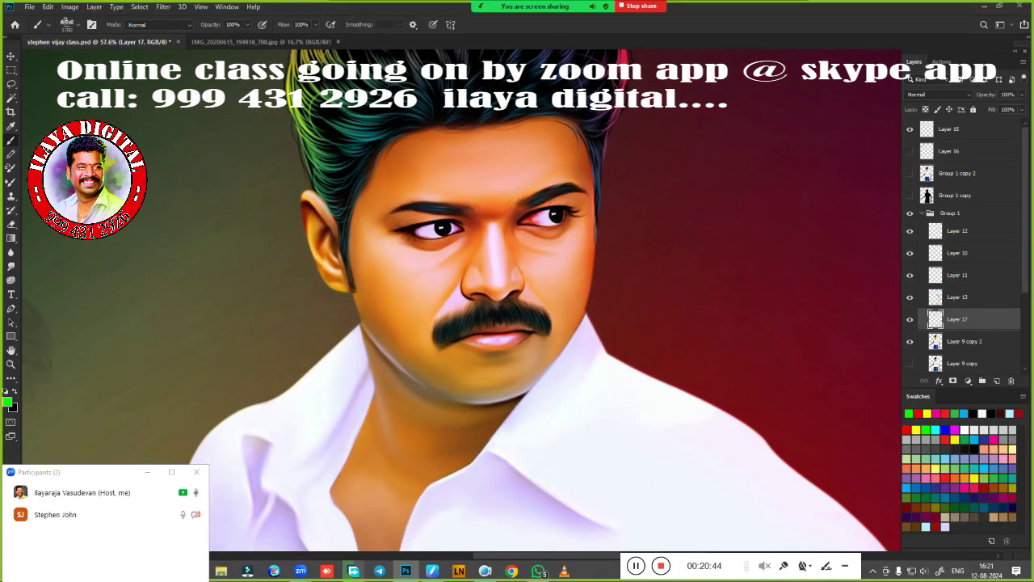
pyautogui.rightClick(493, 257)
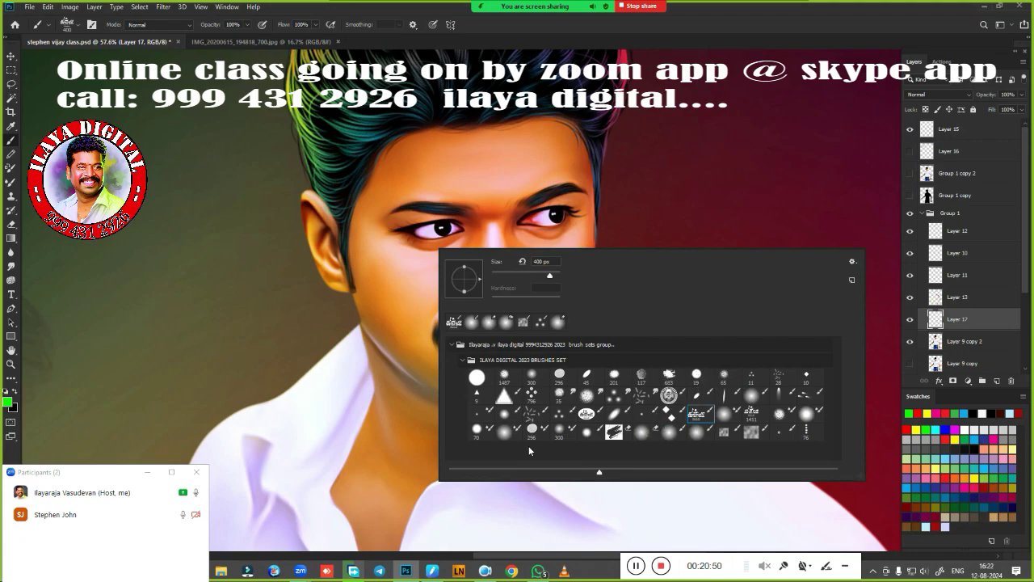
# Pick a soft round brush and make white the painting colour
pyautogui.click(588, 432)
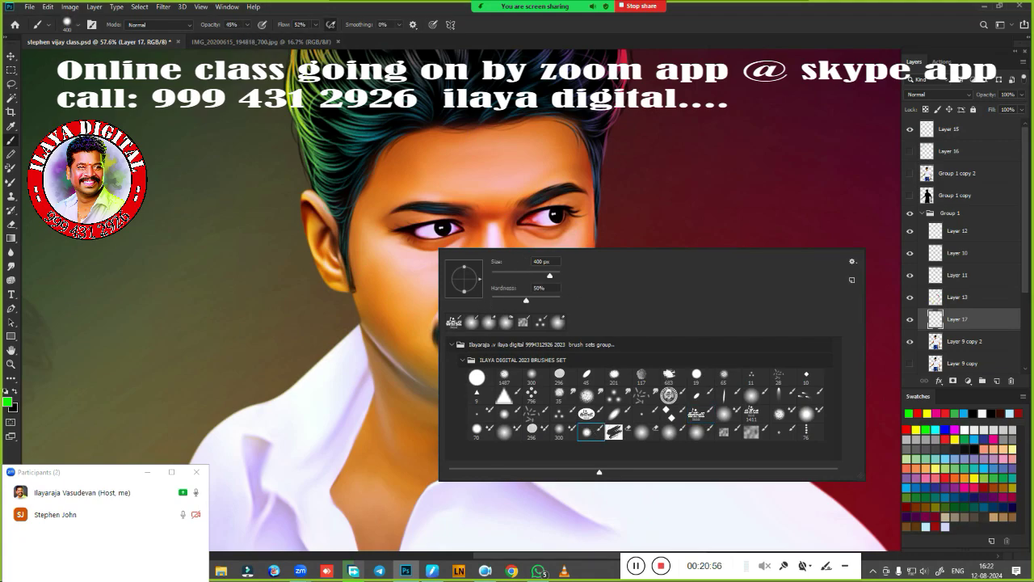
pyautogui.click(694, 28)
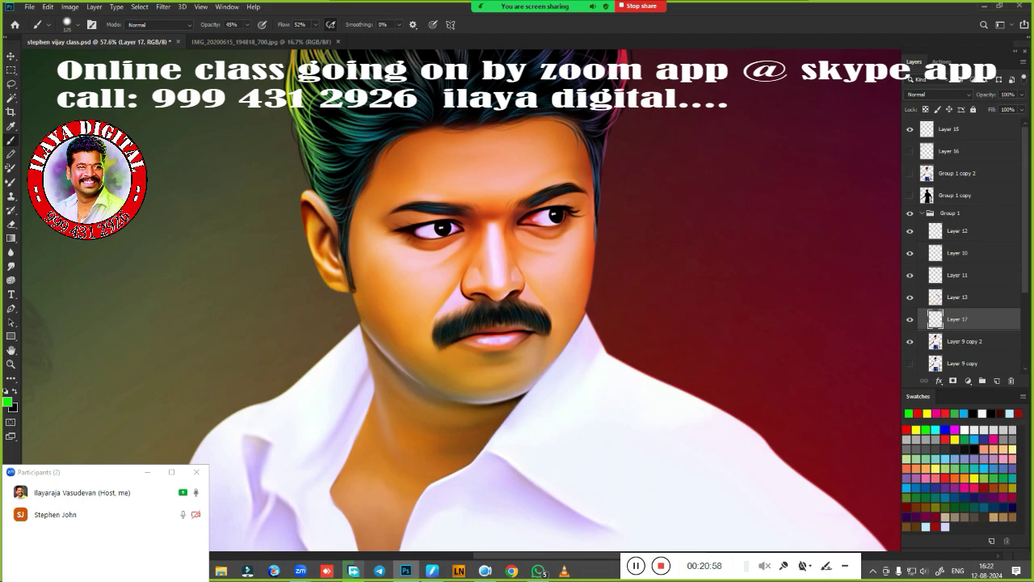
pyautogui.click(967, 429)
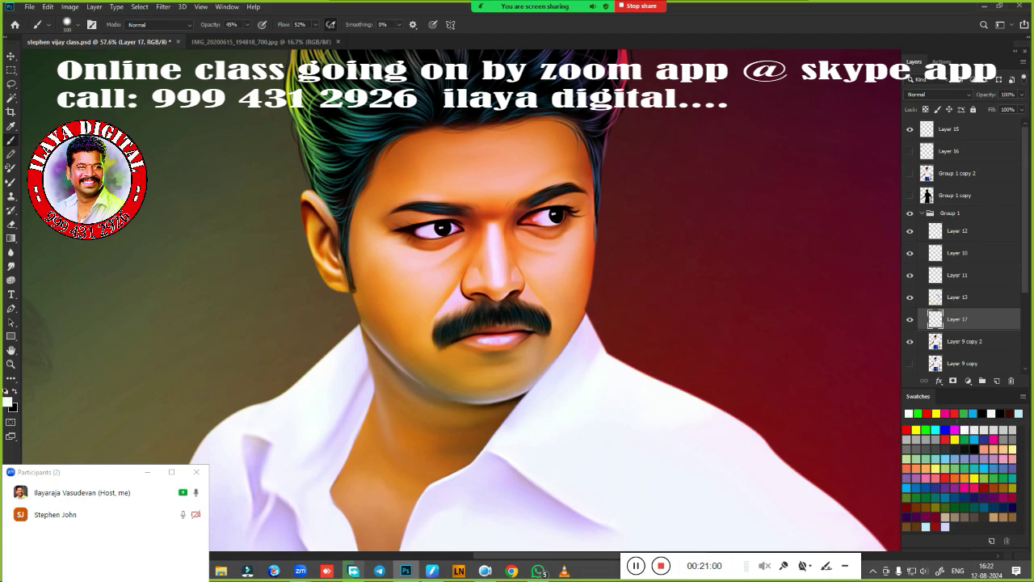
# Set the pen tablet's pressure curve to Hard in the driver settings
pyautogui.click(432, 570)
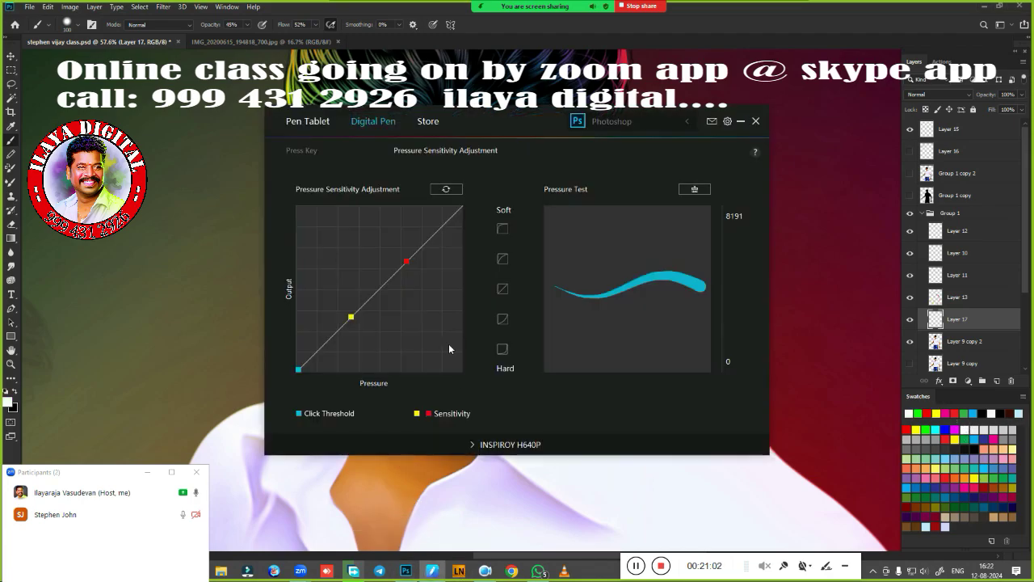
pyautogui.click(505, 349)
pyautogui.click(741, 120)
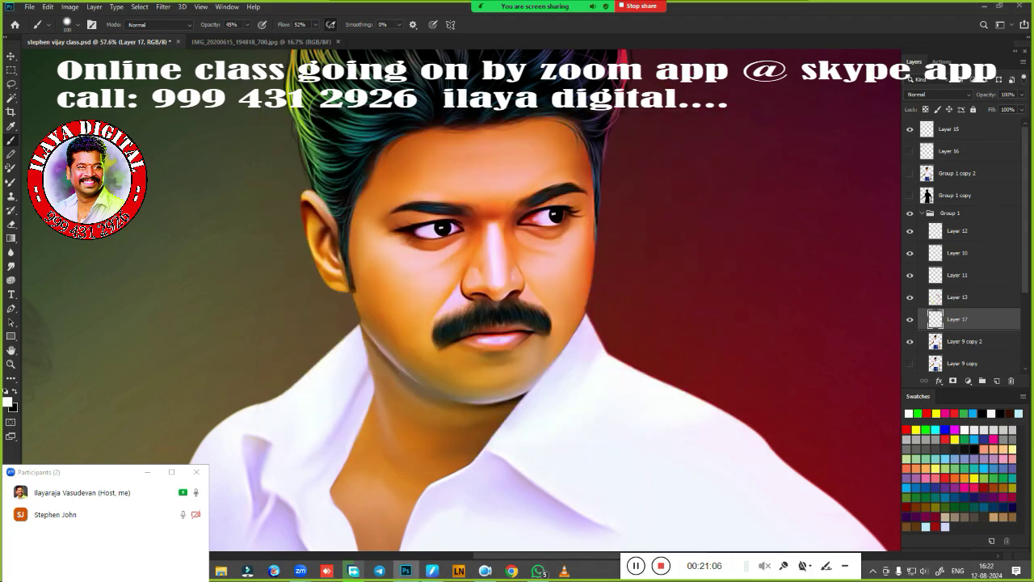
pyautogui.scroll(3, 487, 304)
# With a smaller brush, paint a faint white highlight on the nose and nostril area
pyautogui.scroll(2, 531, 301)
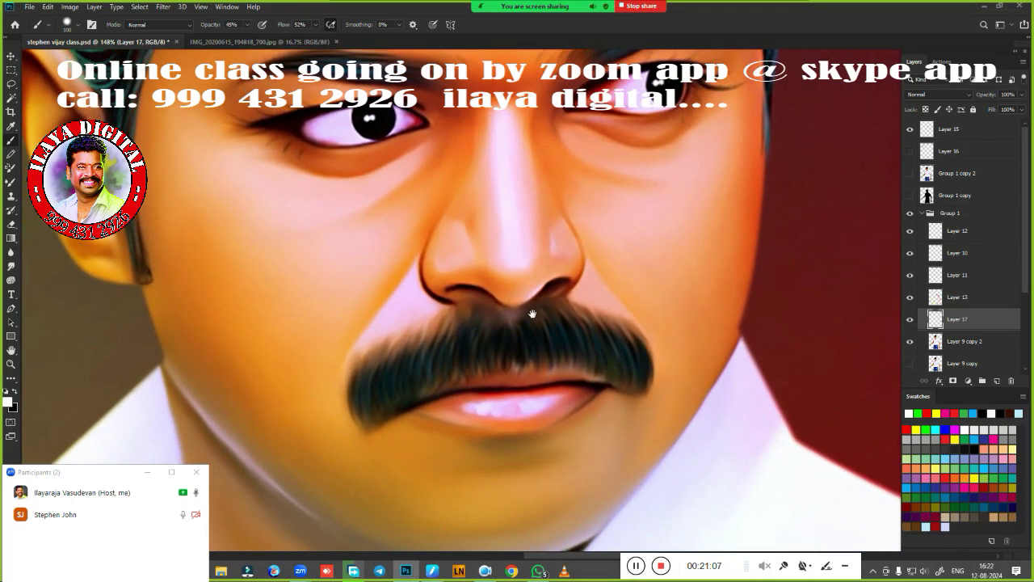
pyautogui.scroll(2, 531, 313)
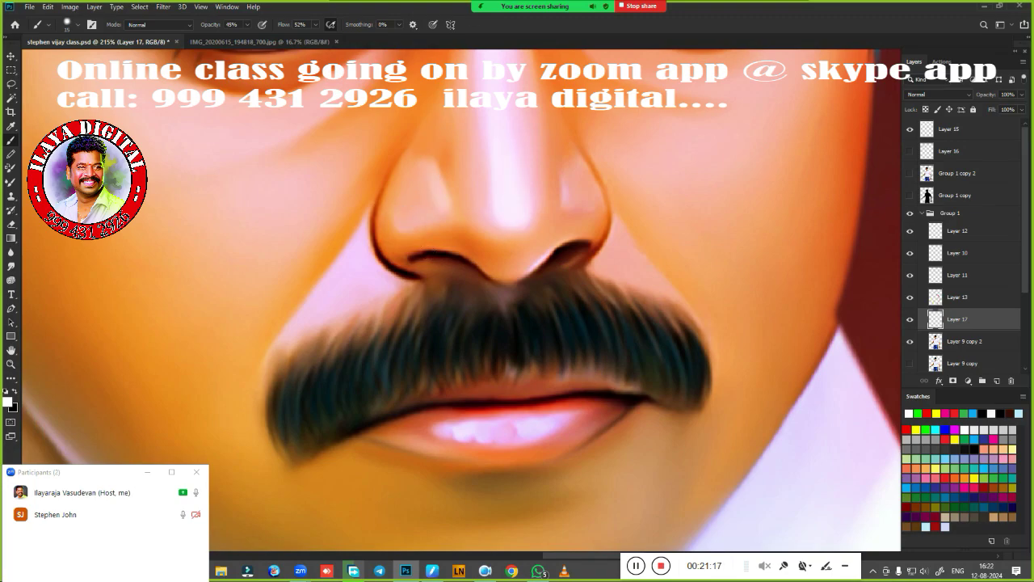
pyautogui.press(']')
pyautogui.press('[')
pyautogui.press('[')
pyautogui.moveTo(567, 203); pyautogui.dragTo(566, 192)
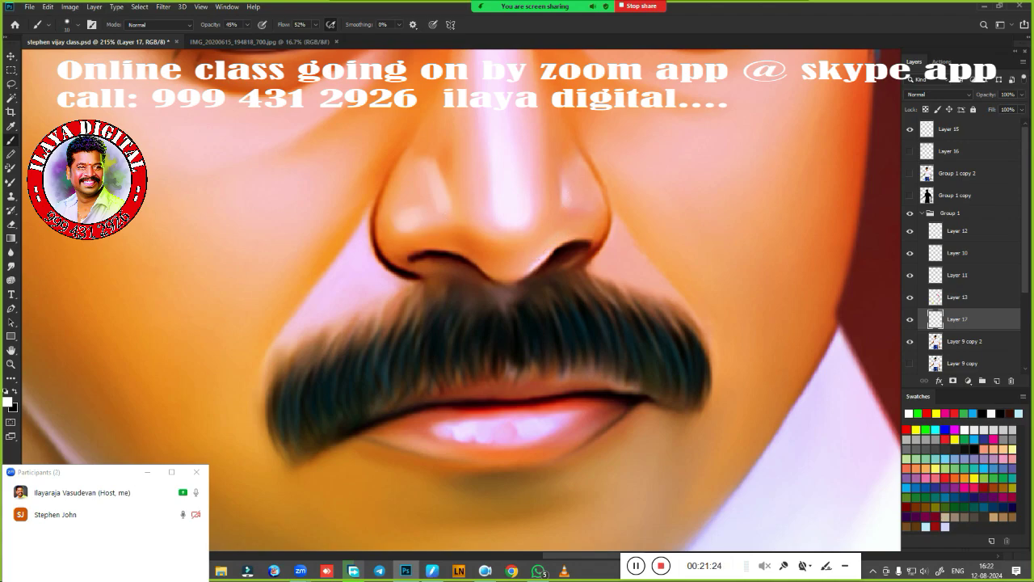
pyautogui.scroll(1, 540, 299)
pyautogui.scroll(1, 540, 299)
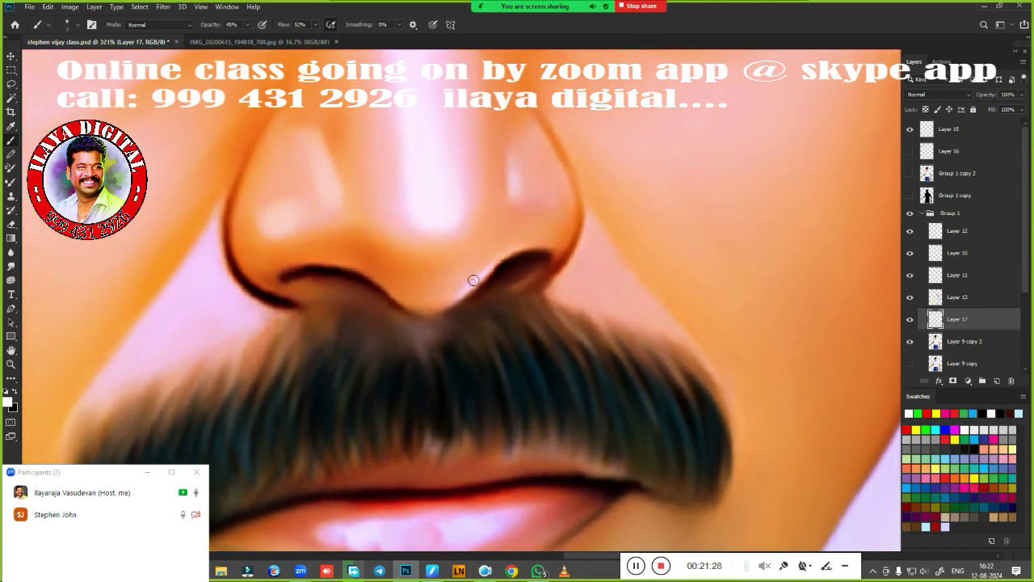
pyautogui.moveTo(482, 268); pyautogui.dragTo(517, 250)
# Hide Layers 10–13, then lighten the skin below the nose and inside the right nostril
pyautogui.click(910, 231)
pyautogui.moveTo(910, 277); pyautogui.dragTo(910, 319)
pyautogui.scroll(-2, 582, 308)
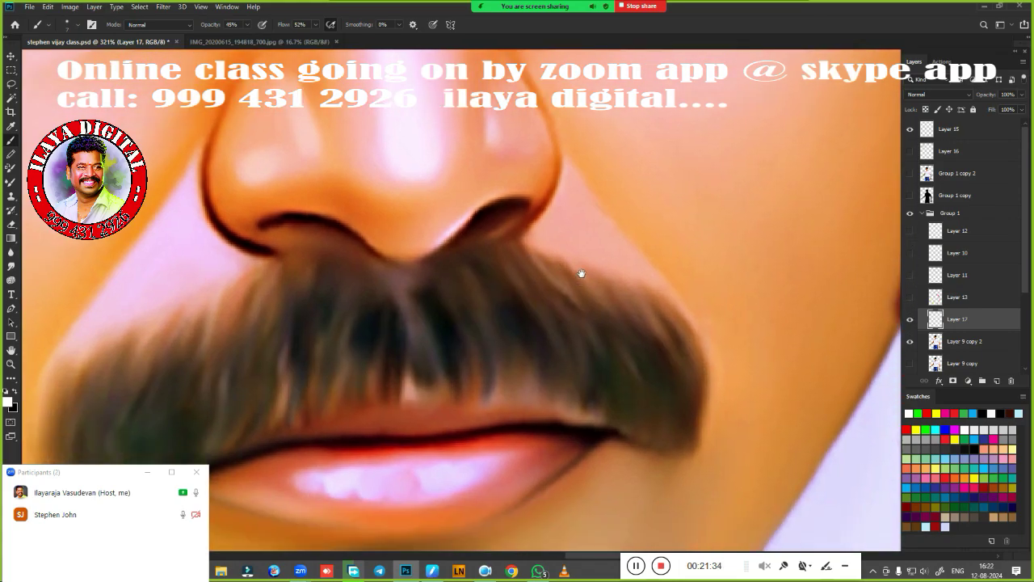
pyautogui.scroll(-1, 582, 273)
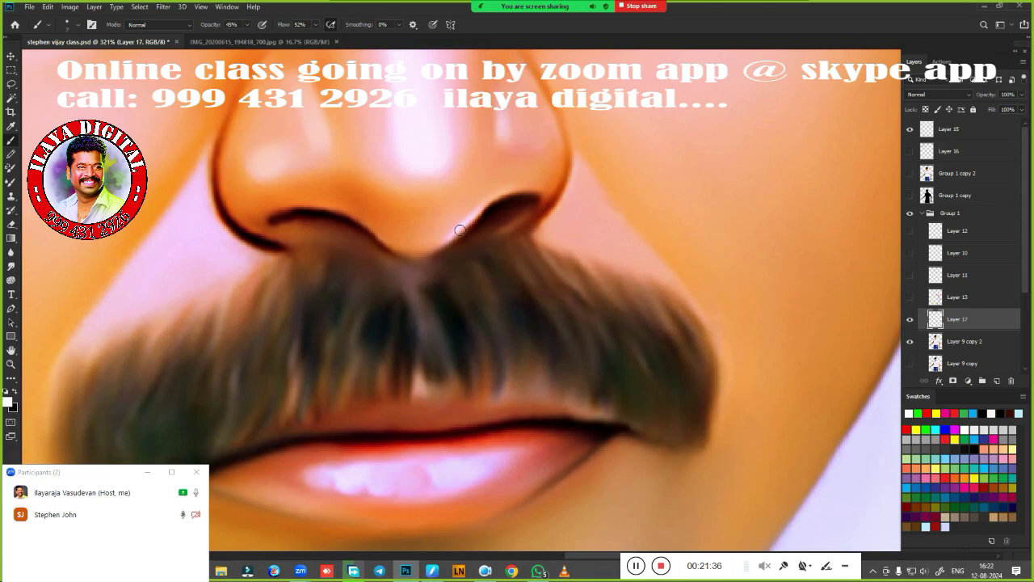
pyautogui.moveTo(436, 250); pyautogui.dragTo(408, 256)
pyautogui.scroll(2, 466, 316)
pyautogui.scroll(2, 467, 316)
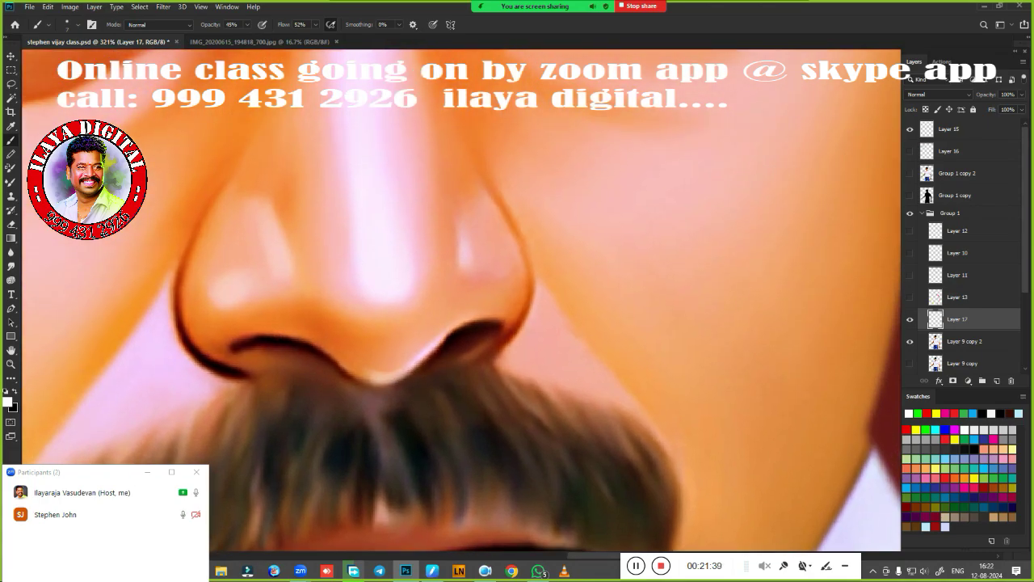
pyautogui.moveTo(455, 365); pyautogui.dragTo(489, 339)
# Brush highlights under the left nostril and on both cheeks beside the moustache
pyautogui.moveTo(478, 364); pyautogui.dragTo(687, 314)
pyautogui.moveTo(414, 307); pyautogui.dragTo(477, 304)
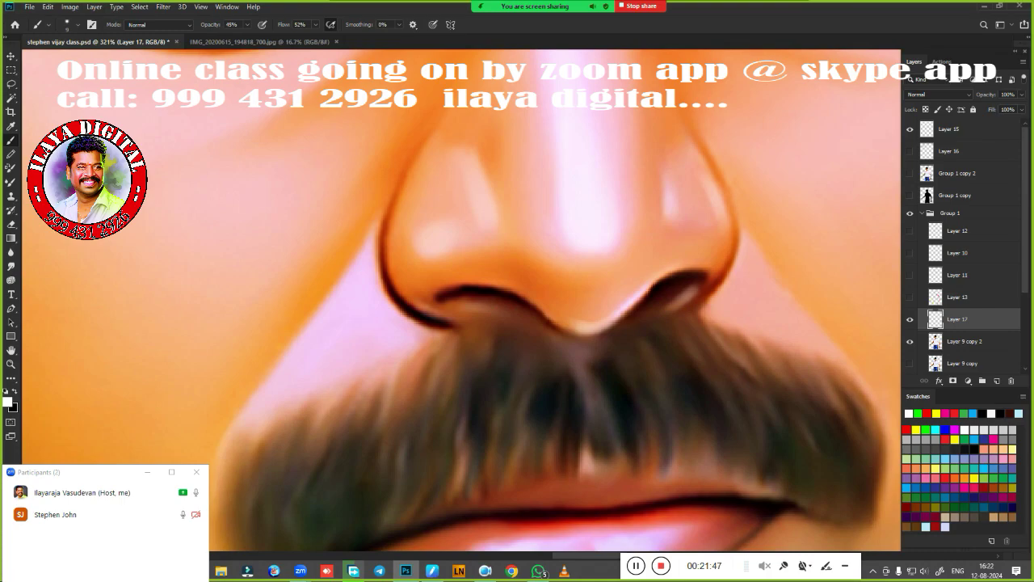
pyautogui.moveTo(343, 295); pyautogui.dragTo(301, 373)
pyautogui.moveTo(816, 346); pyautogui.dragTo(764, 283)
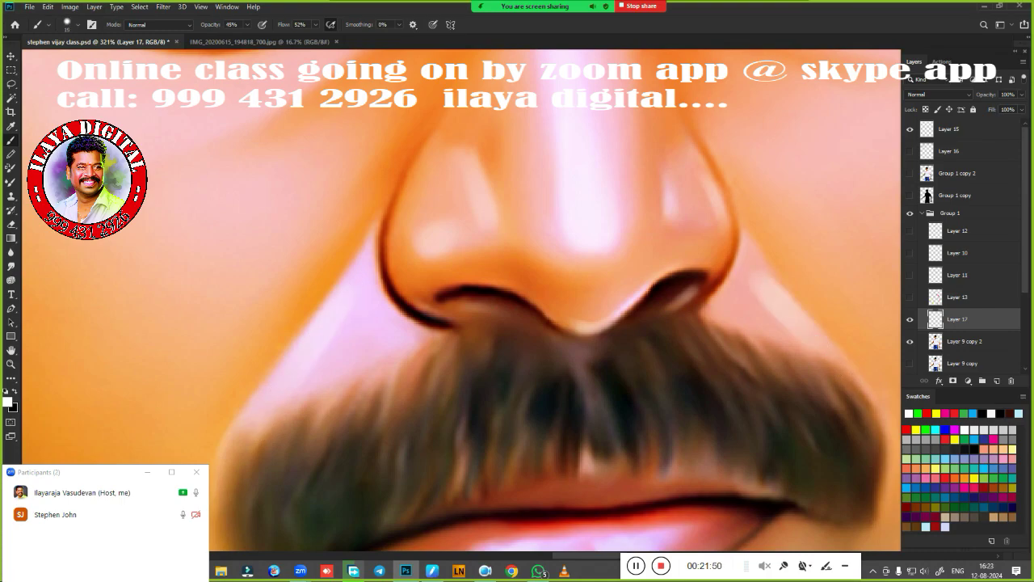
pyautogui.moveTo(689, 364)
pyautogui.mouseDown()
pyautogui.moveTo(579, 332)
pyautogui.moveTo(574, 261)
pyautogui.mouseUp()
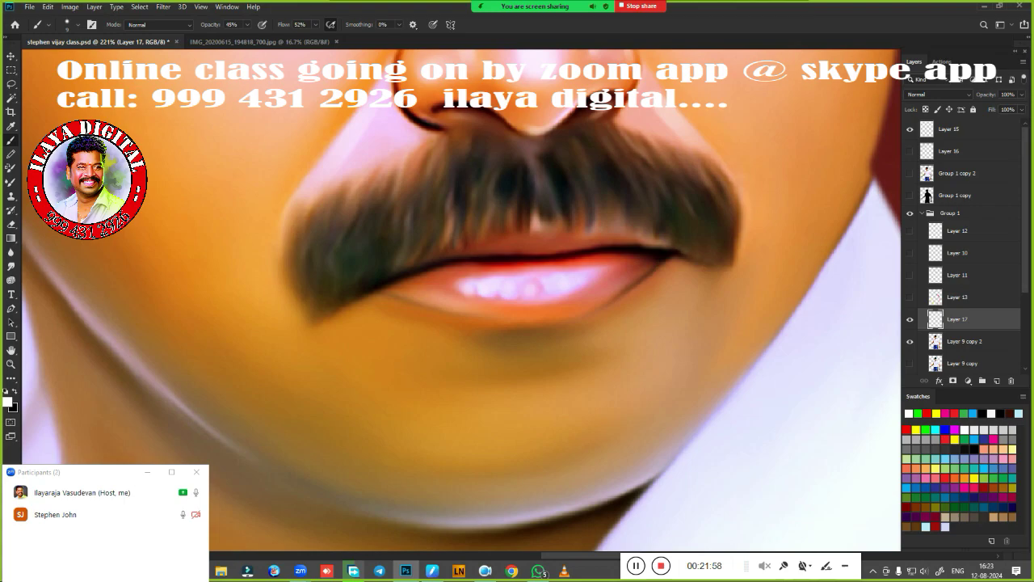
# Brighten below the lower lip and along the chin, undoing the jawline stroke
pyautogui.press(']')
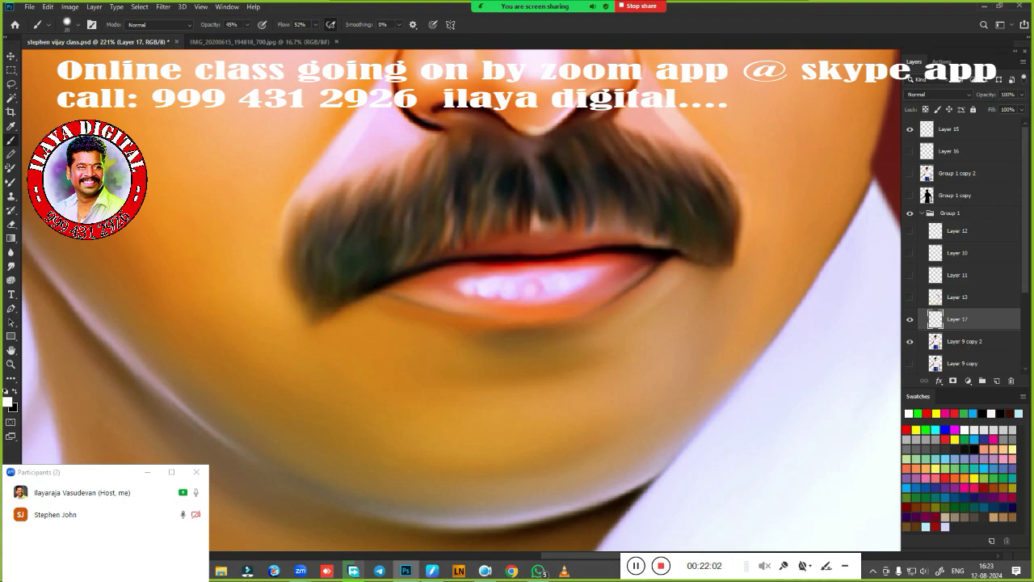
pyautogui.moveTo(449, 323); pyautogui.dragTo(390, 303)
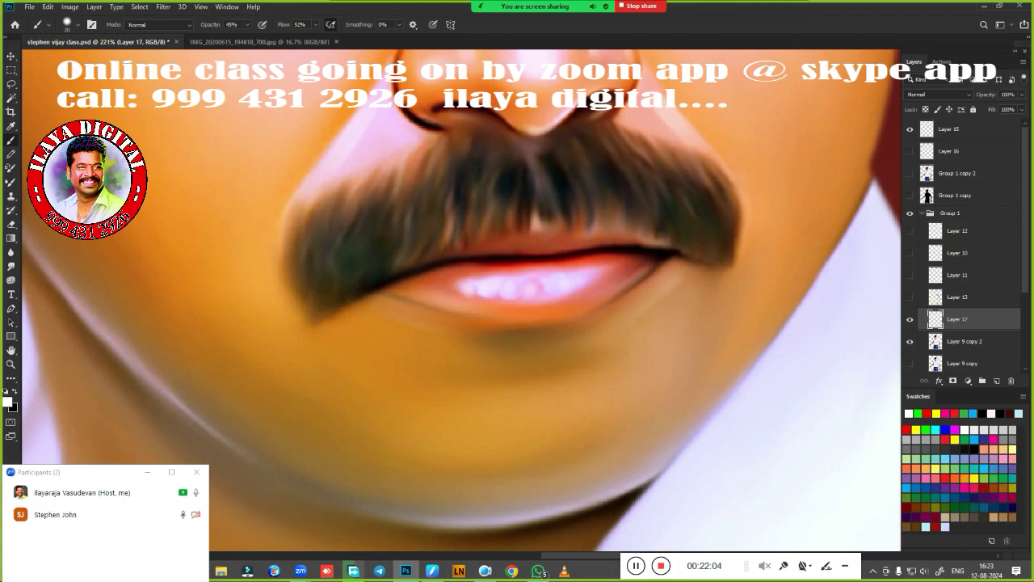
pyautogui.scroll(-3, 555, 323)
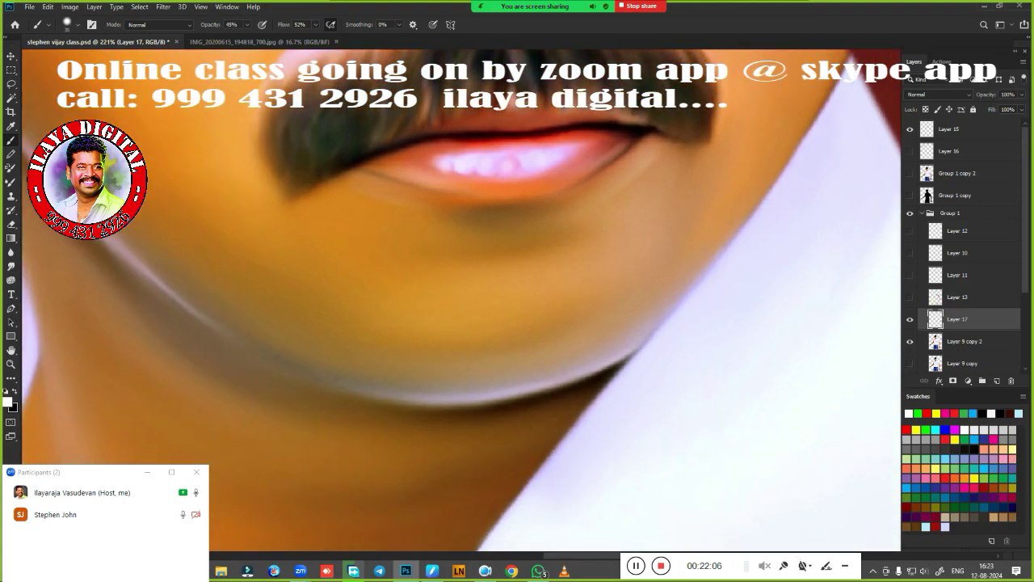
pyautogui.moveTo(603, 356); pyautogui.dragTo(385, 390)
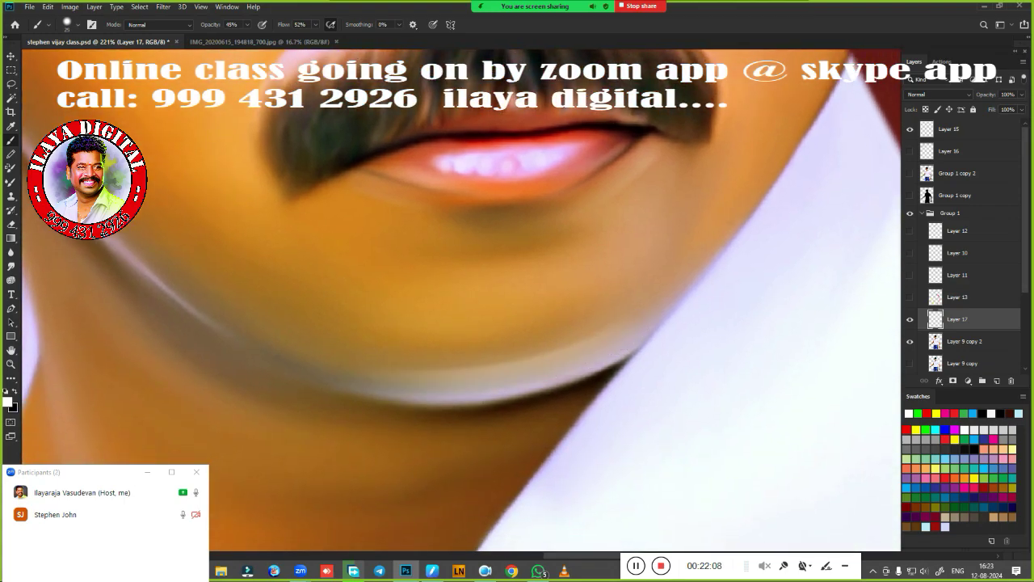
pyautogui.moveTo(564, 303); pyautogui.dragTo(457, 325)
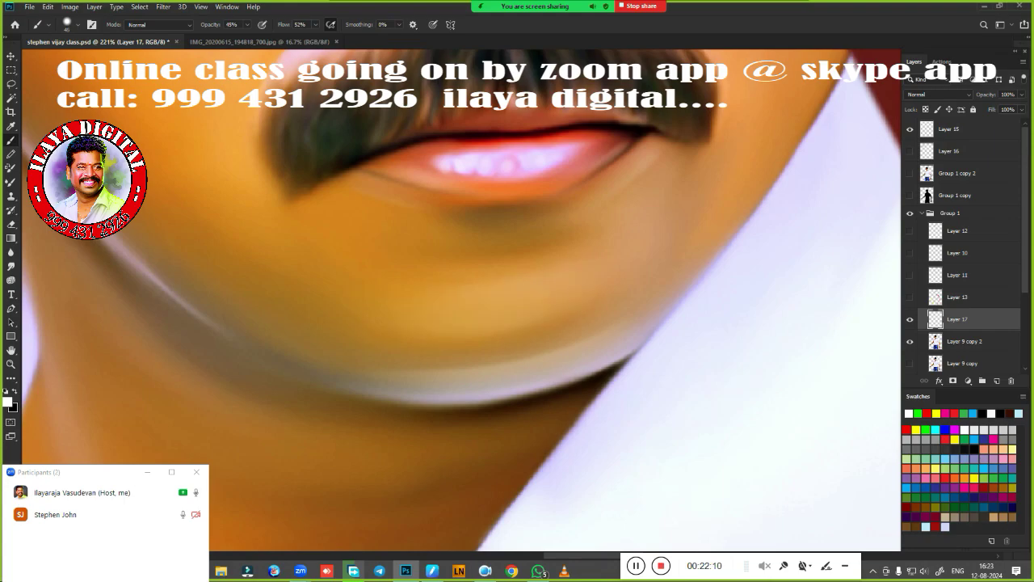
pyautogui.moveTo(286, 348); pyautogui.dragTo(577, 369)
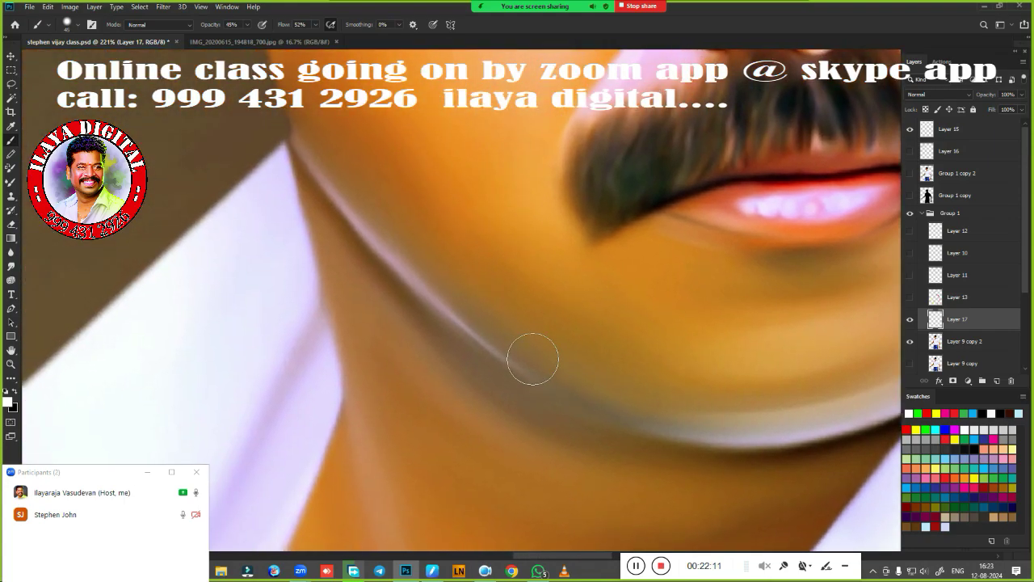
pyautogui.moveTo(307, 151); pyautogui.dragTo(497, 332)
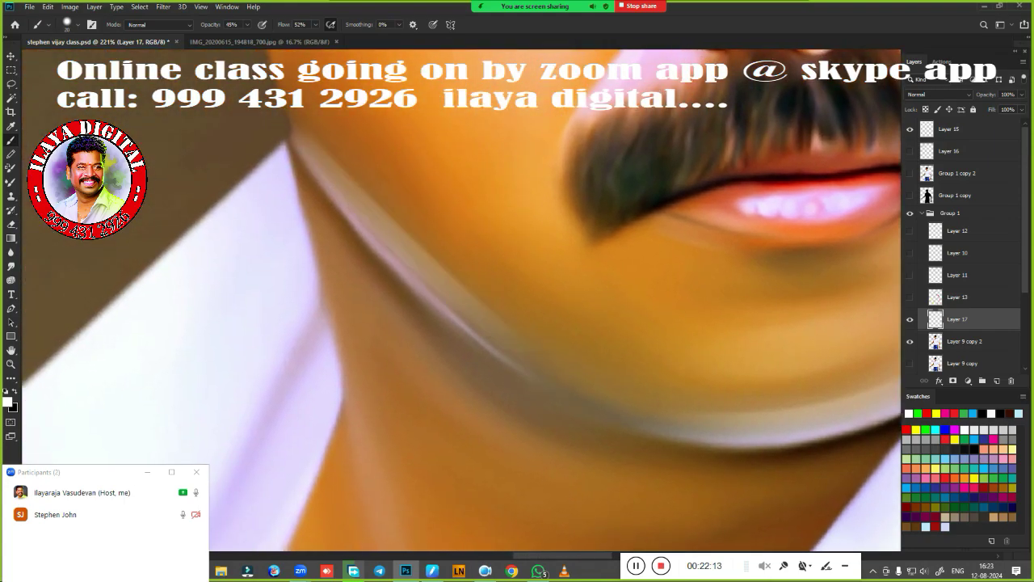
pyautogui.hotkey('ctrl', 'z')
pyautogui.moveTo(558, 402); pyautogui.dragTo(471, 269)
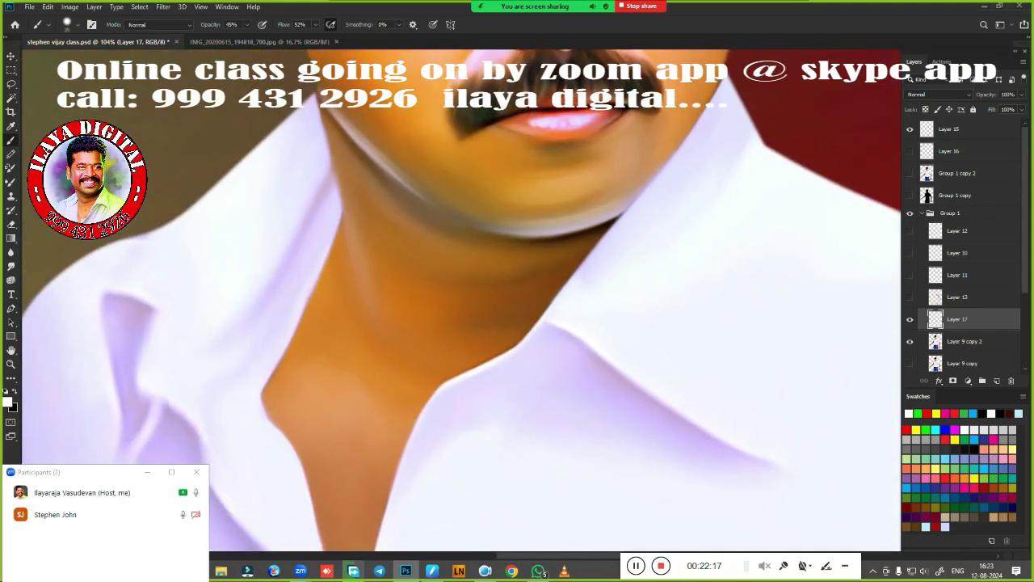
pyautogui.moveTo(350, 241); pyautogui.dragTo(381, 305)
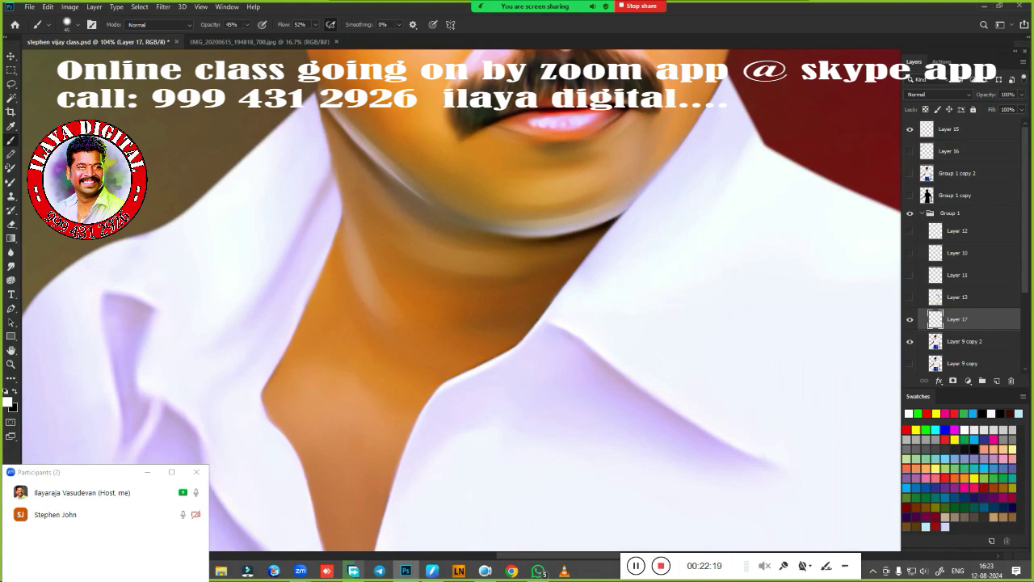
pyautogui.click(345, 400)
pyautogui.moveTo(623, 194); pyautogui.dragTo(550, 418)
pyautogui.keyDown('ctrl'); pyautogui.click(566, 270); pyautogui.keyUp('ctrl')
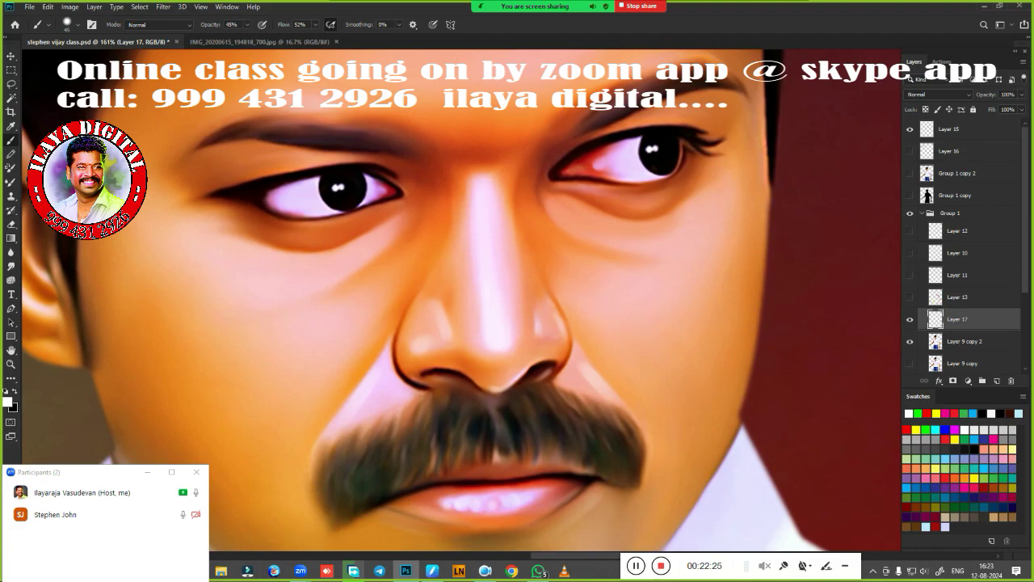
pyautogui.click(629, 316)
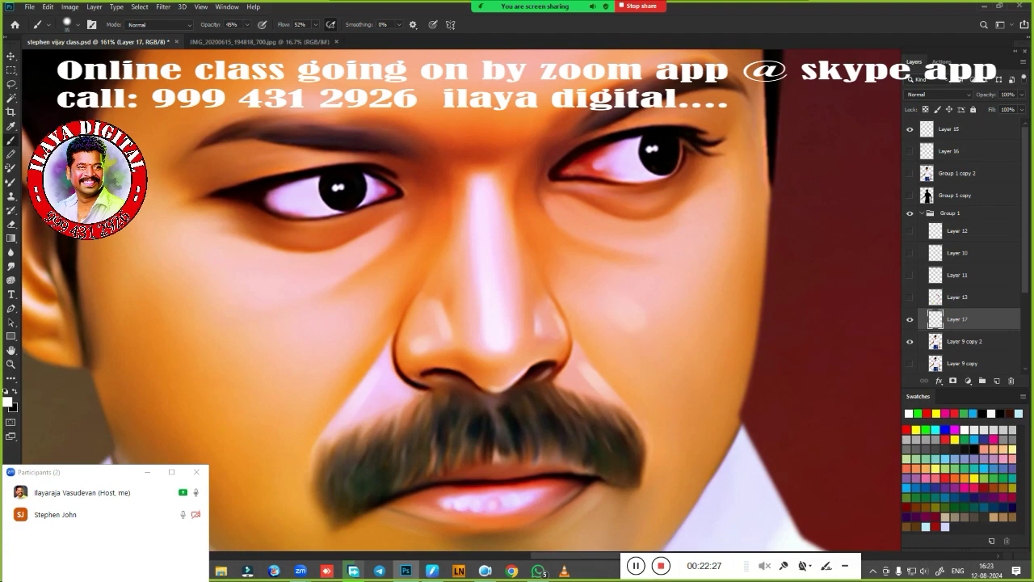
pyautogui.click(312, 349)
pyautogui.click(299, 262)
pyautogui.press('[')
pyautogui.press(']')
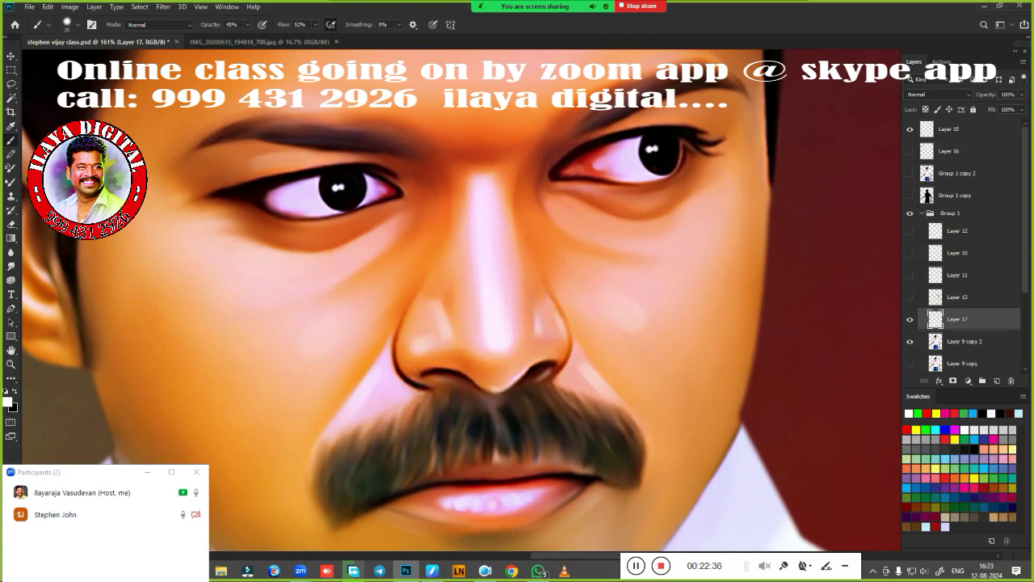
pyautogui.press('[')
pyautogui.press(']')
pyautogui.press(']')
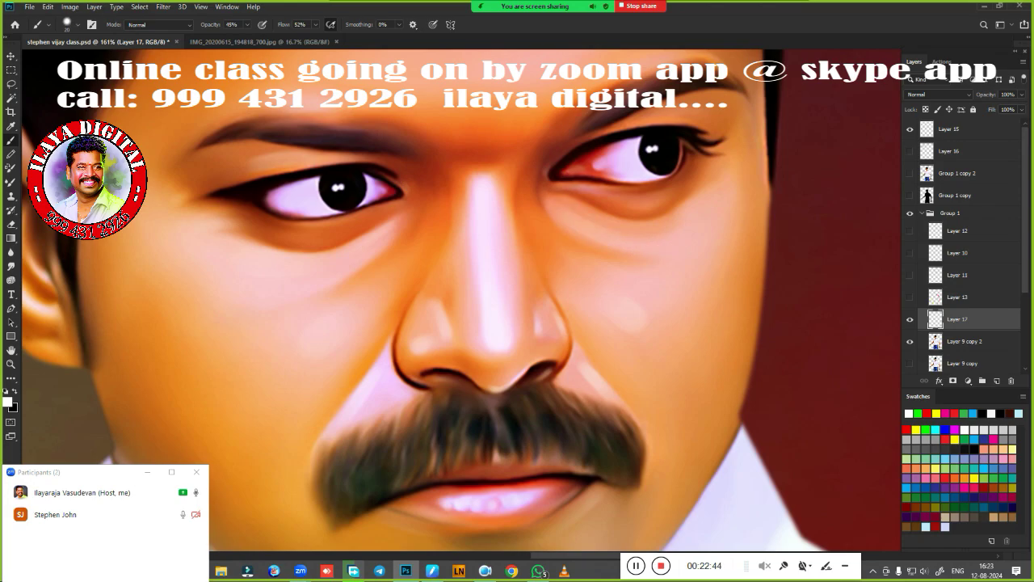
pyautogui.press('[')
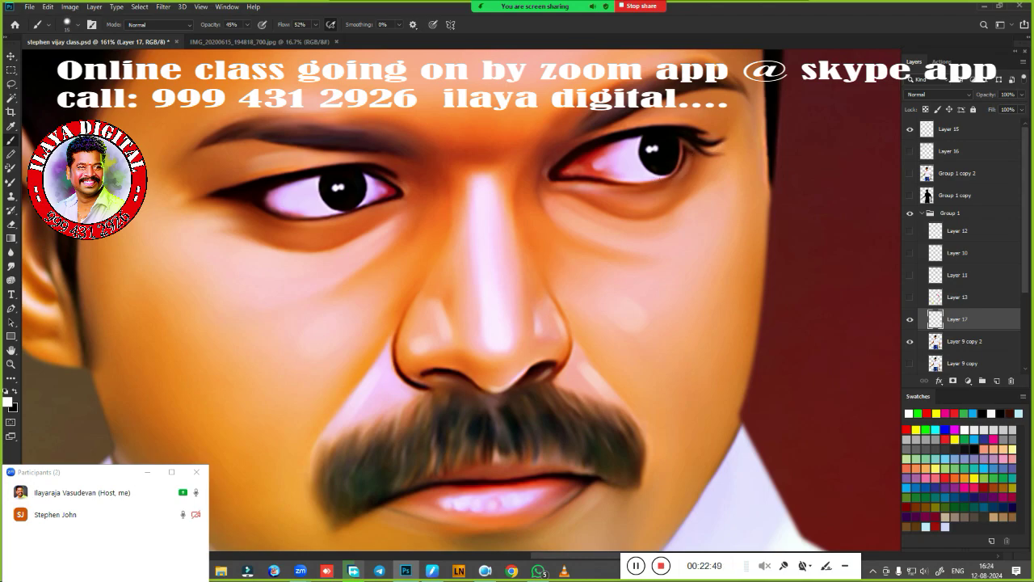
pyautogui.press(']')
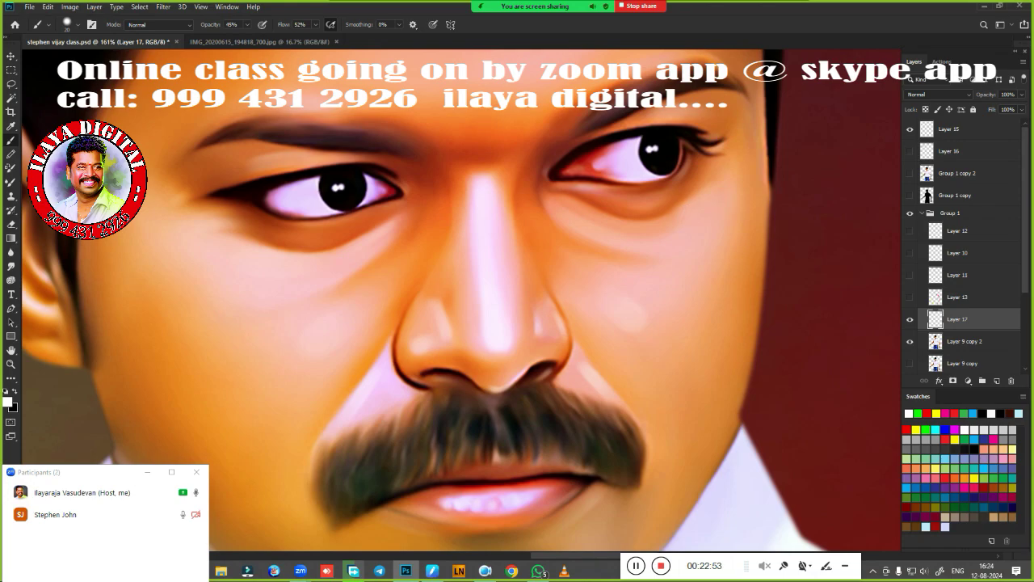
pyautogui.moveTo(457, 305); pyautogui.dragTo(613, 368)
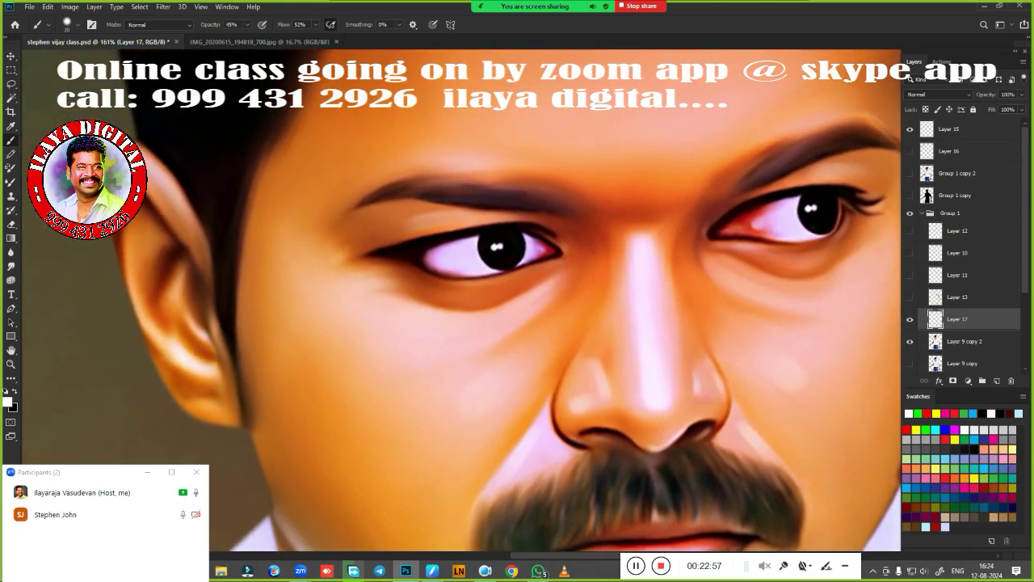
pyautogui.press('[')
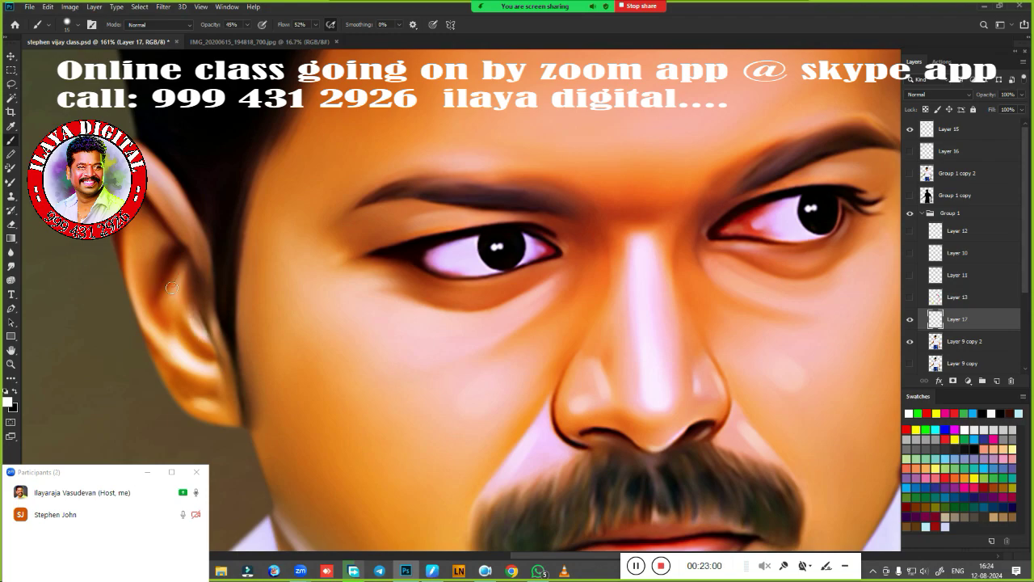
pyautogui.moveTo(133, 242); pyautogui.dragTo(137, 275)
pyautogui.hotkey('ctrl', 'z')
pyautogui.press(']')
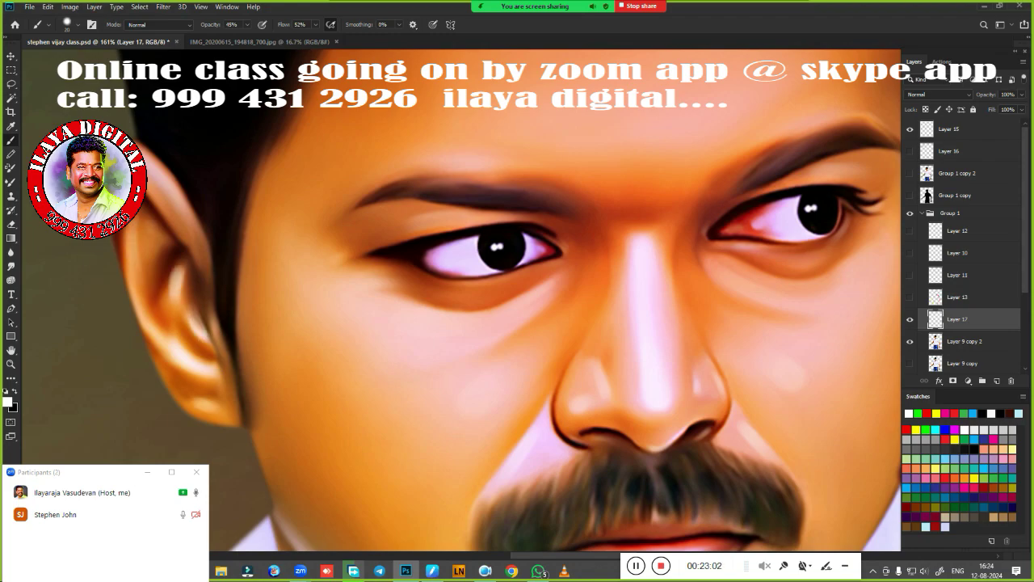
pyautogui.moveTo(351, 299); pyautogui.dragTo(329, 429)
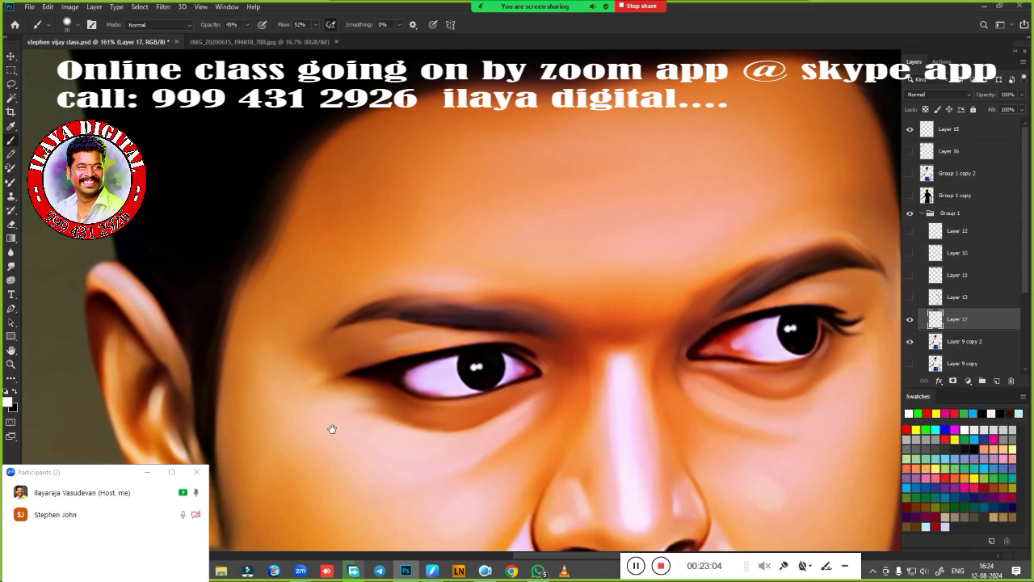
pyautogui.moveTo(439, 309); pyautogui.dragTo(373, 332)
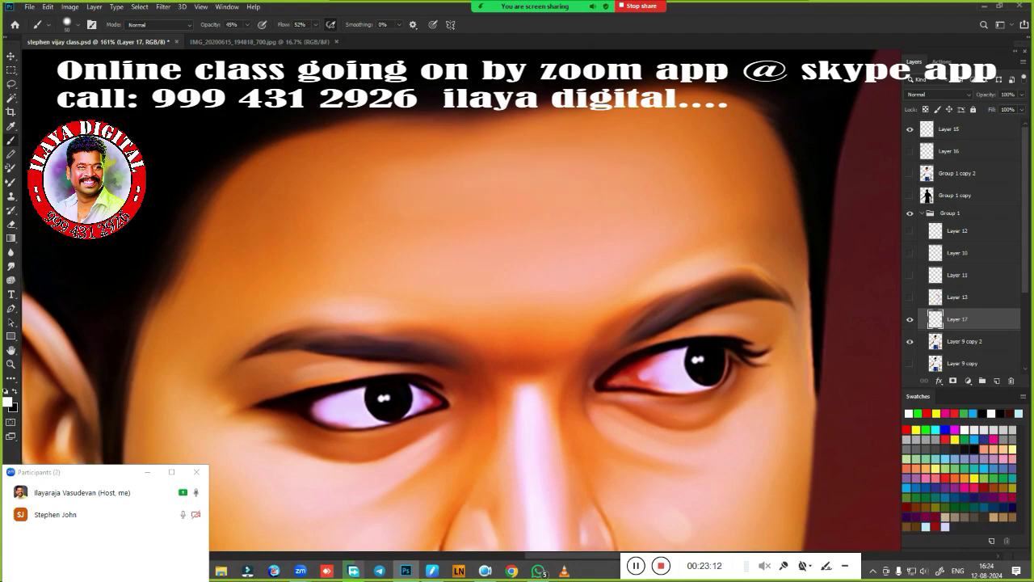
pyautogui.scroll(-5, 674, 169)
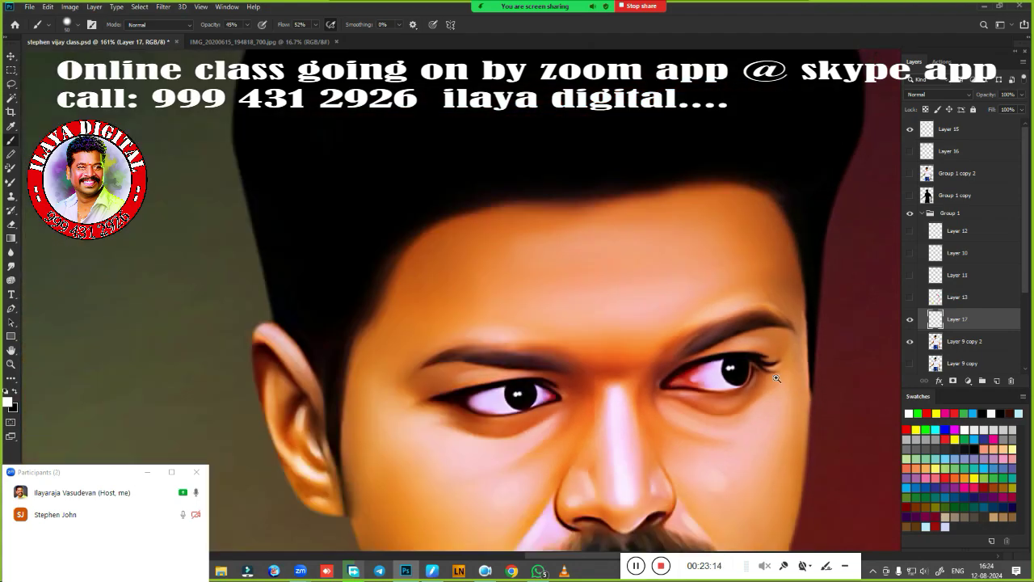
pyautogui.scroll(-2, 672, 277)
# Add a new black-filled layer directly above the gradient background Layer 14
pyautogui.moveTo(670, 315); pyautogui.dragTo(614, 256)
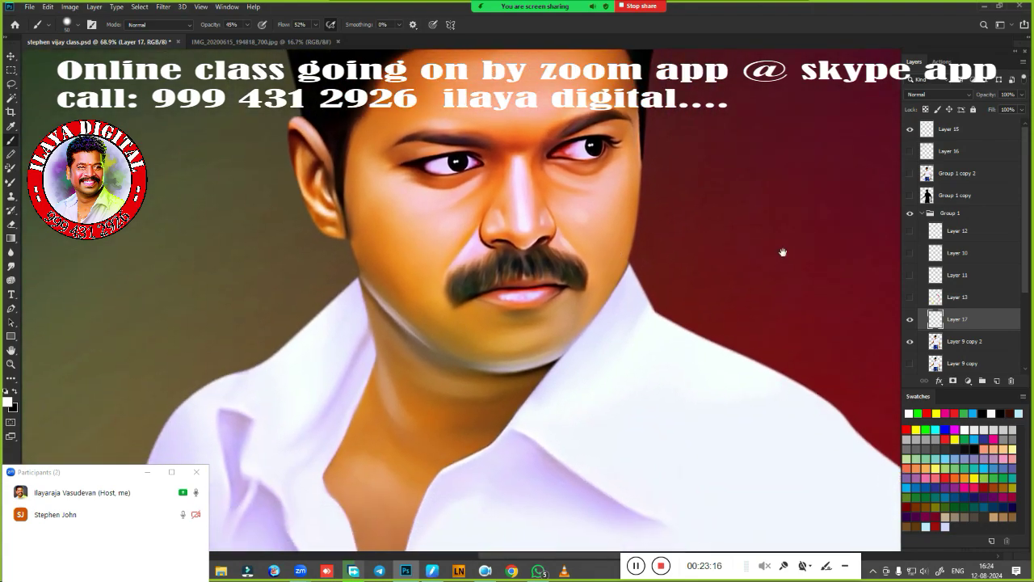
pyautogui.scroll(-3, 930, 339)
pyautogui.scroll(-2, 929, 340)
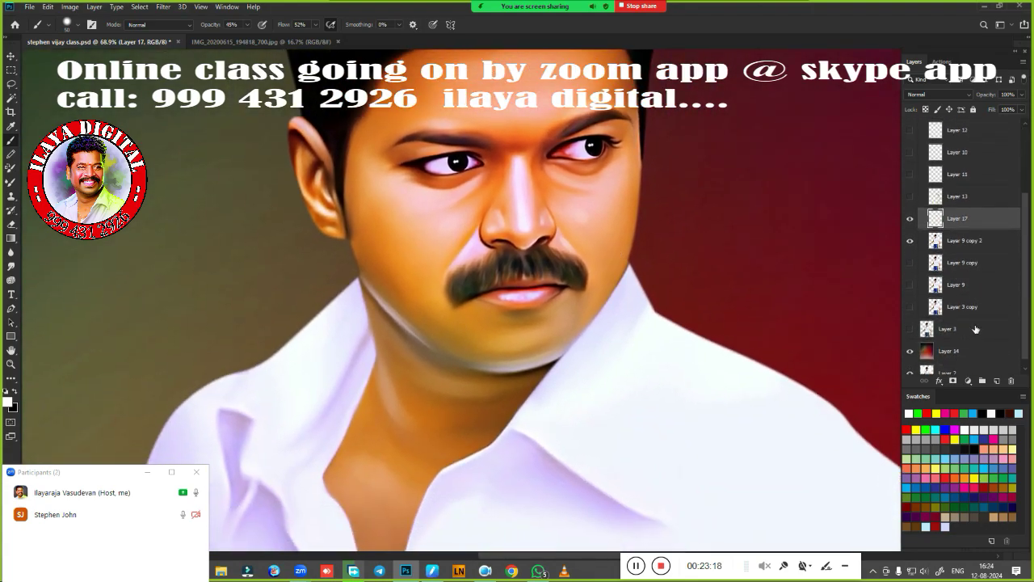
pyautogui.click(986, 359)
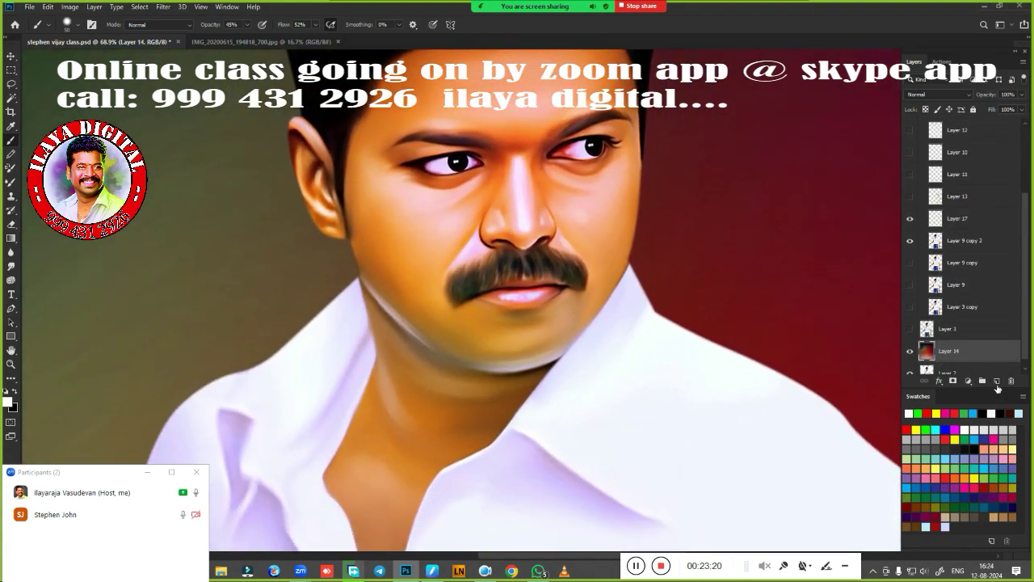
pyautogui.click(998, 383)
pyautogui.hotkey('ctrl', 'BackSpace')
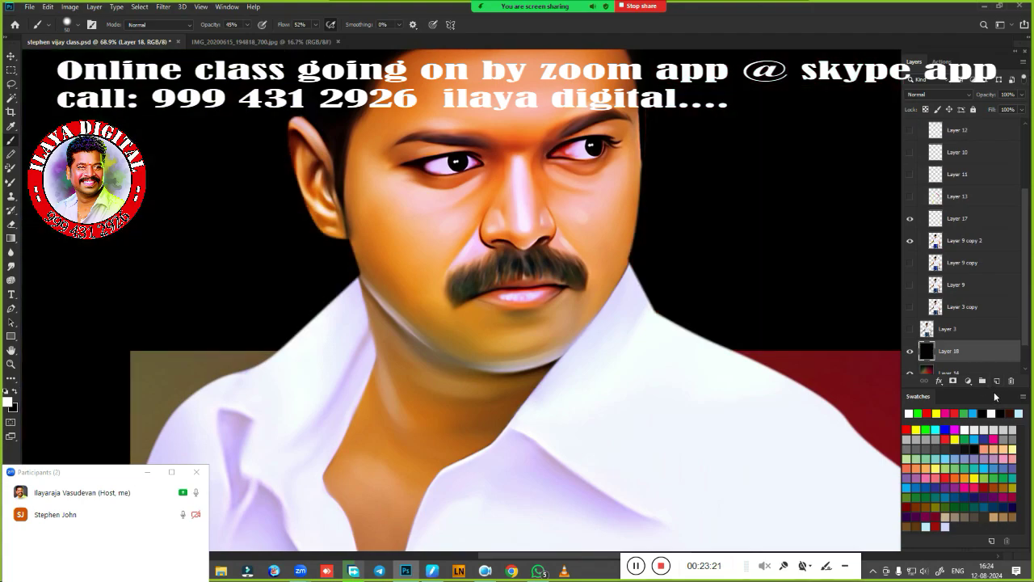
# Preview the highlights against black, then hide the black layer and show the portrait again
pyautogui.click(911, 241)
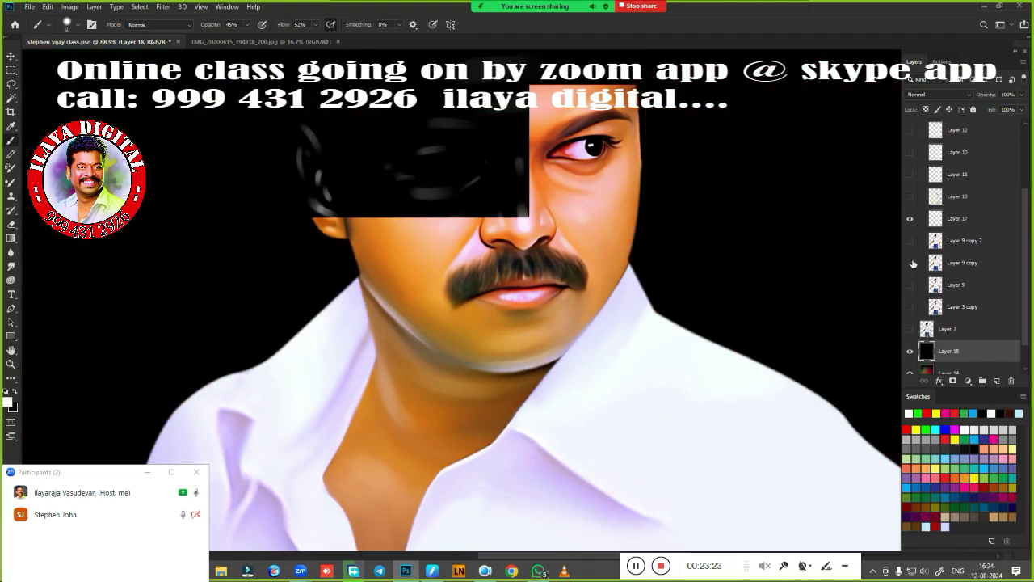
pyautogui.scroll(-3, 610, 294)
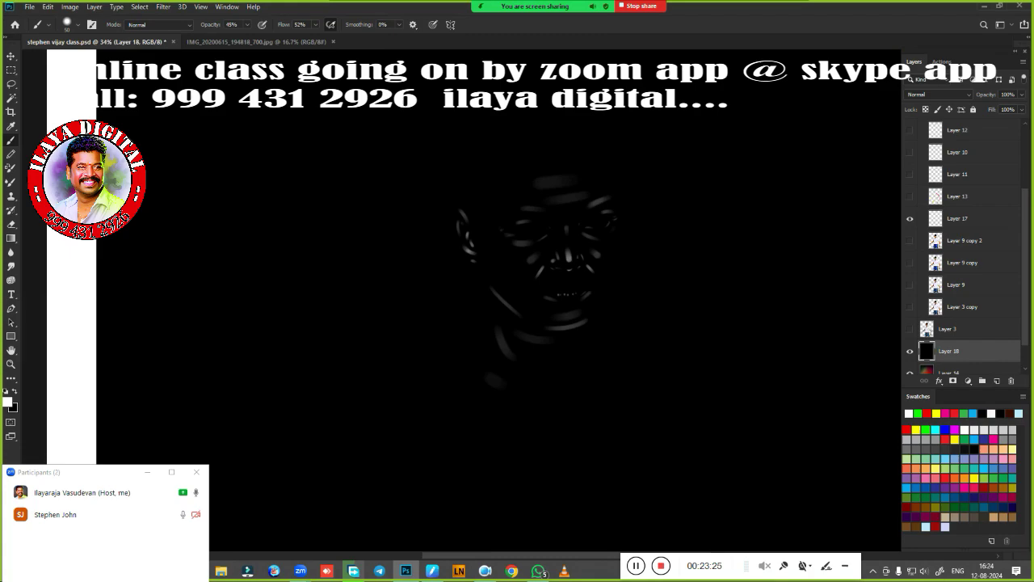
pyautogui.scroll(3, 639, 282)
pyautogui.scroll(1, 645, 288)
pyautogui.scroll(-2, 626, 283)
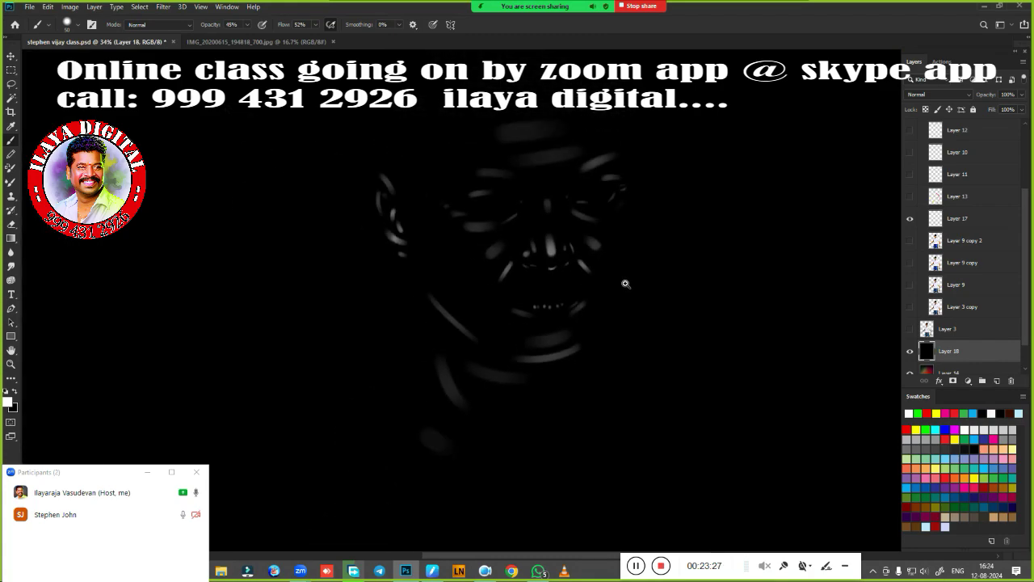
pyautogui.click(911, 353)
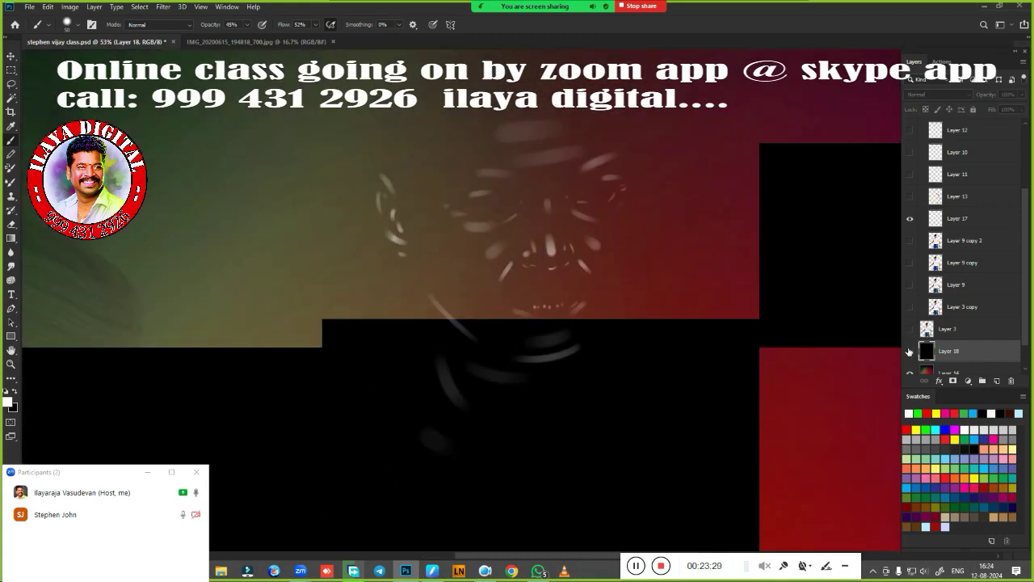
pyautogui.click(910, 241)
# Show the hair highlight Layers 10, 11 and 13 and collapse Group 1
pyautogui.scroll(-2, 769, 307)
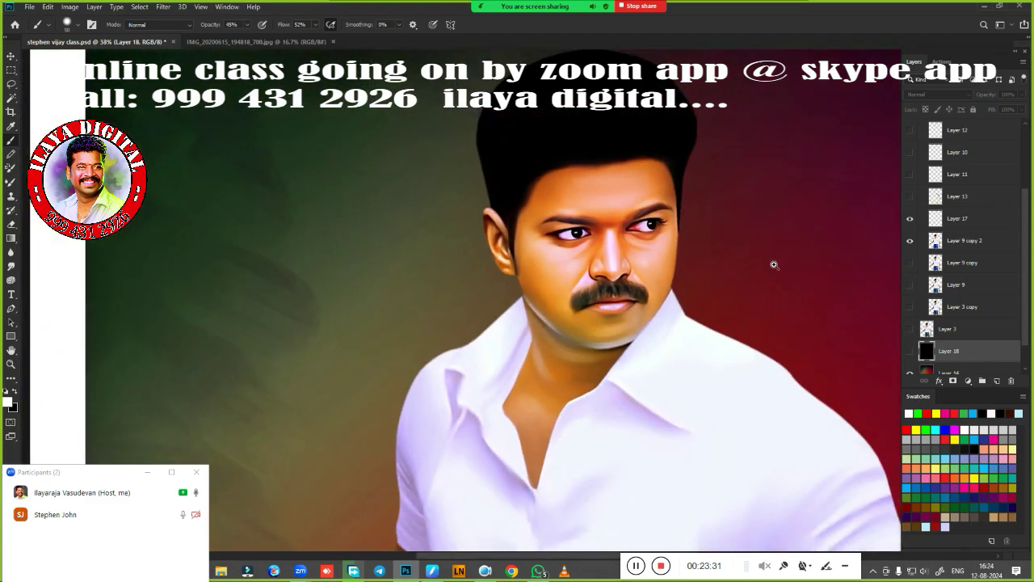
pyautogui.scroll(-2, 773, 266)
pyautogui.scroll(1, 783, 238)
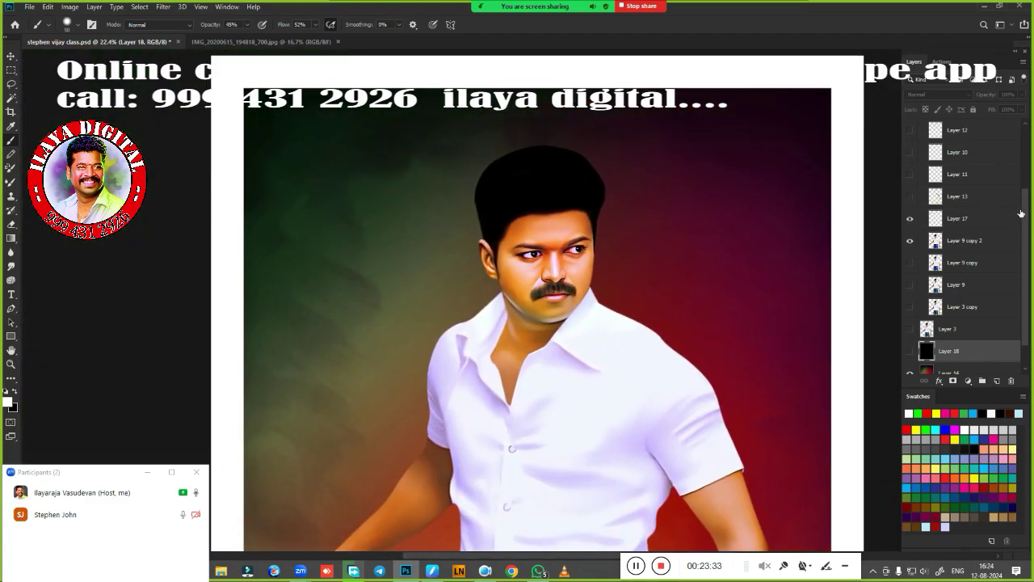
pyautogui.scroll(2, 916, 243)
pyautogui.scroll(1, 914, 218)
pyautogui.moveTo(911, 218); pyautogui.dragTo(911, 263)
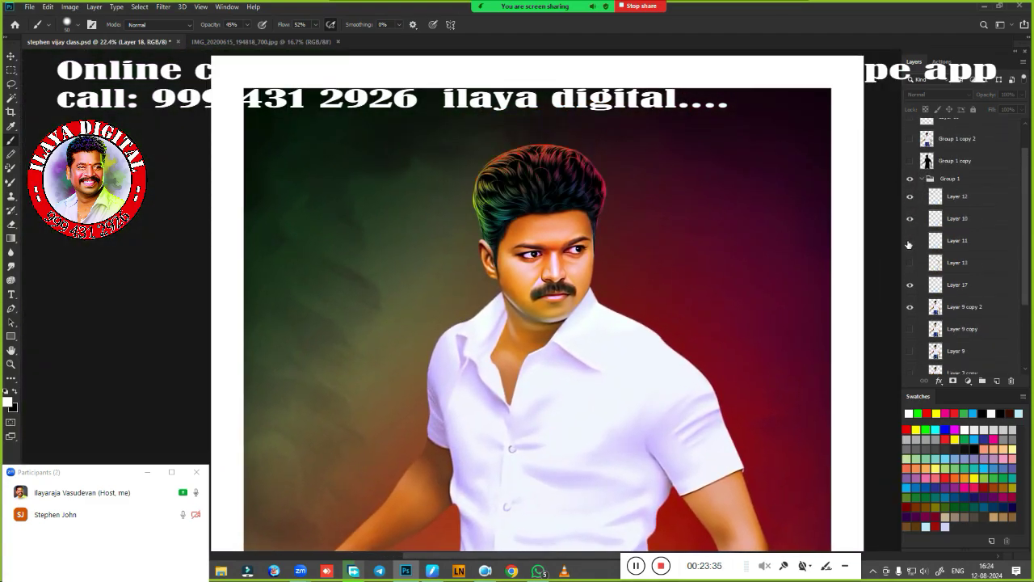
pyautogui.scroll(-3, 777, 309)
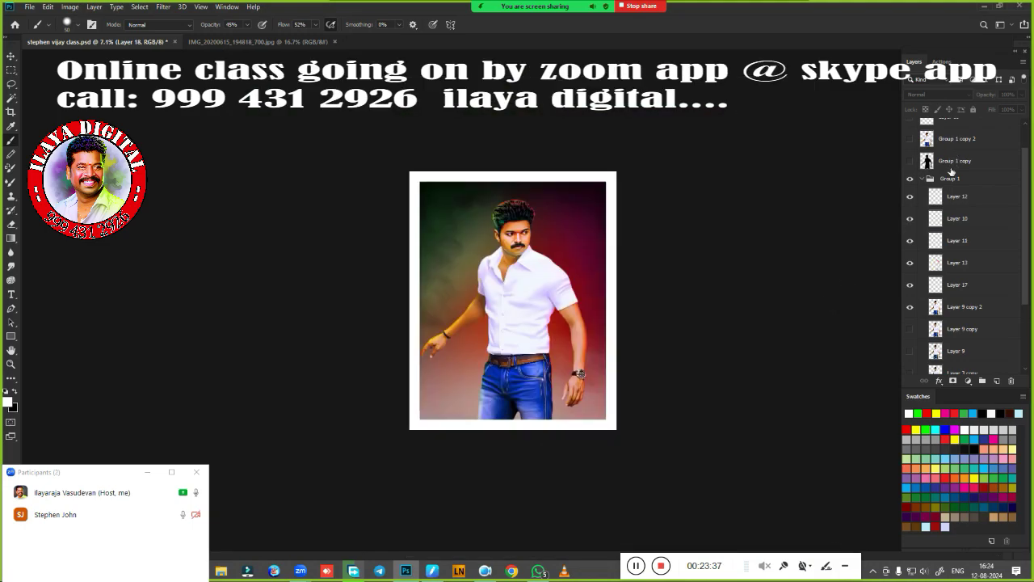
pyautogui.click(922, 179)
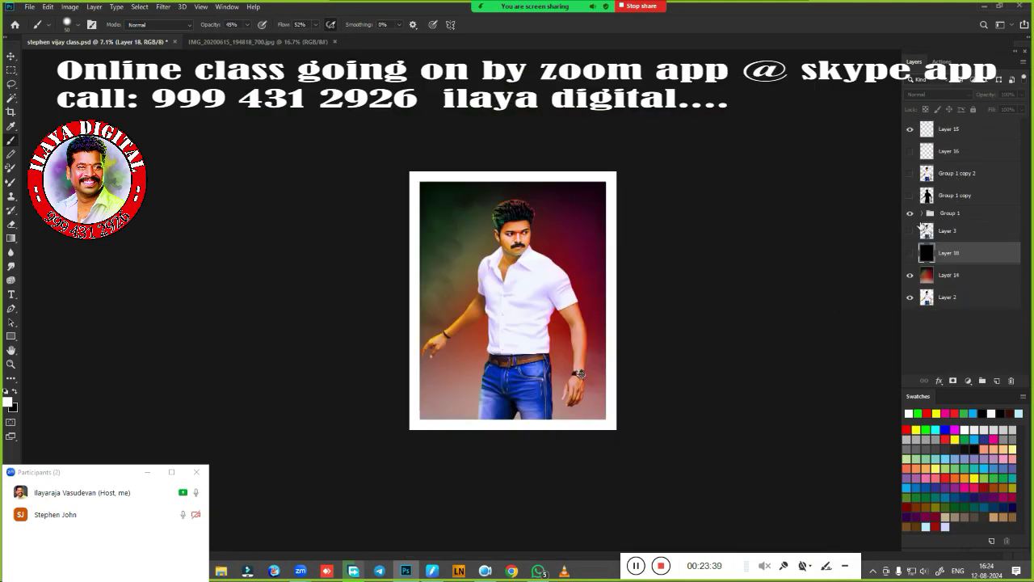
# Duplicate Group 1, merge the copy into one layer and move it up one level
pyautogui.click(982, 201)
pyautogui.click(983, 215)
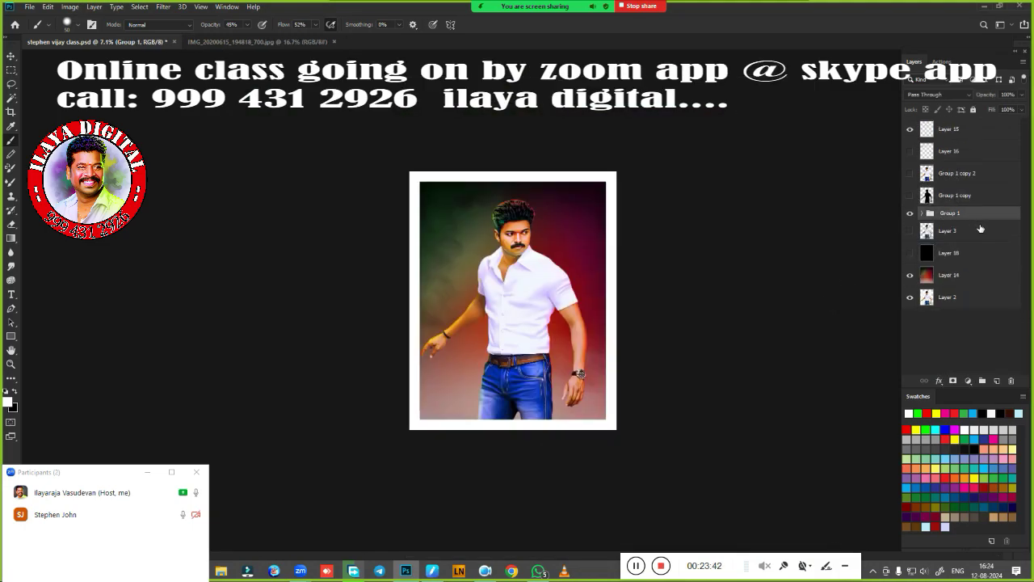
pyautogui.hotkey('ctrl', 'j')
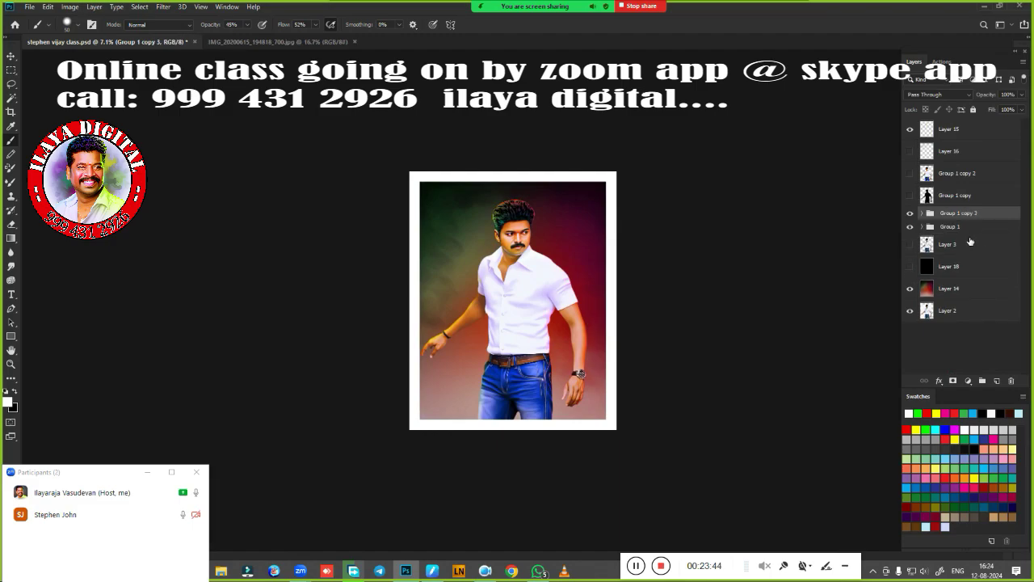
pyautogui.hotkey('ctrl', 'e')
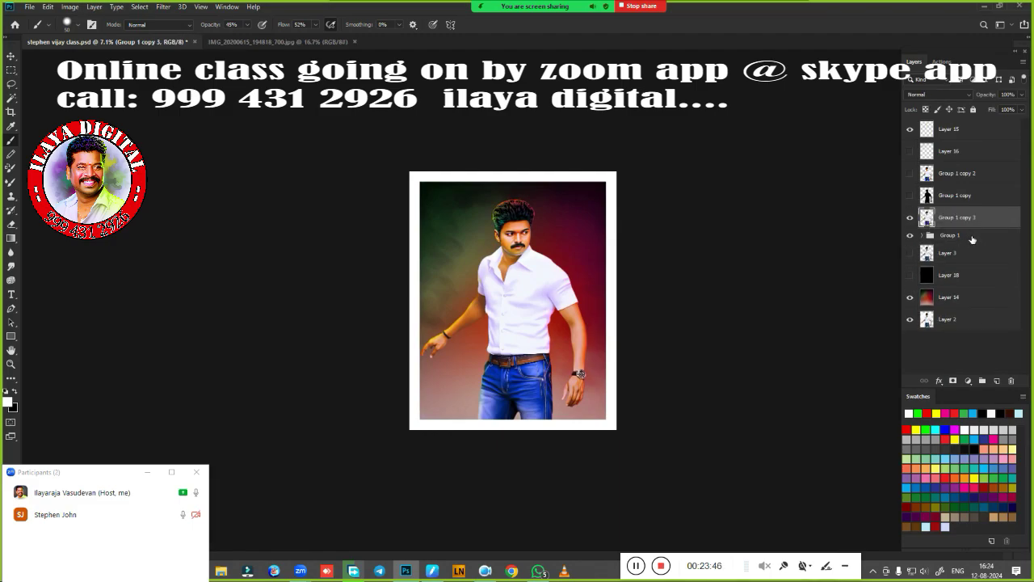
pyautogui.hotkey('ctrl', ']')
pyautogui.hotkey('ctrl', ']')
# Delete Group 1 copy 2, show Group 1 copy and the Layer 16 watermark, and select Layer 15
pyautogui.click(974, 198)
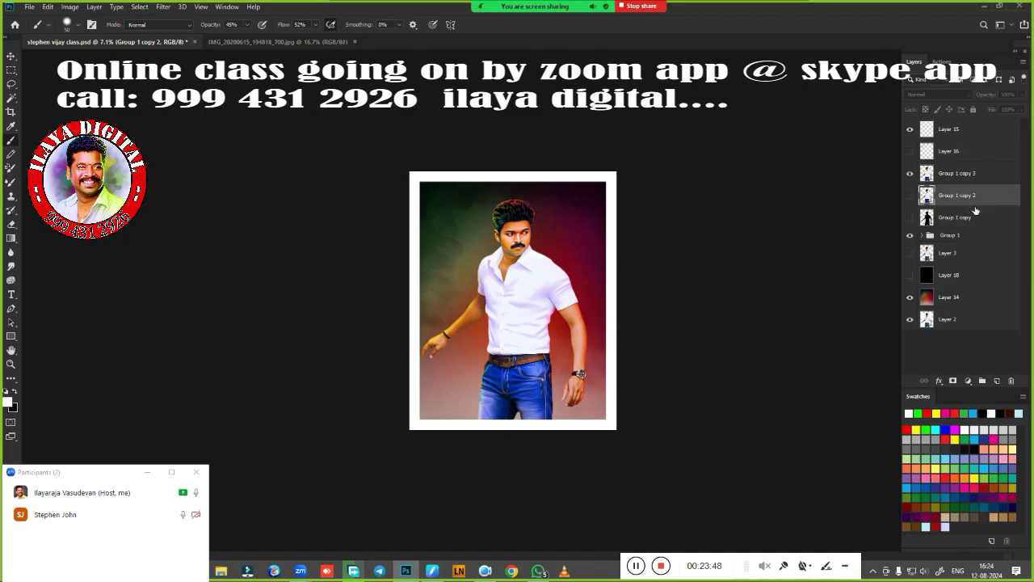
pyautogui.press('Delete')
pyautogui.click(910, 196)
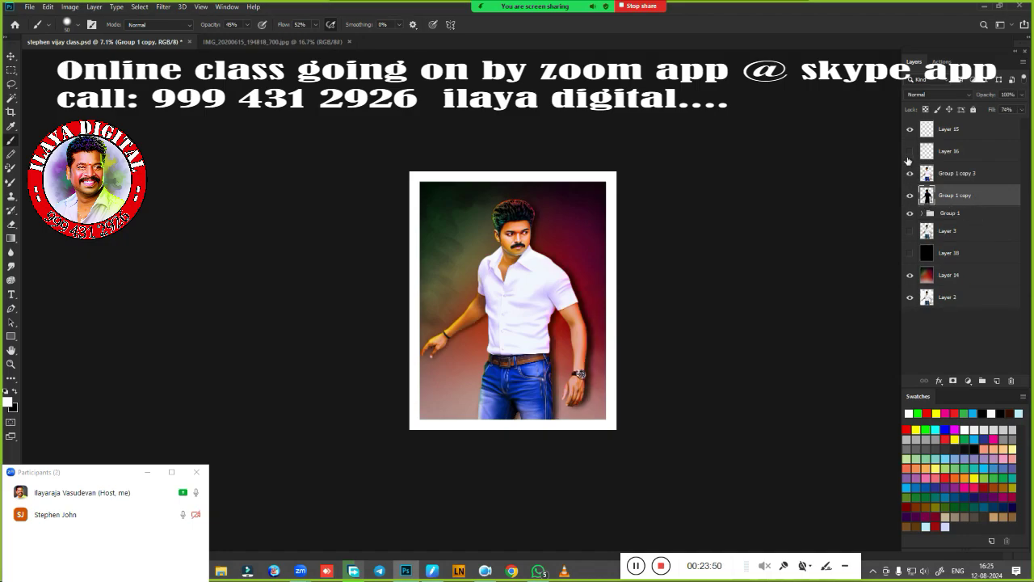
pyautogui.click(910, 152)
pyautogui.click(958, 132)
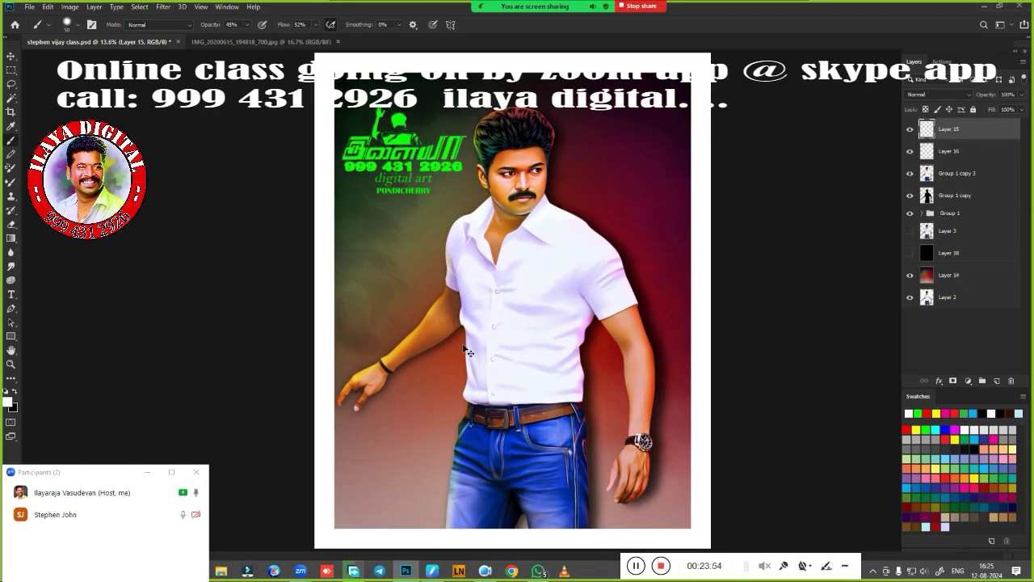
# Save the PSD document with Ctrl+S and switch to the Move tool
pyautogui.hotkey('ctrl', 's')
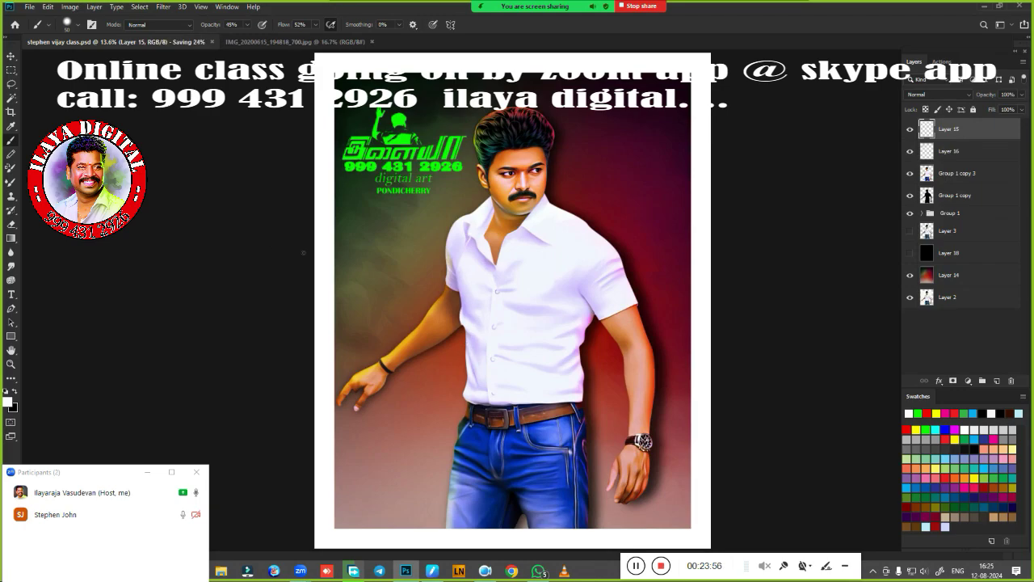
pyautogui.press('v')
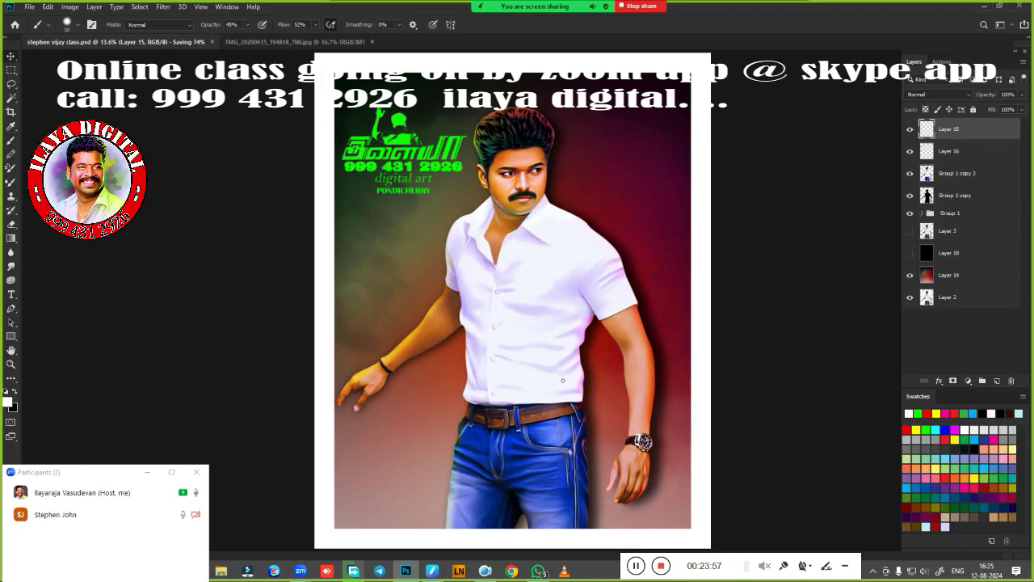